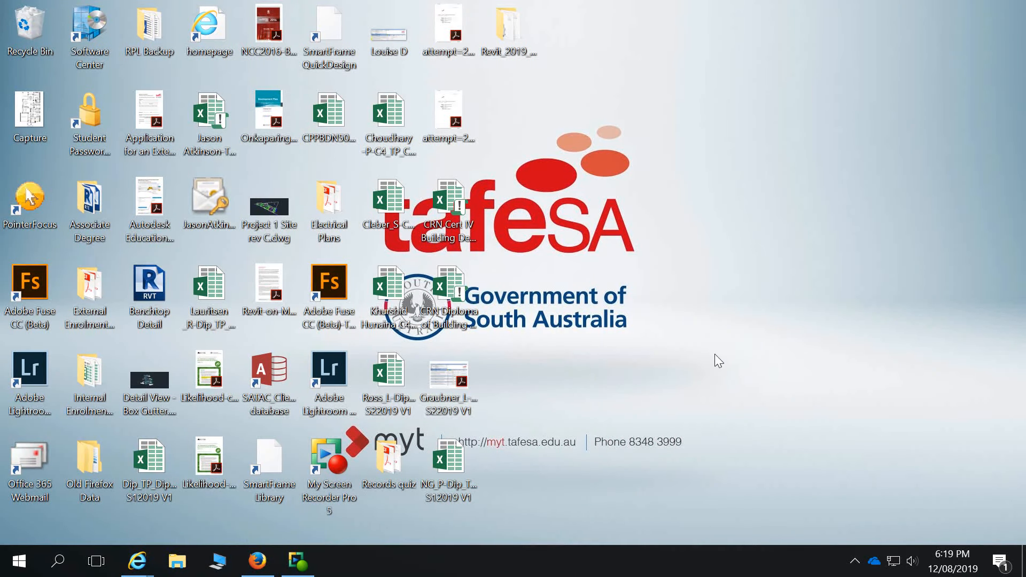
# - Launch Revit 2019 from the desktop
pyautogui.click(19, 561)
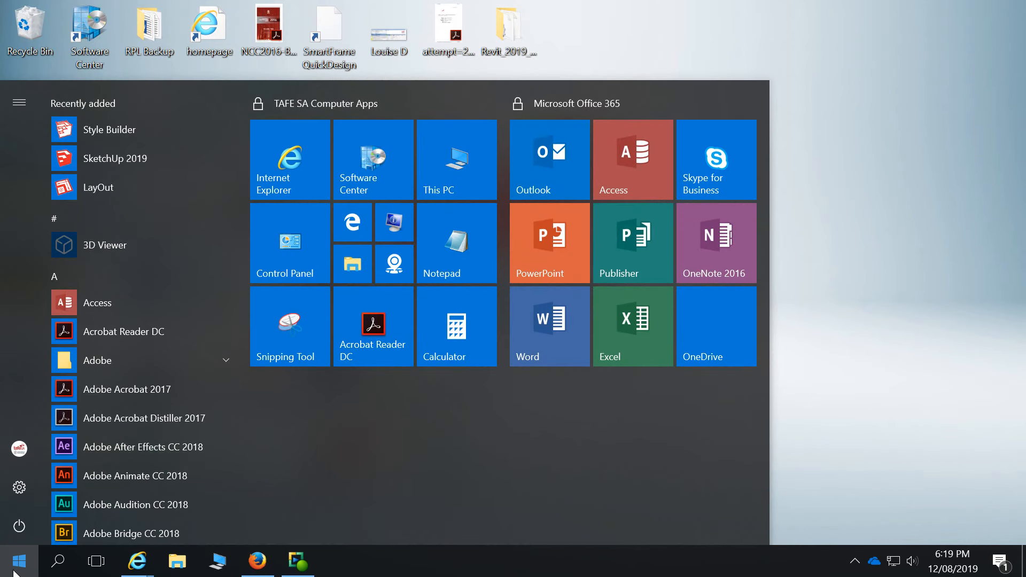
pyautogui.write('rev')
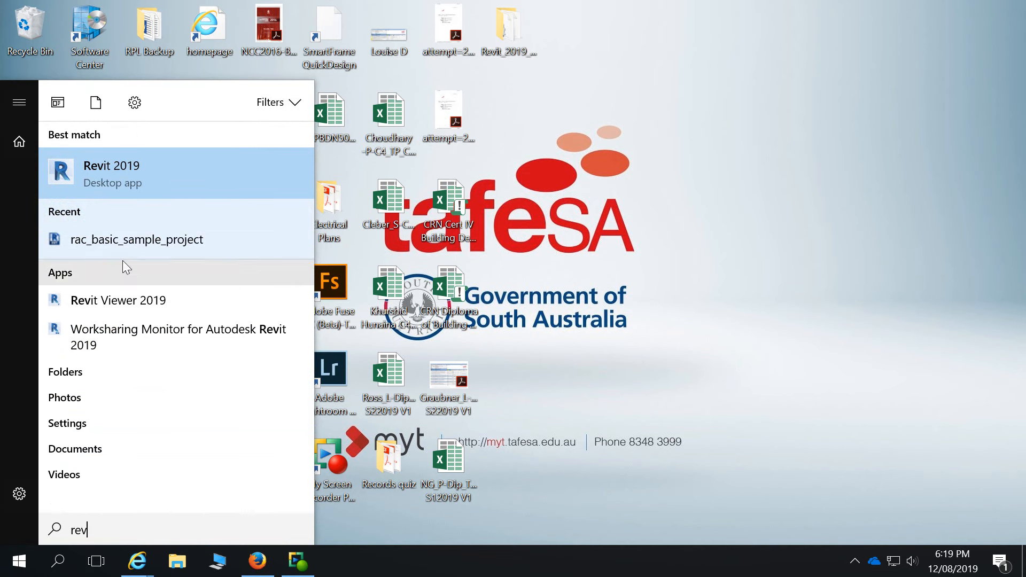
pyautogui.click(107, 165)
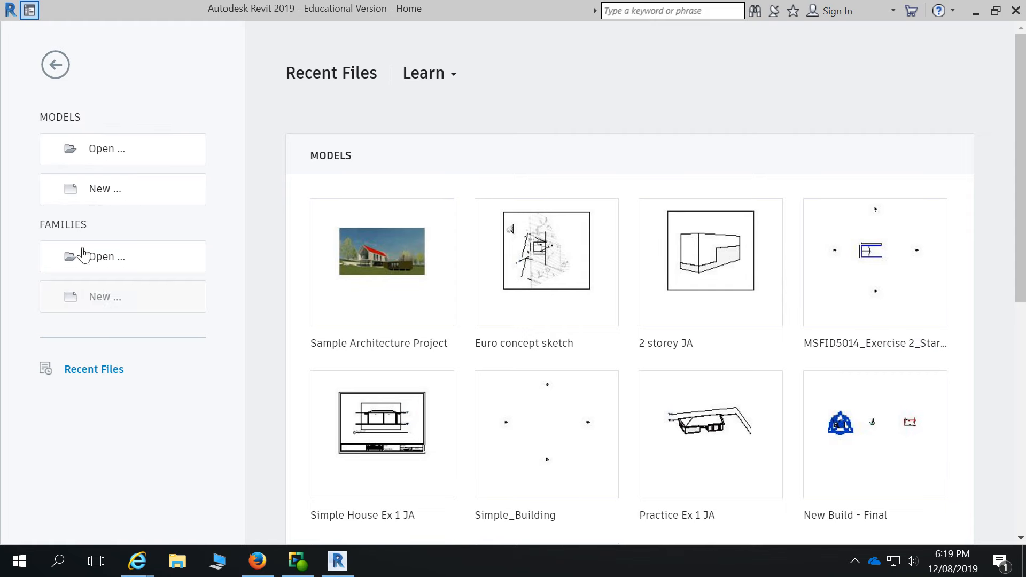
# - Create a new project from the Architectural Template and close Revit without keeping it
pyautogui.click(102, 190)
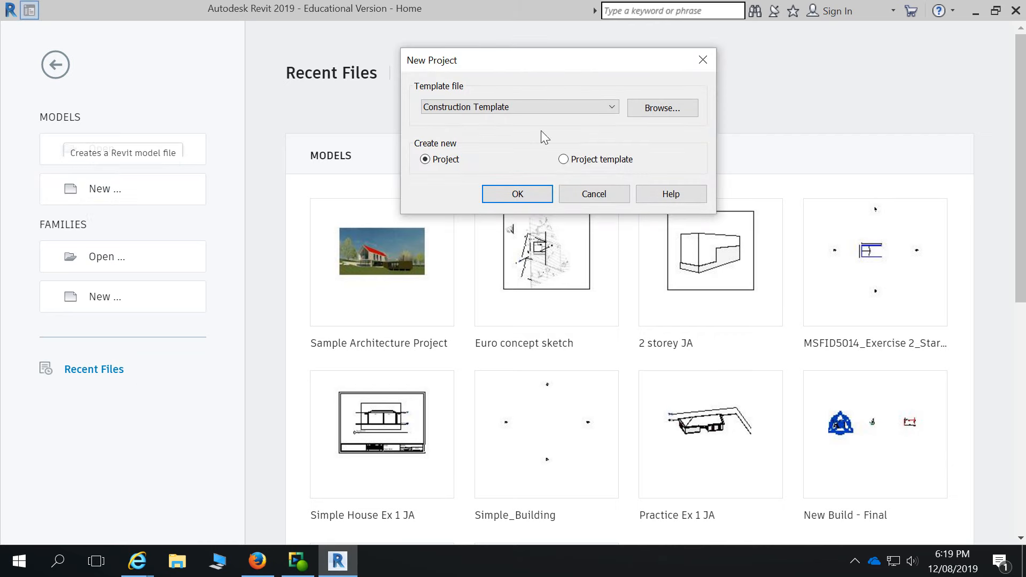
pyautogui.click(610, 107)
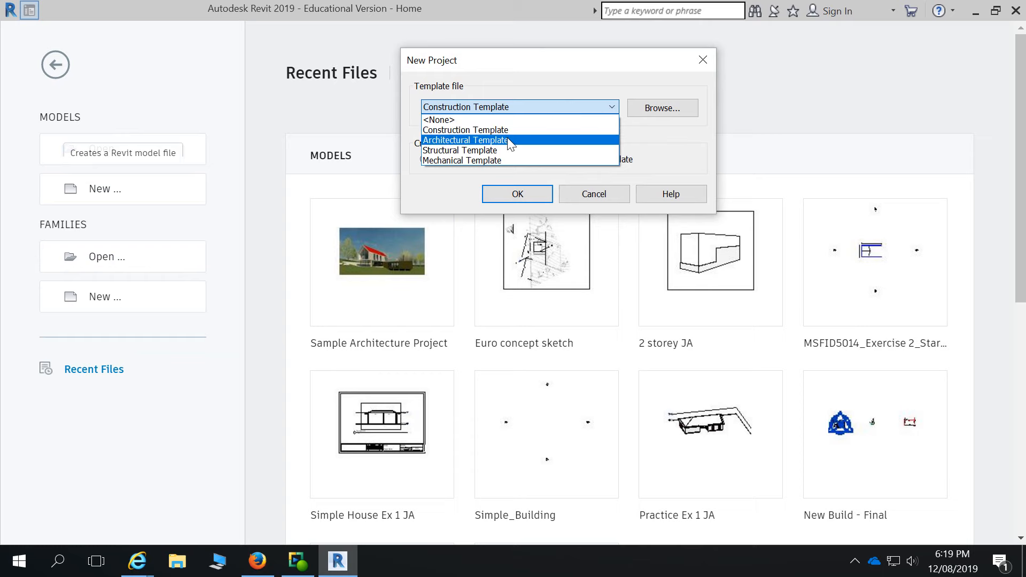
pyautogui.click(509, 140)
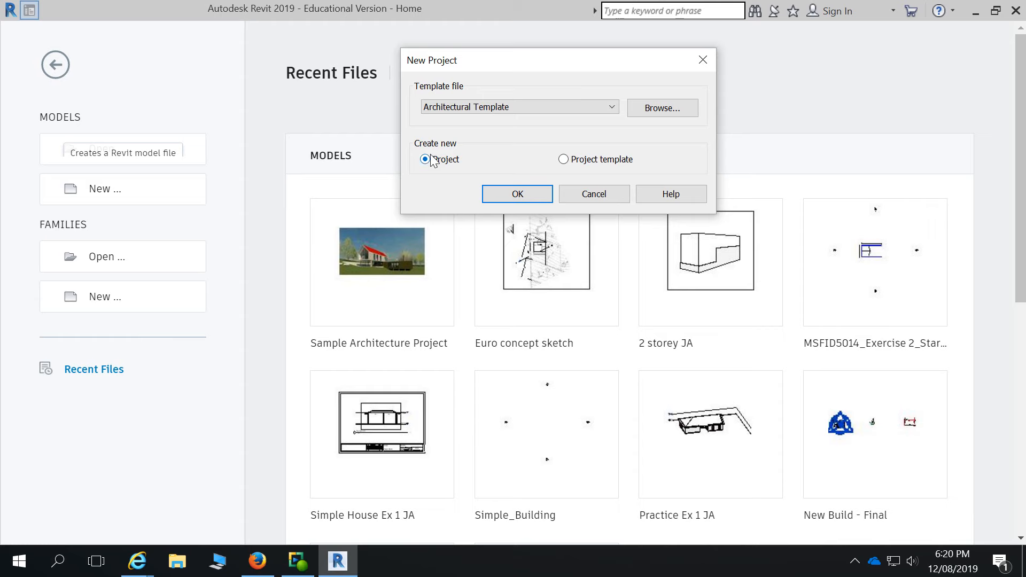
pyautogui.click(529, 195)
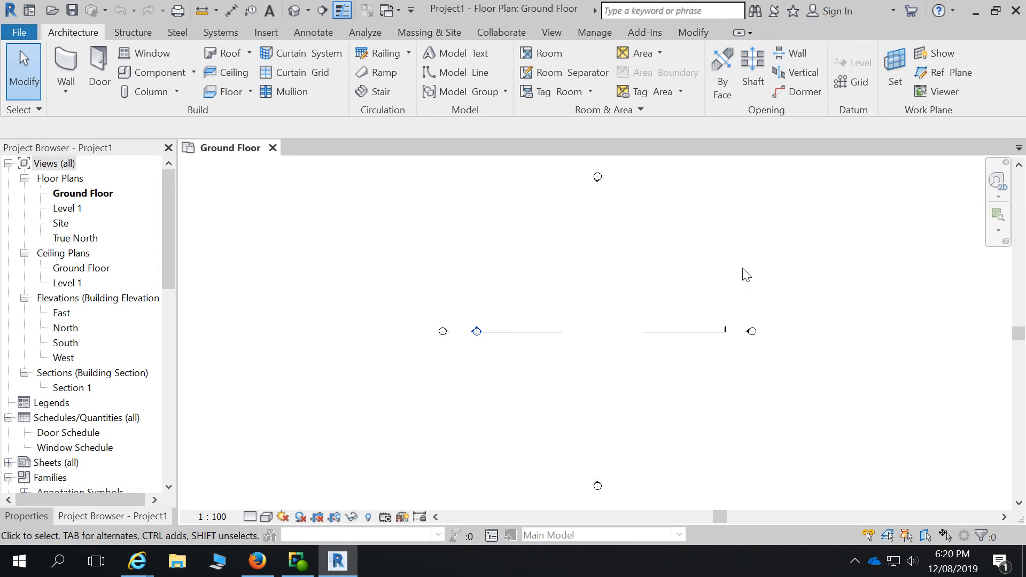
pyautogui.click(1016, 8)
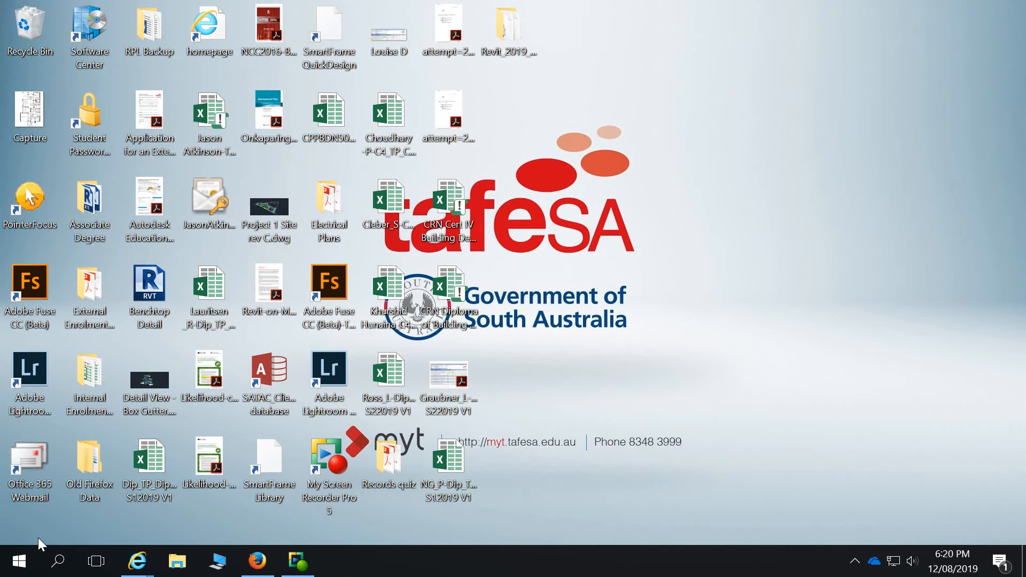
# - Start Revit 2019 again
pyautogui.click(17, 567)
pyautogui.write('rev')
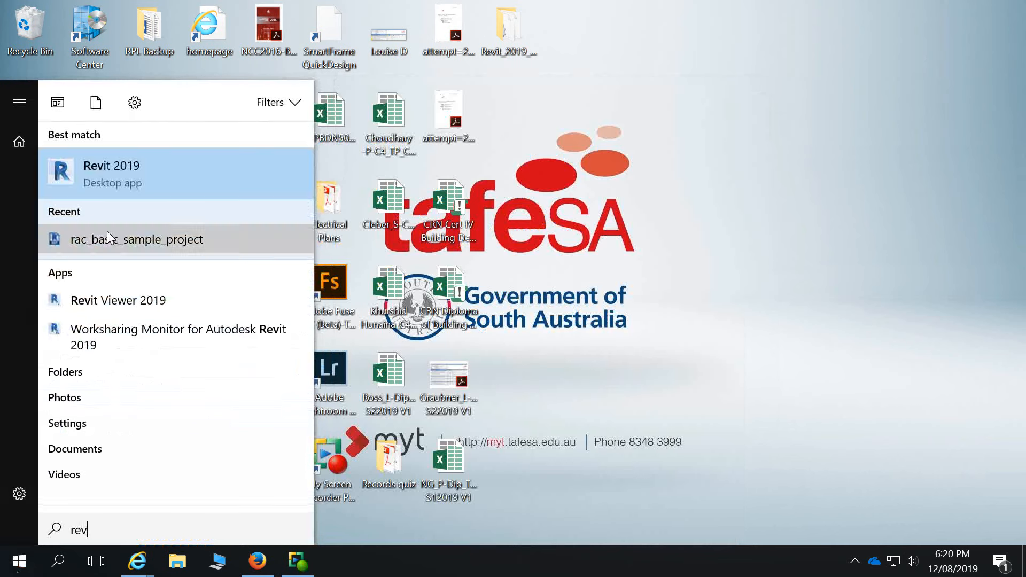
pyautogui.press('Return')
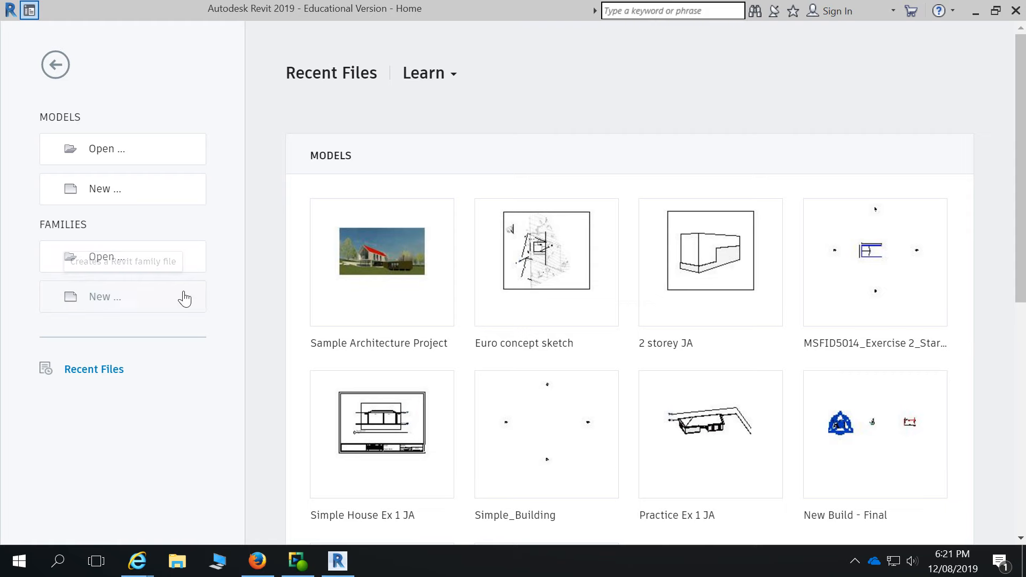
# - Create a new model as a project based on the Architectural Template
pyautogui.click(103, 194)
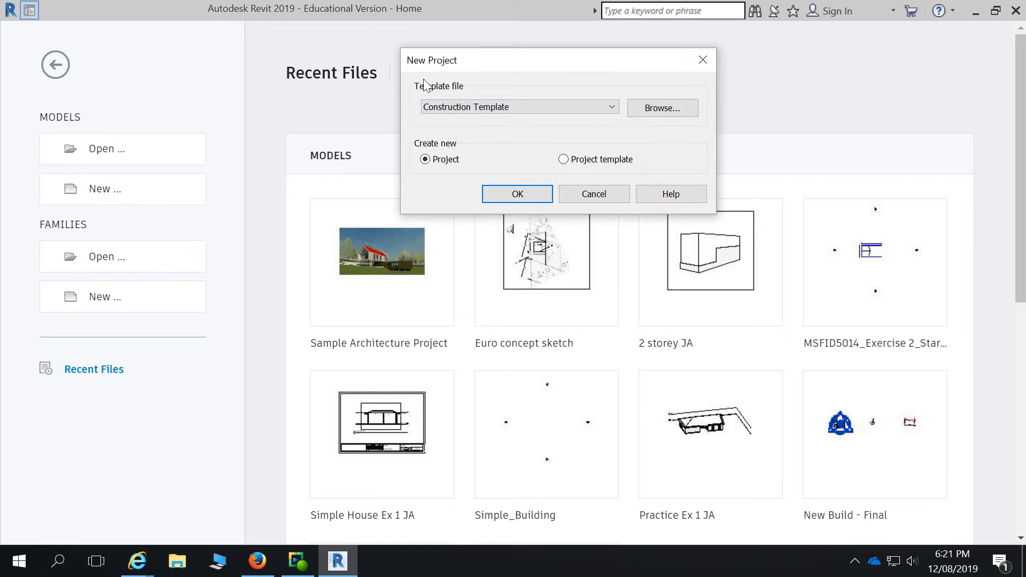
pyautogui.click(611, 108)
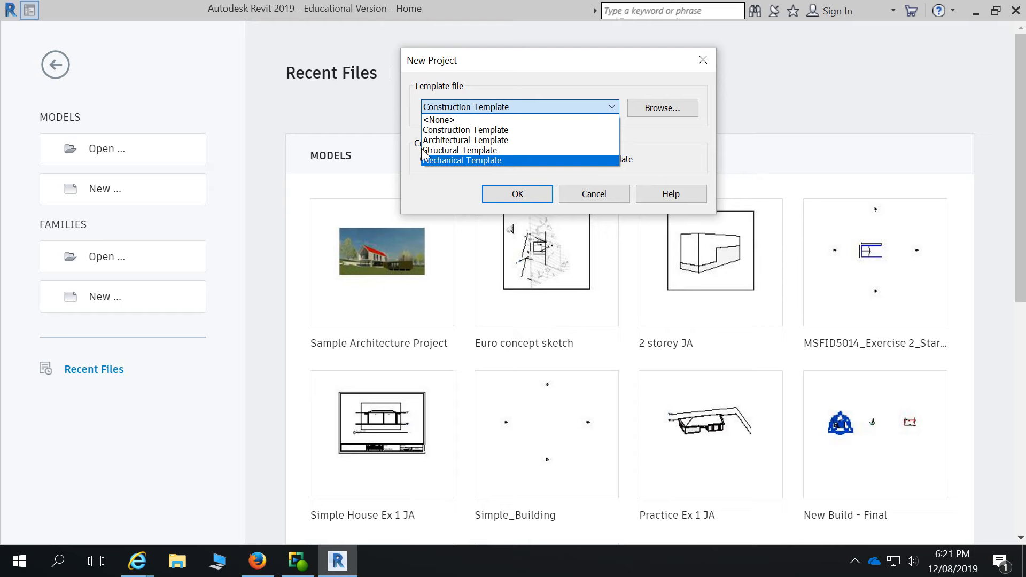
pyautogui.click(463, 141)
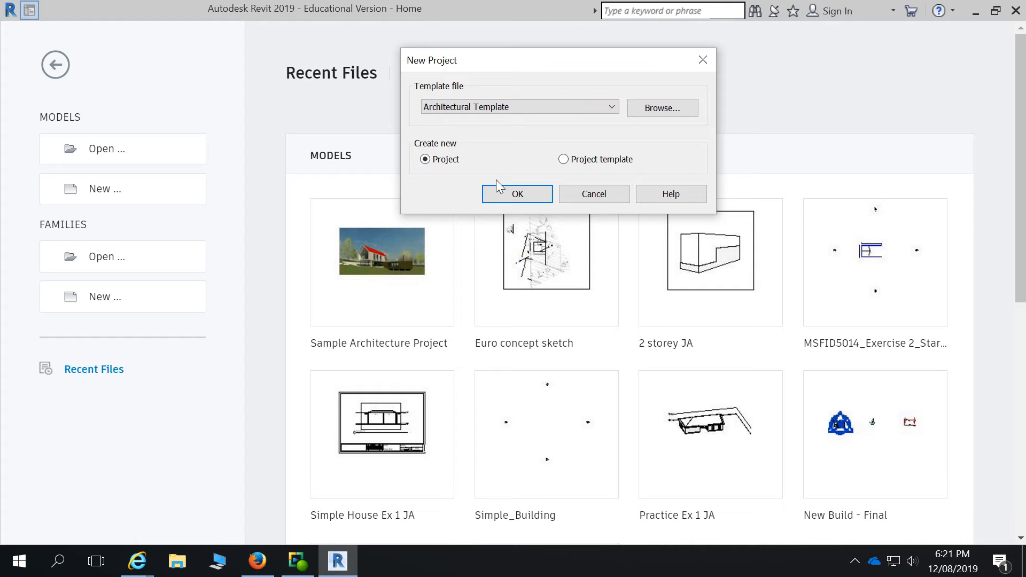
pyautogui.click(514, 191)
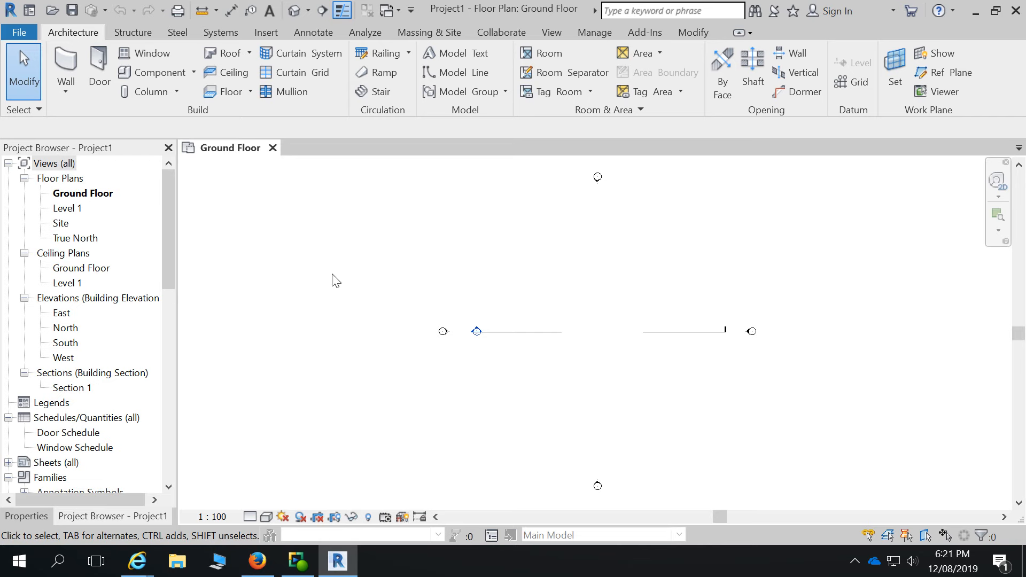
# - Examine the four elevation markers and the section line in the Ground Floor plan
pyautogui.scroll(-1, 504, 319)
pyautogui.scroll(1, 694, 399)
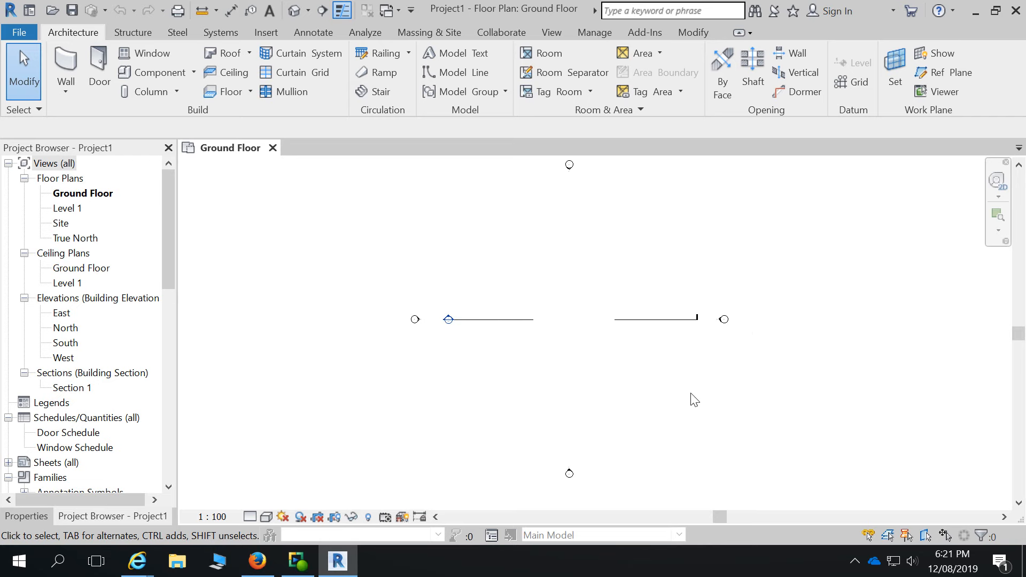
pyautogui.scroll(1, 693, 399)
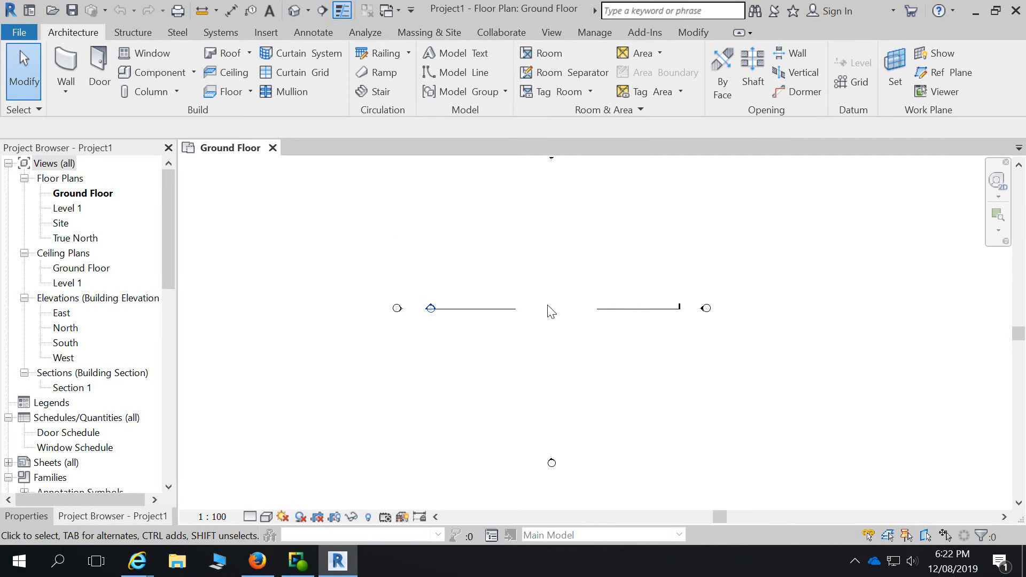
pyautogui.scroll(-2, 546, 303)
pyautogui.scroll(1, 546, 289)
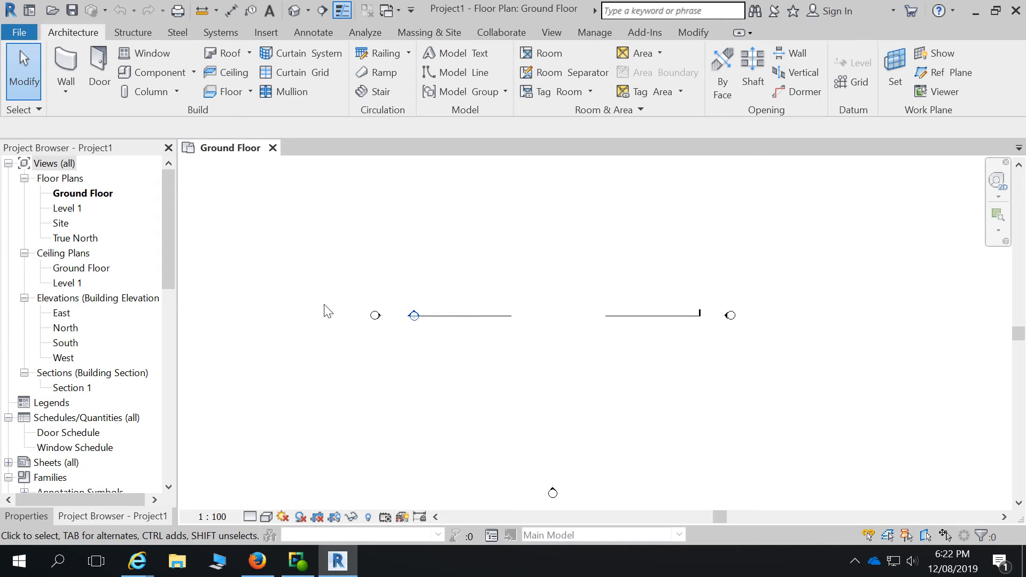
pyautogui.scroll(-2, 534, 378)
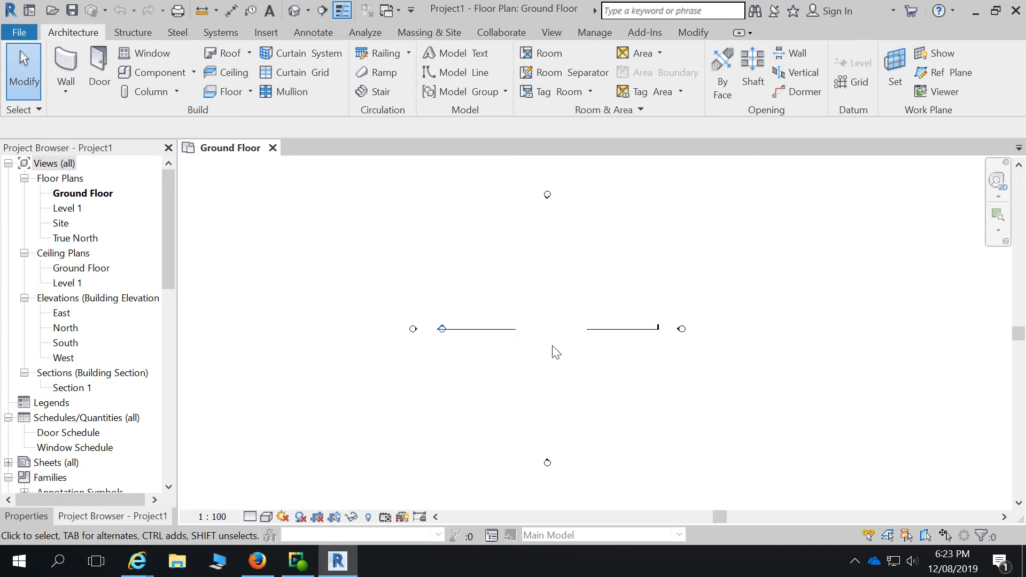
pyautogui.scroll(3, 566, 318)
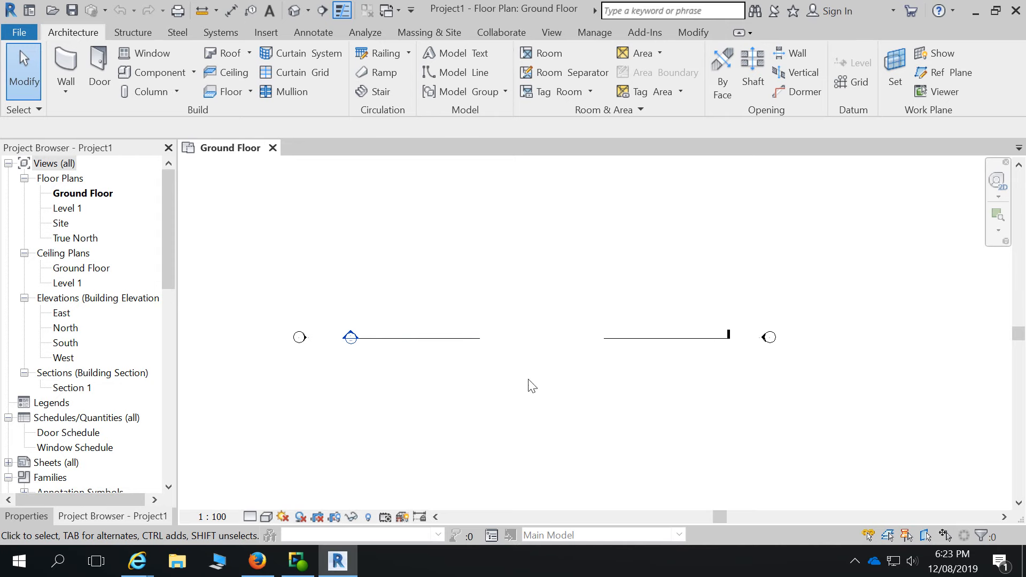
pyautogui.scroll(-2, 552, 326)
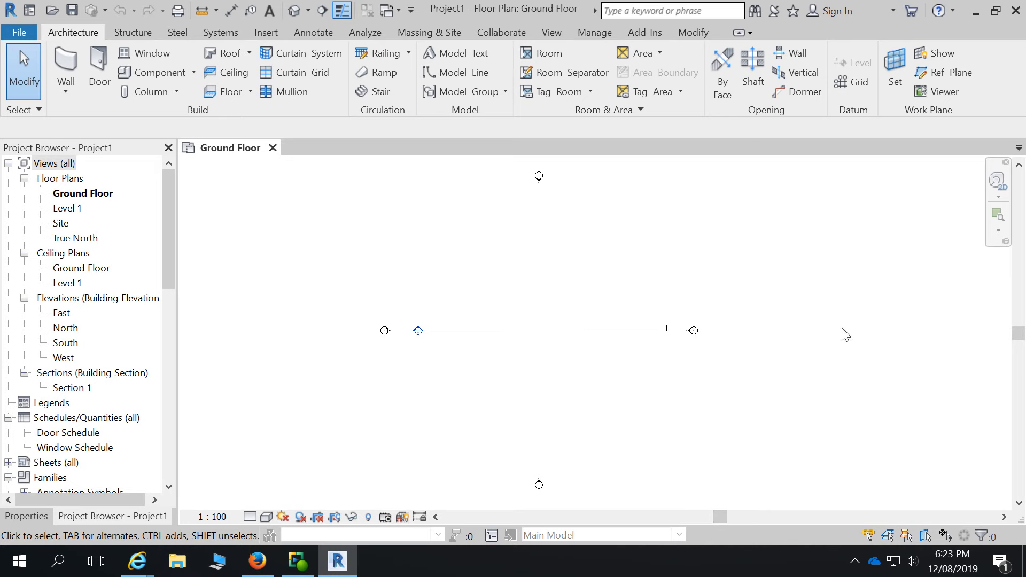
pyautogui.scroll(-2, 769, 388)
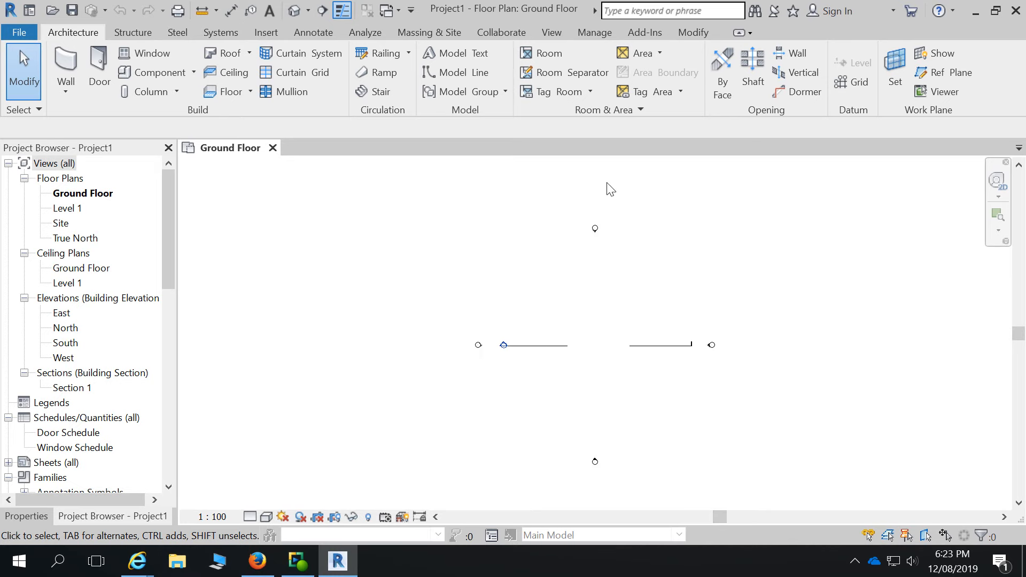
pyautogui.scroll(2, 615, 198)
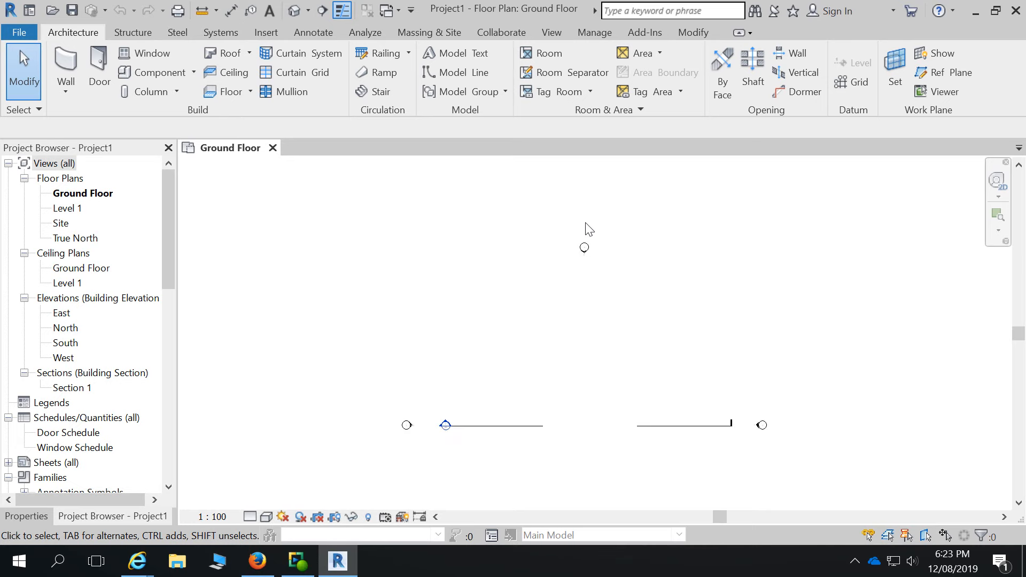
pyautogui.scroll(3, 584, 229)
pyautogui.scroll(-3, 583, 216)
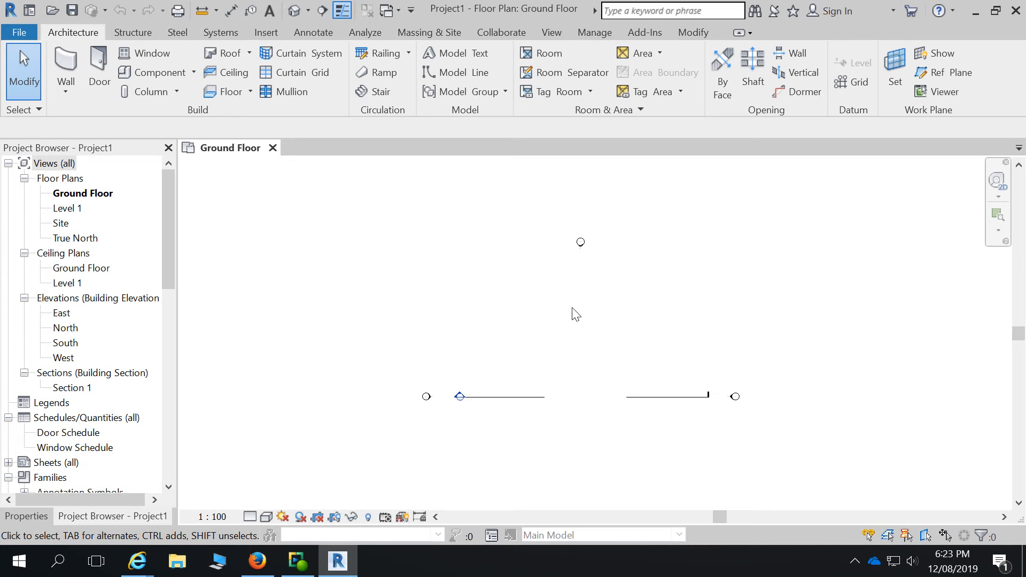
pyautogui.scroll(-2, 580, 318)
pyautogui.scroll(3, 571, 378)
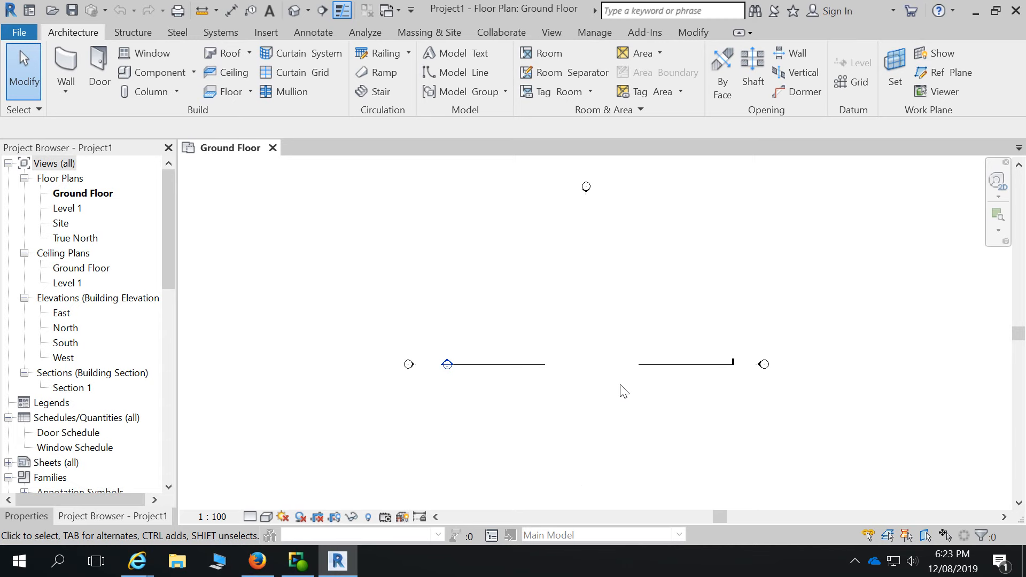
pyautogui.scroll(-2, 556, 322)
pyautogui.scroll(2, 576, 373)
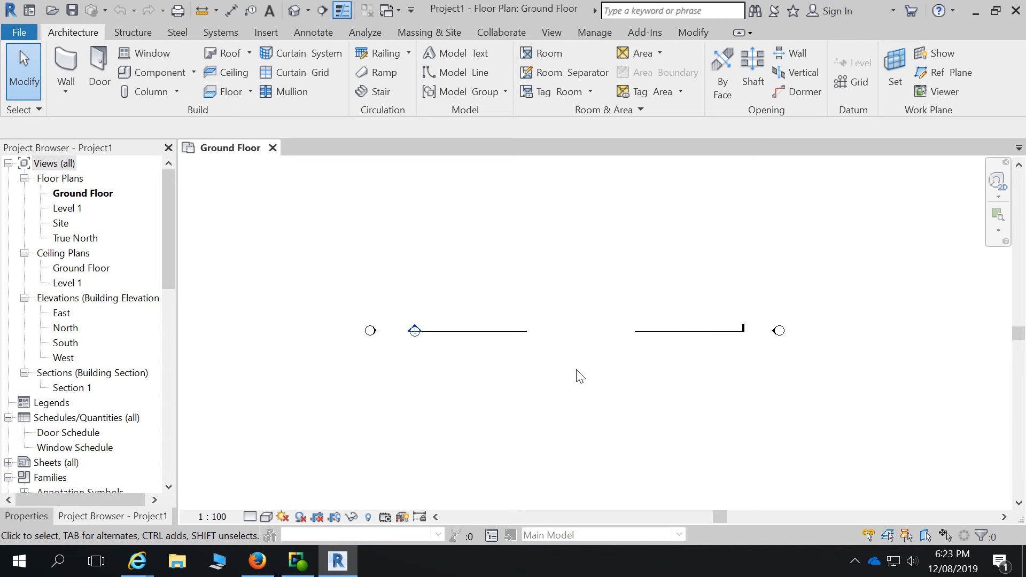
pyautogui.scroll(-2, 577, 373)
pyautogui.moveTo(588, 384); pyautogui.dragTo(522, 367, button='middle')
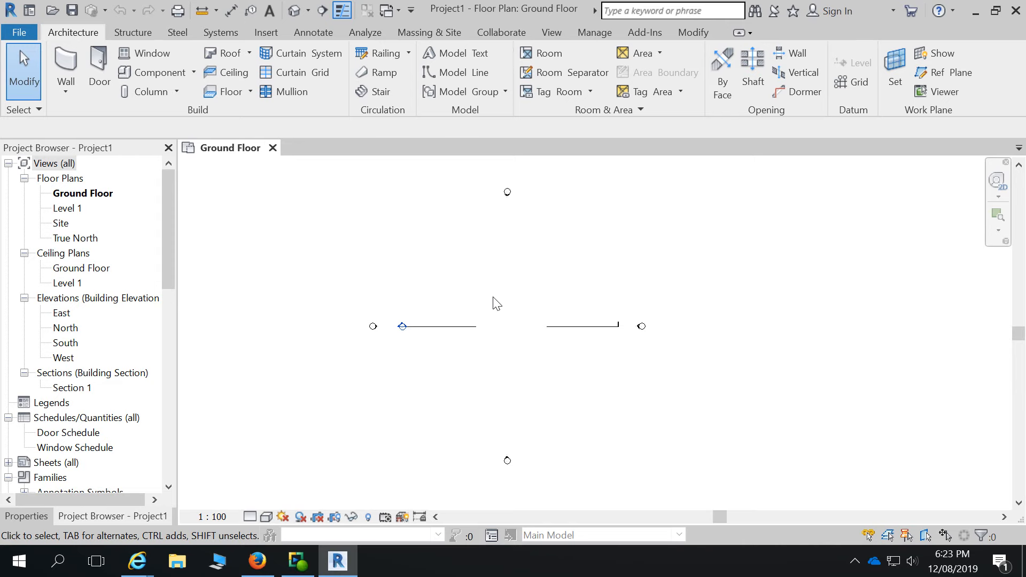
pyautogui.scroll(2, 360, 331)
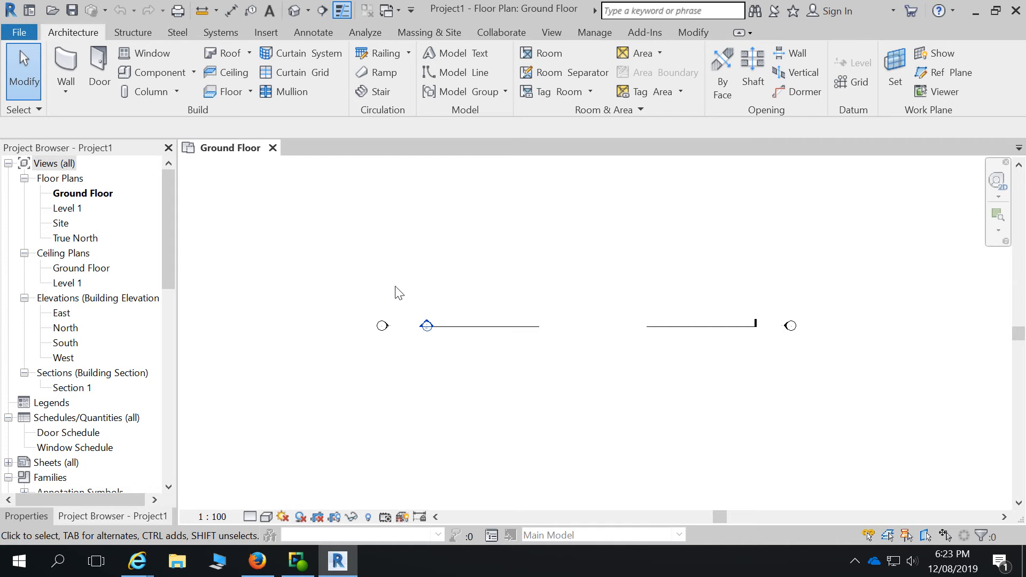
pyautogui.scroll(-1, 396, 292)
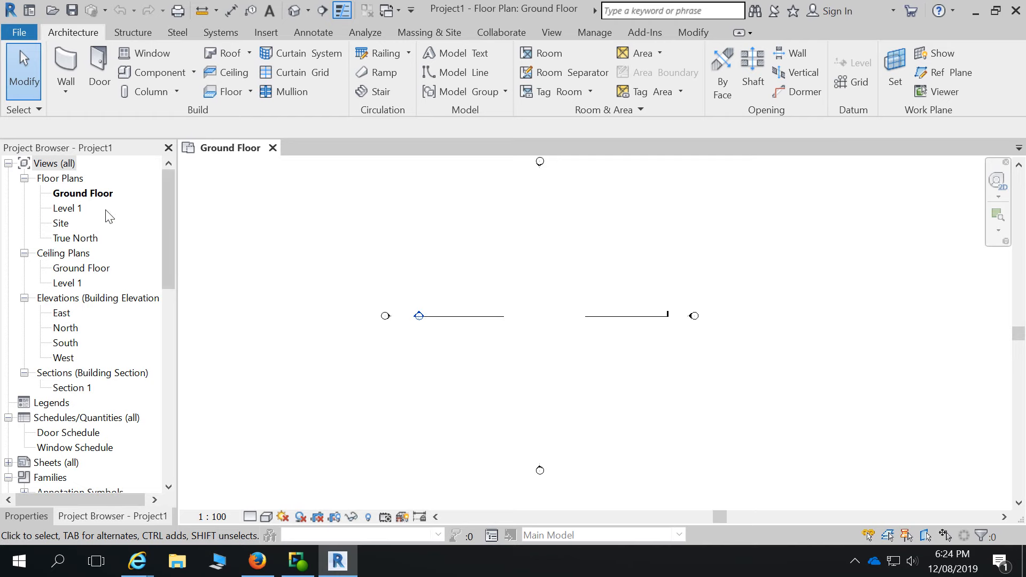
pyautogui.scroll(1, 582, 342)
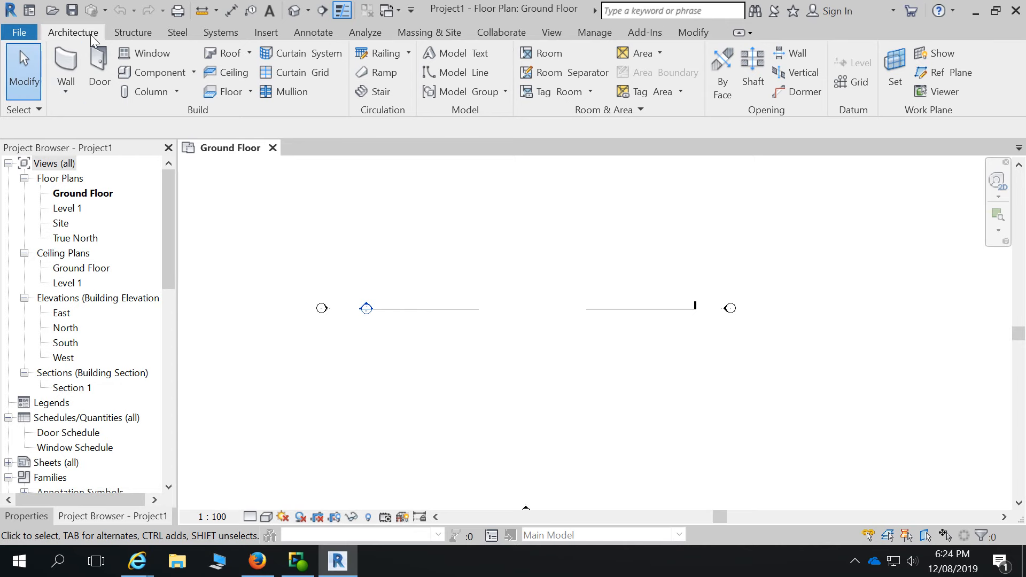
# - Start the Detail Line command with the straight line option and choose the Thin Lines style
pyautogui.click(316, 34)
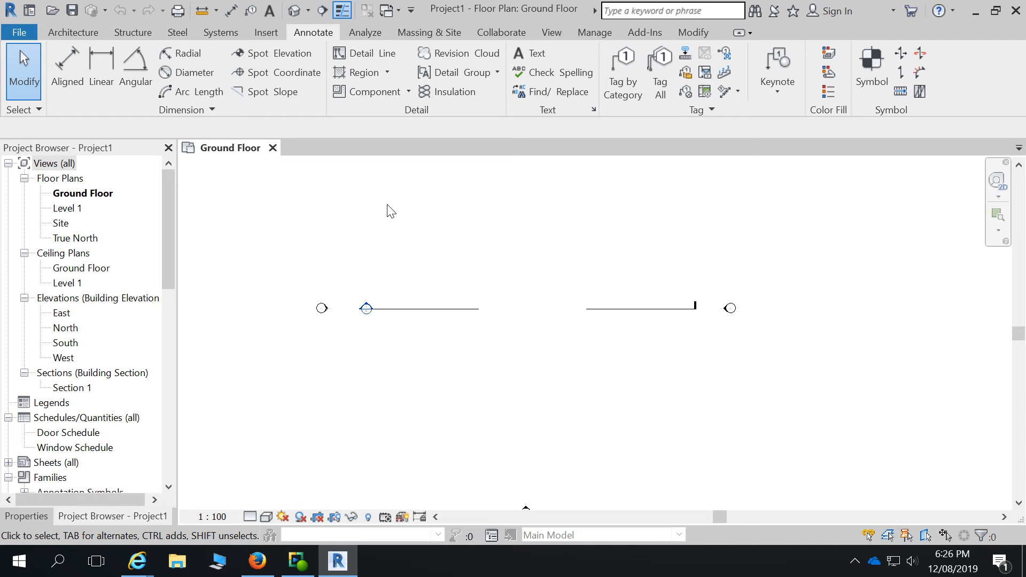
pyautogui.click(379, 50)
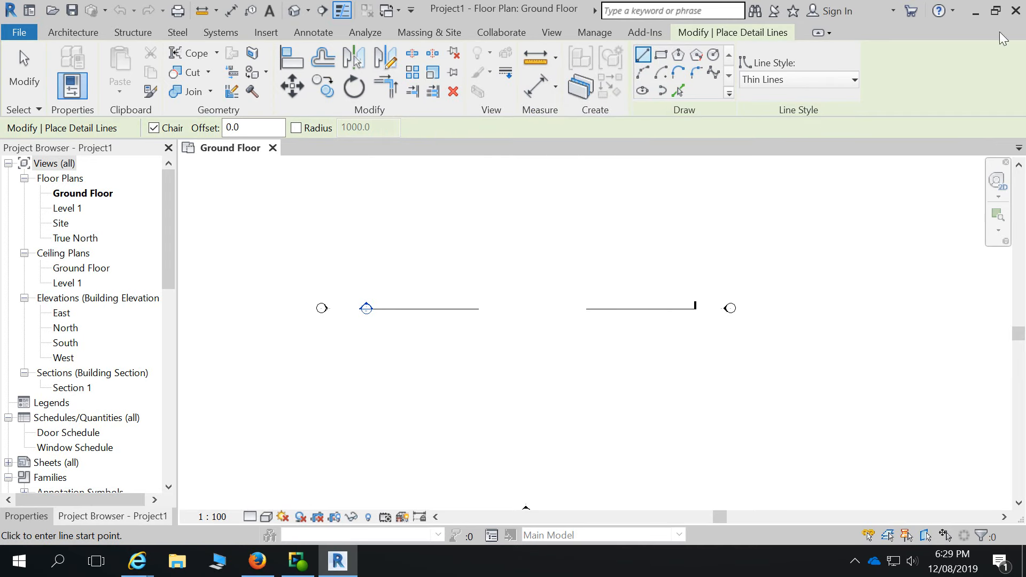
pyautogui.click(855, 80)
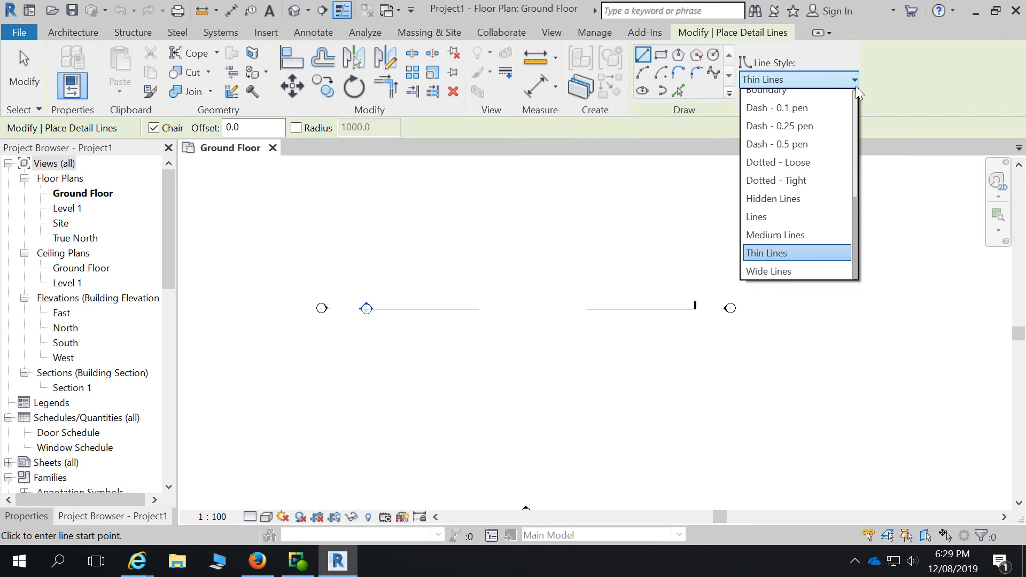
pyautogui.click(783, 254)
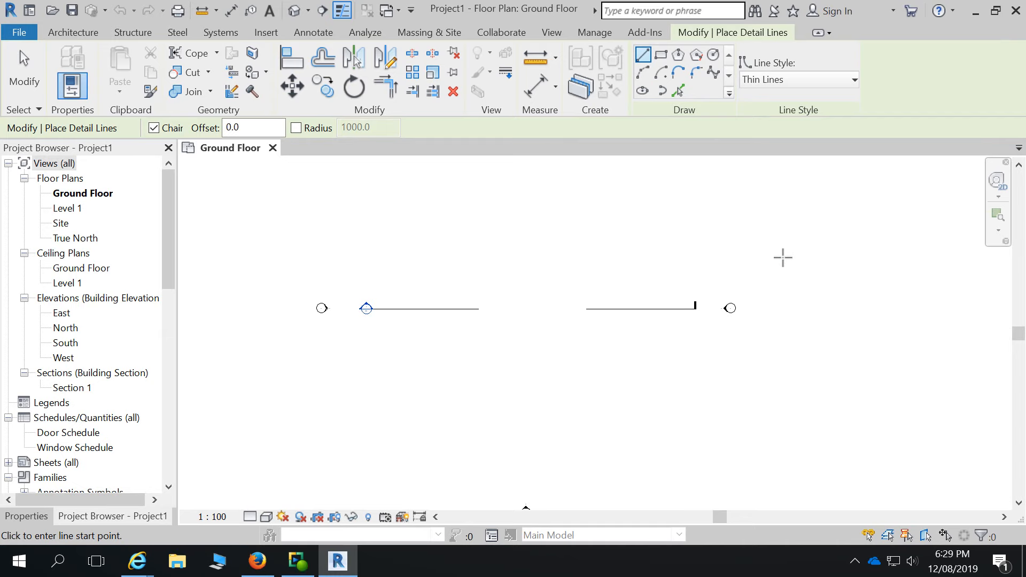
# - Look through the line styles available for detail lines, keeping the current style
pyautogui.click(839, 77)
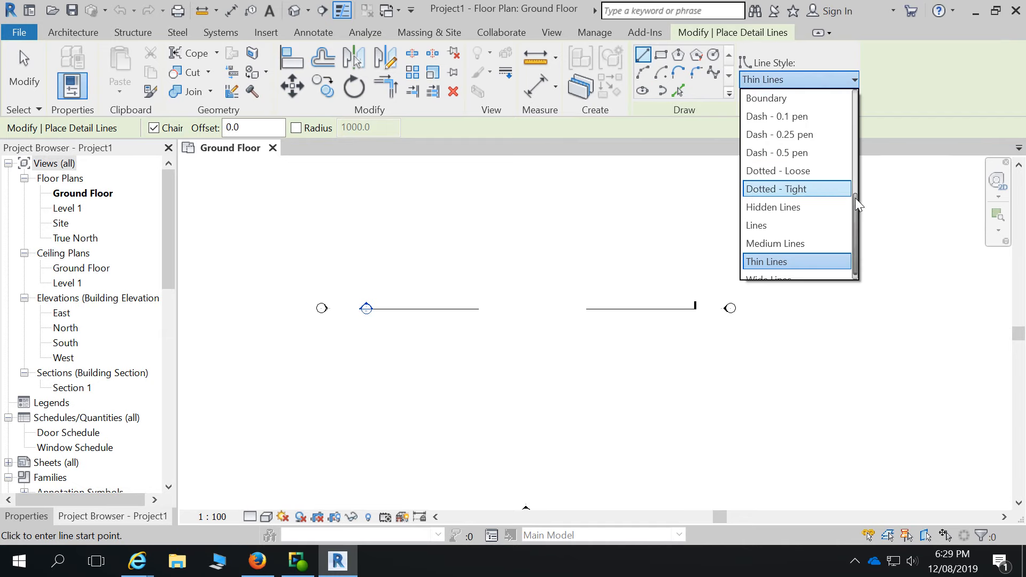
pyautogui.moveTo(855, 198); pyautogui.dragTo(881, 276)
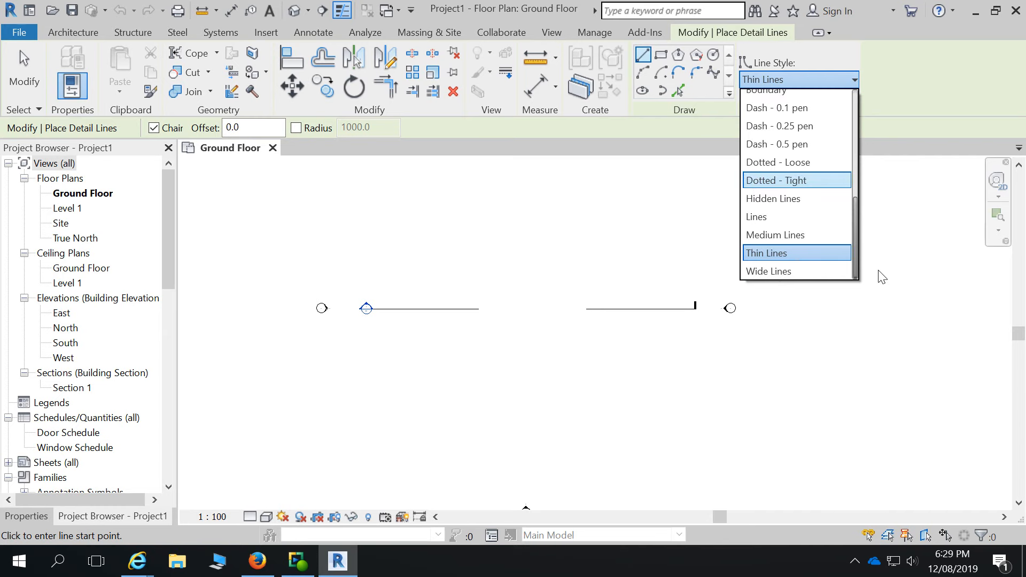
pyautogui.moveTo(856, 201); pyautogui.dragTo(845, 257)
pyautogui.moveTo(854, 214); pyautogui.dragTo(855, 210)
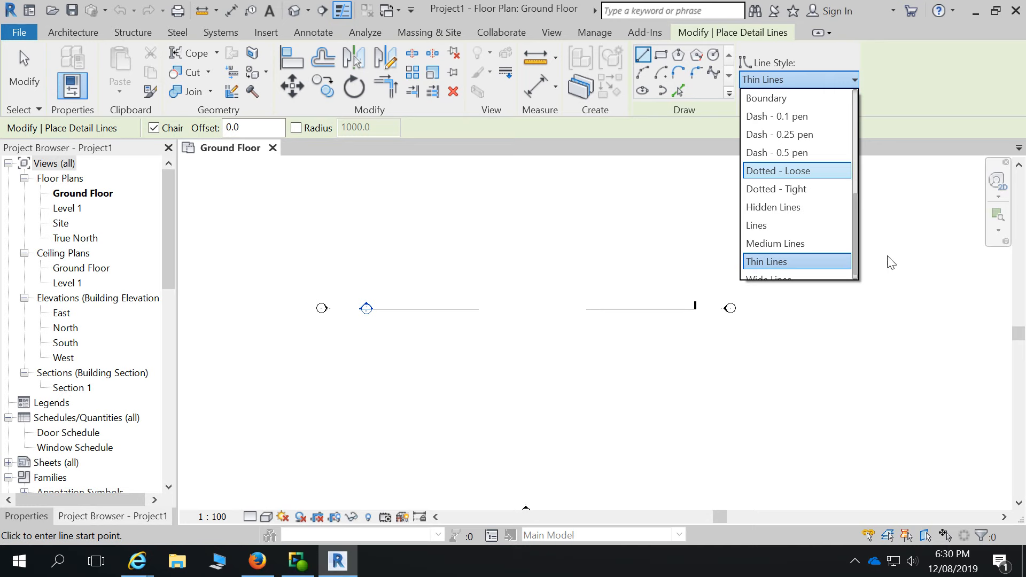
pyautogui.click(602, 290)
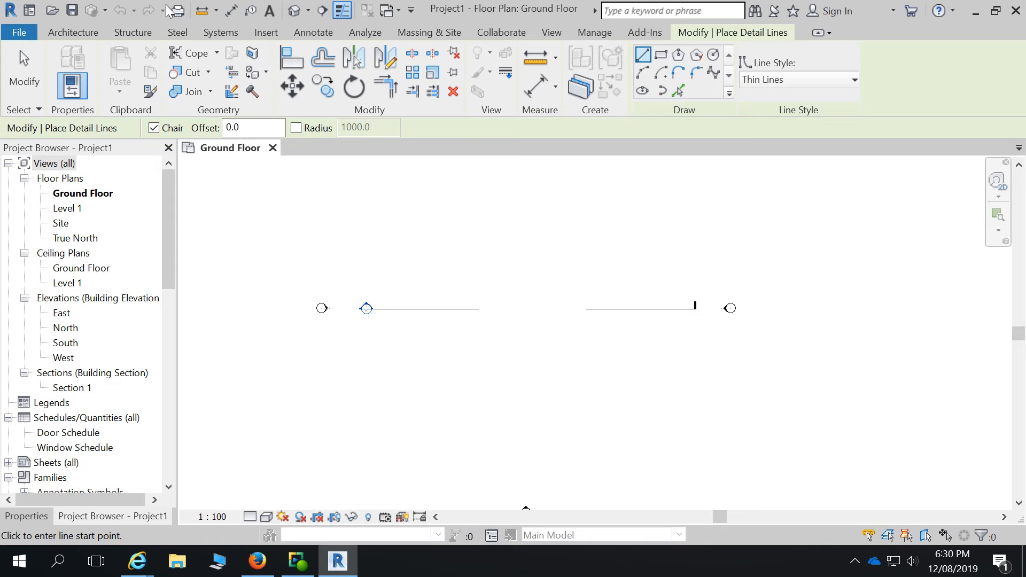
# - Turn off the Thin Lines display and draw a vertical detail line 5000 long, going down between the two section line segments
pyautogui.click(333, 9)
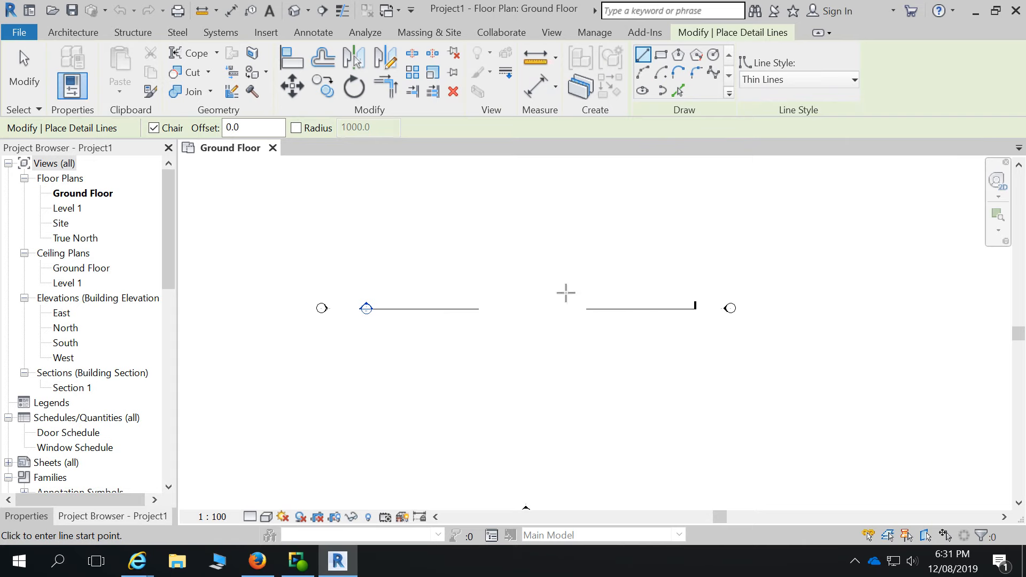
pyautogui.click(528, 263)
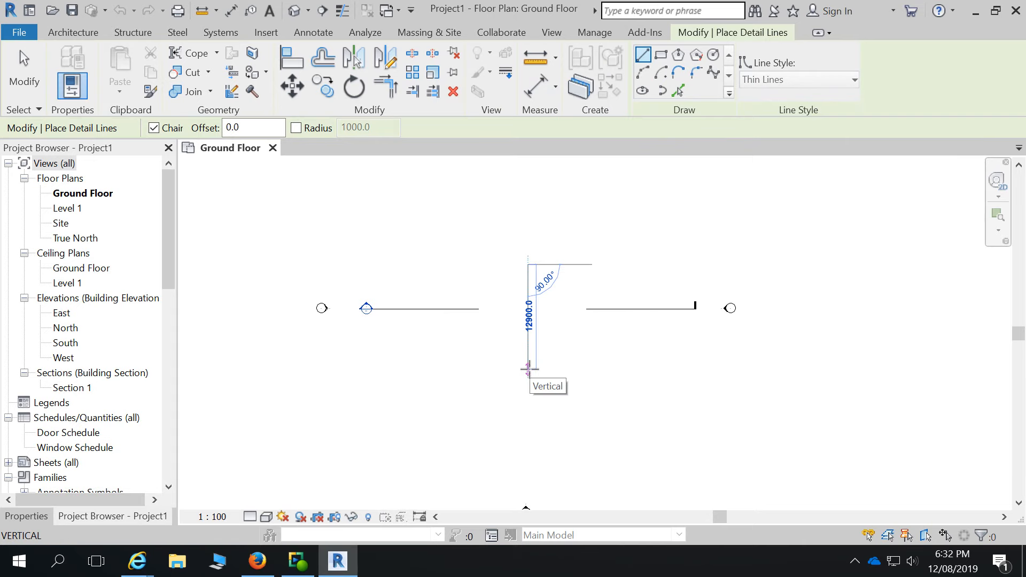
pyautogui.write('5000')
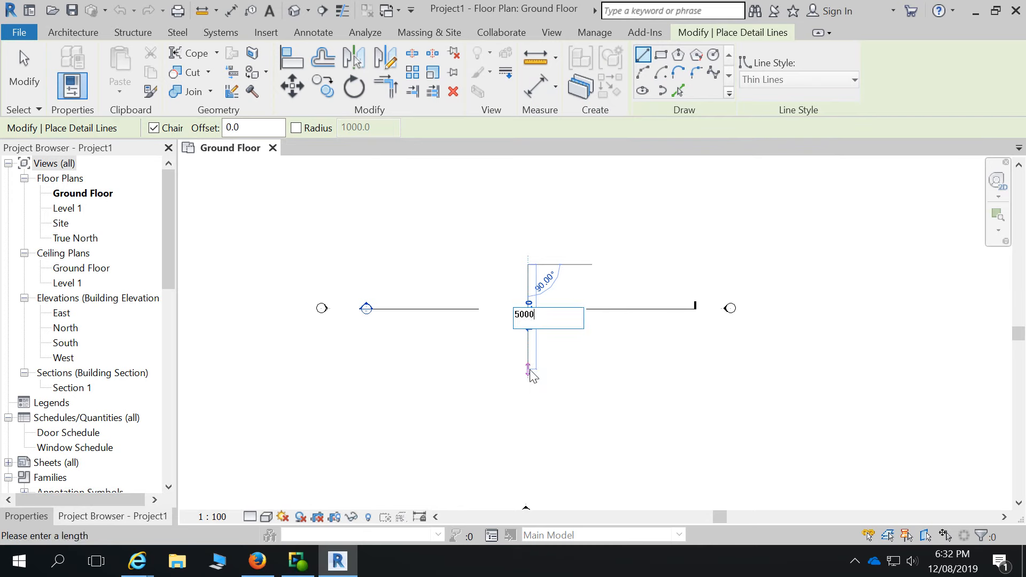
pyautogui.press('Return')
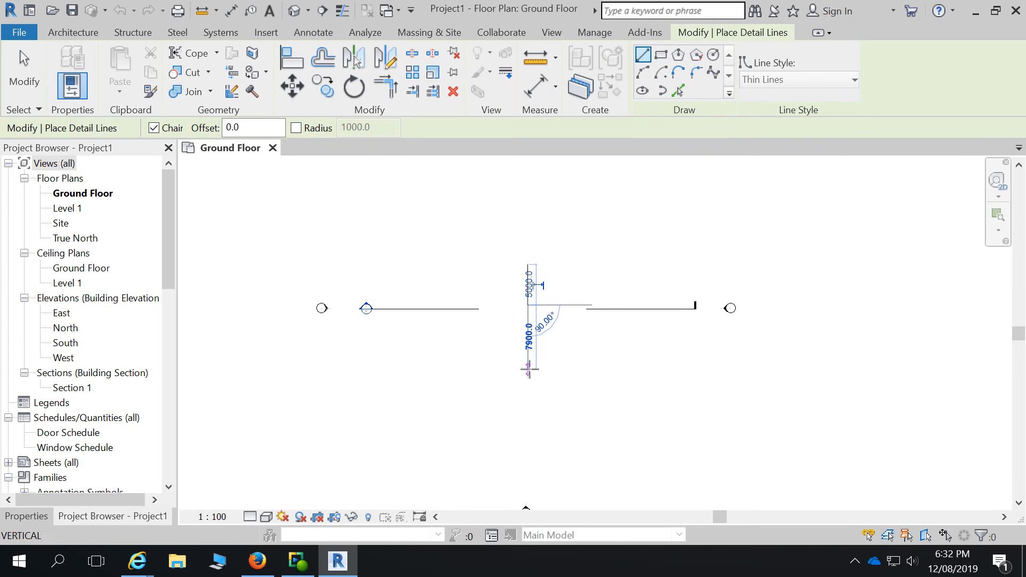
# - Continue the chain with a 5000 horizontal line to the right and a vertical line up, level with the first line's start point
pyautogui.scroll(4, 536, 301)
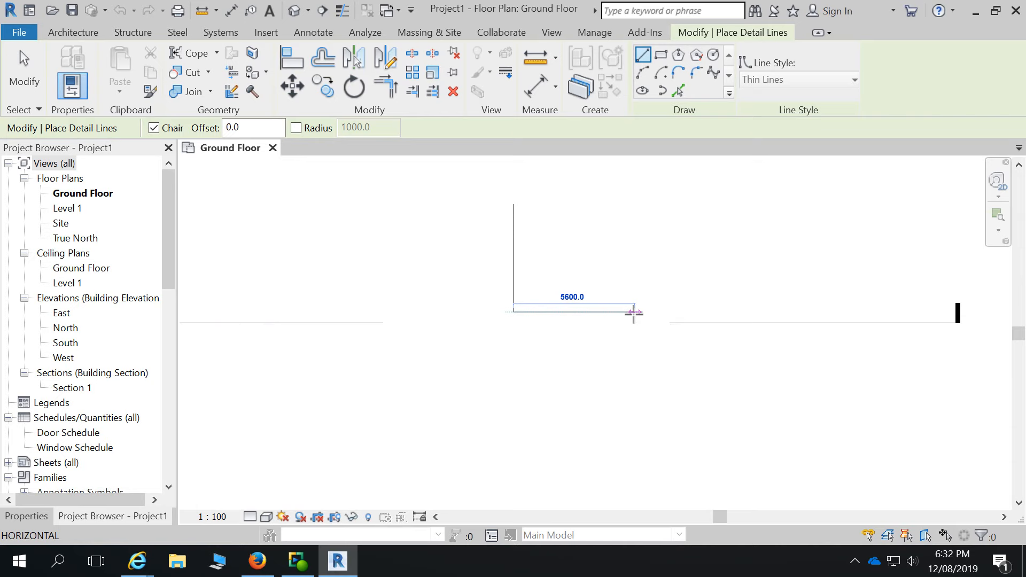
pyautogui.write('5000')
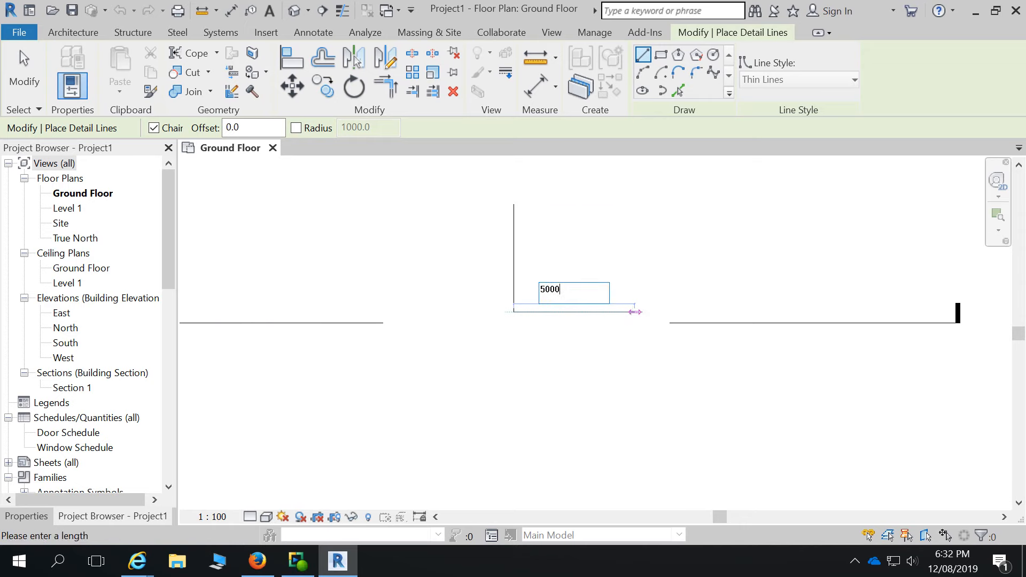
pyautogui.press('Return')
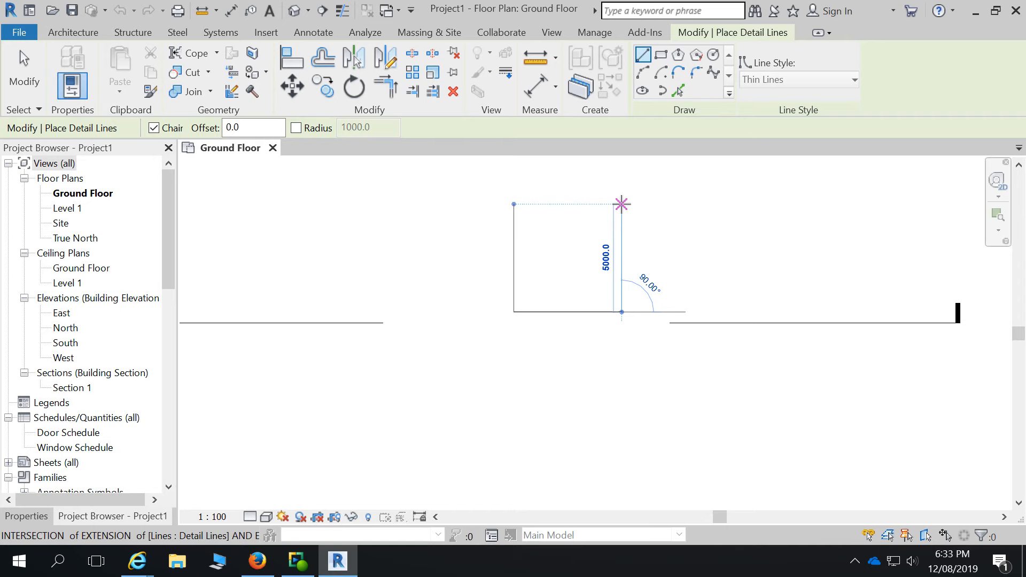
pyautogui.click(621, 204)
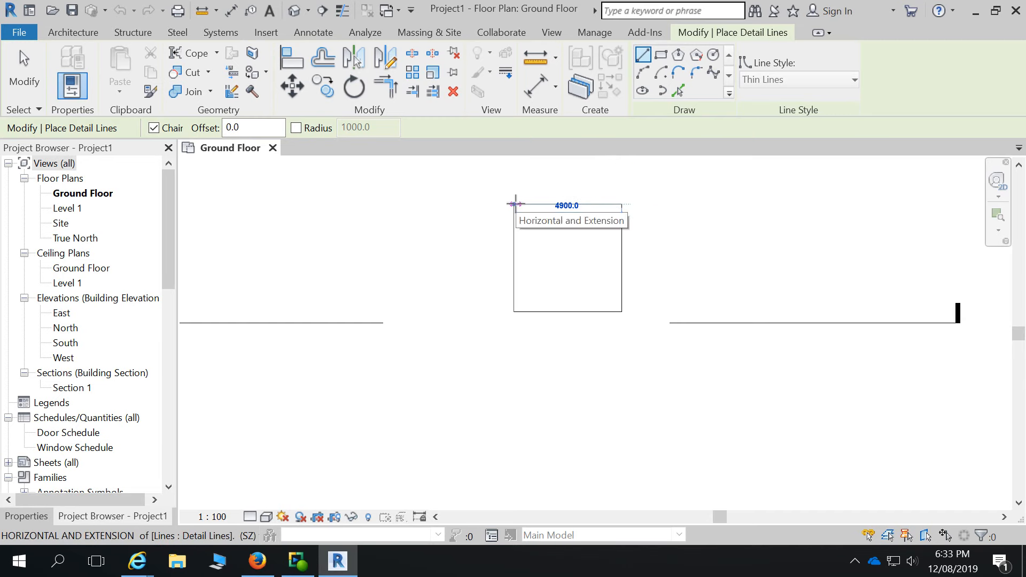
# - Close the square with a horizontal detail line back to the first line's start point and end the command
pyautogui.scroll(4, 513, 203)
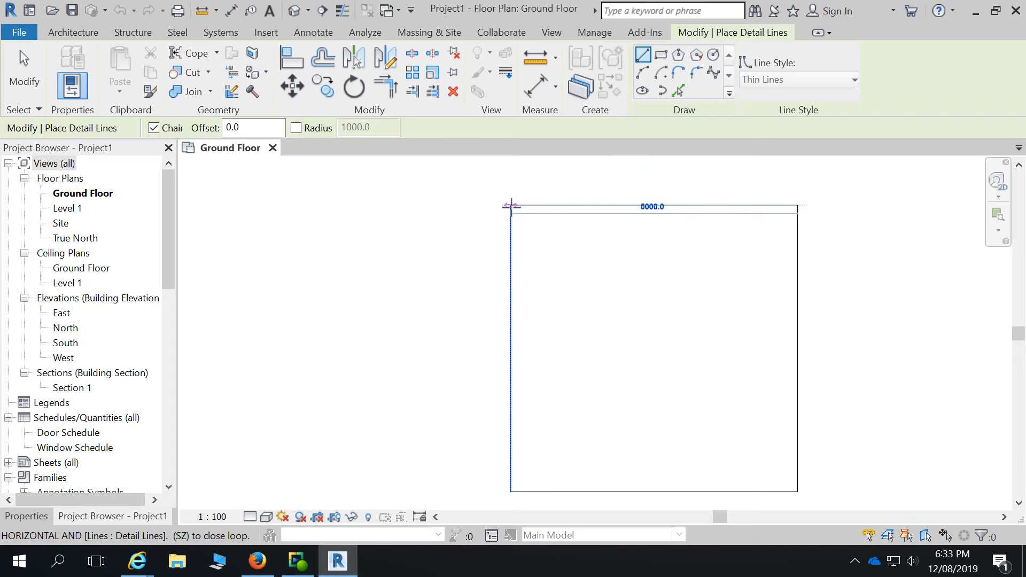
pyautogui.scroll(3, 511, 205)
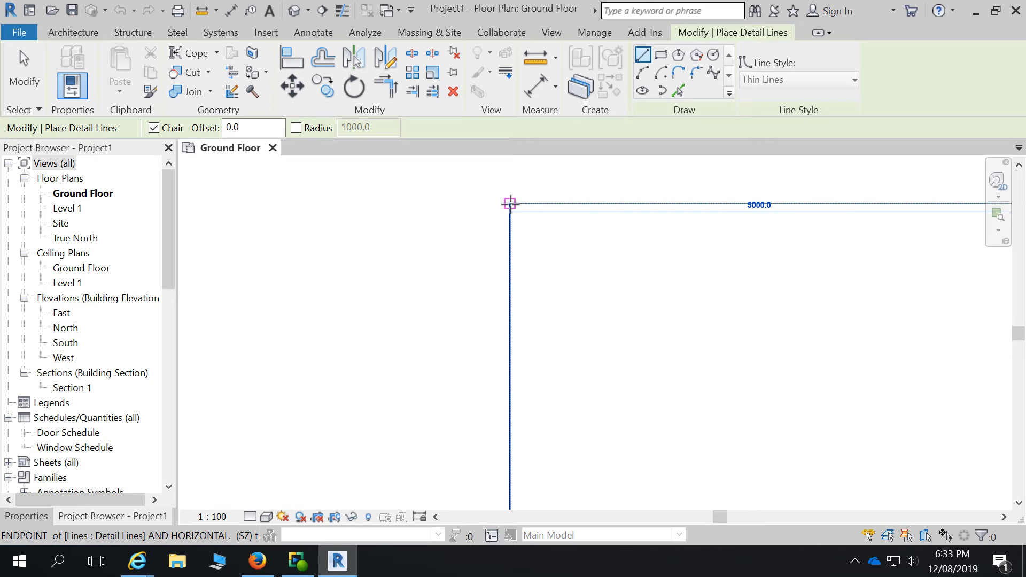
pyautogui.click(510, 204)
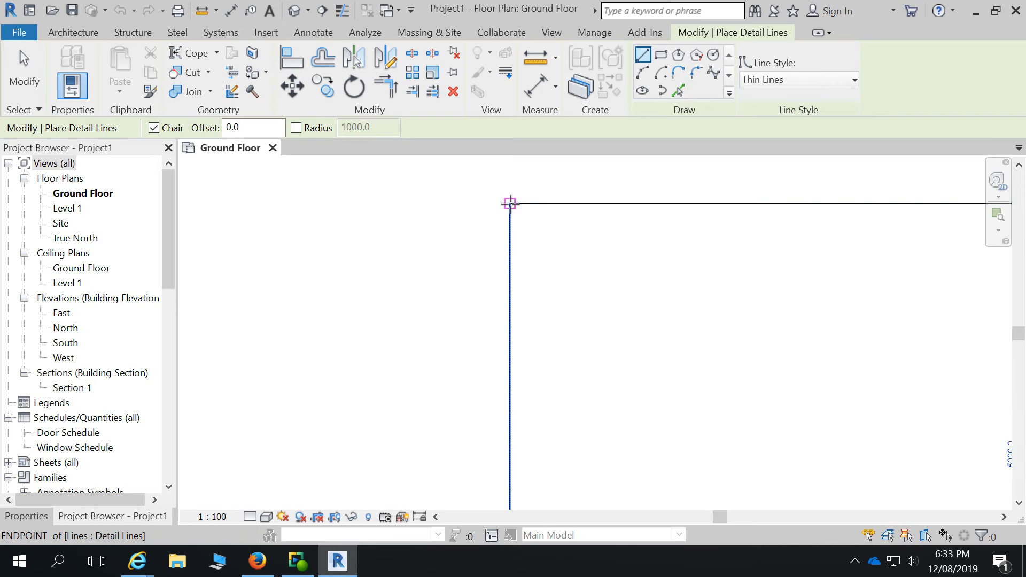
pyautogui.scroll(-4, 600, 289)
pyautogui.press('Escape')
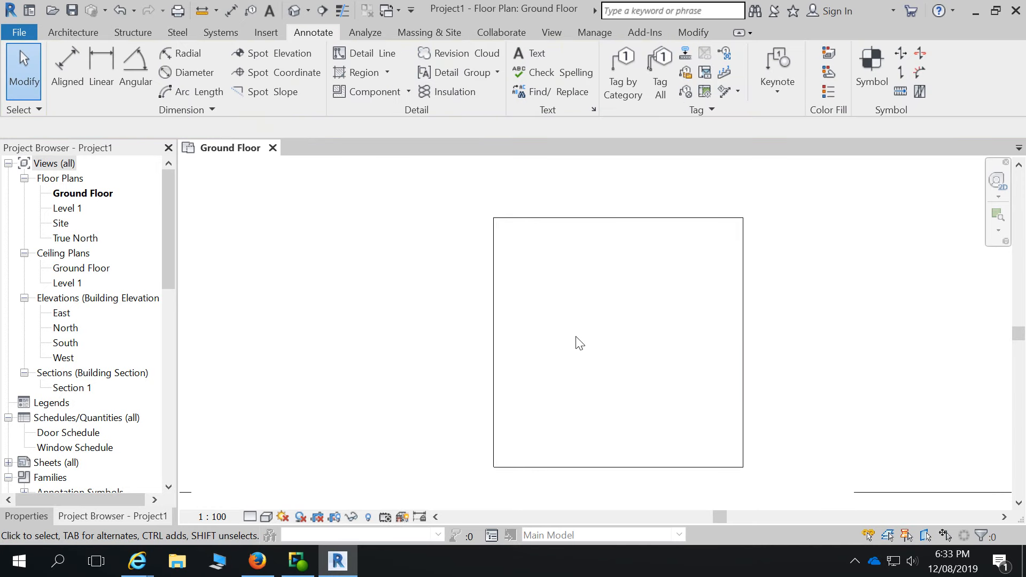
# - Examine the square's line thickness at different zoom levels with the Thin Lines display off
pyautogui.scroll(-2, 591, 282)
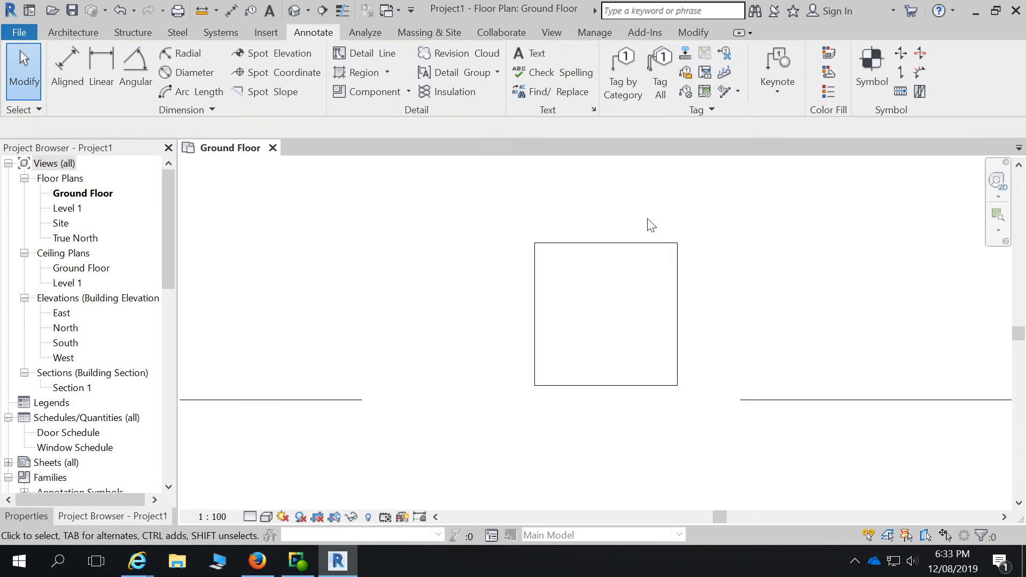
pyautogui.scroll(-4, 674, 356)
pyautogui.scroll(5, 672, 356)
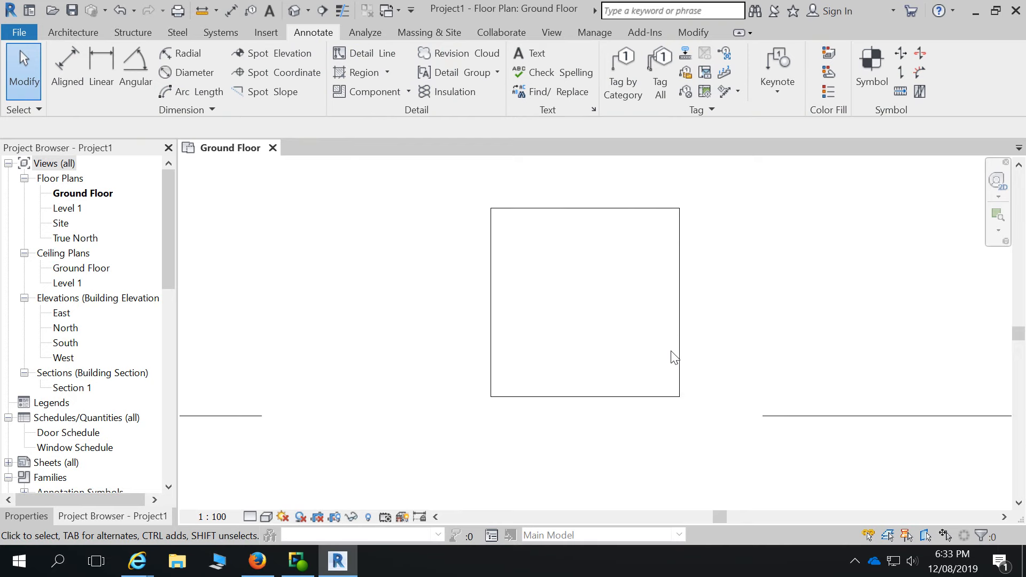
pyautogui.scroll(-5, 674, 357)
pyautogui.scroll(4, 674, 357)
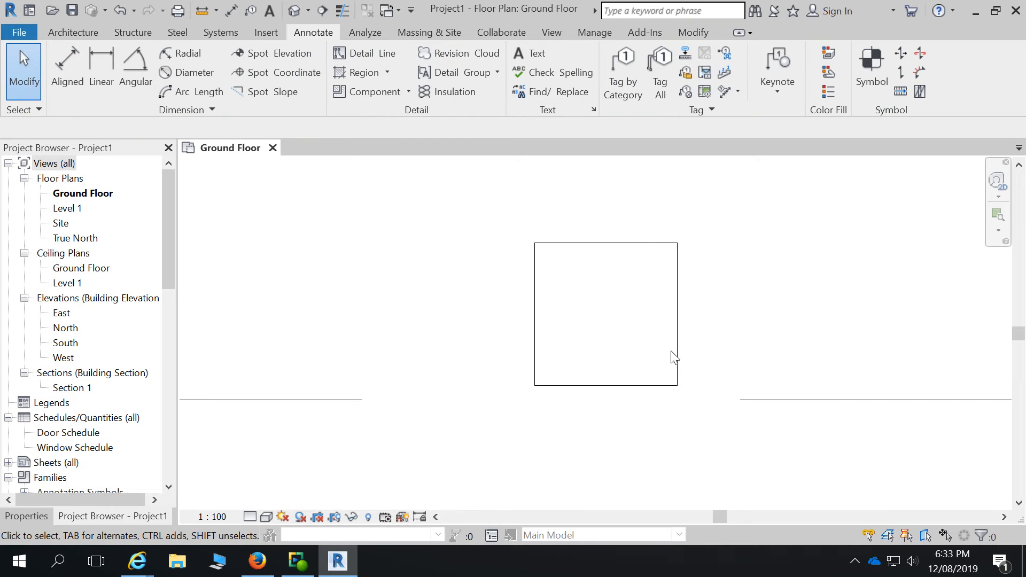
pyautogui.scroll(1, 454, 298)
pyautogui.scroll(-3, 593, 298)
pyautogui.scroll(4, 593, 298)
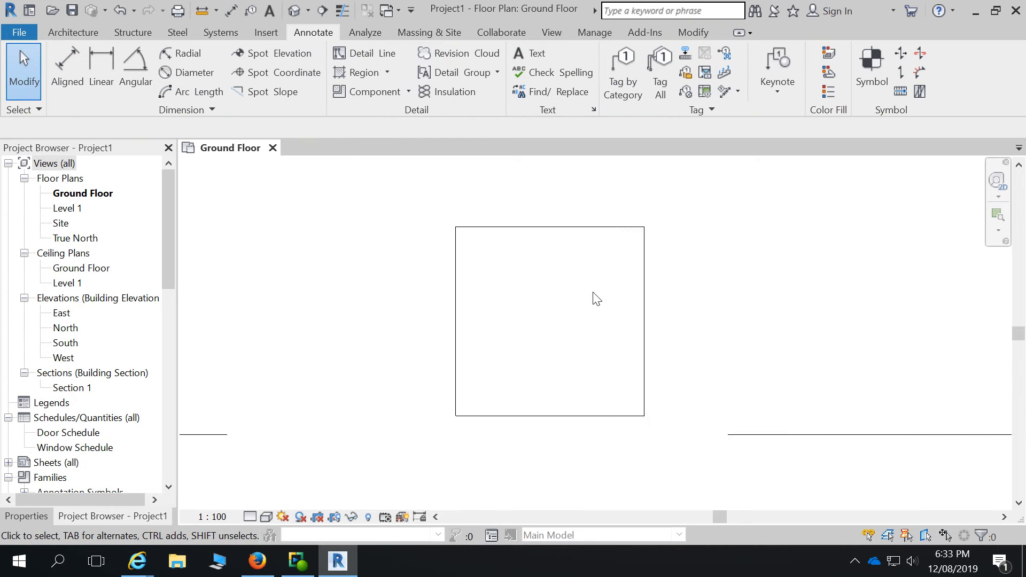
pyautogui.scroll(1, 596, 298)
pyautogui.scroll(-3, 596, 298)
pyautogui.scroll(1, 596, 297)
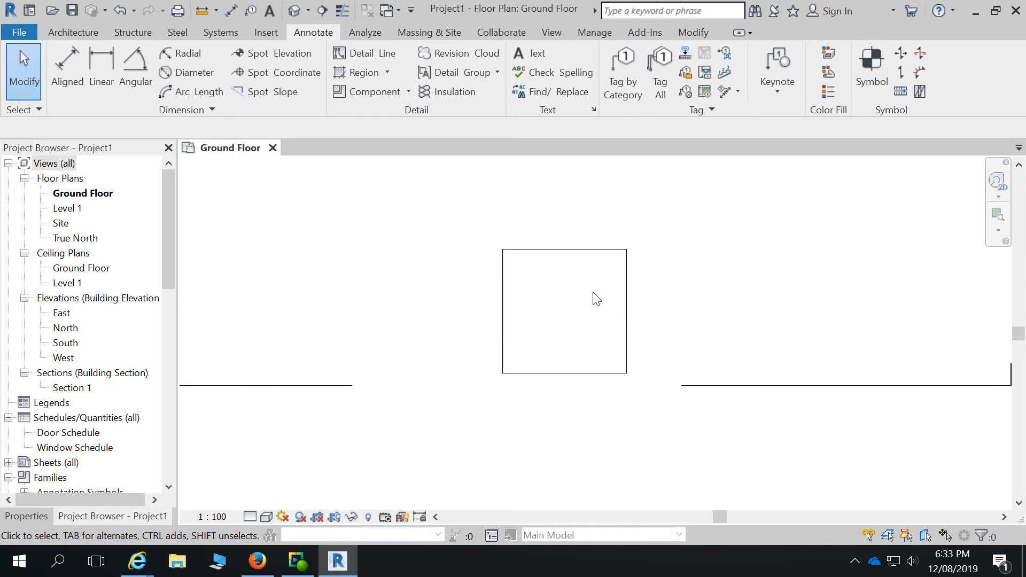
pyautogui.scroll(-1, 594, 298)
pyautogui.scroll(2, 594, 298)
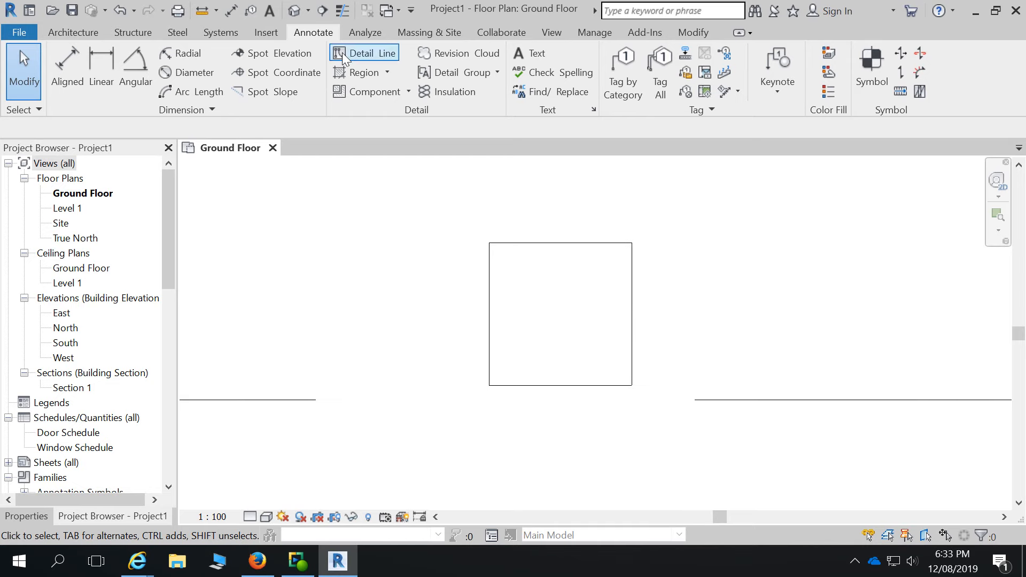
# - Compare the square's outline with the Thin Lines display switched on and off
pyautogui.click(342, 10)
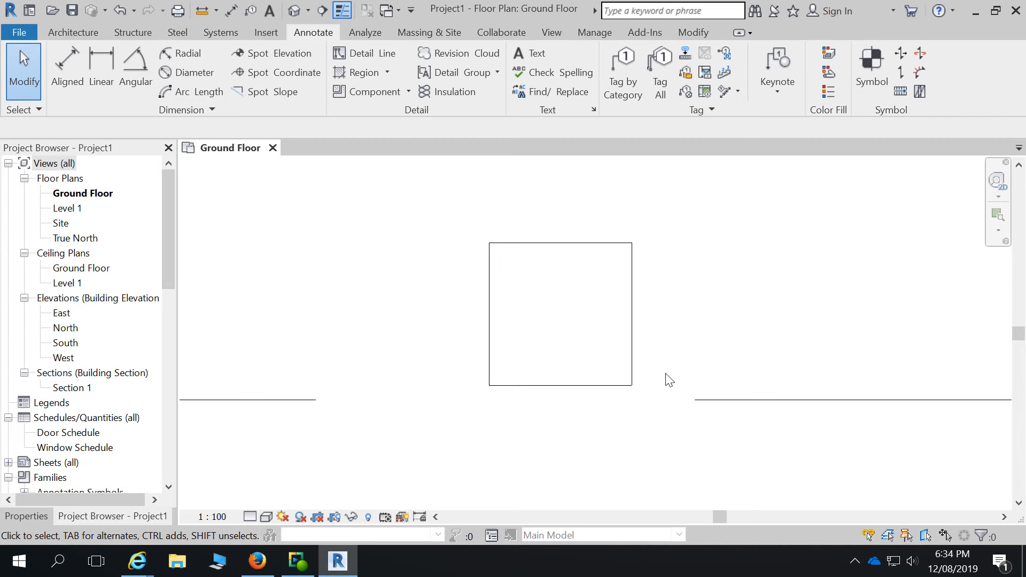
pyautogui.scroll(-2, 648, 357)
pyautogui.scroll(5, 631, 328)
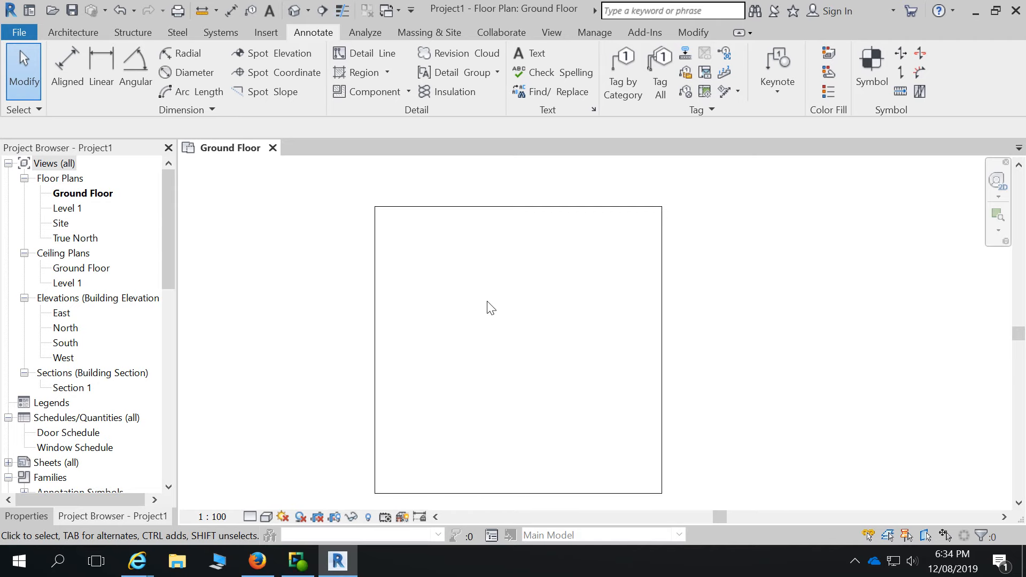
pyautogui.press('t')
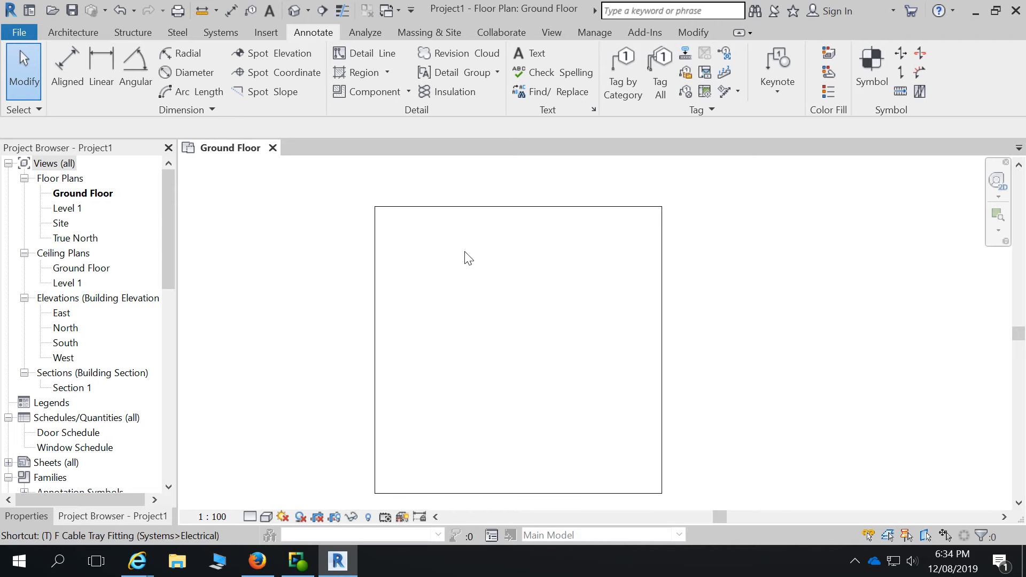
pyautogui.press('l')
pyautogui.press('t')
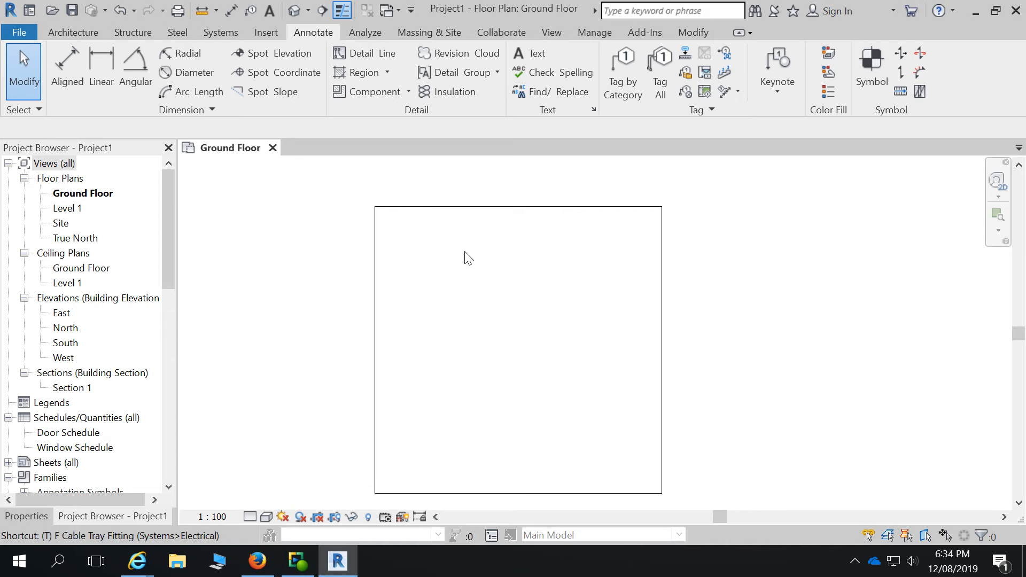
pyautogui.press('l')
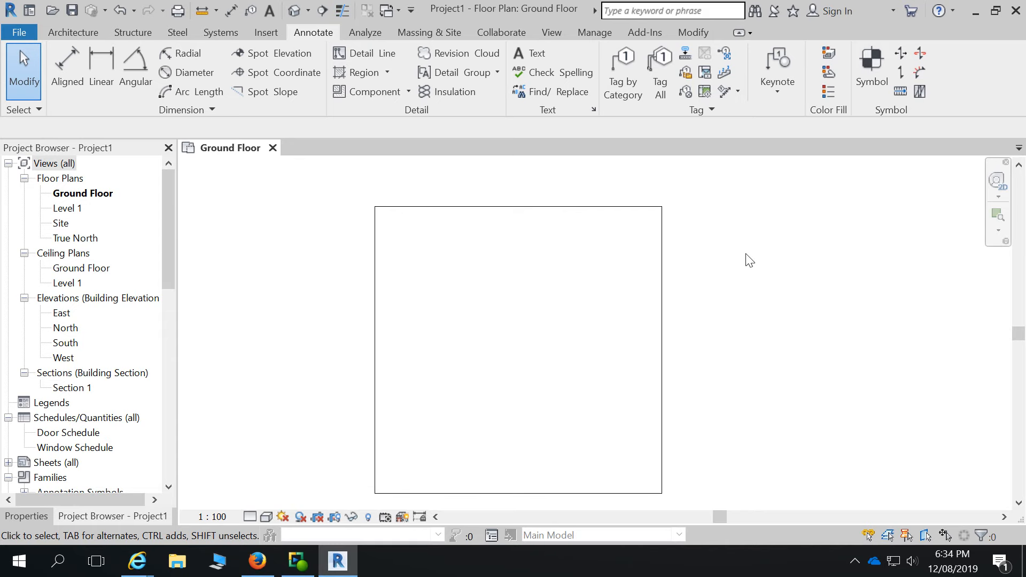
# - Examine the line thickness at the square's upper-left corner and turn the Thin Lines display on
pyautogui.scroll(-4, 467, 315)
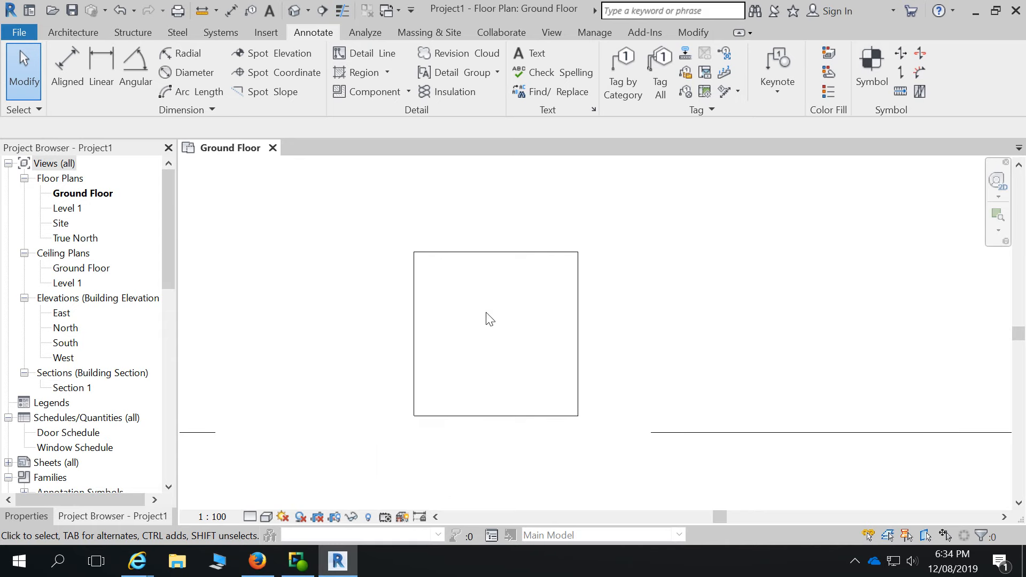
pyautogui.middleClick(488, 311)
pyautogui.middleClick(488, 311)
pyautogui.scroll(8, 574, 323)
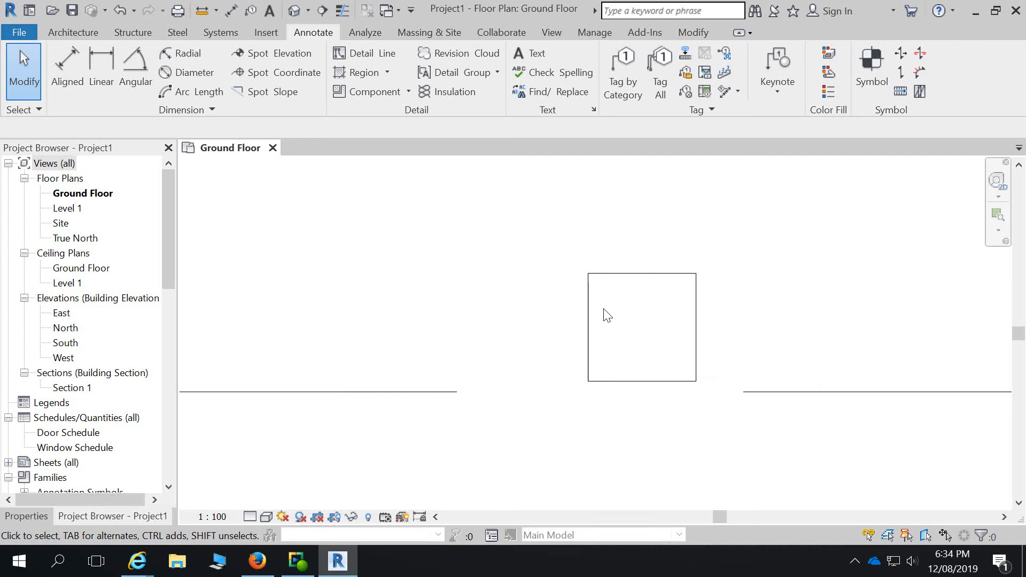
pyautogui.scroll(2, 582, 301)
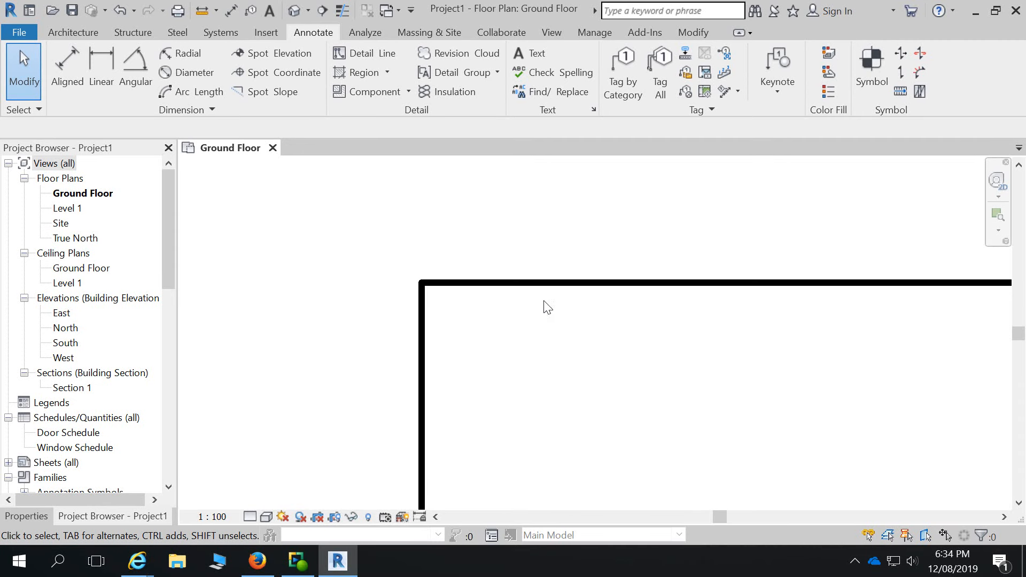
pyautogui.press('t')
pyautogui.press('l')
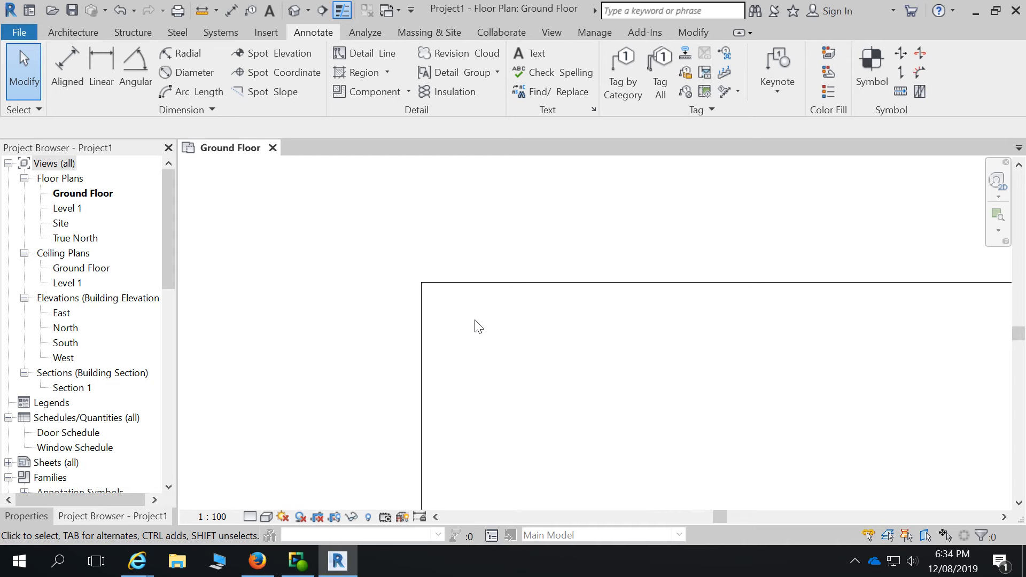
# - Turn the Thin Lines display off and examine the square's line thickness from its upper-left corner out to the whole outline
pyautogui.press('t')
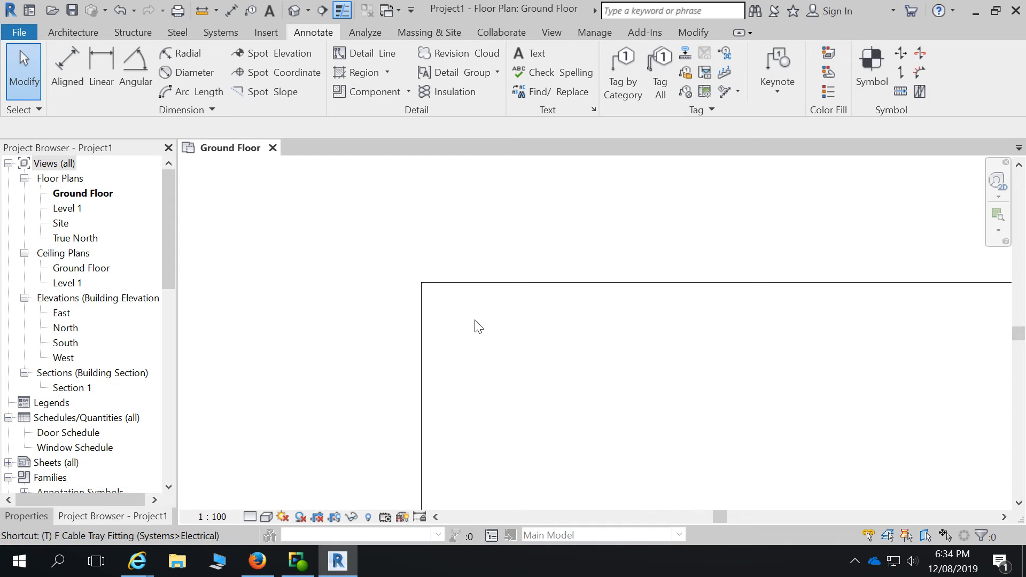
pyautogui.press('l')
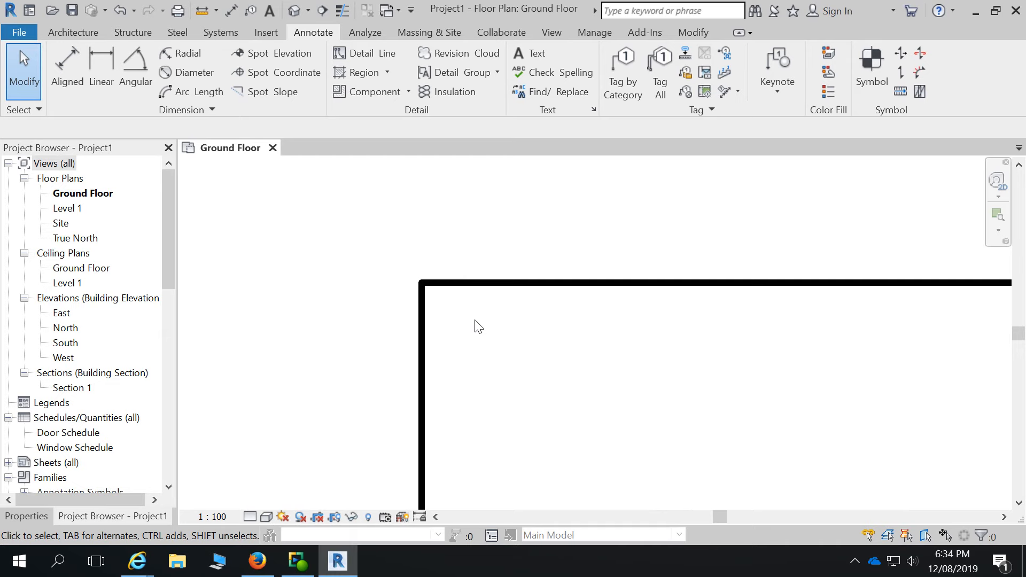
pyautogui.scroll(-8, 488, 310)
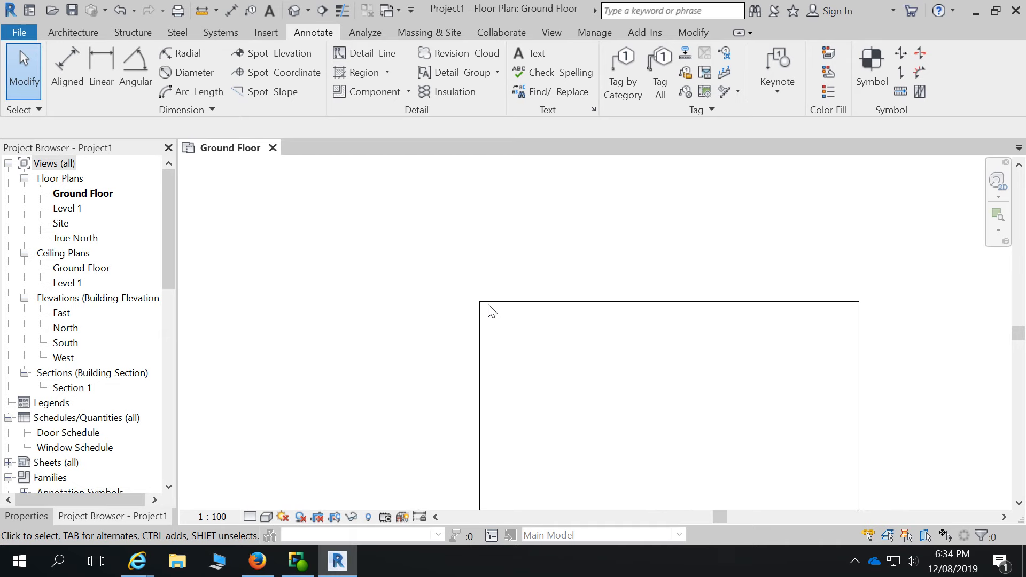
pyautogui.scroll(5, 508, 318)
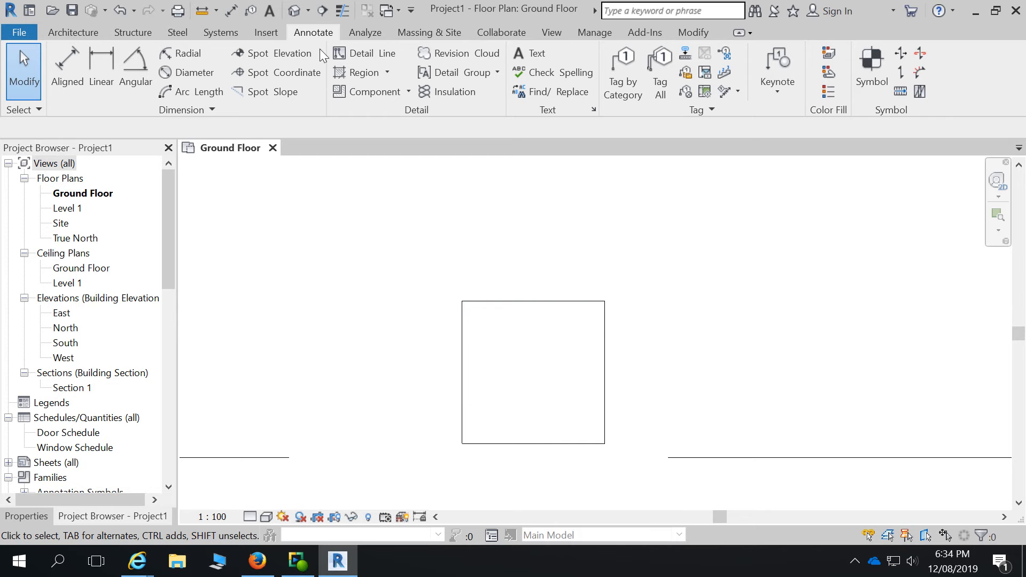
# - Draw a detail-line rectangle in the Wide Lines style overlapping the square's upper-right corner, extending about 1760 above it and about 2970 to its right
pyautogui.click(378, 60)
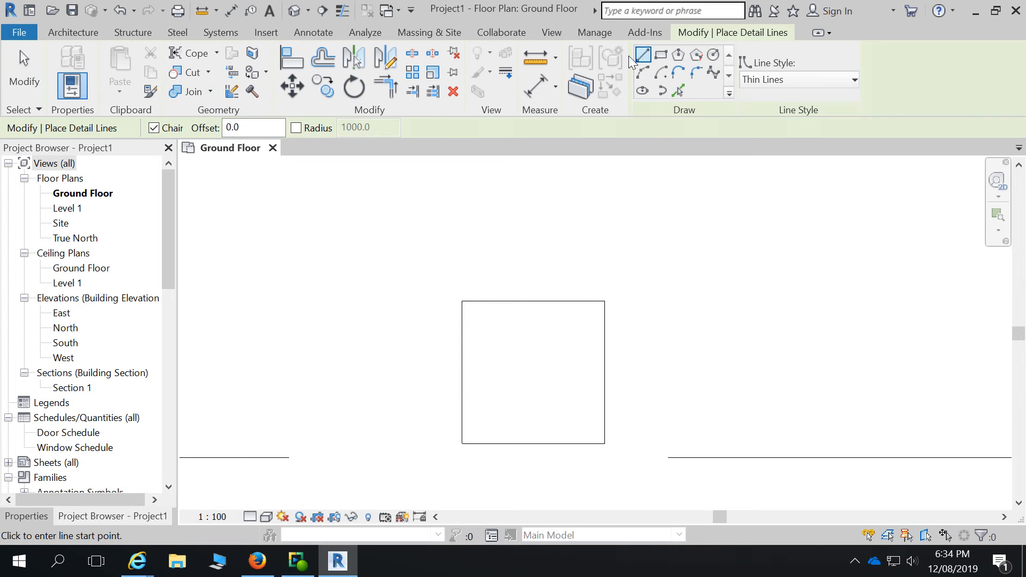
pyautogui.click(661, 55)
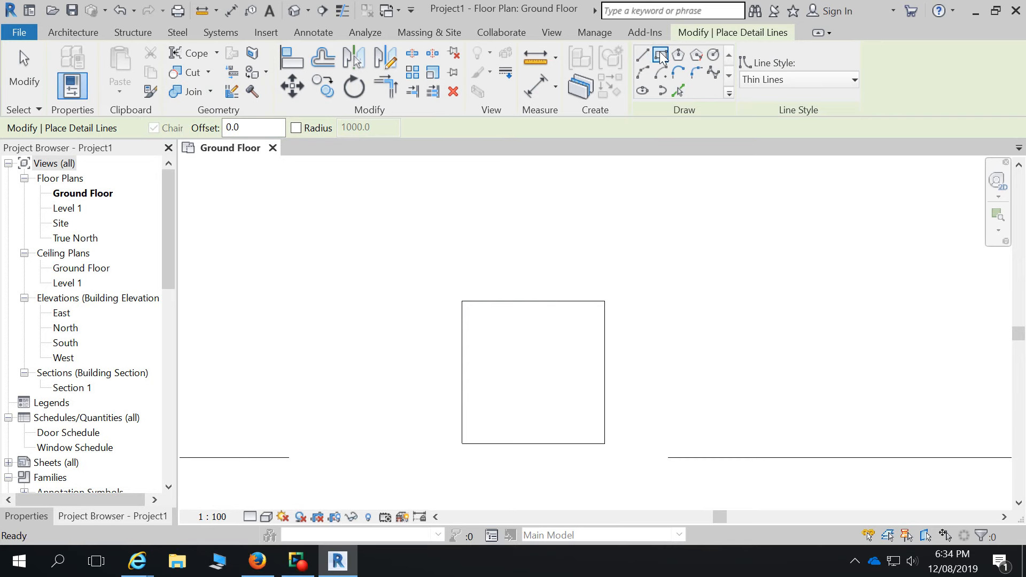
pyautogui.click(794, 79)
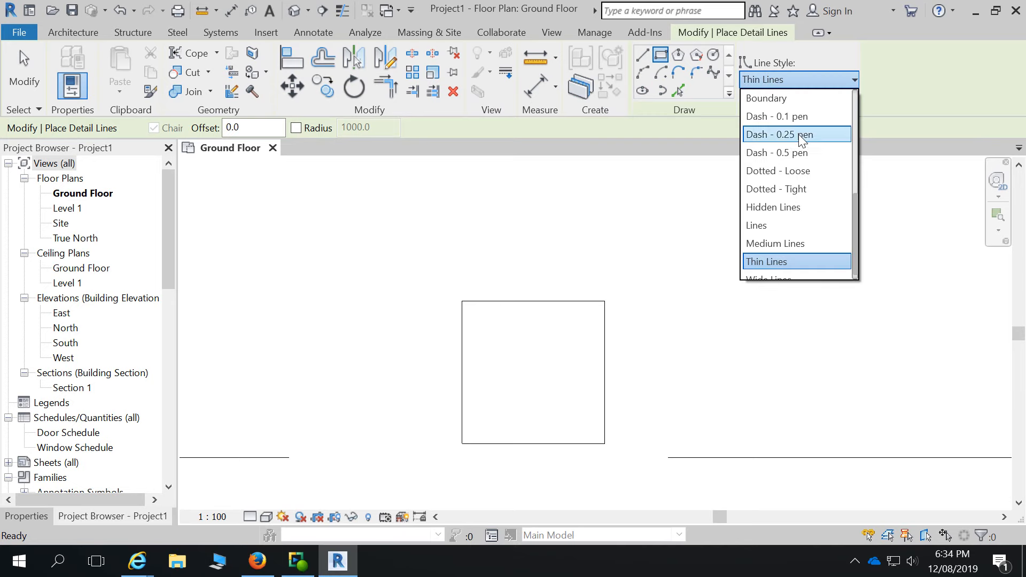
pyautogui.click(857, 231)
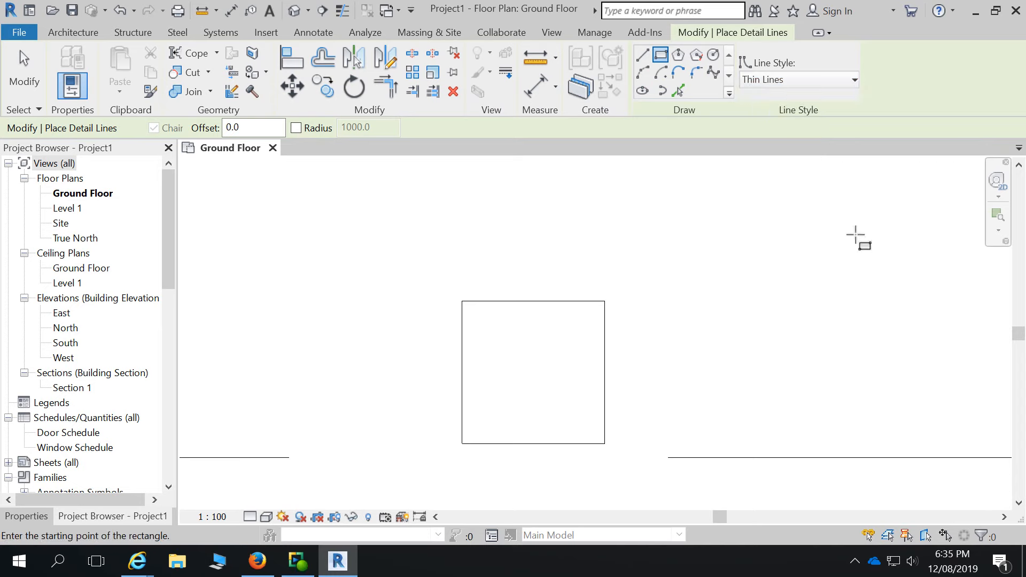
pyautogui.click(855, 79)
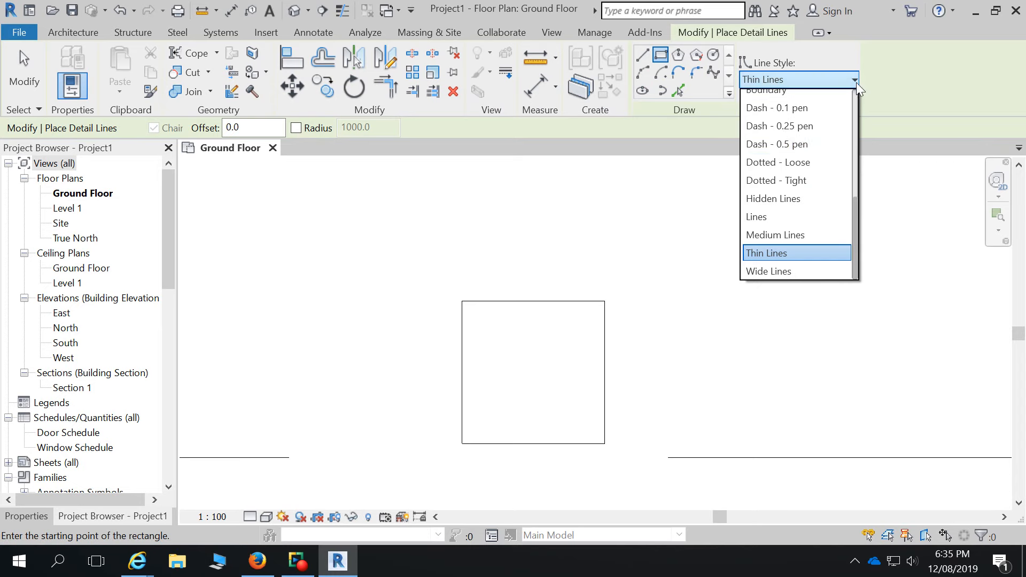
pyautogui.click(789, 269)
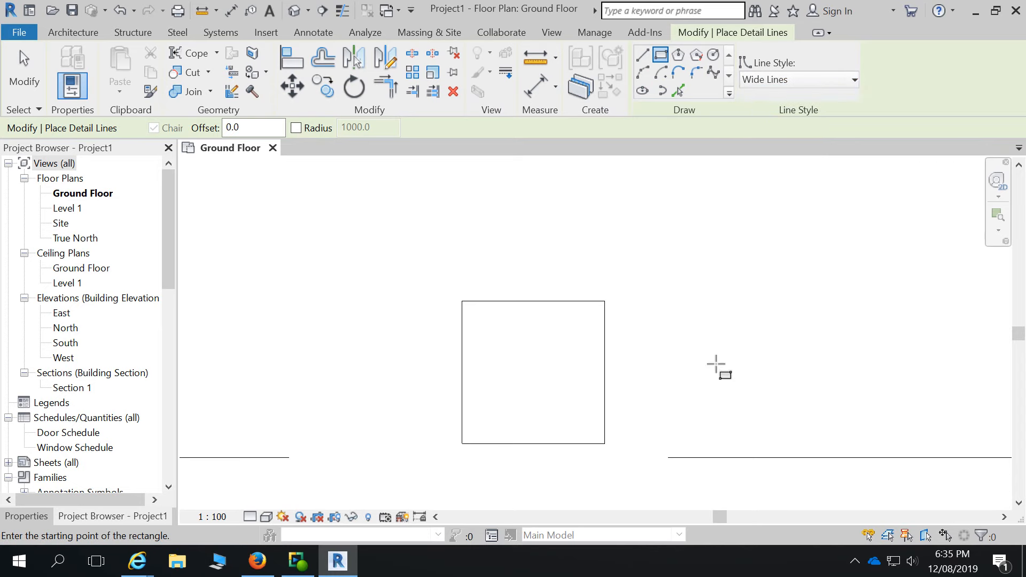
pyautogui.click(541, 250)
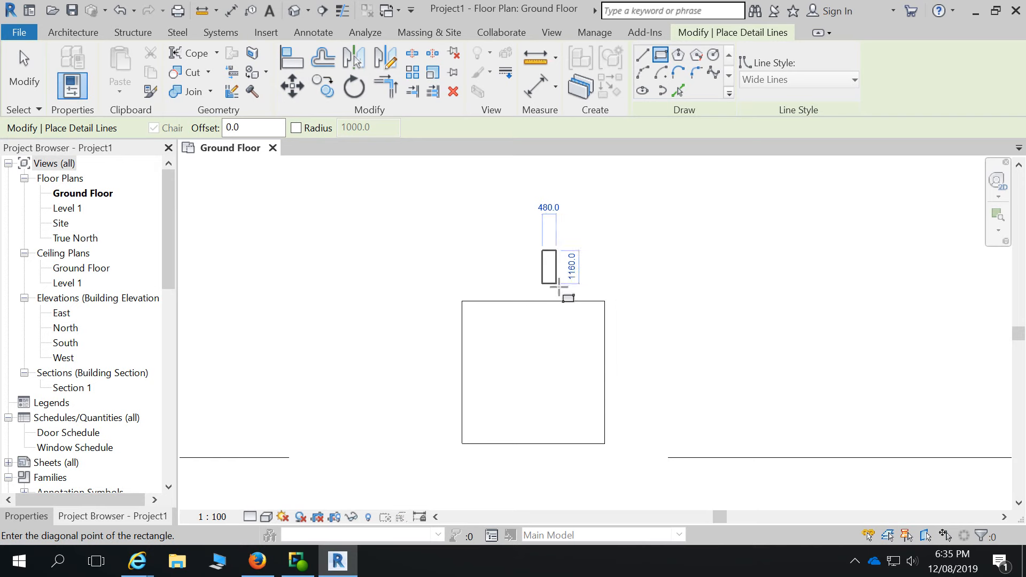
pyautogui.click(689, 370)
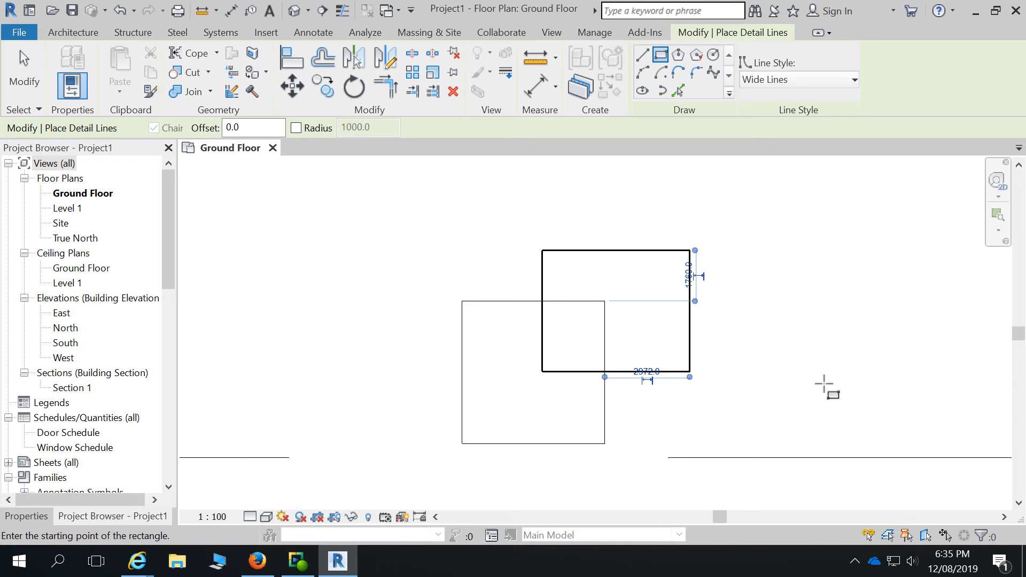
pyautogui.press('Escape')
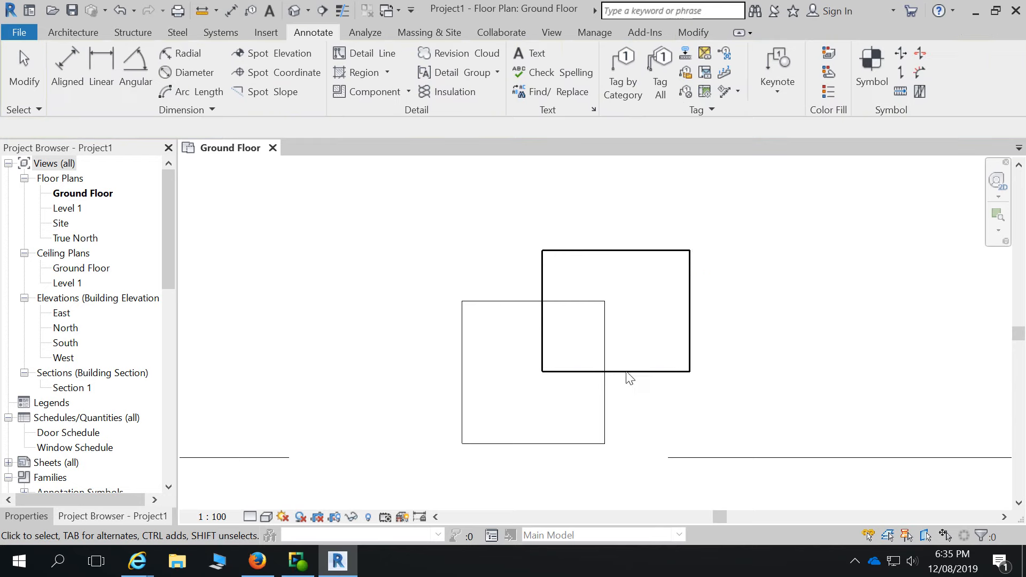
# - Compare the wide-line rectangle with the thin-line square with the Thin Lines display switched on and off
pyautogui.scroll(2, 562, 311)
pyautogui.press('t')
pyautogui.press('l')
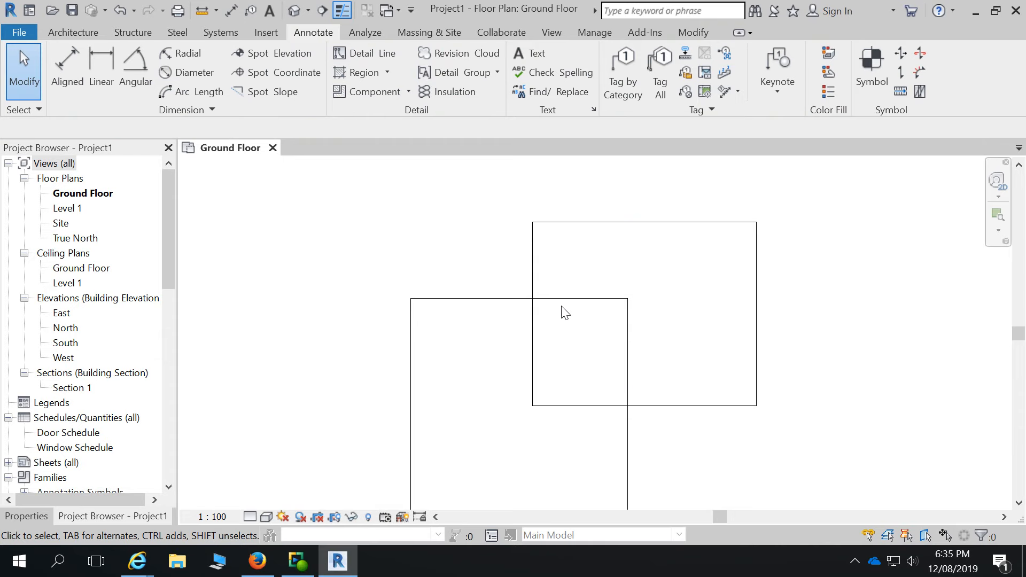
pyautogui.press('t')
pyautogui.press('l')
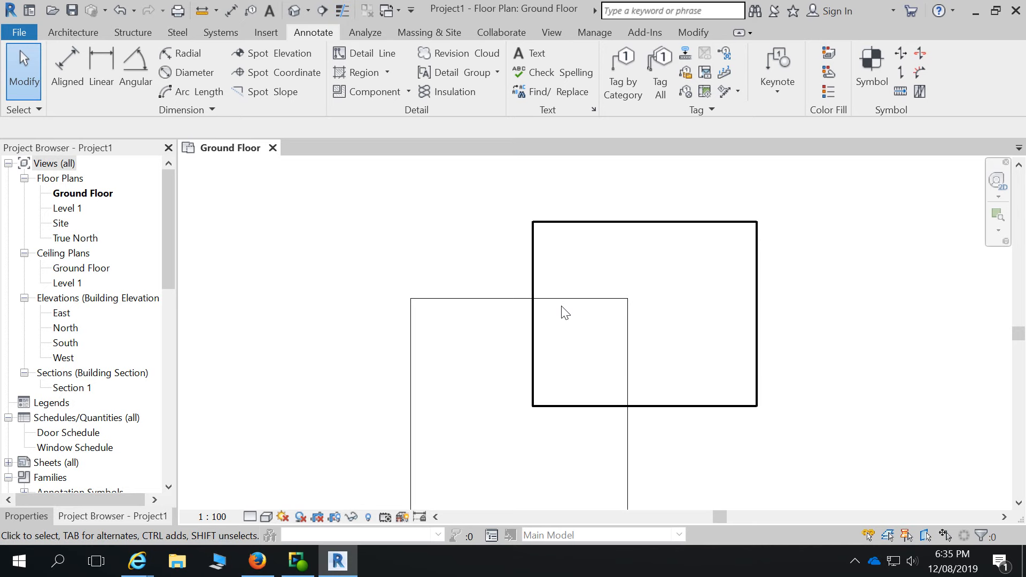
pyautogui.scroll(2, 566, 312)
pyautogui.scroll(-4, 564, 311)
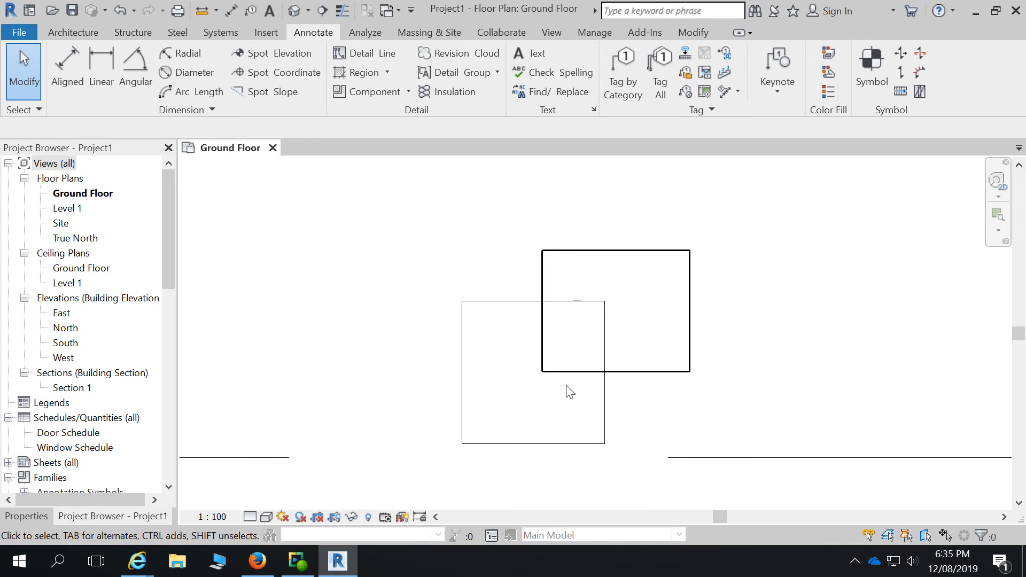
# - Turn the Thin Lines display on and pull the left end of the rectangle's top line 100 away from the corner
pyautogui.scroll(1, 565, 386)
pyautogui.press('t')
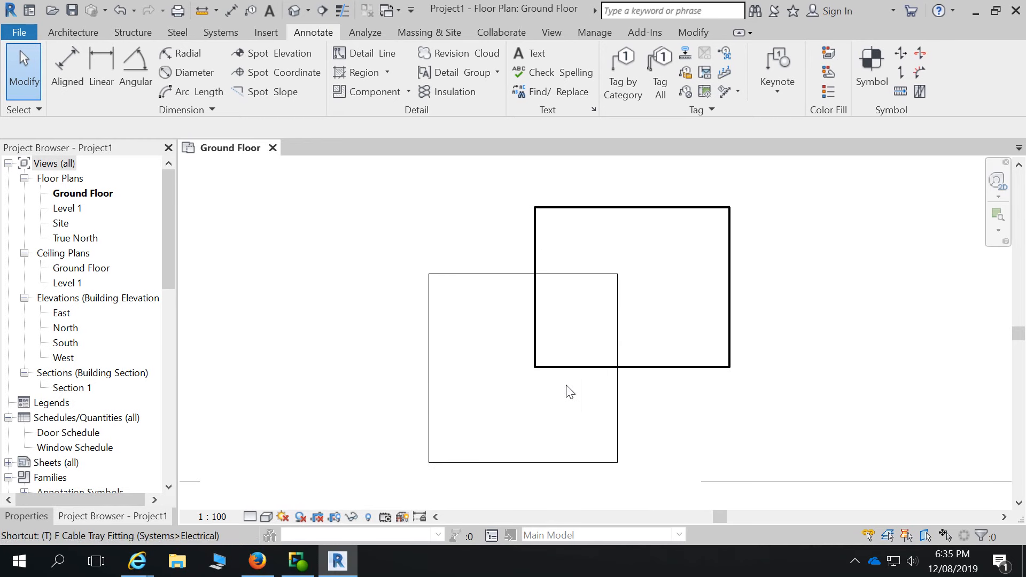
pyautogui.press('l')
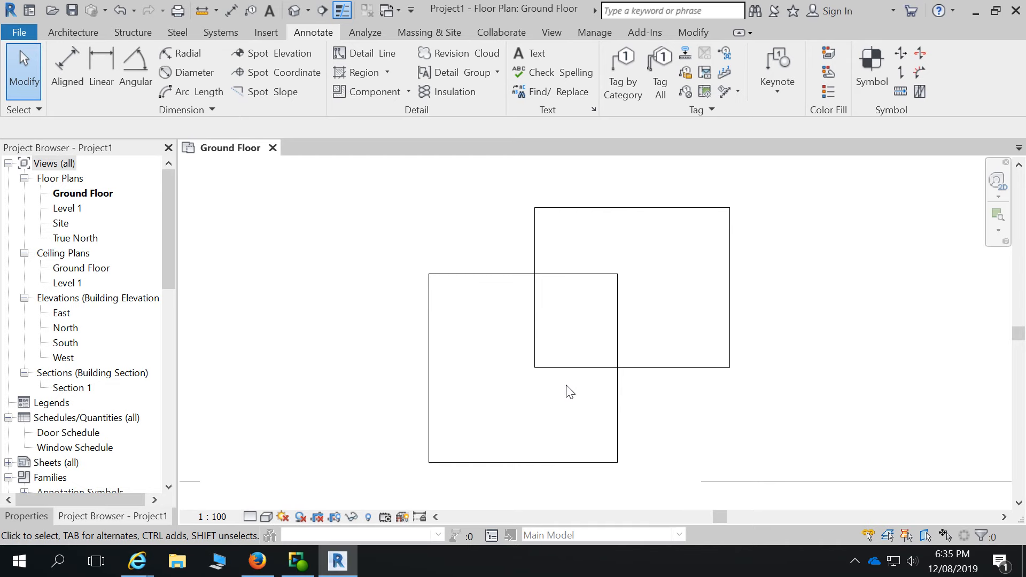
pyautogui.scroll(4, 547, 203)
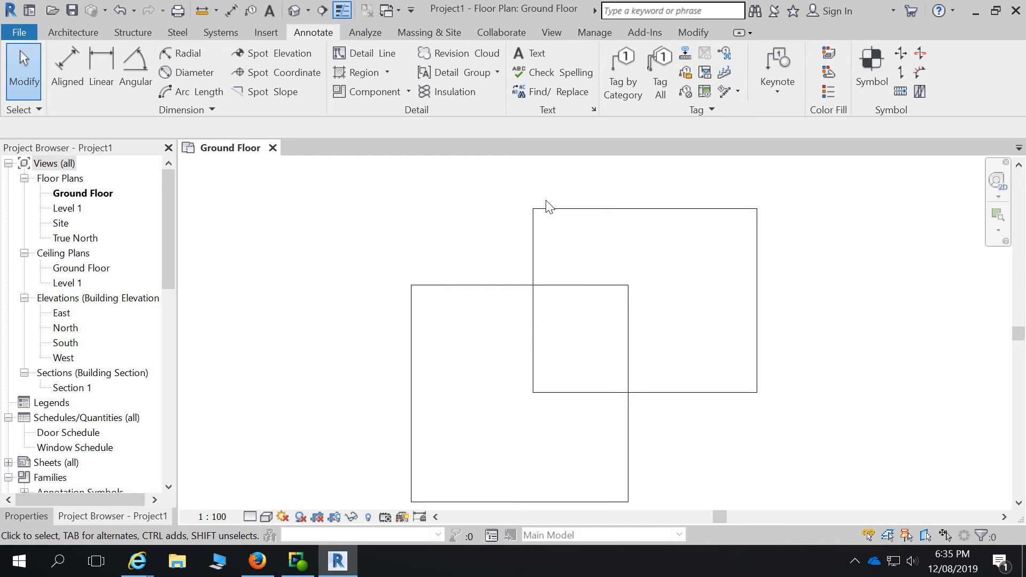
pyautogui.click(551, 220)
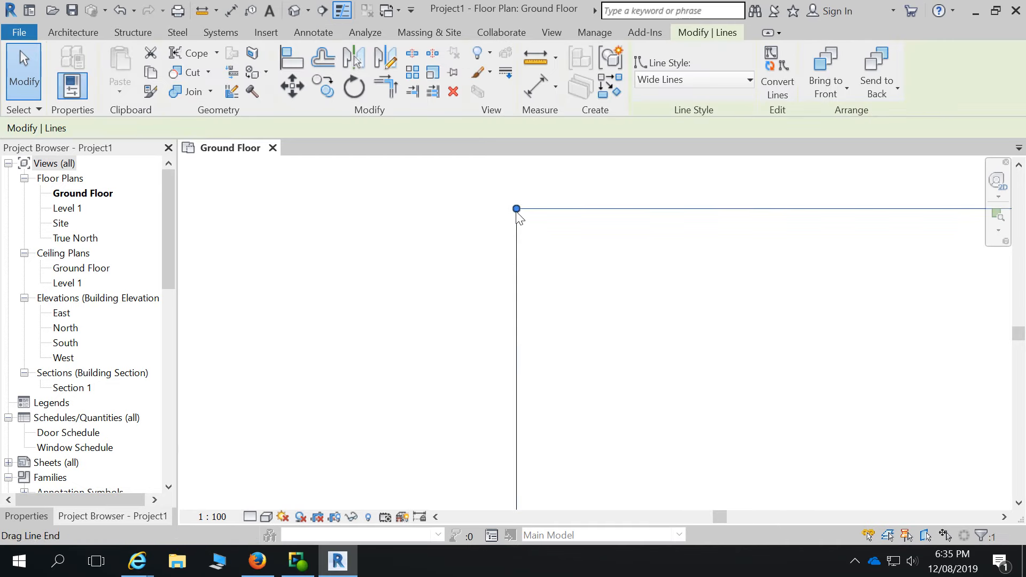
pyautogui.moveTo(518, 210); pyautogui.dragTo(543, 210)
pyautogui.click(644, 279)
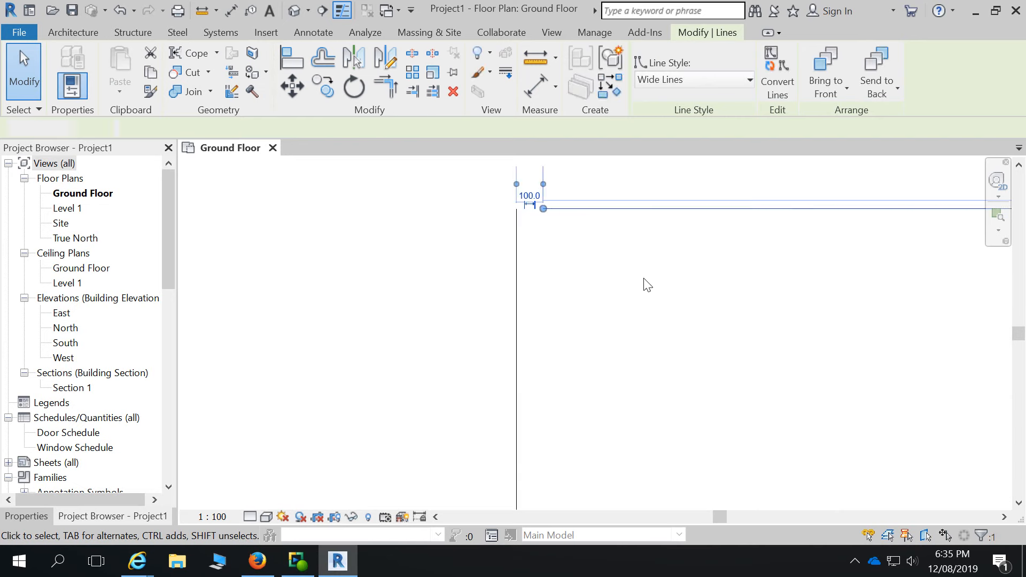
# - Turn the Thin Lines display off and move the top line's left end closer to the rectangle's upper-left corner, leaving a small gap
pyautogui.scroll(-5, 534, 220)
pyautogui.press('t')
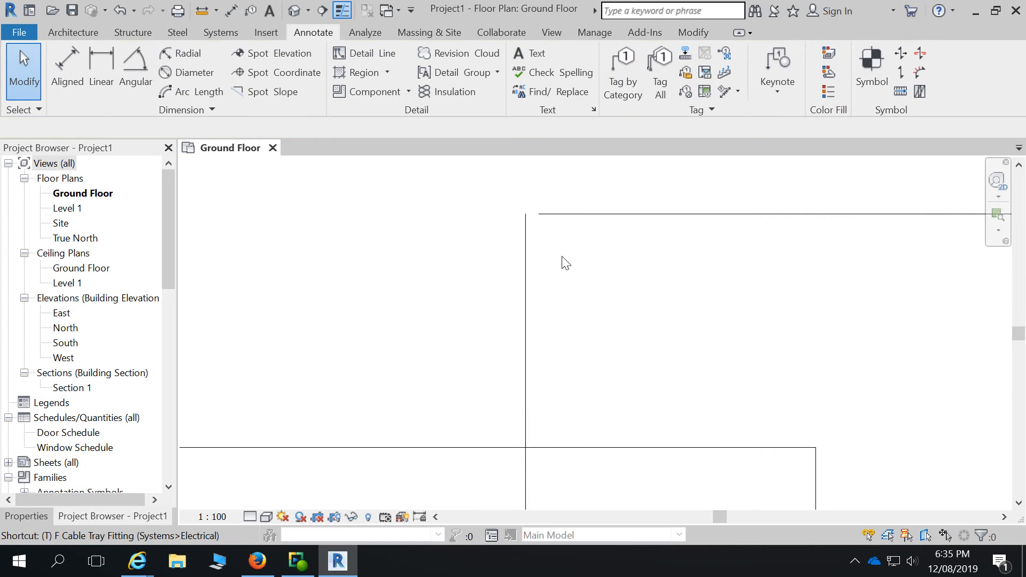
pyautogui.press('l')
pyautogui.click(543, 218)
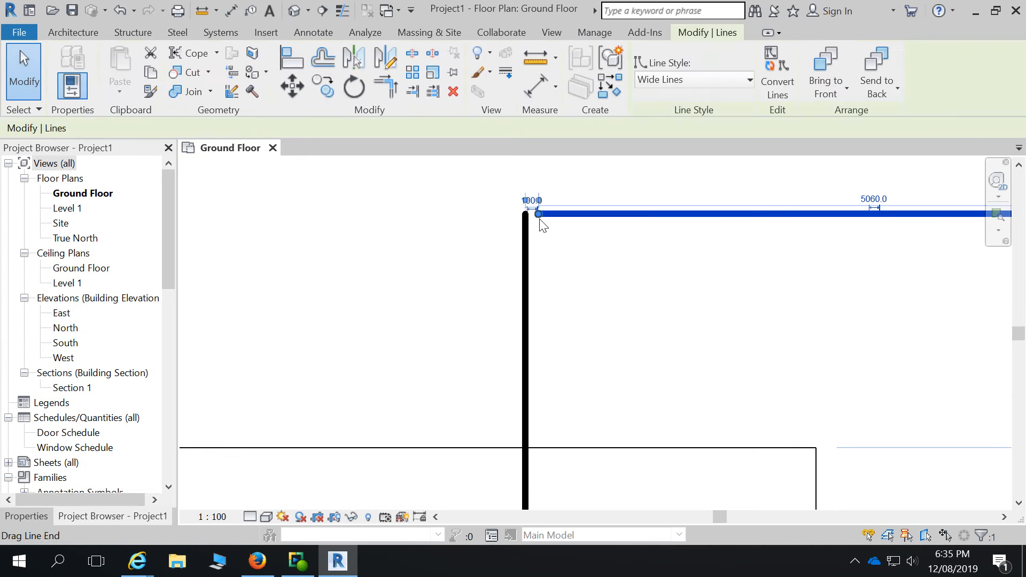
pyautogui.scroll(3, 558, 233)
pyautogui.moveTo(514, 197); pyautogui.dragTo(497, 196)
pyautogui.click(534, 234)
pyautogui.scroll(-5, 533, 233)
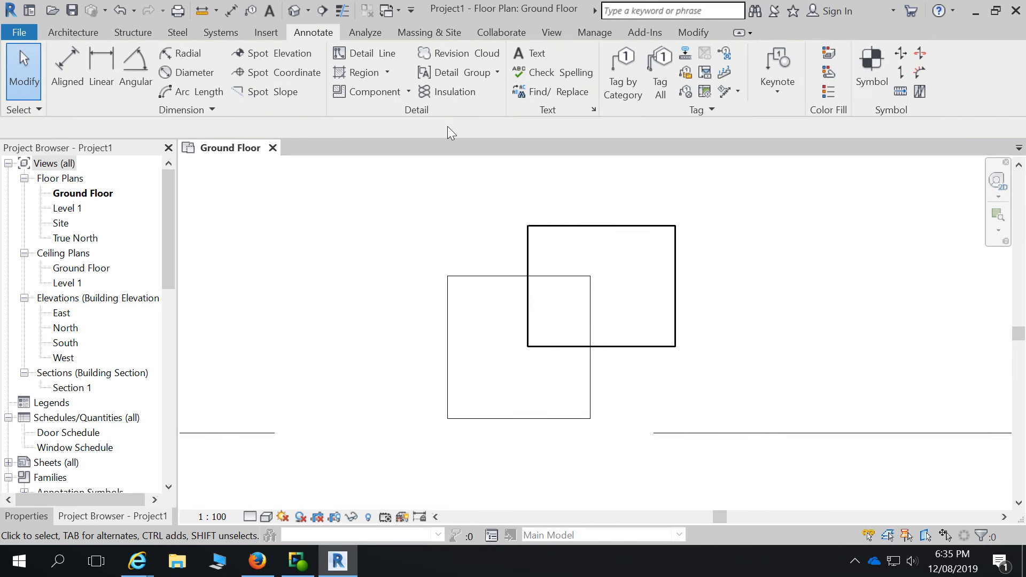
# - Examine the gap at the rectangle's upper-left corner with the Thin Lines display off and on, at different zoom levels
pyautogui.scroll(5, 526, 237)
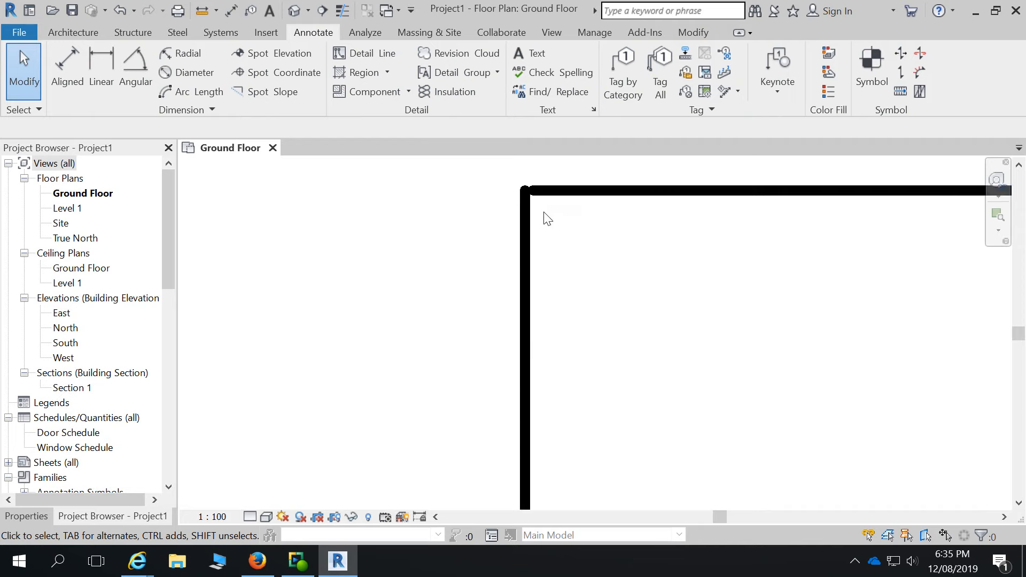
pyautogui.scroll(-2, 548, 218)
pyautogui.press('t')
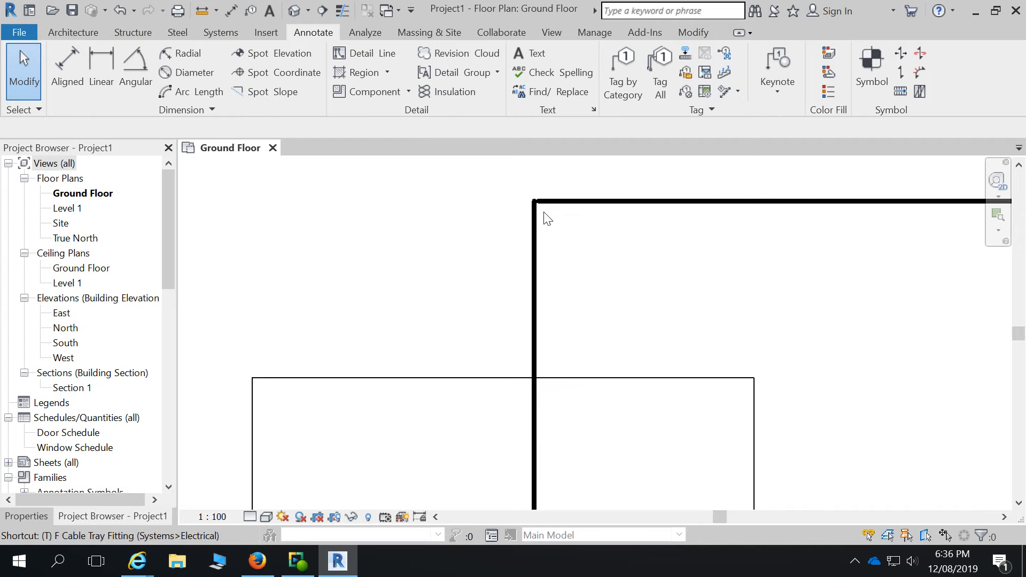
pyautogui.press('l')
pyautogui.scroll(2, 544, 219)
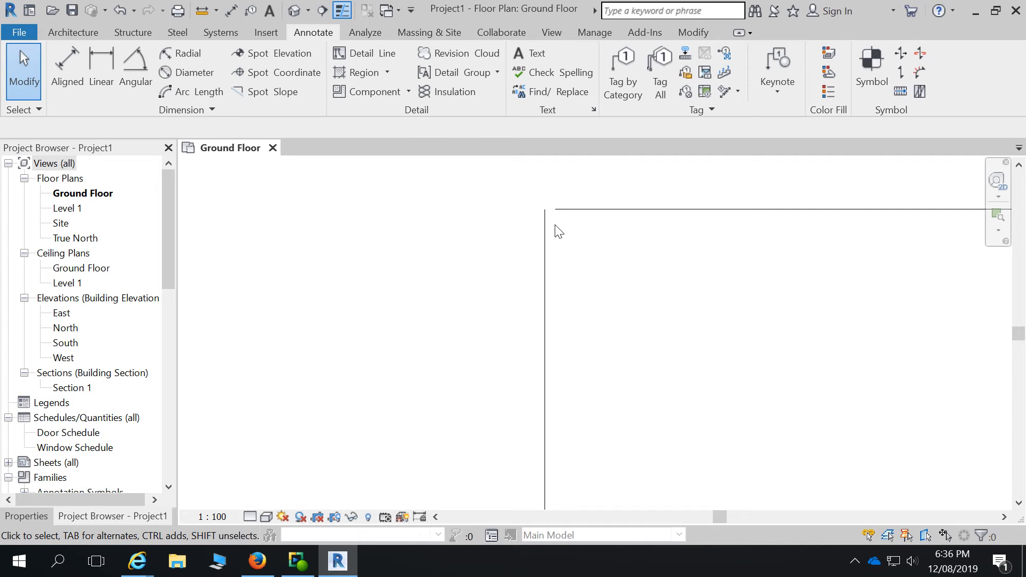
pyautogui.scroll(-4, 559, 231)
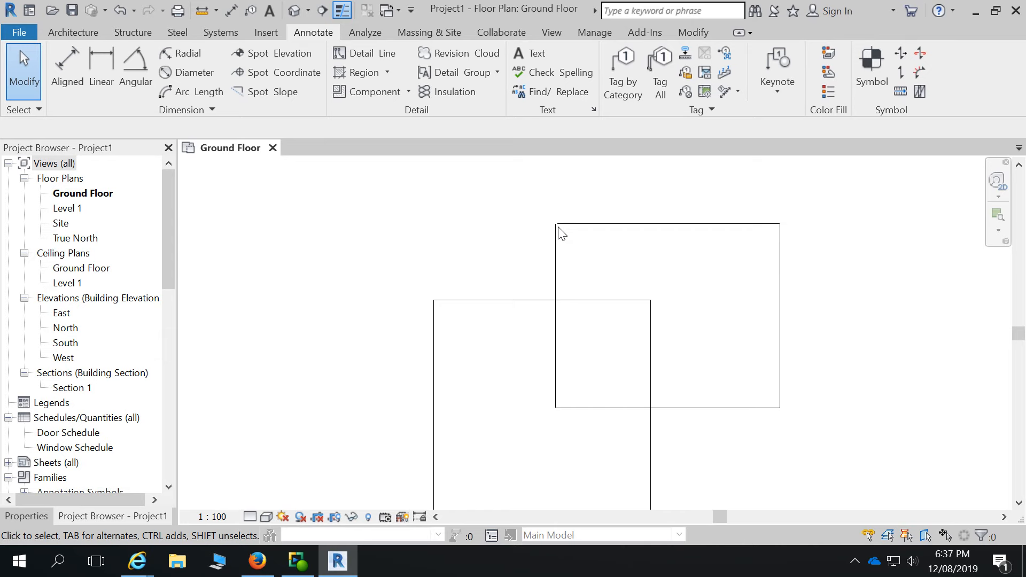
pyautogui.scroll(-2, 486, 254)
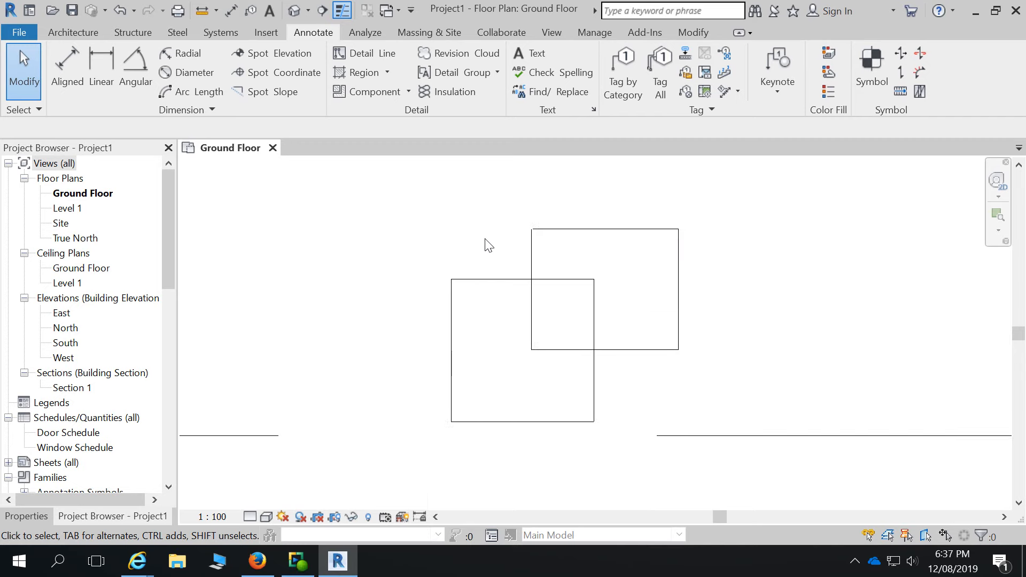
# - Toggle the Thin Lines display several times to compare the outlines of both shapes, ending with it off
pyautogui.press('l')
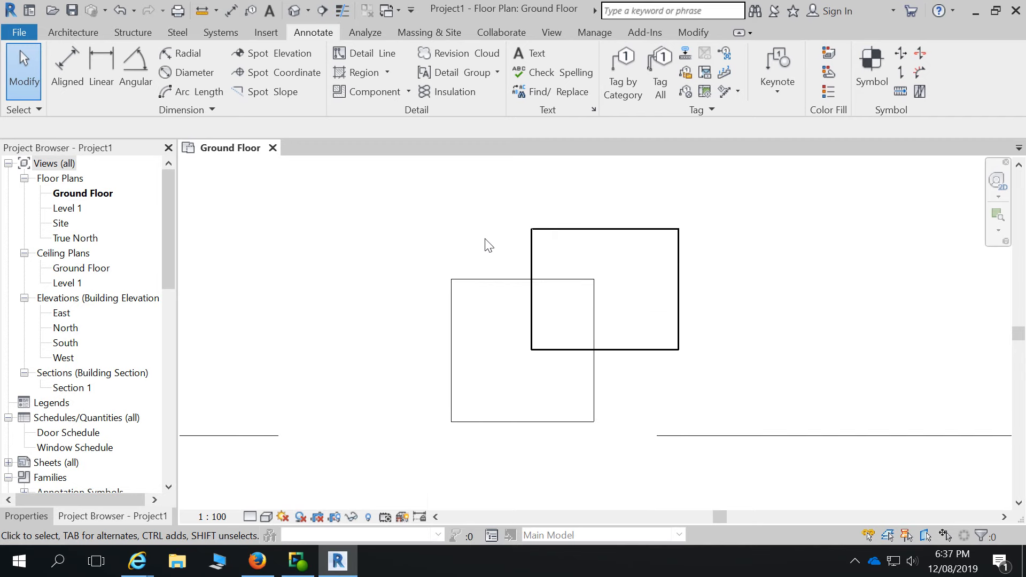
pyautogui.press('t')
pyautogui.press('l')
pyautogui.press('t')
pyautogui.press('l')
pyautogui.press('t')
pyautogui.press('l')
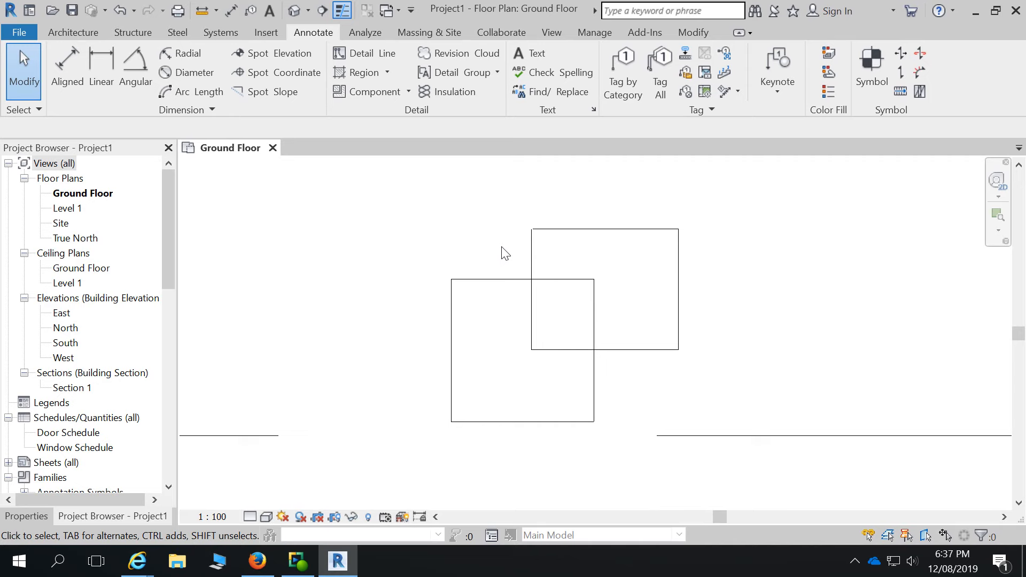
pyautogui.press('t')
pyautogui.press('l')
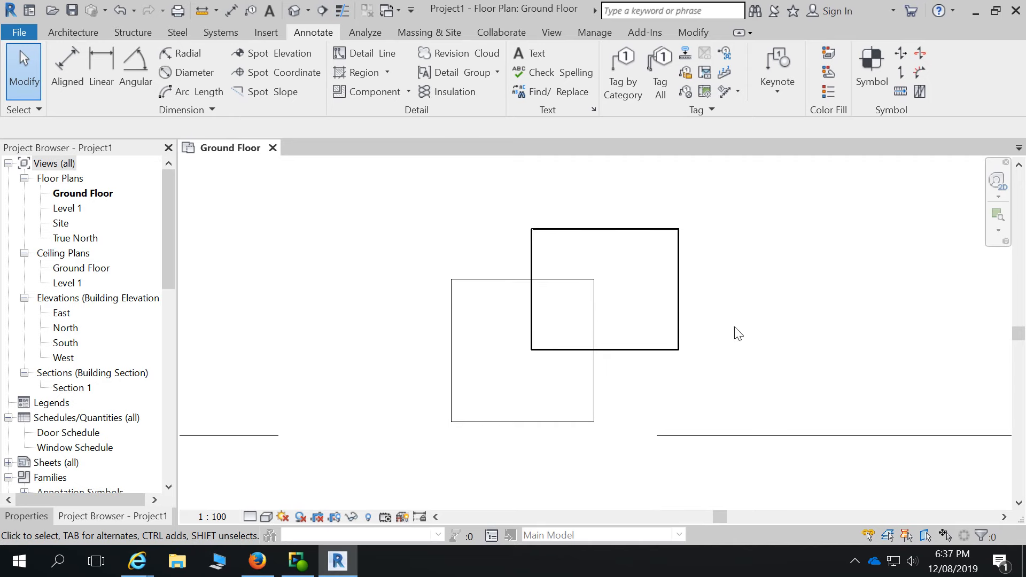
# - Review the model line weights 1 to 16 for each view scale in the Line Weights settings and leave without changes
pyautogui.scroll(1, 612, 235)
pyautogui.scroll(1, 612, 235)
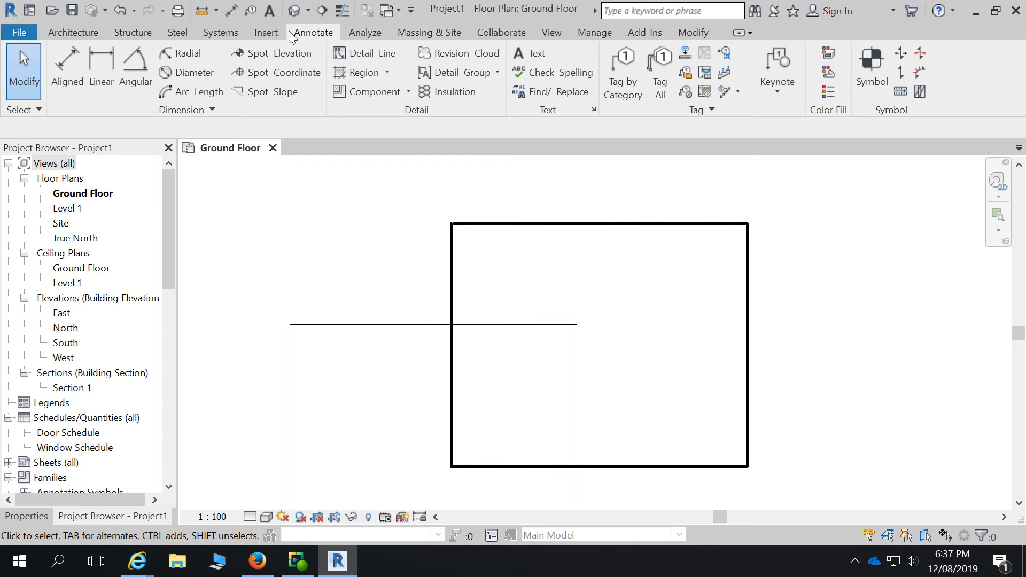
pyautogui.click(596, 33)
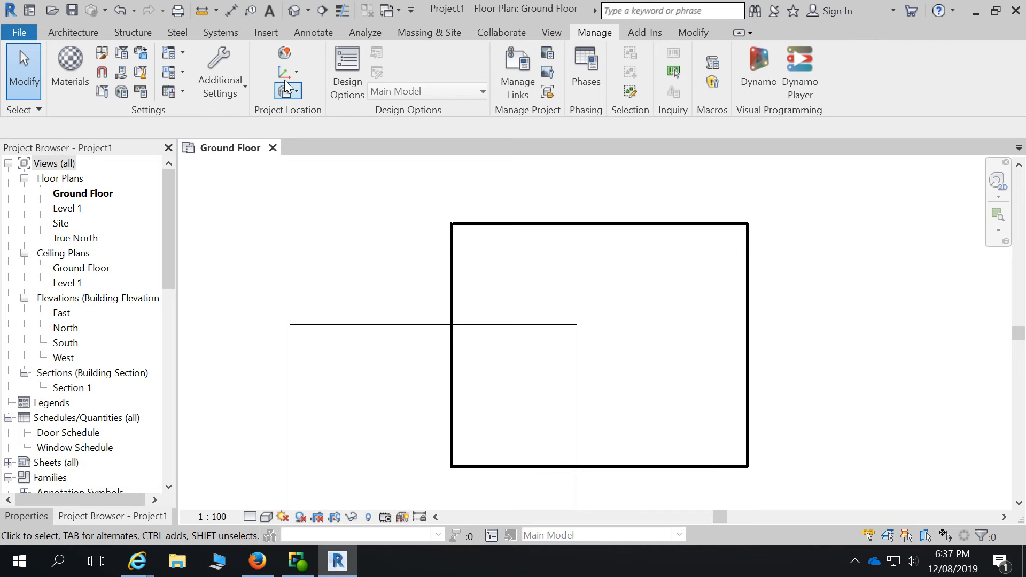
pyautogui.click(235, 84)
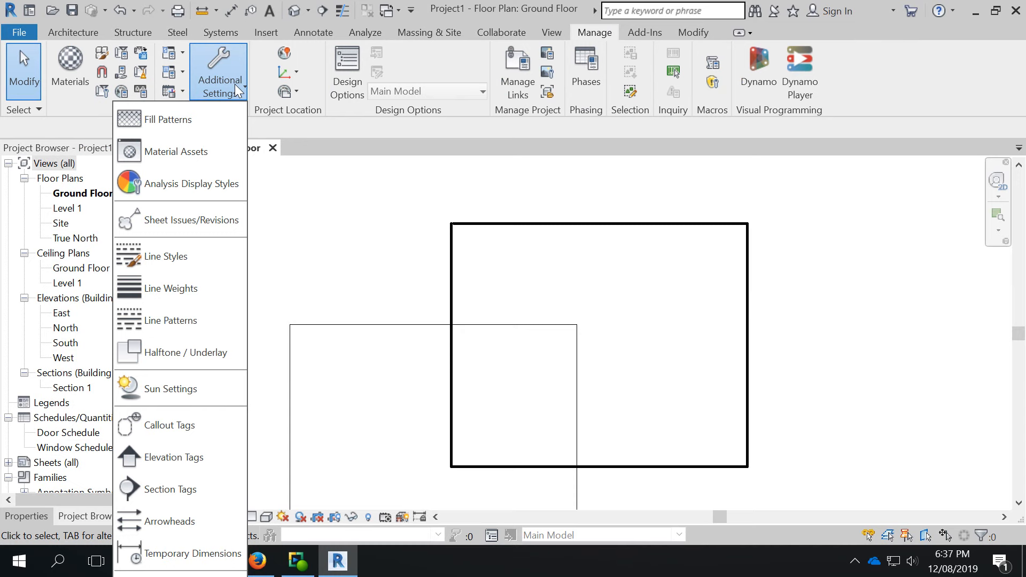
pyautogui.click(185, 290)
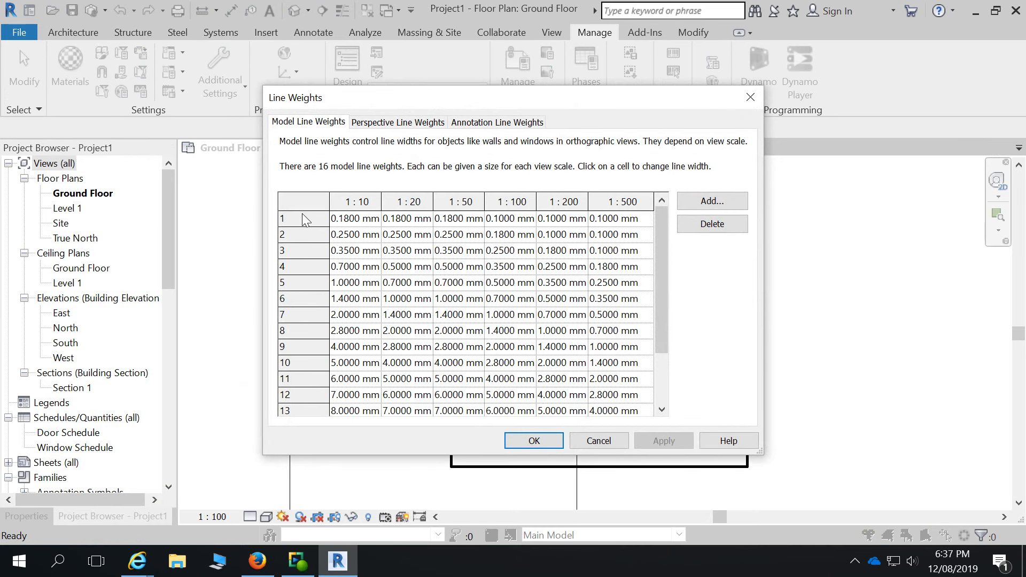
pyautogui.scroll(-2, 302, 329)
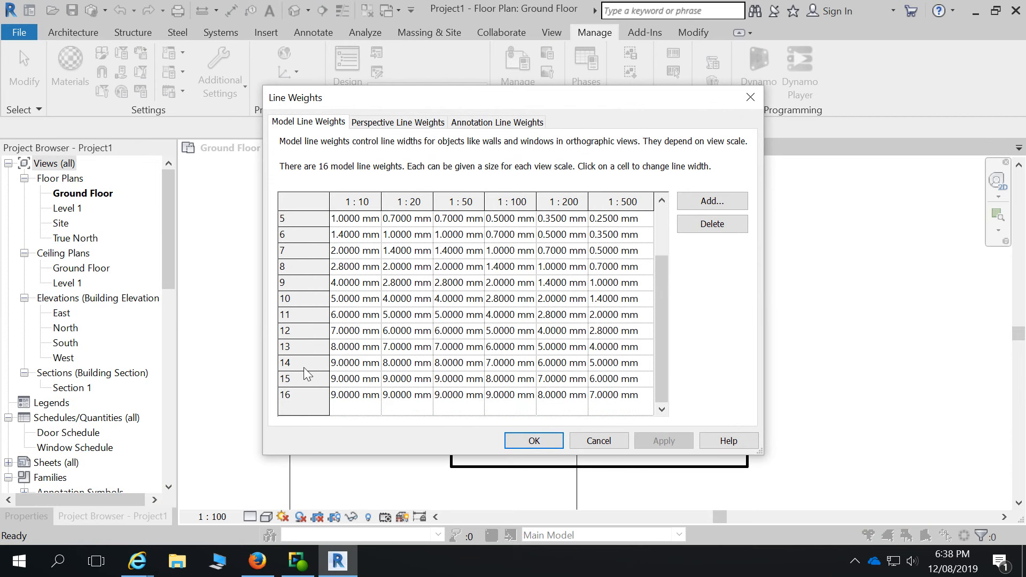
pyautogui.scroll(2, 305, 394)
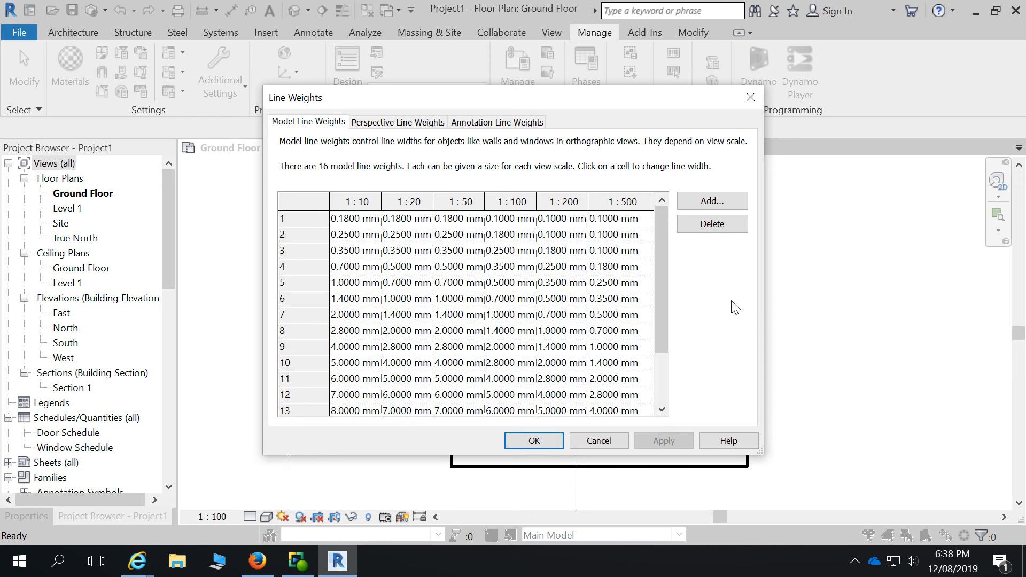
pyautogui.click(609, 443)
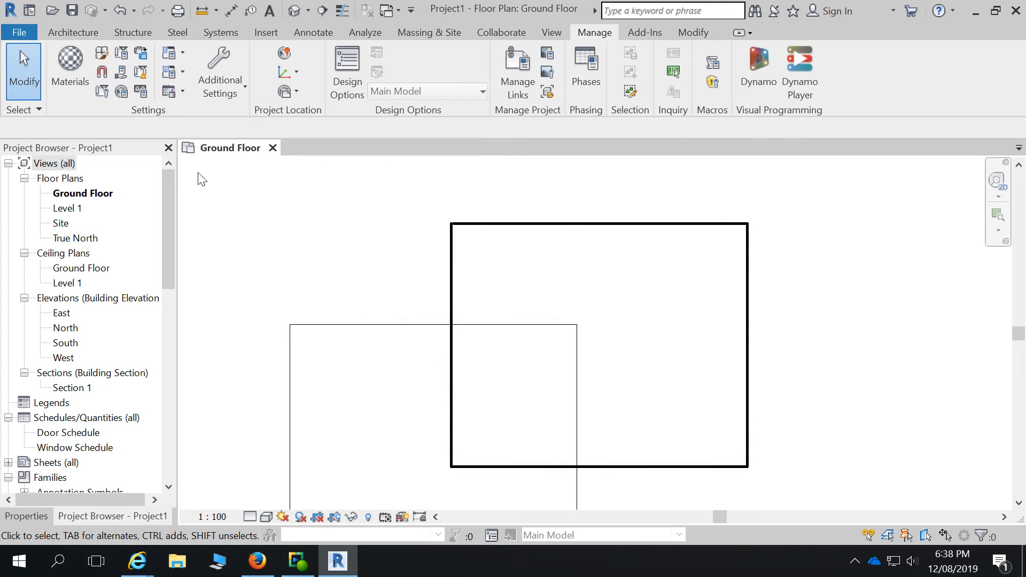
# - Set the projection line weight of the Wide Lines line style to 16 and apply the change
pyautogui.click(222, 94)
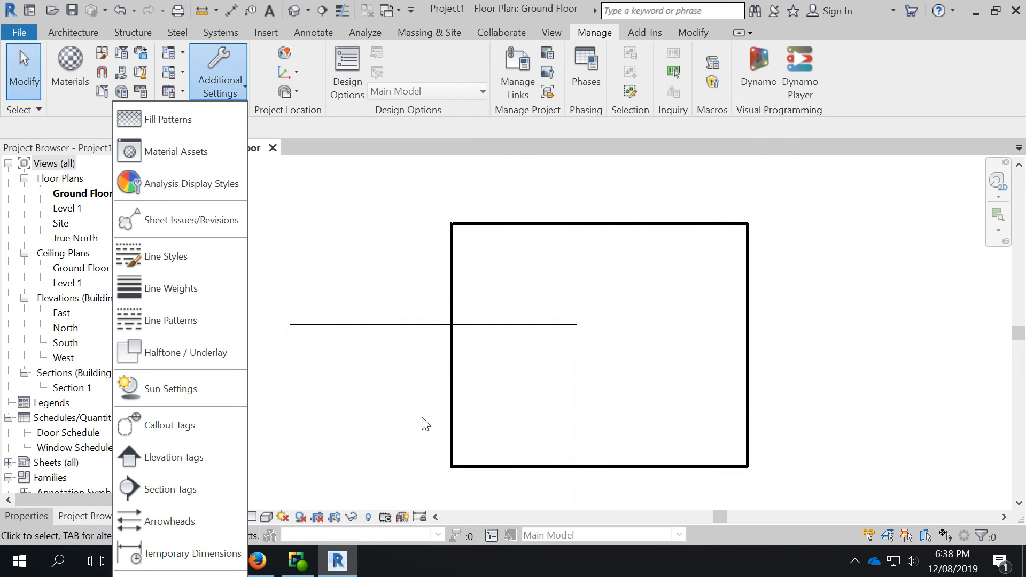
pyautogui.click(165, 258)
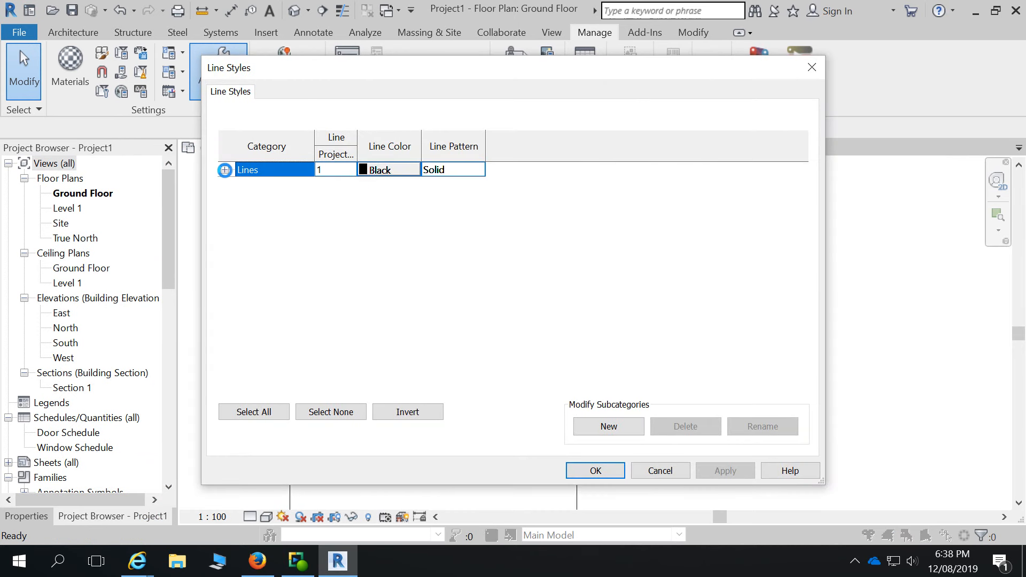
pyautogui.click(224, 170)
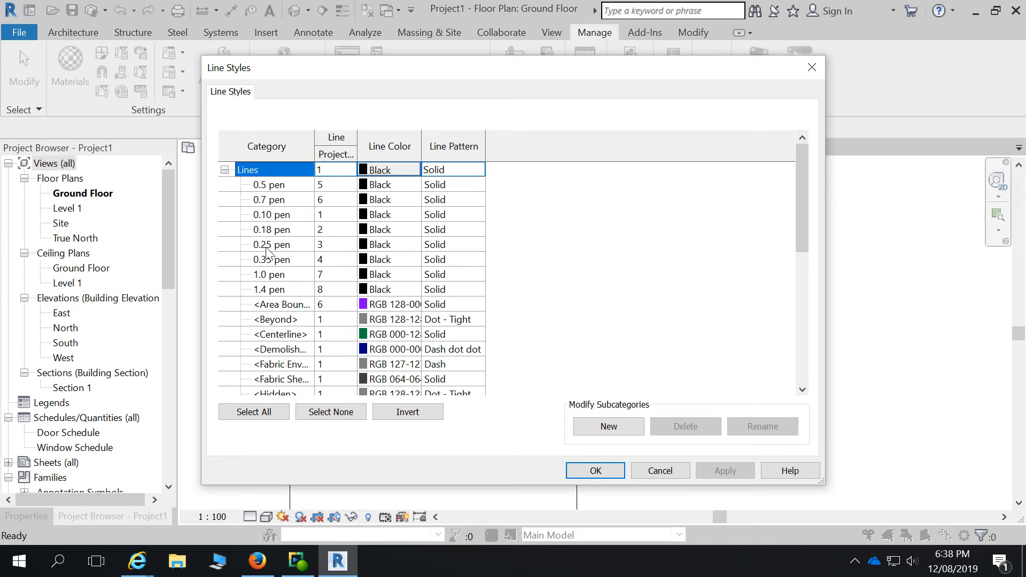
pyautogui.scroll(-1, 267, 251)
pyautogui.scroll(-5, 267, 251)
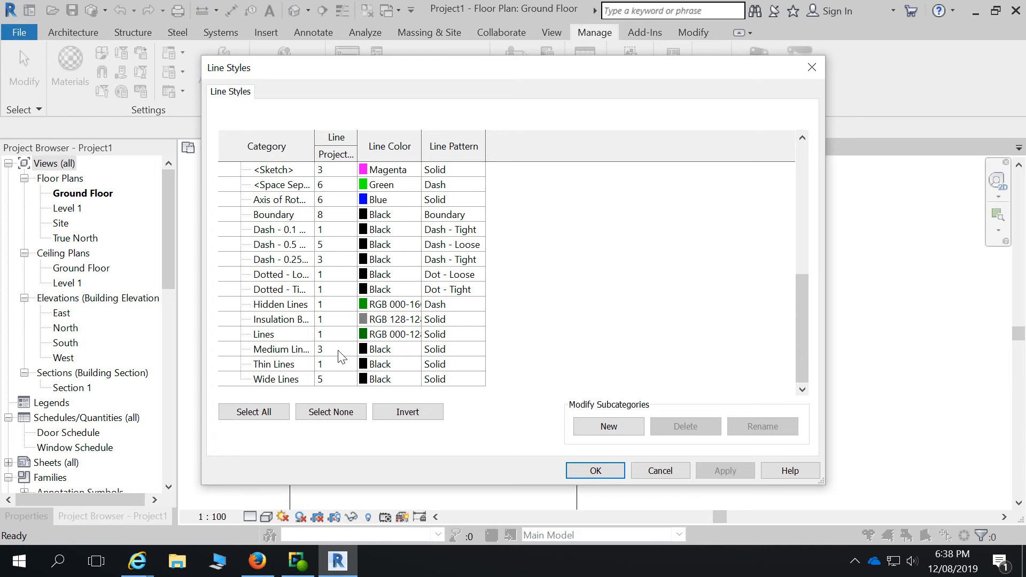
pyautogui.click(333, 381)
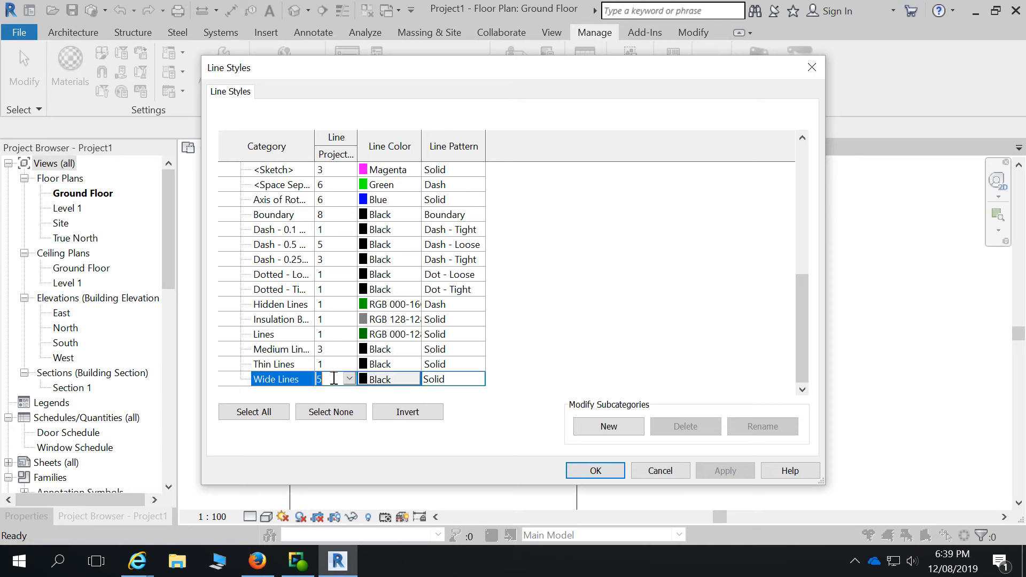
pyautogui.click(349, 378)
pyautogui.moveTo(348, 400); pyautogui.dragTo(356, 471)
pyautogui.click(332, 447)
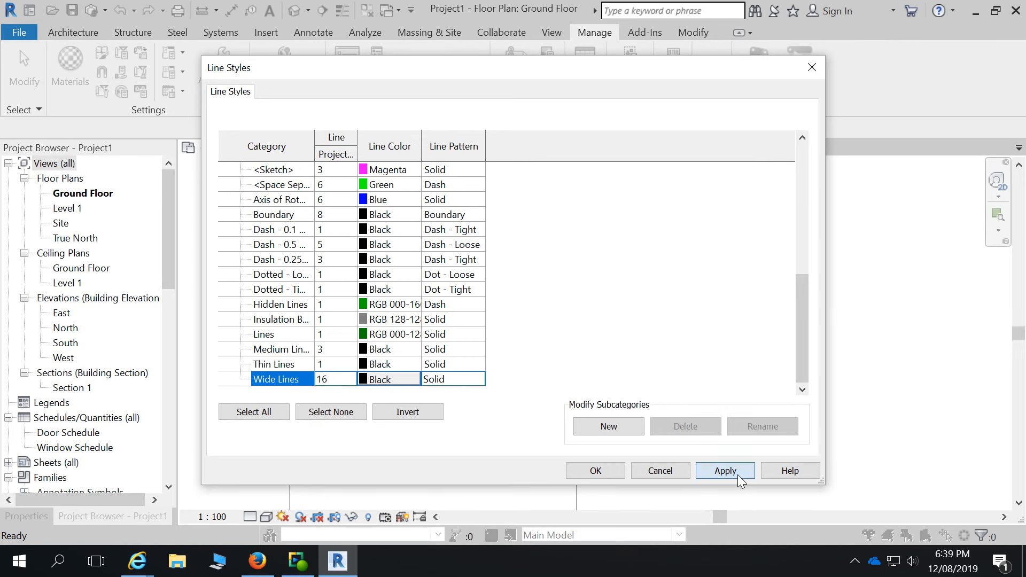
pyautogui.click(724, 470)
pyautogui.click(595, 470)
# - Compare the thickened outline at different zoom levels, and undo the Wide Lines weight change and the edit before it
pyautogui.scroll(-3, 790, 339)
pyautogui.scroll(3, 704, 385)
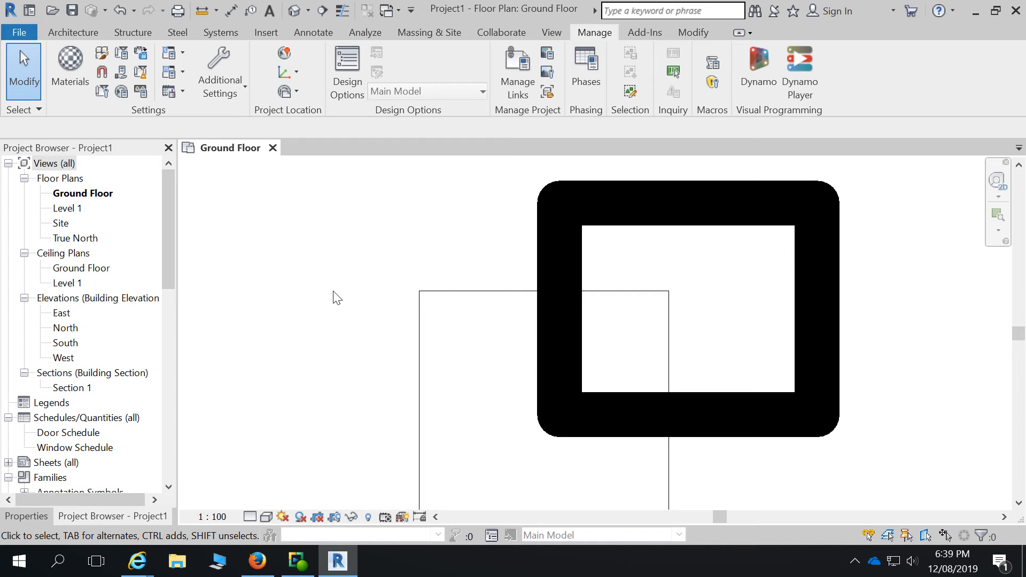
pyautogui.scroll(-6, 423, 260)
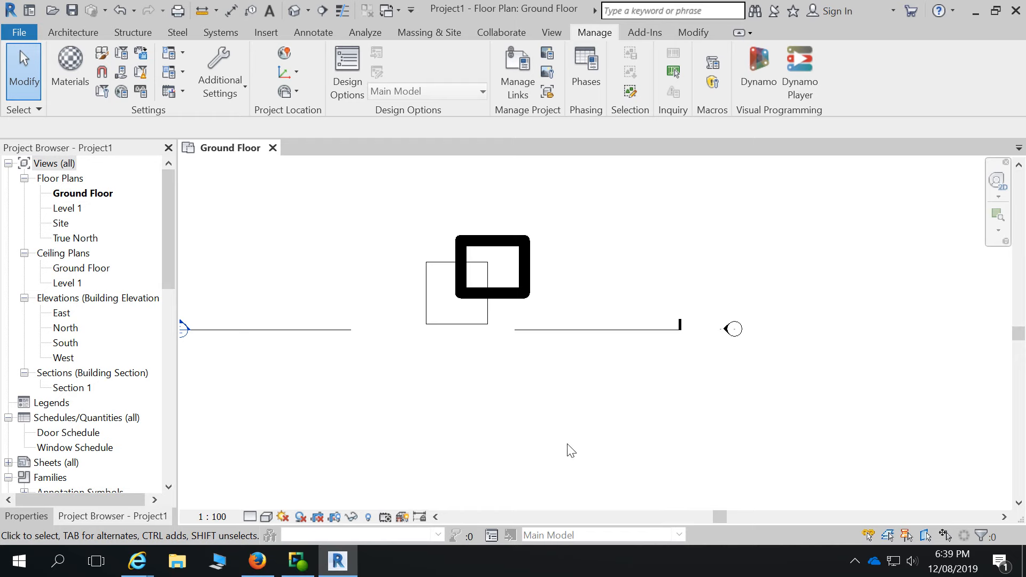
pyautogui.scroll(3, 415, 231)
pyautogui.click(120, 11)
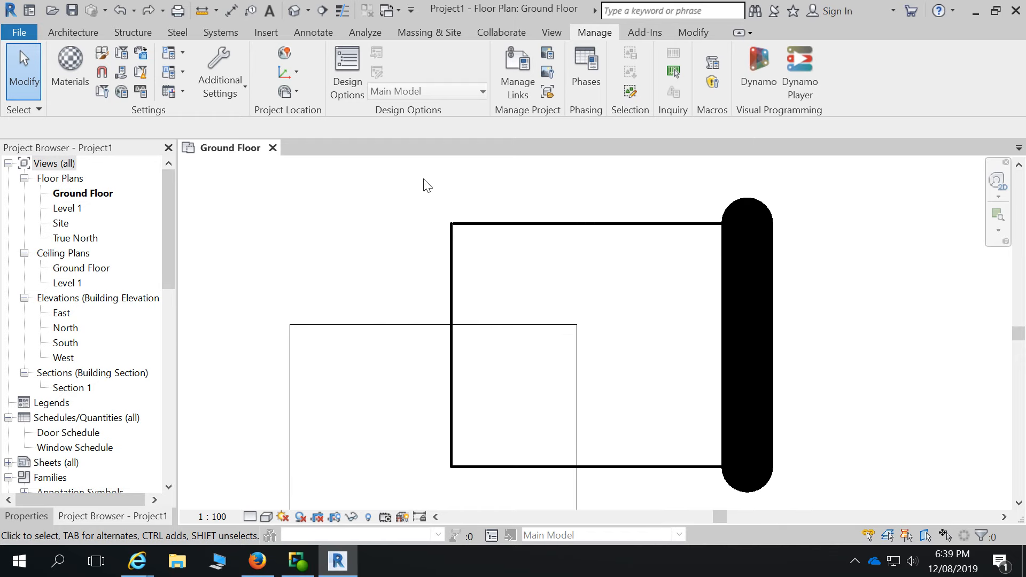
pyautogui.click(114, 11)
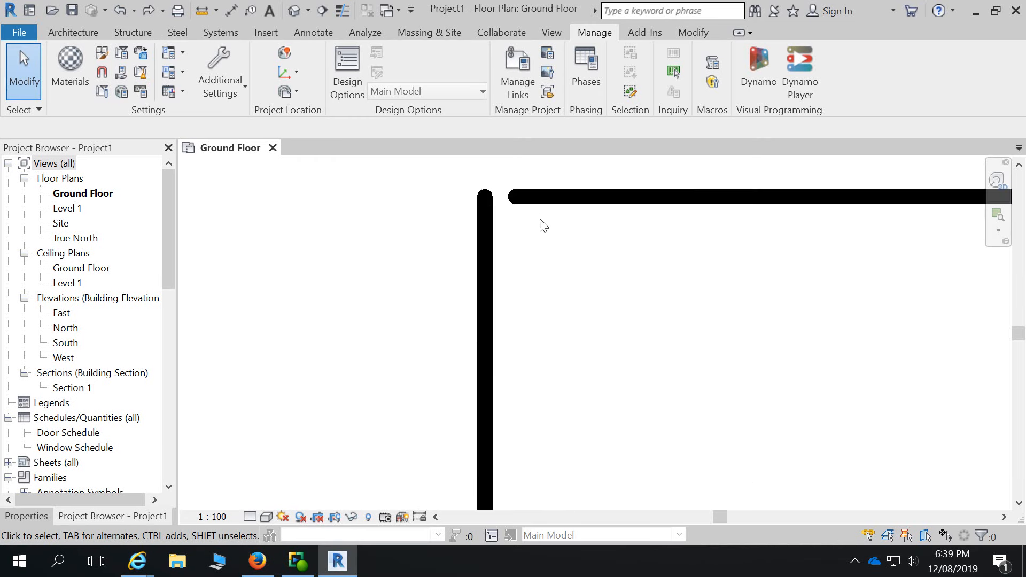
# - Examine the outlines of both rectangles at several zoom levels to compare how their line weights display
pyautogui.scroll(-5, 548, 256)
pyautogui.scroll(-2, 575, 236)
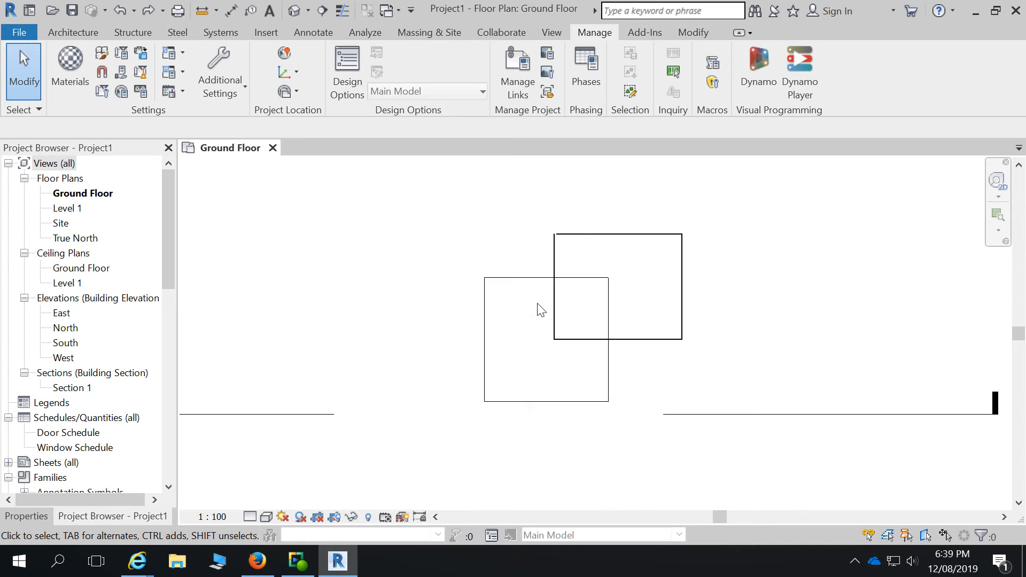
pyautogui.scroll(-2, 536, 307)
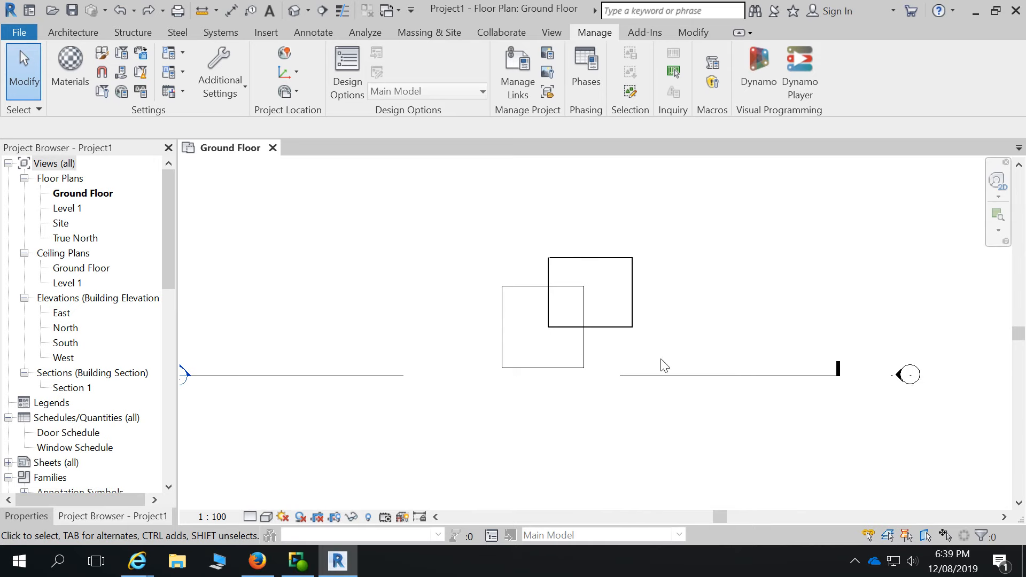
pyautogui.scroll(2, 662, 362)
pyautogui.scroll(-3, 663, 362)
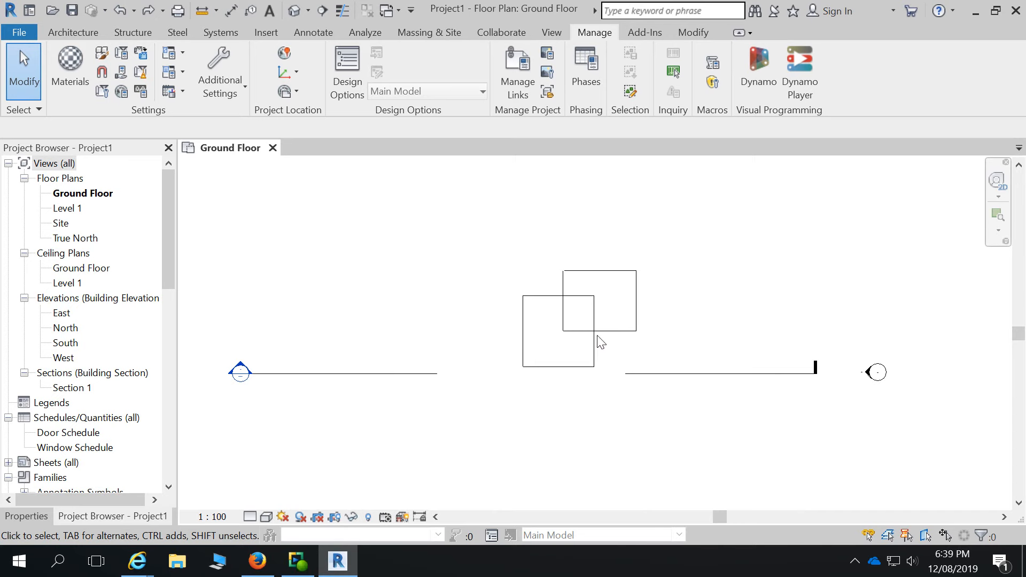
pyautogui.scroll(2, 600, 339)
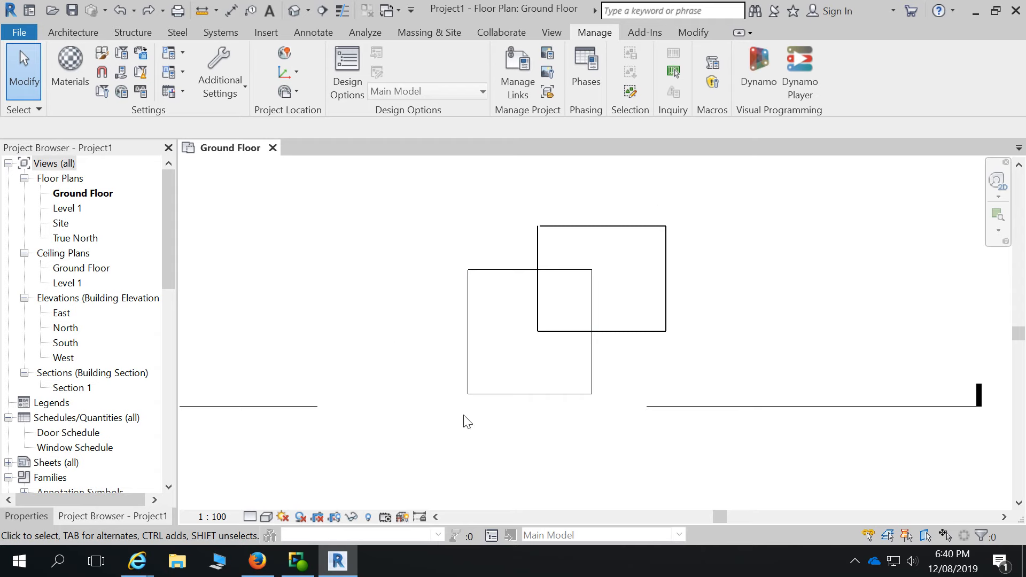
# - Select all lines of both rectangles with an enclosing selection window, inspect the highlighted outlines, and clear the selection
pyautogui.moveTo(437, 180); pyautogui.dragTo(495, 234)
pyautogui.moveTo(437, 180); pyautogui.dragTo(733, 446)
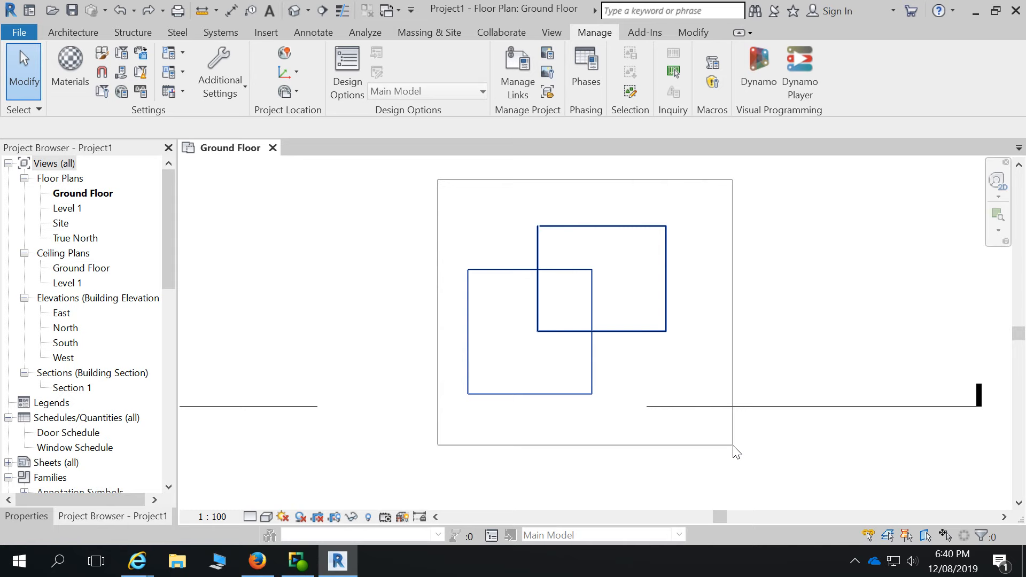
pyautogui.moveTo(734, 446); pyautogui.dragTo(720, 429)
pyautogui.scroll(4, 497, 291)
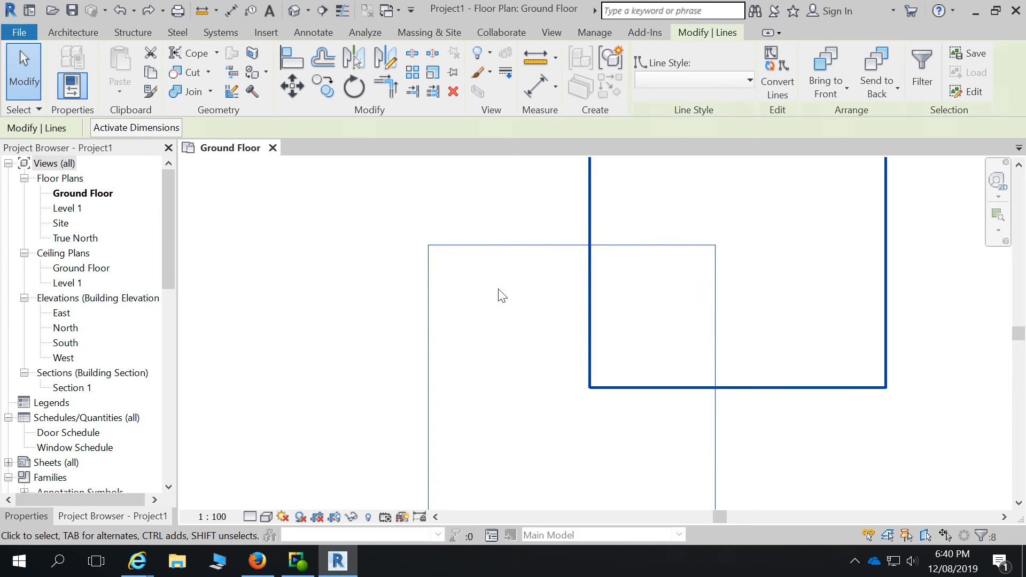
pyautogui.scroll(-2, 628, 241)
pyautogui.scroll(-1, 628, 240)
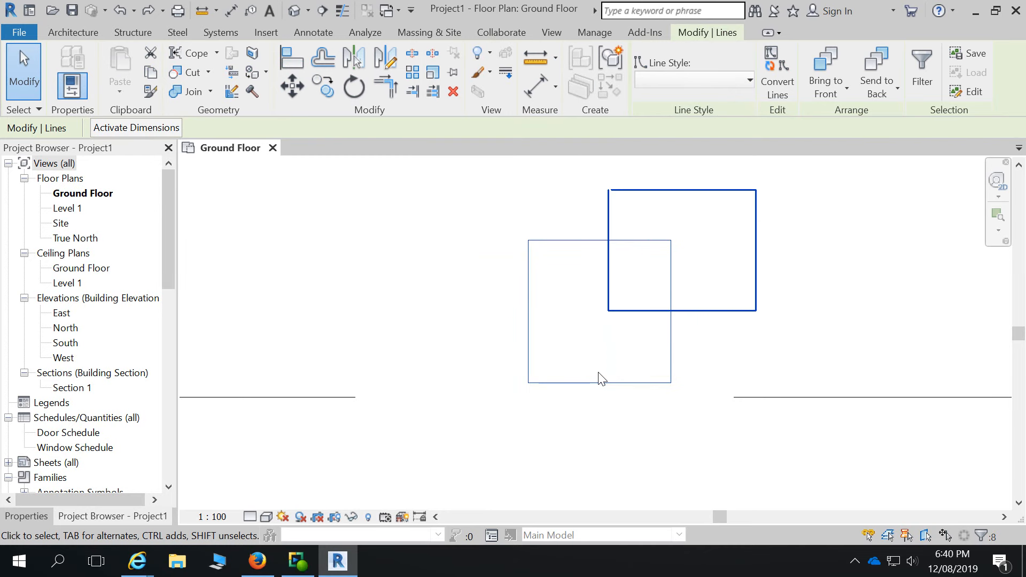
pyautogui.click(460, 366)
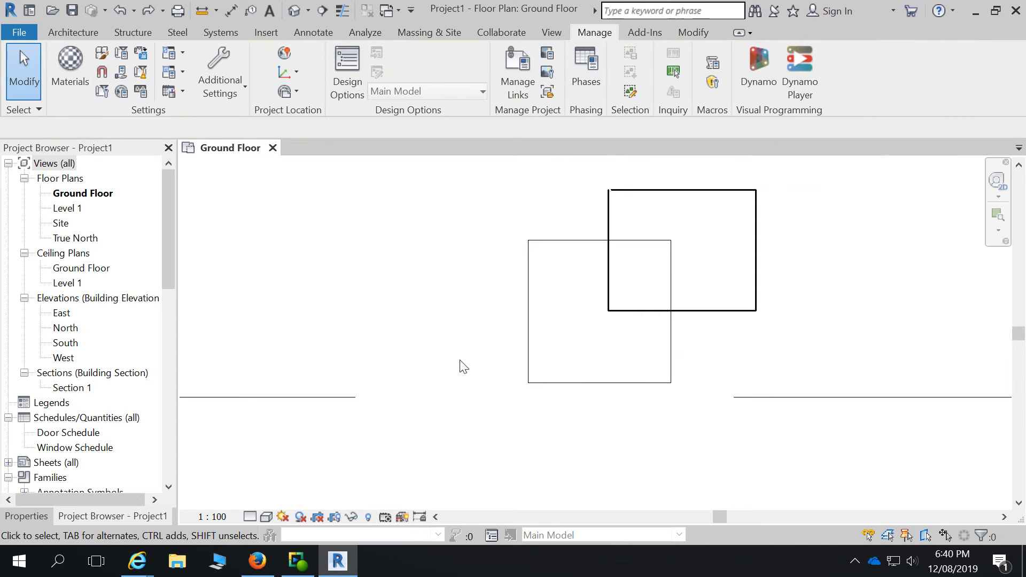
# - Select only the heavier rectangle's four lines with an enclosing selection window, repeat it once, and clear the selection each time
pyautogui.scroll(-2, 462, 367)
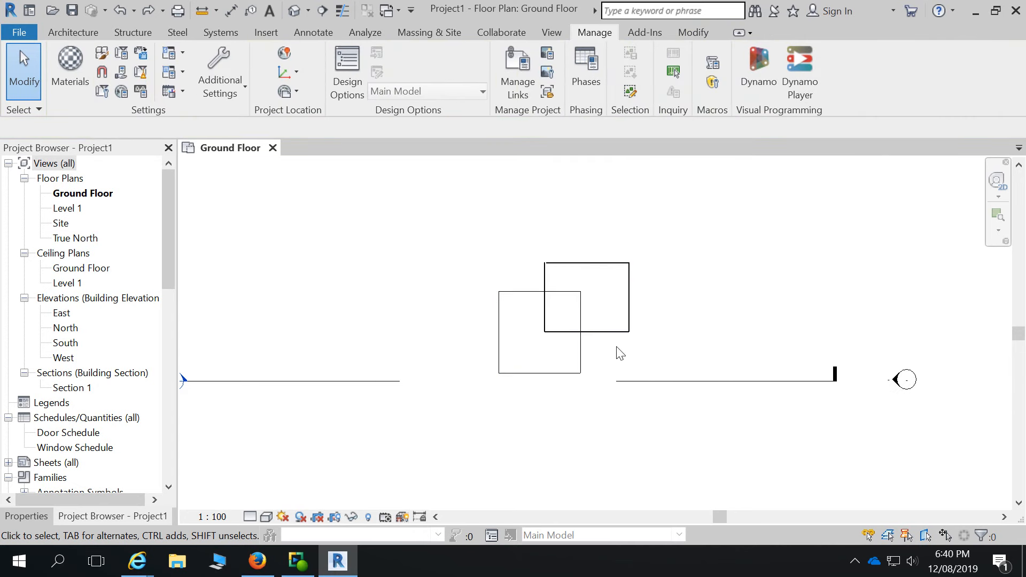
pyautogui.scroll(1, 550, 328)
pyautogui.scroll(-1, 543, 309)
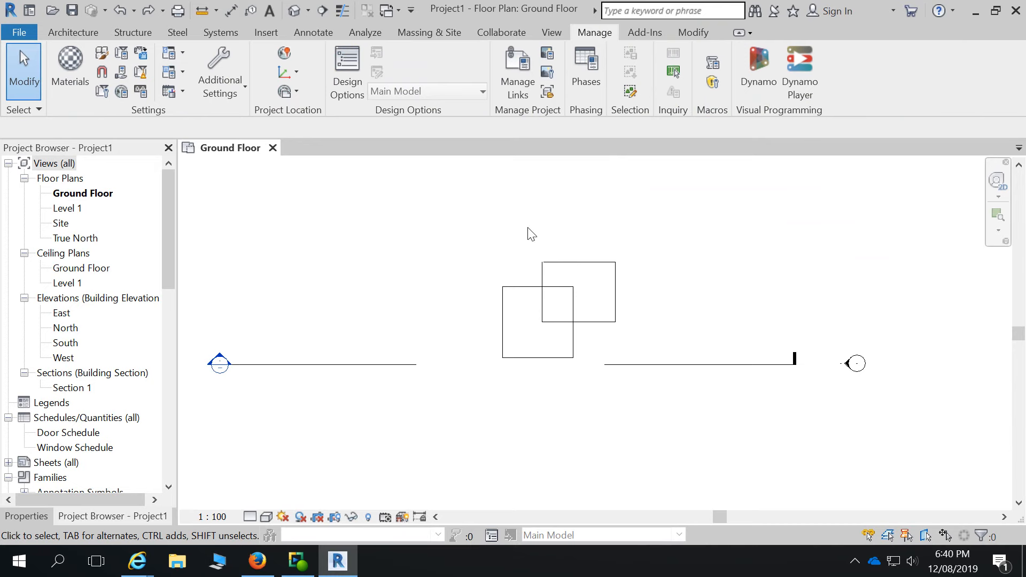
pyautogui.scroll(1, 524, 246)
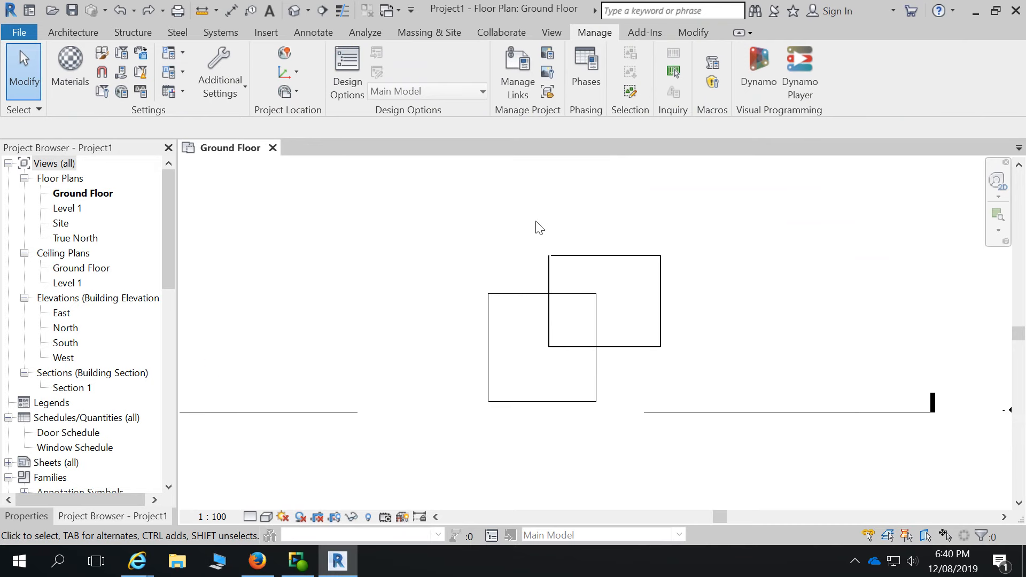
pyautogui.moveTo(536, 220); pyautogui.dragTo(691, 378)
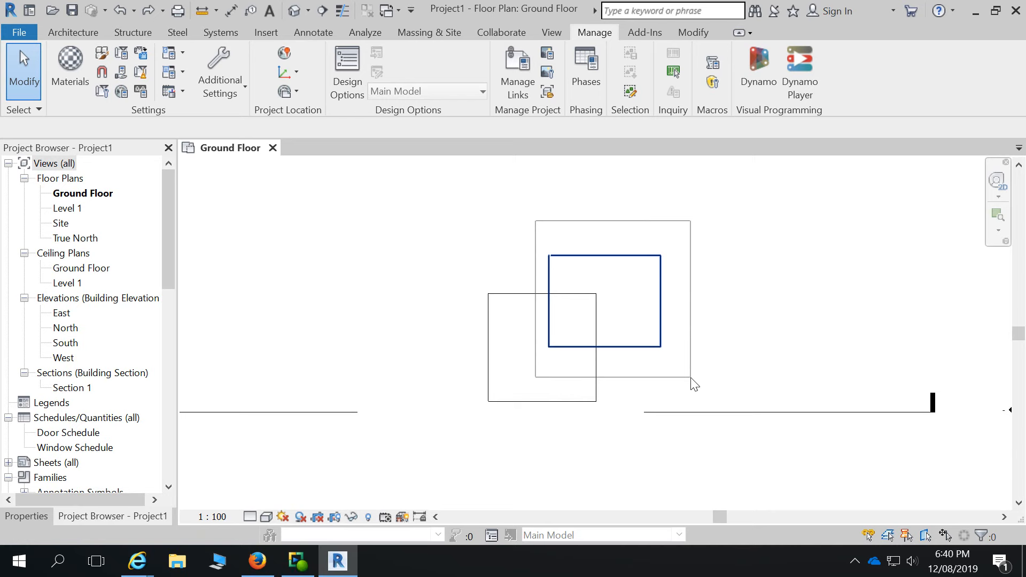
pyautogui.moveTo(691, 378); pyautogui.dragTo(689, 382)
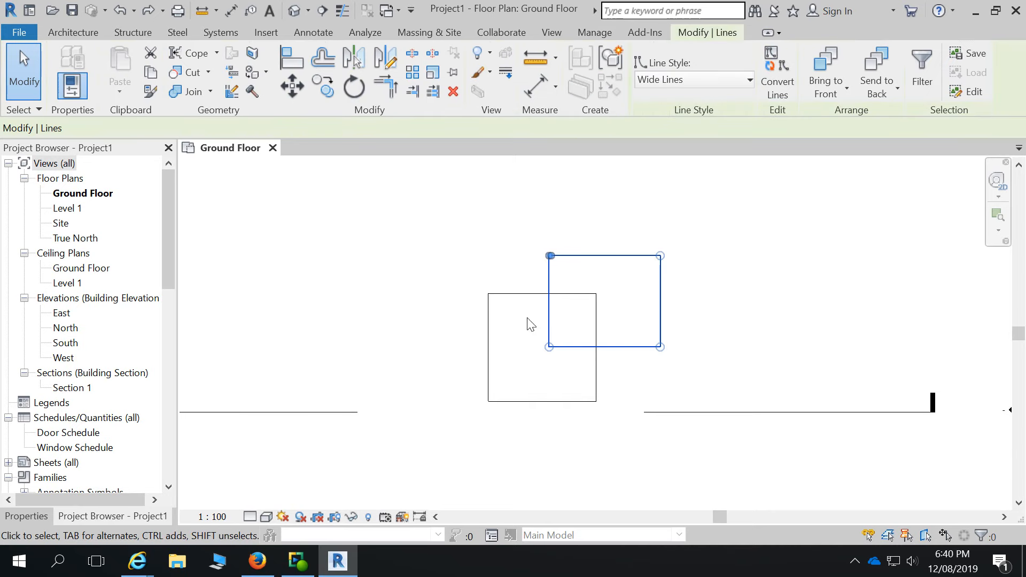
pyautogui.click(514, 250)
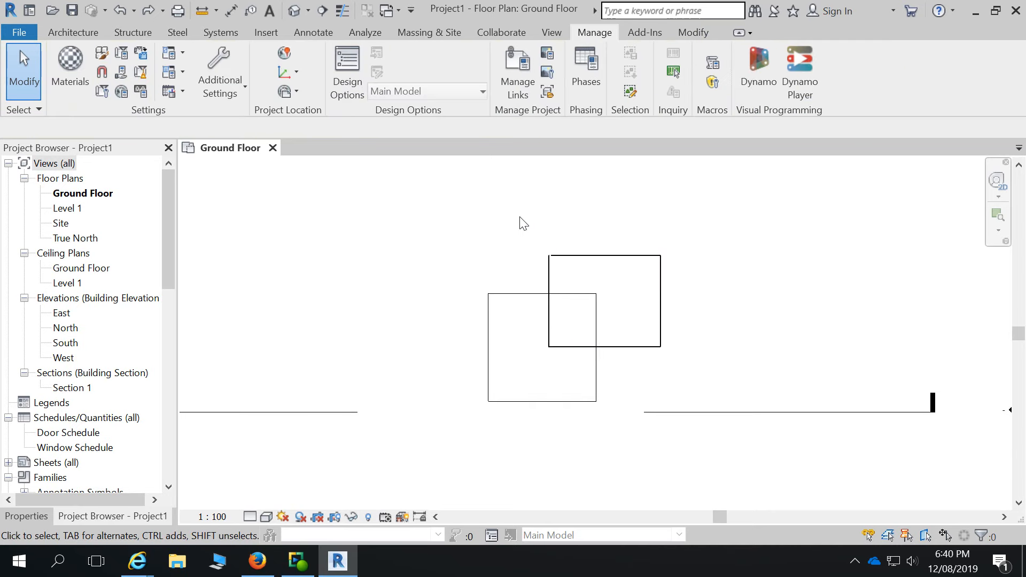
pyautogui.moveTo(519, 216); pyautogui.dragTo(678, 381)
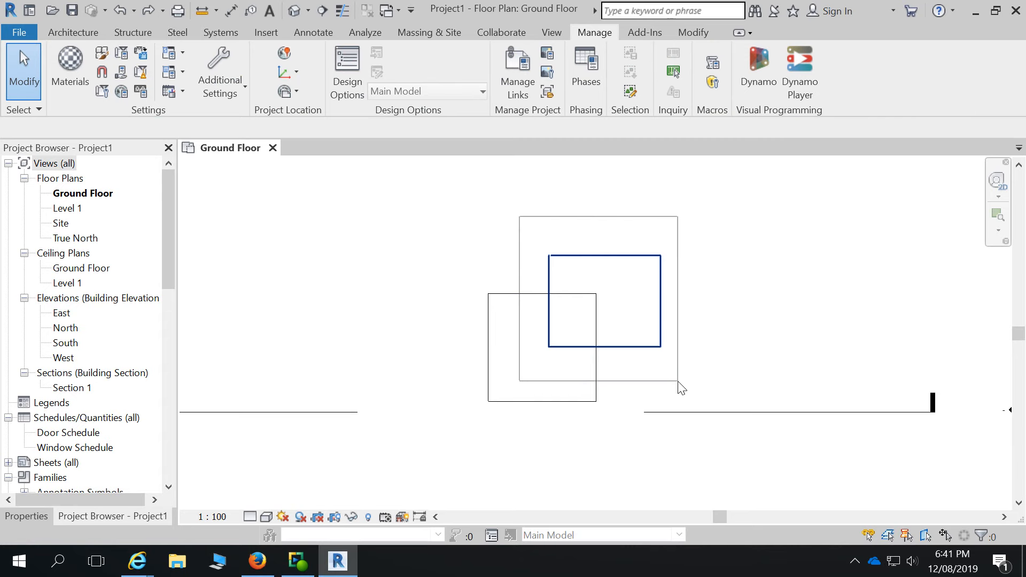
pyautogui.moveTo(677, 381); pyautogui.dragTo(678, 381)
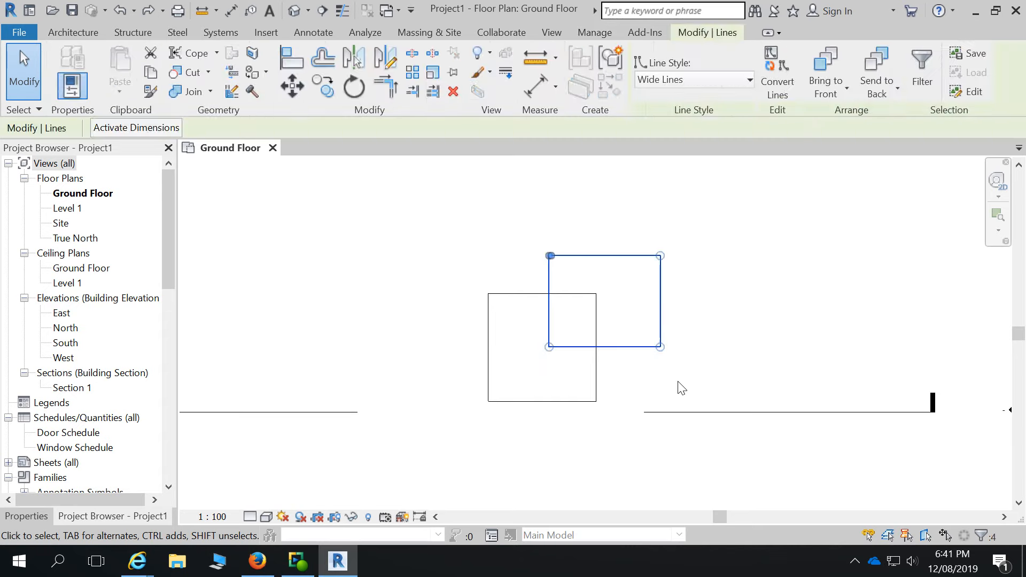
pyautogui.click(677, 382)
# - Select the upper rectangle's top and right lines with a crossing window over their shared corner, and clear the selection
pyautogui.scroll(-2, 677, 383)
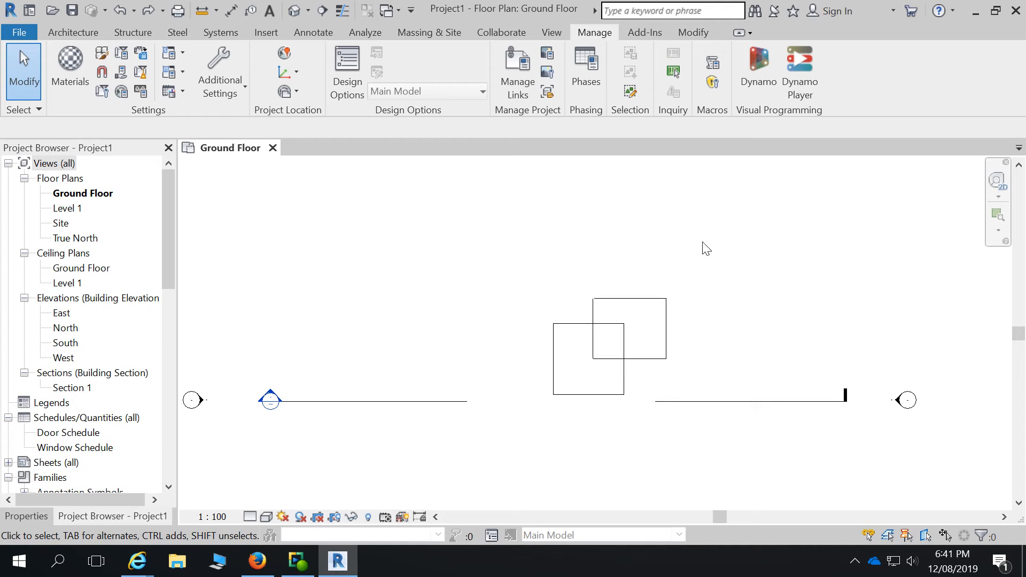
pyautogui.moveTo(702, 241); pyautogui.dragTo(662, 301)
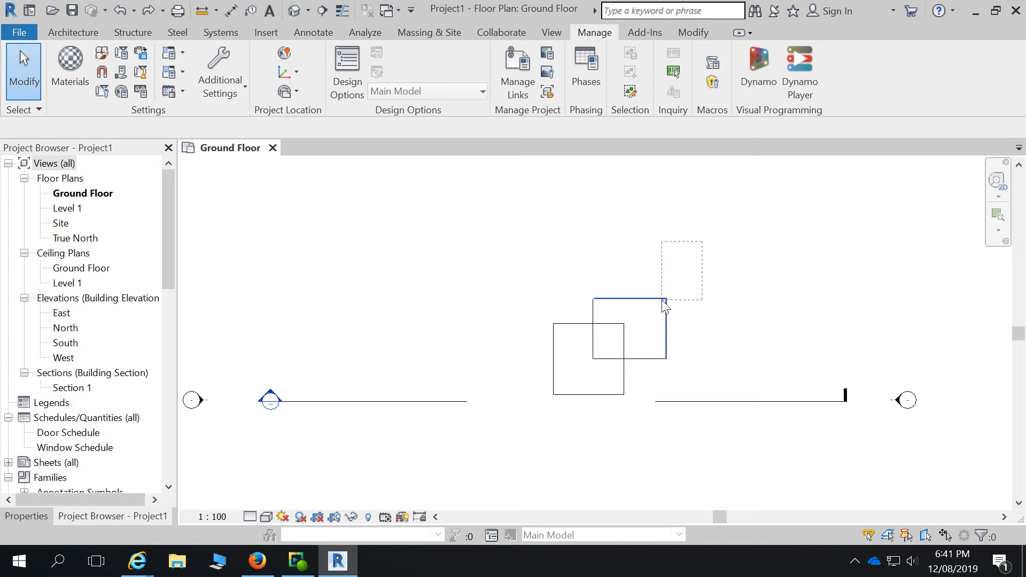
pyautogui.moveTo(662, 301); pyautogui.dragTo(661, 301)
pyautogui.click(582, 249)
# - Select both rectangles alternately with enclosing and crossing selection windows, clearing the selection each time
pyautogui.moveTo(488, 238); pyautogui.dragTo(672, 419)
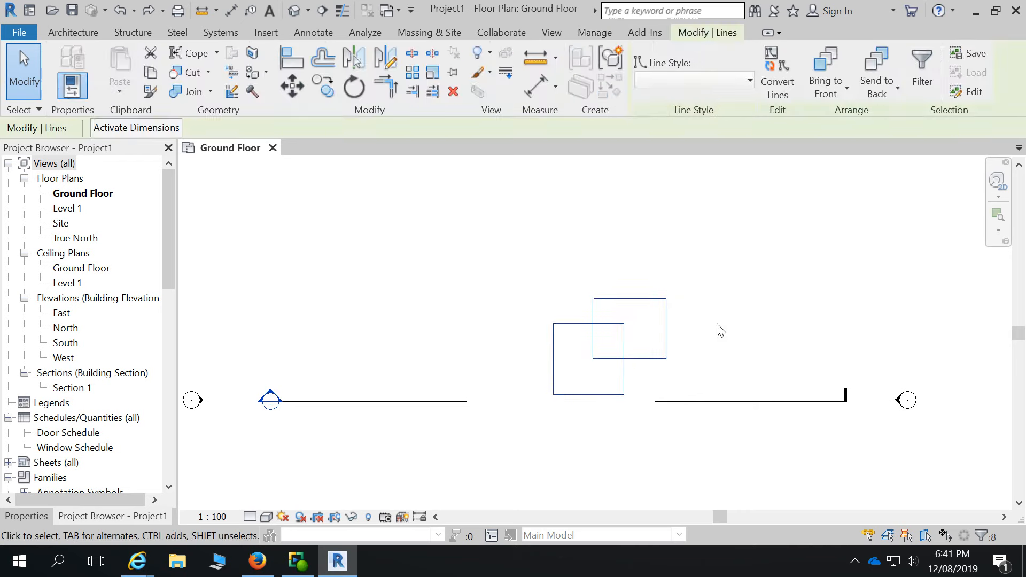
pyautogui.click(741, 275)
pyautogui.moveTo(728, 243); pyautogui.dragTo(526, 407)
pyautogui.click(526, 407)
pyautogui.moveTo(523, 258); pyautogui.dragTo(680, 430)
pyautogui.click(731, 357)
pyautogui.moveTo(705, 233); pyautogui.dragTo(540, 426)
pyautogui.click(519, 315)
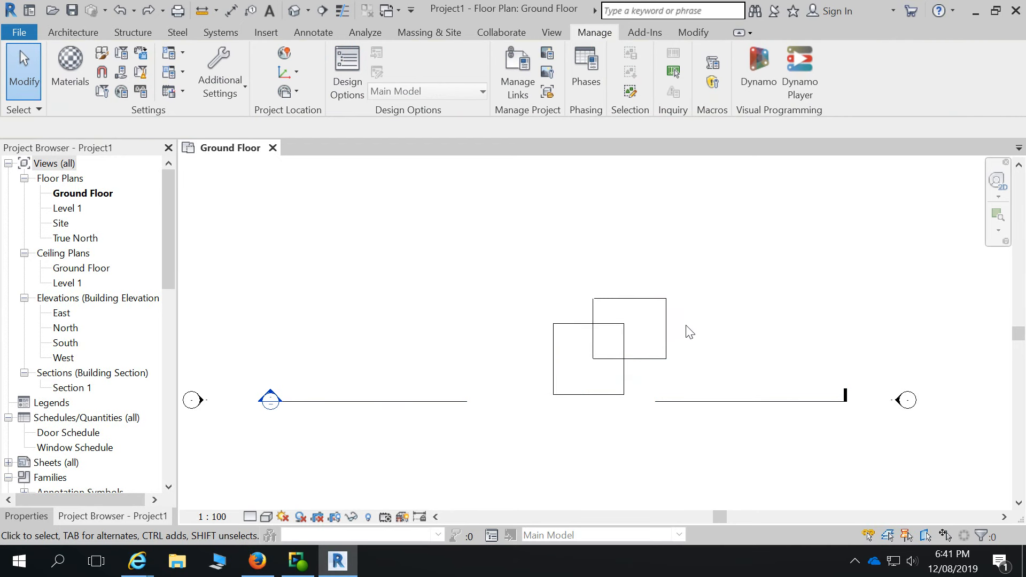
# - Select the heavier rectangle's top and right lines with a crossing window and delete them
pyautogui.scroll(2, 689, 333)
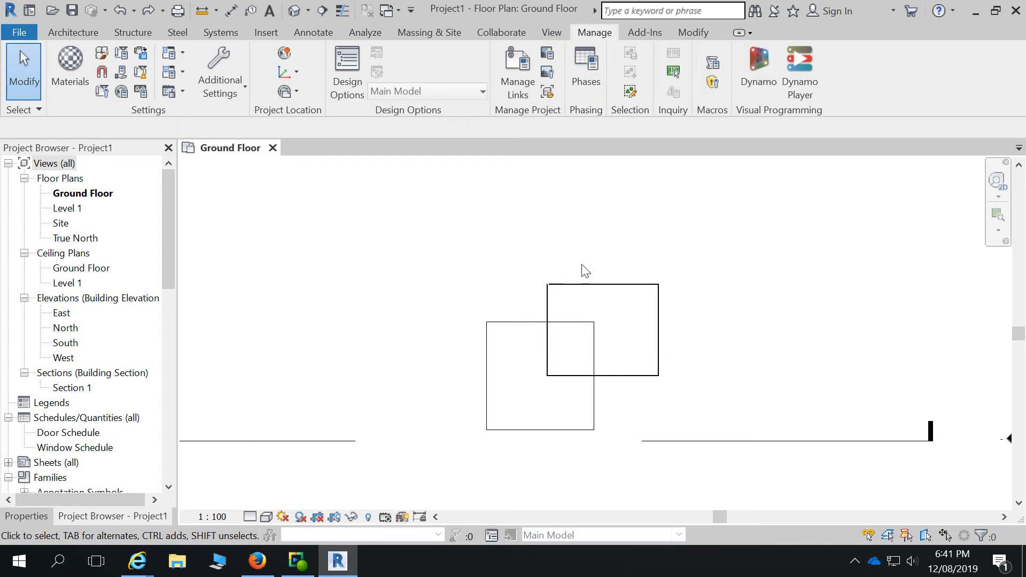
pyautogui.moveTo(697, 248); pyautogui.dragTo(644, 333)
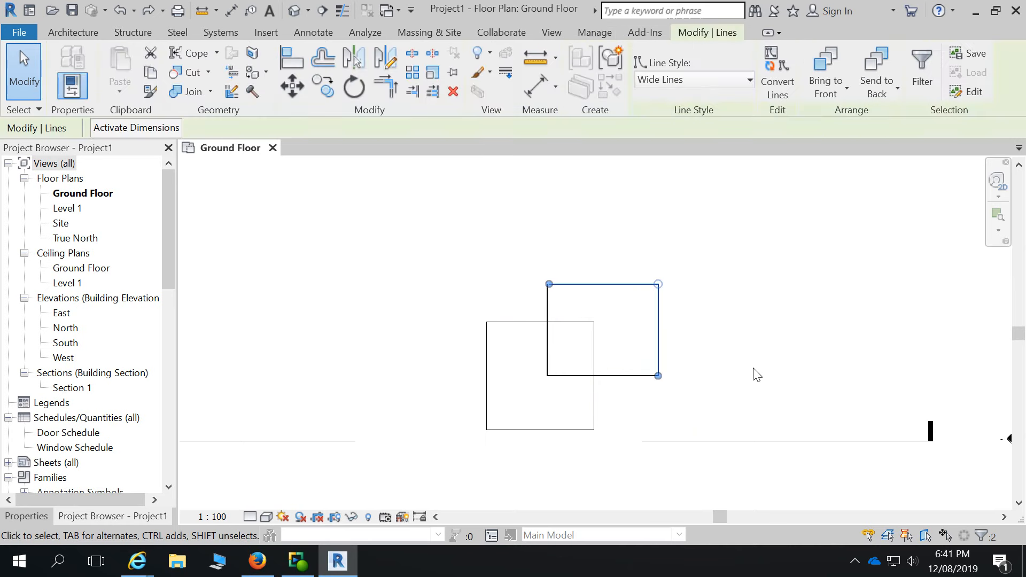
pyautogui.press('Delete')
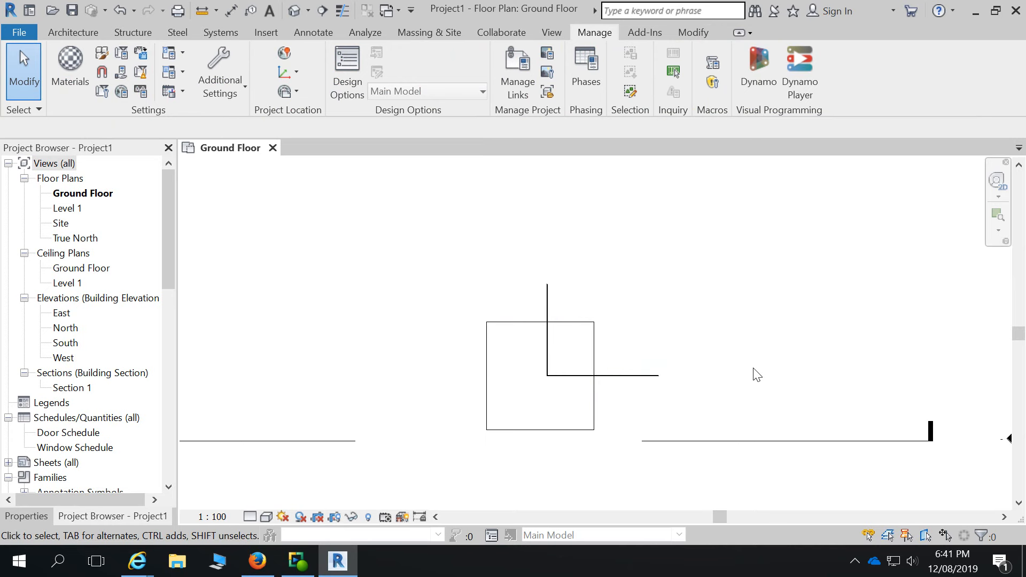
# - Practise enclosing and crossing selection windows over the remaining square and the two leftover lines, clearing the selection between attempts
pyautogui.scroll(-3, 657, 274)
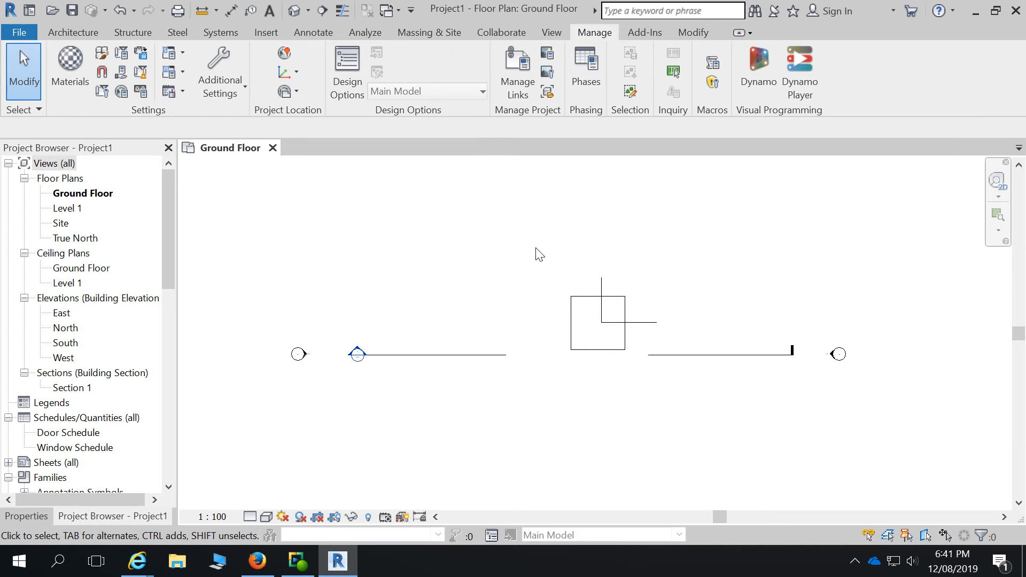
pyautogui.moveTo(534, 242); pyautogui.dragTo(744, 435)
pyautogui.moveTo(686, 243); pyautogui.dragTo(551, 400)
pyautogui.click(550, 401)
pyautogui.moveTo(679, 244); pyautogui.dragTo(551, 388)
pyautogui.click(657, 382)
# - Select all remaining detail lines with an enclosing window and delete them
pyautogui.moveTo(525, 223); pyautogui.dragTo(684, 403)
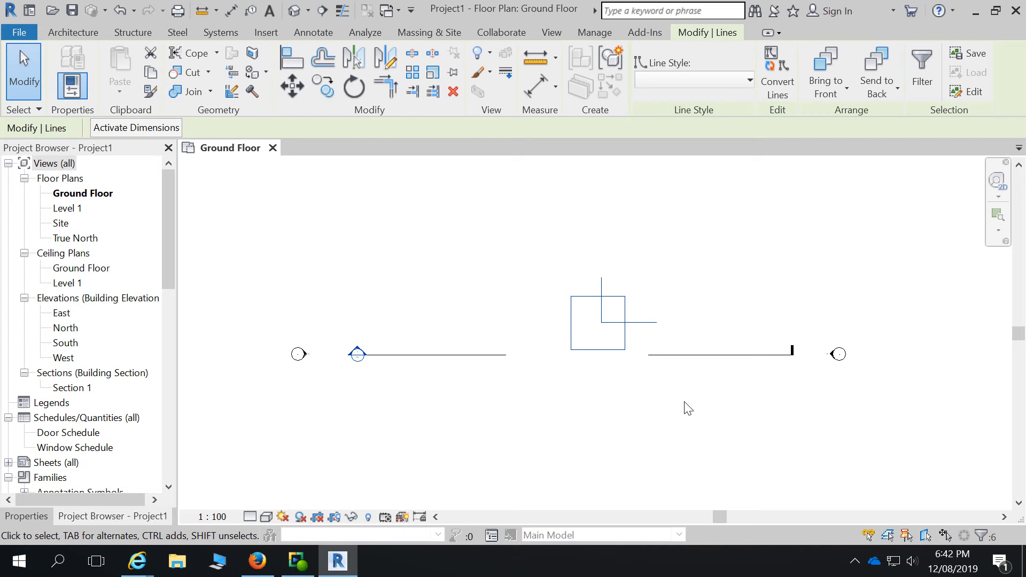
pyautogui.press('Delete')
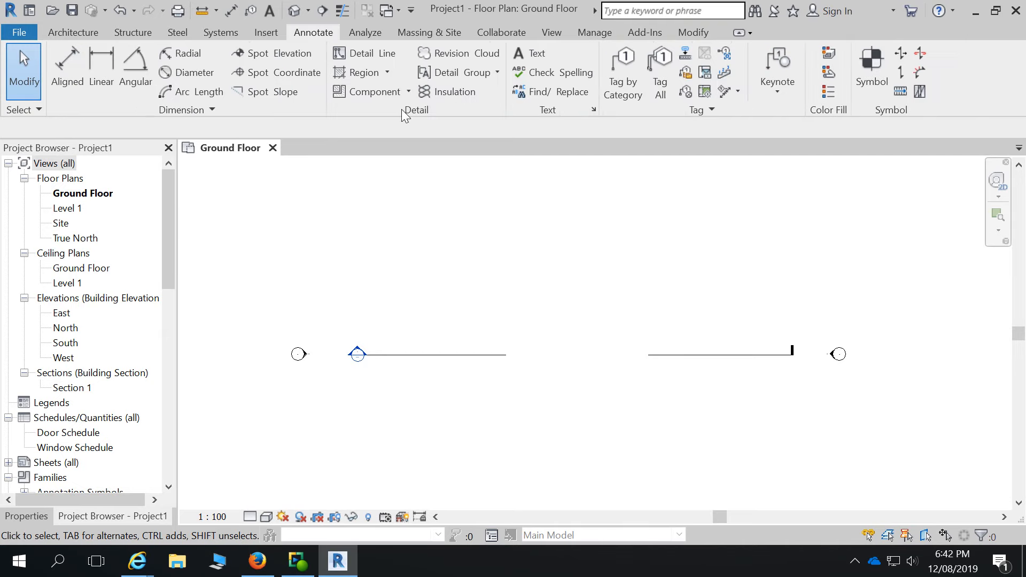
# - Draw a horizontal detail line 9250 mm long in the Wide Lines style above the section line, with chaining on
pyautogui.click(357, 54)
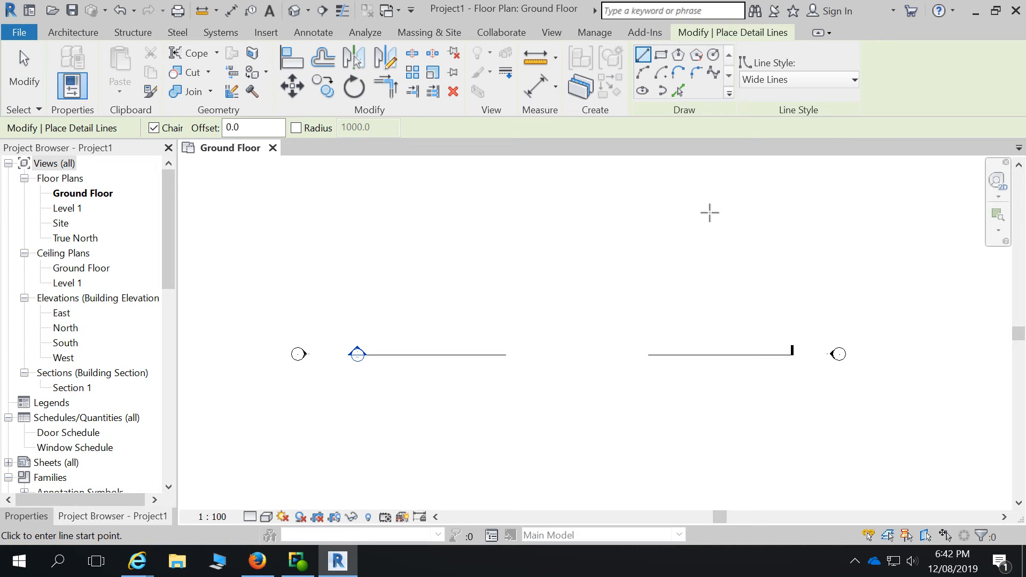
pyautogui.scroll(-2, 688, 241)
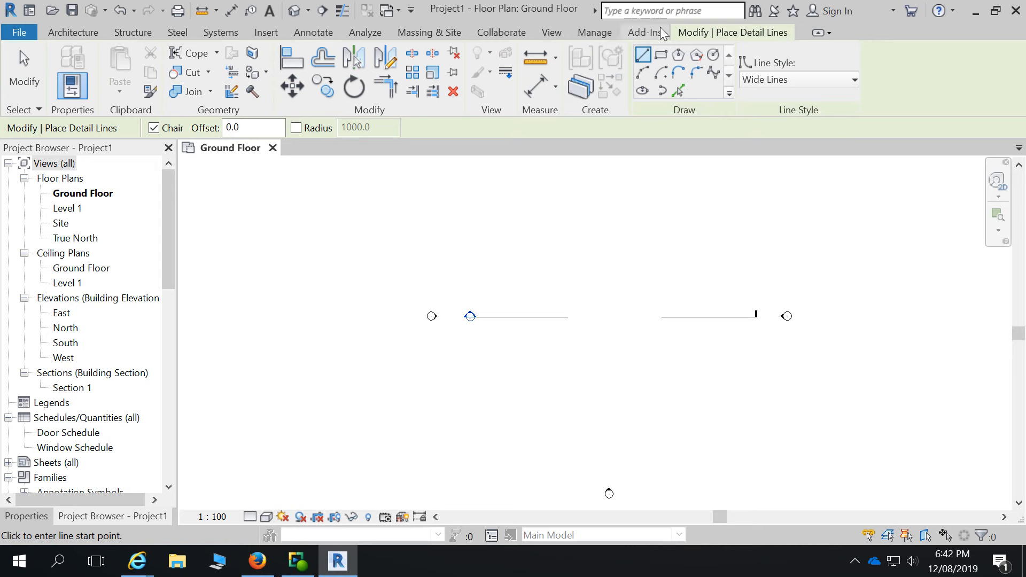
pyautogui.click(594, 32)
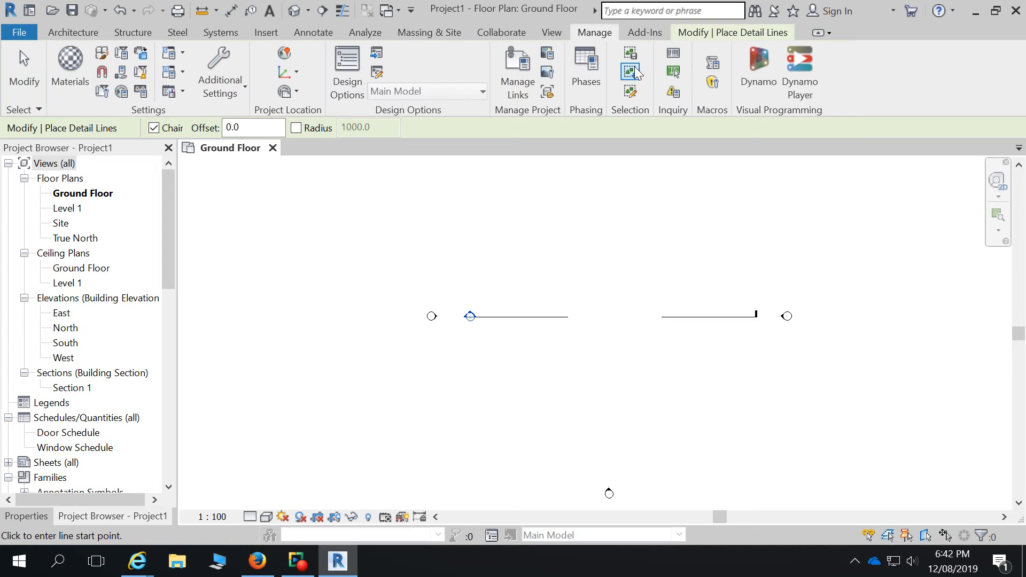
pyautogui.click(310, 32)
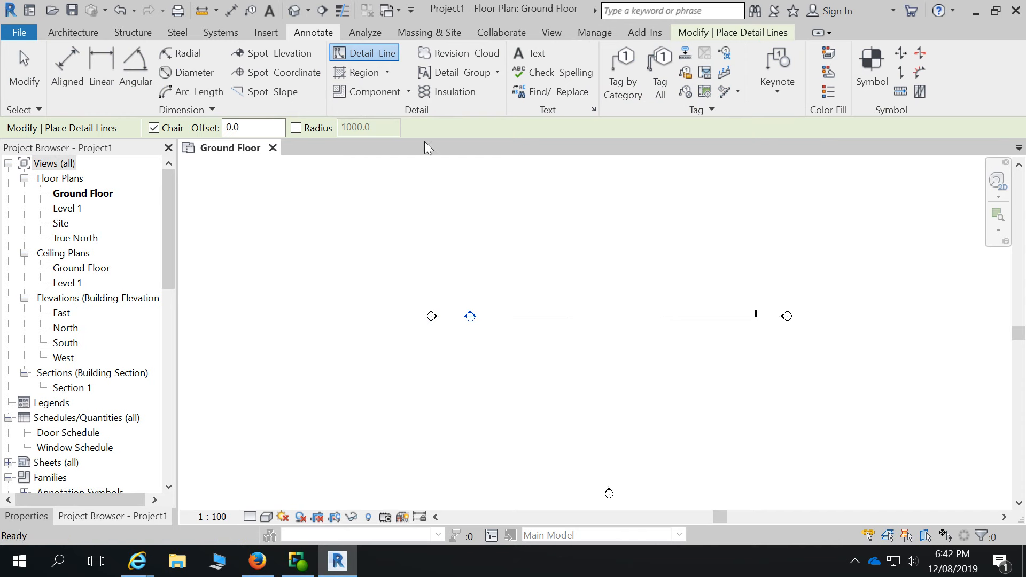
pyautogui.click(742, 32)
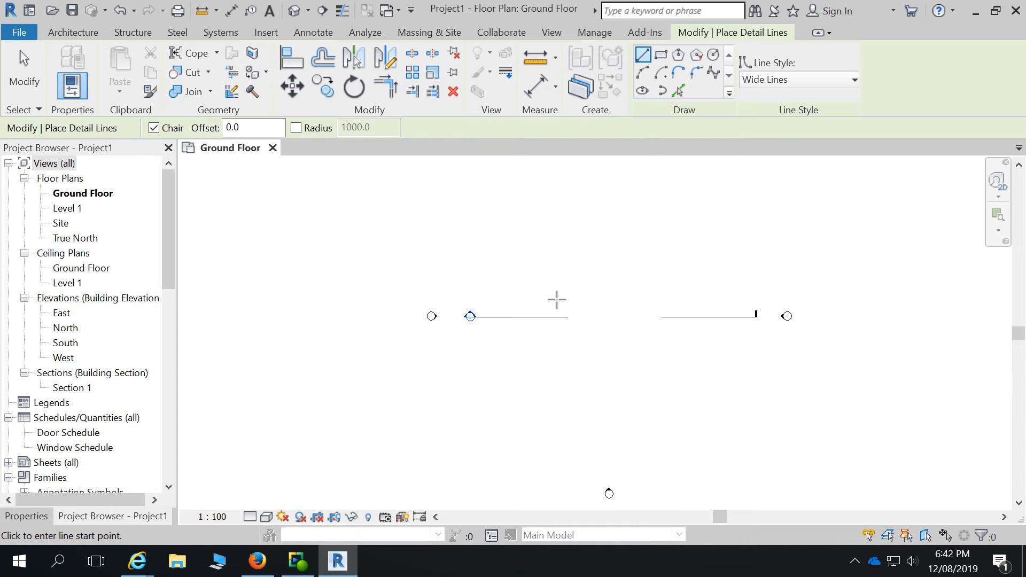
pyautogui.scroll(-3, 572, 314)
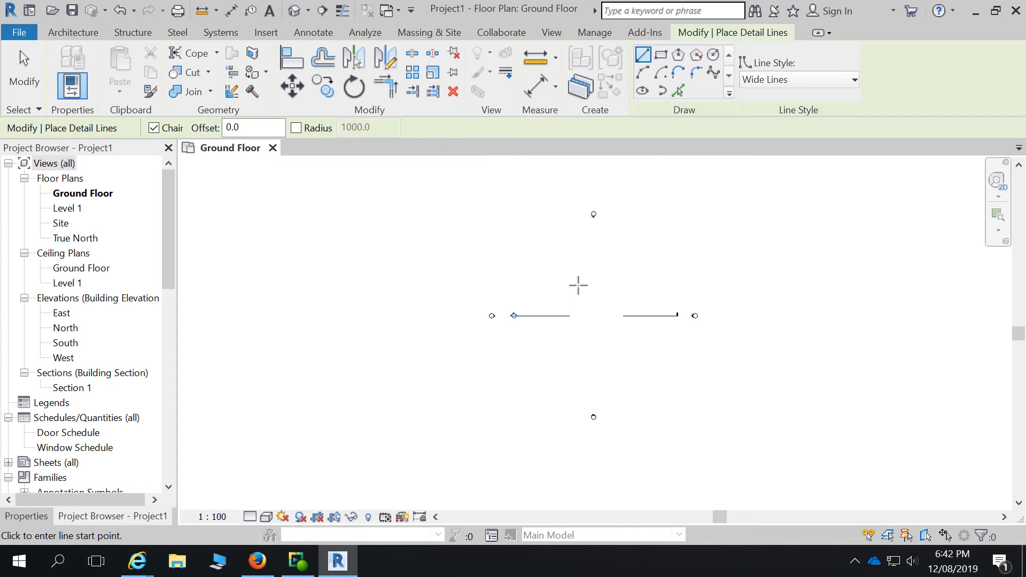
pyautogui.click(576, 284)
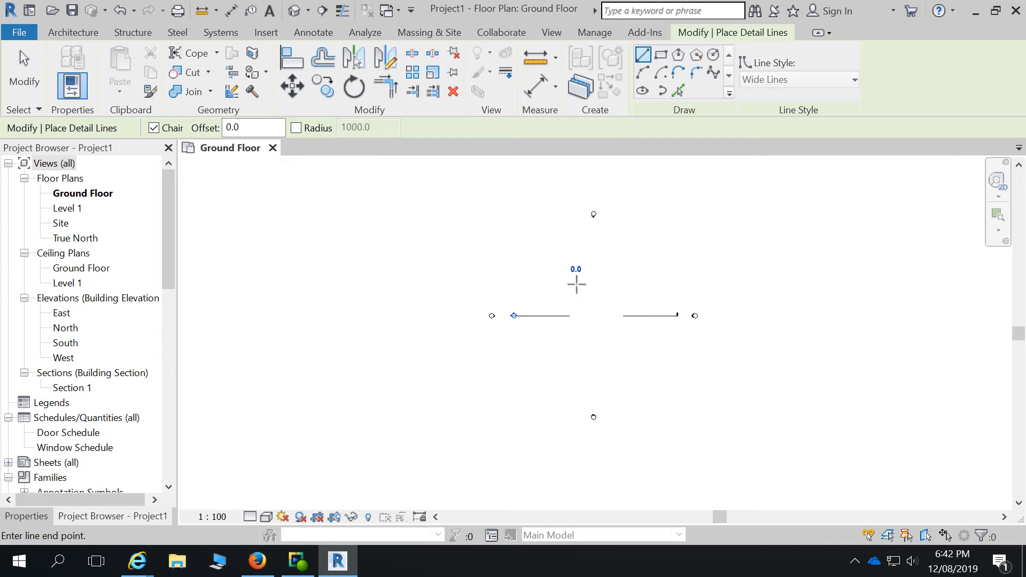
pyautogui.scroll(2, 576, 284)
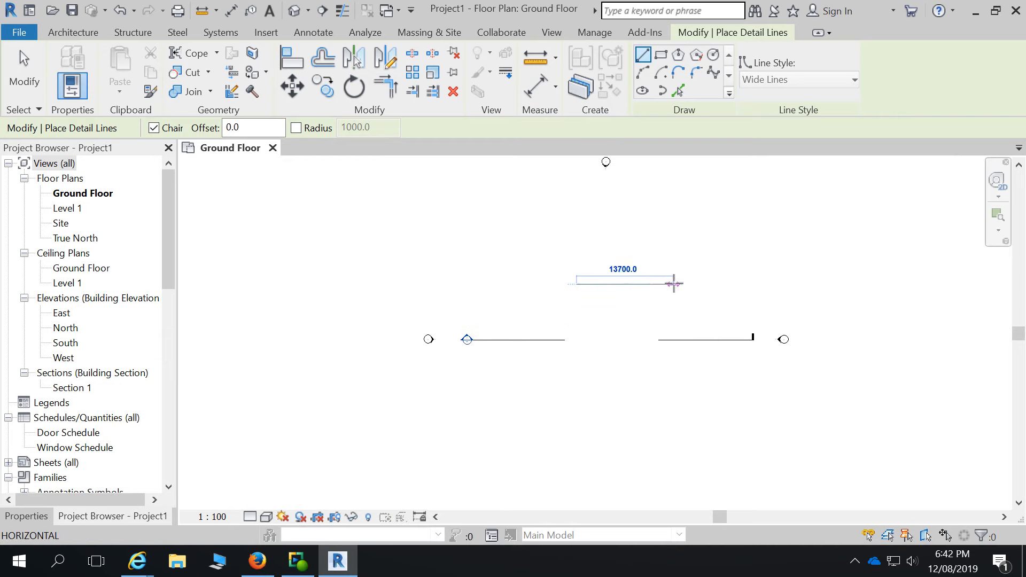
pyautogui.scroll(3, 565, 288)
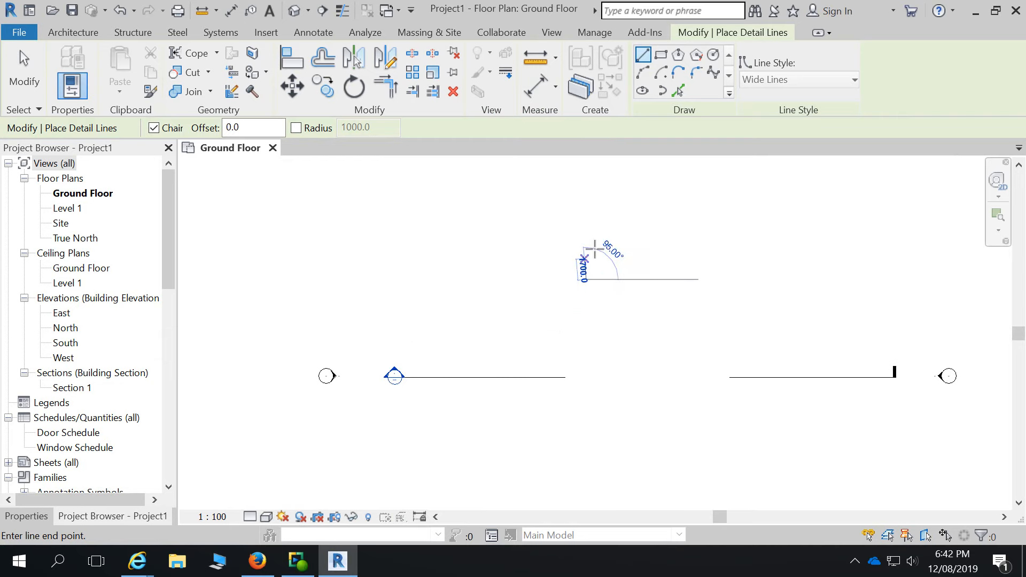
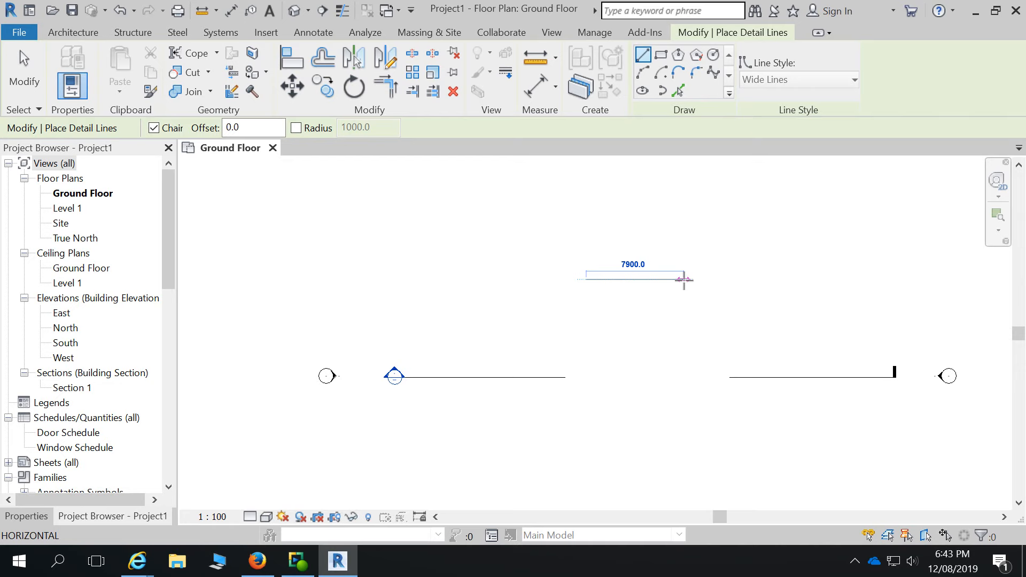
pyautogui.scroll(3, 684, 279)
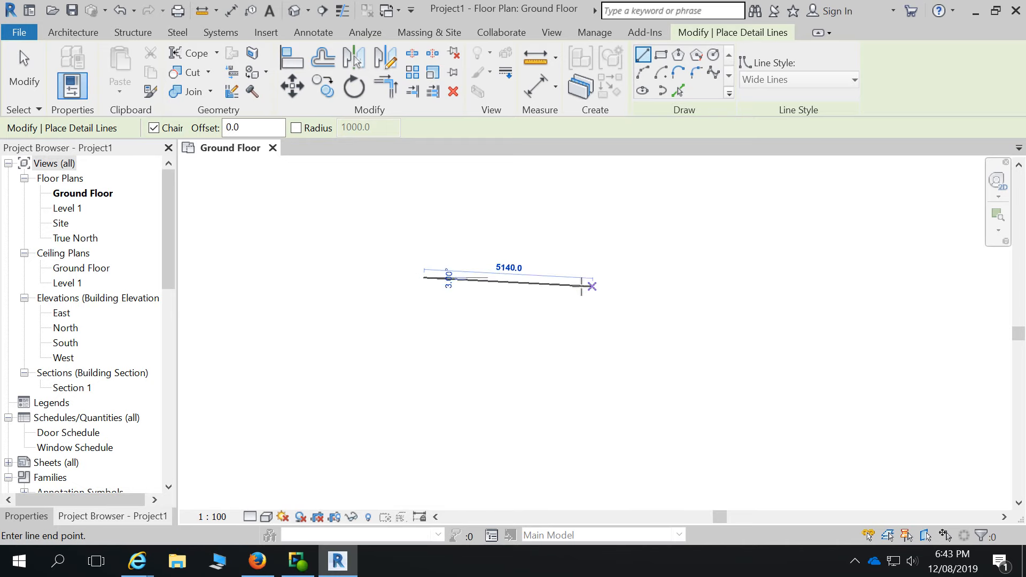
pyautogui.scroll(-1, 646, 275)
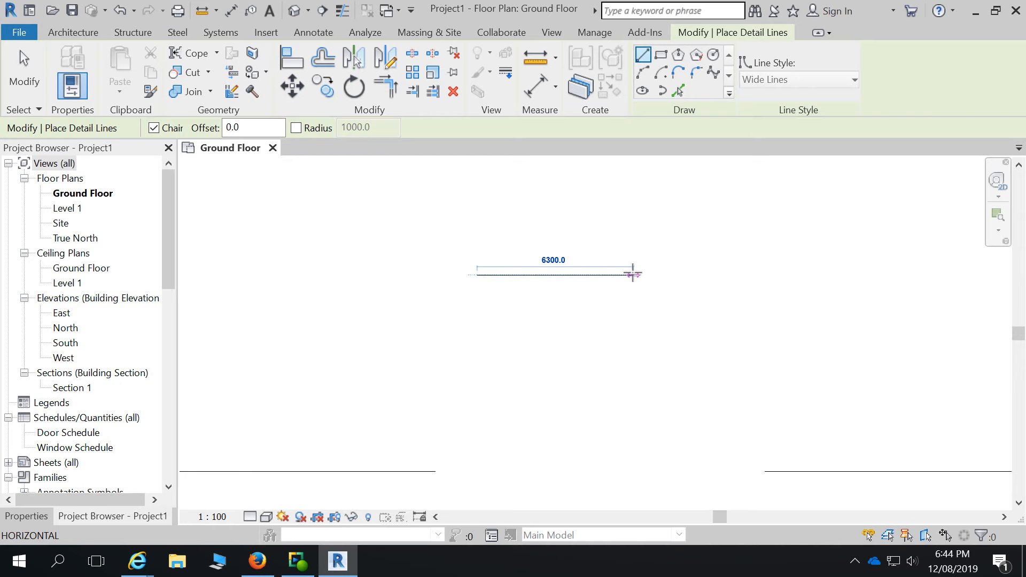
pyautogui.write('9')
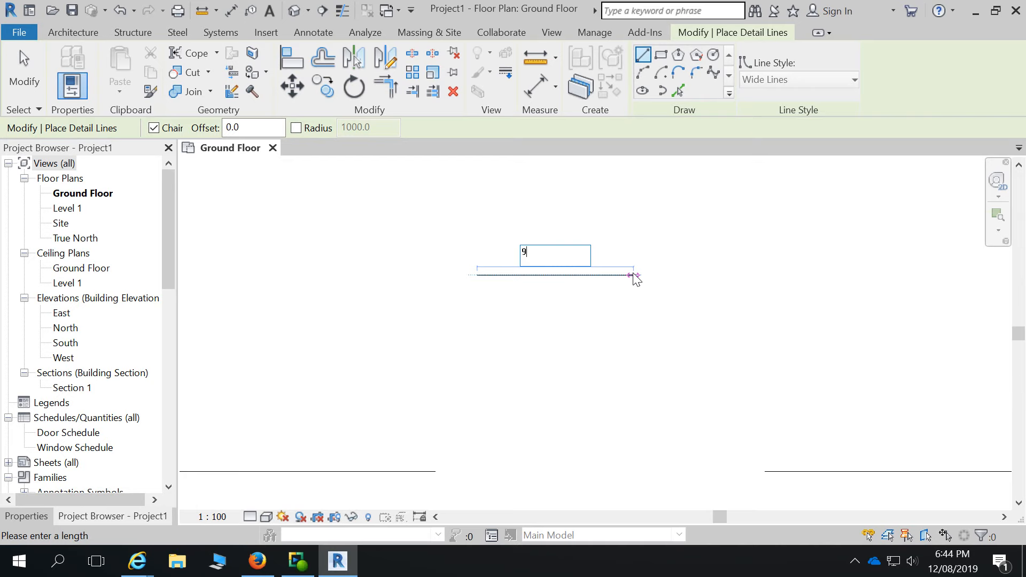
pyautogui.write('250')
pyautogui.press('Return')
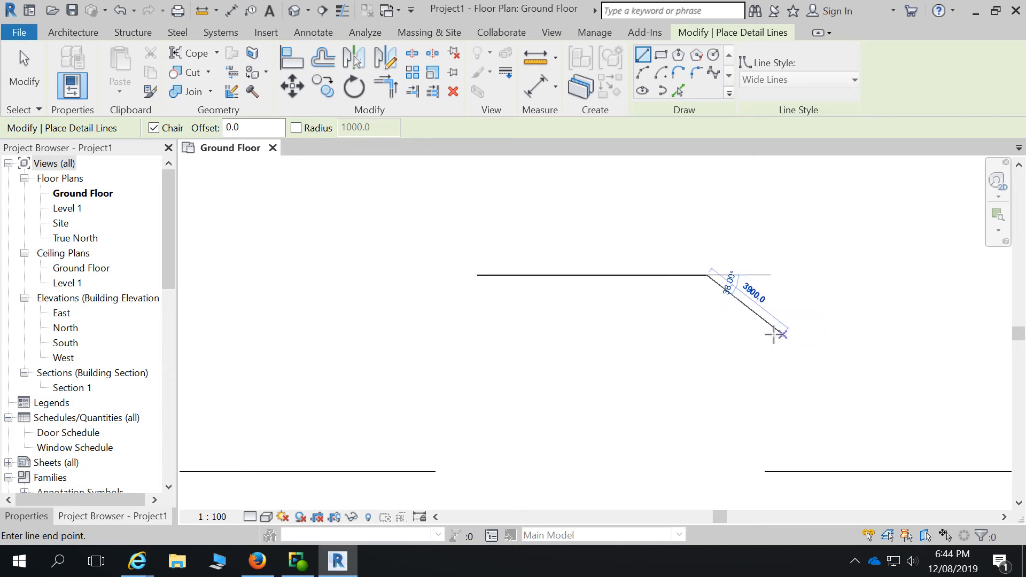
# - Examine the 9250 mm line and the pending chained segment at several zoom levels to compare their displayed thickness
pyautogui.scroll(3, 764, 271)
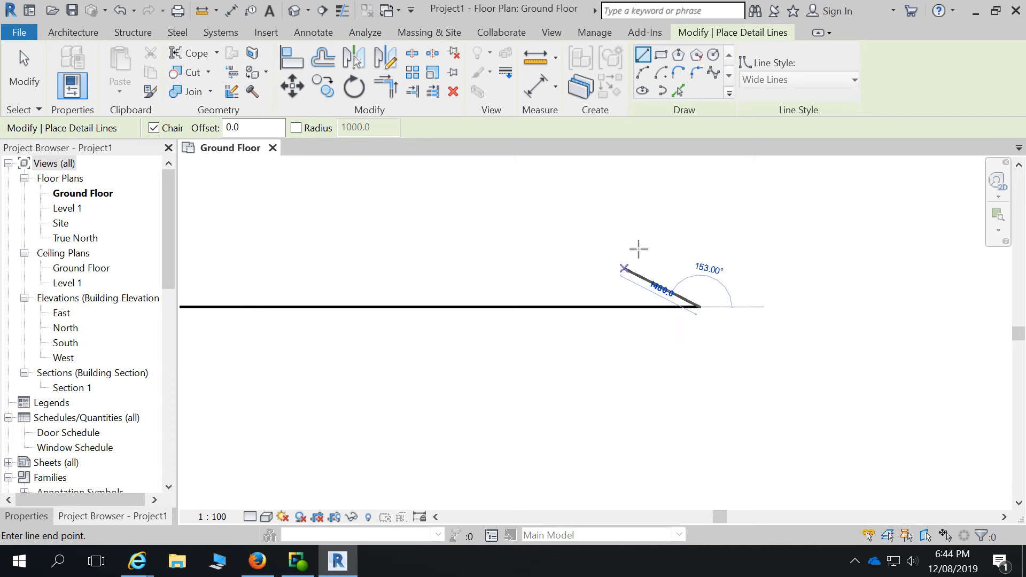
pyautogui.scroll(2, 689, 283)
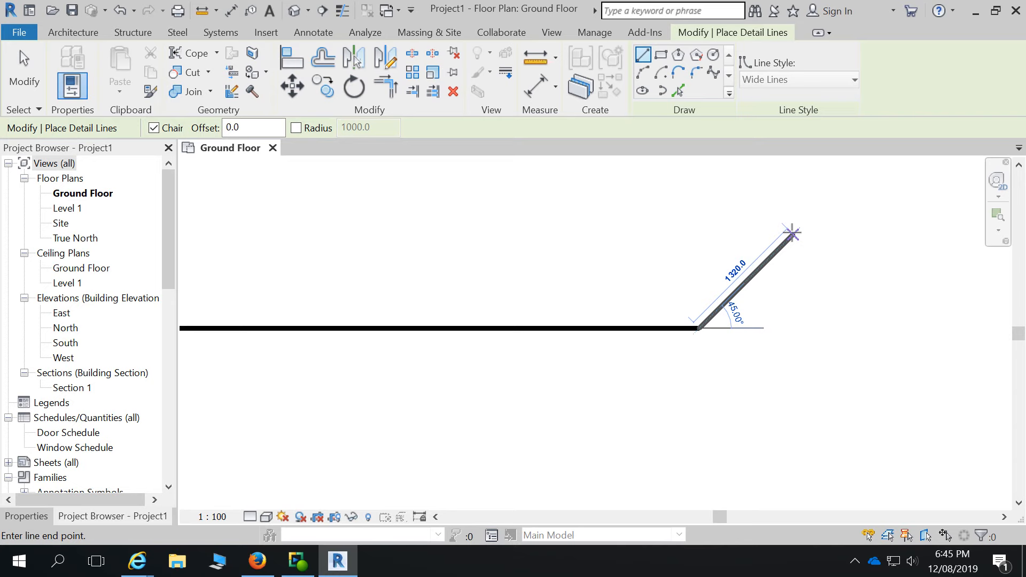
pyautogui.scroll(2, 792, 233)
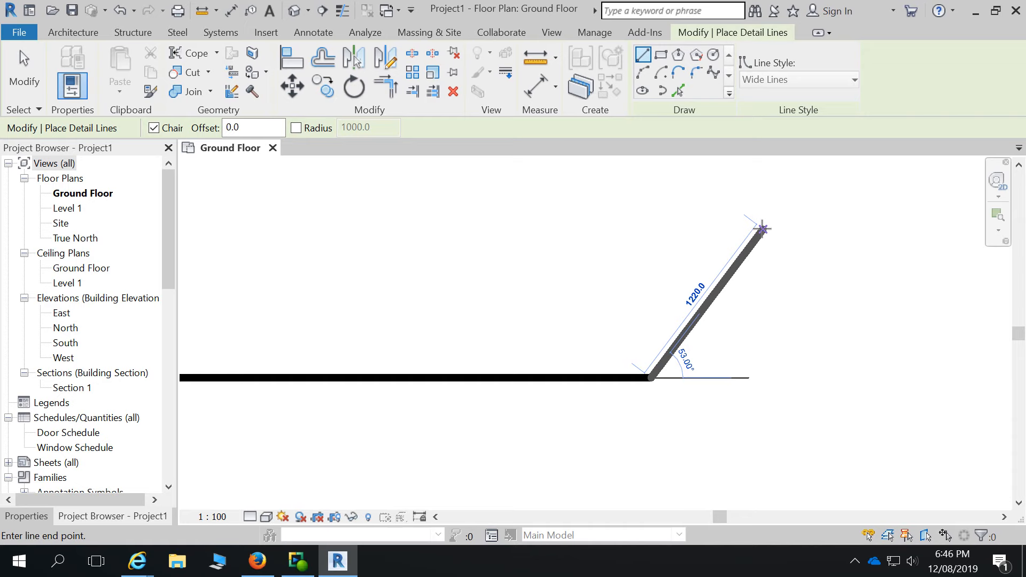
pyautogui.scroll(3, 695, 356)
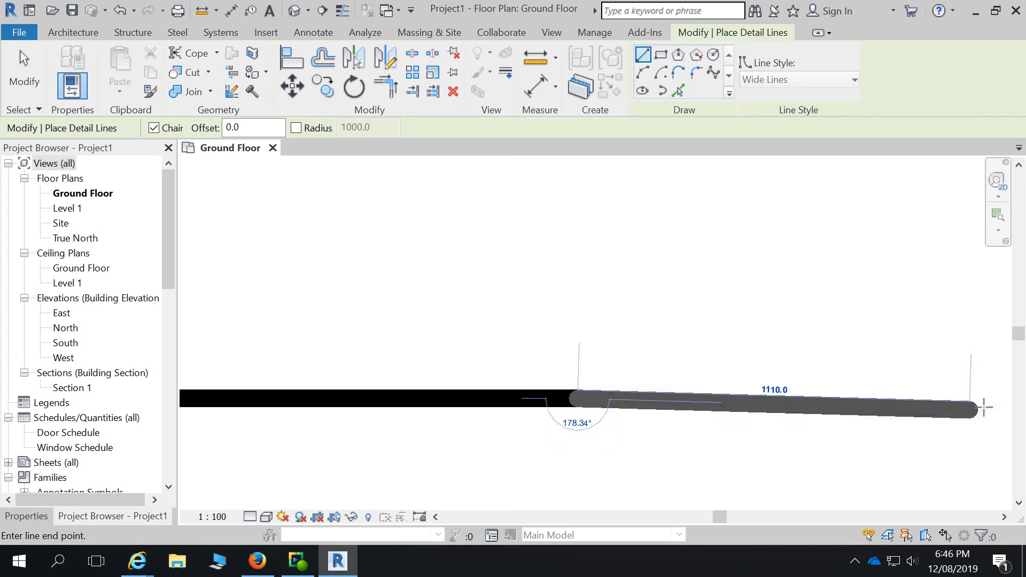
pyautogui.scroll(-2, 1005, 376)
pyautogui.scroll(-2, 774, 272)
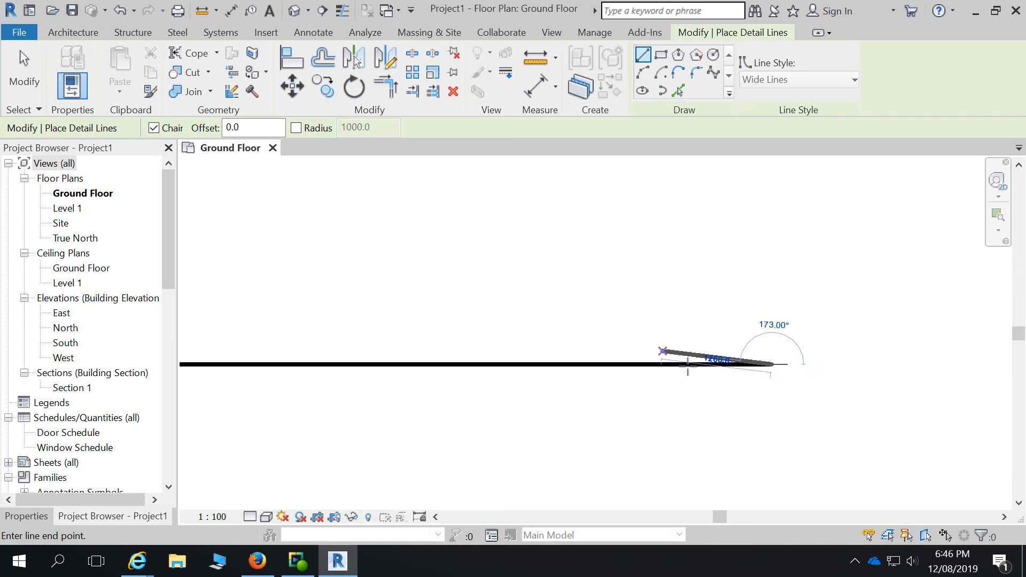
pyautogui.scroll(-3, 714, 347)
pyautogui.scroll(3, 722, 348)
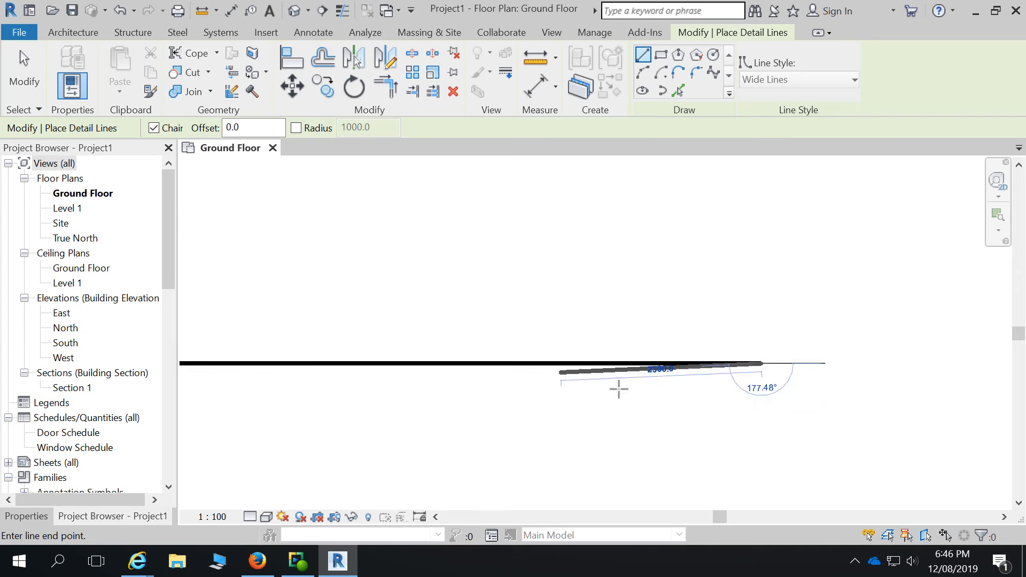
pyautogui.scroll(-3, 776, 238)
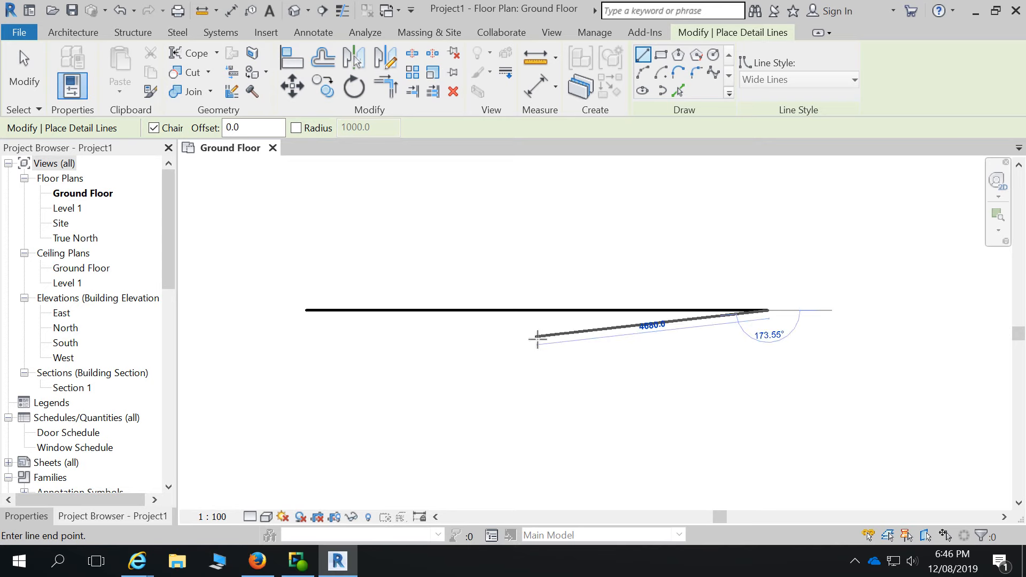
# - Draw a continuous zigzag of nine chained Wide Lines detail segments starting from the right end of the 9250 mm line
pyautogui.scroll(-2, 755, 250)
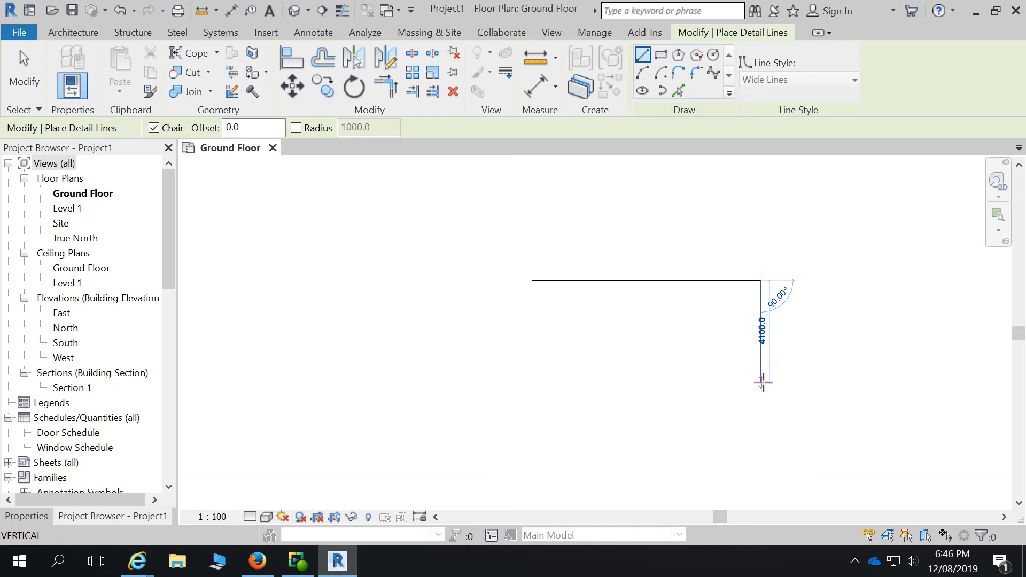
pyautogui.scroll(-2, 650, 323)
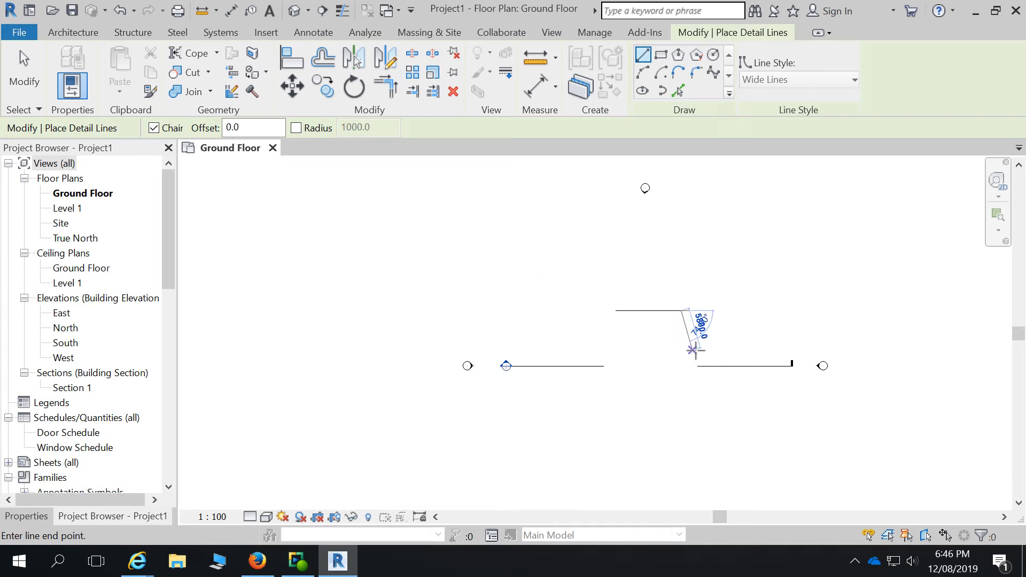
pyautogui.scroll(2, 695, 331)
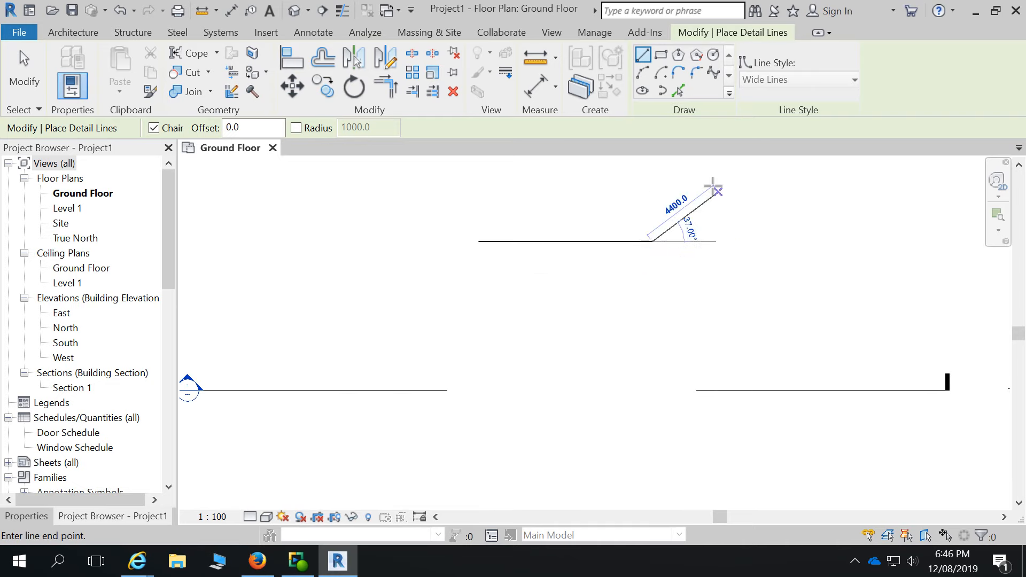
pyautogui.click(686, 198)
pyautogui.click(753, 275)
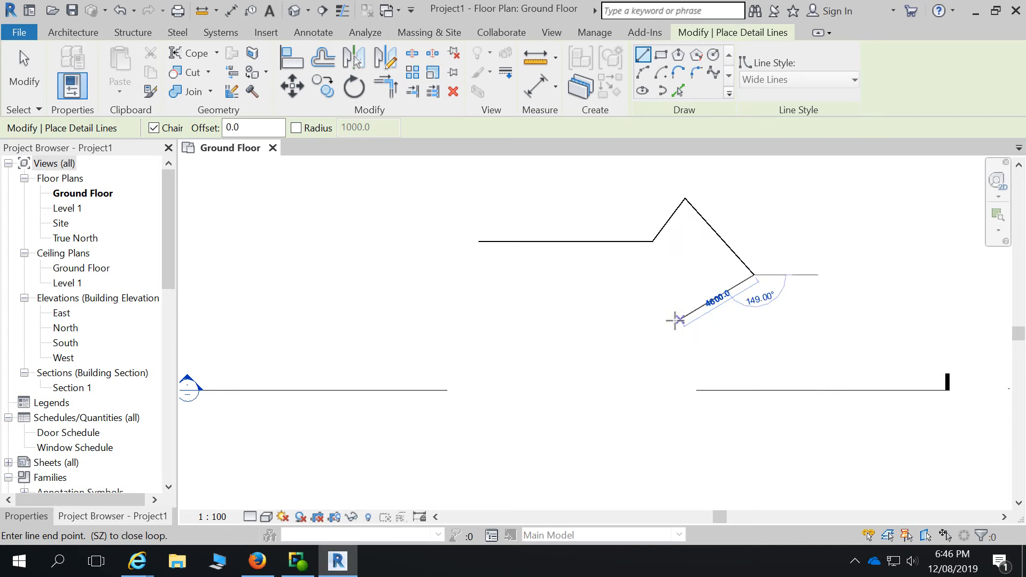
pyautogui.click(671, 321)
pyautogui.click(761, 359)
pyautogui.click(819, 279)
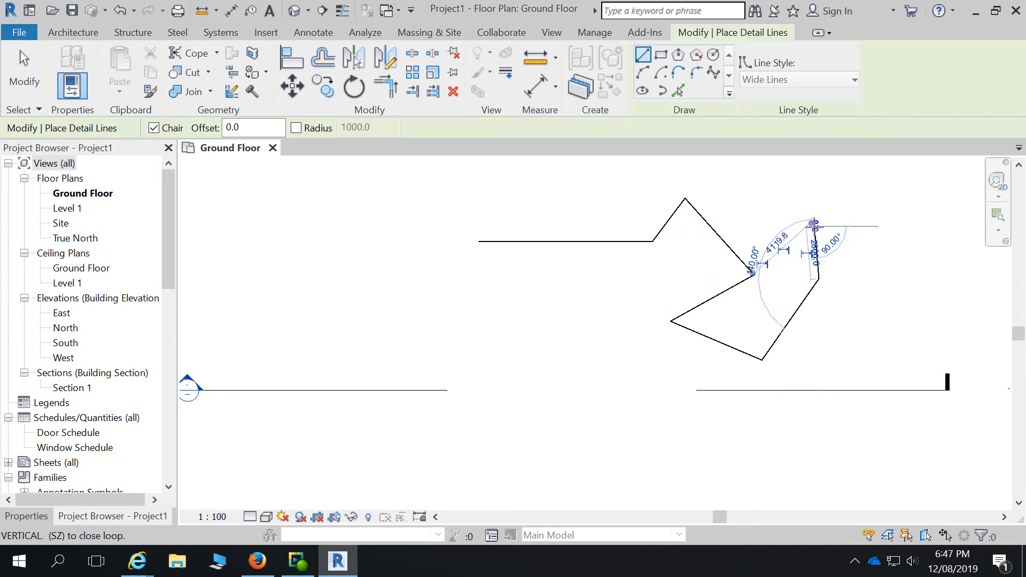
pyautogui.click(814, 226)
pyautogui.click(725, 184)
pyautogui.click(820, 174)
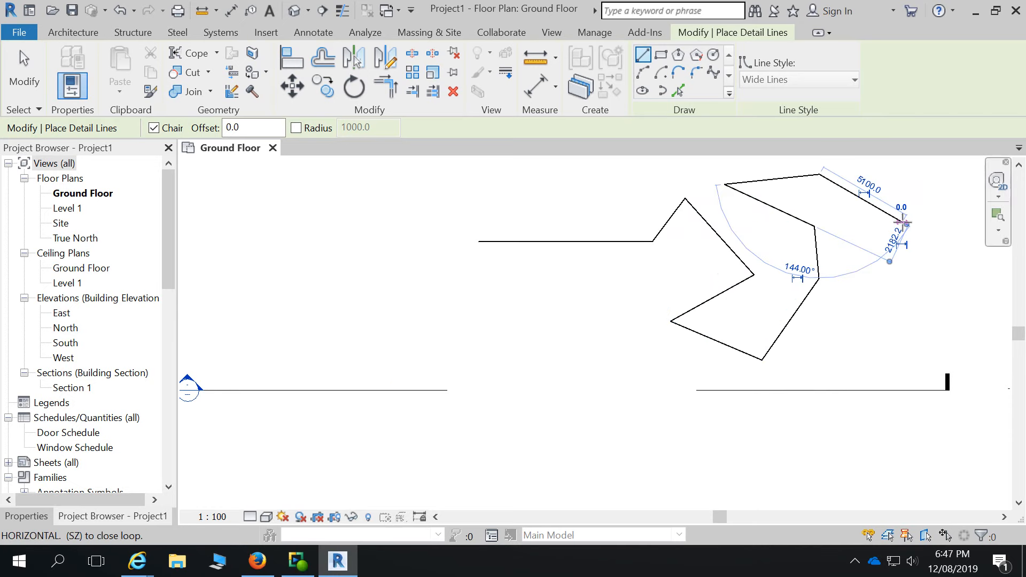
pyautogui.click(901, 221)
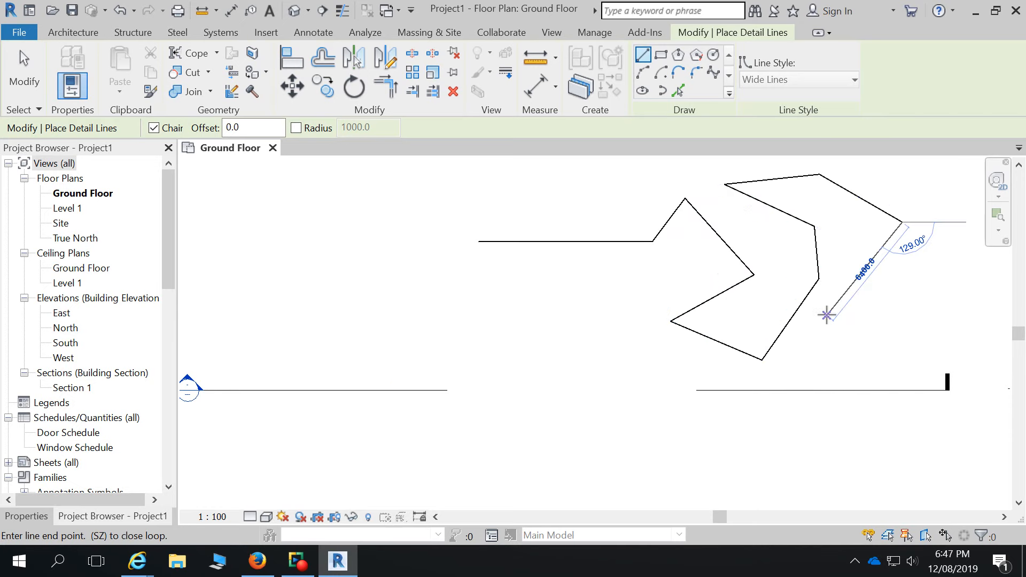
# - Turn chaining off and end the zigzag with a segment about 6700 mm long rising to the right
pyautogui.click(154, 127)
pyautogui.scroll(-4, 412, 277)
pyautogui.click(662, 206)
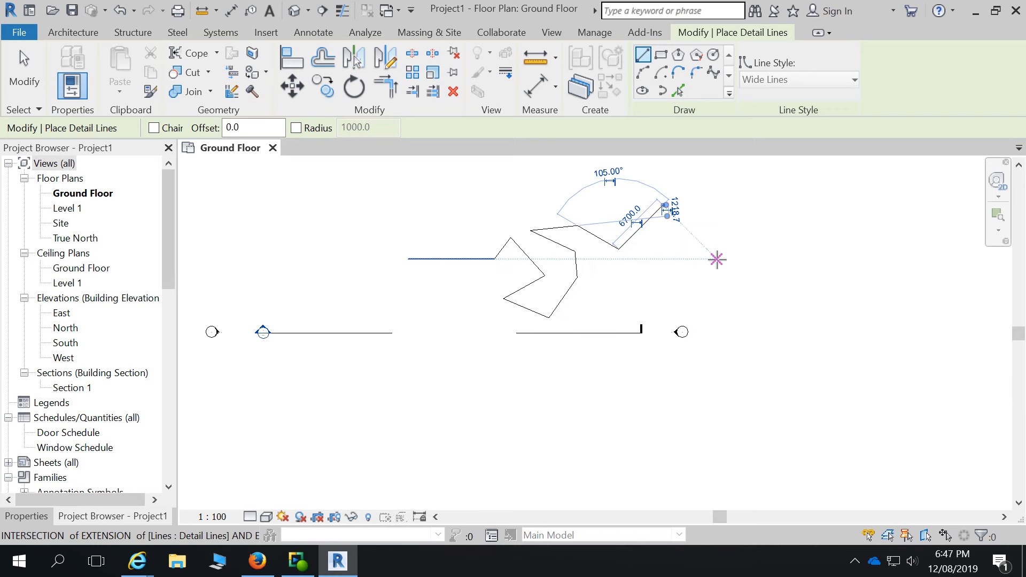
# - Draw two separate unchained detail lines right of the zigzag: a sloping one about 6800 mm long and a horizontal one about 3800 mm
pyautogui.scroll(5, 680, 223)
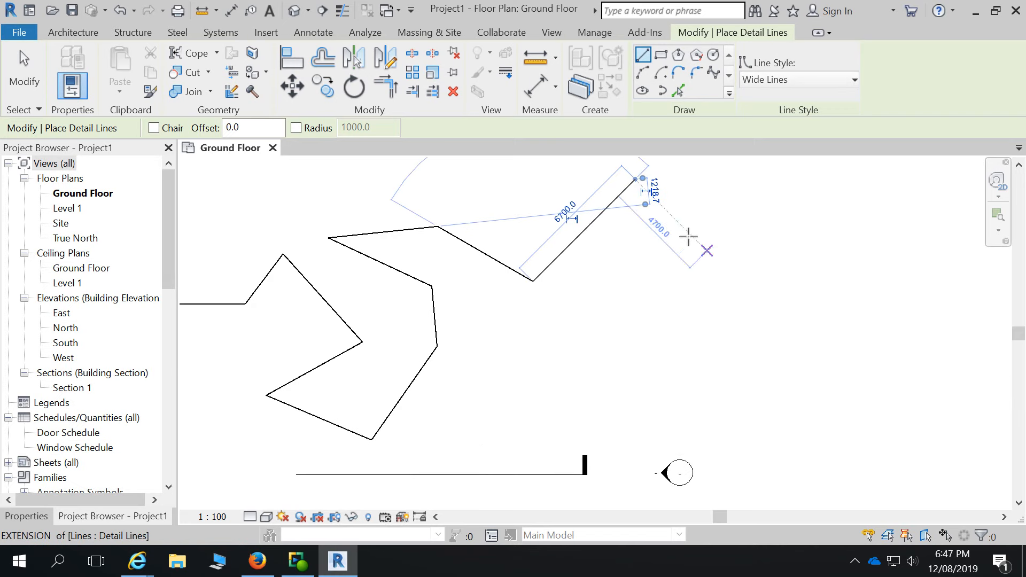
pyautogui.scroll(-2, 658, 340)
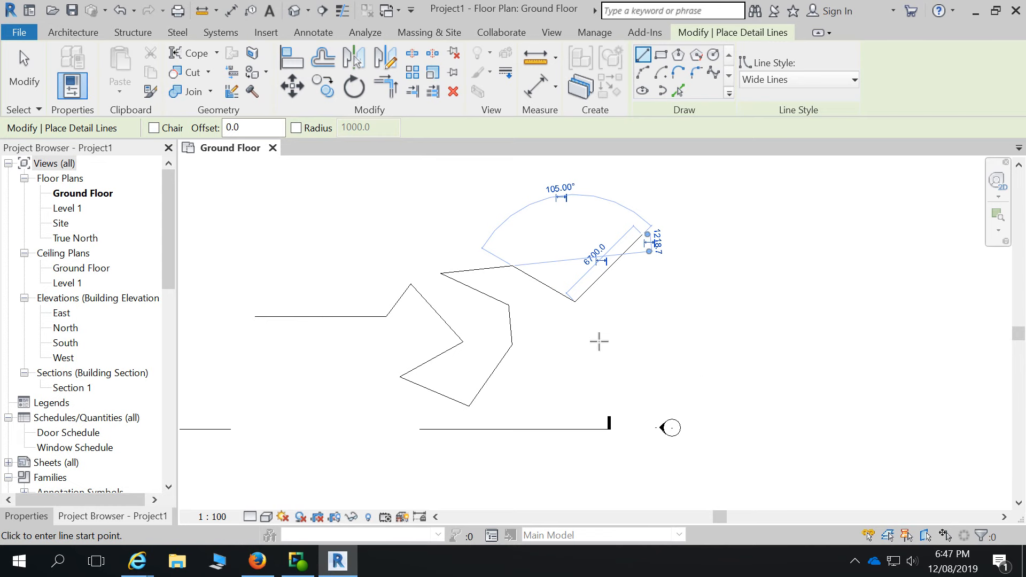
pyautogui.click(620, 322)
pyautogui.click(709, 362)
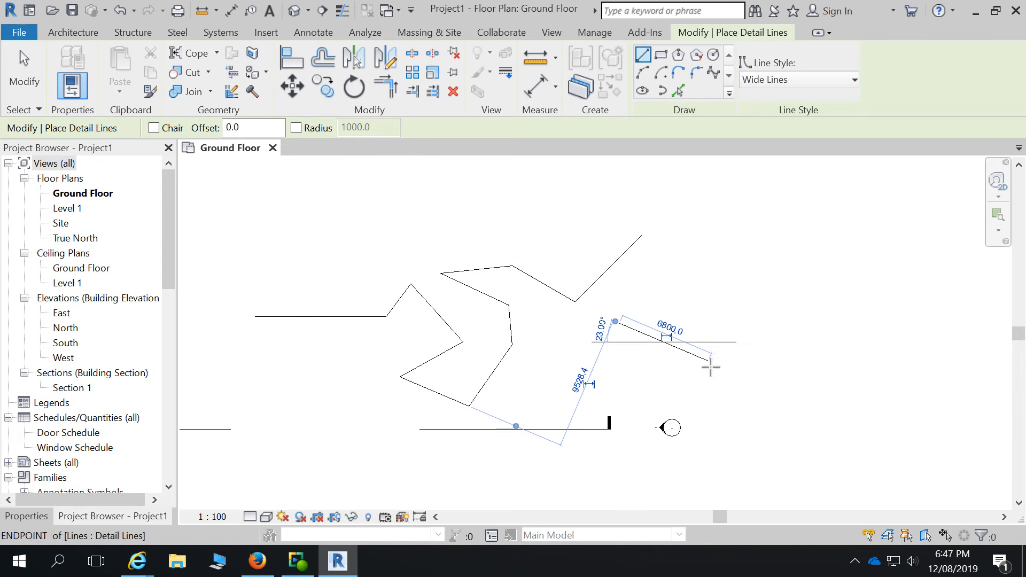
pyautogui.click(636, 389)
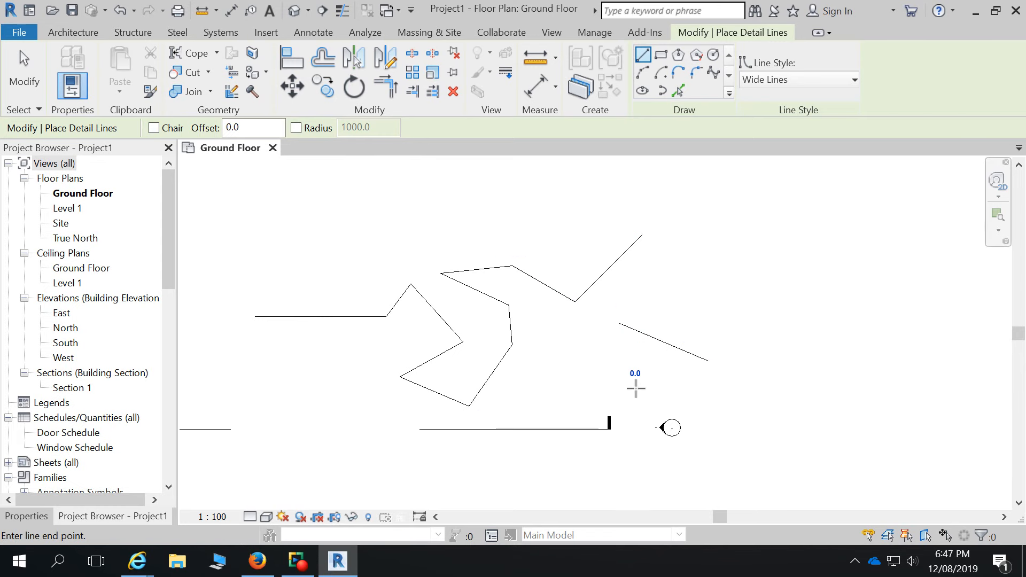
pyautogui.click(690, 389)
pyautogui.scroll(3, 694, 386)
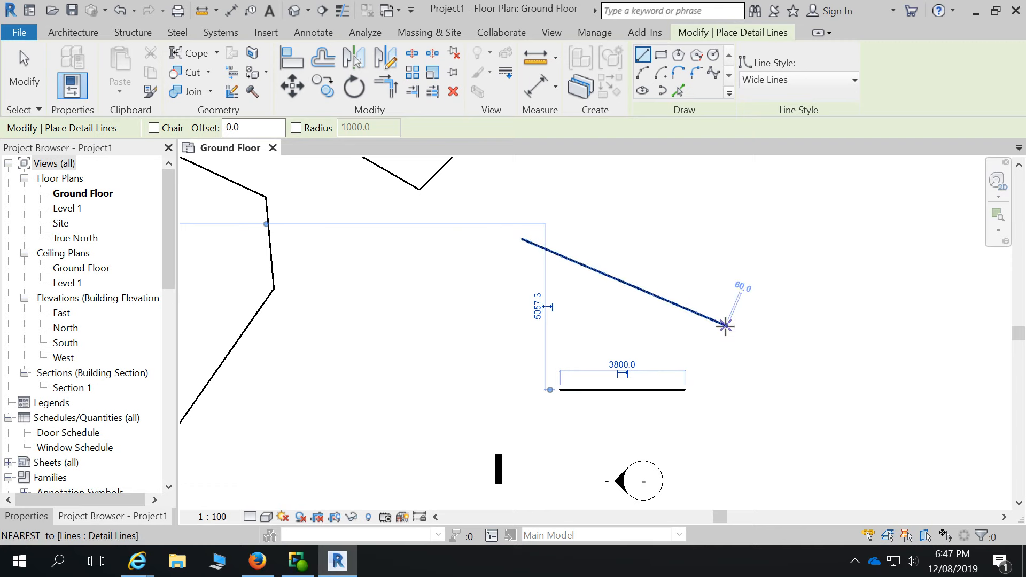
# - Turn chaining back on and draw a single horizontal detail line above the zigzag, ending the chain after that one segment
pyautogui.click(154, 128)
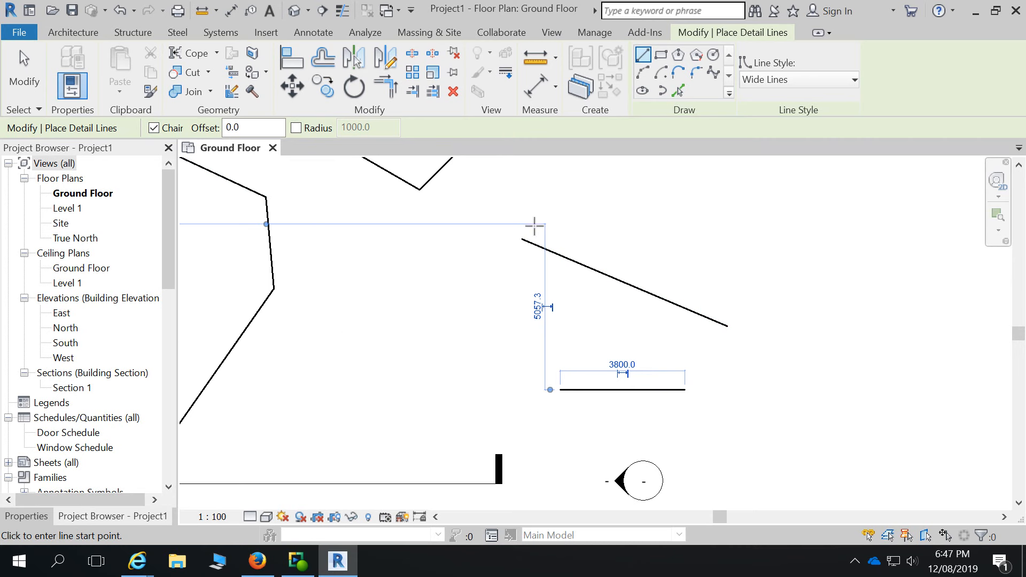
pyautogui.scroll(-5, 588, 326)
pyautogui.press('Escape')
pyautogui.press('Escape')
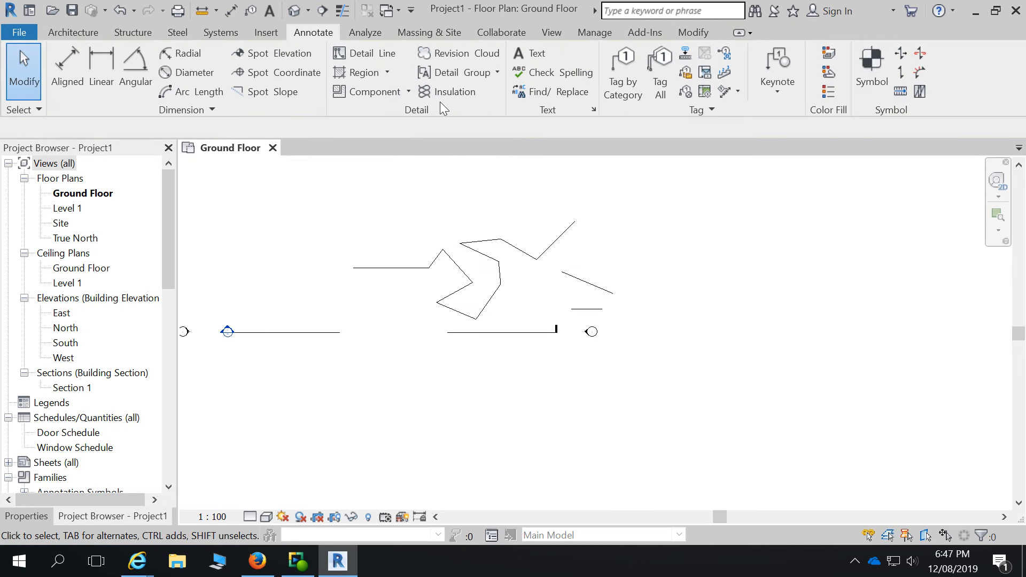
pyautogui.click(367, 52)
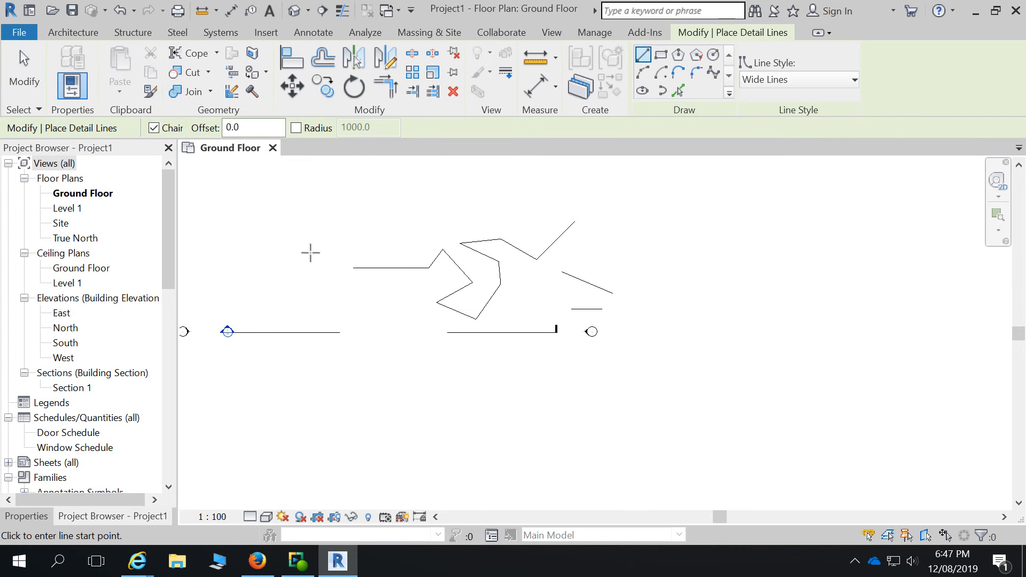
pyautogui.click(422, 213)
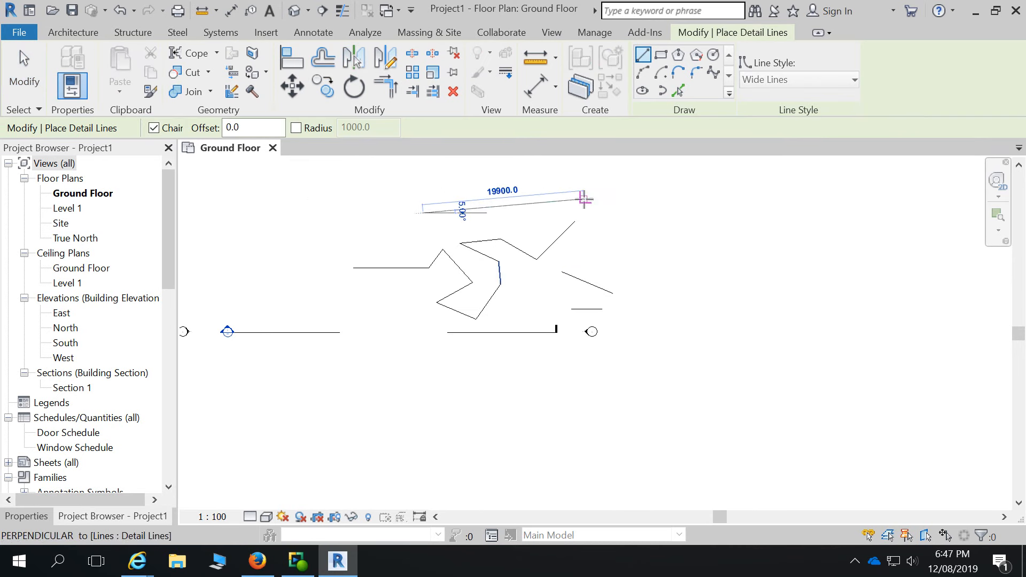
pyautogui.click(521, 212)
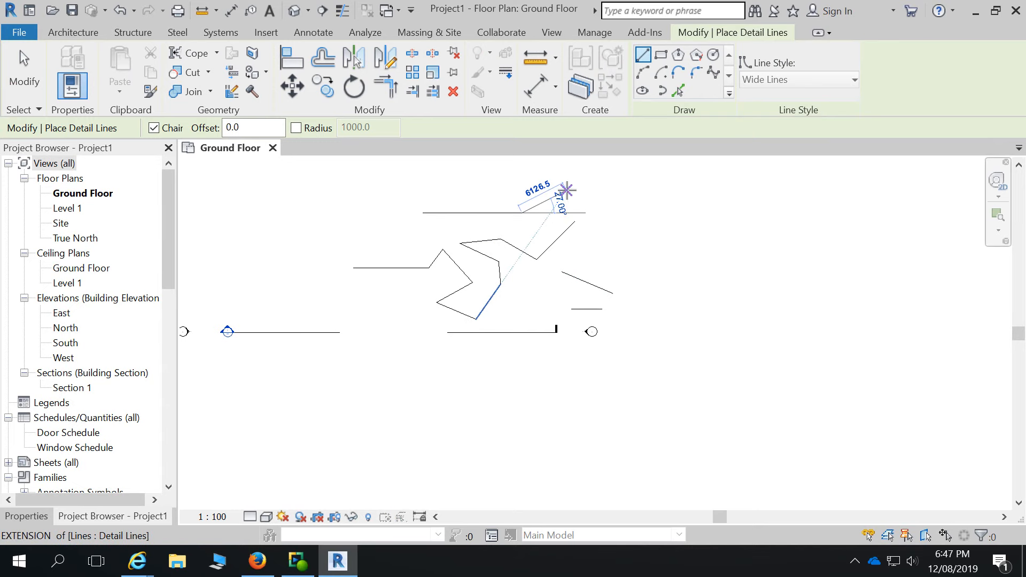
pyautogui.press('Escape')
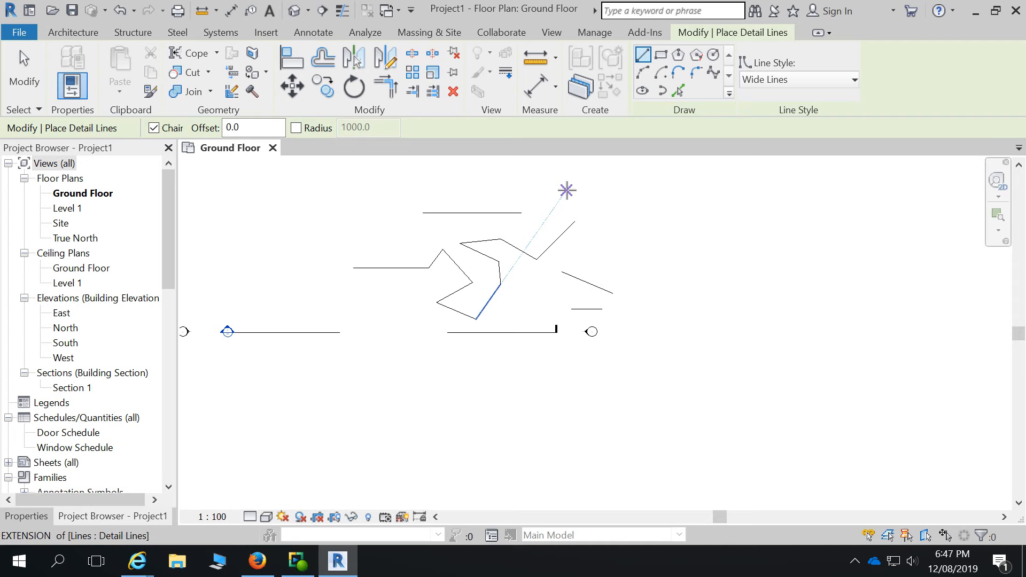
# - Draw another separate horizontal detail line about 14200 mm long at the upper right and exit the Detail Line command
pyautogui.click(566, 190)
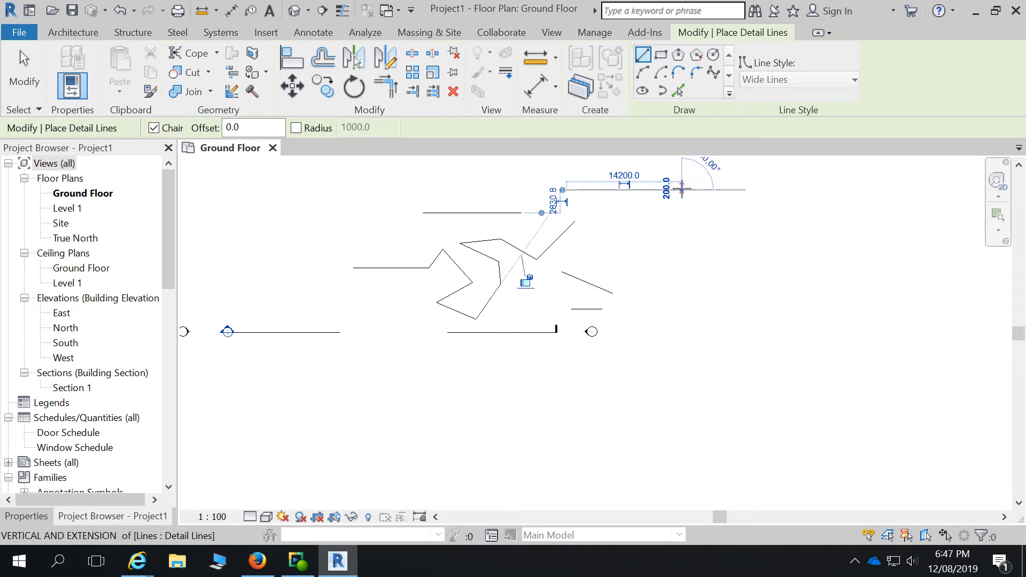
pyautogui.click(745, 189)
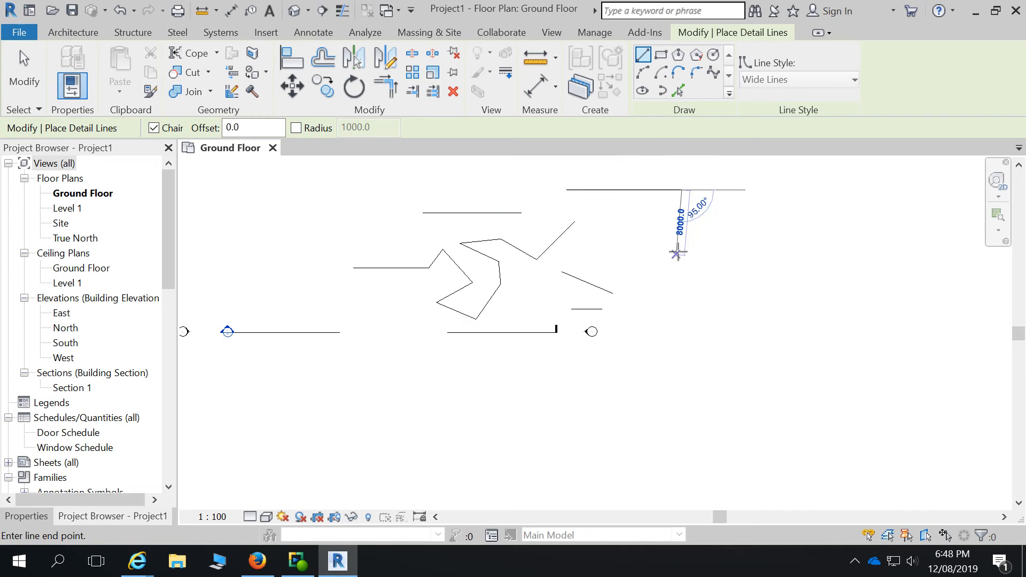
pyautogui.scroll(3, 685, 170)
pyautogui.scroll(1, 685, 171)
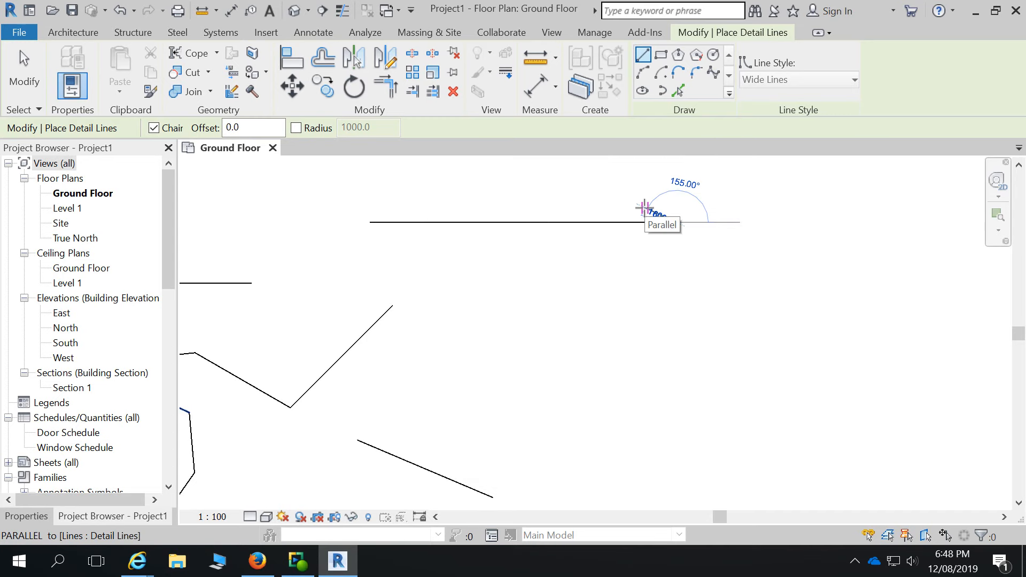
pyautogui.press('Escape')
pyautogui.press('Escape')
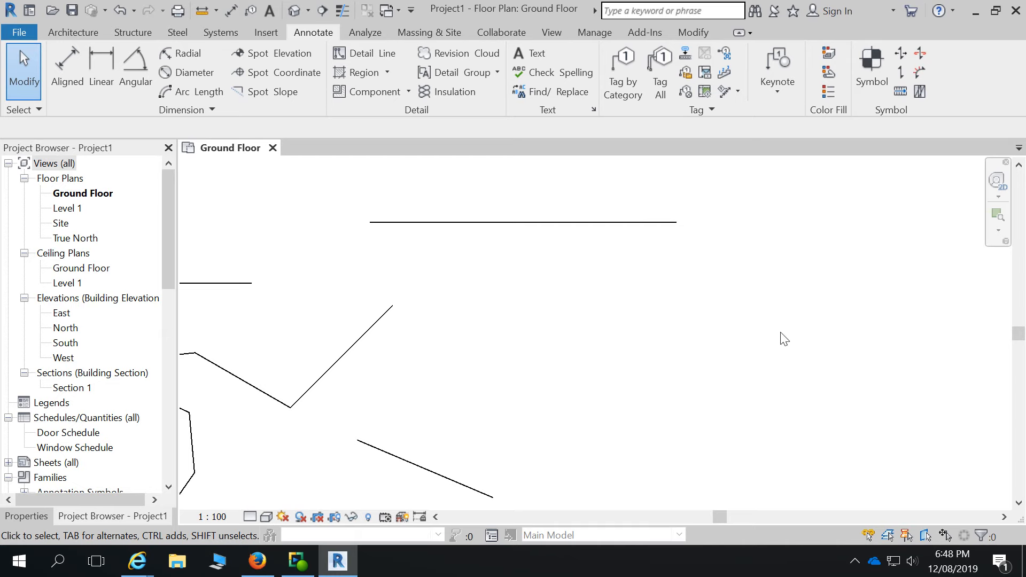
pyautogui.scroll(-3, 653, 267)
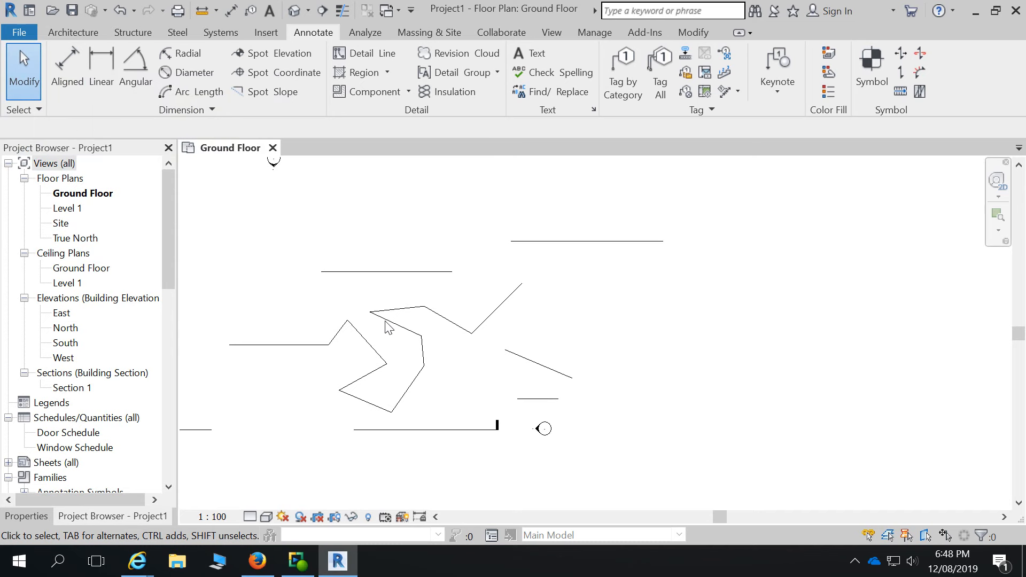
pyautogui.scroll(-2, 689, 302)
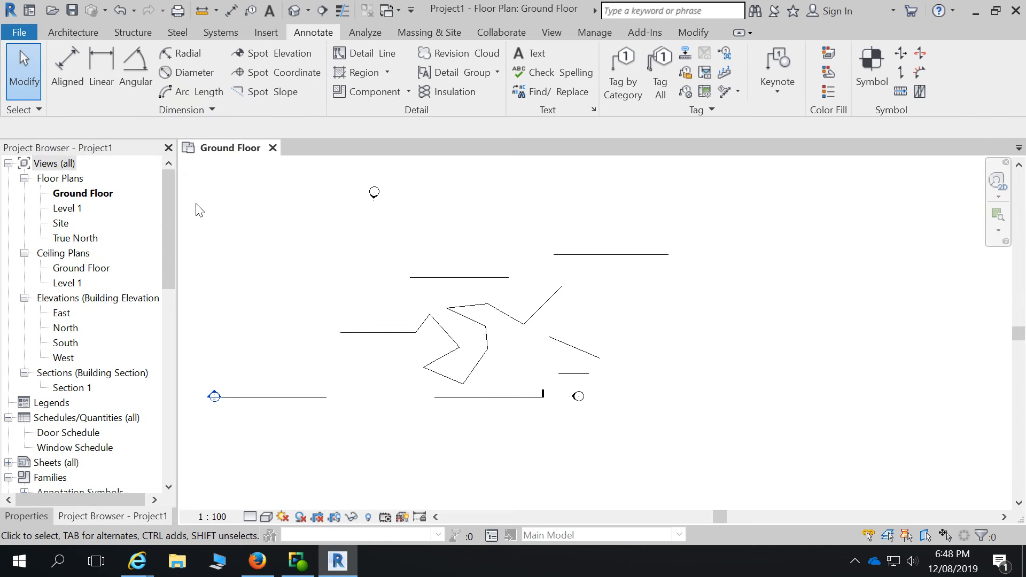
pyautogui.click(699, 30)
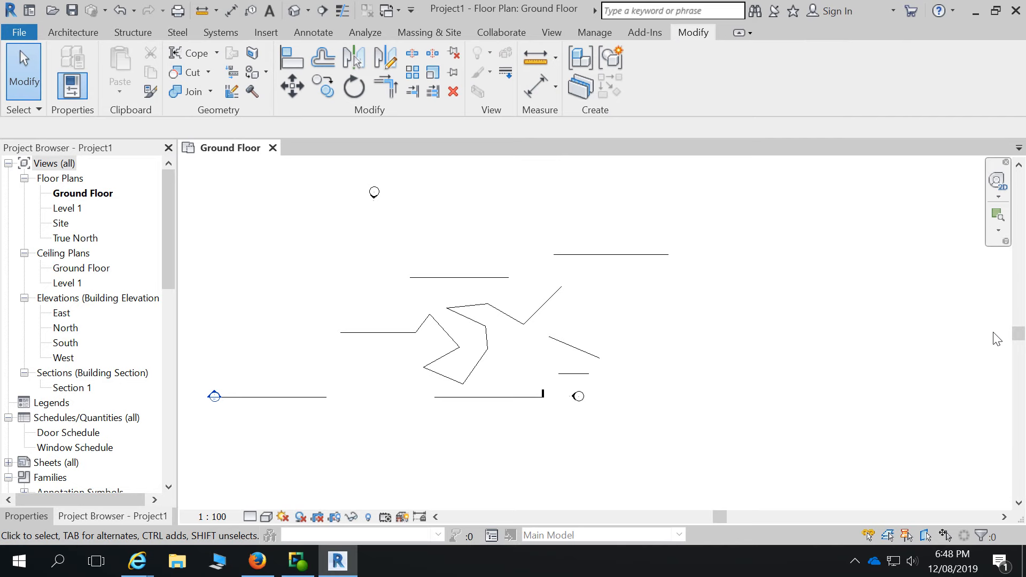
pyautogui.scroll(-2, 665, 337)
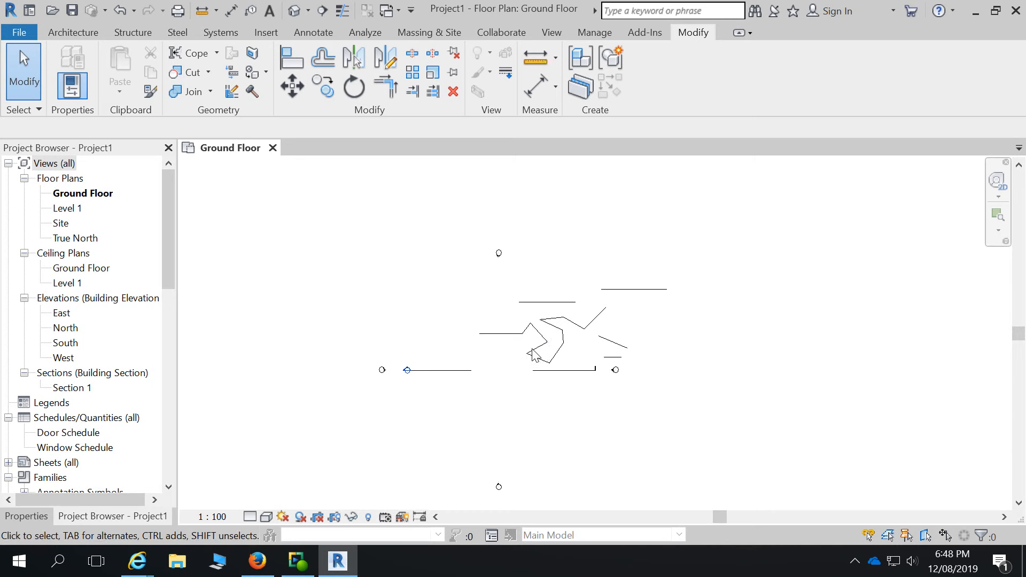
pyautogui.scroll(2, 533, 352)
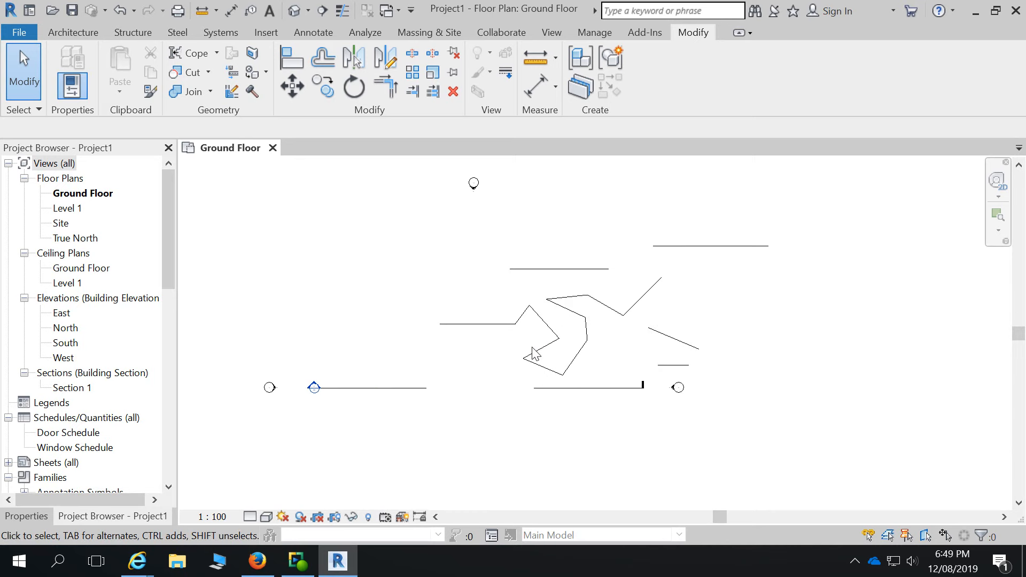
pyautogui.scroll(-2, 716, 291)
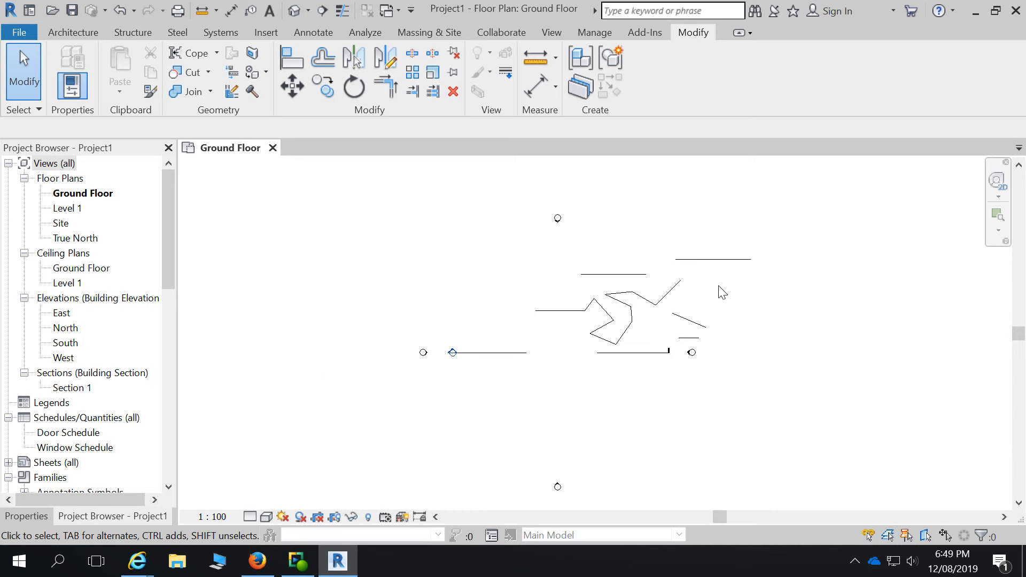
# - Check the default 3D view for the detail lines and return to the Ground Floor plan
pyautogui.click(294, 10)
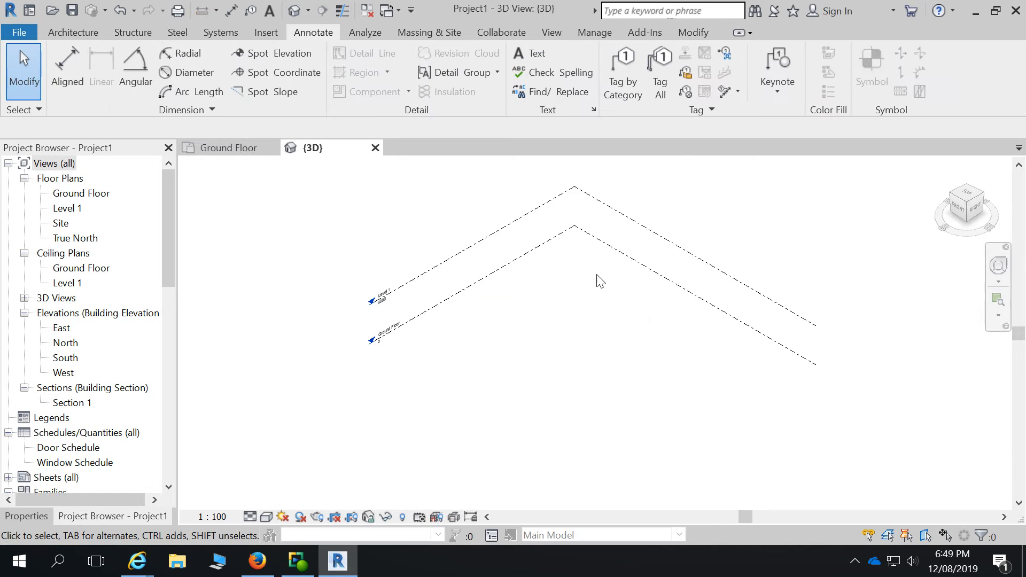
pyautogui.scroll(-1, 586, 329)
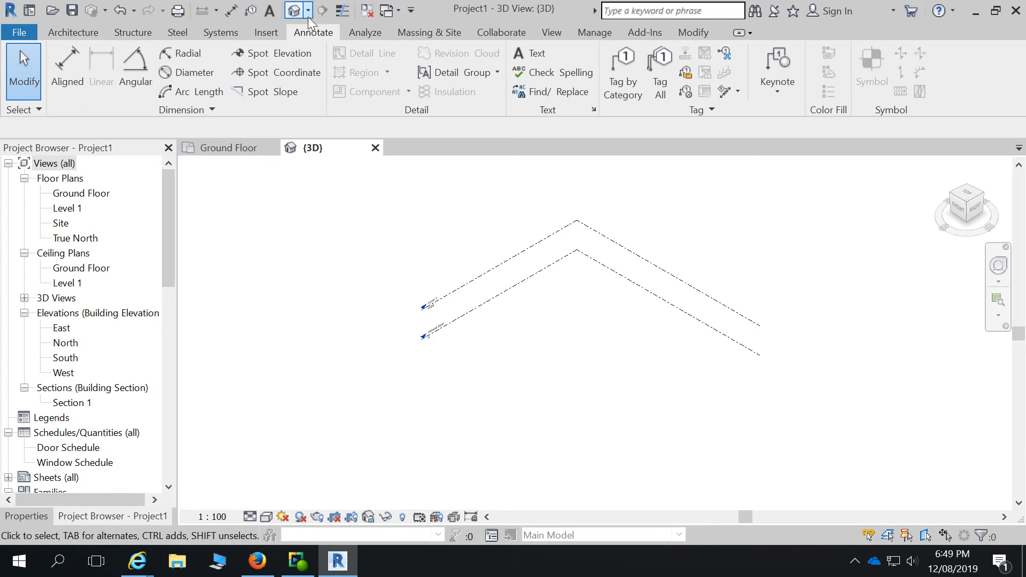
pyautogui.doubleClick(78, 194)
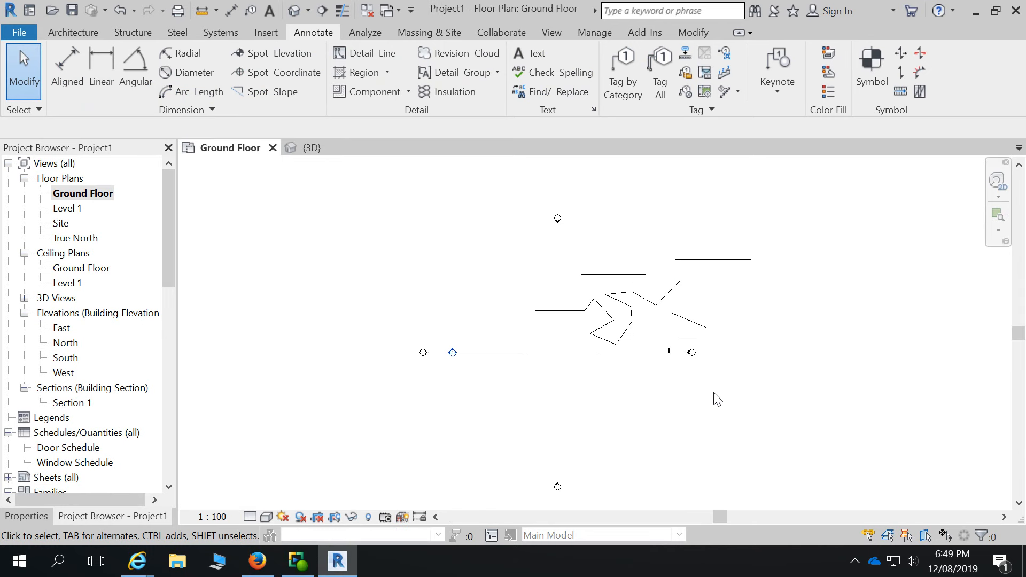
# - Draw a rectangle of detail lines about 7800 mm wide, above and to the left of the zigzag
pyautogui.scroll(-2, 619, 370)
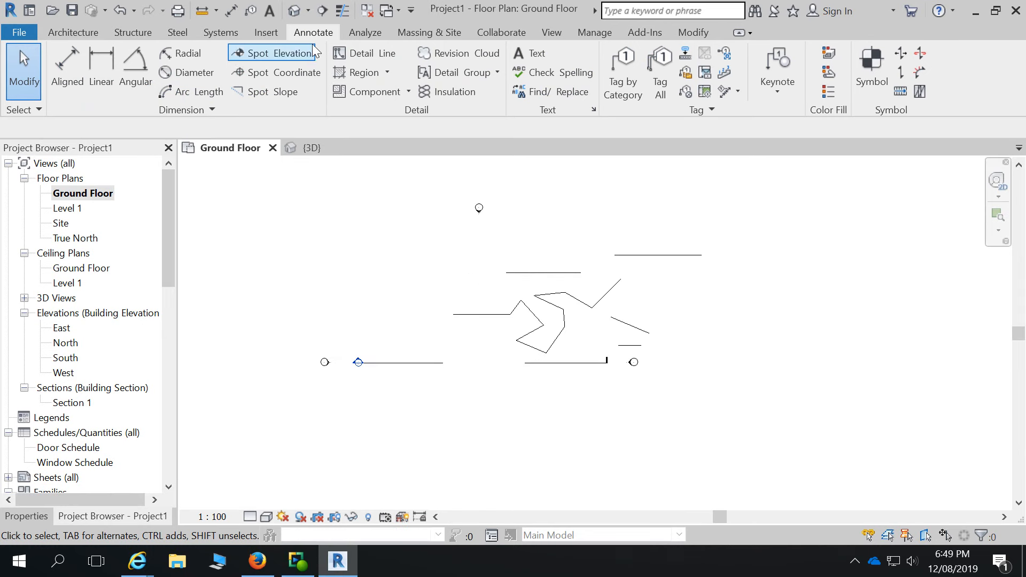
pyautogui.click(367, 53)
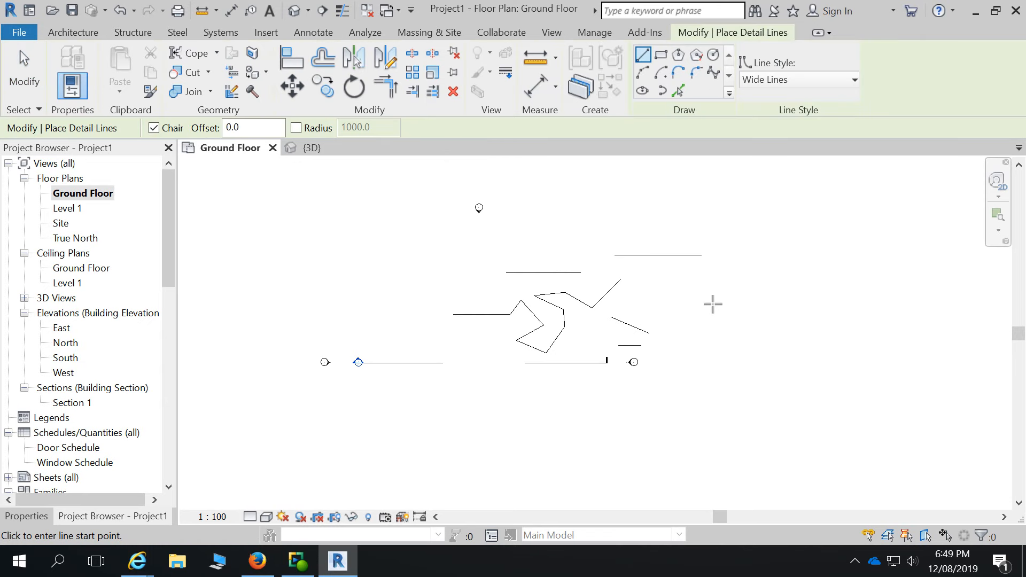
pyautogui.scroll(-2, 745, 237)
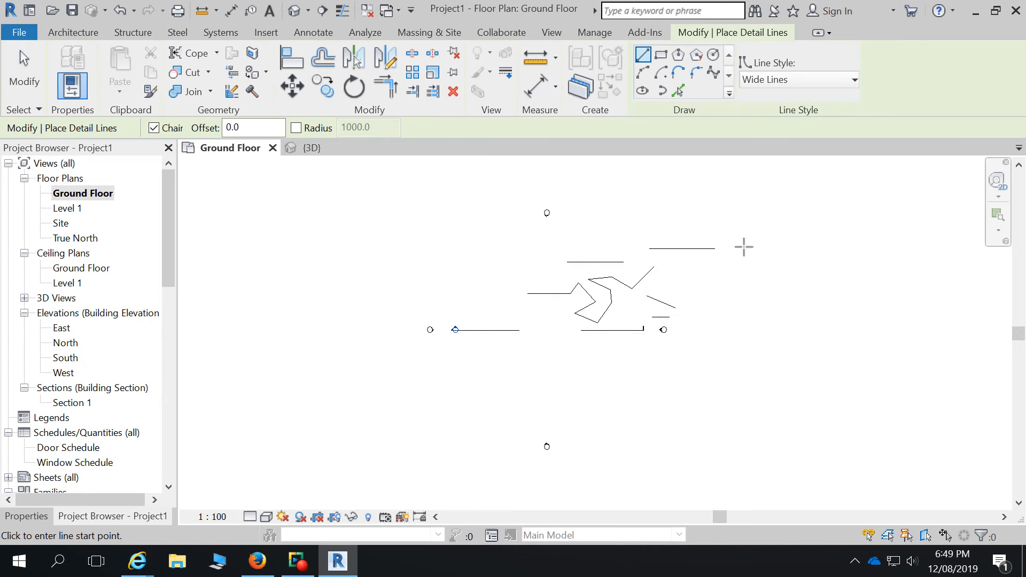
pyautogui.click(660, 54)
pyautogui.click(505, 243)
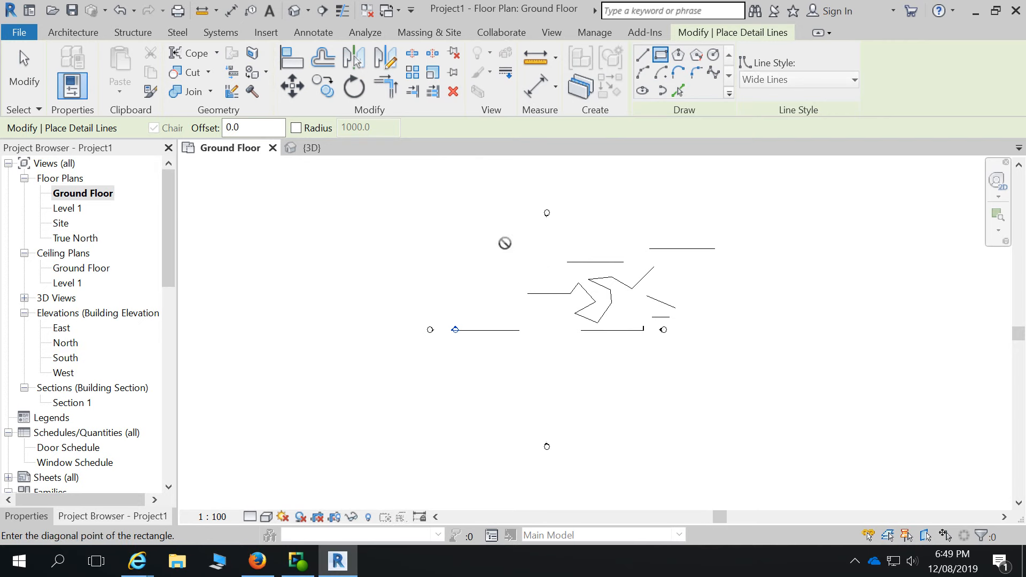
pyautogui.click(541, 278)
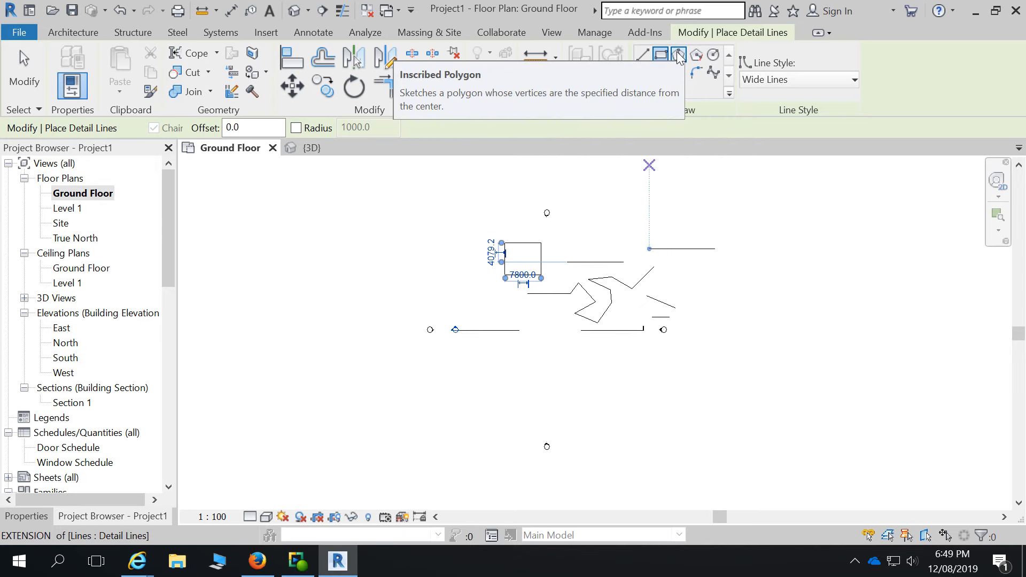
# - Draw a detail-line circle with a radius of about 1500 mm above the single horizontal line, to the right of the rectangle
pyautogui.click(713, 54)
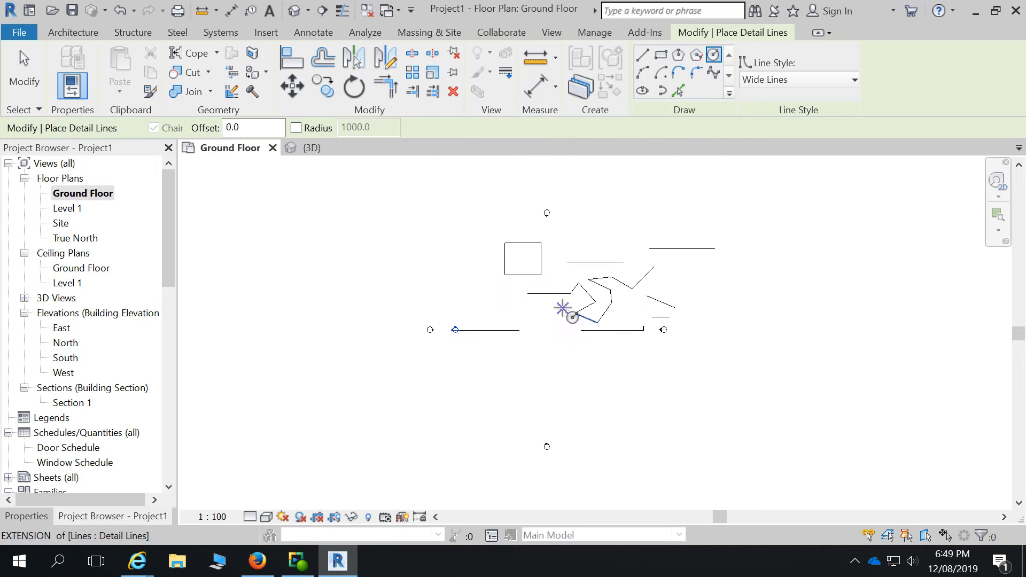
pyautogui.scroll(3, 582, 249)
pyautogui.click(573, 222)
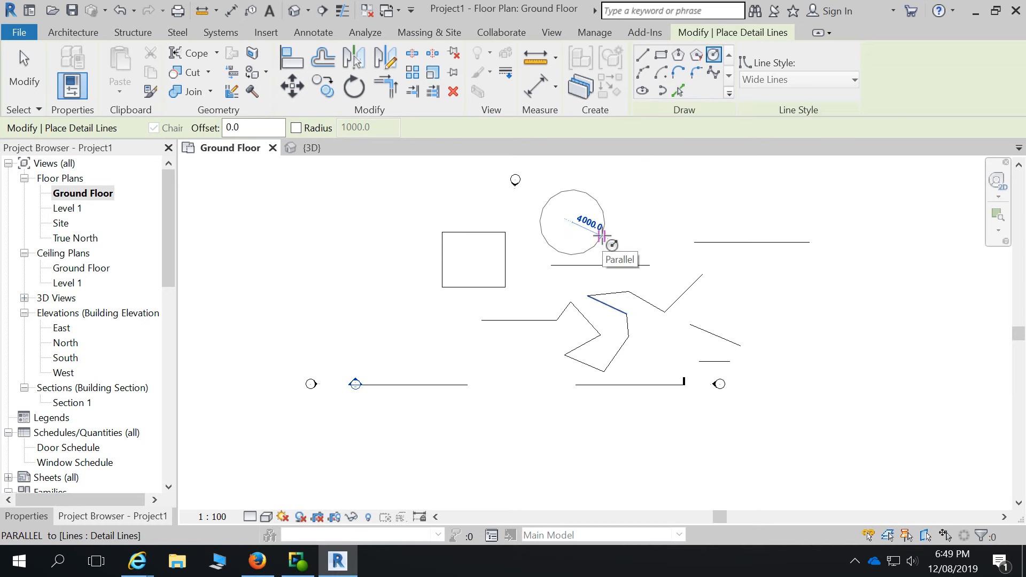
pyautogui.click(584, 220)
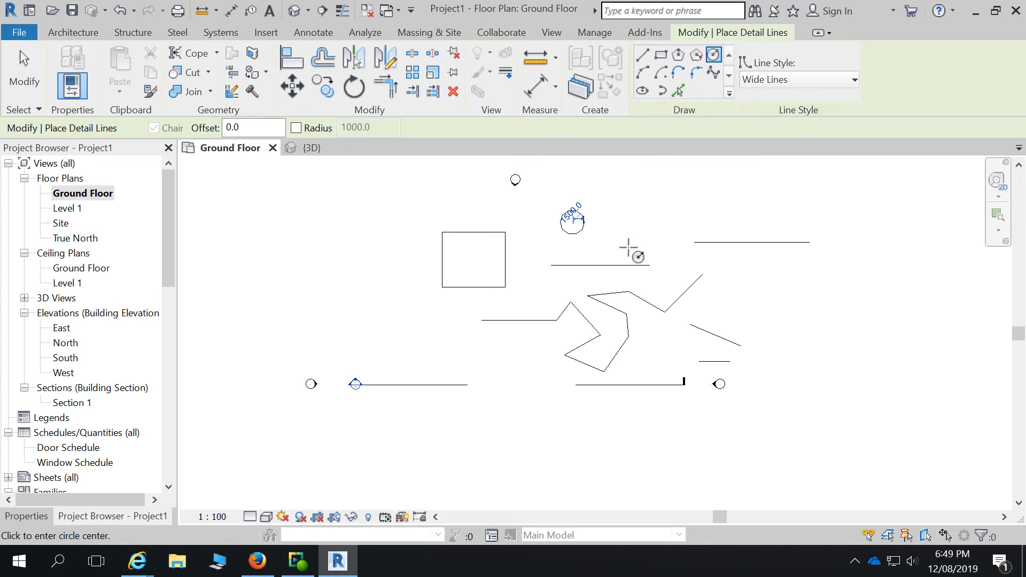
# - Draw a 180° start-end-radius arc of about 7850 mm radius across the rectangle's lower-left corner, ending its chain by switching to Center-ends Arc
pyautogui.click(643, 73)
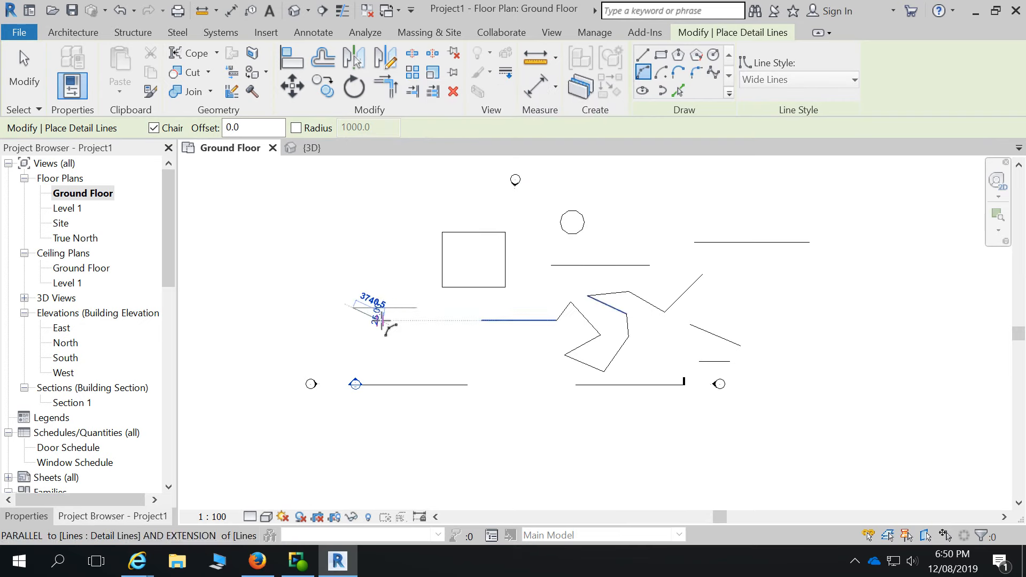
pyautogui.click(480, 308)
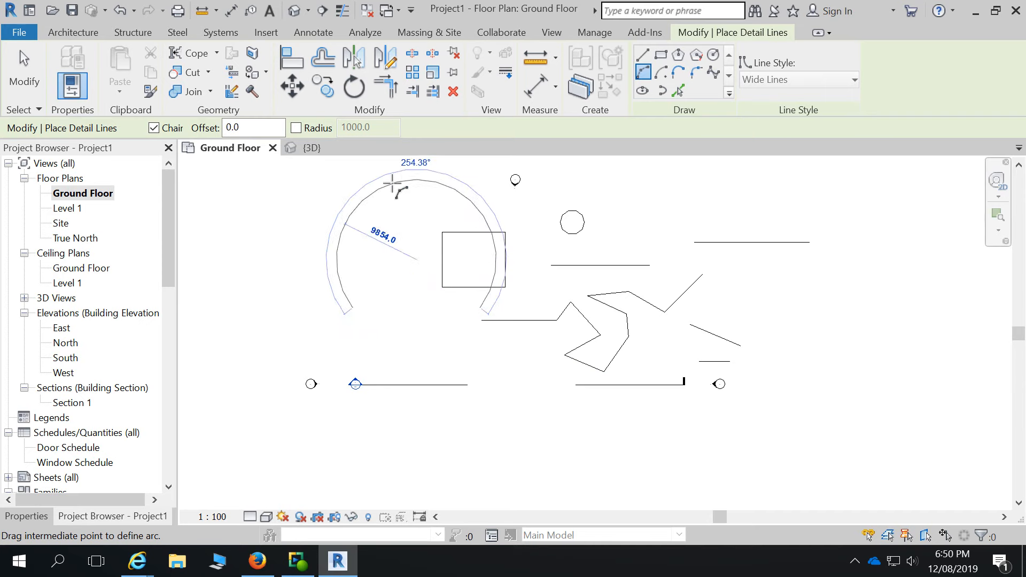
pyautogui.scroll(3, 413, 230)
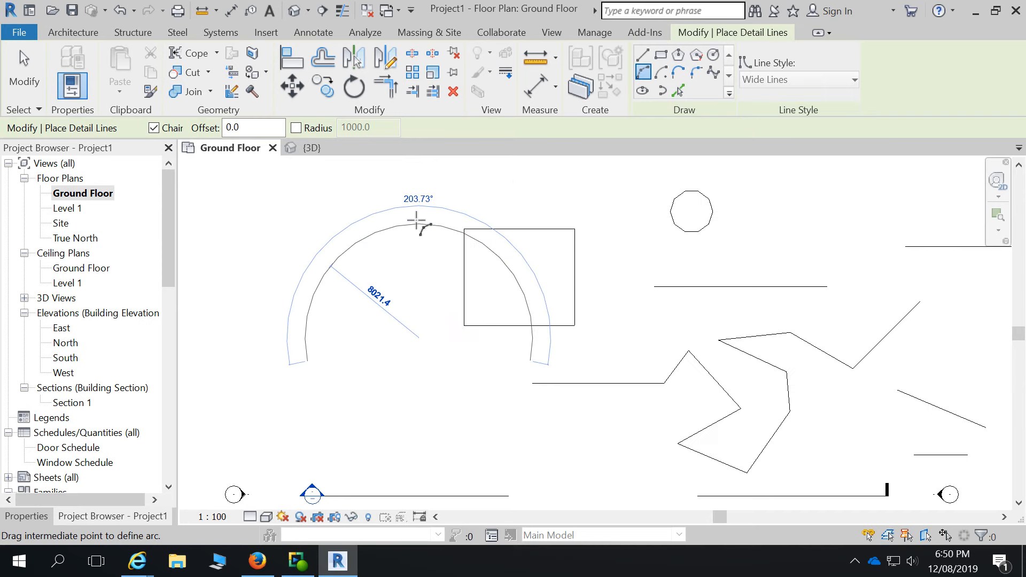
pyautogui.click(418, 258)
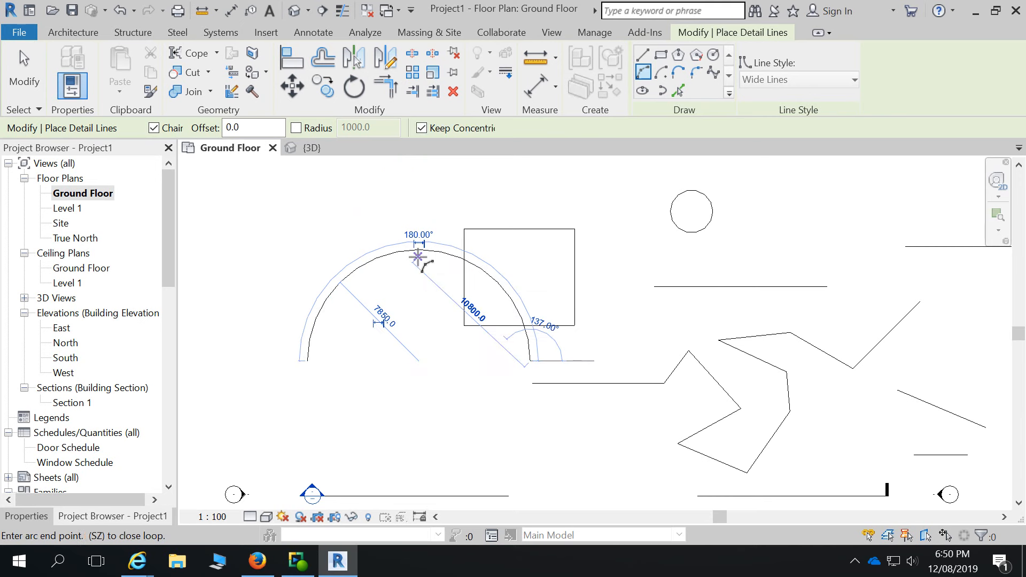
pyautogui.click(662, 74)
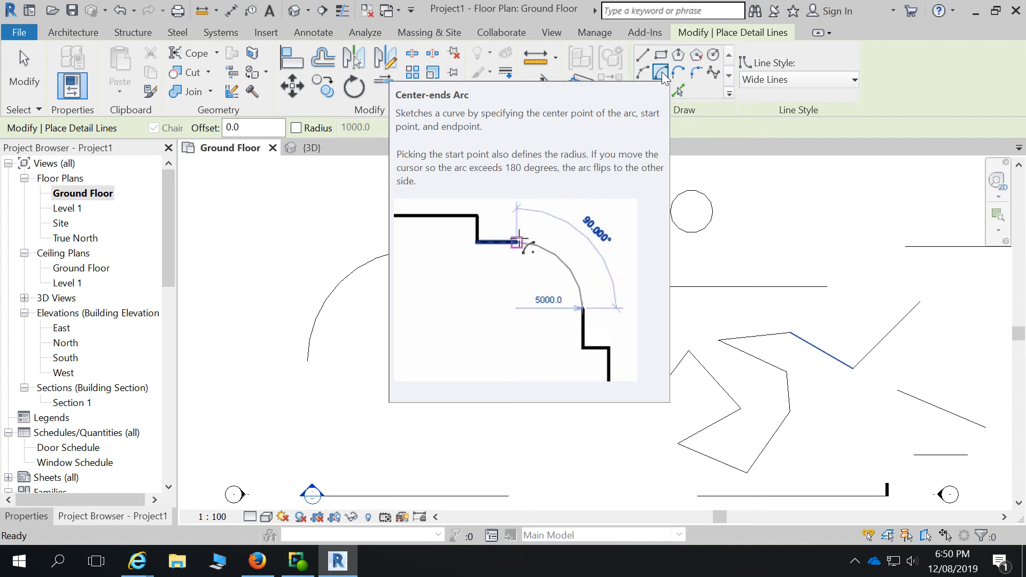
pyautogui.click(662, 74)
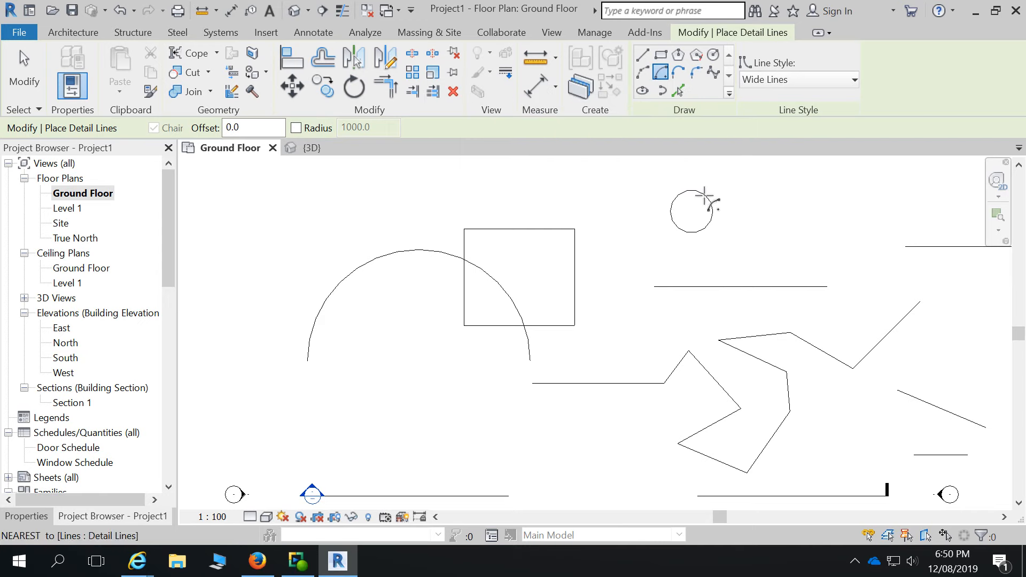
# - Draw a spline detail line running below the circle, over a hump and curling back toward the zigzag's end, and exit the command
pyautogui.click(728, 93)
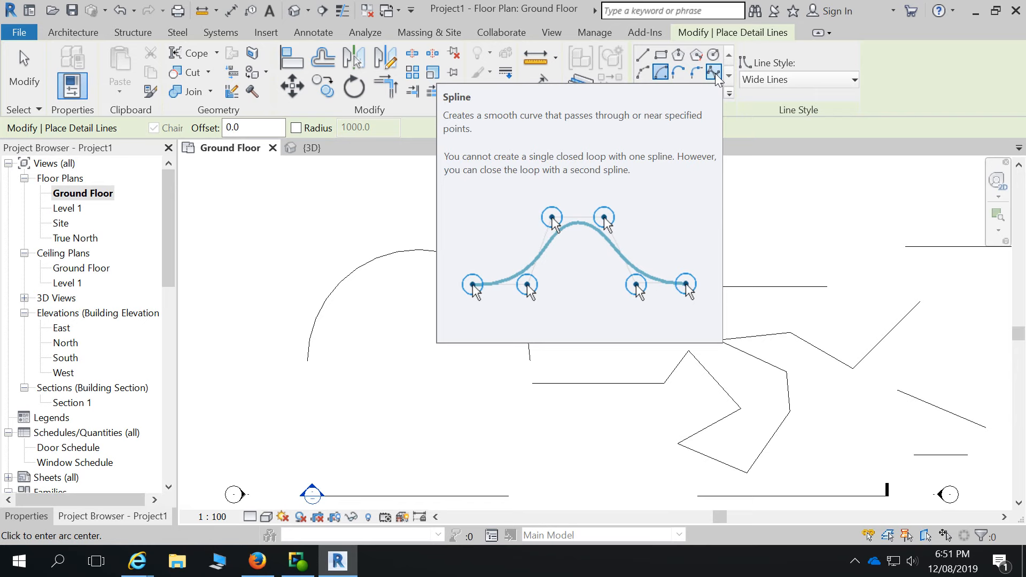
pyautogui.click(715, 73)
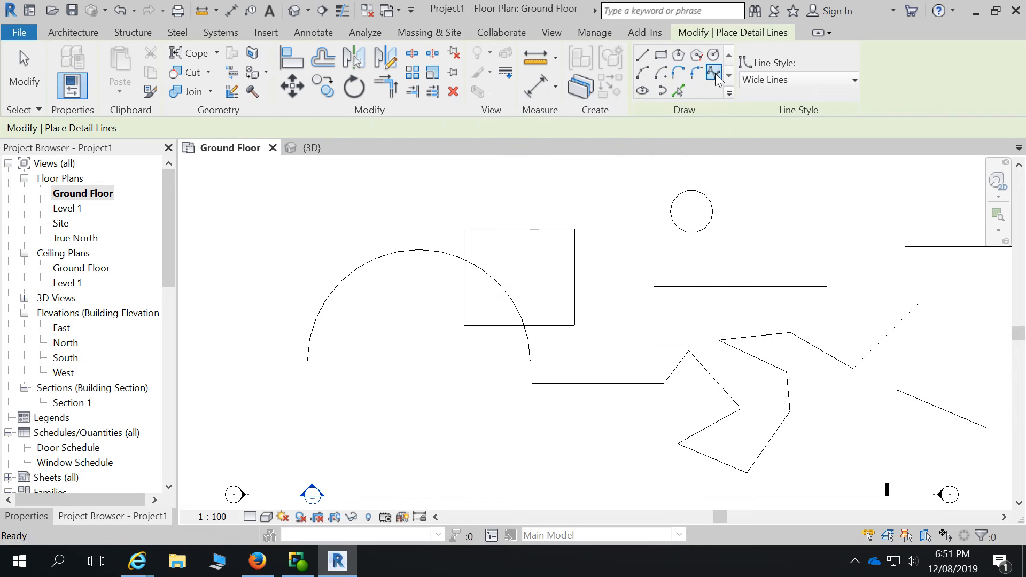
pyautogui.click(636, 256)
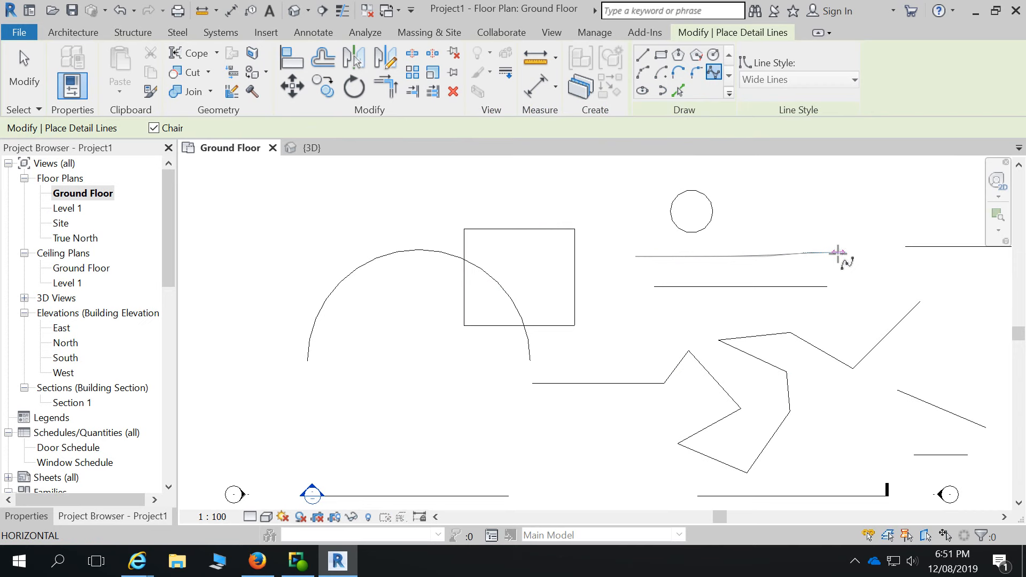
pyautogui.click(890, 215)
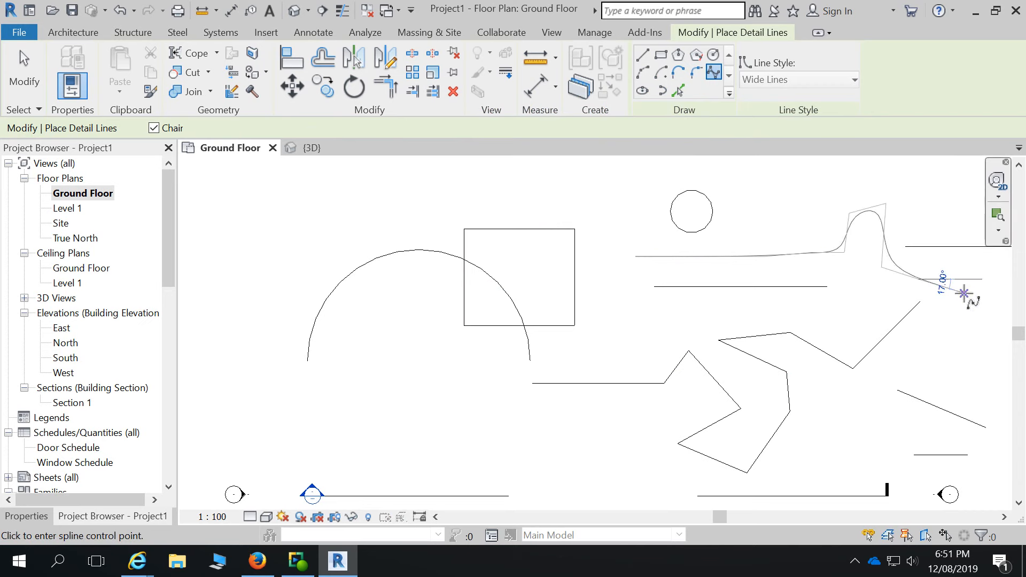
pyautogui.click(850, 321)
pyautogui.press('Escape')
pyautogui.press('Escape')
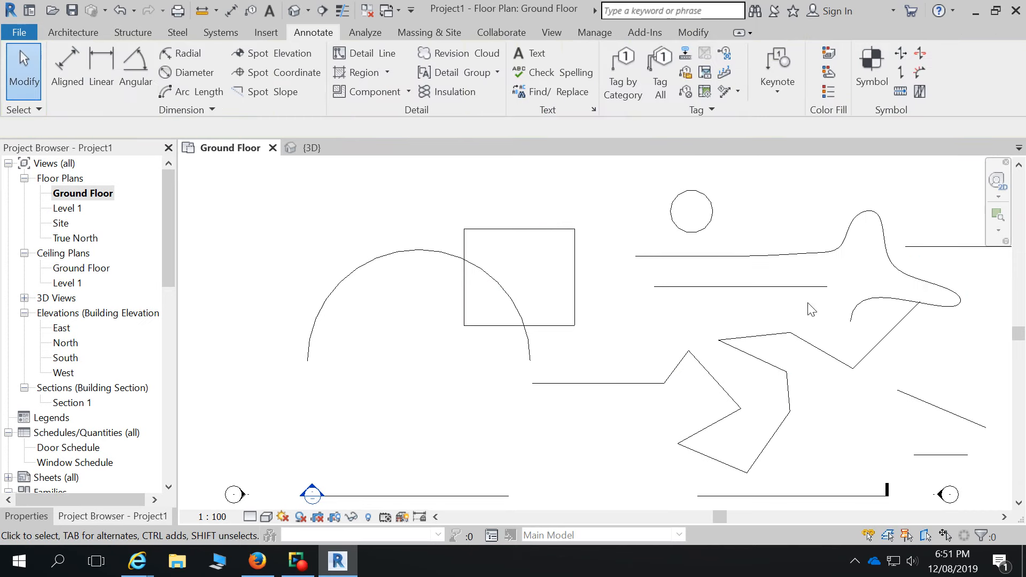
# - Reshape the spline by moving its control points, making its first stretch wavy and its hump wider and taller, and deselect it
pyautogui.click(797, 260)
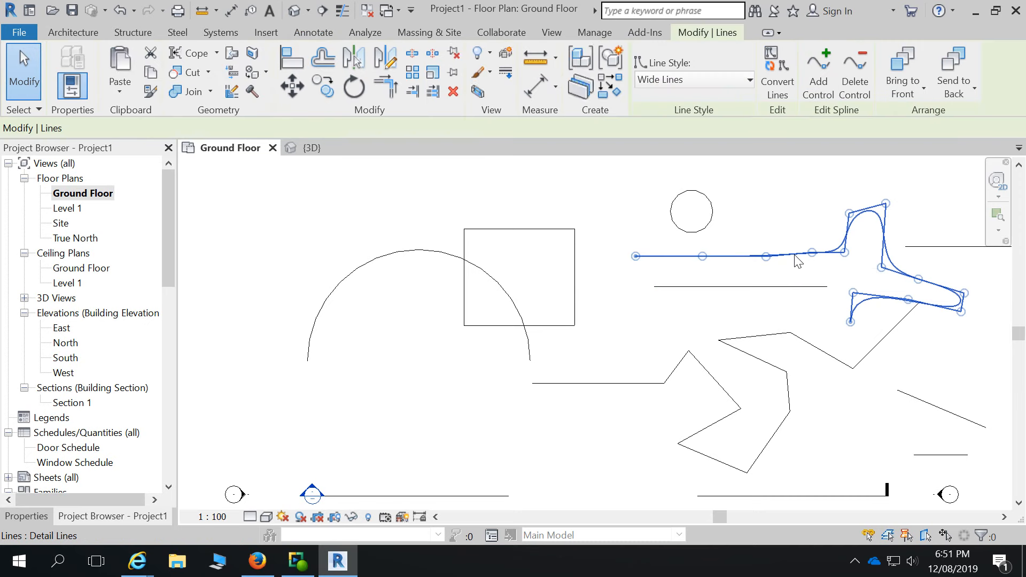
pyautogui.moveTo(702, 256); pyautogui.dragTo(697, 270)
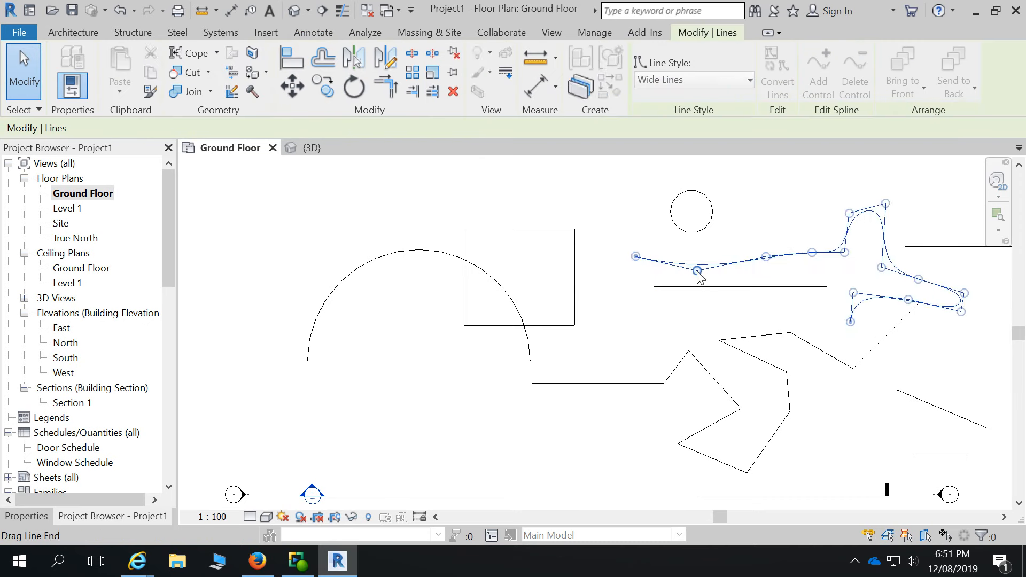
pyautogui.moveTo(767, 257); pyautogui.dragTo(764, 235)
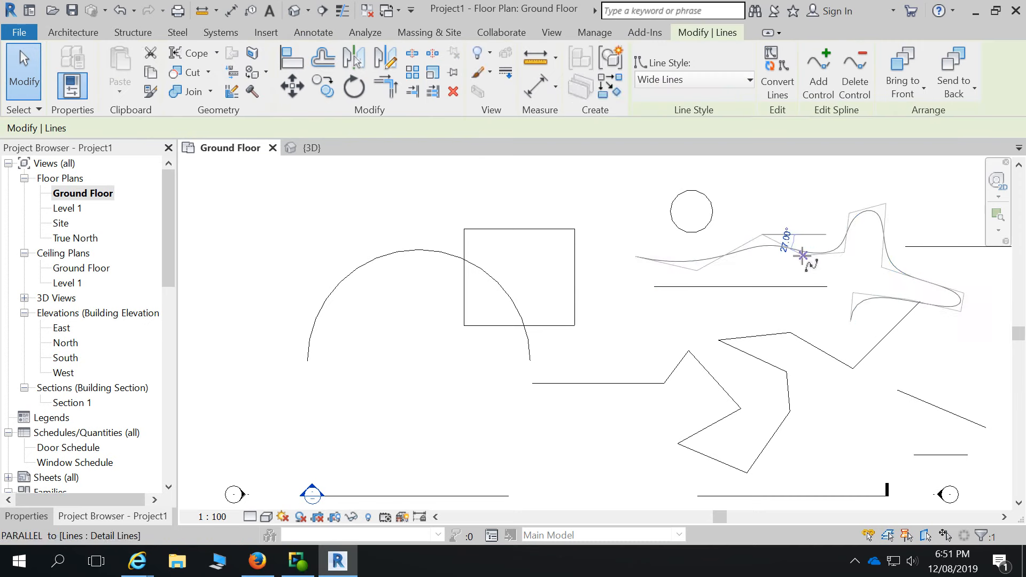
pyautogui.moveTo(849, 214); pyautogui.dragTo(814, 193)
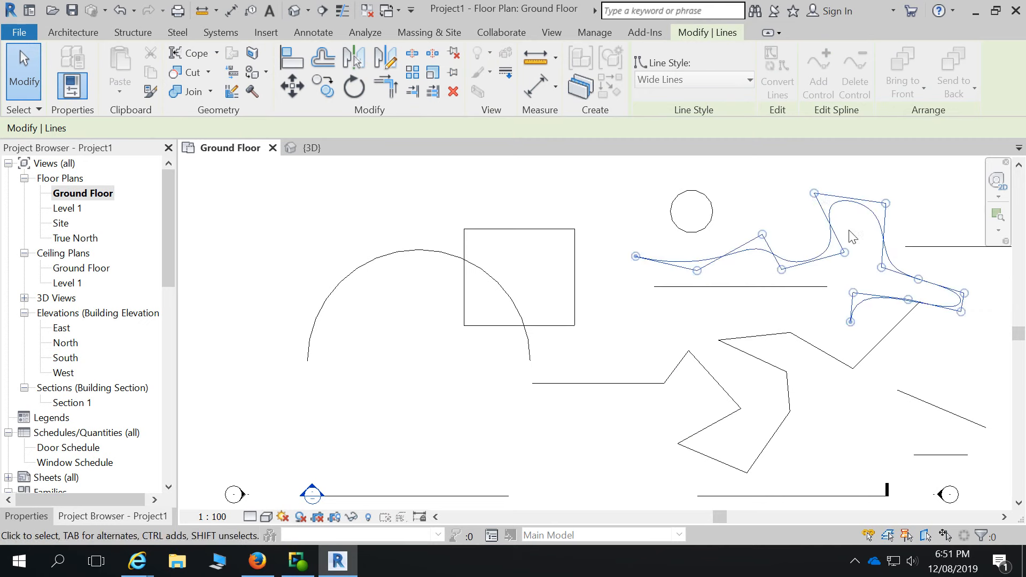
pyautogui.moveTo(885, 217); pyautogui.dragTo(902, 194)
pyautogui.moveTo(881, 267); pyautogui.dragTo(892, 253)
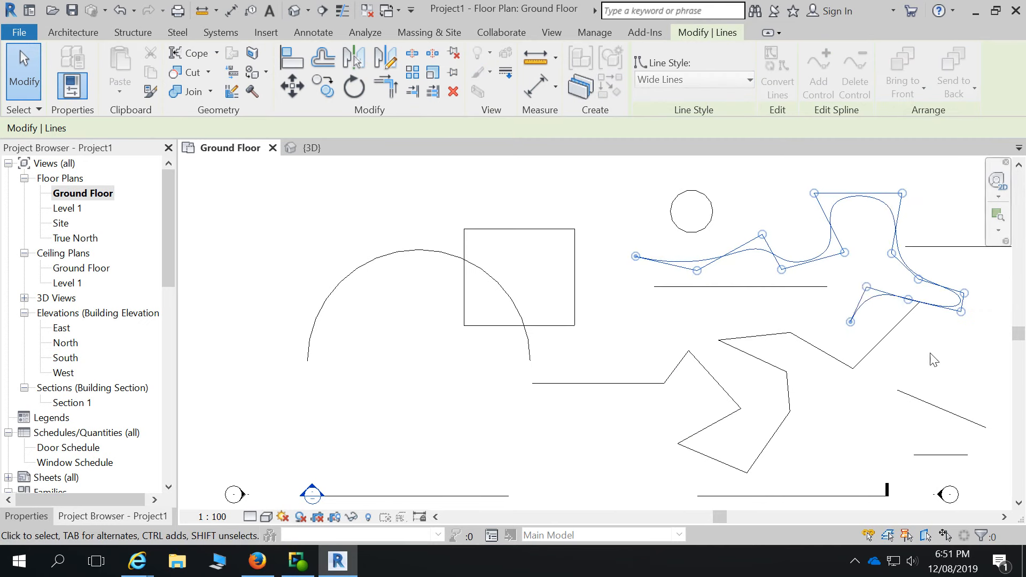
pyautogui.click(622, 315)
pyautogui.scroll(-2, 622, 314)
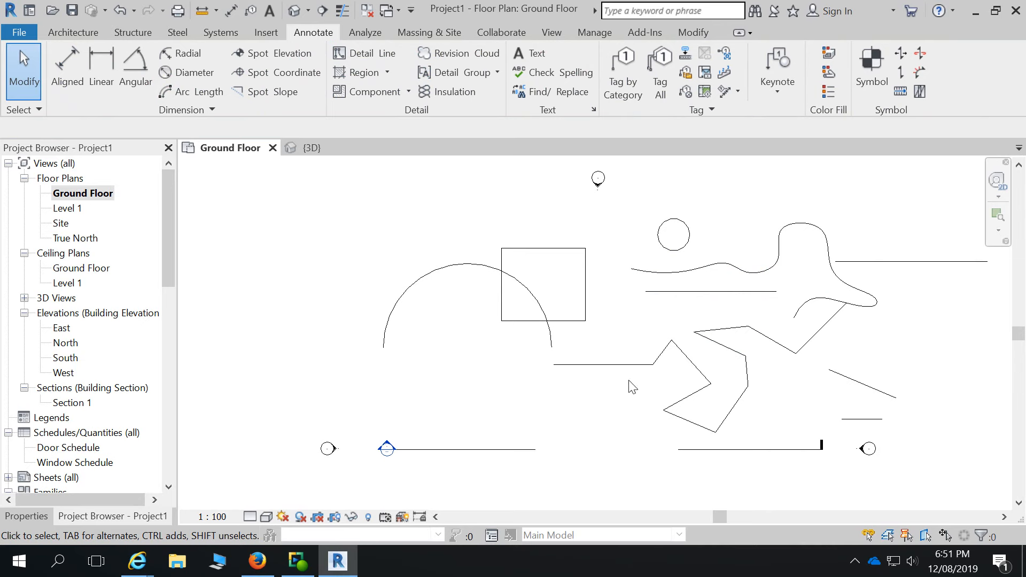
pyautogui.scroll(3, 780, 270)
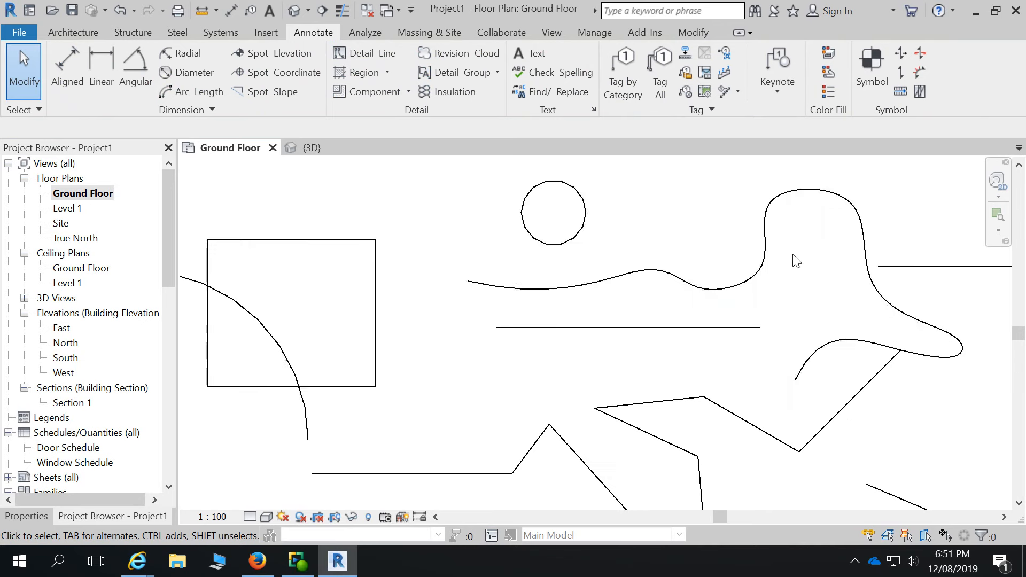
pyautogui.scroll(-2, 877, 288)
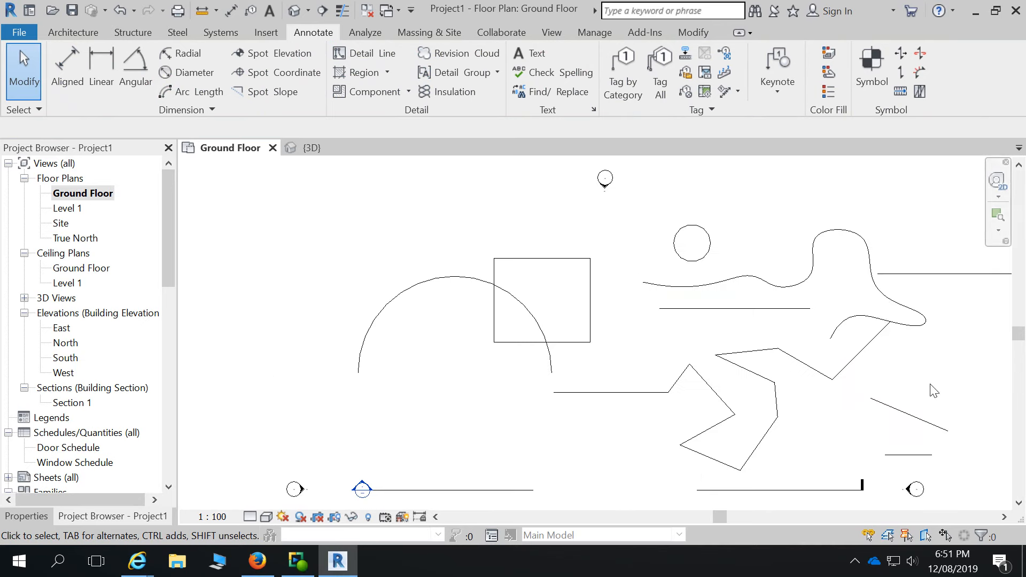
pyautogui.click(375, 54)
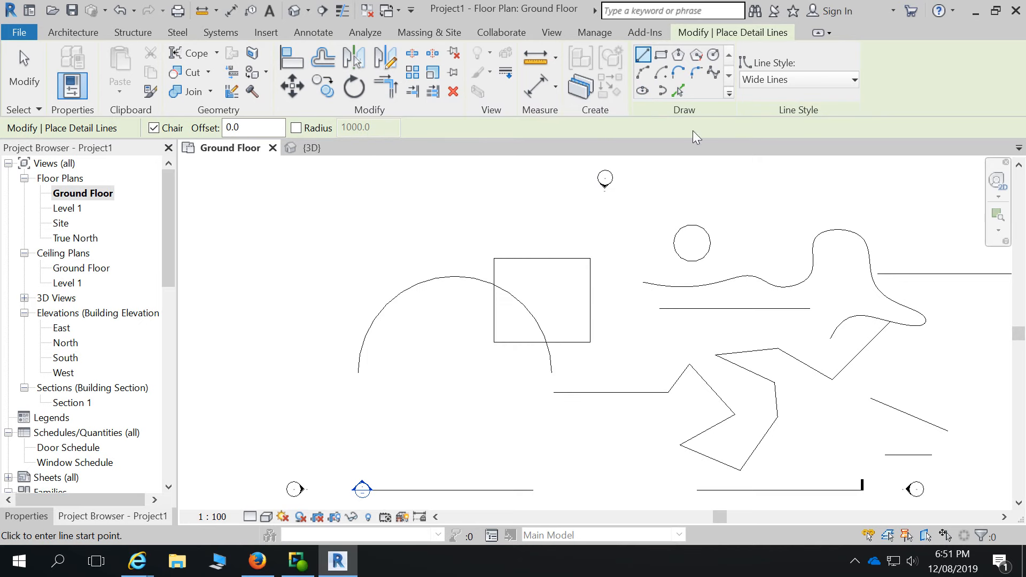
pyautogui.click(679, 90)
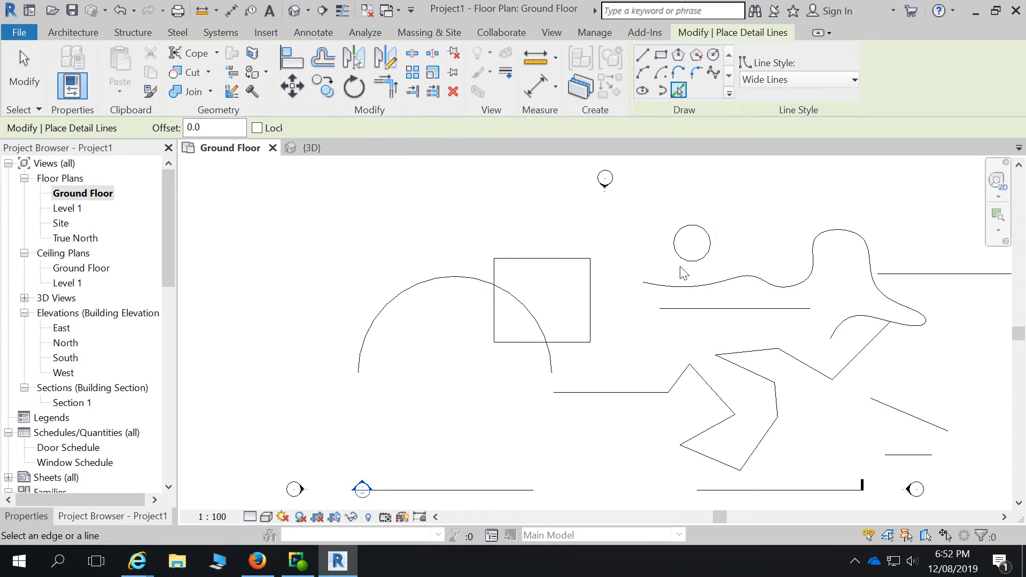
pyautogui.scroll(-3, 758, 247)
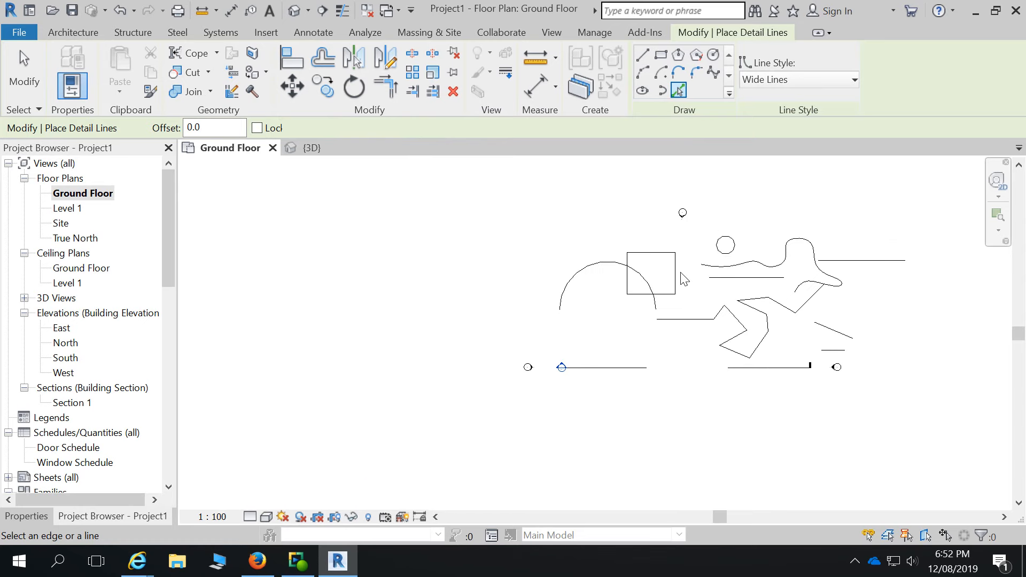
pyautogui.press('Escape')
pyautogui.press('Escape')
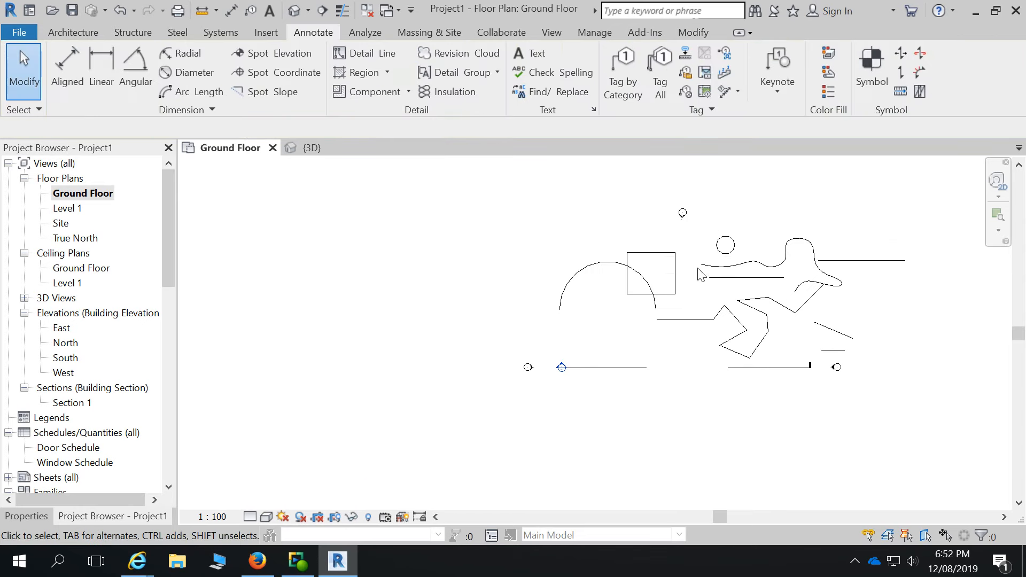
# - Start the Wall command in the Ground Floor plan
pyautogui.scroll(3, 684, 278)
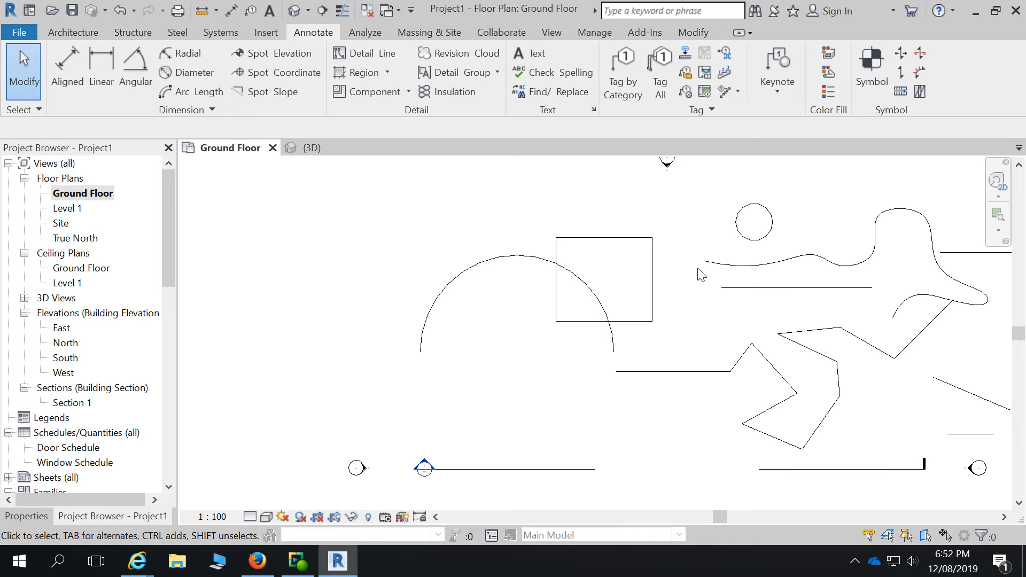
pyautogui.scroll(-2, 484, 273)
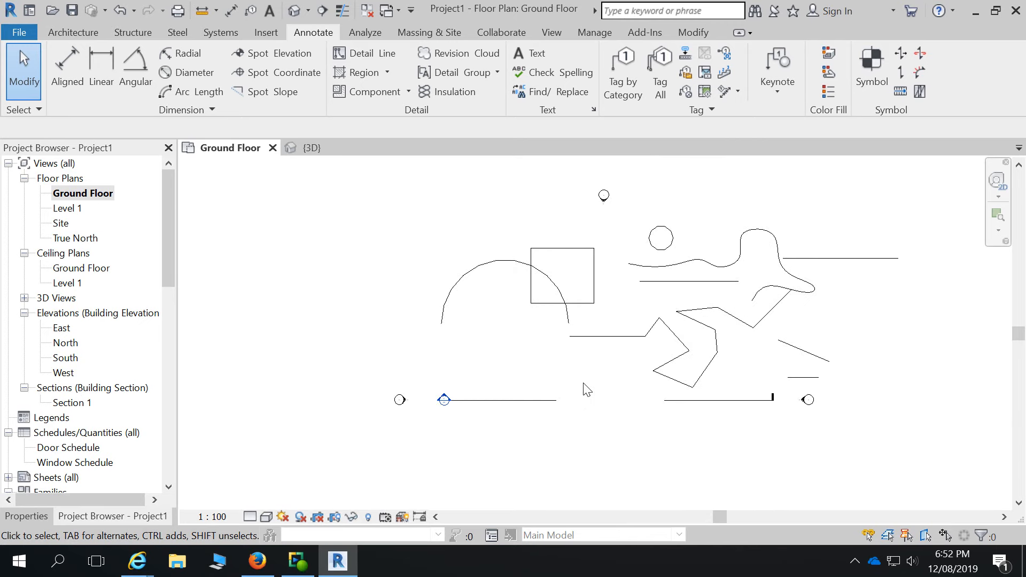
pyautogui.click(86, 34)
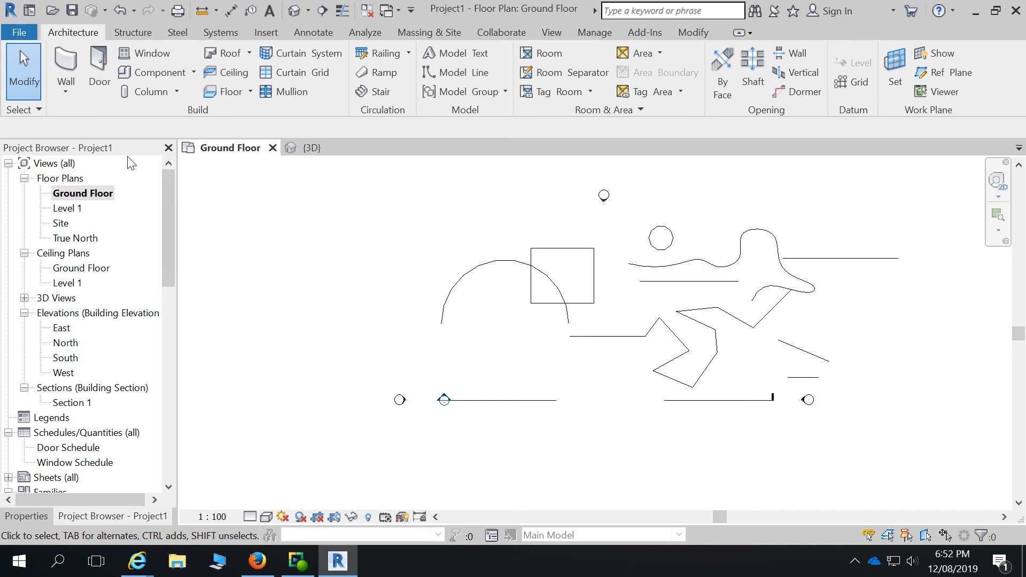
pyautogui.click(66, 93)
pyautogui.click(43, 118)
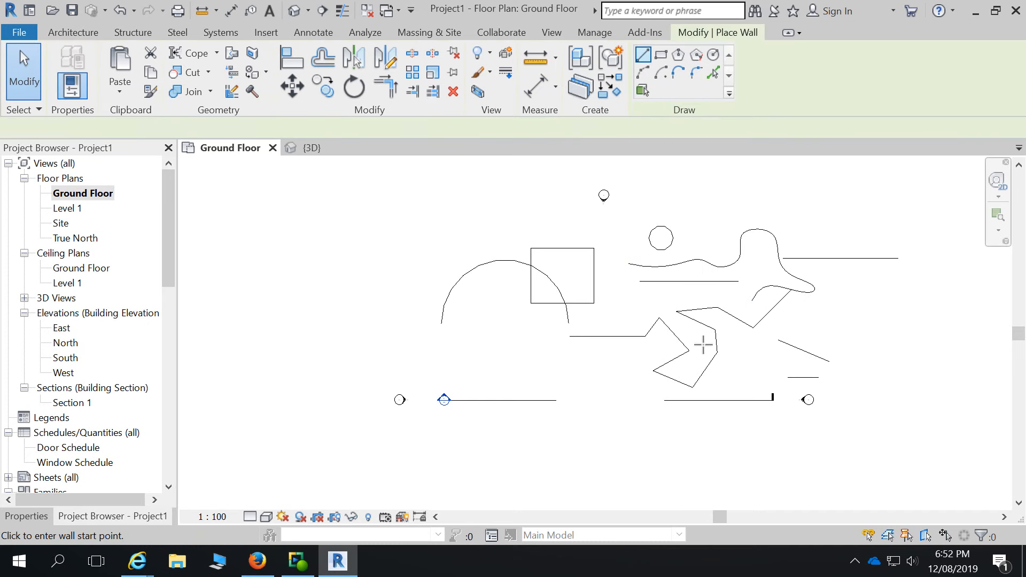
pyautogui.click(697, 281)
pyautogui.scroll(3, 737, 309)
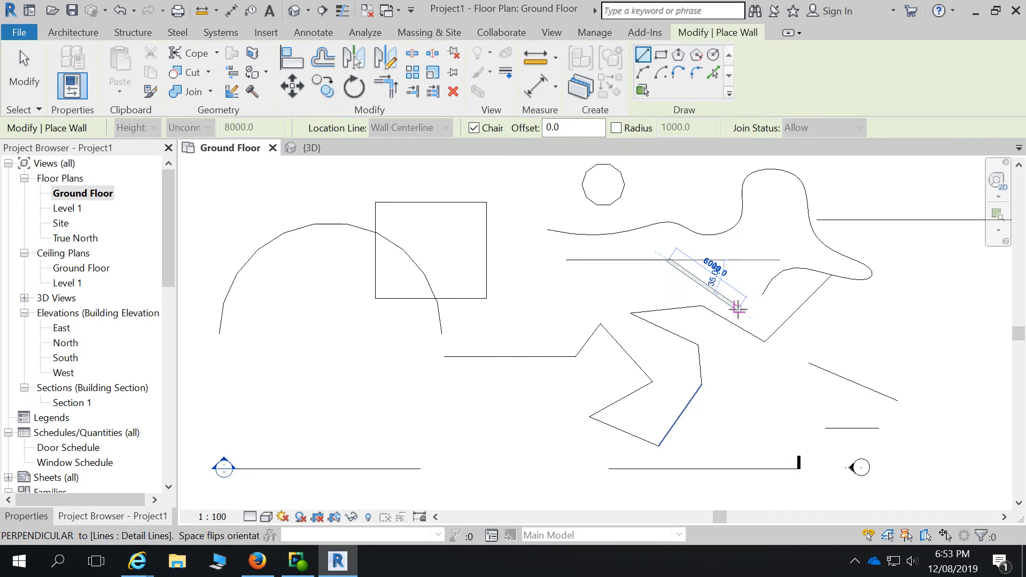
pyautogui.press('Escape')
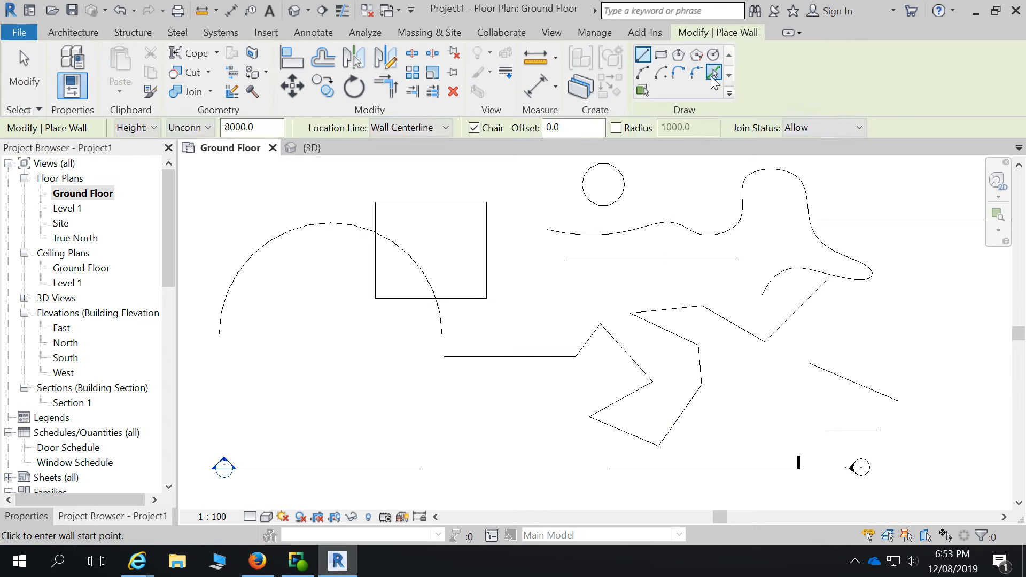
# - Create 8000 high walls by picking the horizontal detail line below the spline and the detail circle above it
pyautogui.click(714, 72)
pyautogui.click(636, 265)
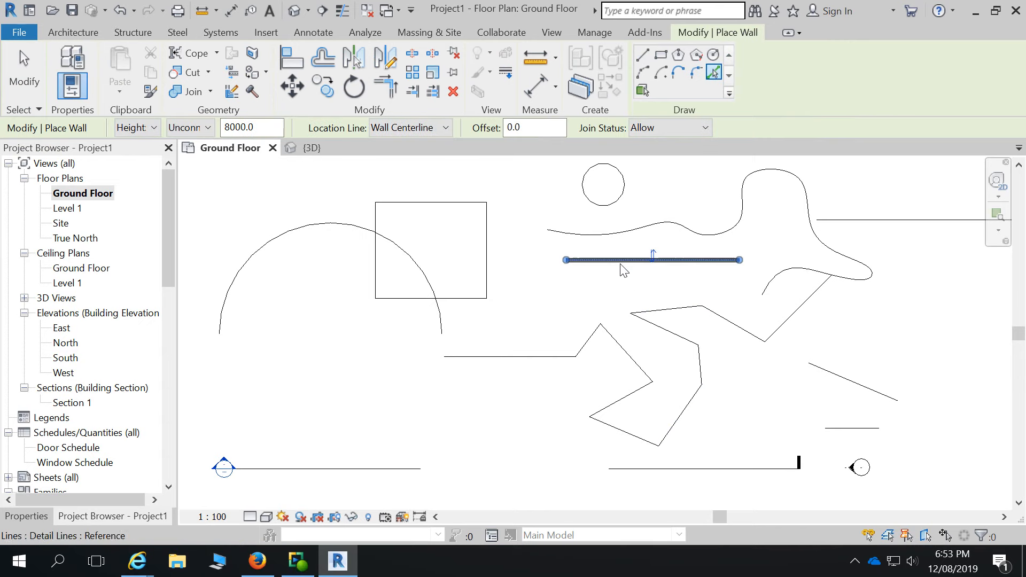
pyautogui.click(583, 185)
pyautogui.scroll(4, 602, 184)
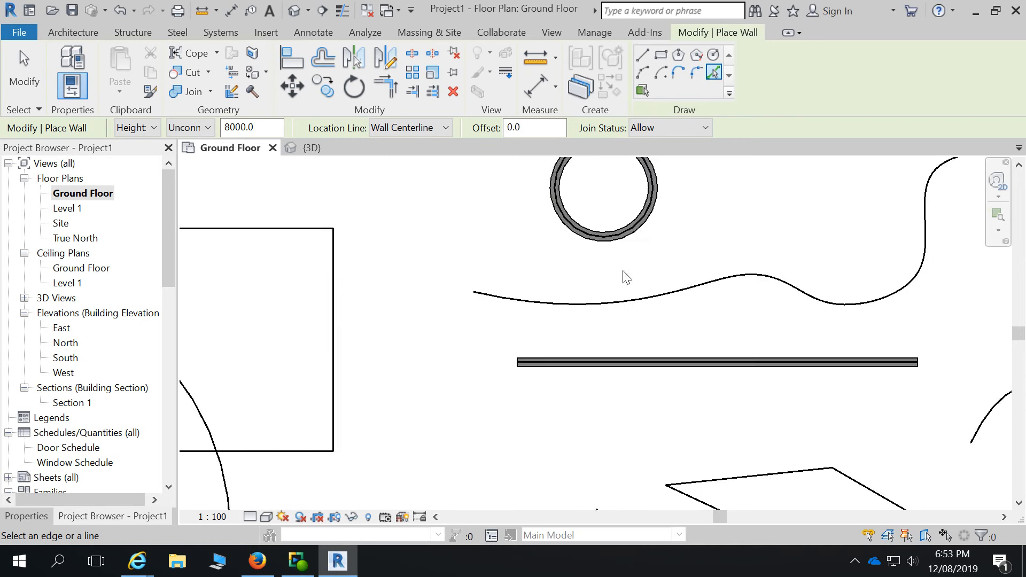
pyautogui.scroll(-2, 626, 276)
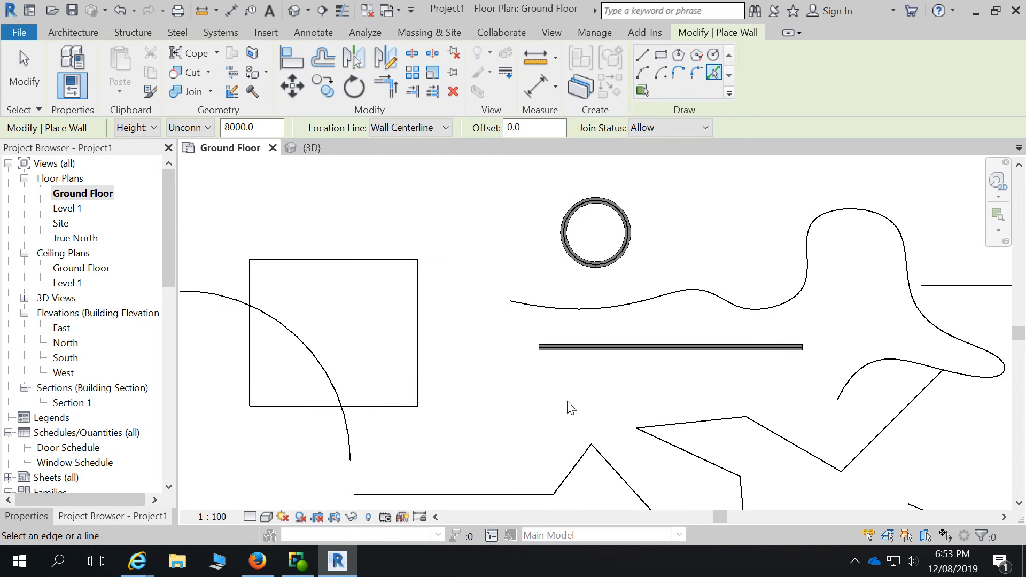
# - Open the default 3D view and orbit around the straight and circular walls
pyautogui.click(293, 10)
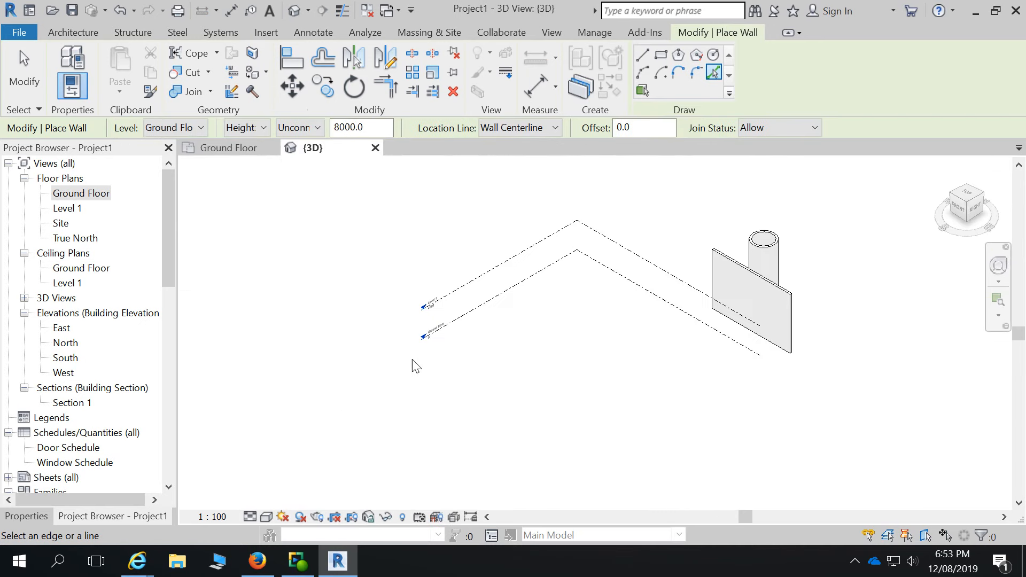
pyautogui.scroll(2, 871, 326)
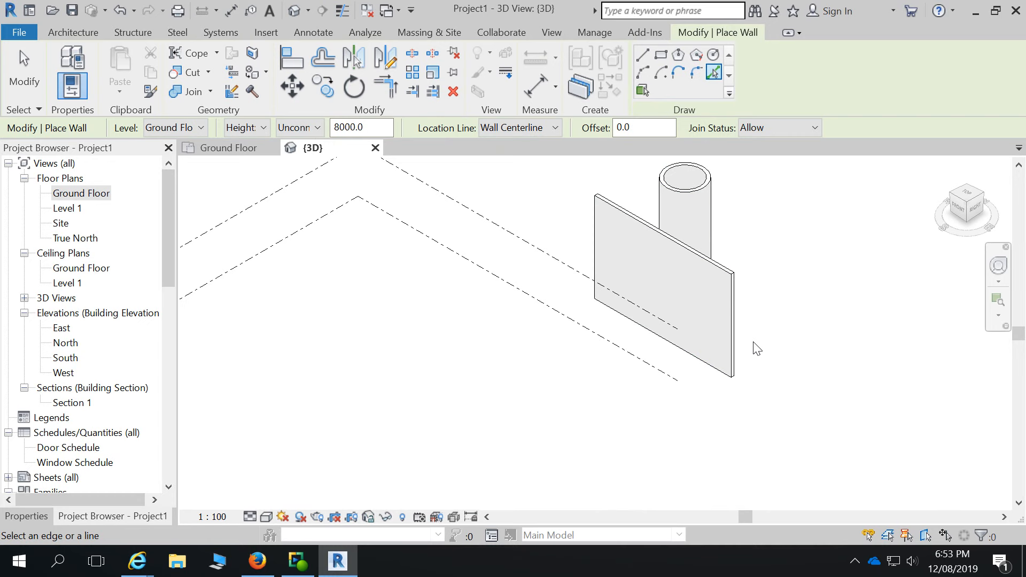
pyautogui.scroll(-2, 819, 375)
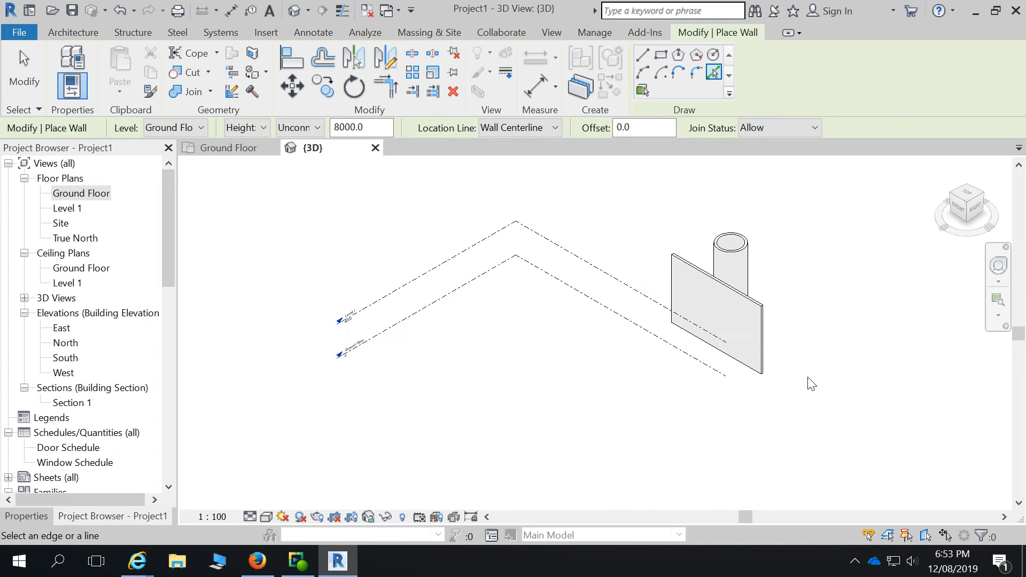
pyautogui.keyDown('shift'); pyautogui.moveTo(737, 437); pyautogui.dragTo(685, 440, button='middle'); pyautogui.keyUp('shift')
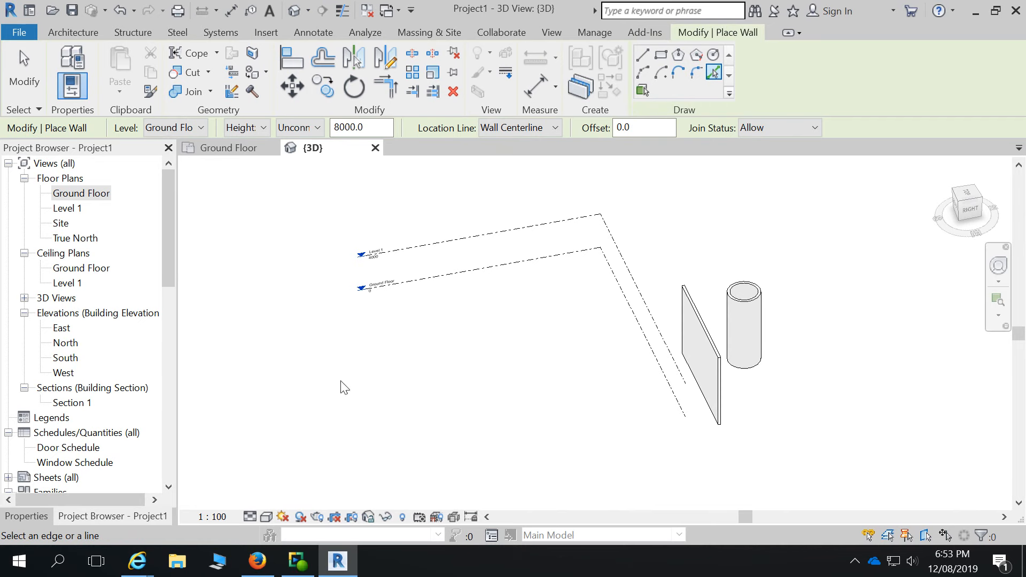
# - Reopen the Ground Floor plan and examine the two walls among the remaining detail lines
pyautogui.doubleClick(95, 196)
pyautogui.scroll(-2, 530, 272)
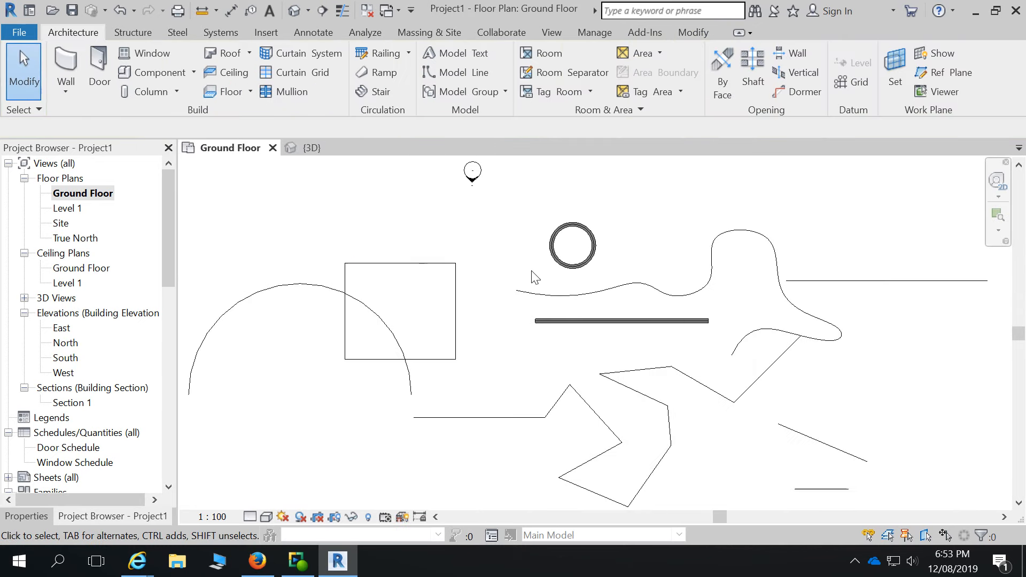
pyautogui.scroll(4, 577, 251)
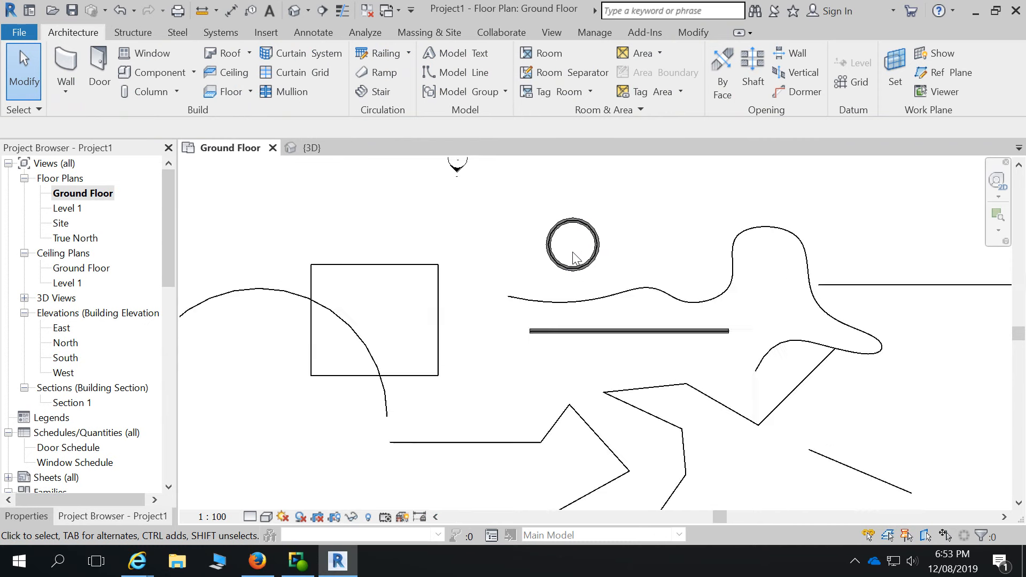
pyautogui.scroll(-4, 585, 252)
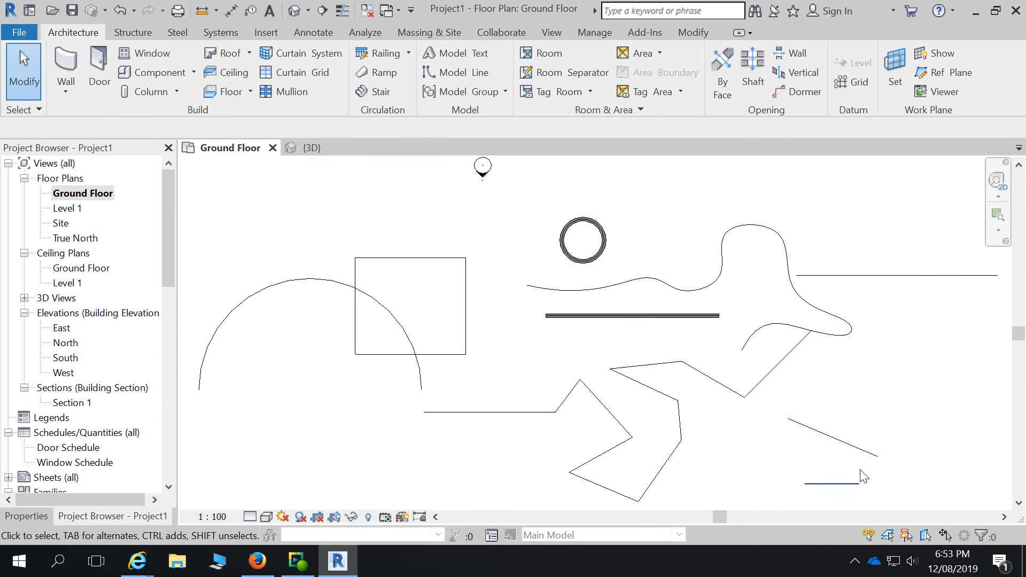
pyautogui.scroll(-3, 645, 342)
pyautogui.scroll(1, 656, 265)
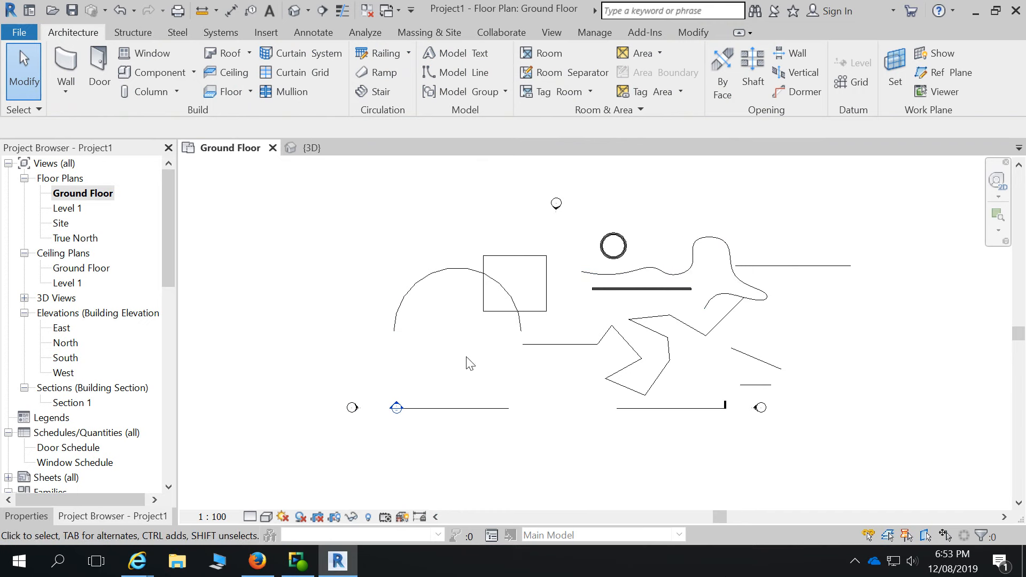
pyautogui.scroll(1, 437, 332)
pyautogui.scroll(-4, 438, 332)
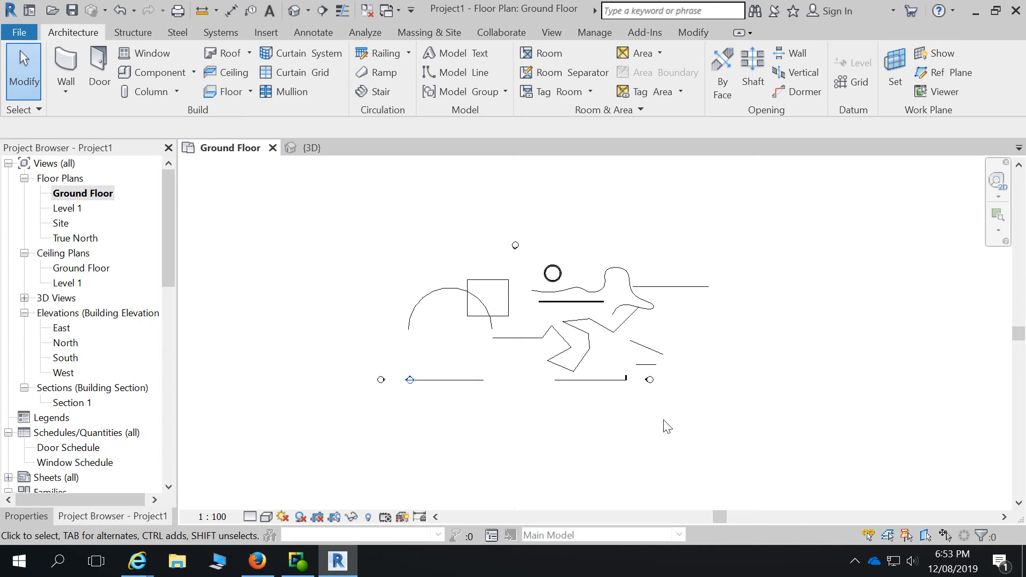
pyautogui.scroll(3, 509, 275)
pyautogui.scroll(-3, 508, 275)
# - Window-select all drawn shapes, the section and the three upper elevation marks, and clear the selection
pyautogui.moveTo(333, 172)
pyautogui.mouseDown()
pyautogui.moveTo(377, 223)
pyautogui.moveTo(627, 376)
pyautogui.moveTo(694, 457)
pyautogui.moveTo(674, 447)
pyautogui.moveTo(450, 277)
pyautogui.moveTo(776, 439)
pyautogui.mouseUp()
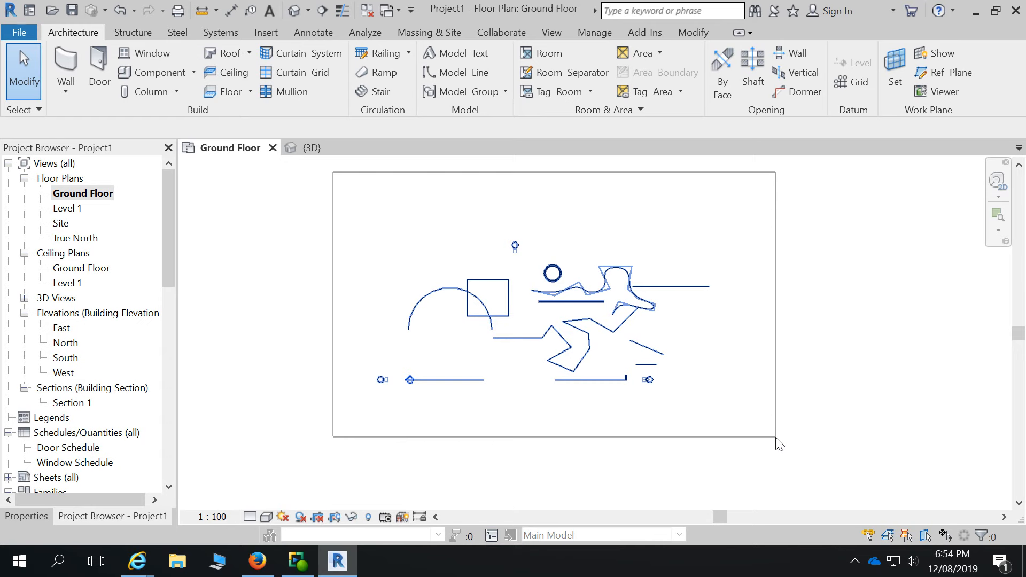
pyautogui.moveTo(777, 439); pyautogui.dragTo(775, 441)
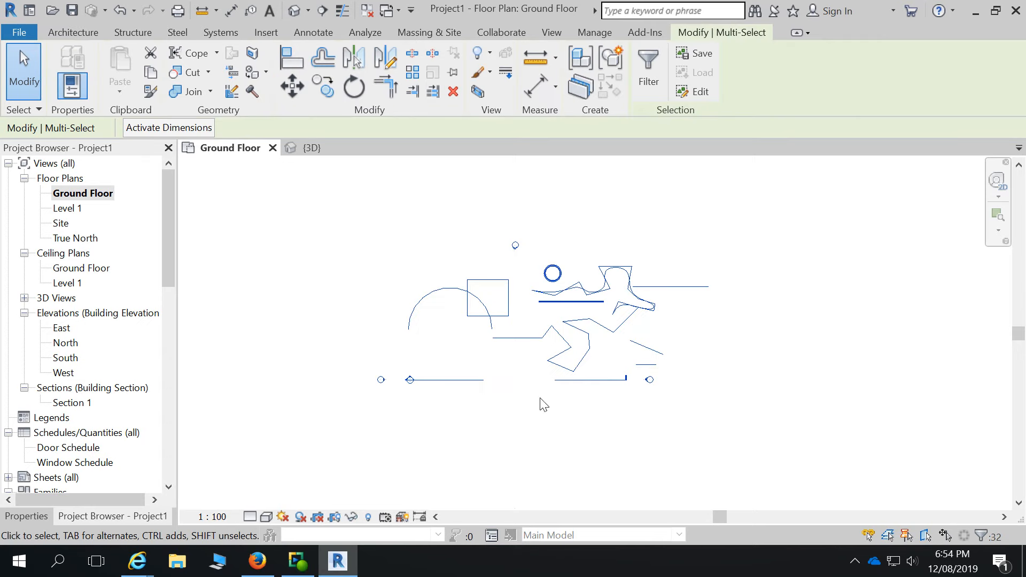
pyautogui.scroll(2, 543, 405)
pyautogui.scroll(-4, 618, 362)
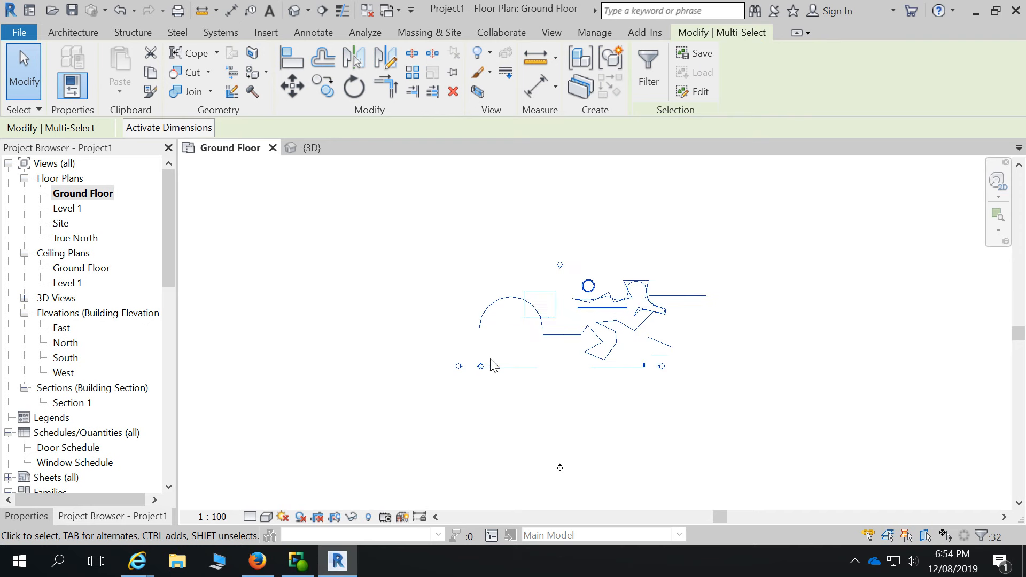
pyautogui.scroll(2, 561, 270)
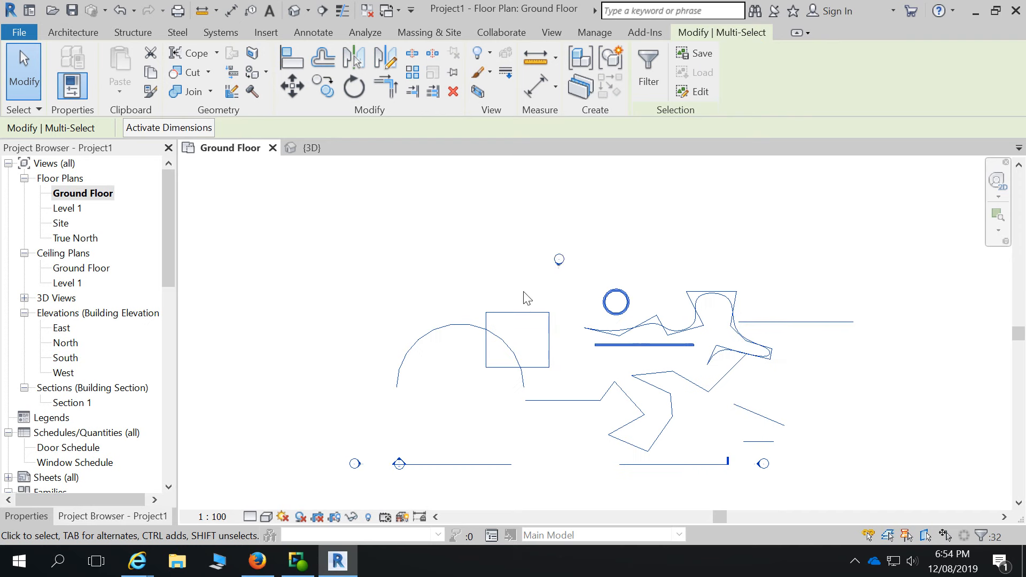
pyautogui.click(474, 290)
# - Select the drawn shapes once with an enclosing window and once with a crossing window, clearing the selection each time
pyautogui.scroll(-2, 305, 220)
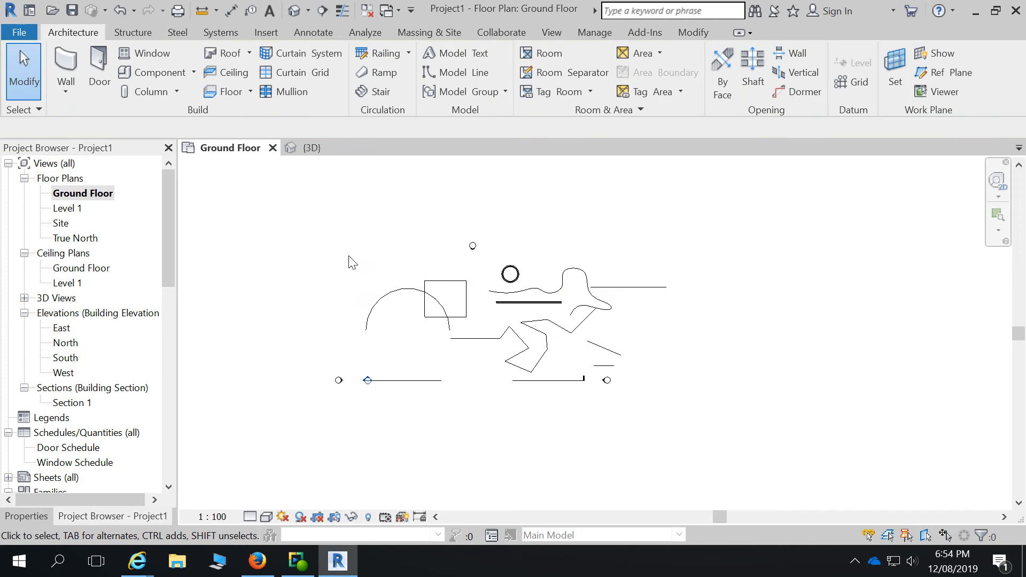
pyautogui.moveTo(334, 230); pyautogui.dragTo(679, 422)
pyautogui.click(612, 415)
pyautogui.moveTo(693, 258); pyautogui.dragTo(332, 371)
pyautogui.click(442, 474)
# - Select the shapes, walls, section and three upper elevation marks again with an enclosing window
pyautogui.moveTo(323, 227); pyautogui.dragTo(771, 483)
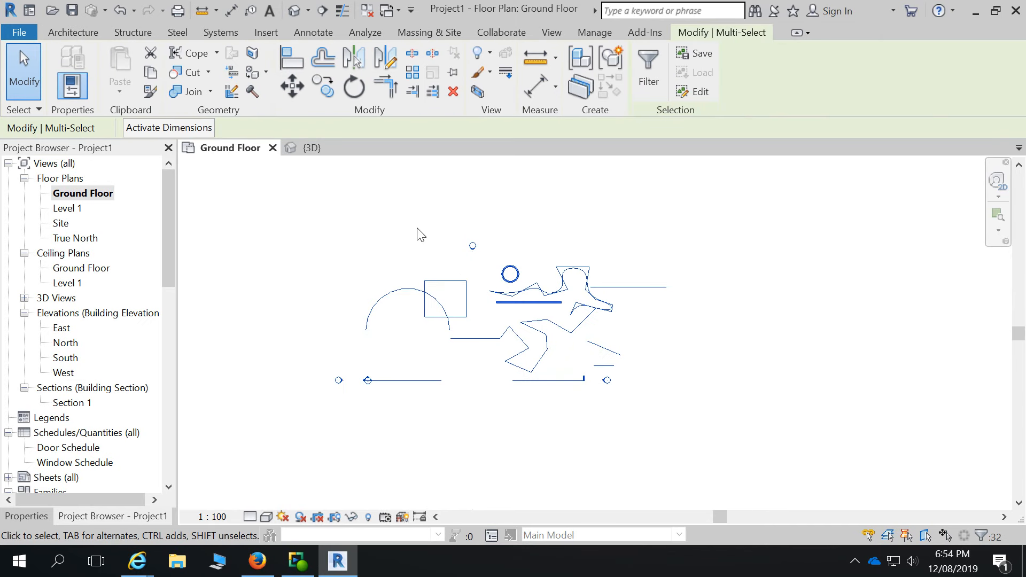
pyautogui.scroll(3, 476, 297)
pyautogui.scroll(-3, 465, 179)
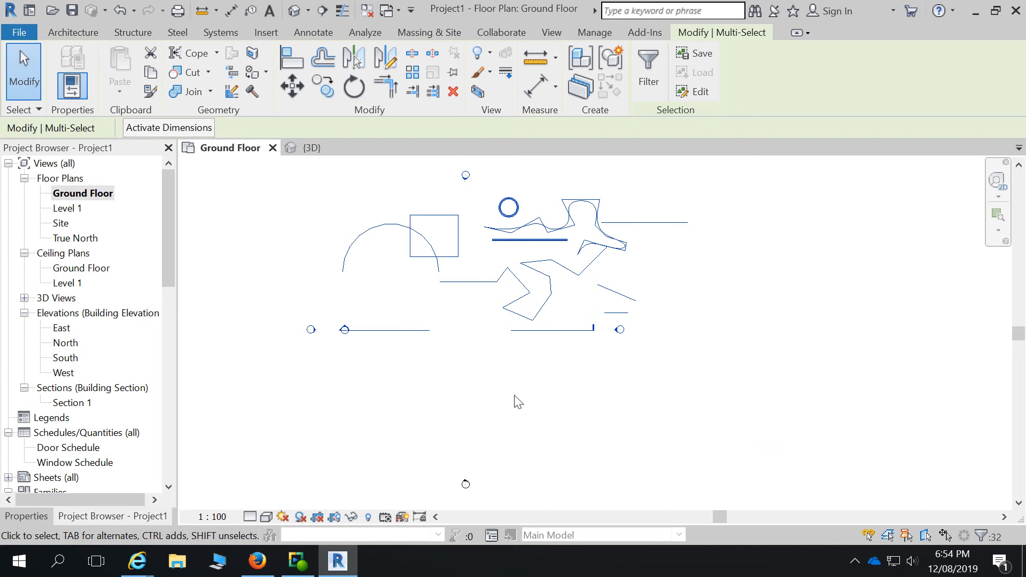
pyautogui.scroll(-1, 520, 398)
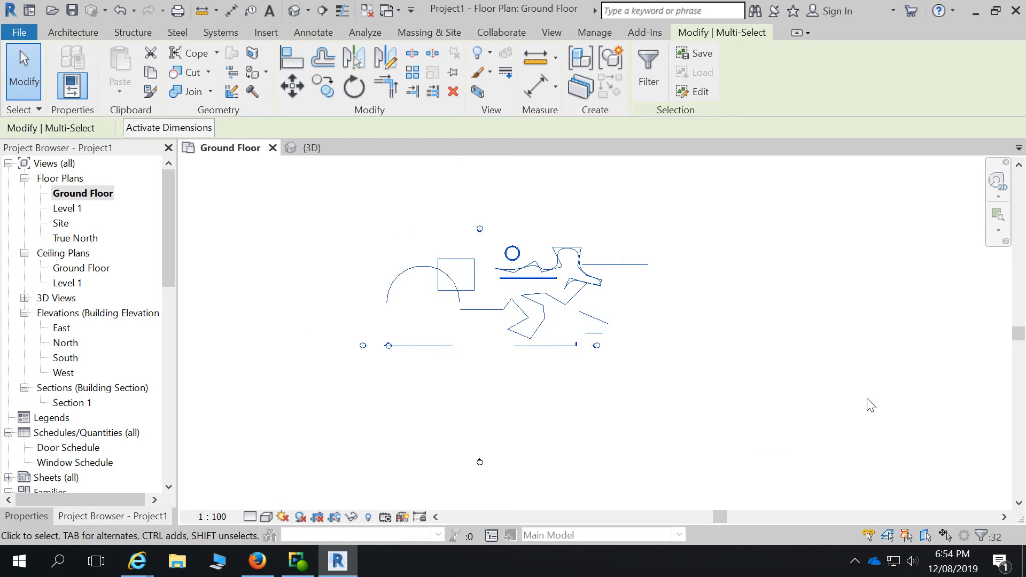
pyautogui.scroll(2, 465, 229)
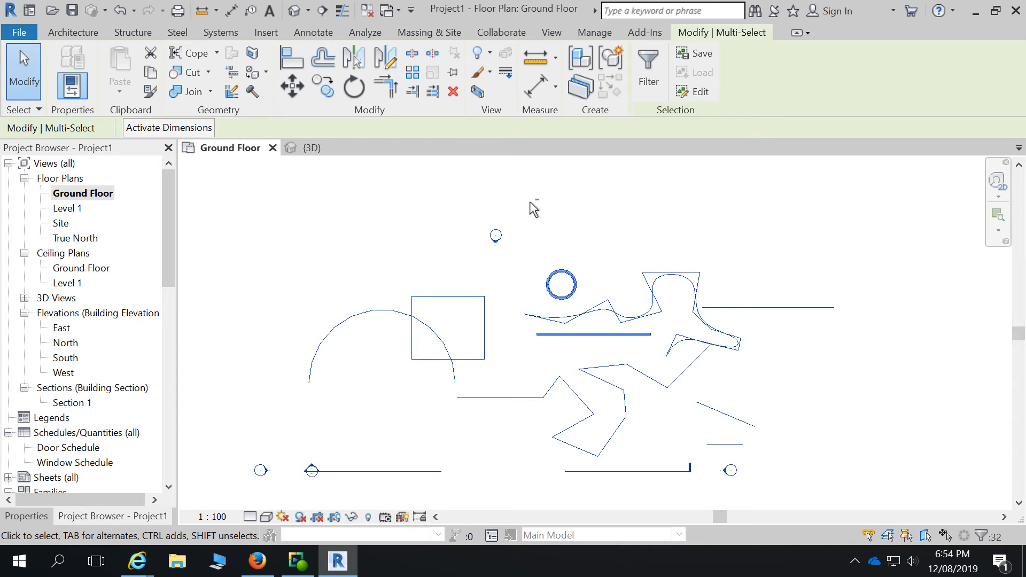
# - Remove the elevation mark above the shapes from the selection and add it back, clearing the selection at the end
pyautogui.moveTo(460, 206); pyautogui.dragTo(532, 268)
pyautogui.keyDown('ctrl'); pyautogui.moveTo(449, 202); pyautogui.dragTo(531, 276); pyautogui.keyUp('ctrl')
pyautogui.click(598, 222)
# - Select the shapes with a crossing window, remove the section line and its neighbouring elevation marks from the selection, and clear it
pyautogui.scroll(-2, 596, 219)
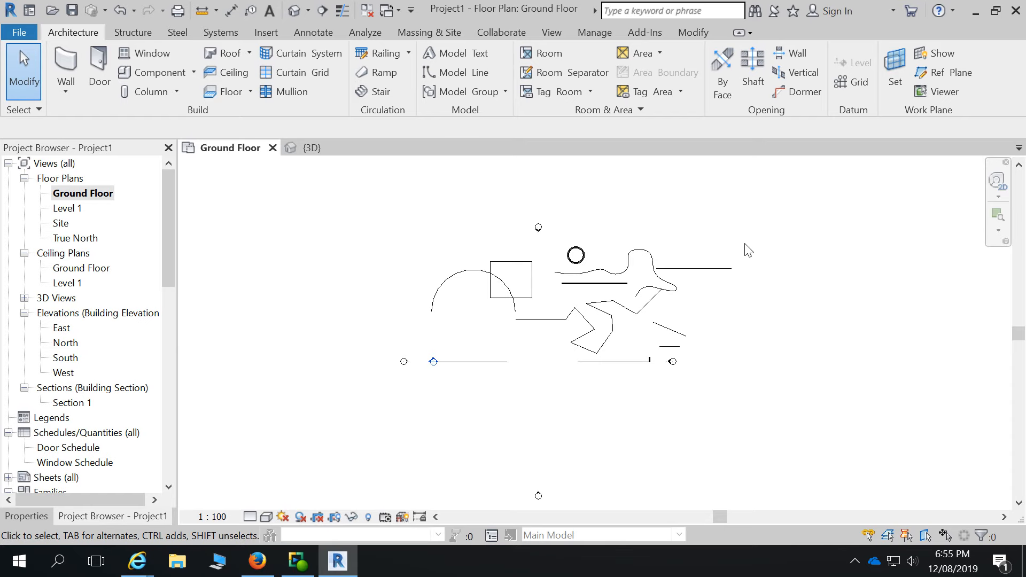
pyautogui.moveTo(744, 243); pyautogui.dragTo(689, 278)
pyautogui.moveTo(650, 287)
pyautogui.mouseDown()
pyautogui.moveTo(545, 294)
pyautogui.moveTo(449, 328)
pyautogui.moveTo(389, 375)
pyautogui.mouseUp()
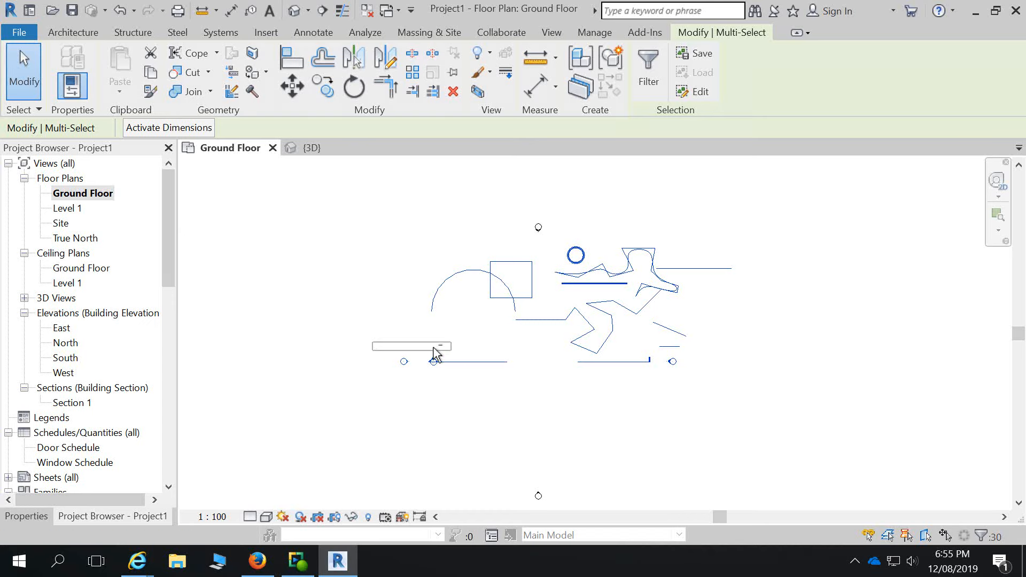
pyautogui.moveTo(373, 343)
pyautogui.keyDown('shift'); pyautogui.mouseDown()
pyautogui.moveTo(710, 389)
pyautogui.moveTo(718, 401)
pyautogui.mouseUp(); pyautogui.keyUp('shift')
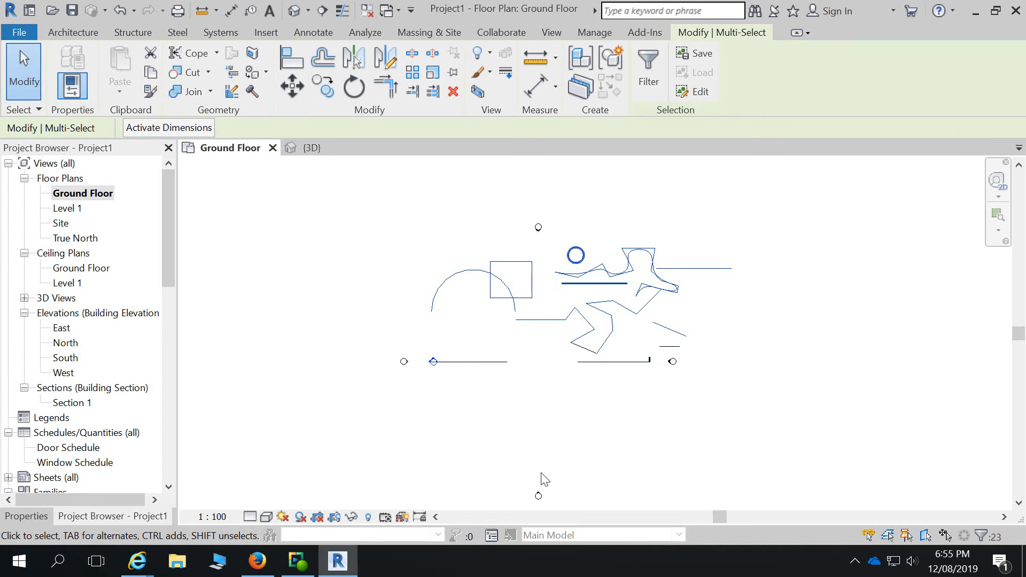
pyautogui.scroll(2, 545, 305)
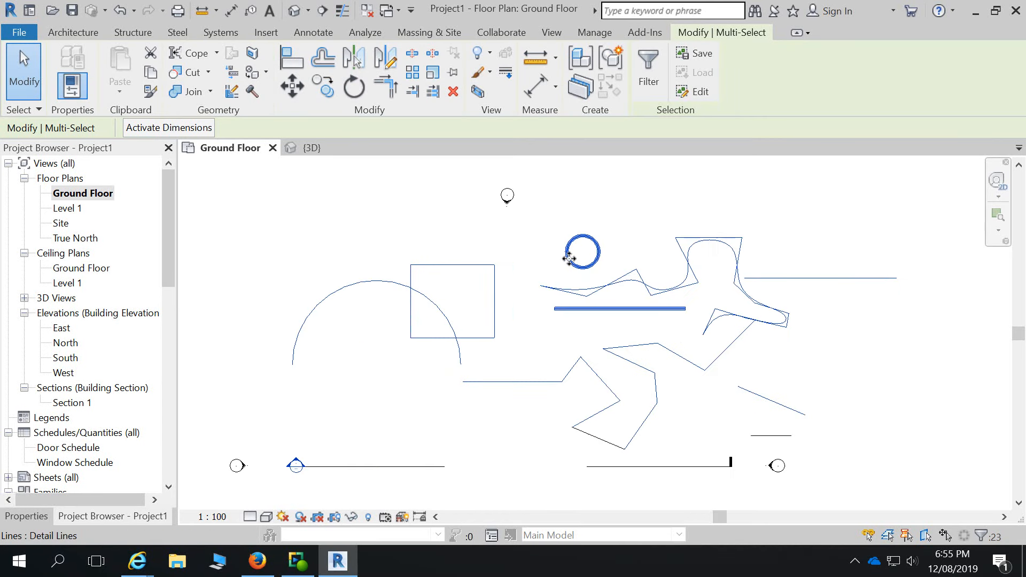
pyautogui.click(524, 292)
# - Window-select everything in the plan including the lowest elevation mark, and clear the selection
pyautogui.scroll(-2, 524, 291)
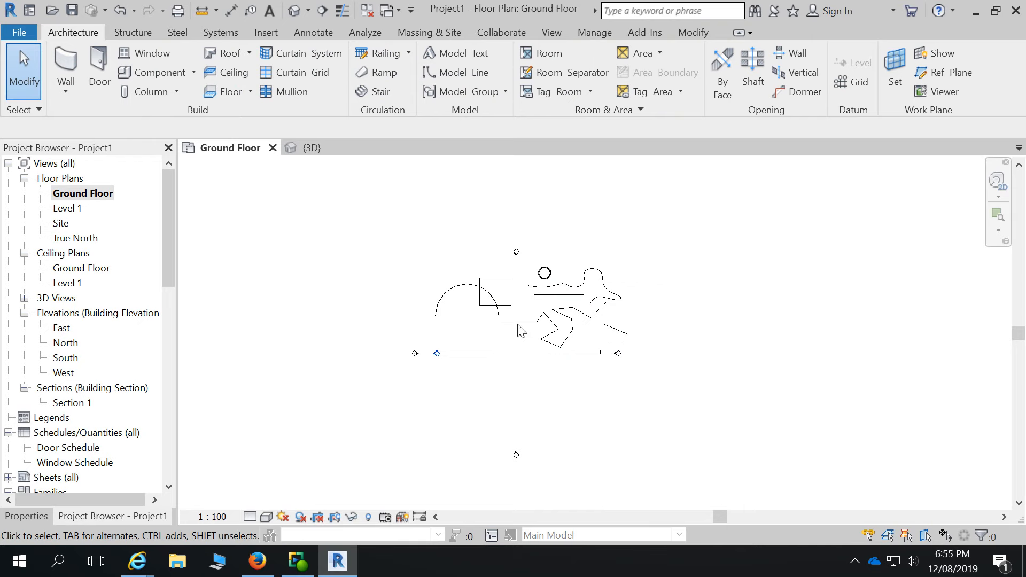
pyautogui.scroll(-1, 925, 301)
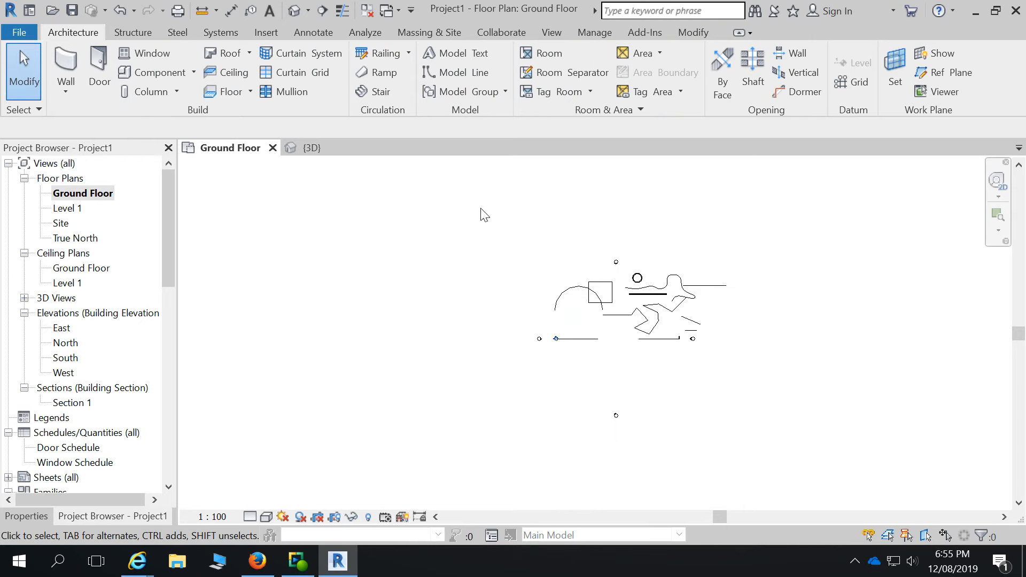
pyautogui.moveTo(481, 208); pyautogui.dragTo(810, 474)
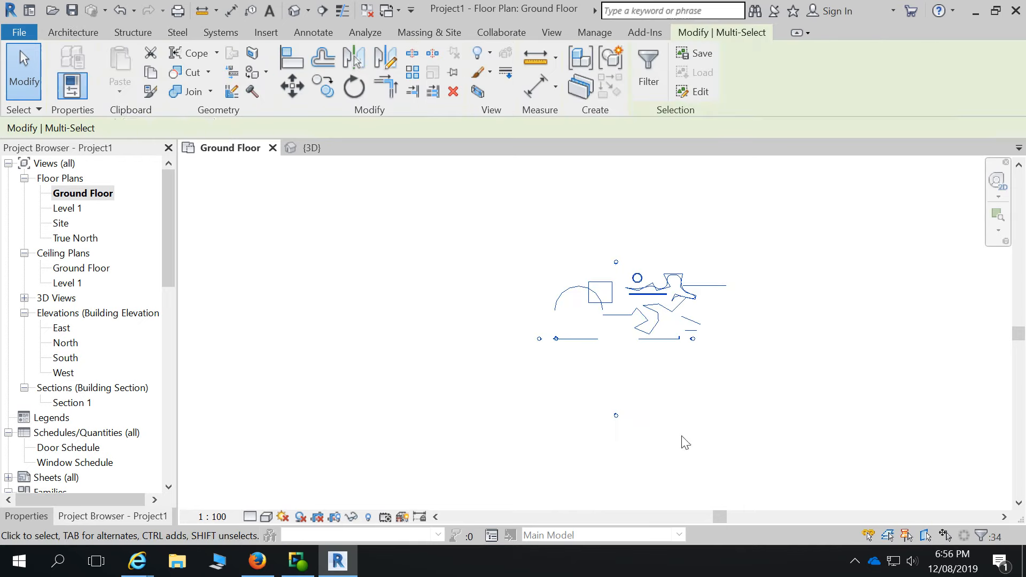
pyautogui.scroll(-1, 343, 314)
pyautogui.scroll(1, 636, 407)
pyautogui.click(446, 234)
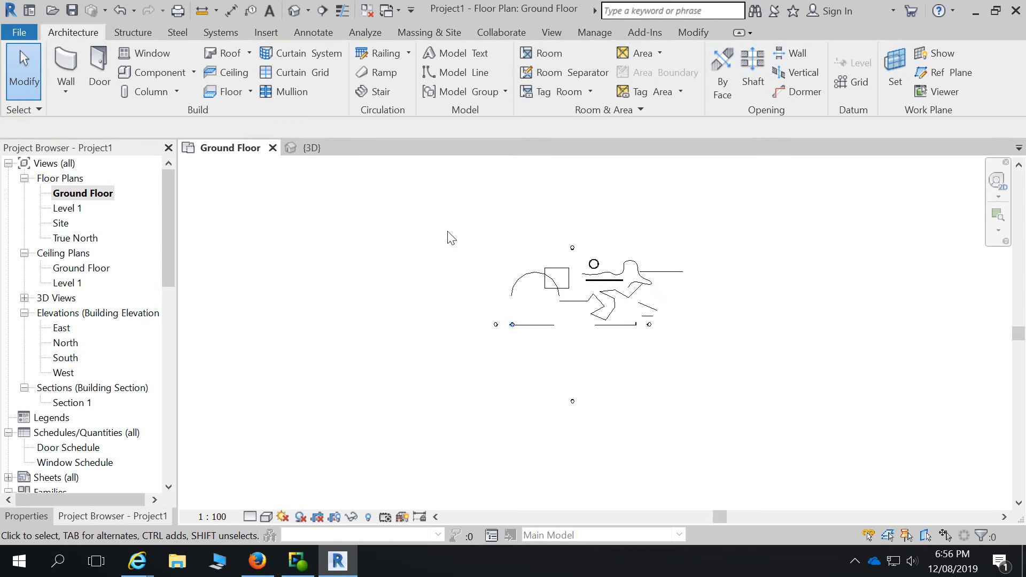
# - Window-select everything in the plan, filter the selection to only the Lines (Wide Lines) category, and delete those lines
pyautogui.moveTo(409, 188); pyautogui.dragTo(727, 458)
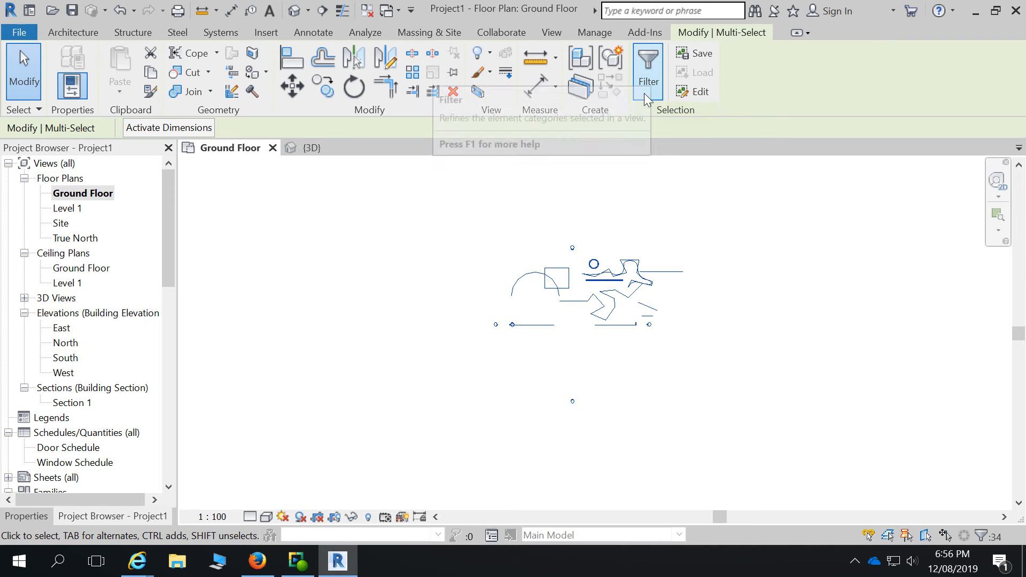
pyautogui.click(653, 60)
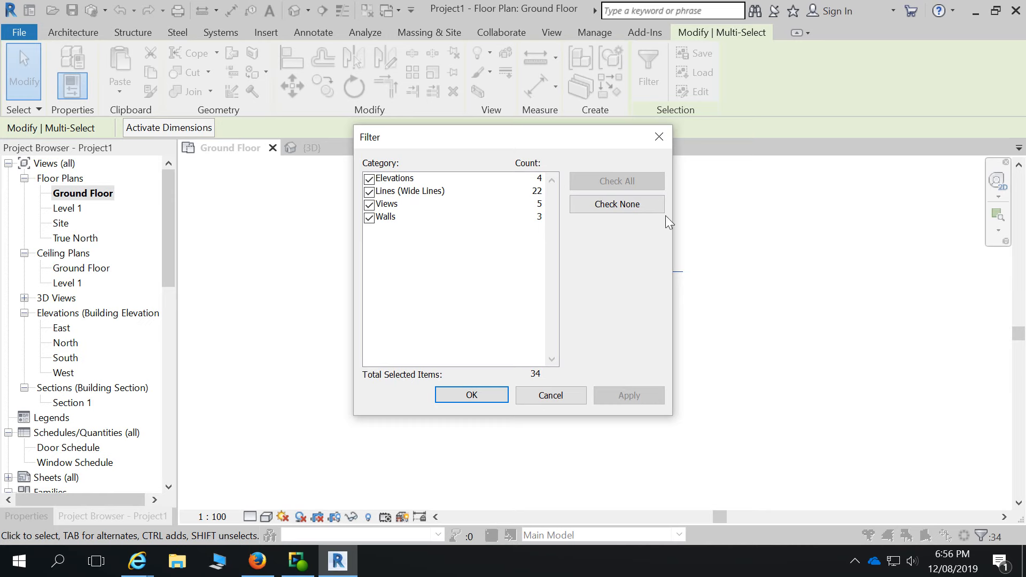
pyautogui.click(591, 206)
pyautogui.click(370, 192)
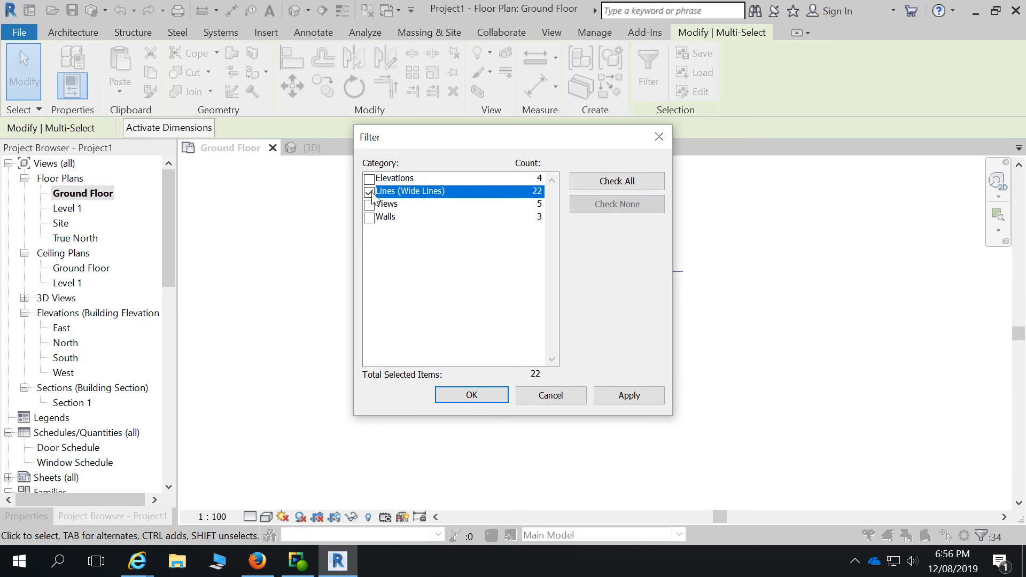
pyautogui.click(639, 394)
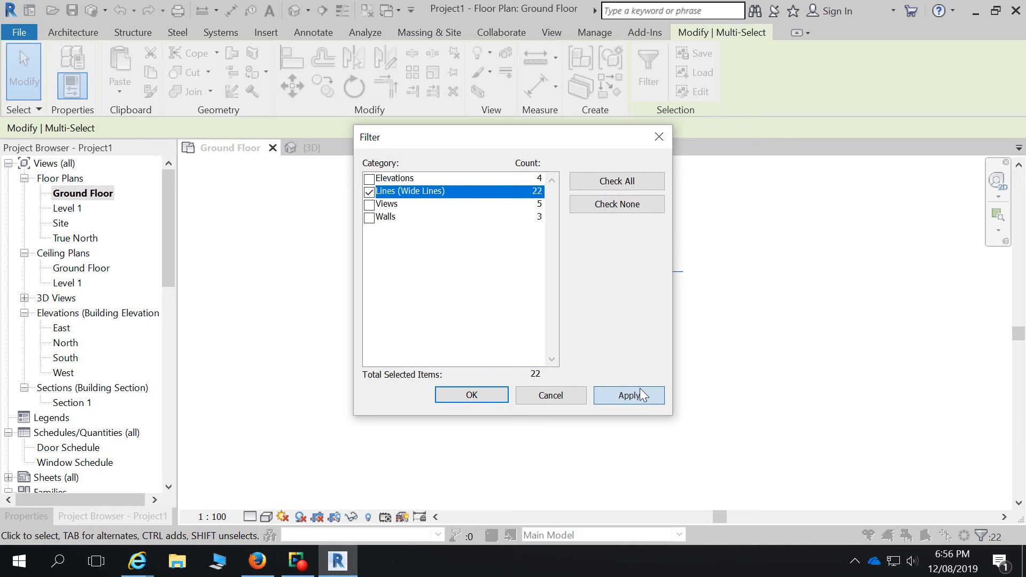
pyautogui.click(473, 394)
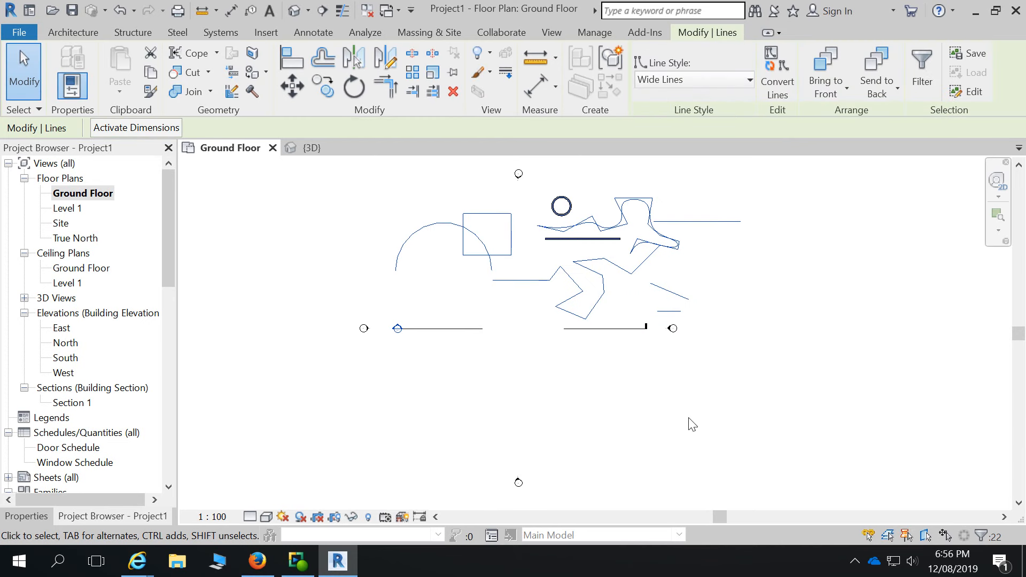
pyautogui.scroll(-1, 693, 424)
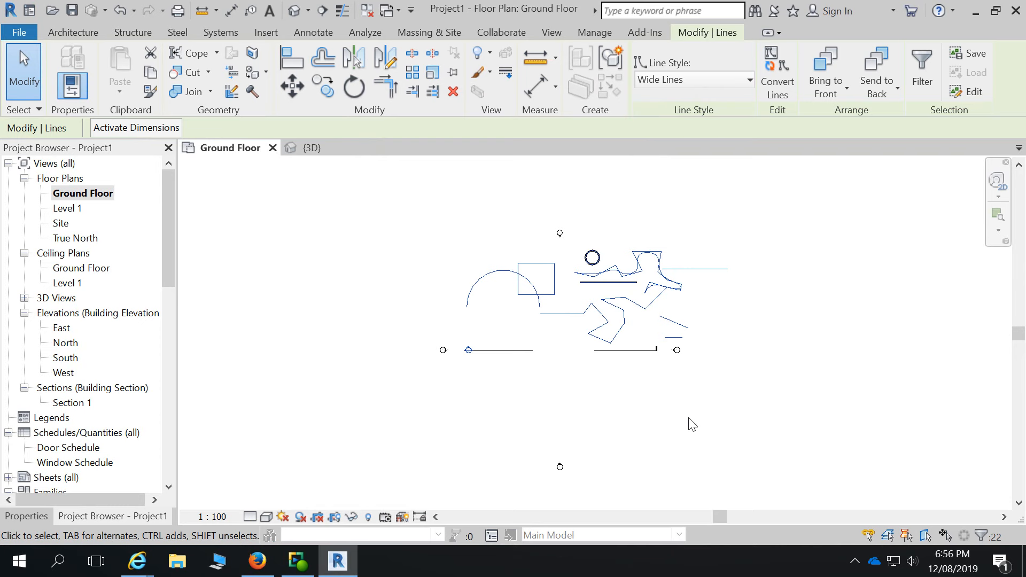
pyautogui.press('Delete')
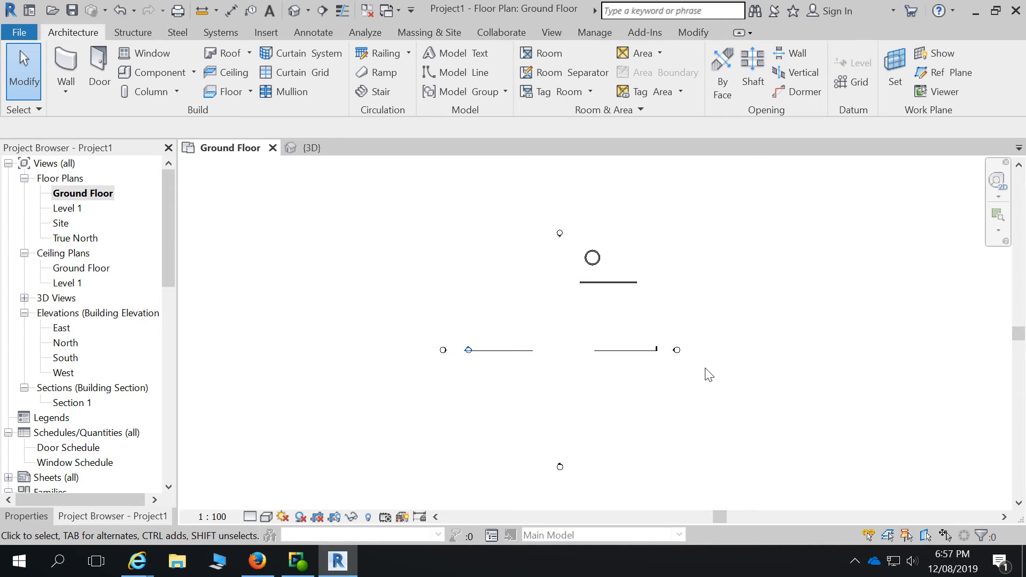
# - Select the remaining circular and straight walls with a crossing window and delete them
pyautogui.scroll(4, 520, 305)
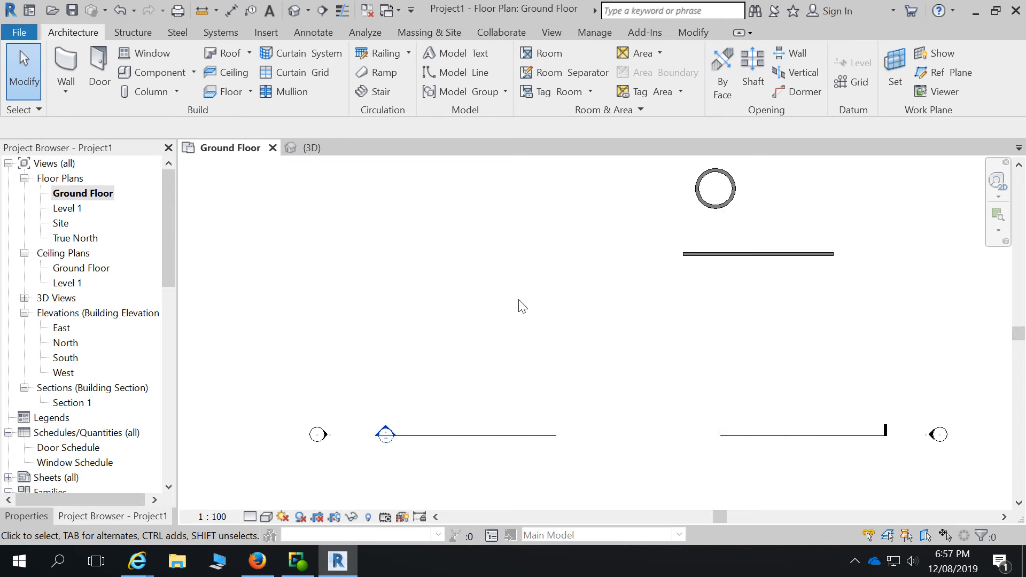
pyautogui.scroll(-3, 529, 319)
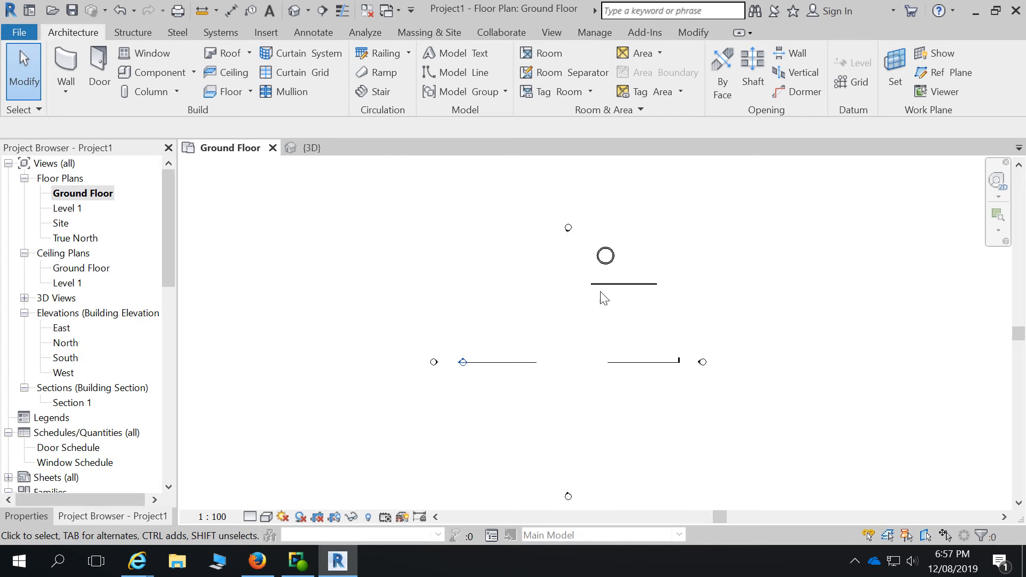
pyautogui.scroll(2, 609, 286)
pyautogui.scroll(-2, 597, 337)
pyautogui.moveTo(701, 251); pyautogui.dragTo(572, 327)
pyautogui.press('Delete')
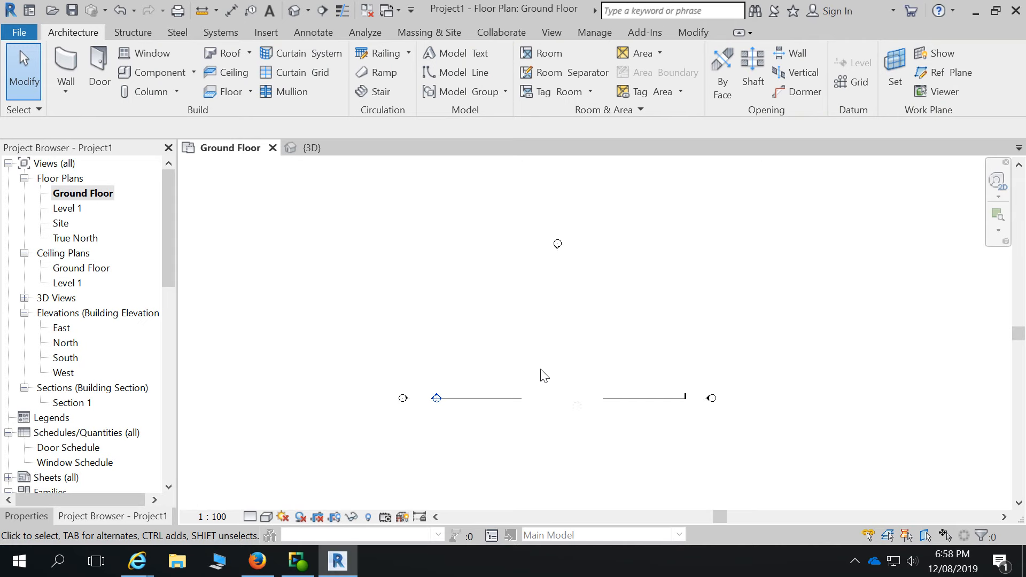
# - Bring up the annotation tools for the emptied Ground Floor plan
pyautogui.scroll(-1, 605, 348)
pyautogui.scroll(2, 605, 348)
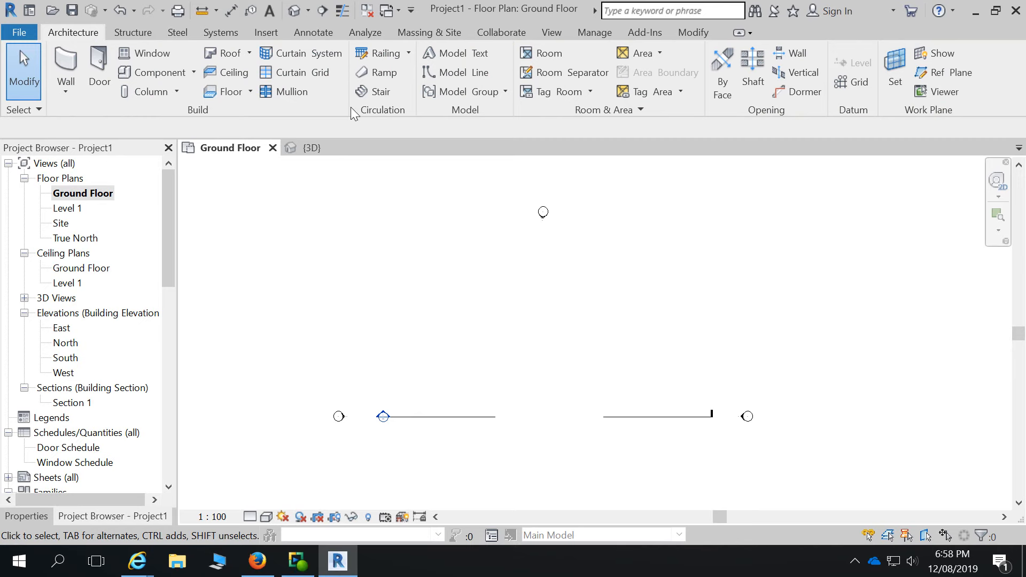
pyautogui.click(320, 36)
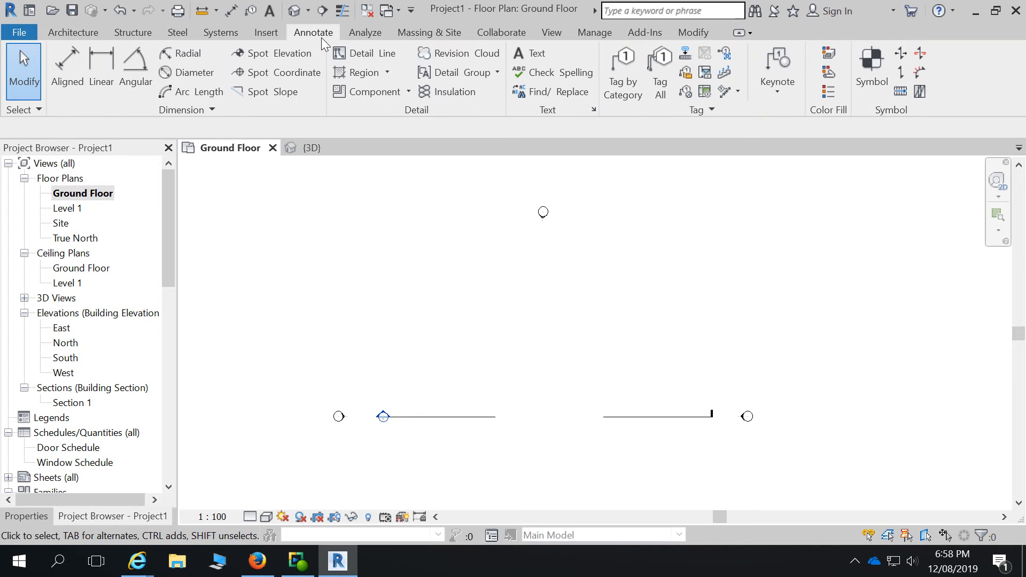
# - Start a straight detail line in the Ground Floor plan with the Medium Lines line style
pyautogui.click(368, 53)
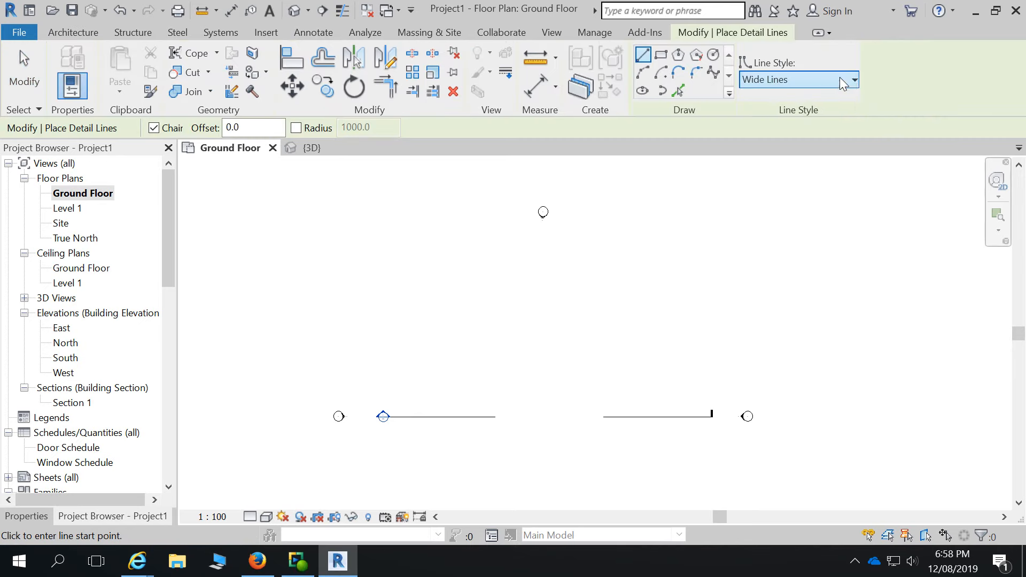
pyautogui.click(852, 81)
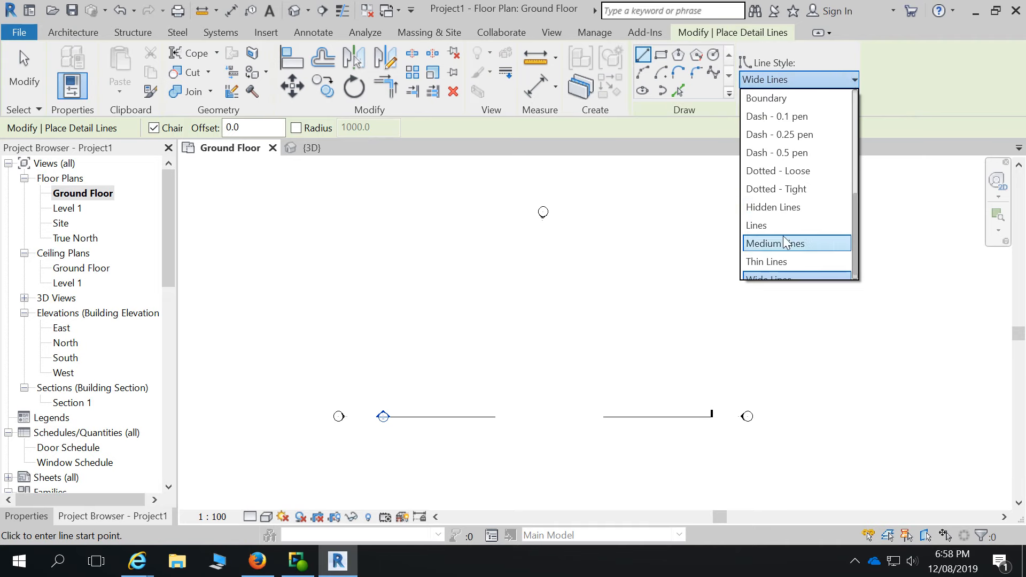
pyautogui.click(783, 241)
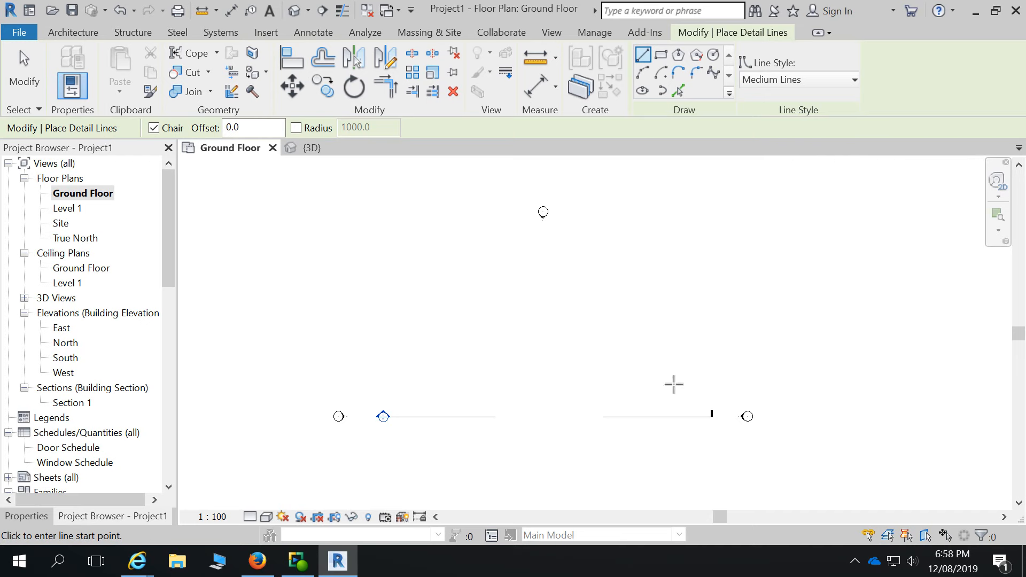
# - Draw a horizontal detail line 120000 long between the elevation markers, and delete it
pyautogui.scroll(-2, 723, 351)
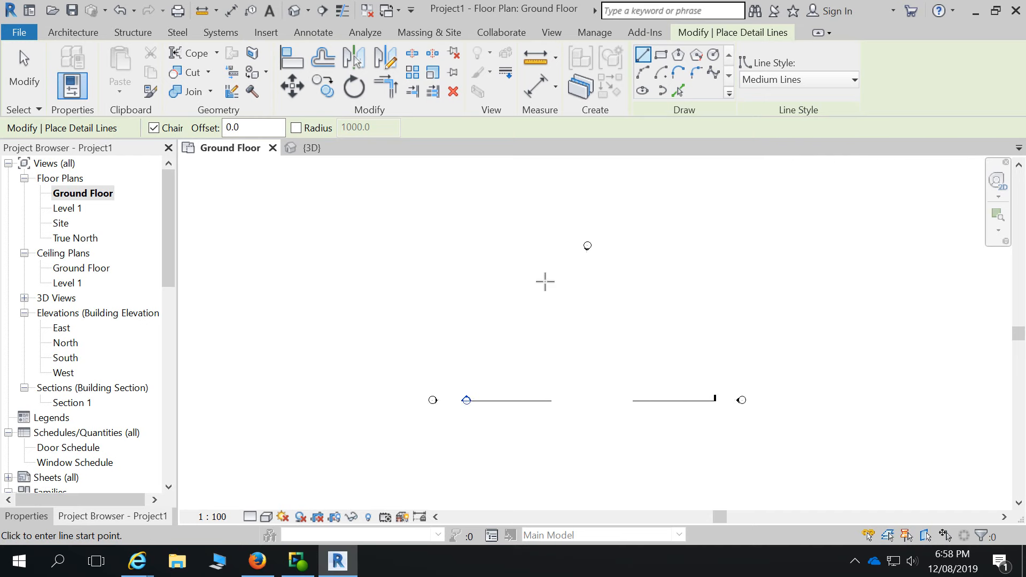
pyautogui.scroll(3, 544, 281)
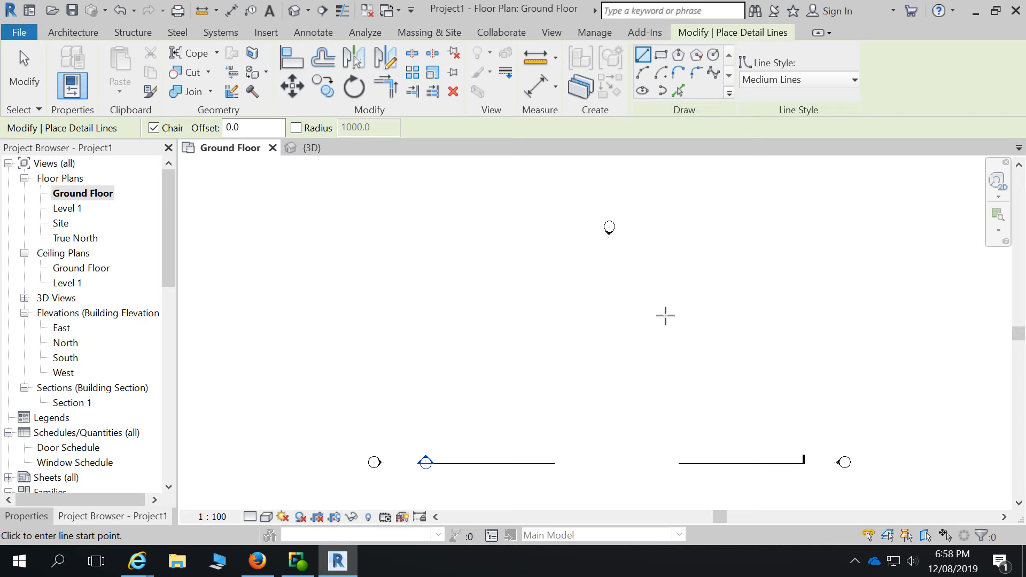
pyautogui.click(528, 296)
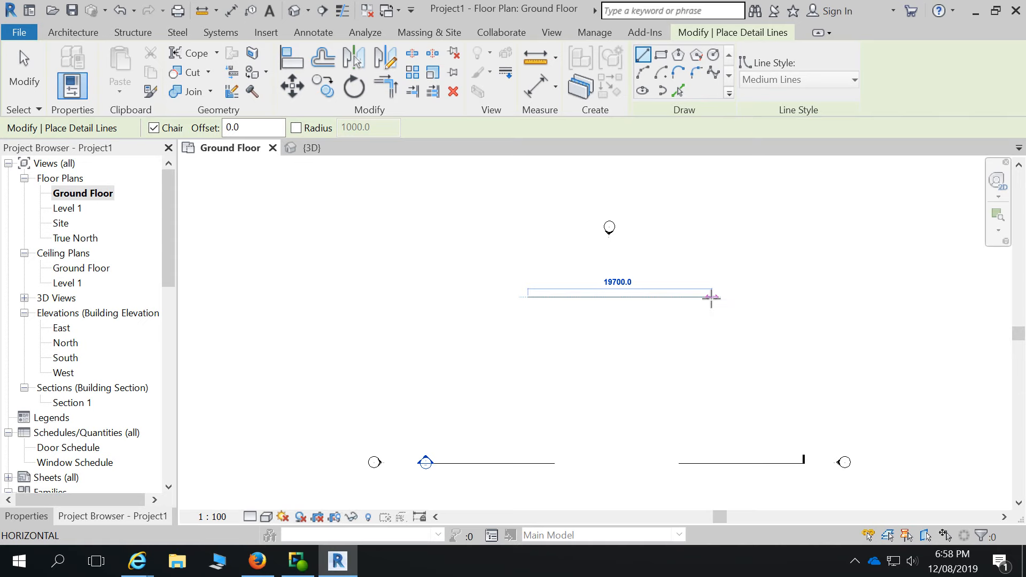
pyautogui.write('12')
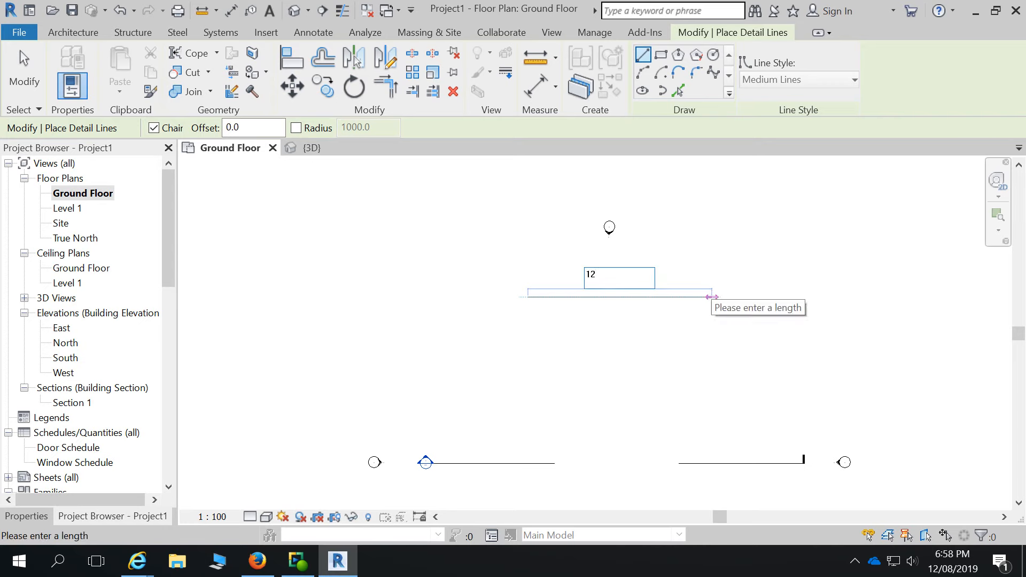
pyautogui.write('0000')
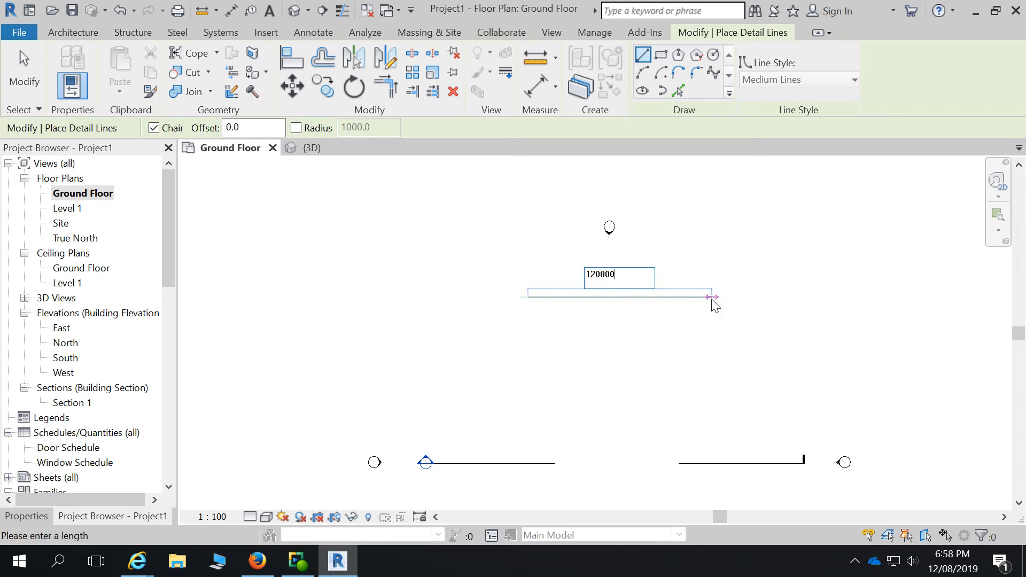
pyautogui.press('Return')
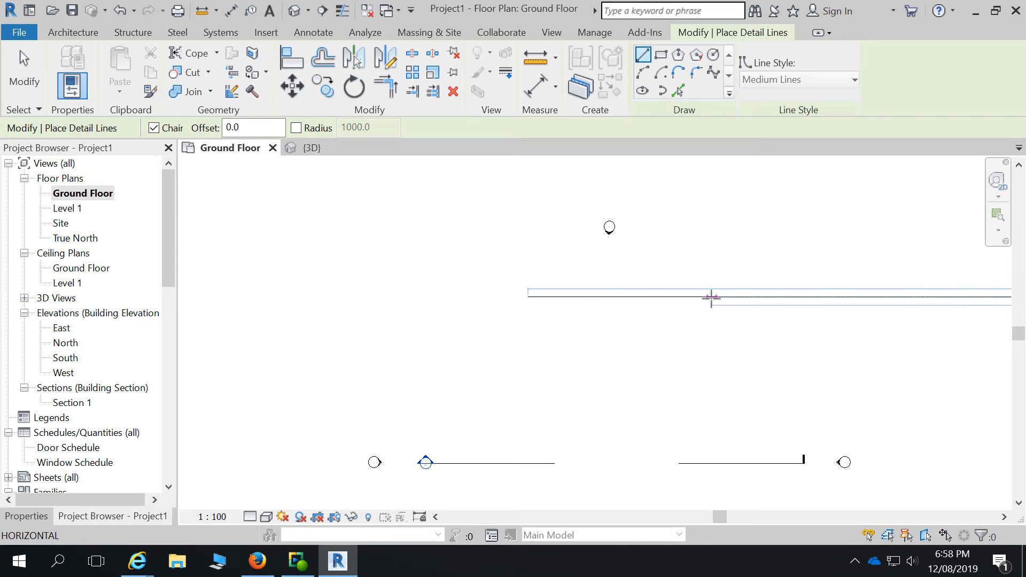
pyautogui.scroll(-2, 503, 325)
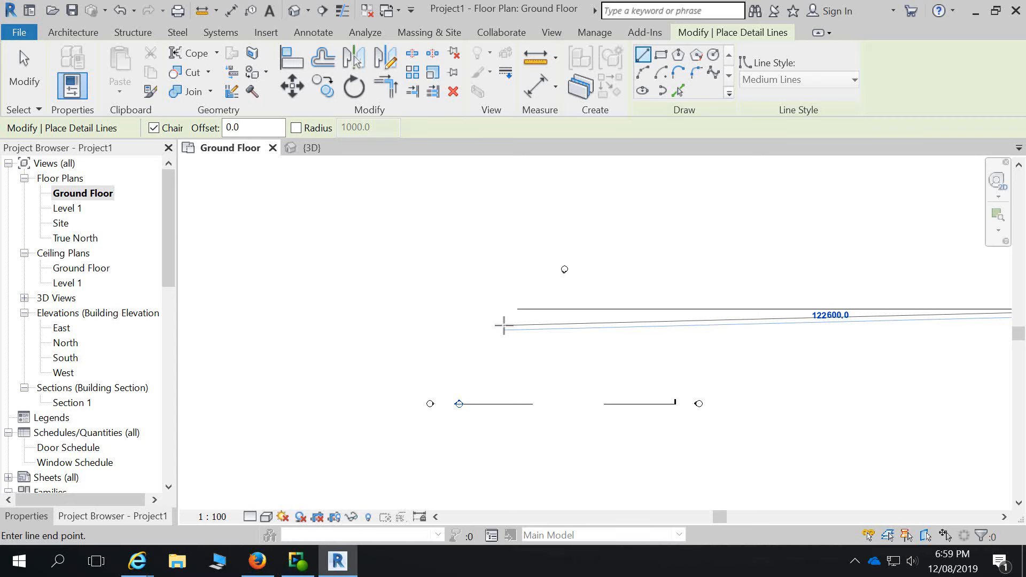
pyautogui.press('Escape')
pyautogui.press('Escape')
pyautogui.click(583, 310)
pyautogui.press('Delete')
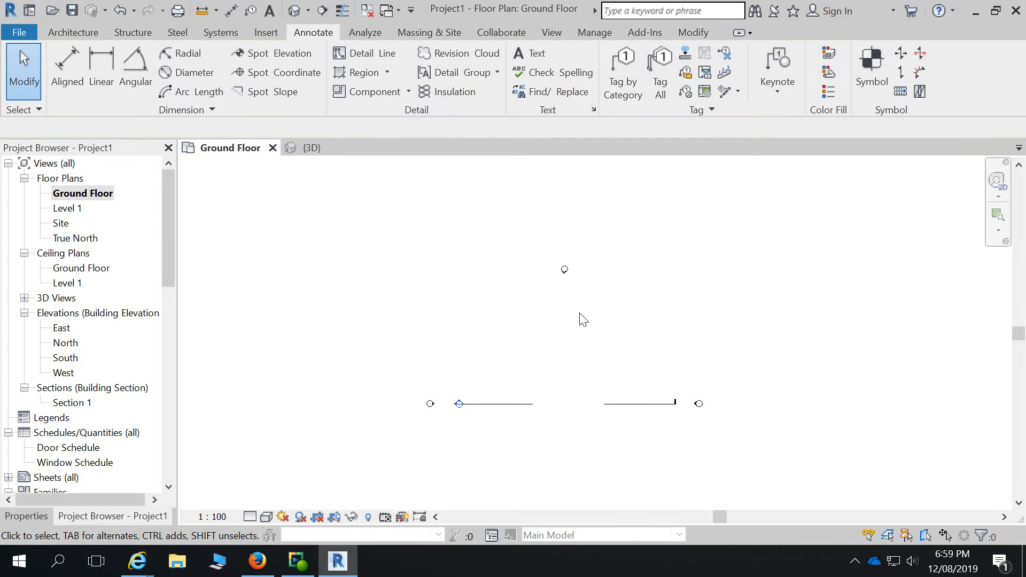
# - Draw a horizontal detail line 12000 long above the section line as the upper edge of a rectangle
pyautogui.press('d')
pyautogui.press('l')
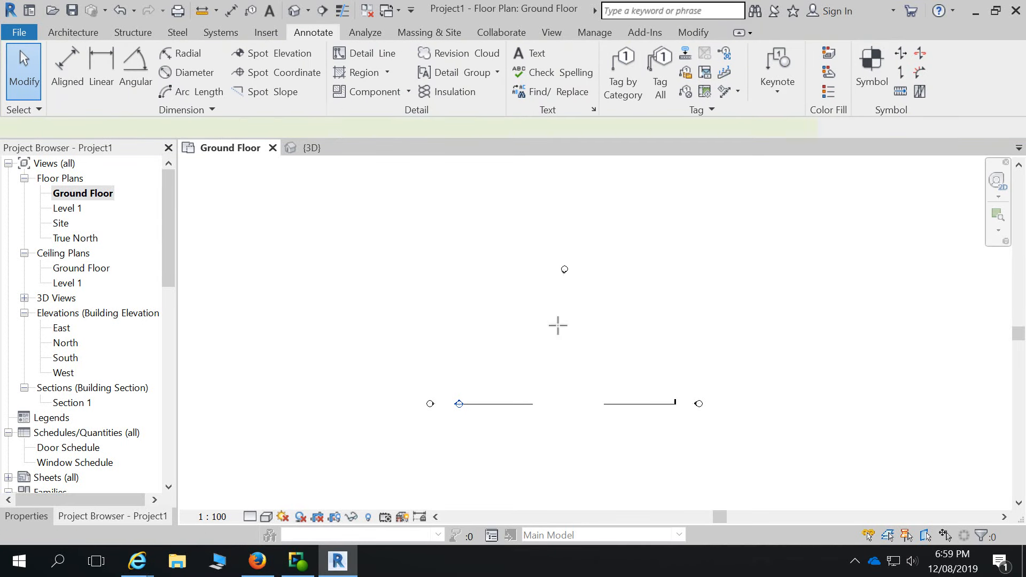
pyautogui.click(501, 322)
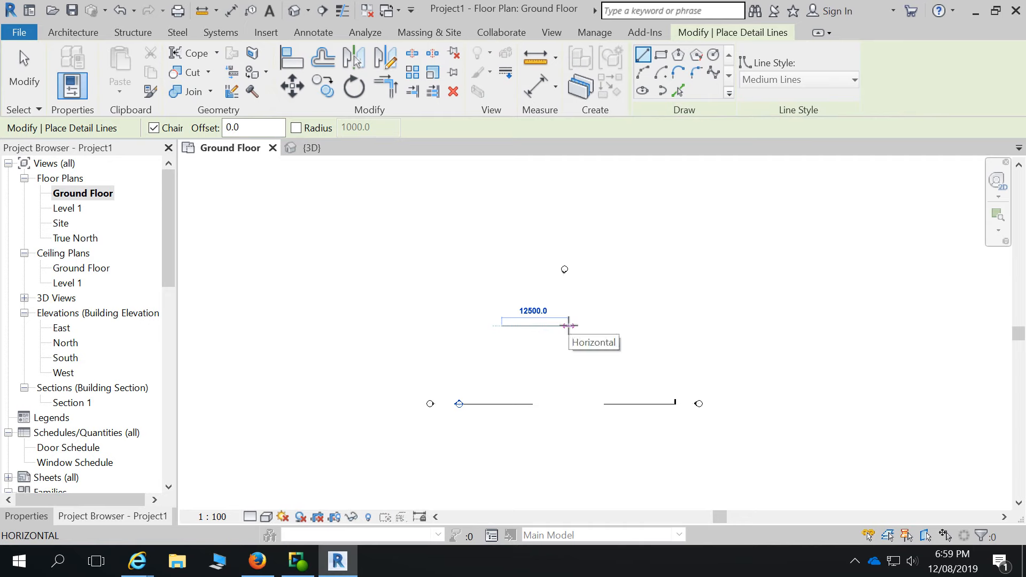
pyautogui.write('12000')
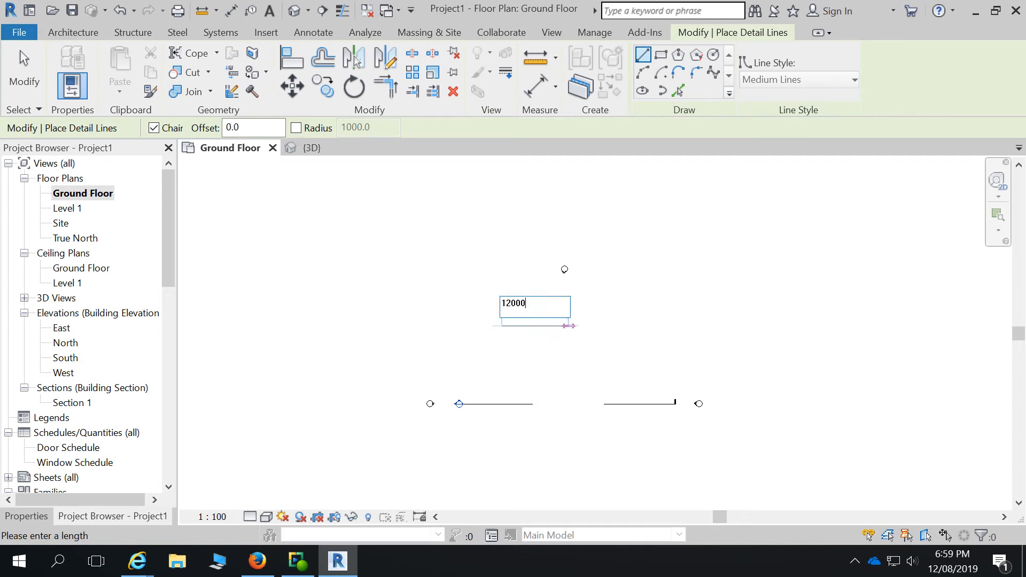
pyautogui.press('Return')
pyautogui.click(566, 325)
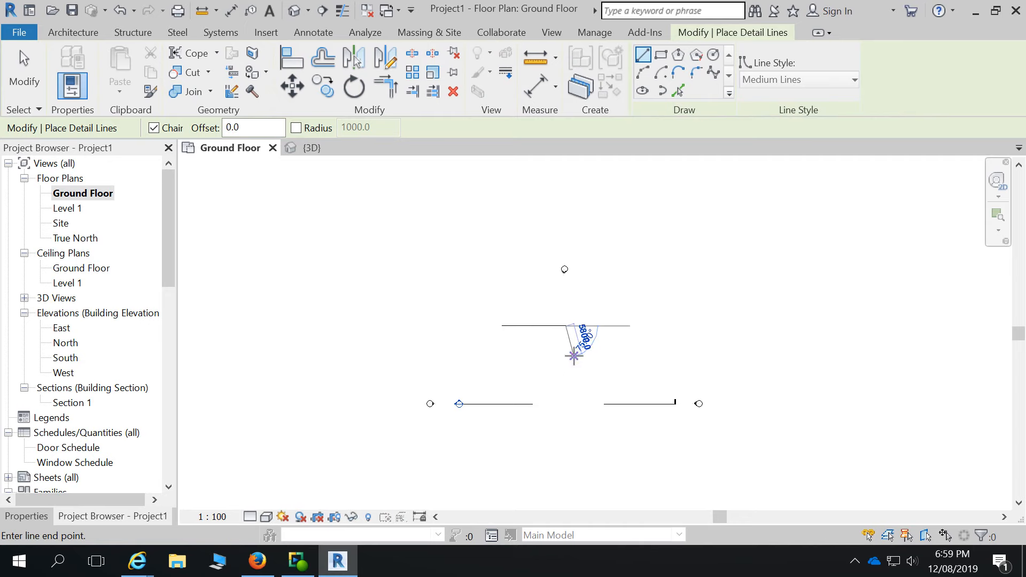
# - Complete the rectangle with a vertical side 14000 long, a lower edge aligned under the upper one, and a closing side
pyautogui.write('14')
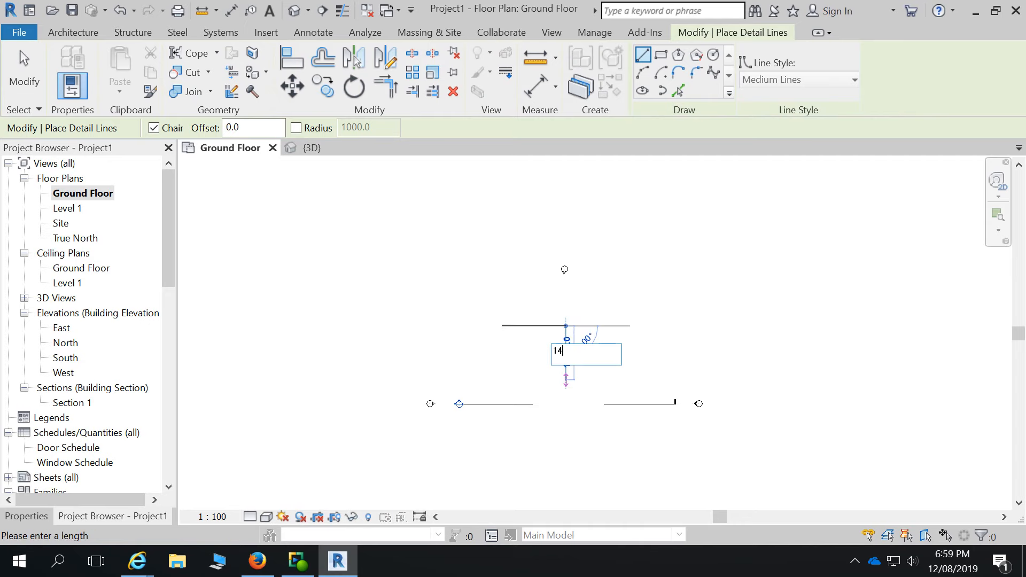
pyautogui.write('000')
pyautogui.press('Return')
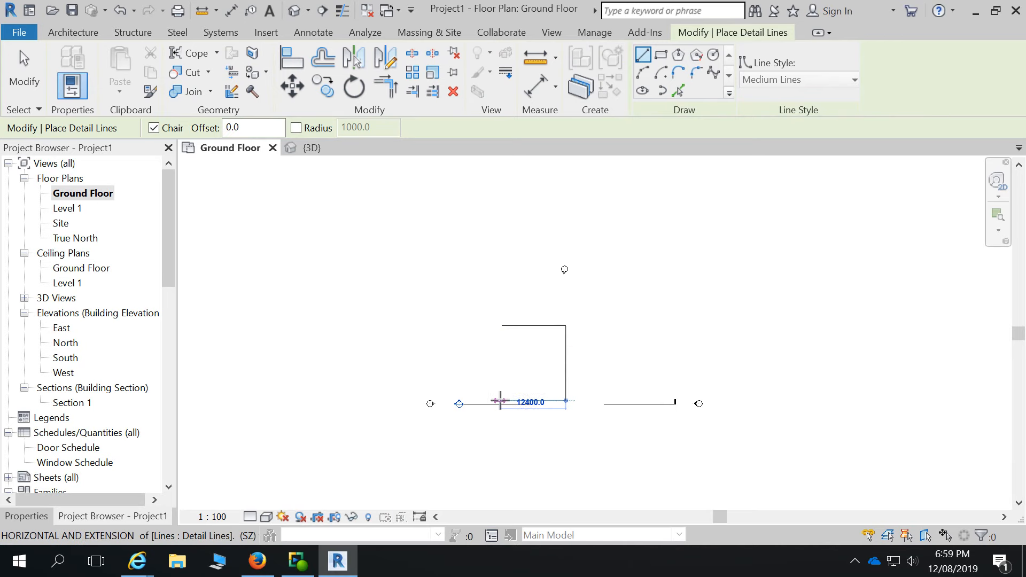
pyautogui.click(501, 401)
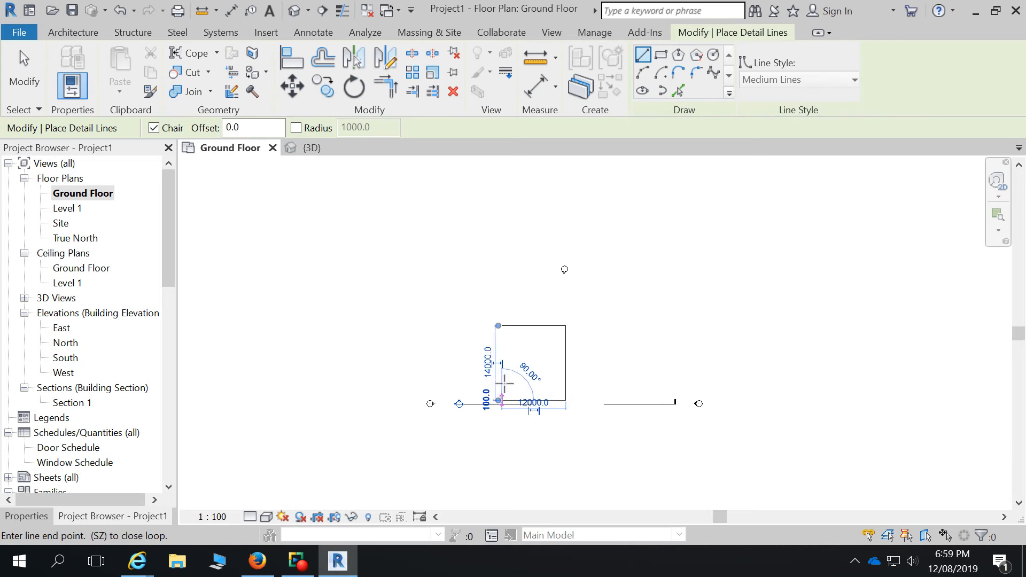
pyautogui.click(501, 326)
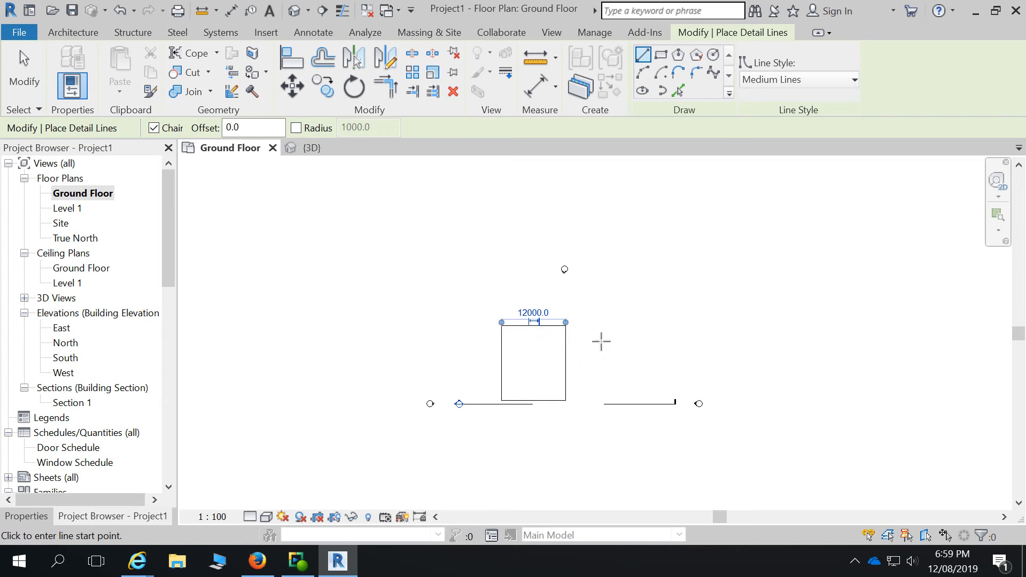
pyautogui.scroll(-2, 601, 341)
pyautogui.press('Escape')
pyautogui.press('Escape')
# - Draw a separate horizontal detail line about 12800 long, above and to the right of the rectangle
pyautogui.scroll(3, 582, 385)
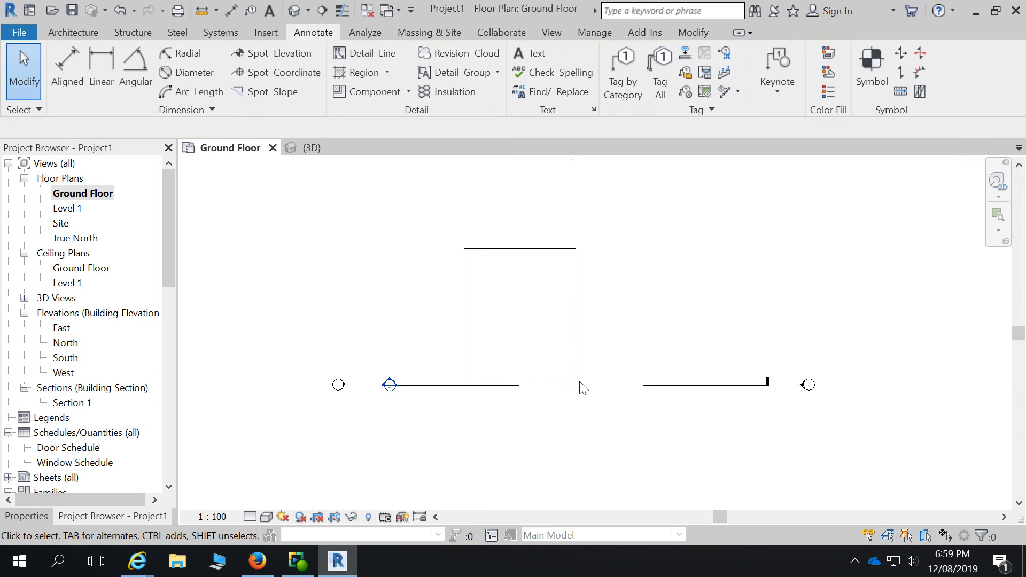
pyautogui.scroll(2, 647, 264)
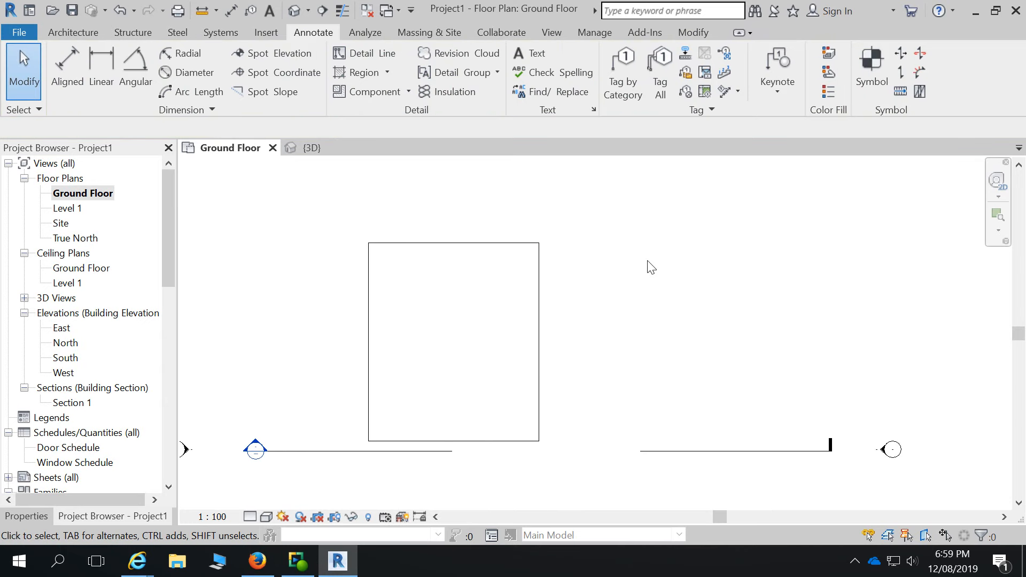
pyautogui.scroll(-1, 614, 300)
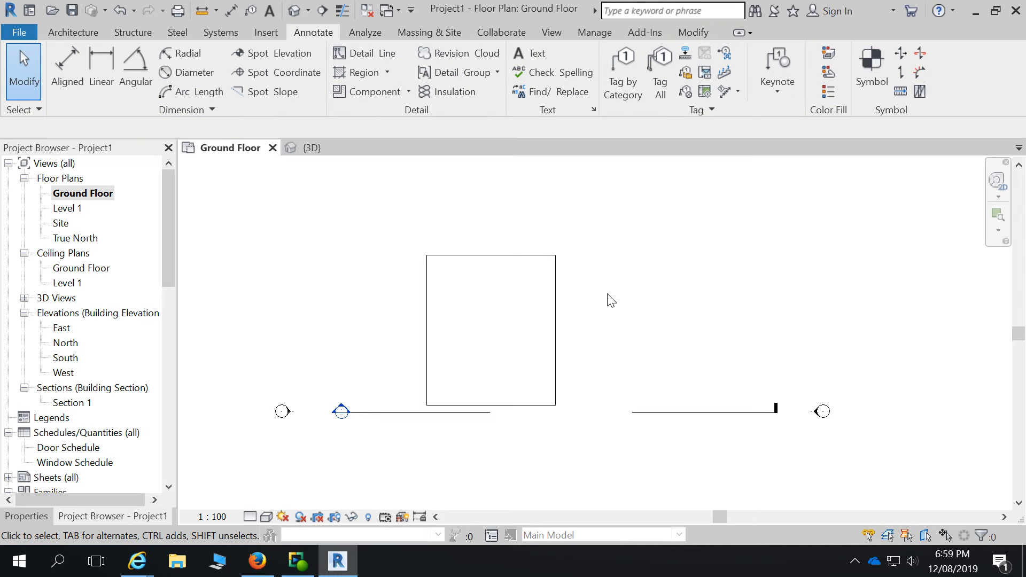
pyautogui.click(374, 54)
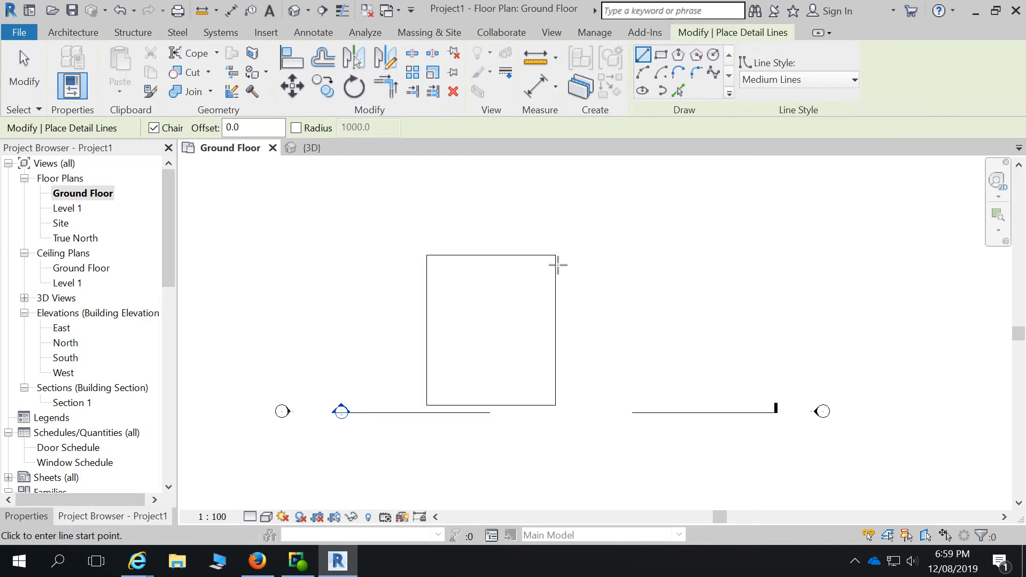
pyautogui.scroll(-2, 557, 265)
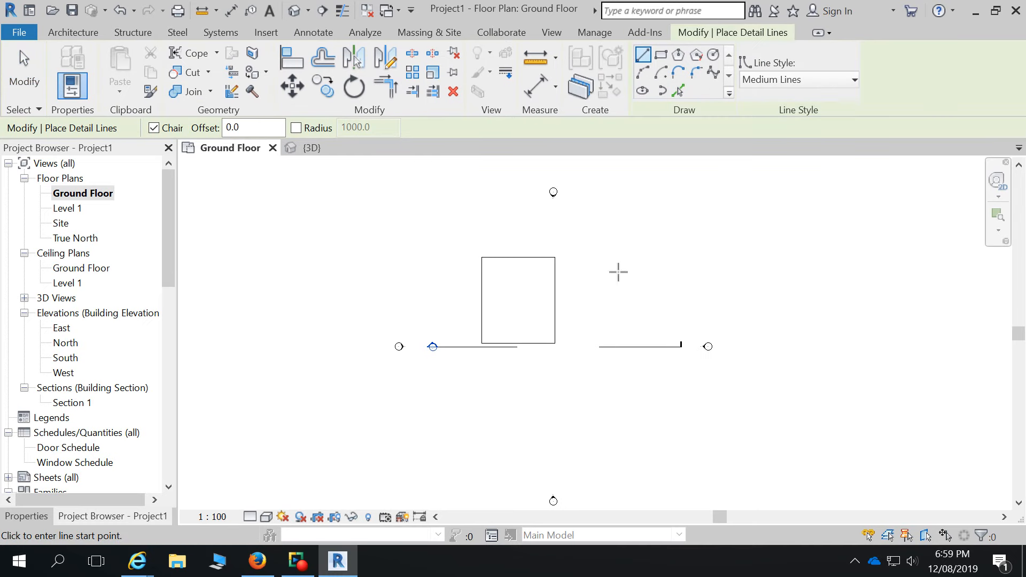
pyautogui.click(582, 233)
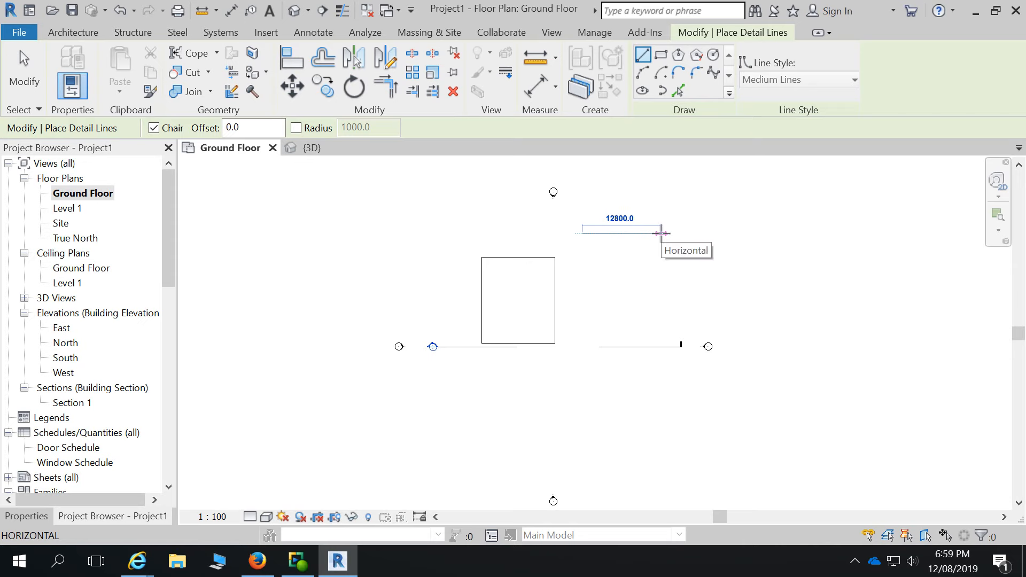
pyautogui.click(661, 233)
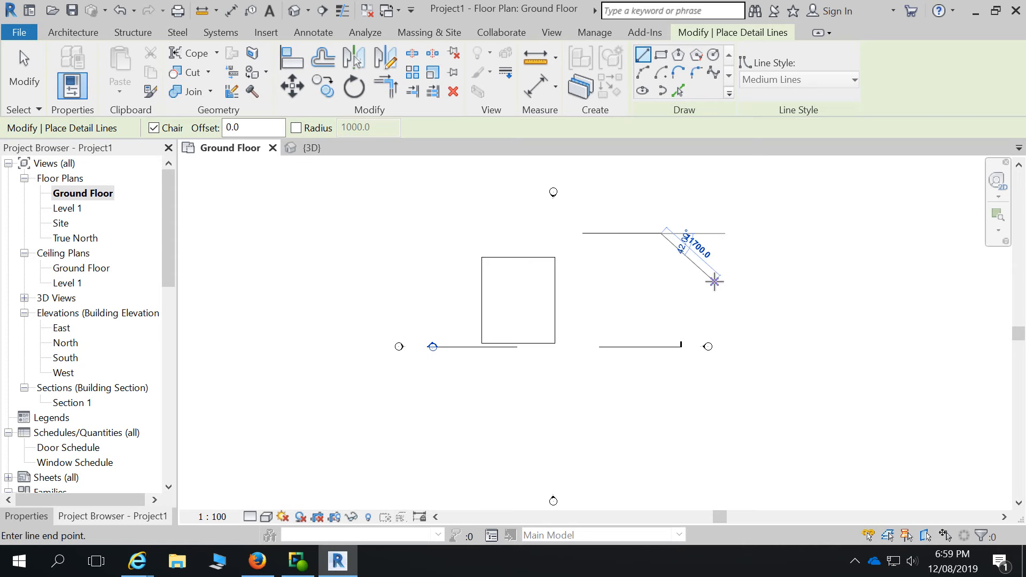
pyautogui.press('Escape')
# - Draw two more separate horizontal detail lines staggered below the first, the lower one about 12700 long
pyautogui.click(603, 248)
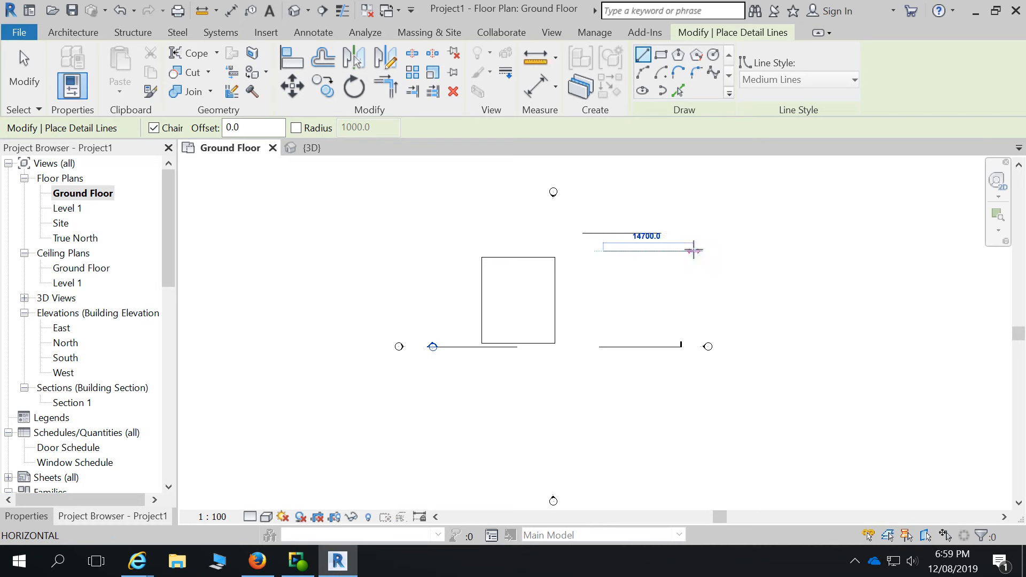
pyautogui.click(704, 249)
pyautogui.press('Escape')
pyautogui.click(639, 291)
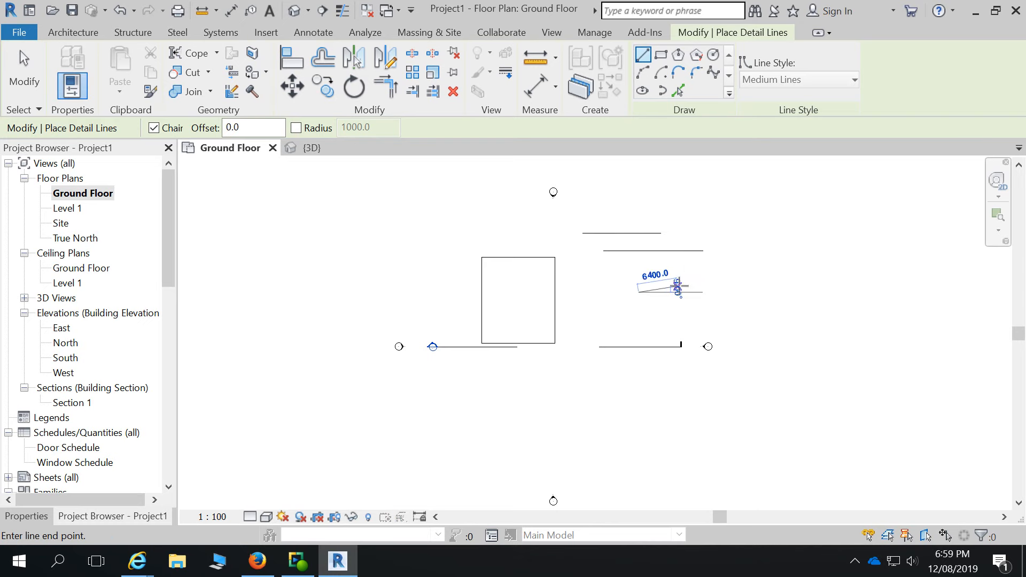
pyautogui.click(715, 291)
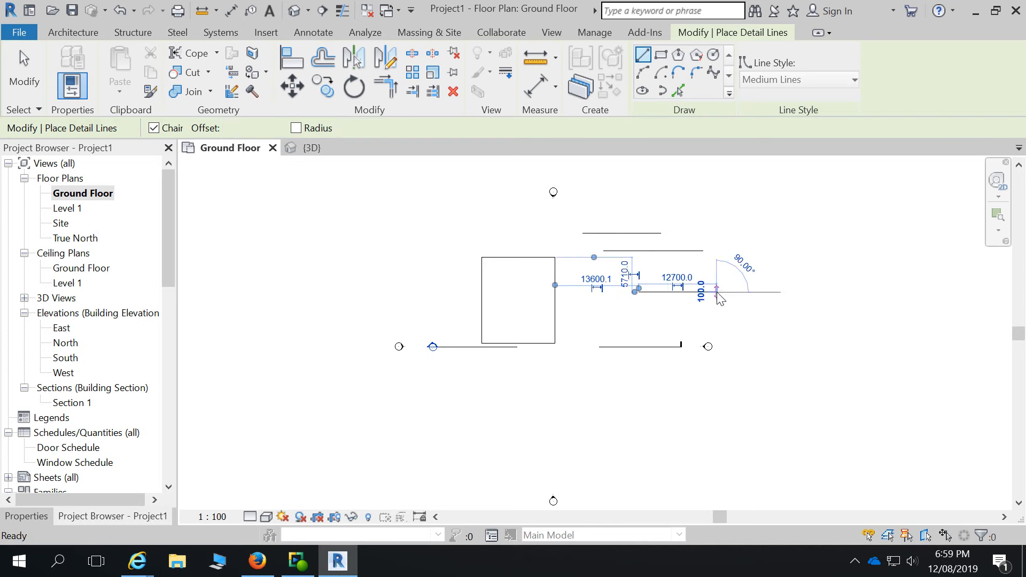
pyautogui.press('Escape')
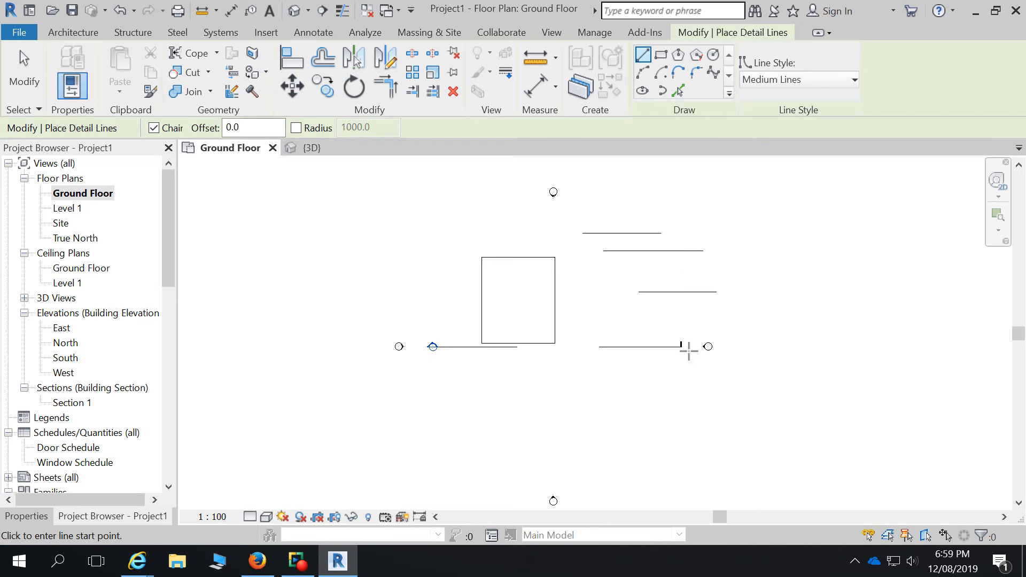
# - Draw two short separate vertical detail lines between the rectangle and the lowest loose horizontal line, and finish the Detail Line command
pyautogui.click(582, 275)
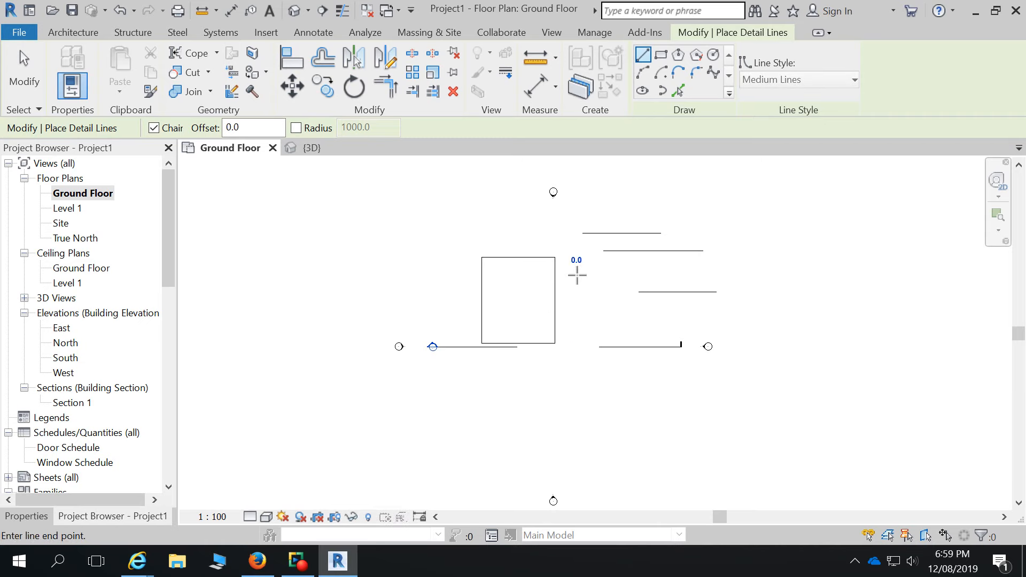
pyautogui.click(577, 324)
pyautogui.press('Escape')
pyautogui.click(605, 294)
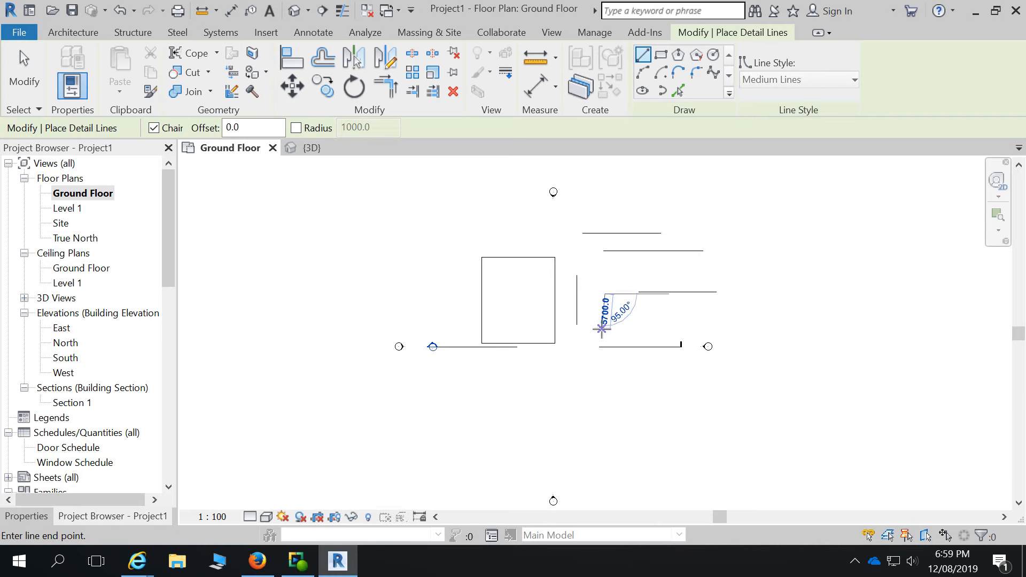
pyautogui.click(604, 328)
pyautogui.press('Escape')
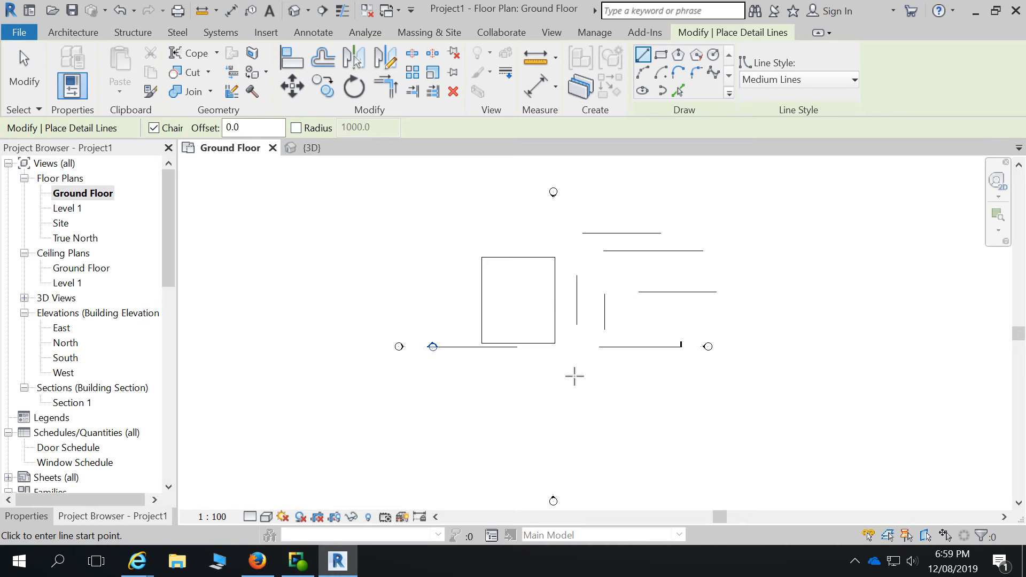
pyautogui.scroll(2, 574, 376)
pyautogui.moveTo(575, 376); pyautogui.dragTo(549, 433, button='middle')
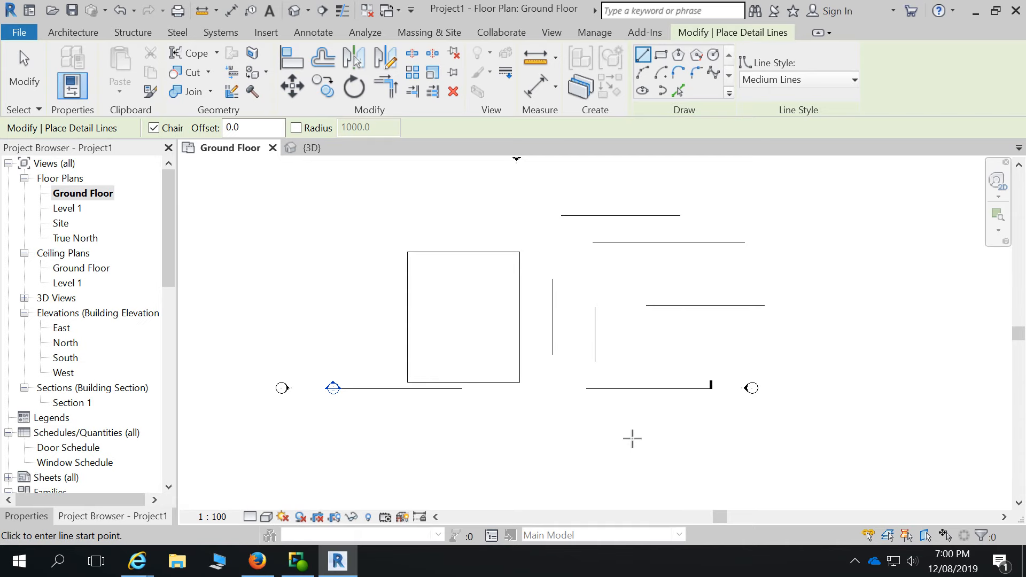
pyautogui.press('Escape')
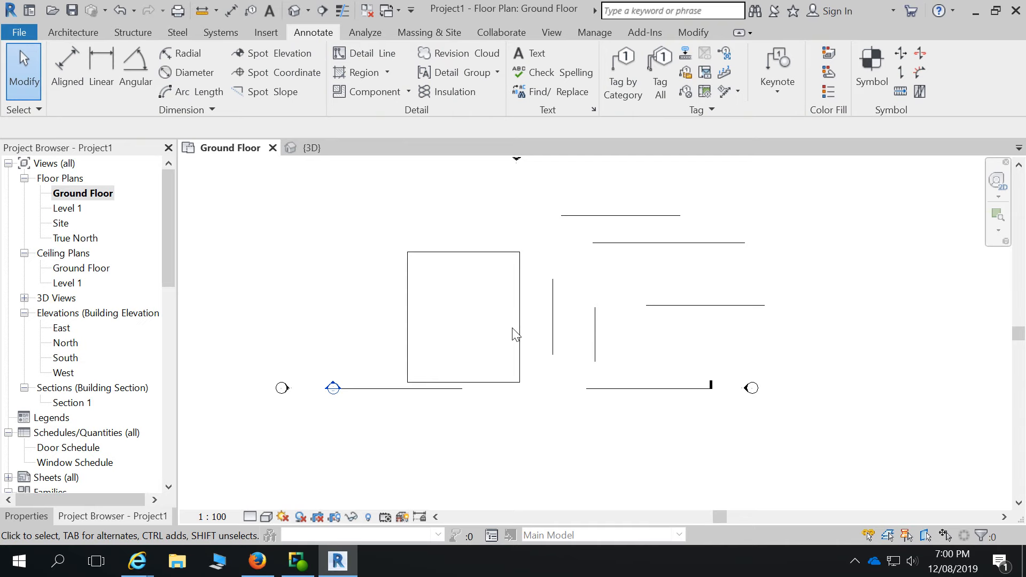
pyautogui.scroll(-1, 634, 381)
pyautogui.scroll(1, 574, 230)
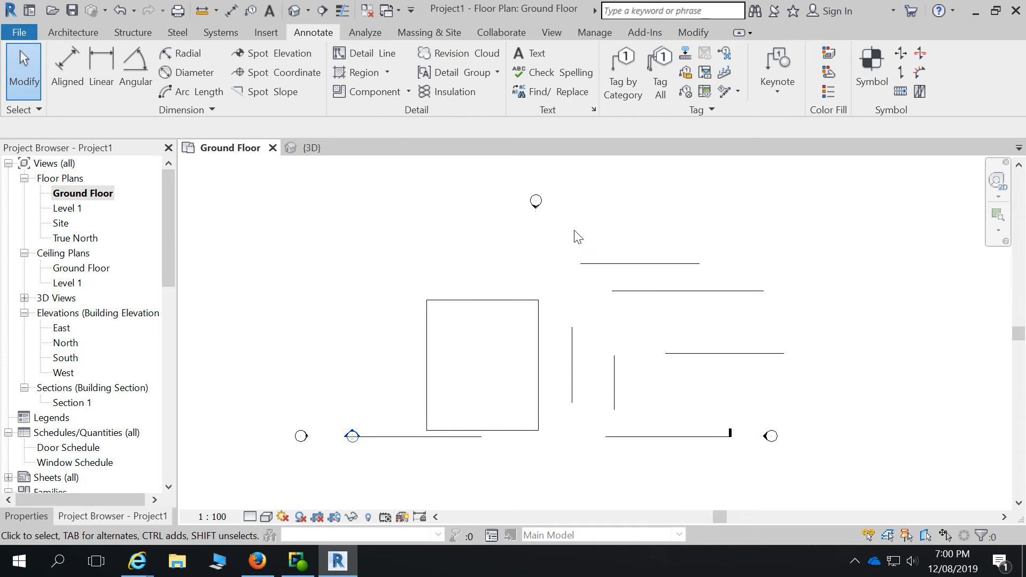
pyautogui.scroll(-1, 573, 230)
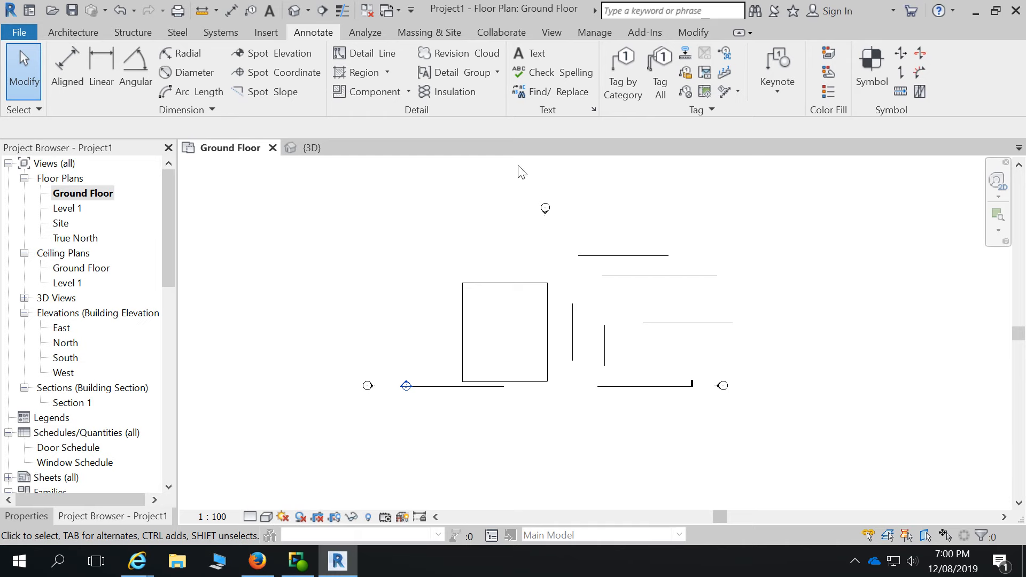
pyautogui.scroll(4, 538, 314)
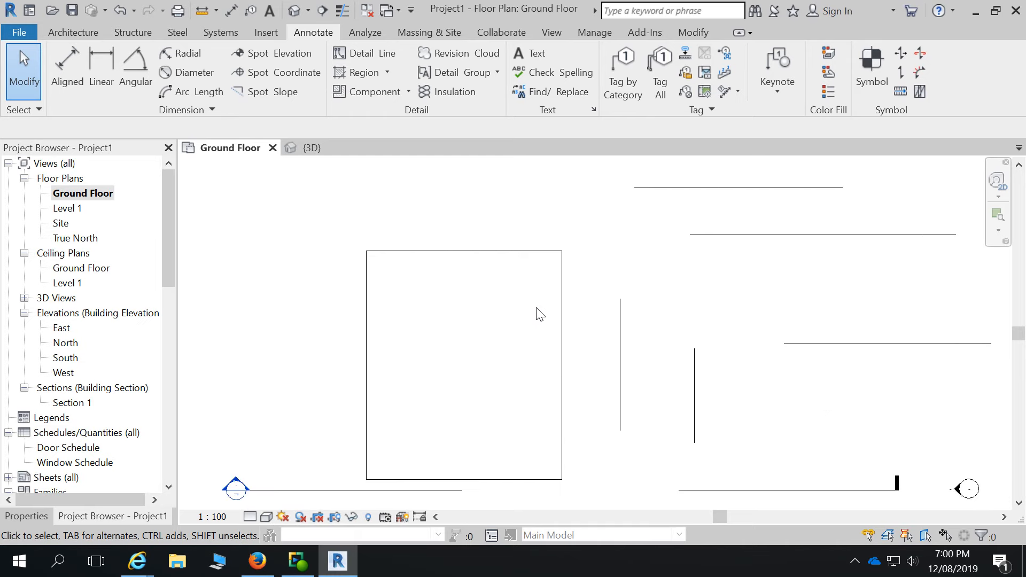
pyautogui.scroll(-2, 538, 314)
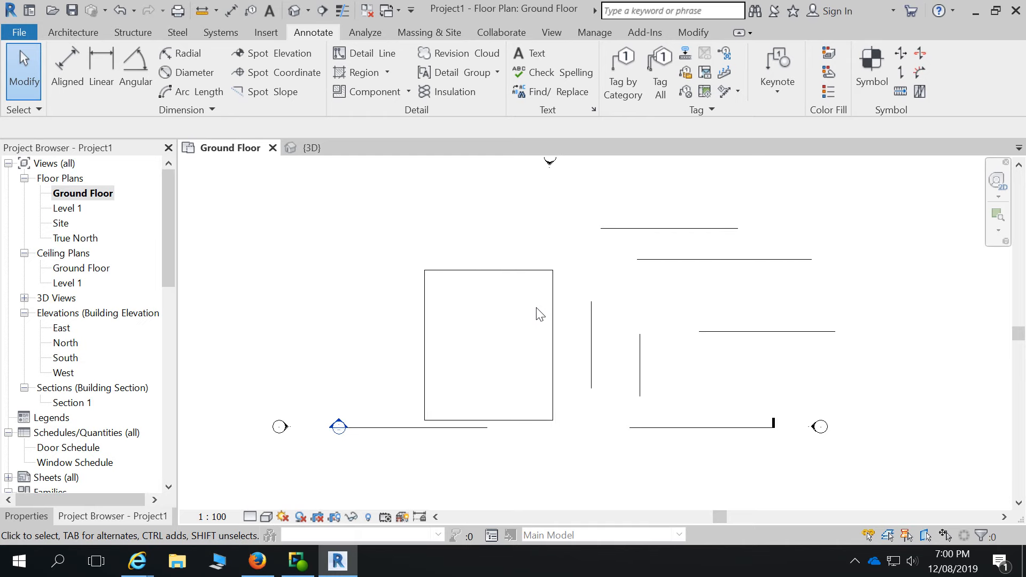
pyautogui.scroll(-1, 531, 241)
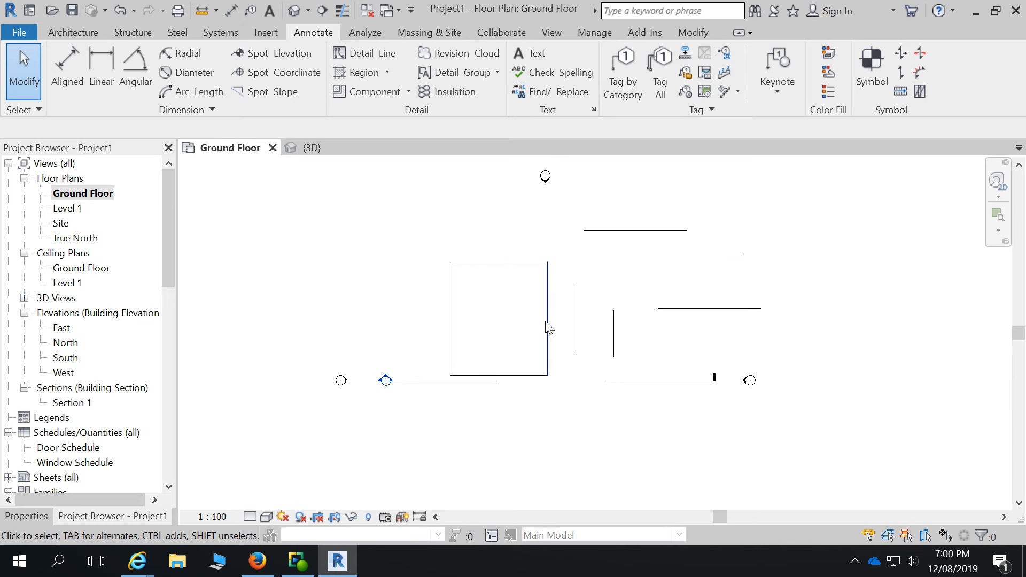
pyautogui.click(643, 256)
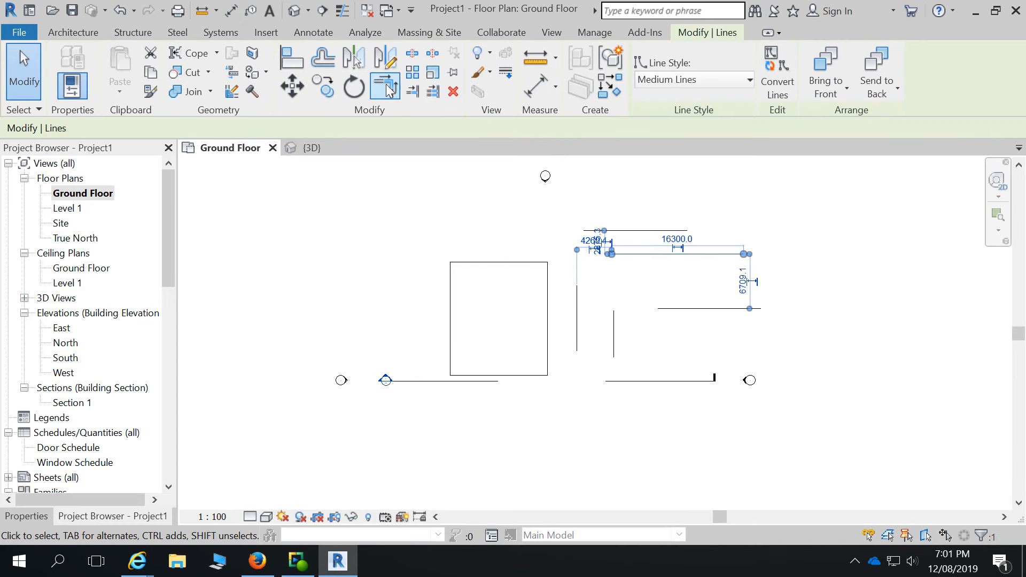
pyautogui.click(476, 204)
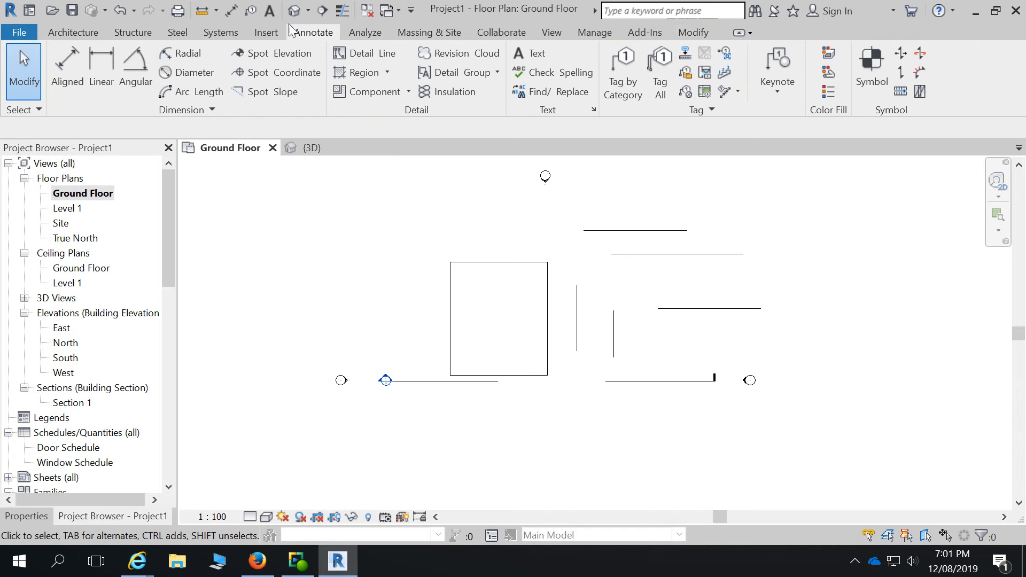
pyautogui.click(620, 231)
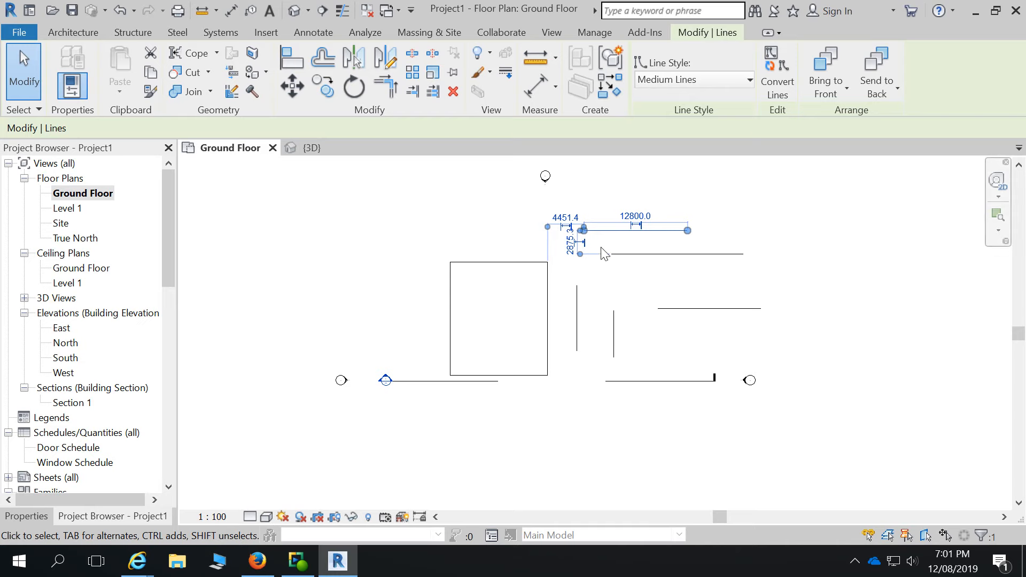
pyautogui.scroll(4, 567, 243)
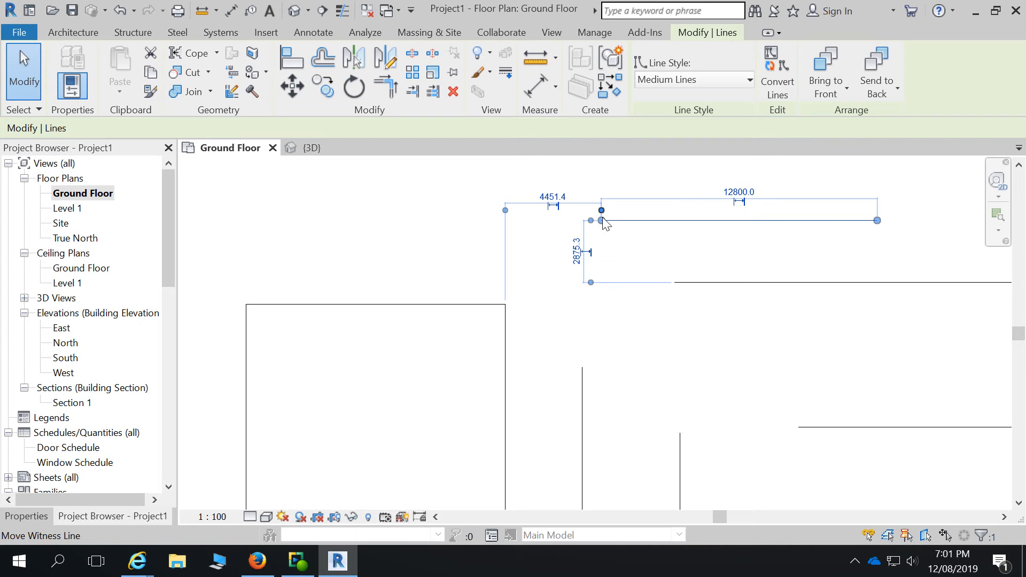
pyautogui.scroll(-3, 518, 246)
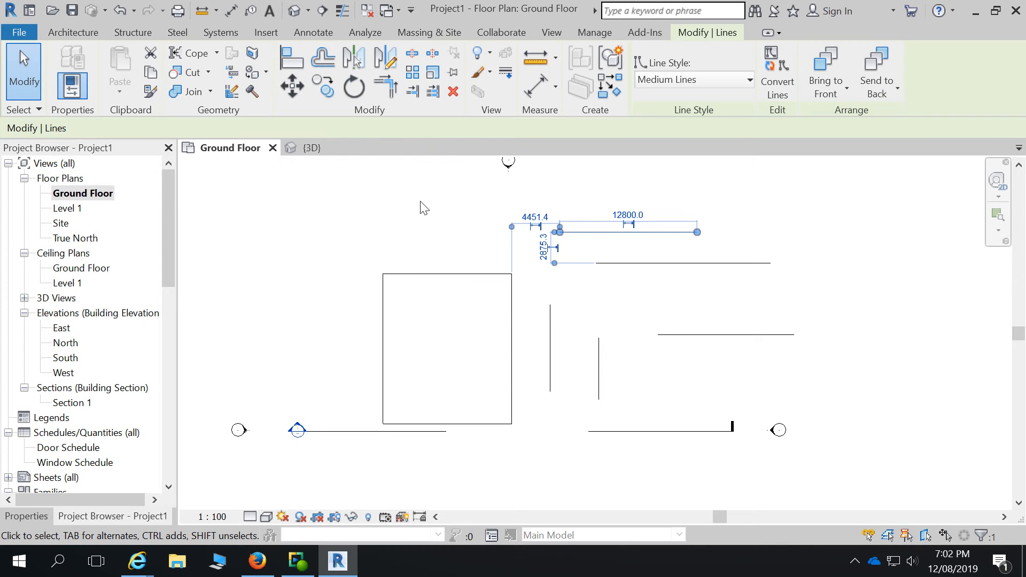
pyautogui.scroll(-2, 420, 207)
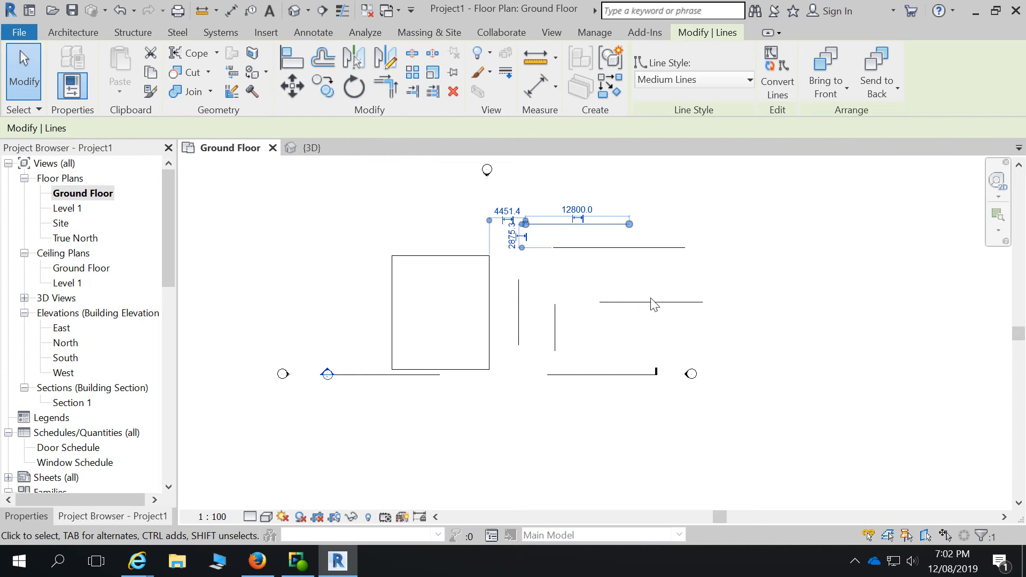
pyautogui.scroll(-1, 653, 301)
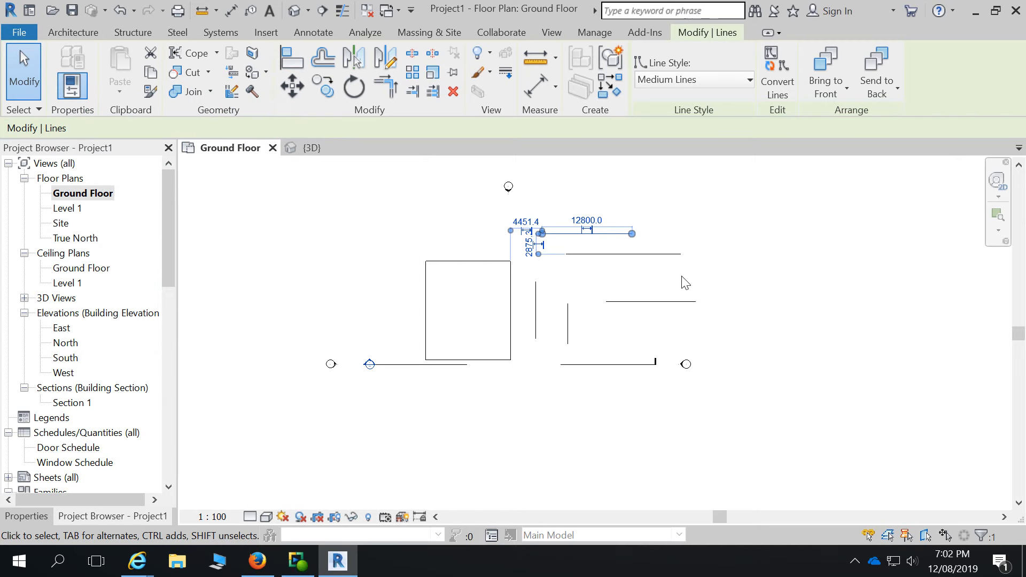
pyautogui.click(637, 278)
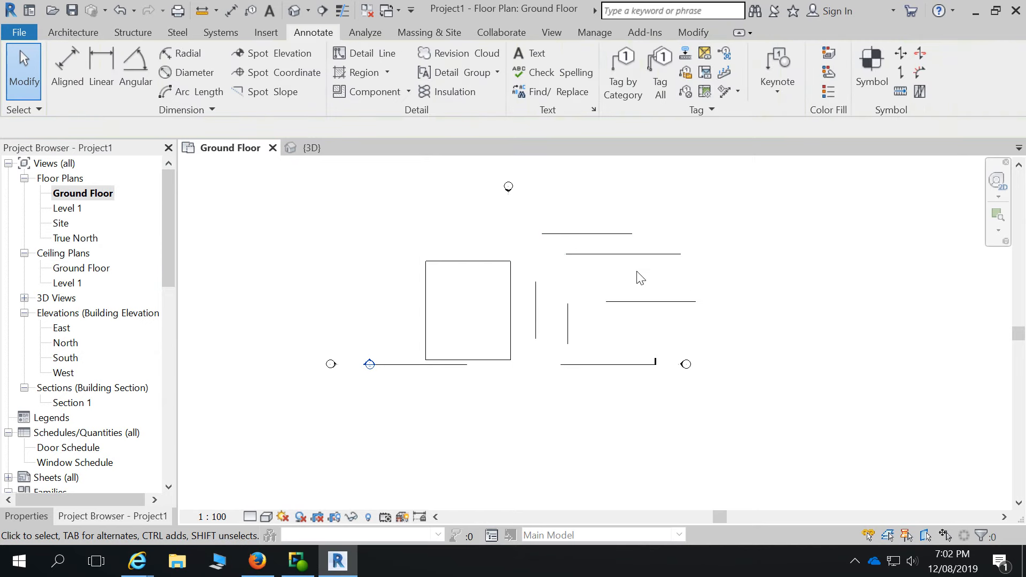
pyautogui.scroll(2, 588, 275)
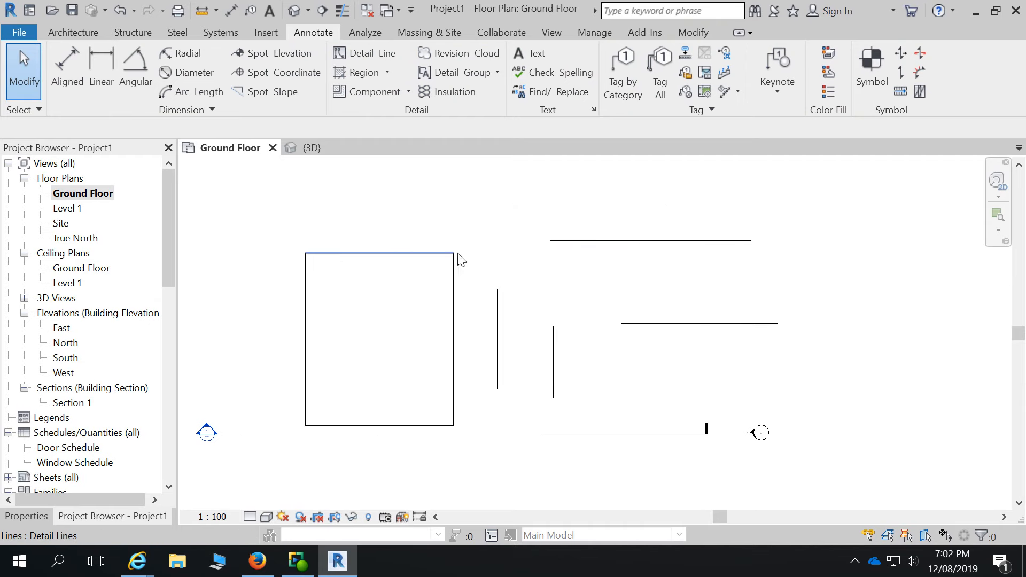
# - Align the middle loose horizontal detail line with the rectangle's upper edge, and finish the Align command
pyautogui.click(669, 242)
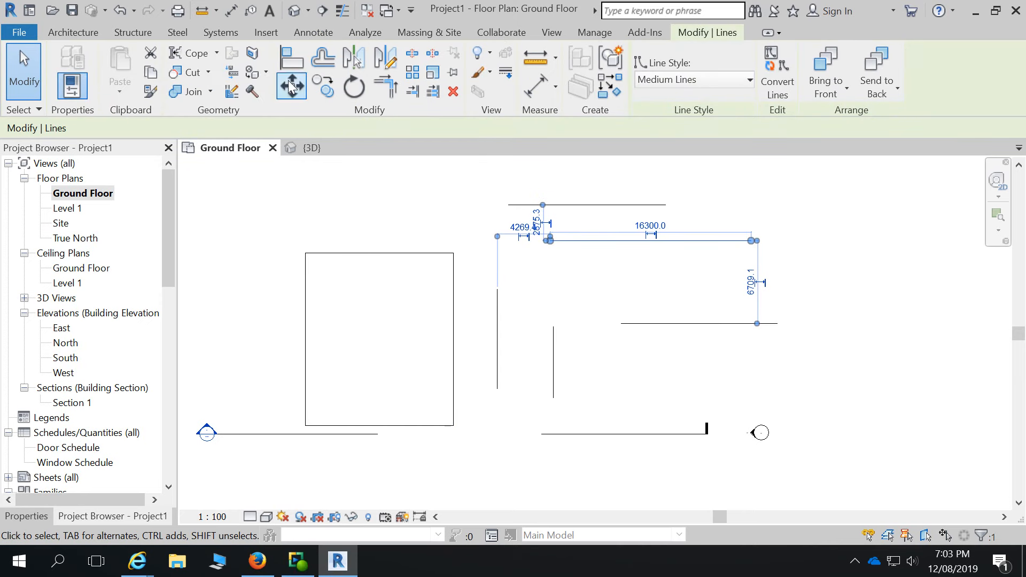
pyautogui.click(288, 61)
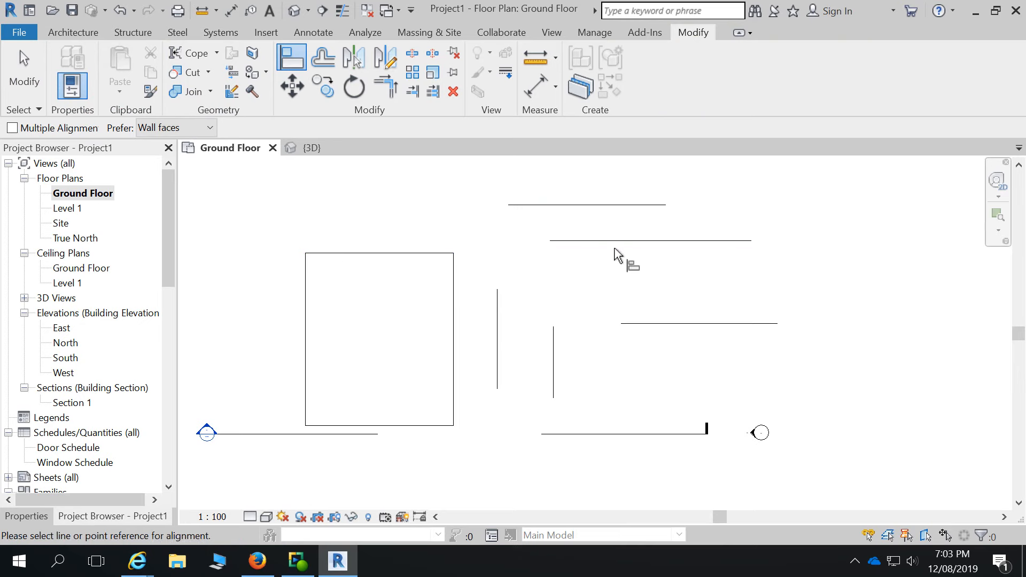
pyautogui.click(389, 254)
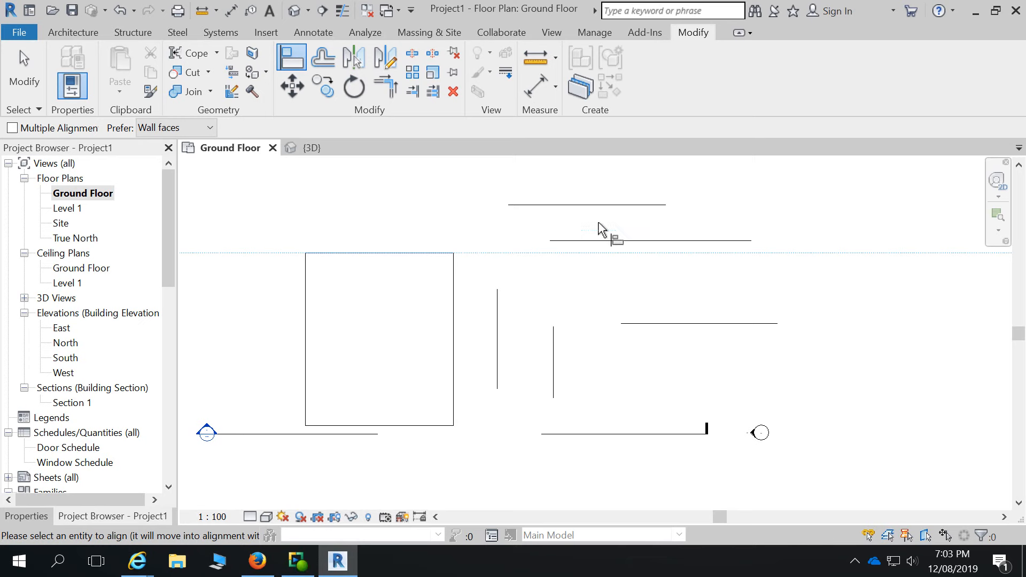
pyautogui.click(593, 240)
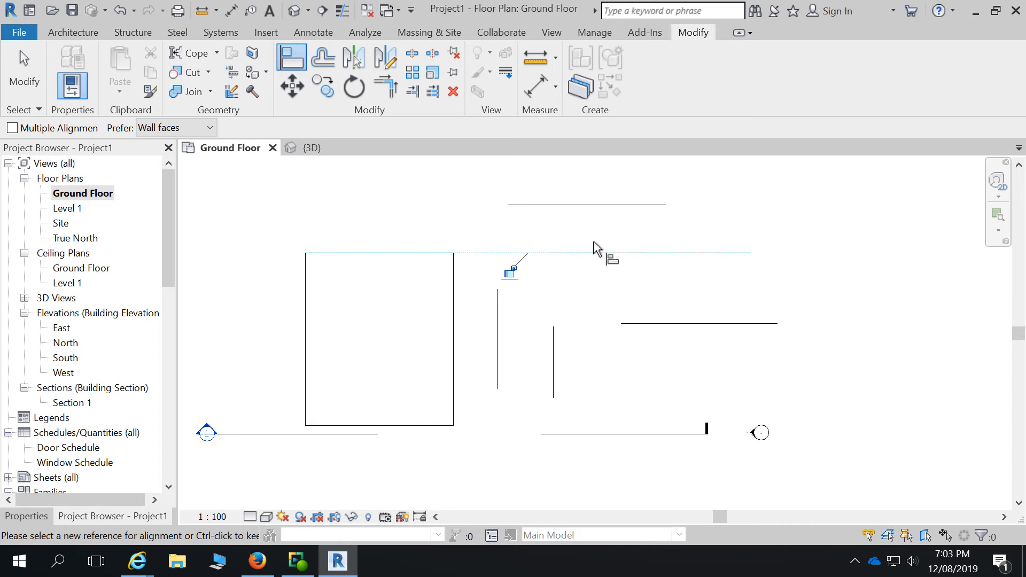
pyautogui.scroll(-2, 767, 269)
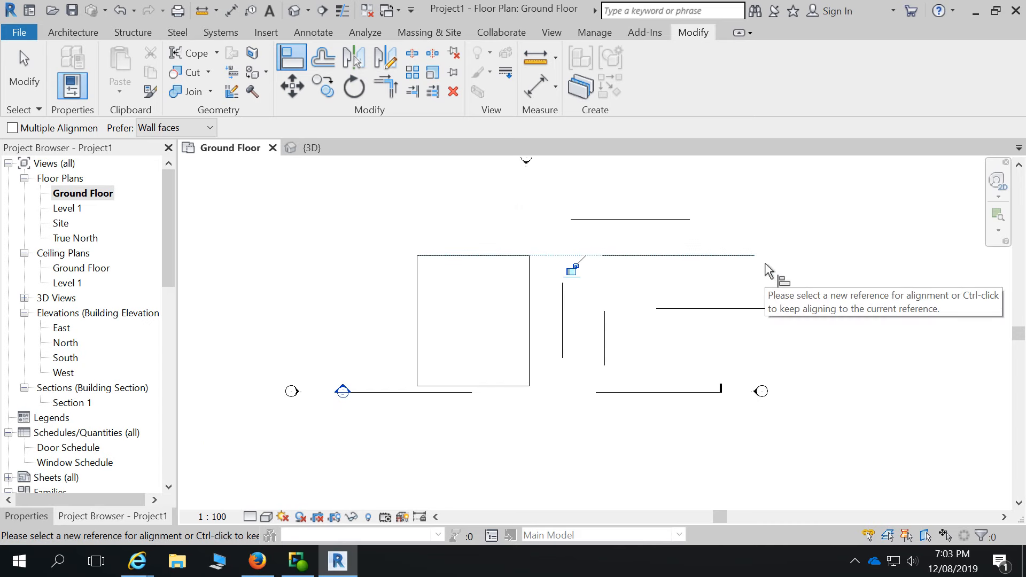
pyautogui.press('Escape')
pyautogui.press('Escape')
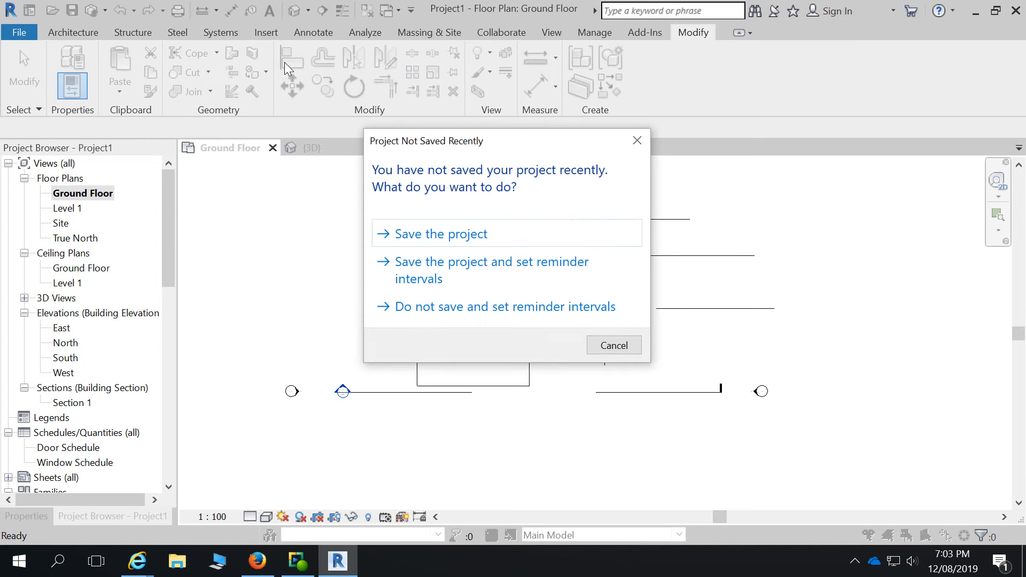
# - Dismiss the save reminder and use Align with Multiple Alignment to bring the other two horizontal lines and the section line onto the rectangle's upper edge
pyautogui.click(591, 347)
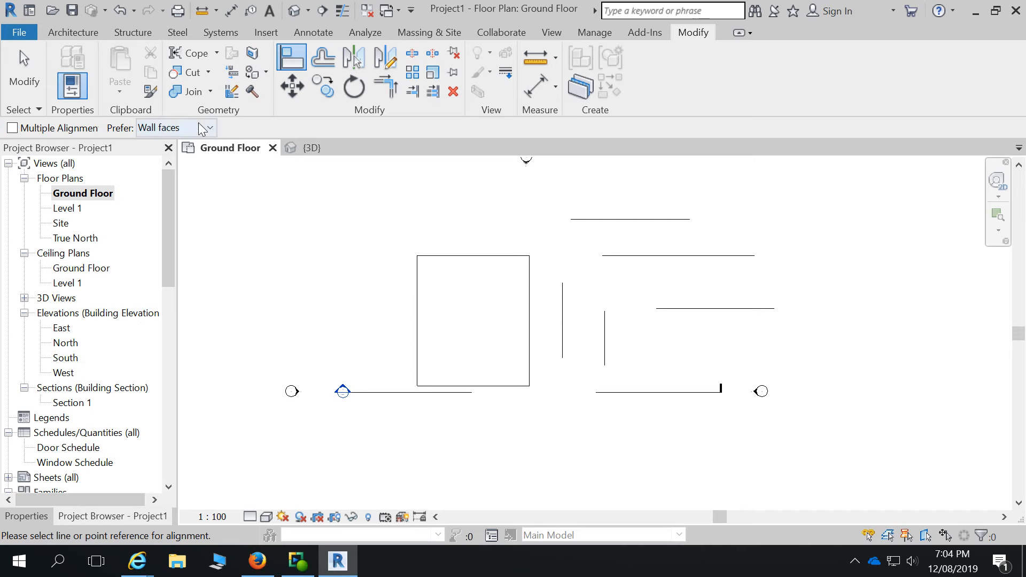
pyautogui.click(11, 128)
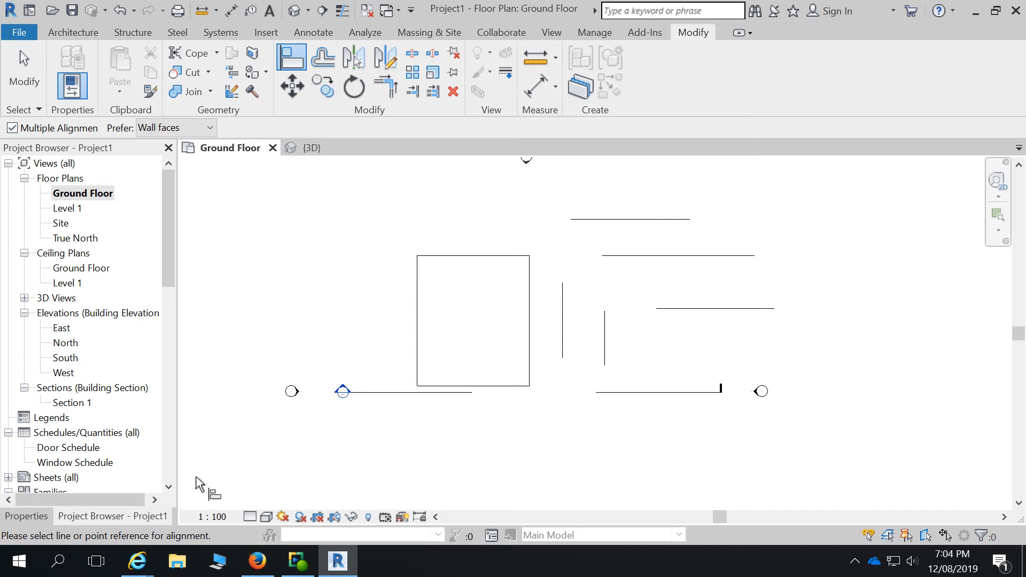
pyautogui.click(442, 256)
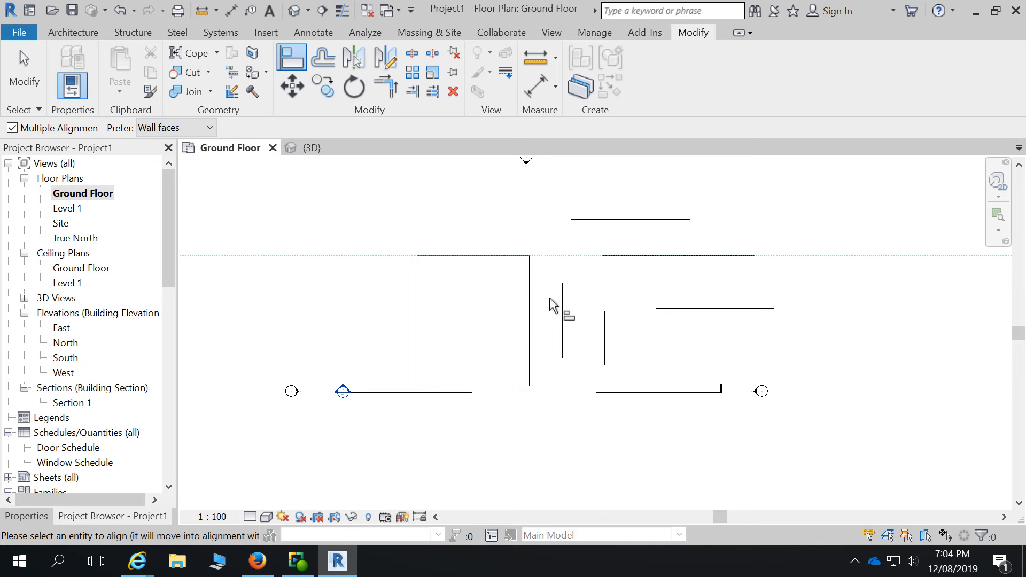
pyautogui.click(616, 219)
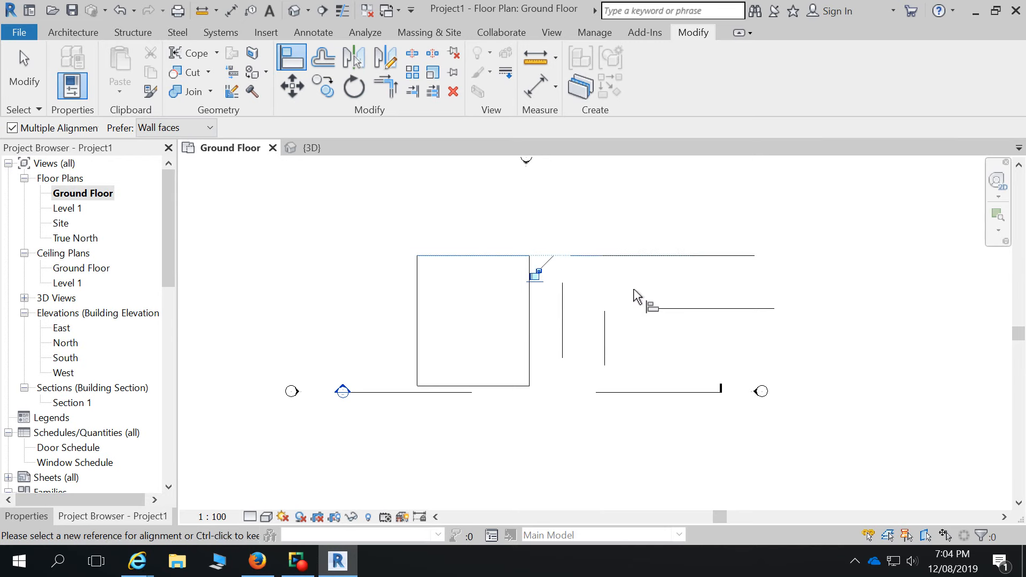
pyautogui.click(704, 312)
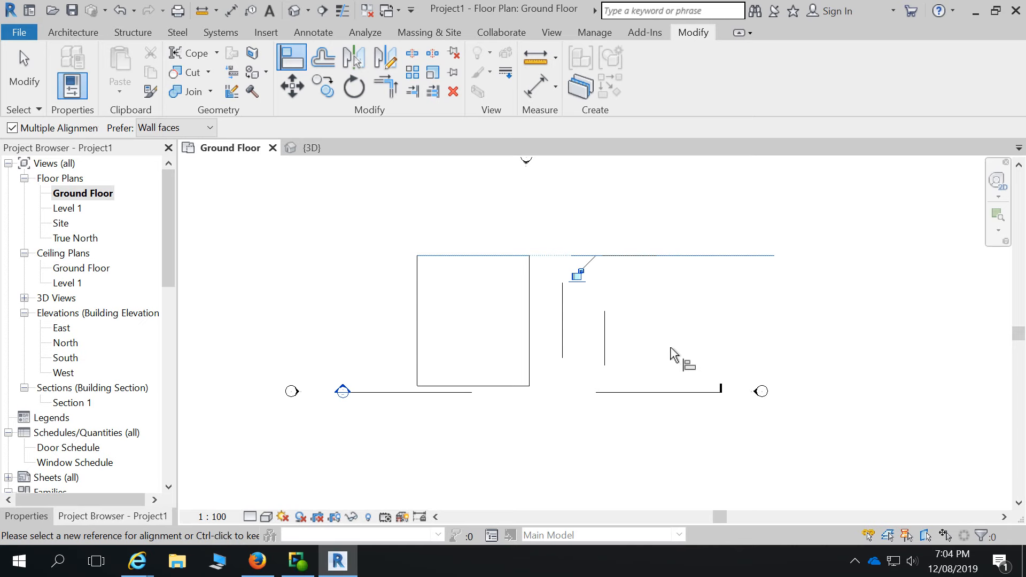
pyautogui.click(644, 395)
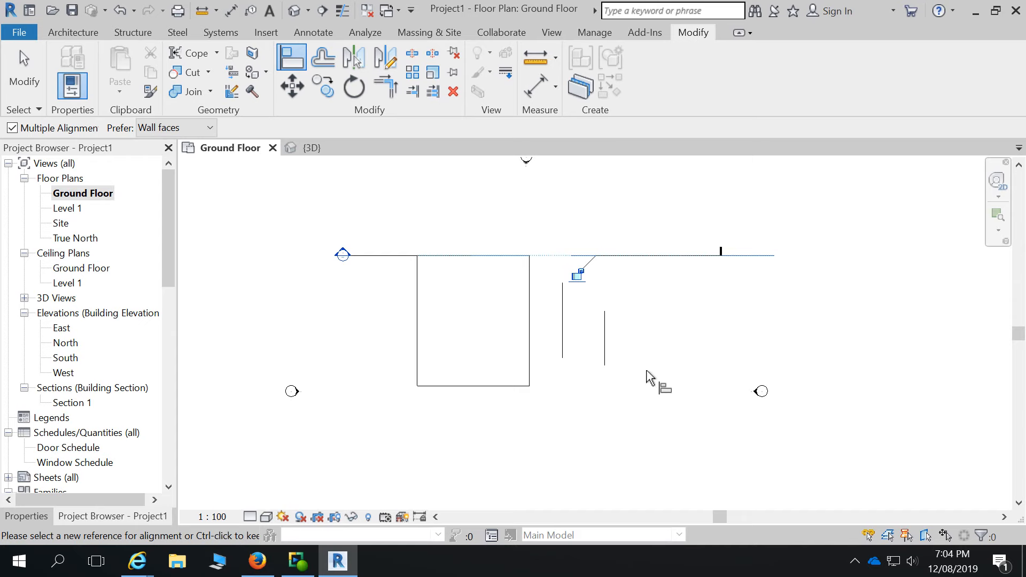
pyautogui.press('Escape')
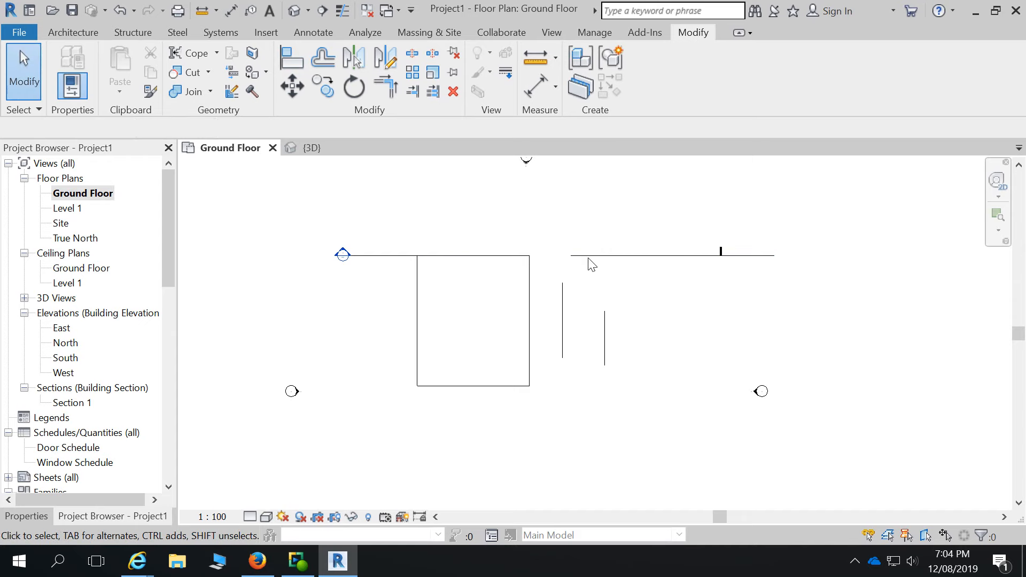
# - Move the 12800 line about 4900 above the rectangle's upper edge, and the other outer horizontal line slightly below that edge
pyautogui.click(589, 256)
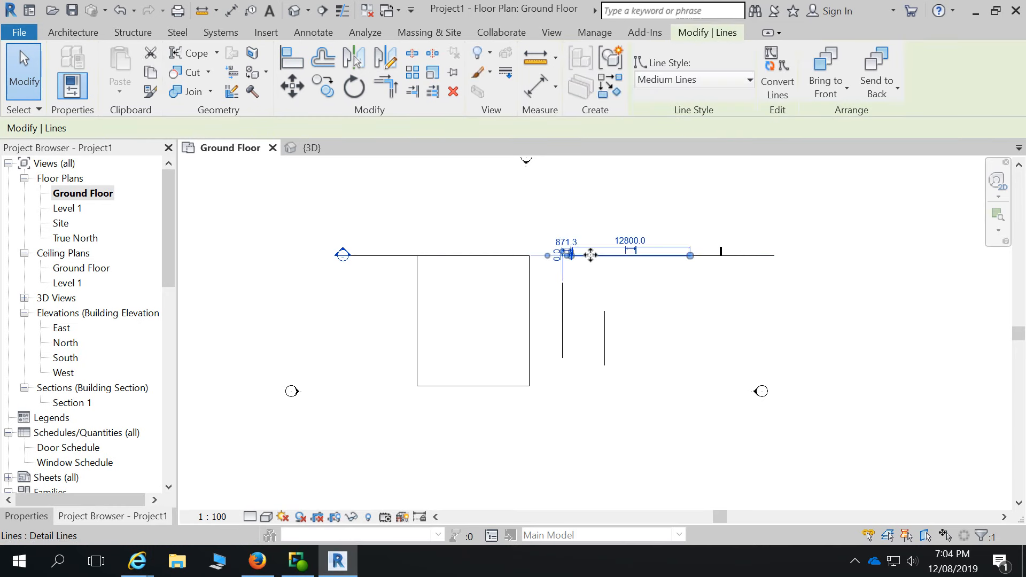
pyautogui.moveTo(590, 255); pyautogui.dragTo(709, 287)
pyautogui.click(729, 341)
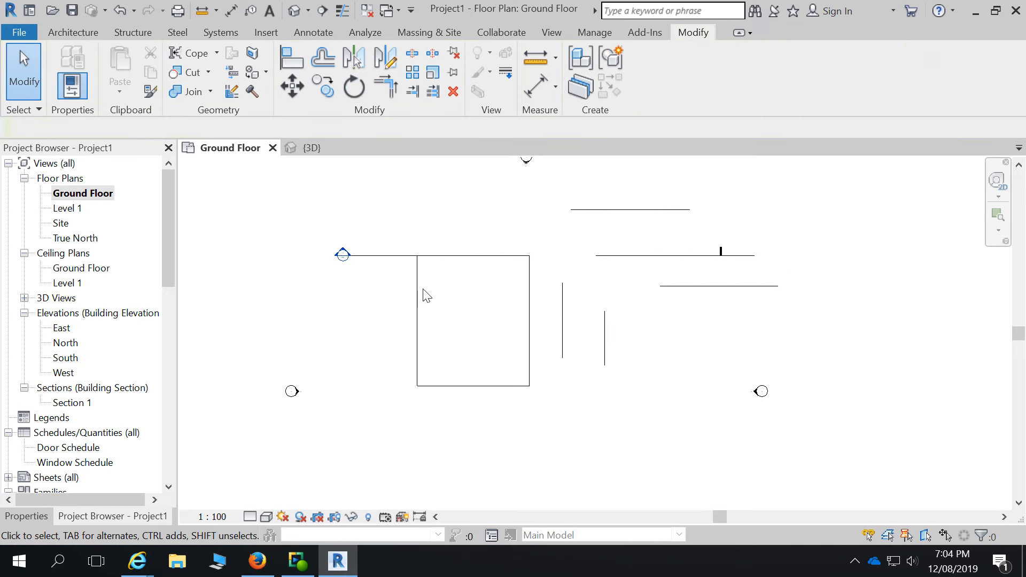
# - Move the Section 1 line down from the rectangle's upper edge to just below the rectangle
pyautogui.click(394, 257)
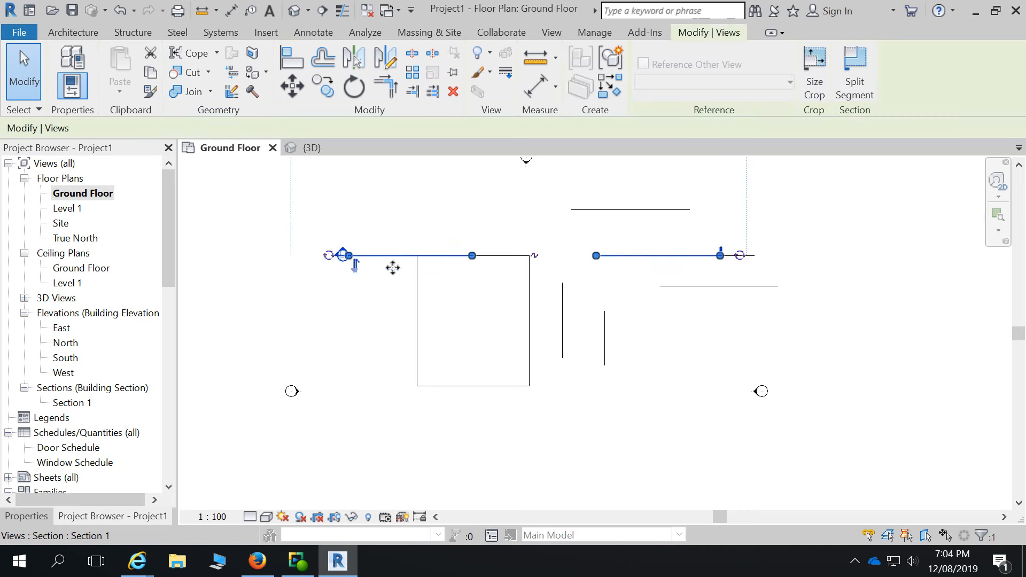
pyautogui.moveTo(393, 267); pyautogui.dragTo(391, 423)
pyautogui.click(545, 486)
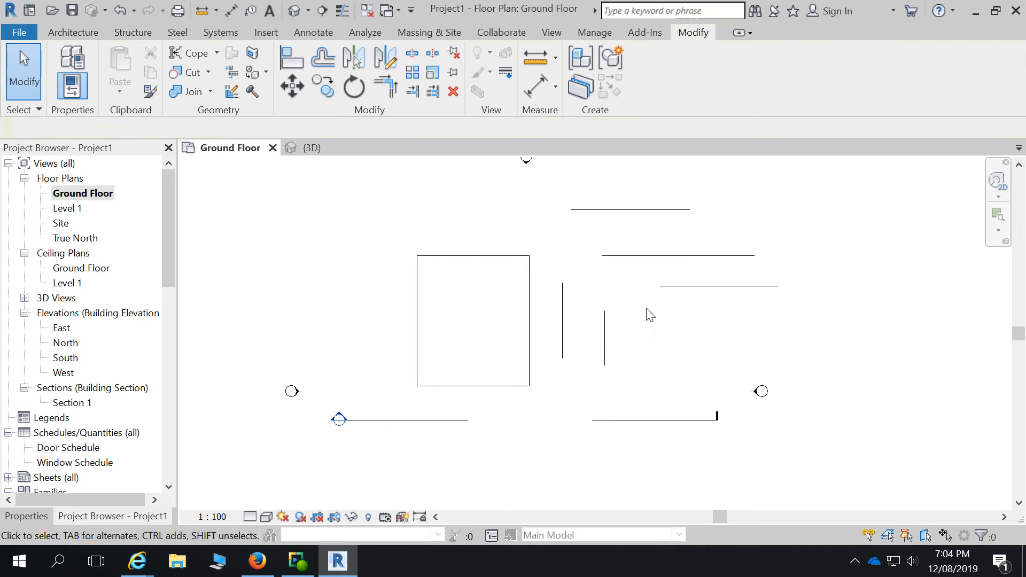
# - Offset the 12800 detail line above the rectangle upward by 1000, keeping the original as a copy
pyautogui.scroll(-2, 650, 314)
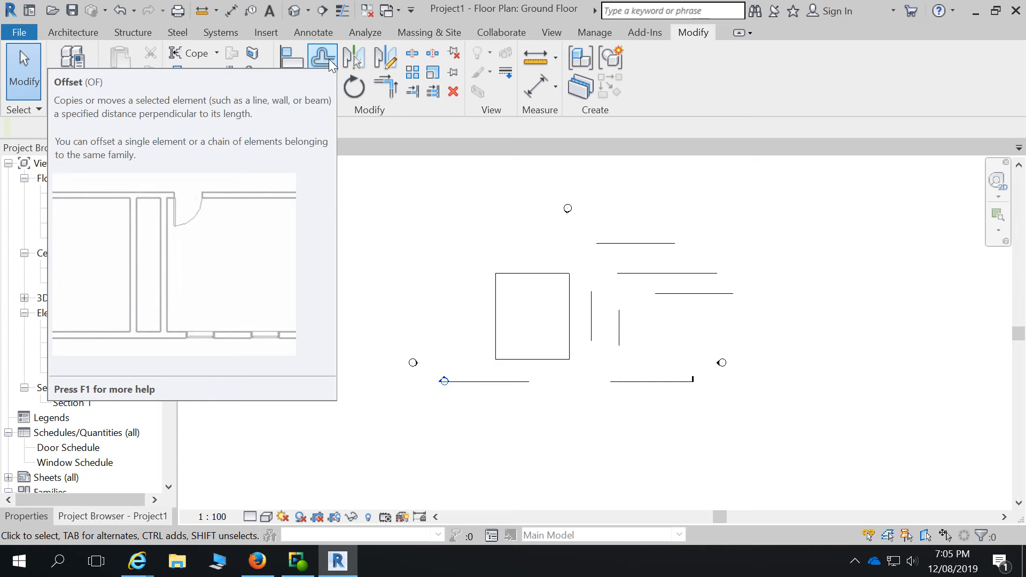
pyautogui.click(636, 243)
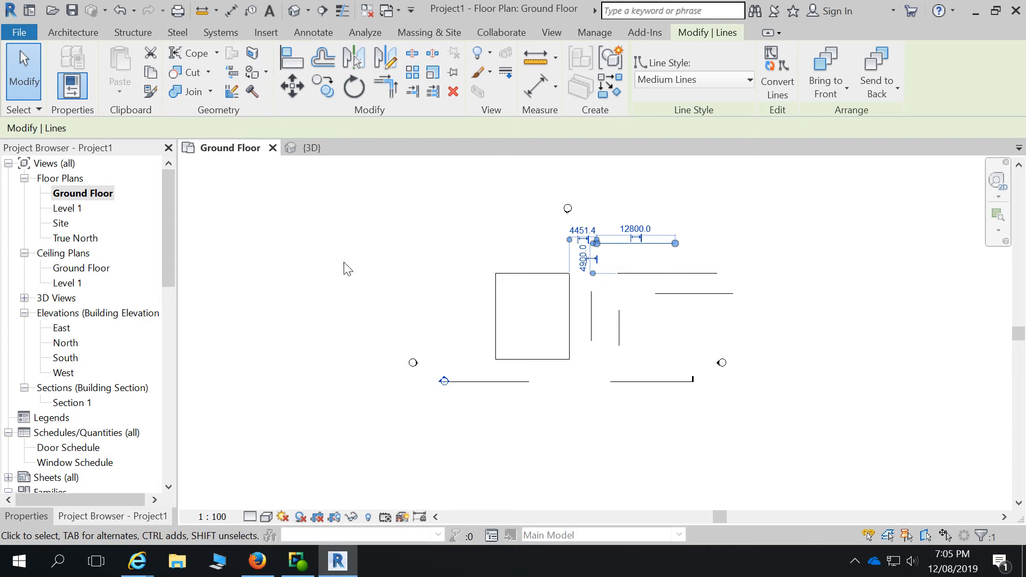
pyautogui.click(328, 60)
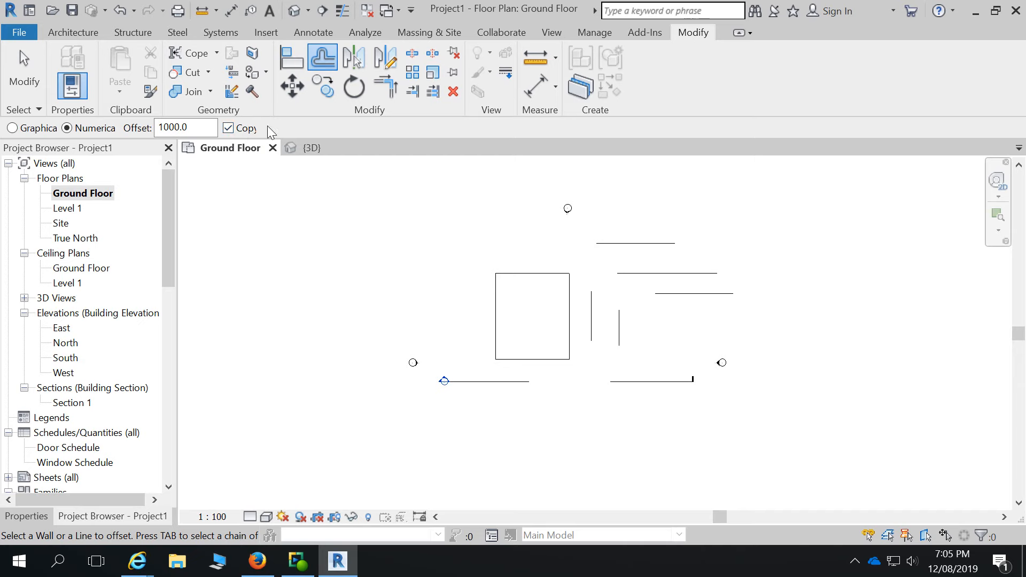
pyautogui.scroll(2, 618, 238)
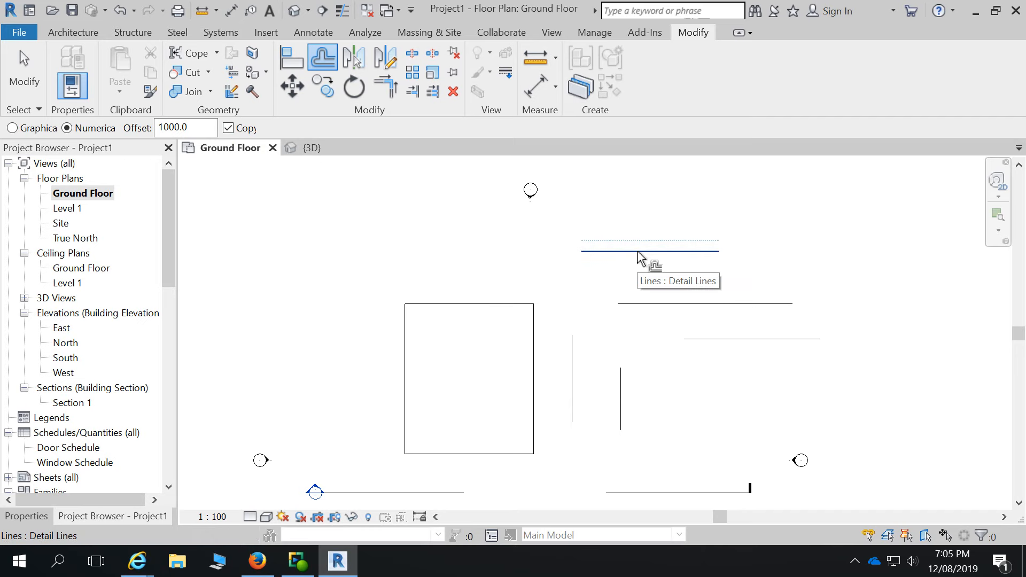
pyautogui.click(638, 253)
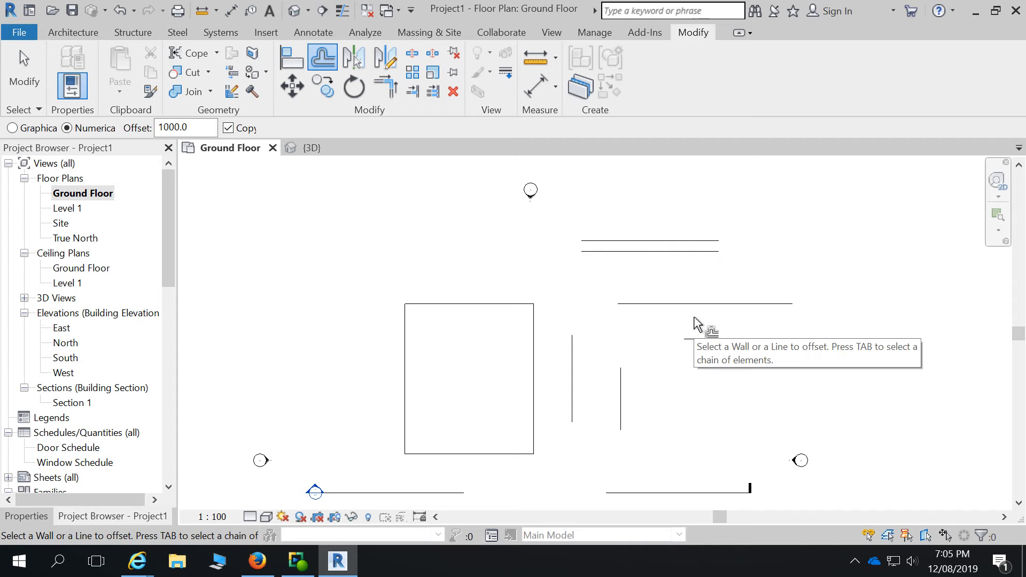
# - Turn off Copy, offset the new upper line upward by 1000 twice, and finish the Offset command
pyautogui.click(228, 128)
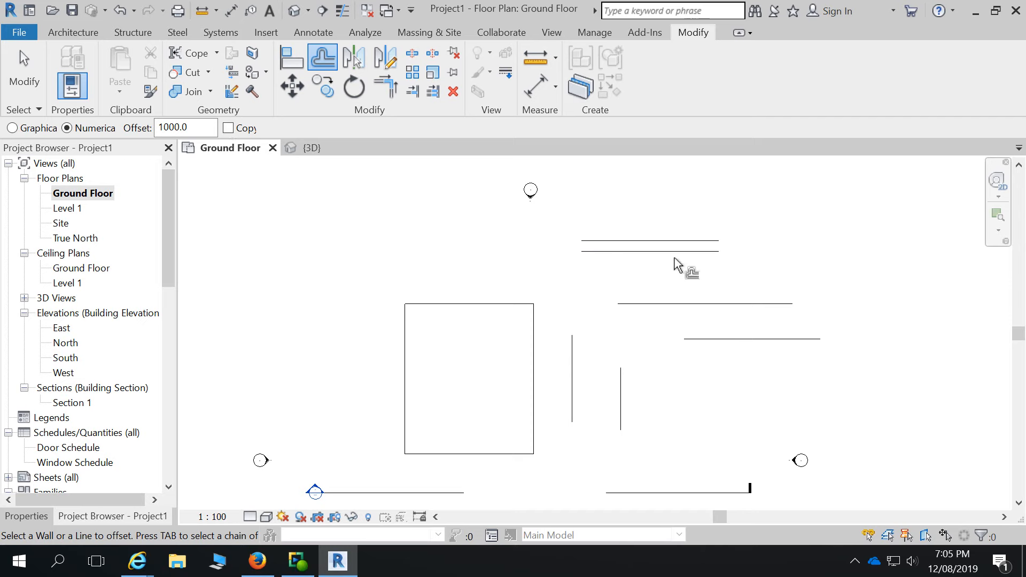
pyautogui.click(687, 241)
pyautogui.click(643, 229)
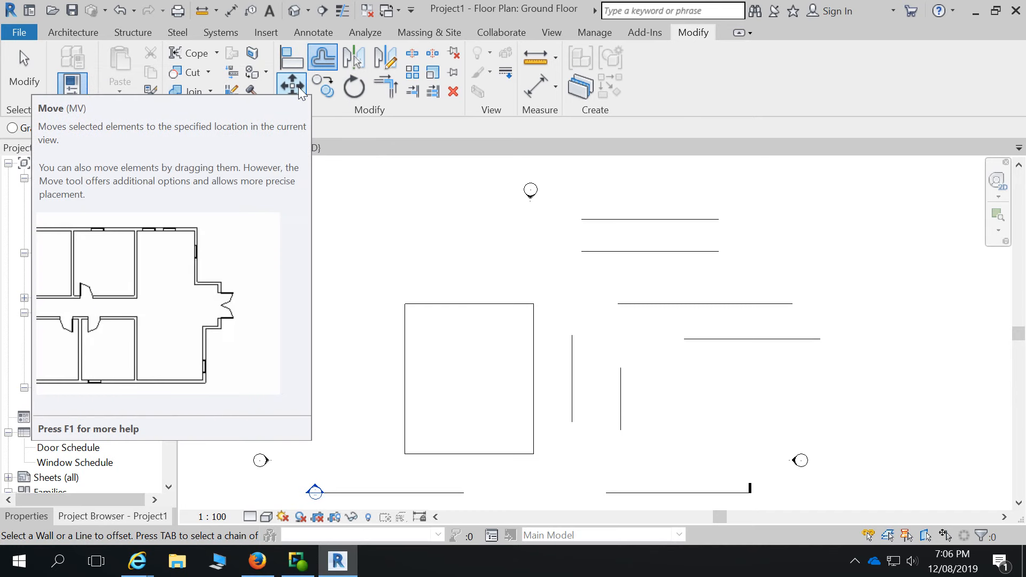
pyautogui.press('Escape')
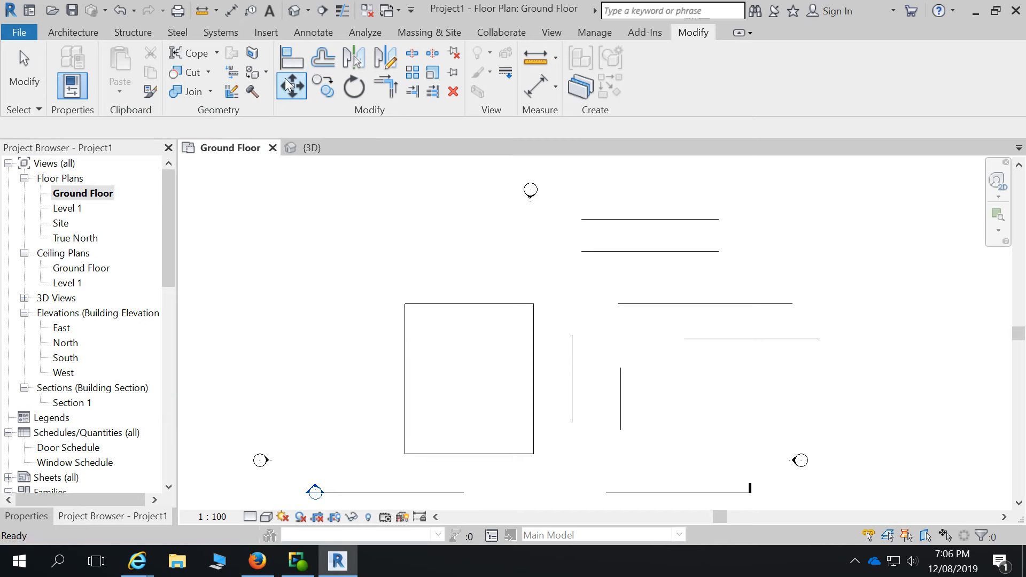
pyautogui.click(286, 80)
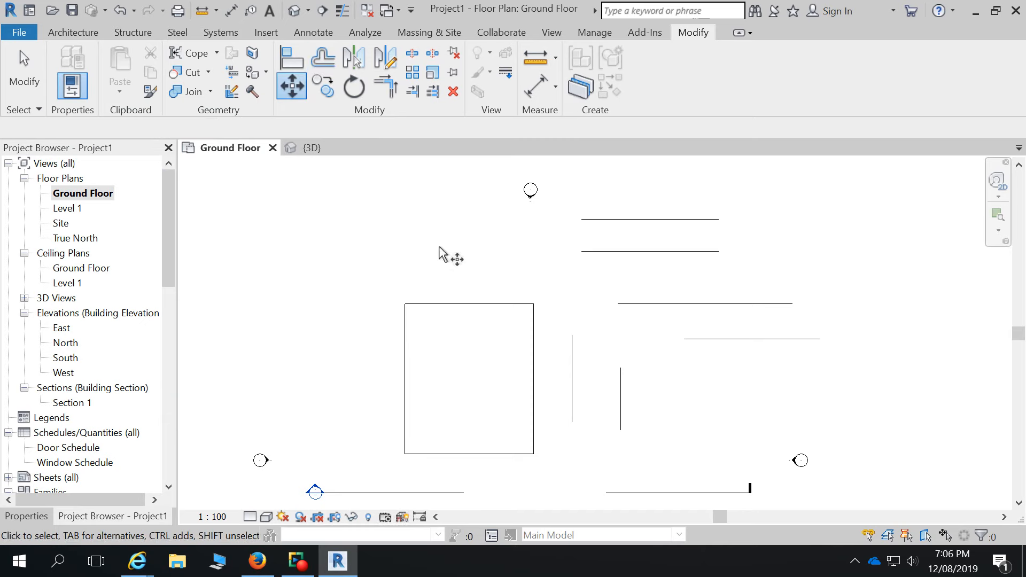
pyautogui.click(631, 219)
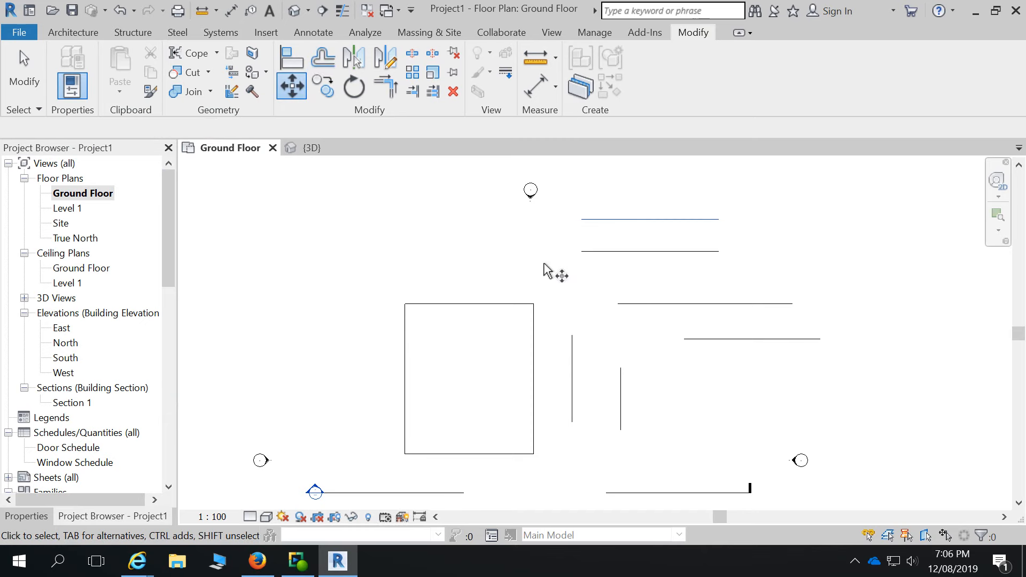
pyautogui.press('Return')
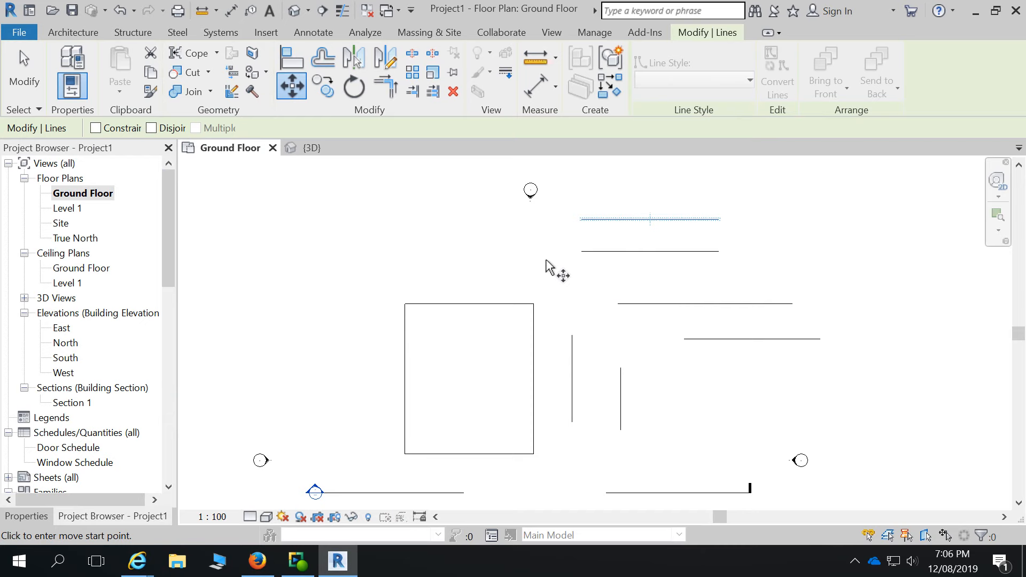
pyautogui.press('Escape')
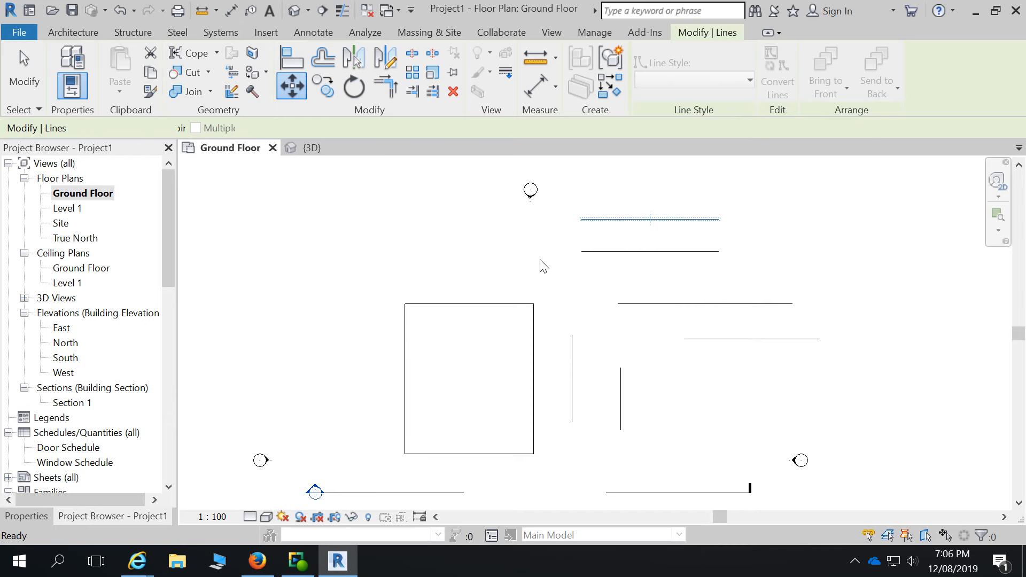
pyautogui.press('Escape')
# - Try moving the uppermost detail line from its midpoint with the Move tool, switching Constrain on and off
pyautogui.click(625, 220)
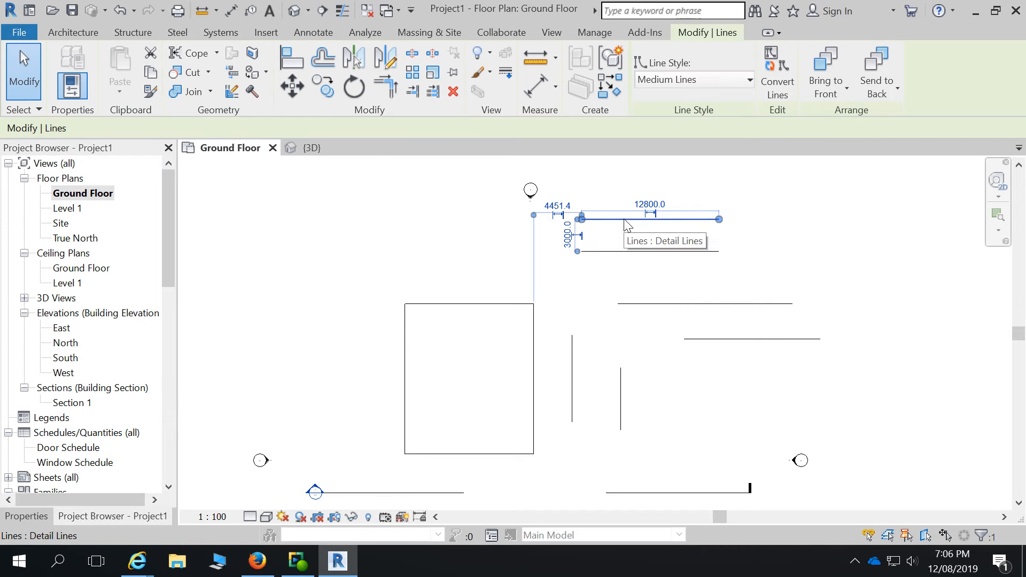
pyautogui.click(293, 94)
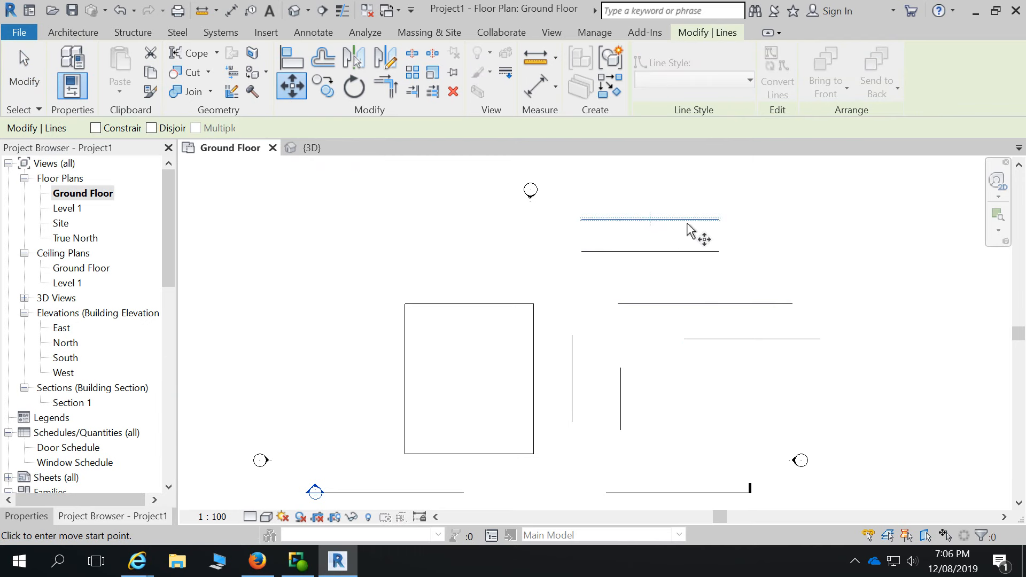
pyautogui.scroll(5, 690, 227)
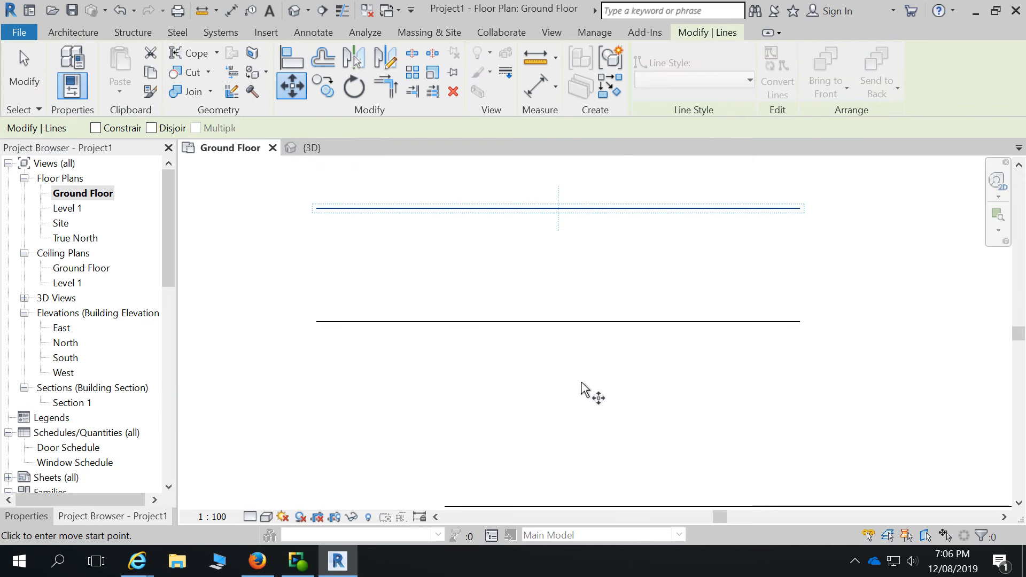
pyautogui.scroll(-1, 565, 404)
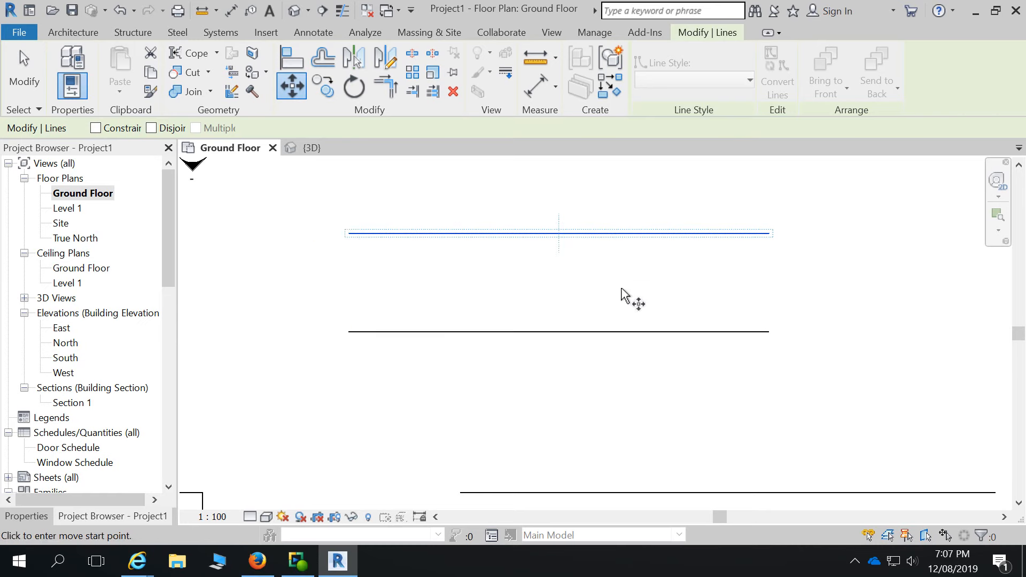
pyautogui.scroll(-1, 773, 365)
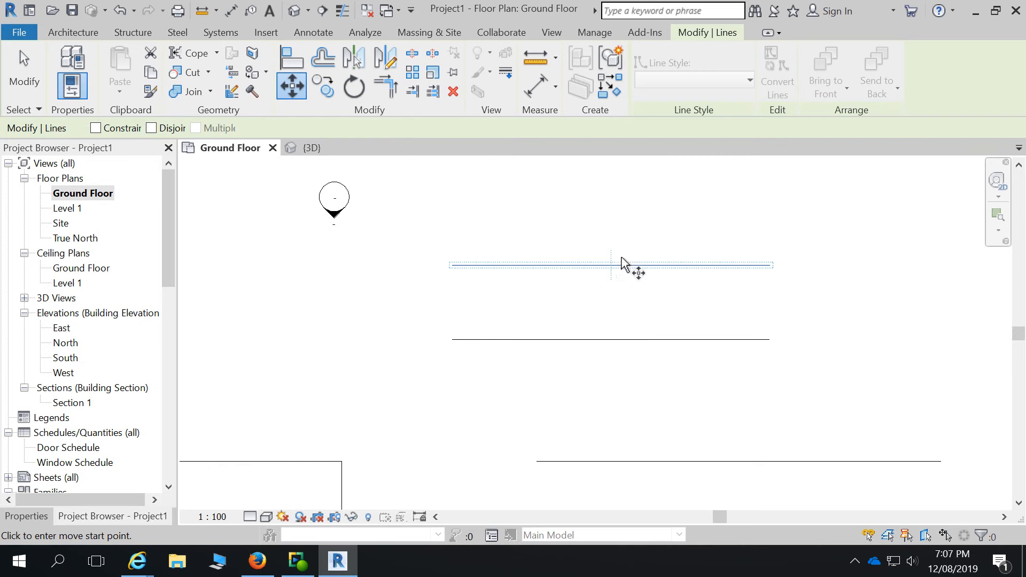
pyautogui.click(611, 265)
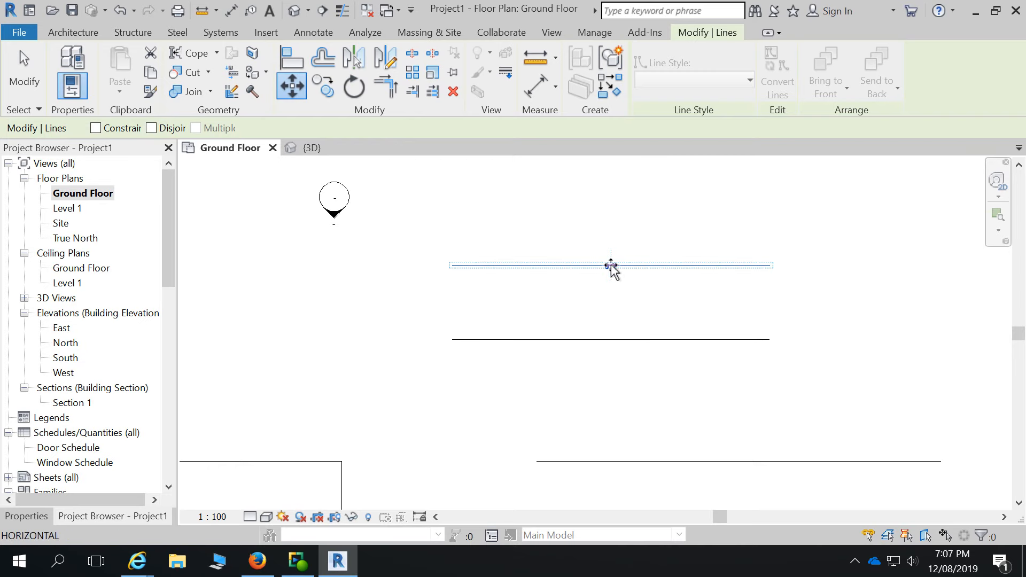
pyautogui.scroll(-3, 694, 299)
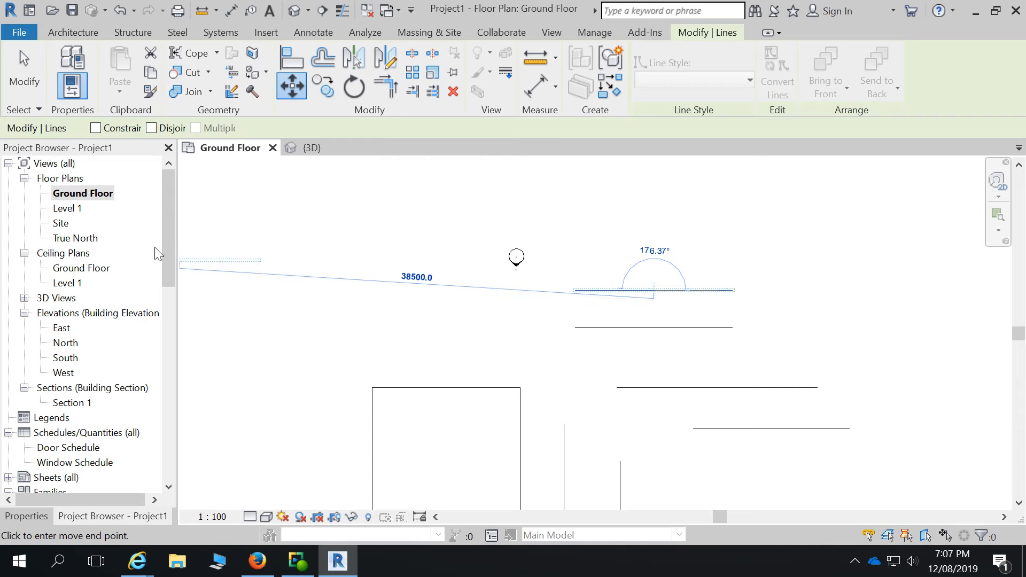
pyautogui.click(97, 128)
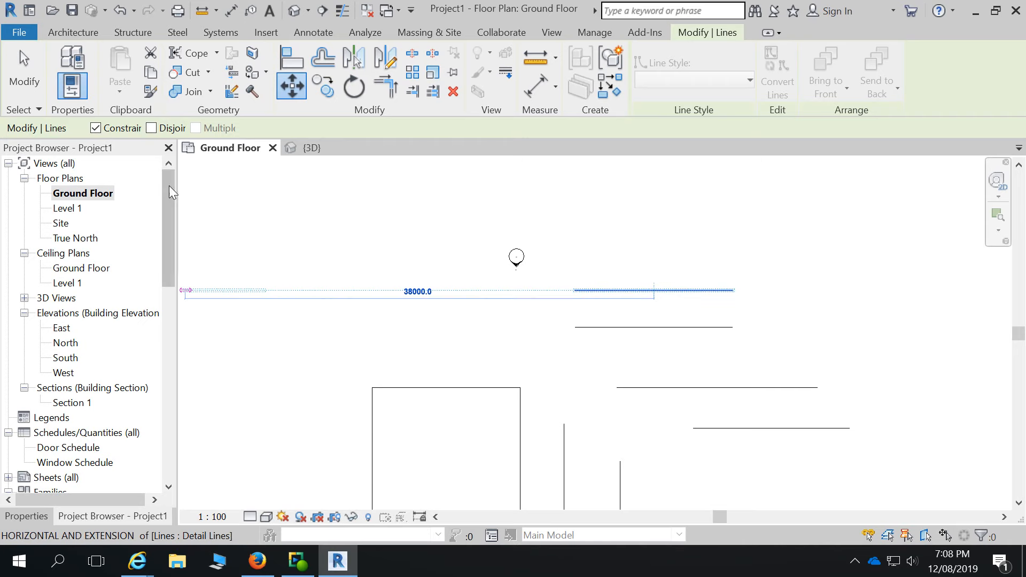
pyautogui.click(96, 128)
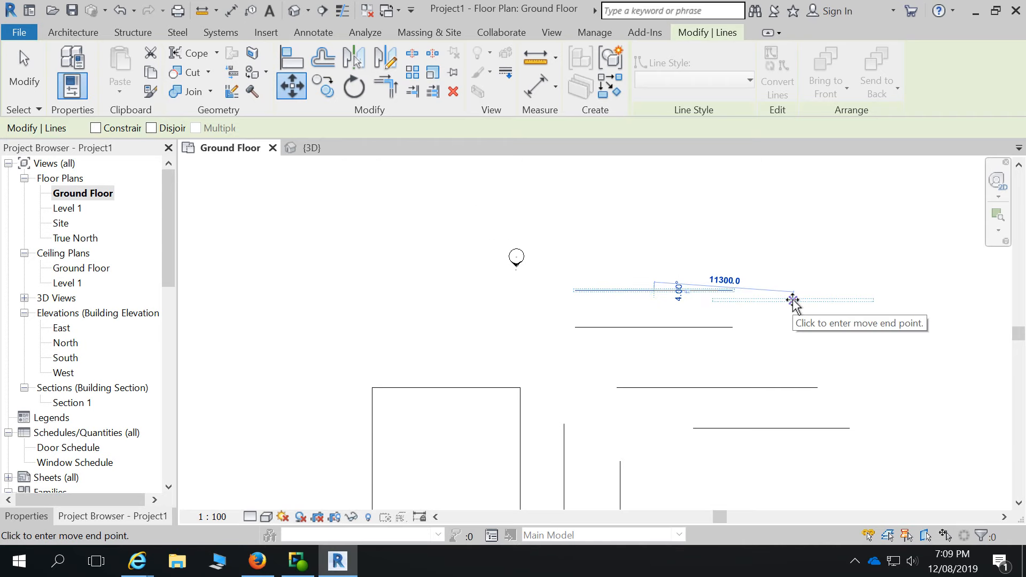
pyautogui.click(715, 286)
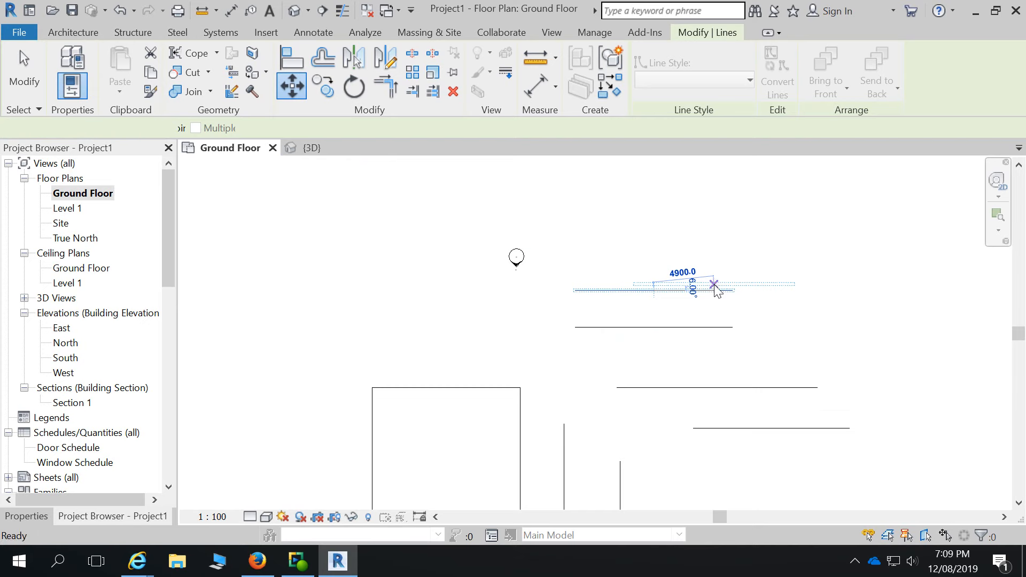
pyautogui.press('Escape')
# - Move the uppermost detail line freehand to about 5800 above the line below it and about 5900 from the rectangle
pyautogui.scroll(3, 683, 288)
pyautogui.scroll(-2, 596, 320)
pyautogui.scroll(-1, 596, 319)
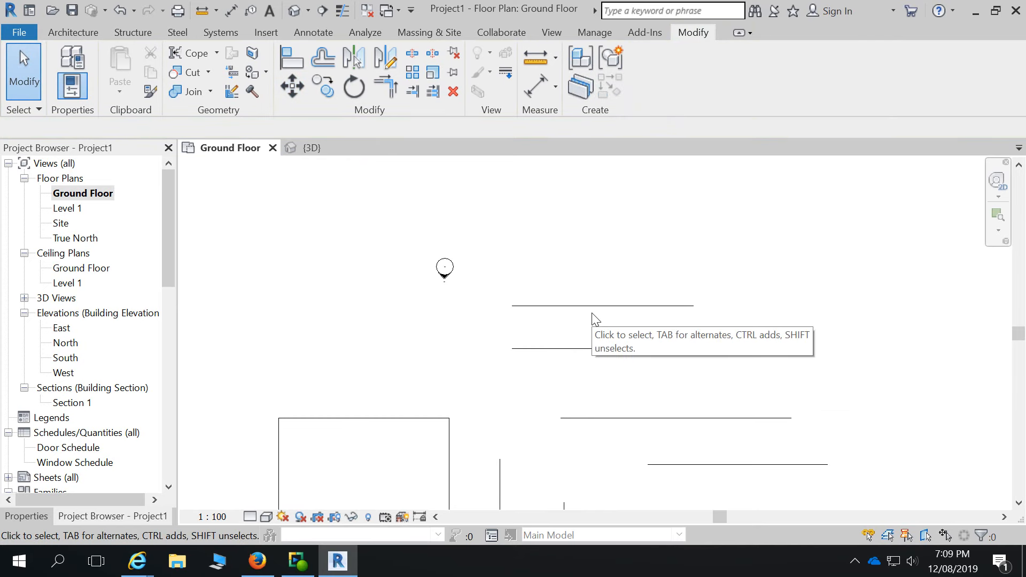
pyautogui.click(566, 306)
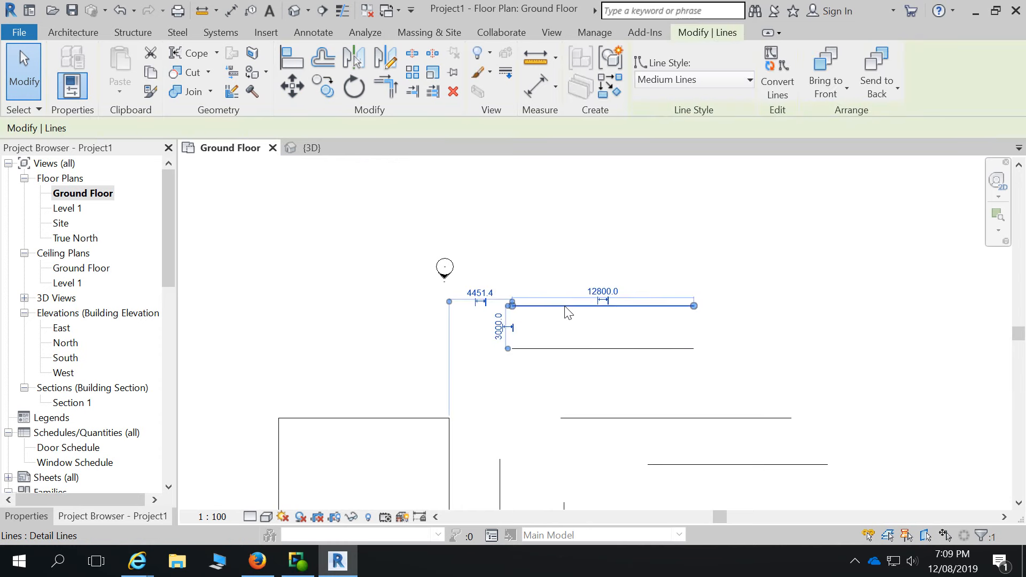
pyautogui.moveTo(568, 310); pyautogui.dragTo(591, 268)
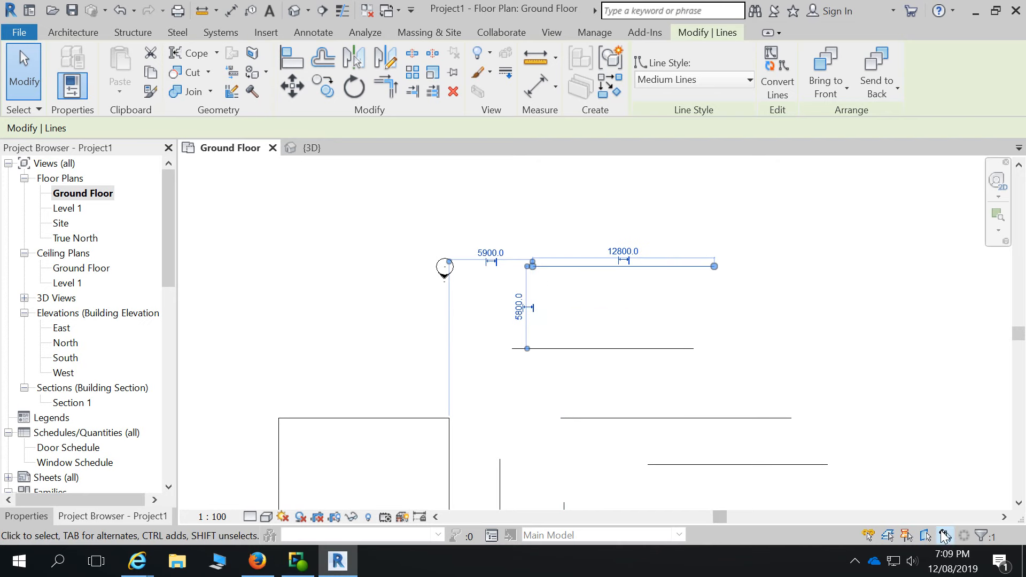
# - With dragging on selection off, reselect and reposition the uppermost line twice, ending about 6520 above the line below it
pyautogui.click(812, 422)
pyautogui.click(672, 270)
pyautogui.moveTo(668, 270); pyautogui.dragTo(706, 258)
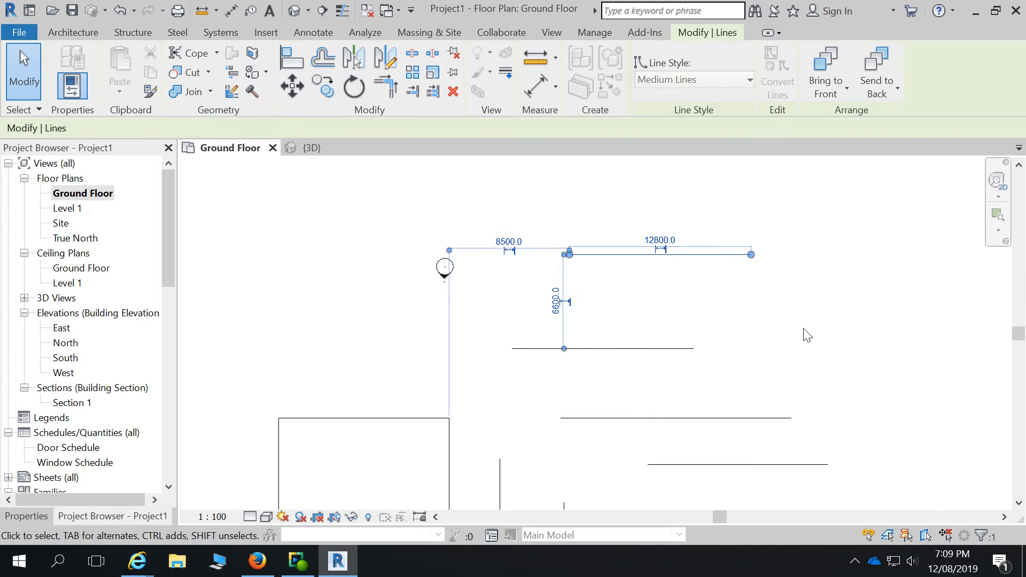
pyautogui.click(803, 335)
pyautogui.scroll(3, 625, 236)
pyautogui.click(624, 286)
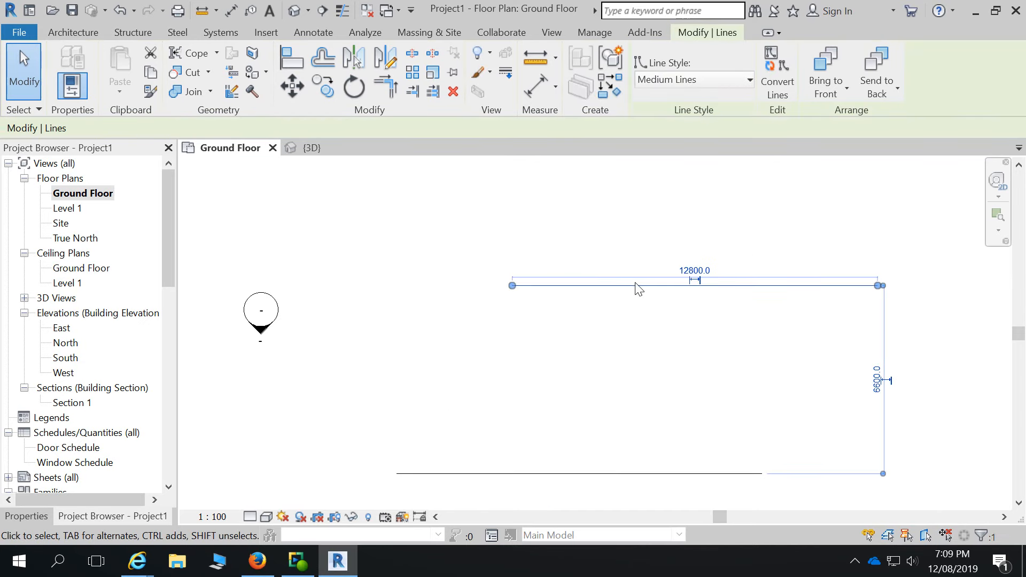
pyautogui.moveTo(632, 286)
pyautogui.mouseDown()
pyautogui.moveTo(592, 301)
pyautogui.moveTo(620, 408)
pyautogui.moveTo(584, 387)
pyautogui.moveTo(570, 360)
pyautogui.moveTo(537, 361)
pyautogui.moveTo(614, 288)
pyautogui.mouseUp()
pyautogui.scroll(-4, 642, 289)
pyautogui.press('Escape')
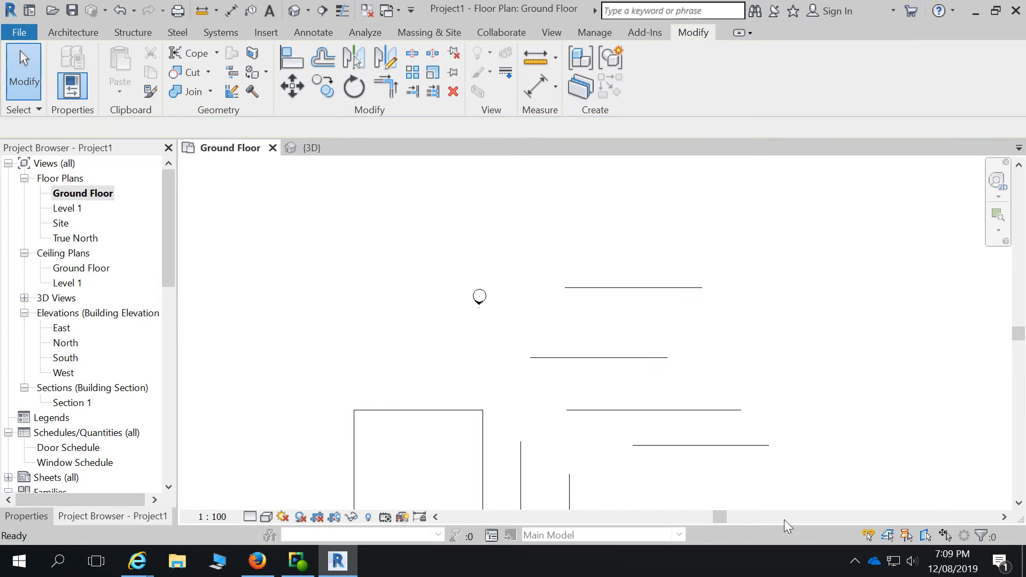
# - Make the uppermost line's temporary length dimension permanent, and move the line to about 4200 above the line below it
pyautogui.click(676, 289)
pyautogui.press('Escape')
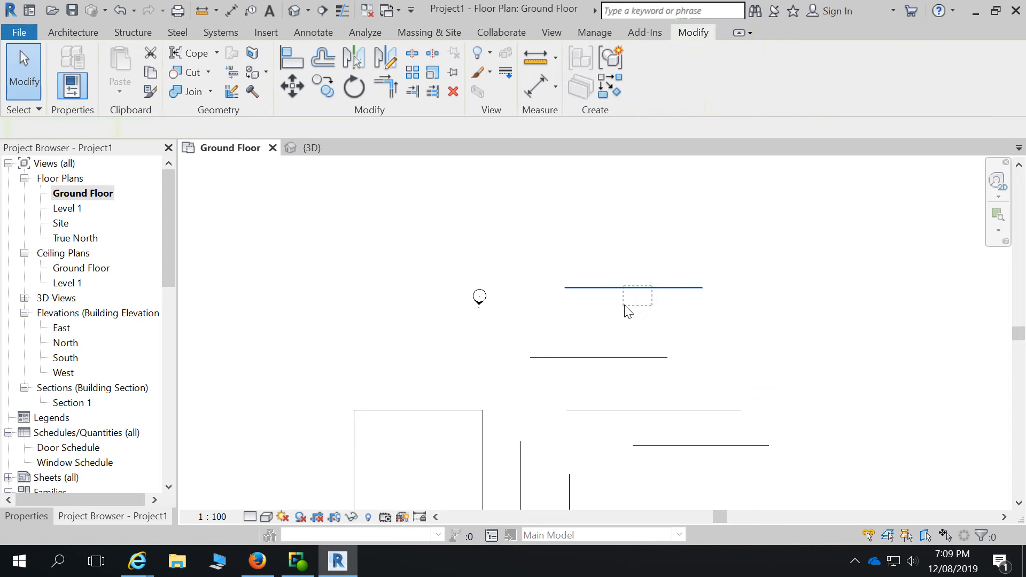
pyautogui.click(628, 288)
pyautogui.click(634, 281)
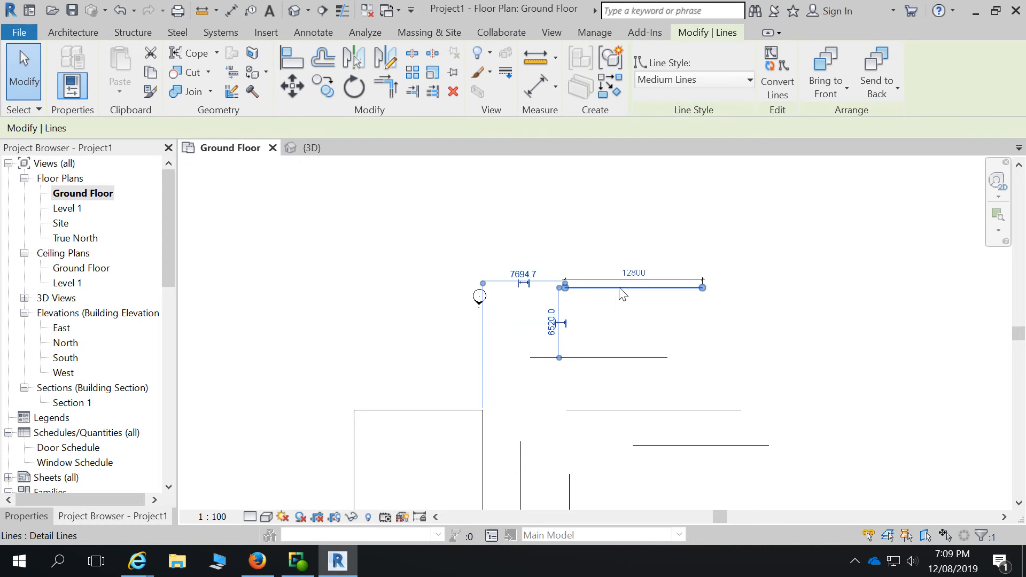
pyautogui.moveTo(615, 287); pyautogui.dragTo(574, 308)
pyautogui.press('Escape')
pyautogui.scroll(-2, 725, 374)
pyautogui.scroll(-1, 725, 374)
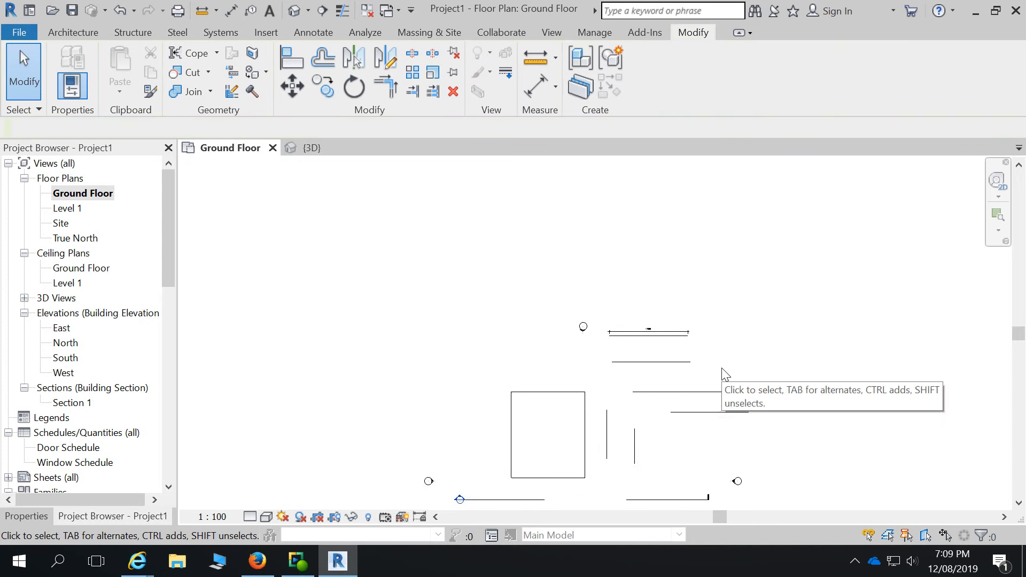
pyautogui.scroll(2, 722, 372)
pyautogui.scroll(3, 522, 309)
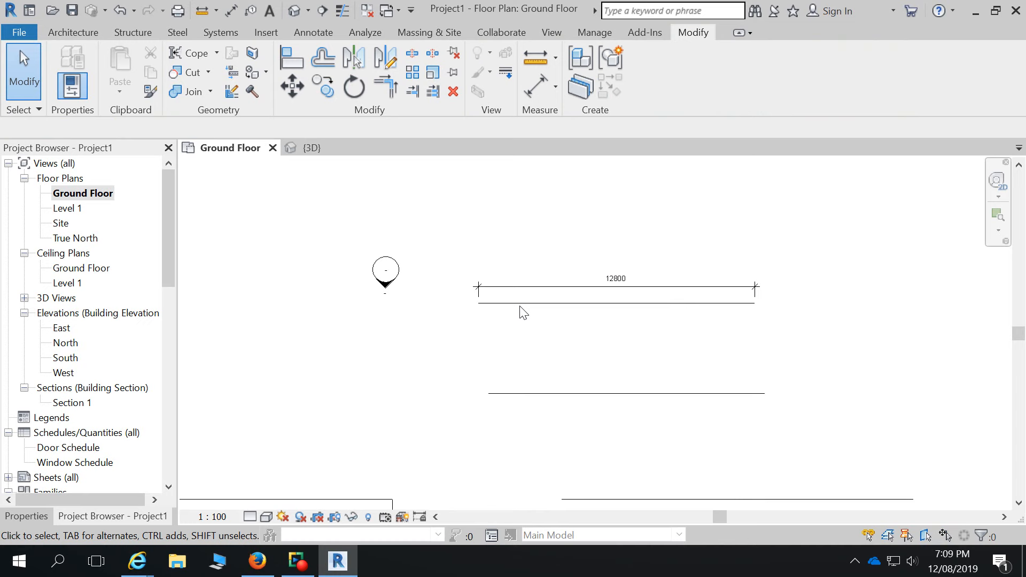
# - Delete the uppermost detail line together with its length dimension
pyautogui.click(641, 302)
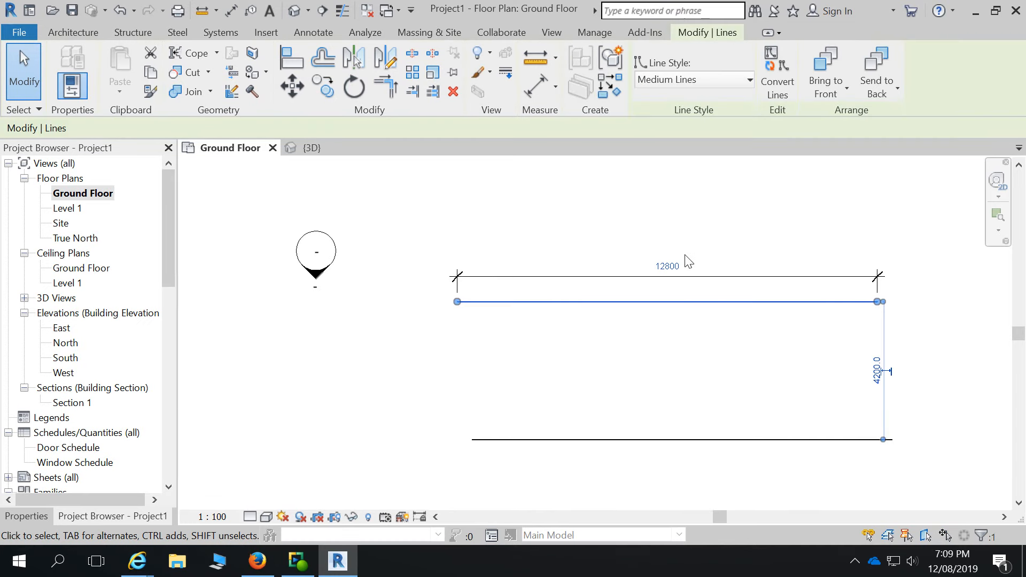
pyautogui.press('Delete')
pyautogui.scroll(-1, 688, 268)
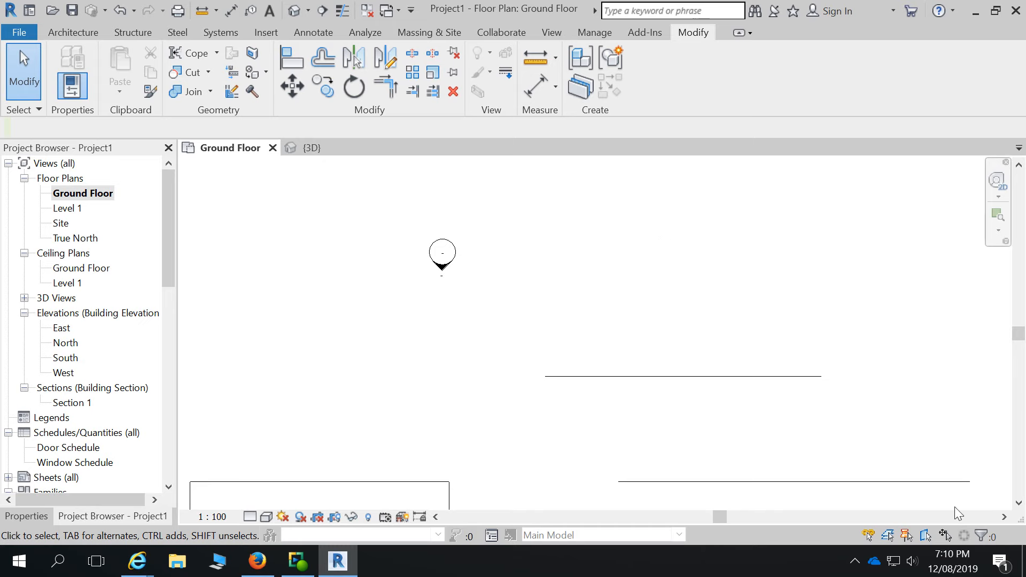
# - Turn off dragging elements on selection, and select the uppermost detail line with a crossing window before clearing the selection
pyautogui.click(945, 537)
pyautogui.moveTo(786, 344); pyautogui.dragTo(743, 412)
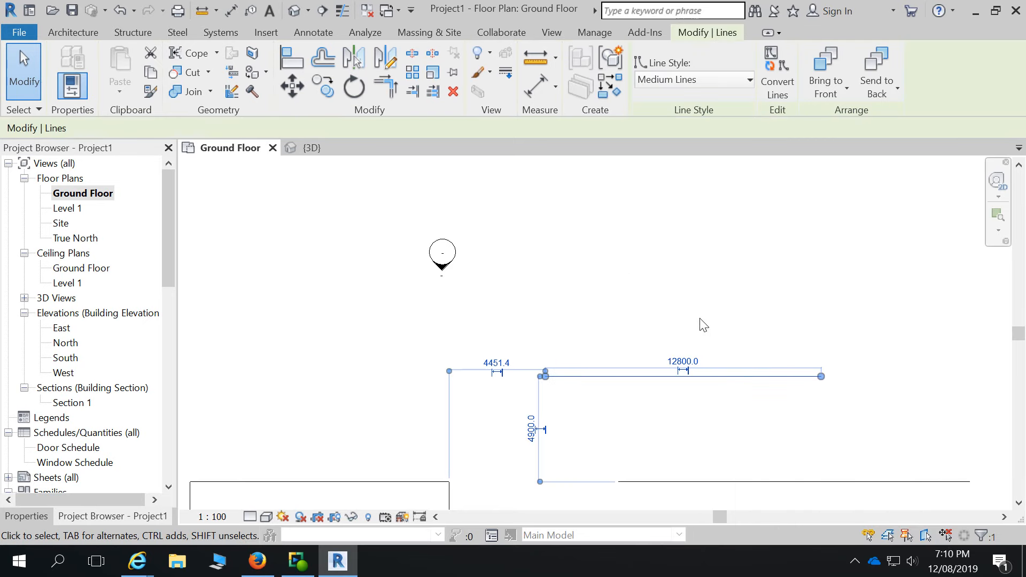
pyautogui.scroll(-2, 703, 324)
pyautogui.press('Escape')
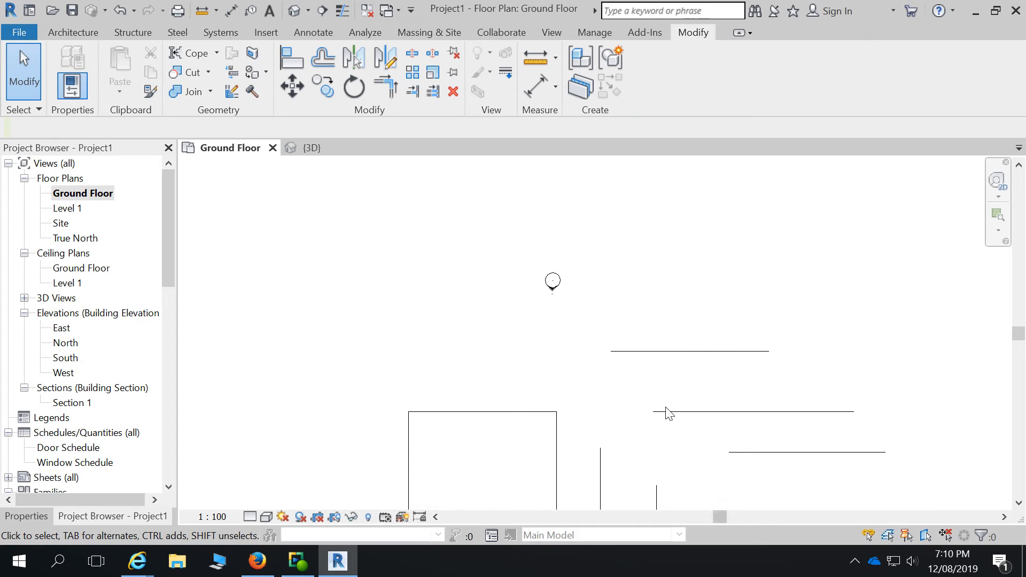
# - Window-select the rectangle together with all the detail lines beside it, and clear the selection
pyautogui.scroll(-3, 668, 332)
pyautogui.scroll(2, 605, 429)
pyautogui.scroll(2, 606, 429)
pyautogui.scroll(-4, 653, 327)
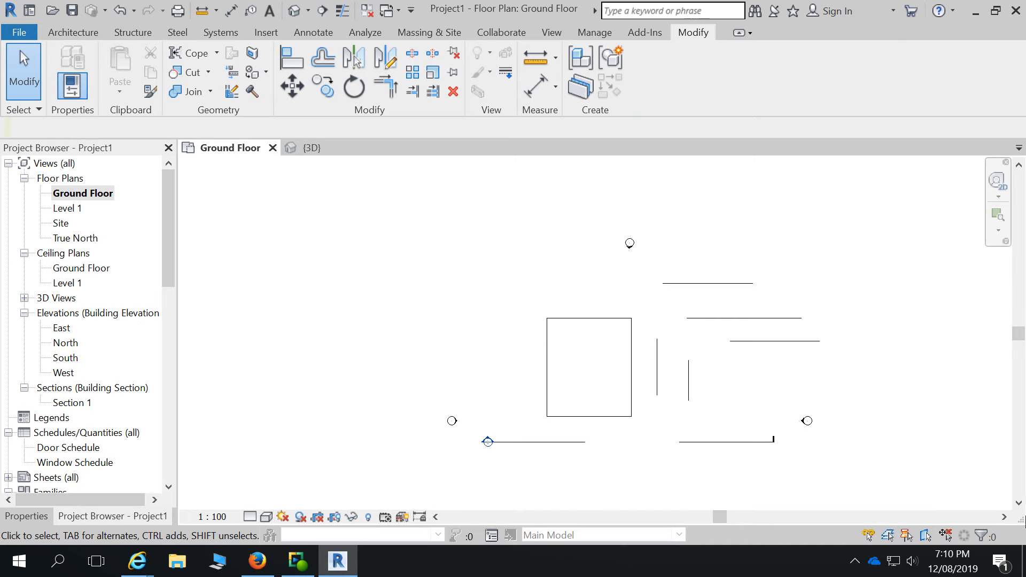
pyautogui.scroll(-2, 568, 281)
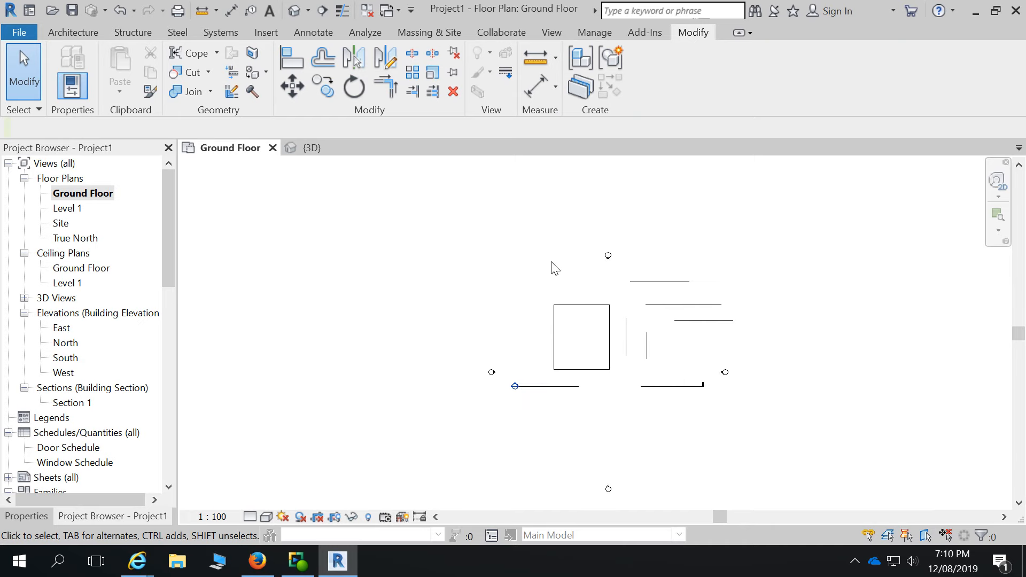
pyautogui.moveTo(524, 266); pyautogui.dragTo(747, 374)
pyautogui.moveTo(513, 279); pyautogui.dragTo(872, 402)
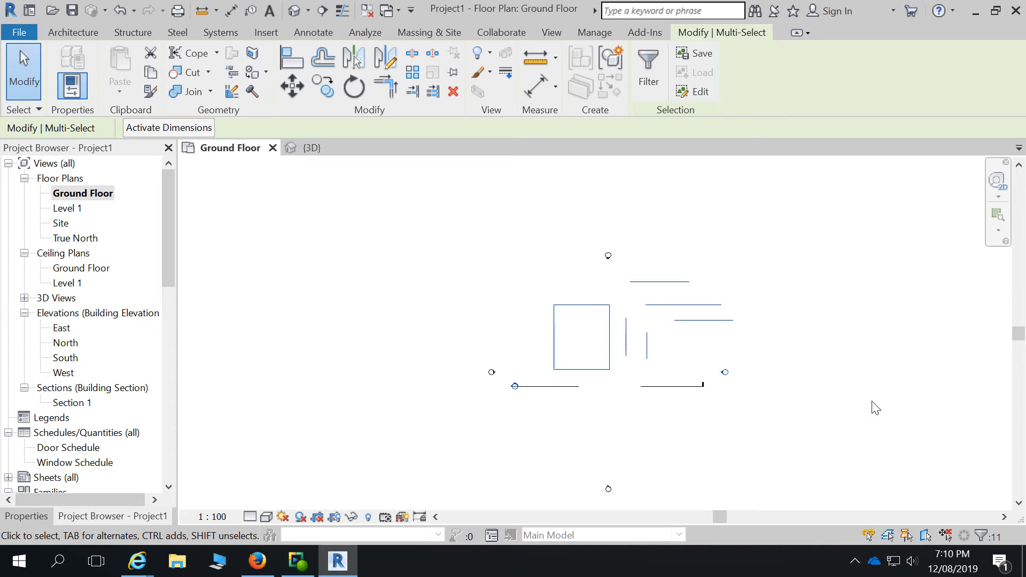
pyautogui.click(542, 328)
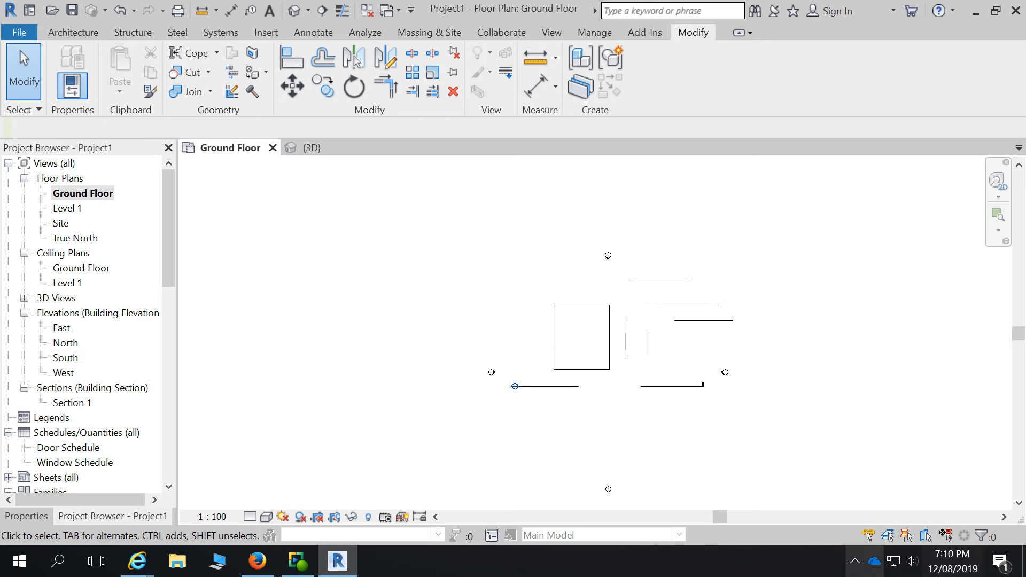
pyautogui.scroll(3, 650, 292)
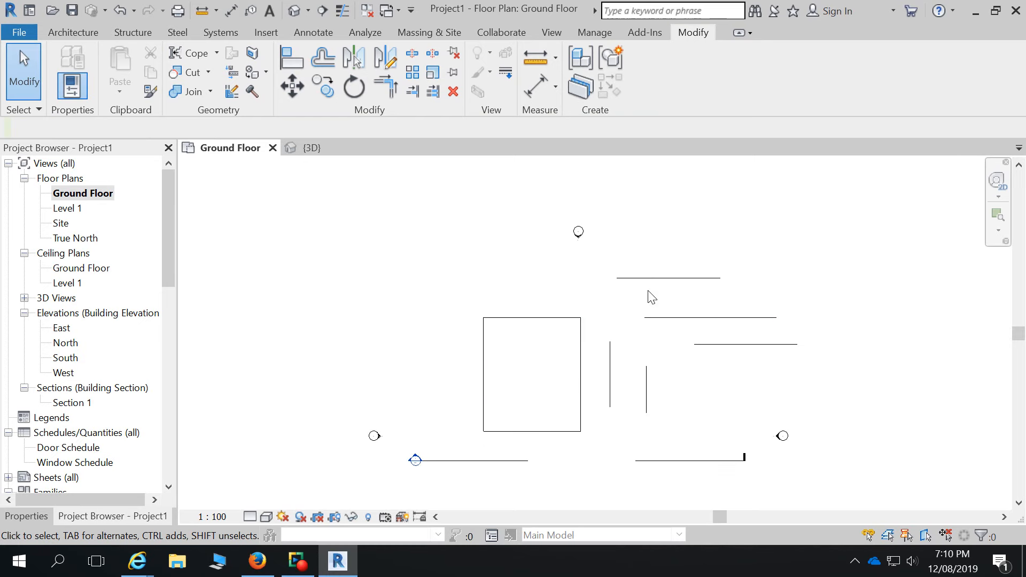
pyautogui.click(550, 318)
pyautogui.click(365, 280)
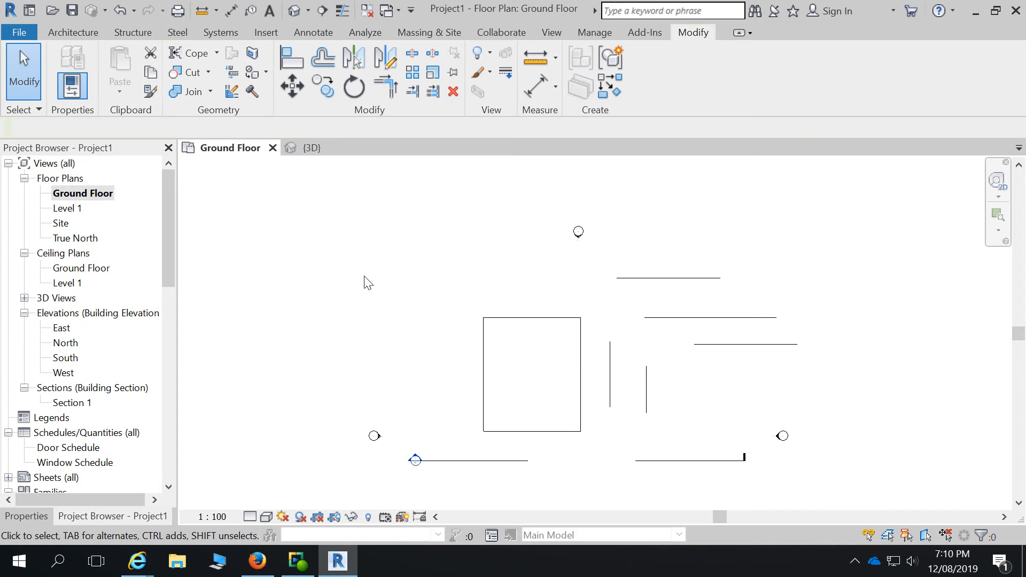
# - Window-select the four sides of the rectangle and pin them in place
pyautogui.scroll(-2, 570, 305)
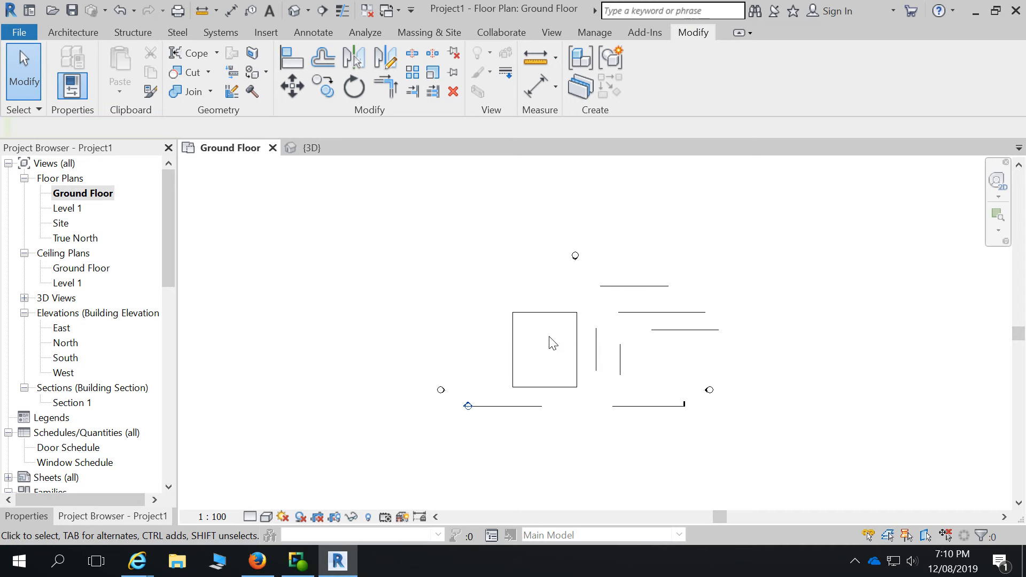
pyautogui.scroll(2, 657, 355)
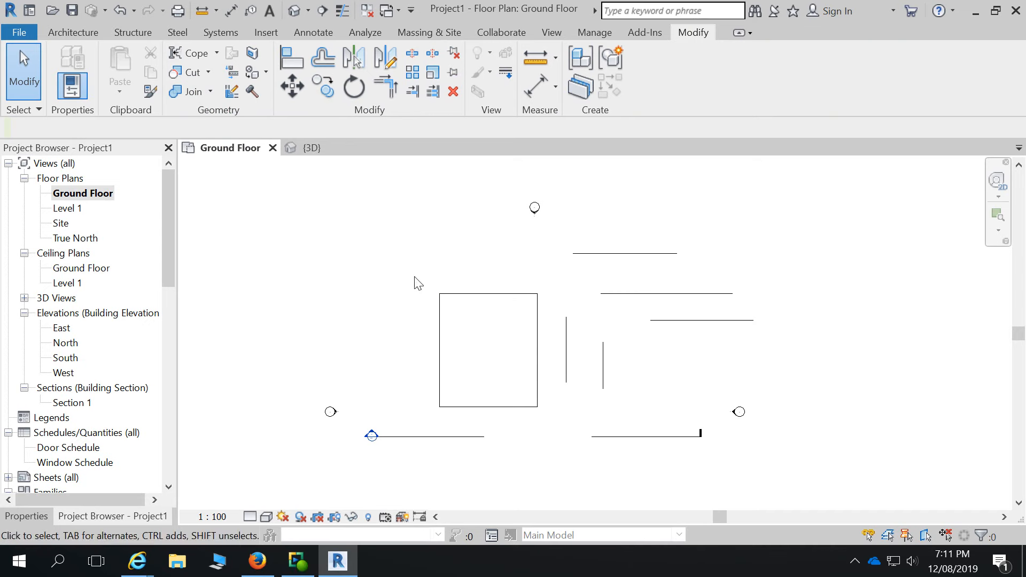
pyautogui.moveTo(415, 274); pyautogui.dragTo(548, 425)
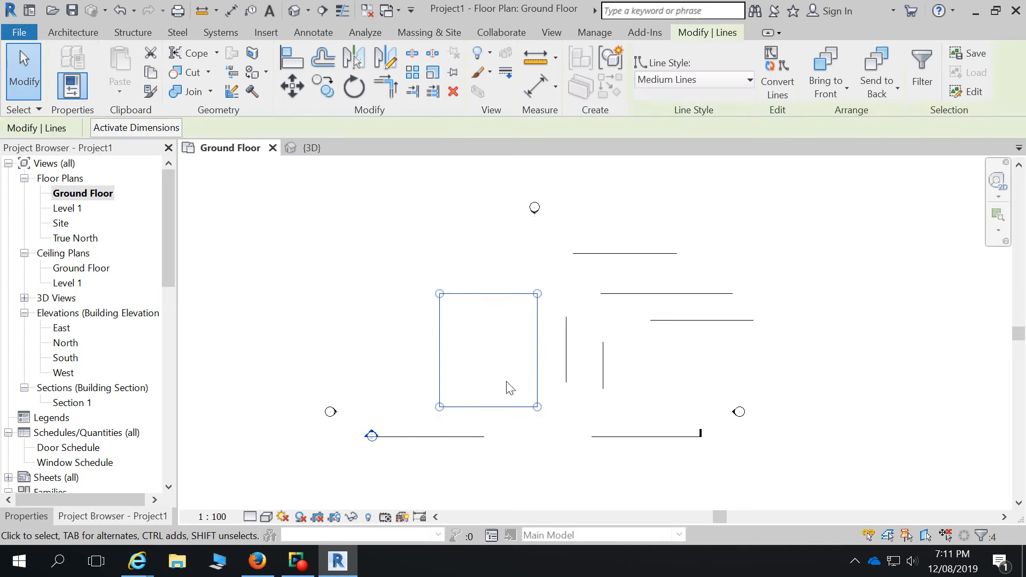
pyautogui.click(454, 72)
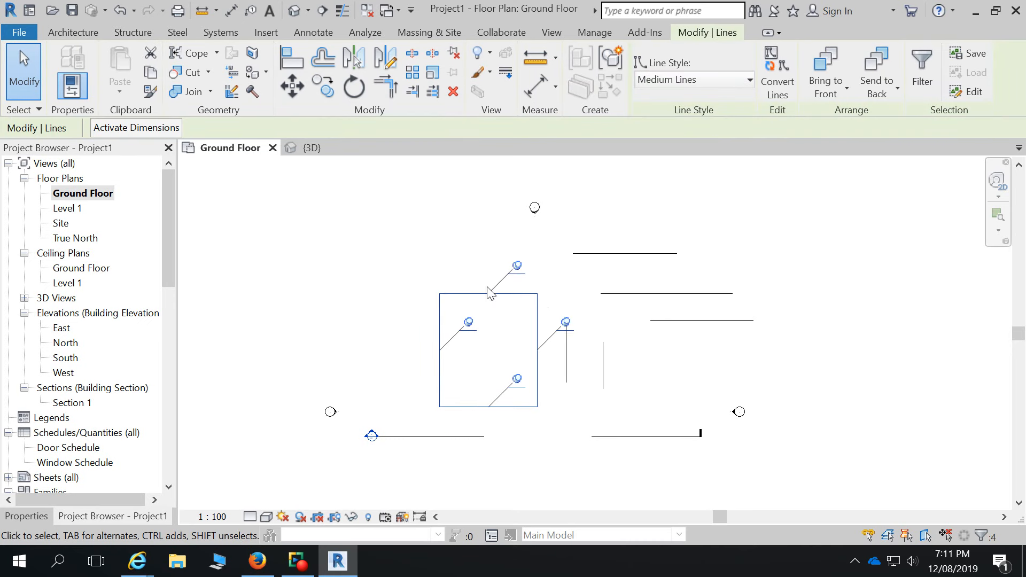
pyautogui.click(445, 244)
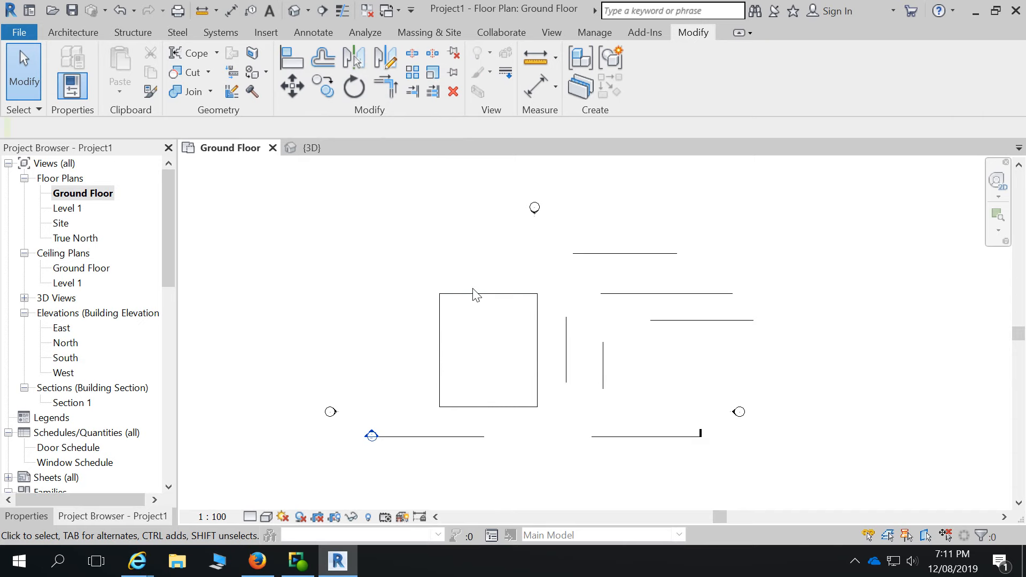
# - Try to move the whole pinned rectangle diagonally up and to the left of its current place
pyautogui.click(295, 89)
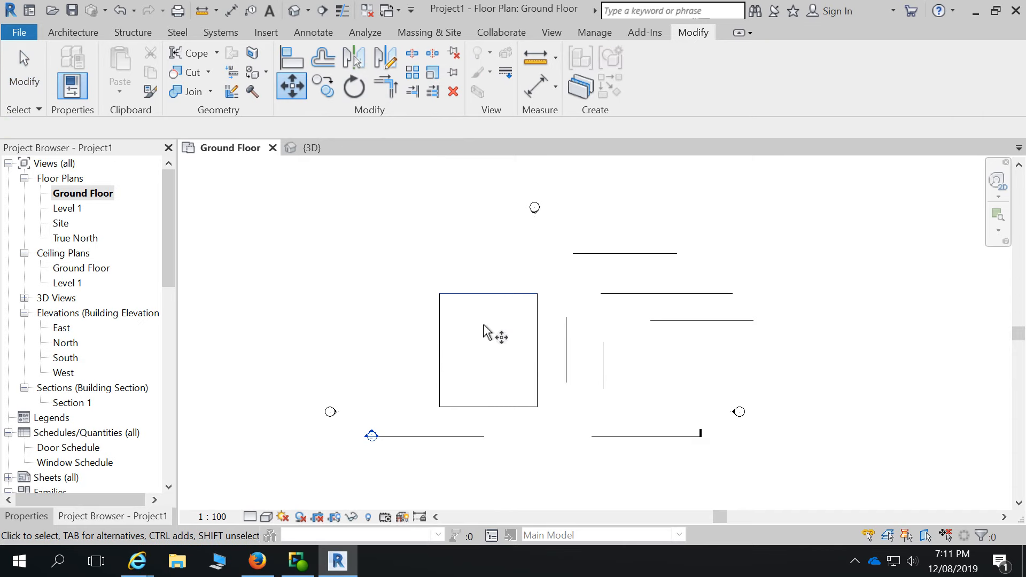
pyautogui.press('Escape')
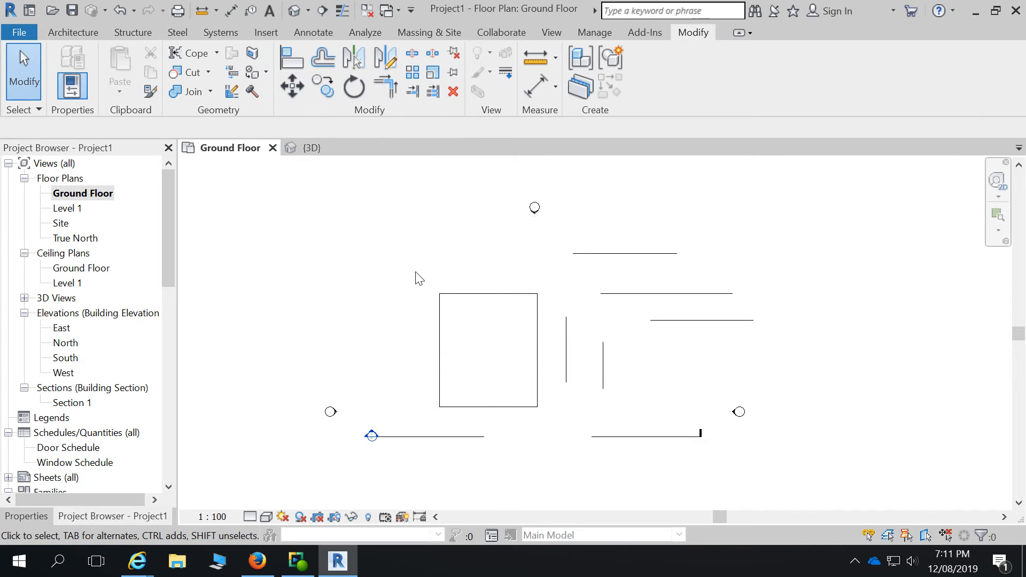
pyautogui.moveTo(415, 271); pyautogui.dragTo(549, 414)
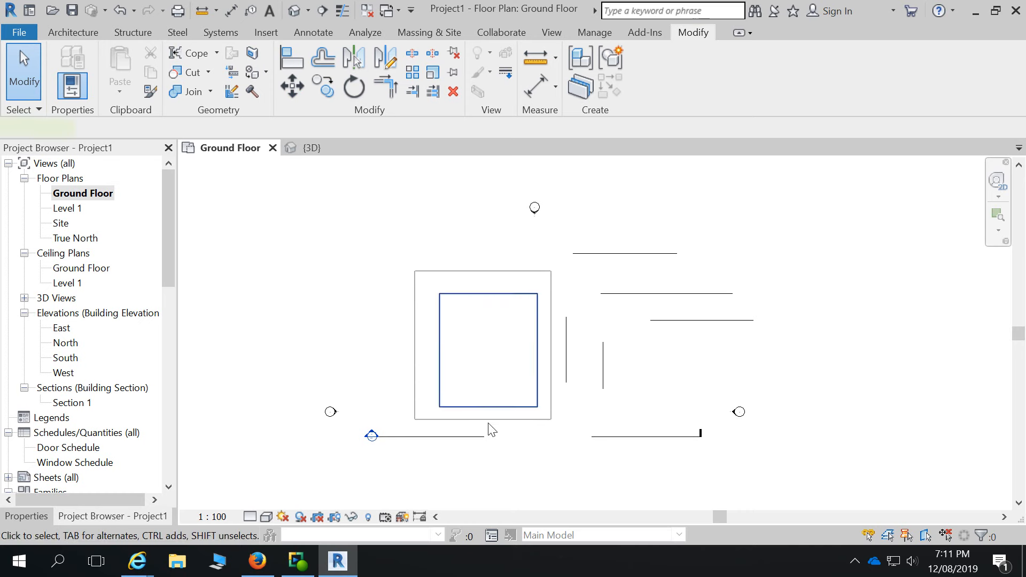
pyautogui.click(298, 89)
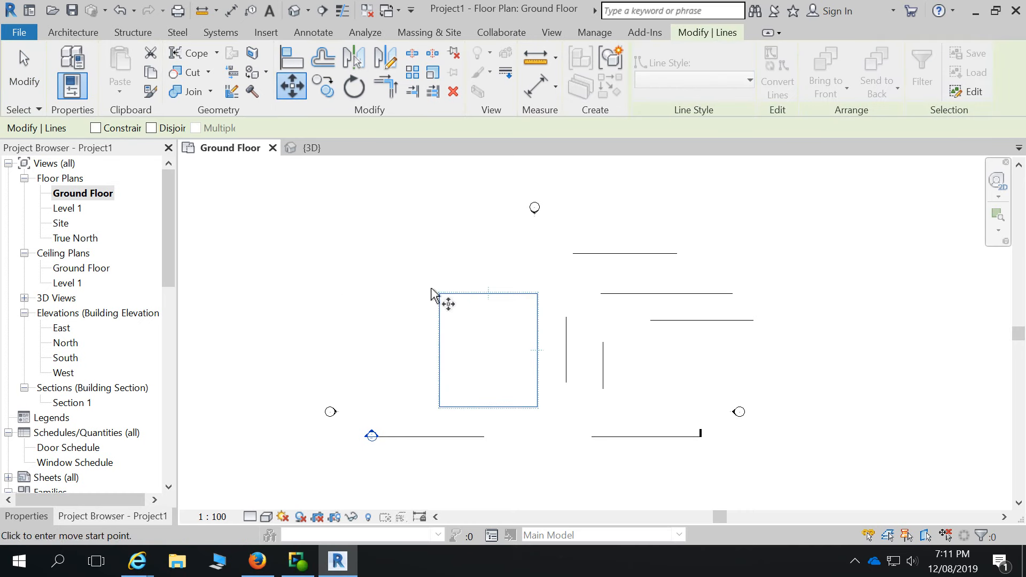
pyautogui.click(487, 296)
pyautogui.click(367, 201)
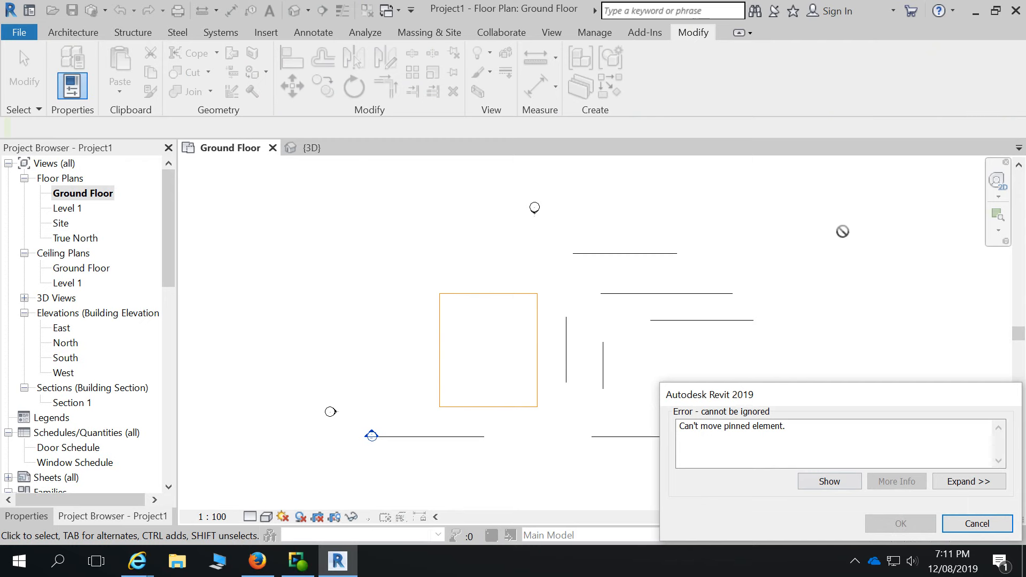
pyautogui.click(997, 523)
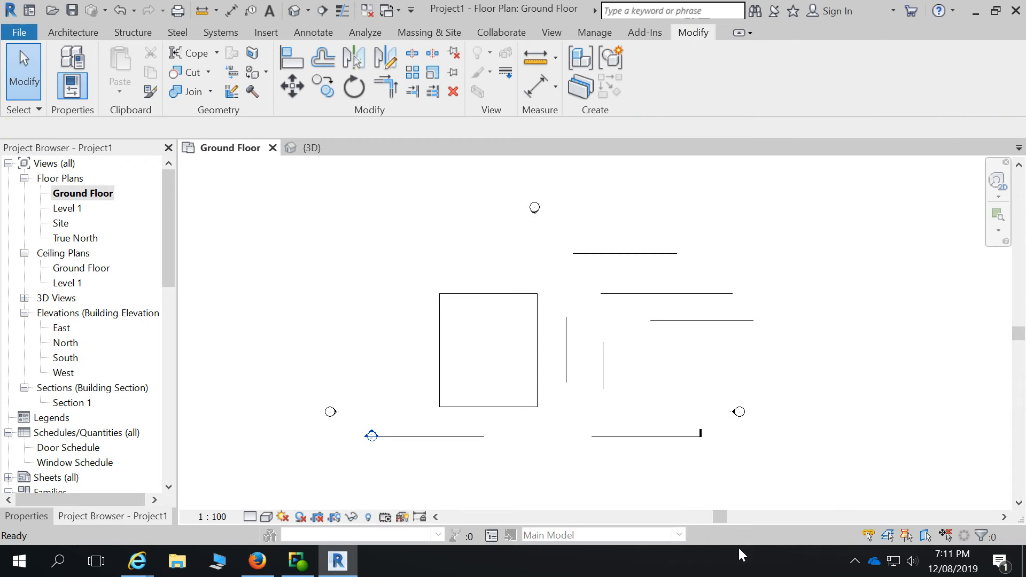
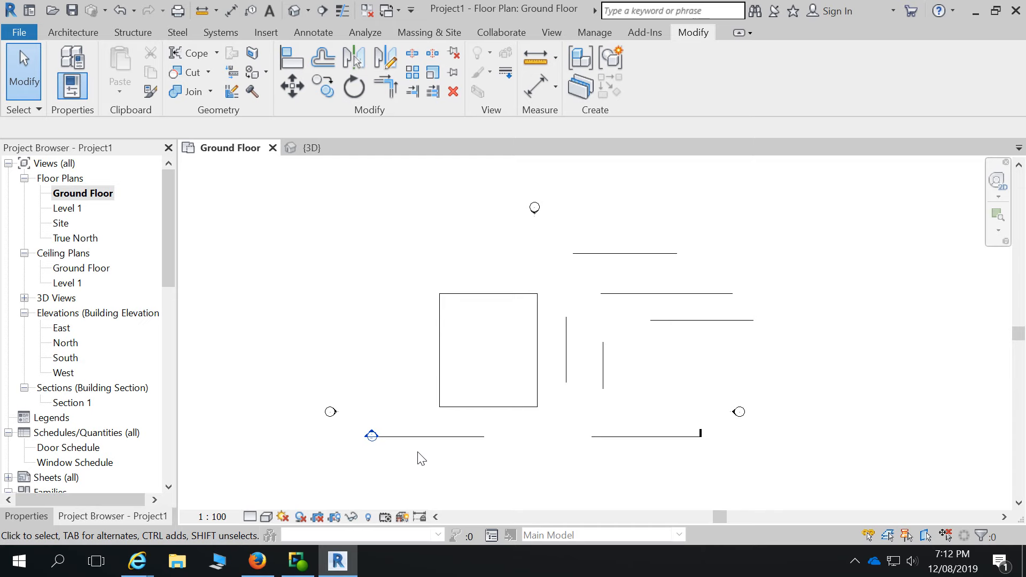
pyautogui.scroll(-3, 648, 348)
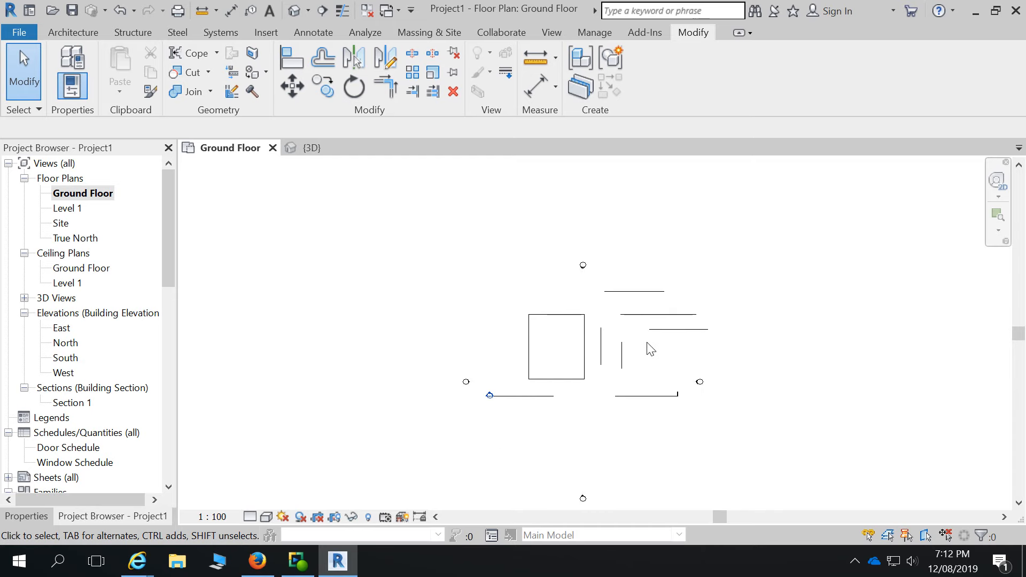
pyautogui.scroll(1, 650, 349)
pyautogui.scroll(2, 651, 349)
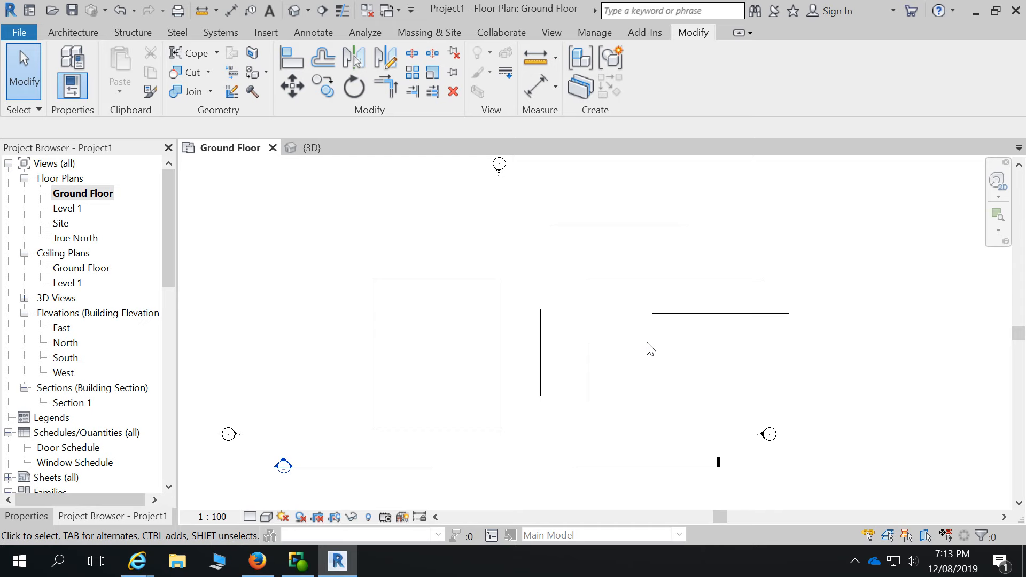
pyautogui.scroll(-3, 759, 314)
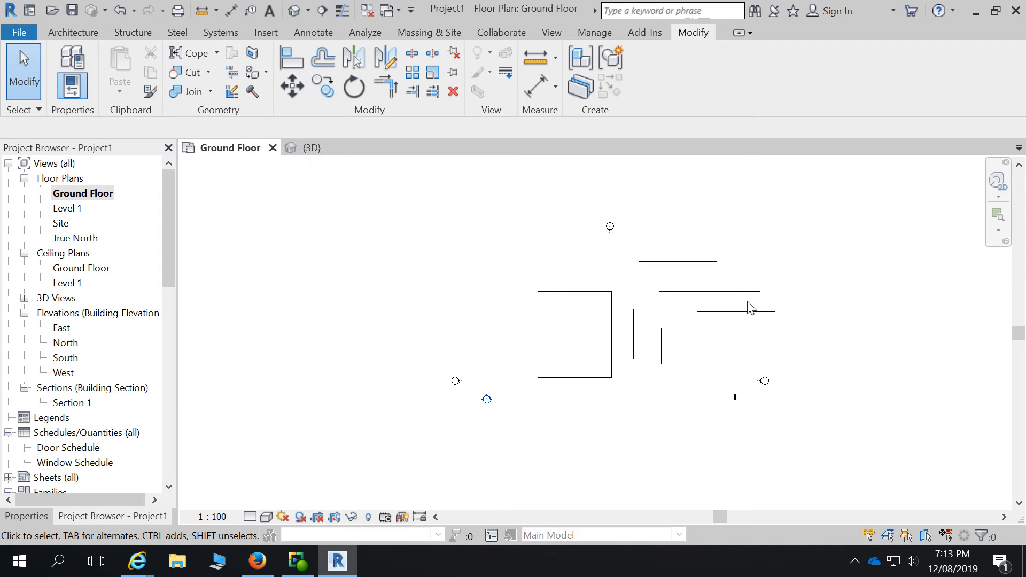
pyautogui.scroll(2, 748, 289)
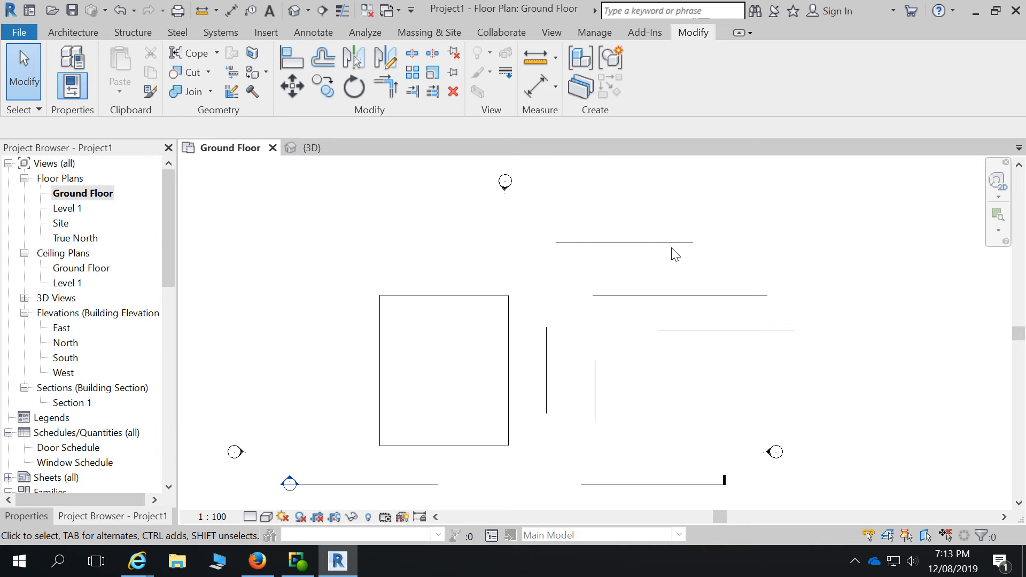
# - Unpin the whole rectangle and copy it from its upper-left corner to a spot above and to the left of the original
pyautogui.scroll(-3, 555, 255)
pyautogui.moveTo(424, 243); pyautogui.dragTo(540, 377)
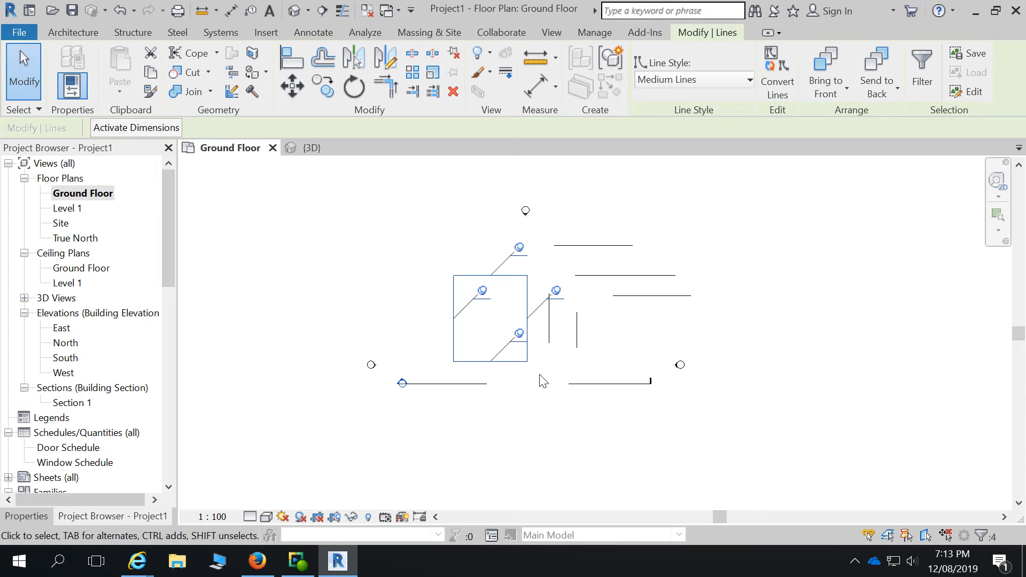
pyautogui.click(454, 53)
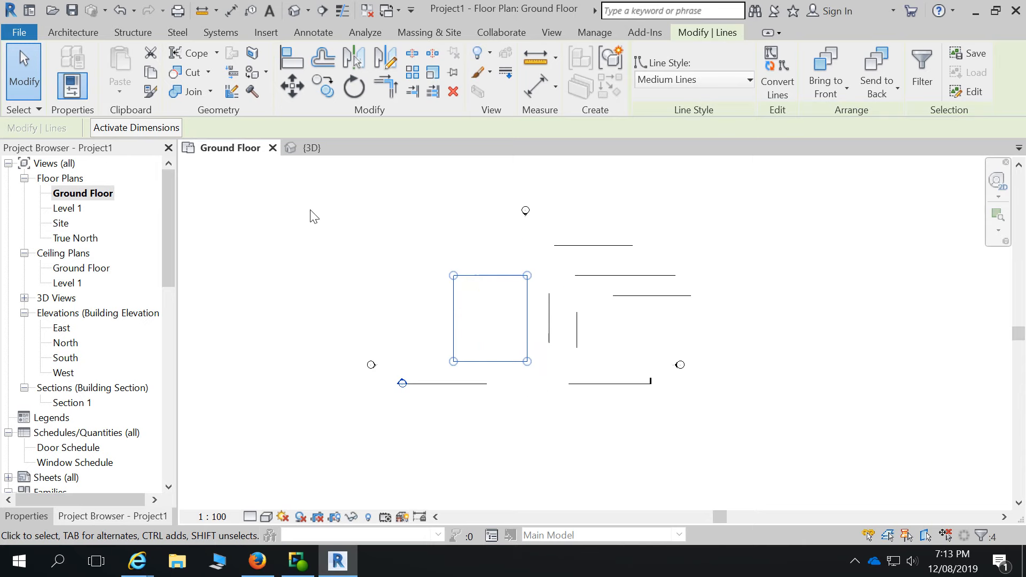
pyautogui.click(322, 86)
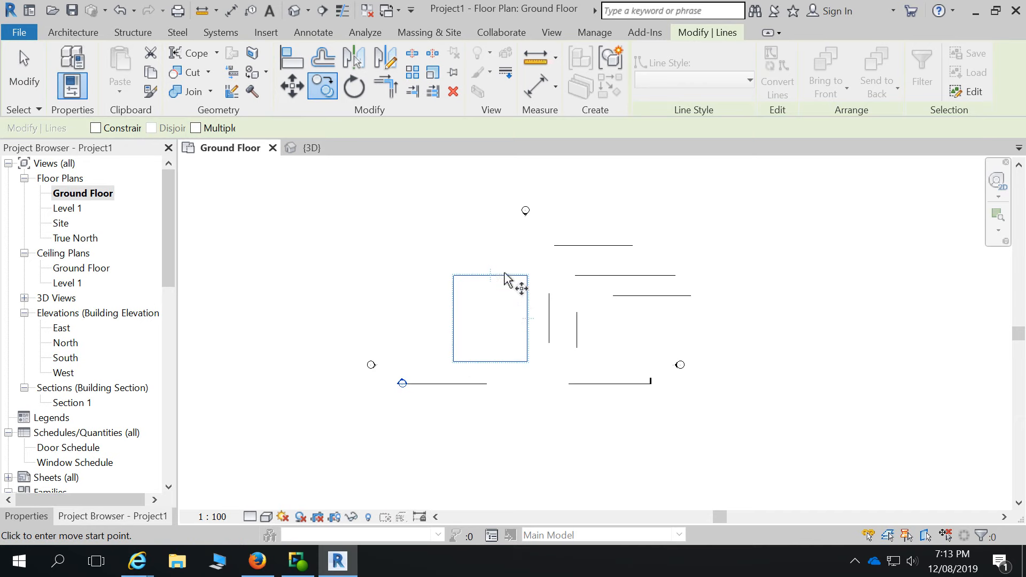
pyautogui.click(453, 274)
pyautogui.click(358, 186)
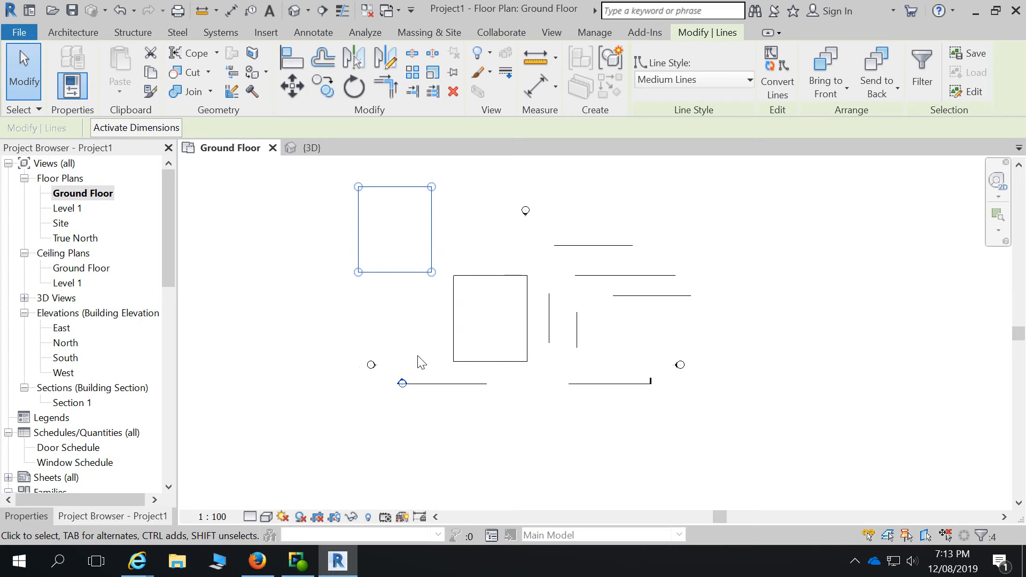
pyautogui.click(327, 92)
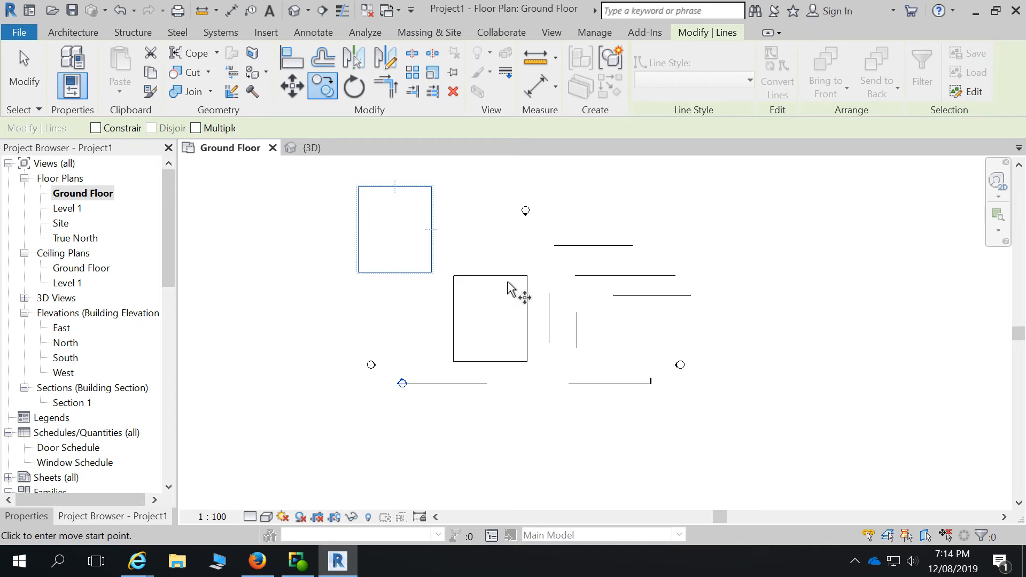
pyautogui.press('Escape')
pyautogui.press('Escape')
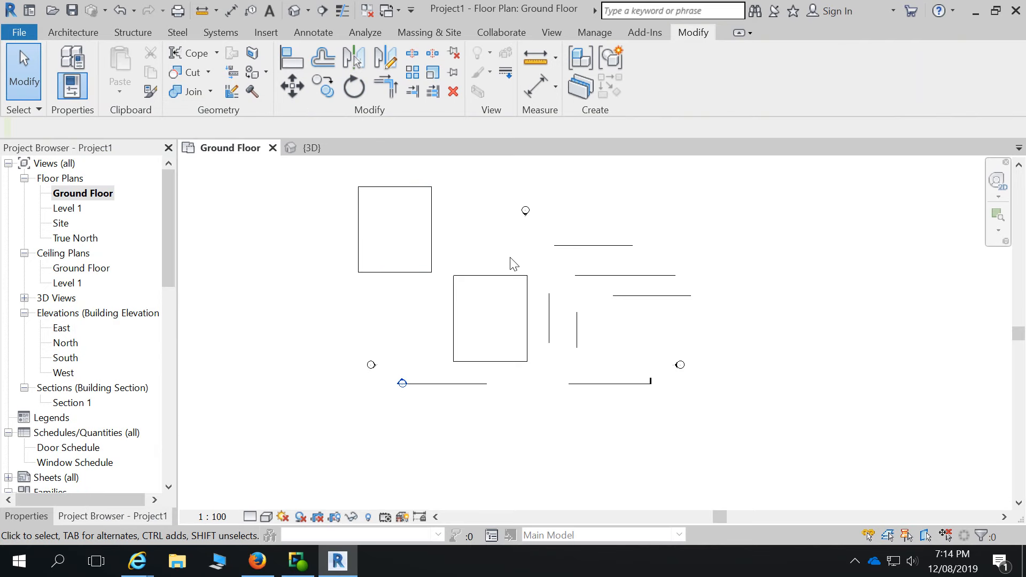
pyautogui.scroll(-2, 511, 262)
pyautogui.scroll(3, 453, 193)
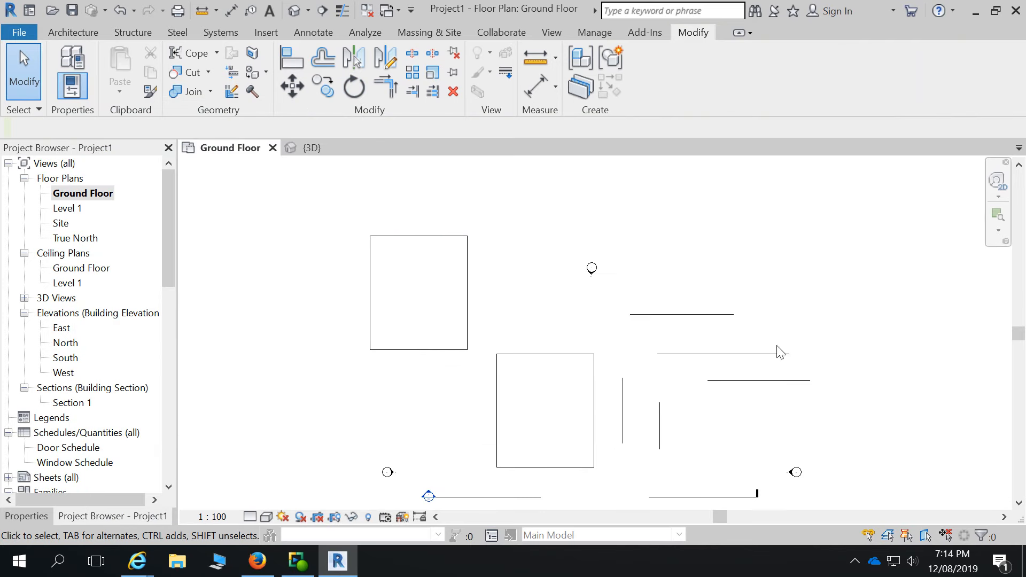
pyautogui.scroll(-2, 472, 256)
pyautogui.scroll(4, 619, 300)
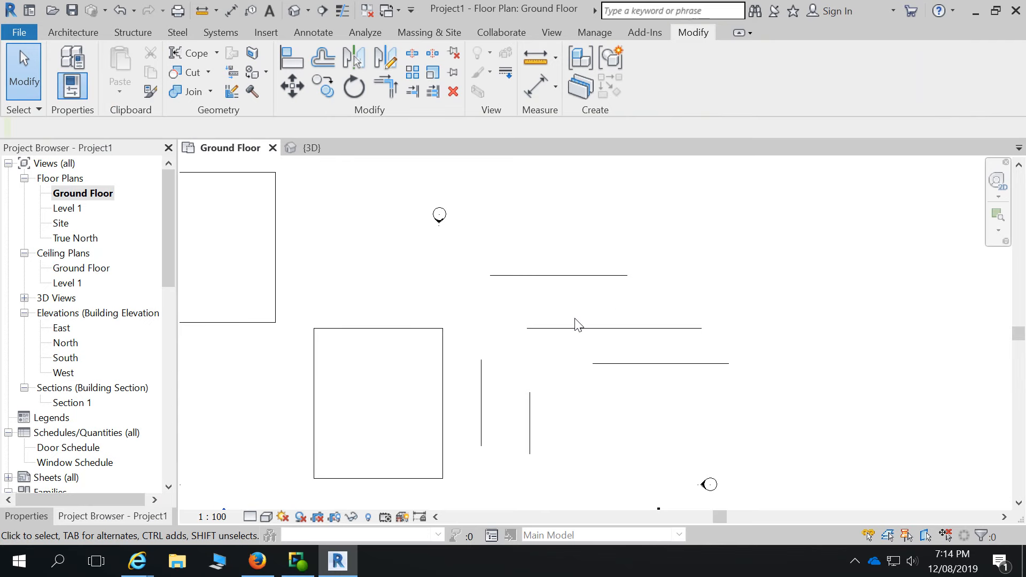
pyautogui.scroll(-2, 703, 291)
pyautogui.scroll(2, 591, 316)
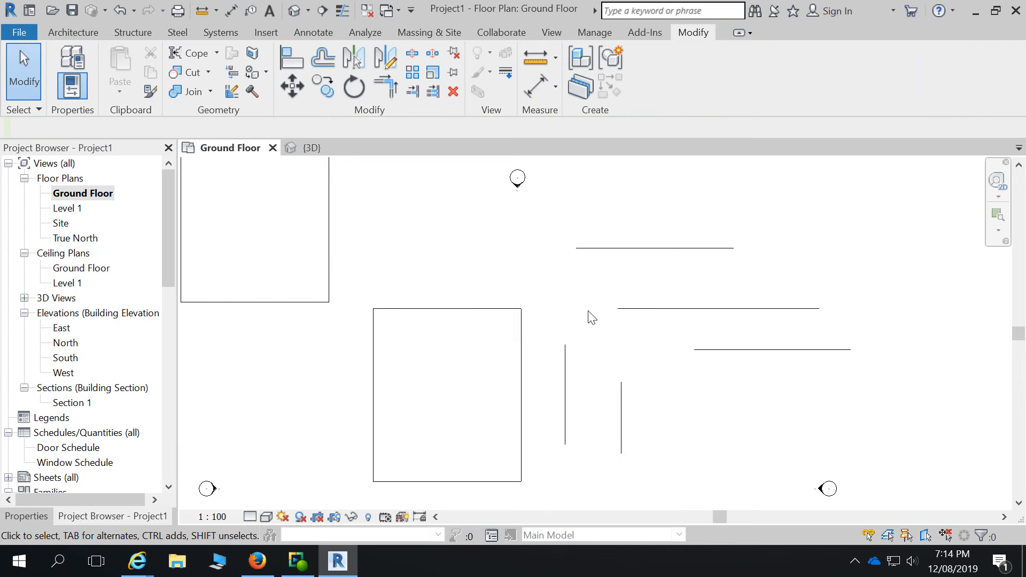
# - Start rotating the uppermost horizontal detail line and place the centre of rotation at its right endpoint
pyautogui.click(639, 252)
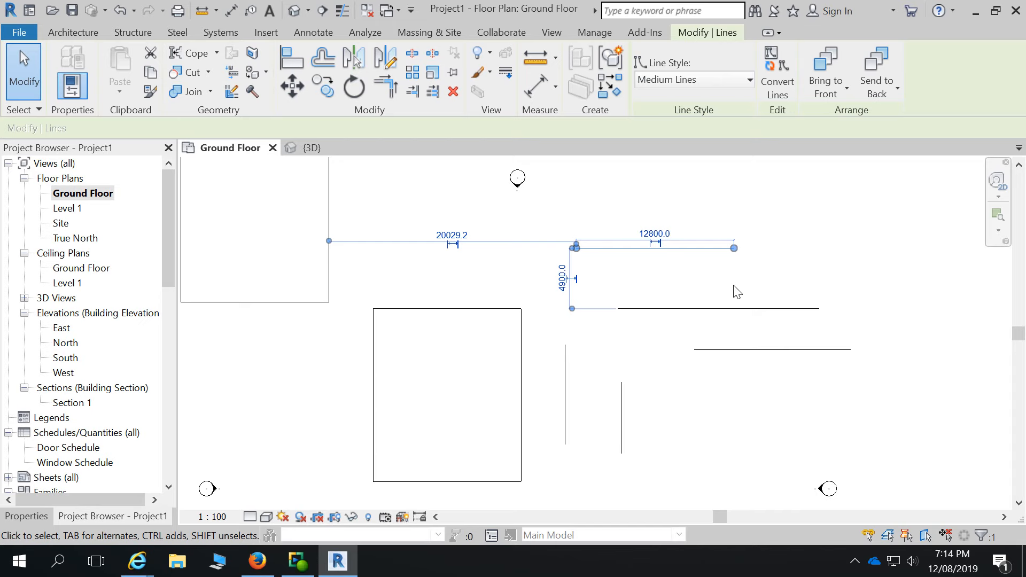
pyautogui.scroll(-2, 561, 283)
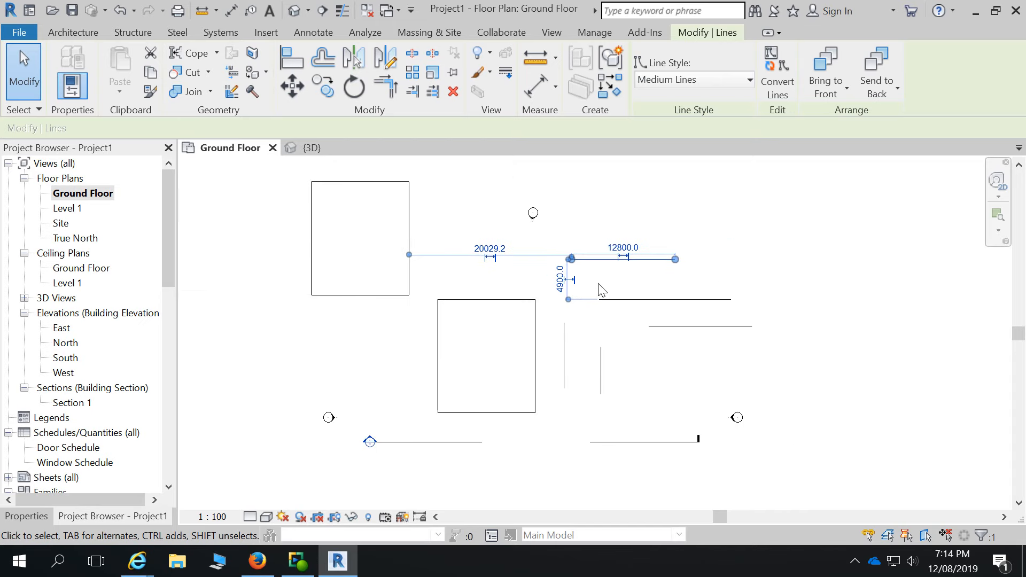
pyautogui.click(352, 85)
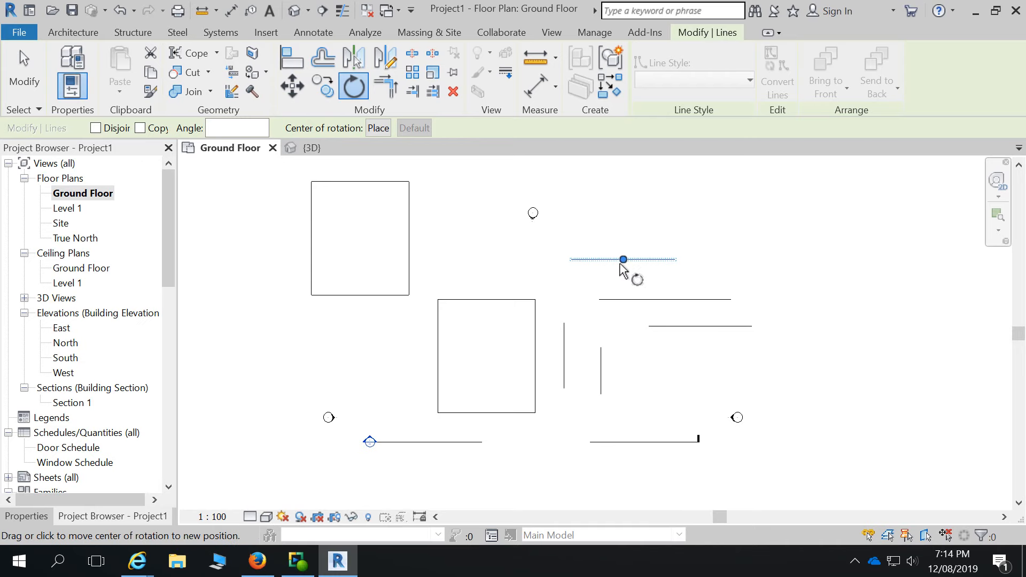
pyautogui.scroll(4, 623, 263)
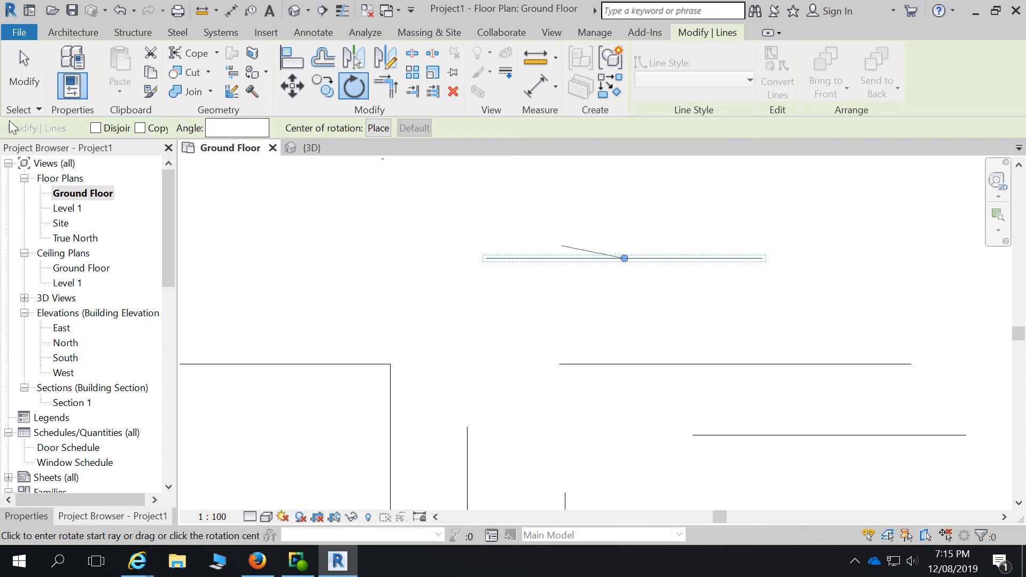
pyautogui.click(378, 128)
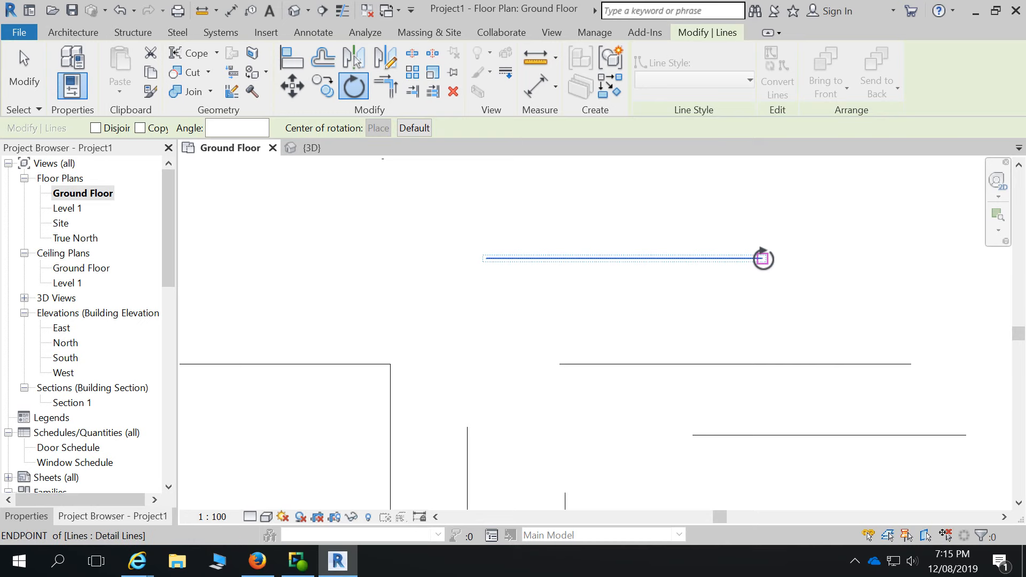
pyautogui.click(762, 259)
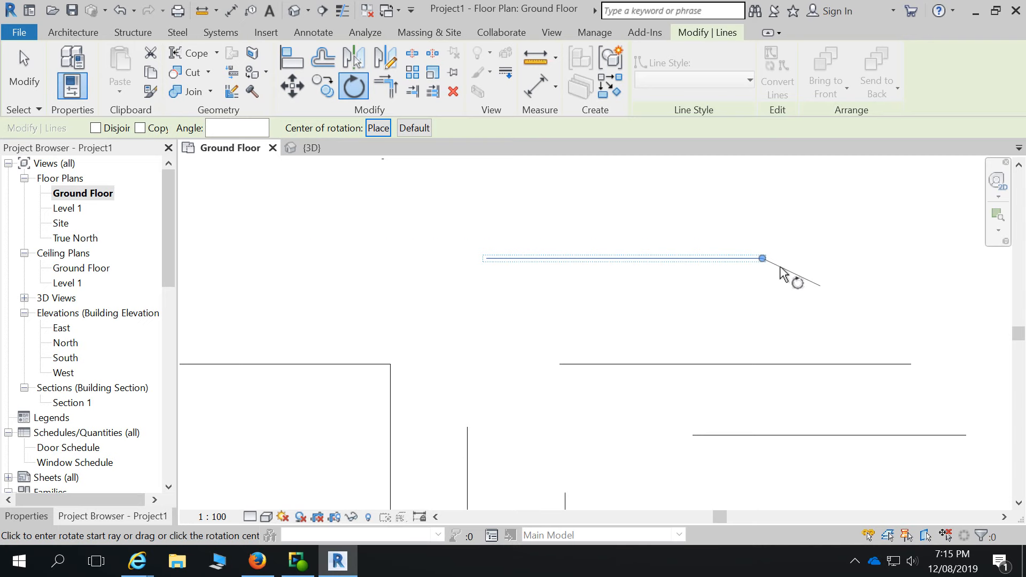
# - Refine the centre of rotation so that it sits exactly on the right end of the horizontal detail line
pyautogui.scroll(3, 779, 274)
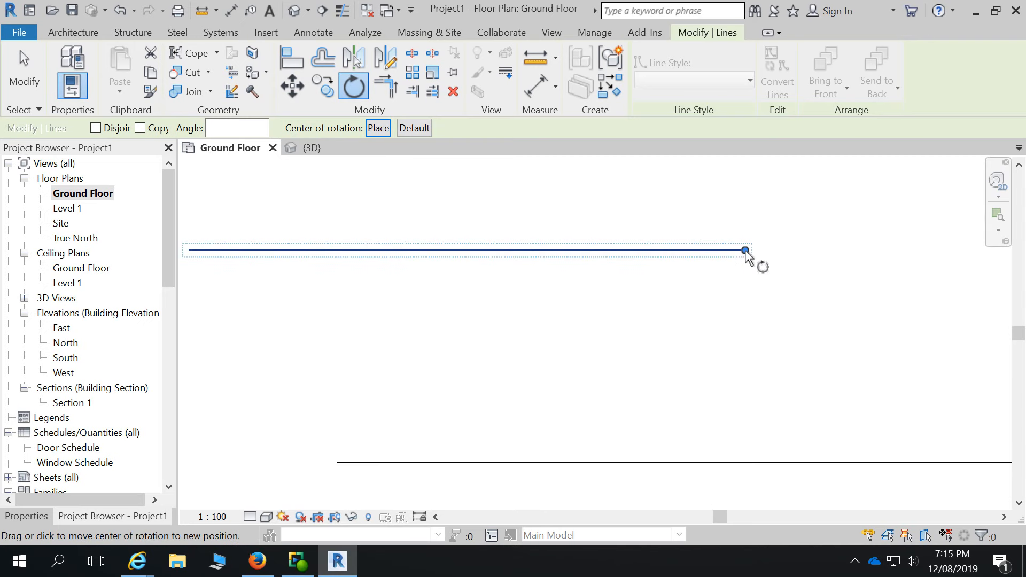
pyautogui.moveTo(745, 250)
pyautogui.mouseDown()
pyautogui.moveTo(660, 246)
pyautogui.moveTo(562, 219)
pyautogui.moveTo(472, 281)
pyautogui.moveTo(805, 261)
pyautogui.moveTo(608, 263)
pyautogui.moveTo(890, 290)
pyautogui.moveTo(769, 353)
pyautogui.moveTo(754, 201)
pyautogui.moveTo(744, 249)
pyautogui.mouseUp()
pyautogui.scroll(-2, 884, 298)
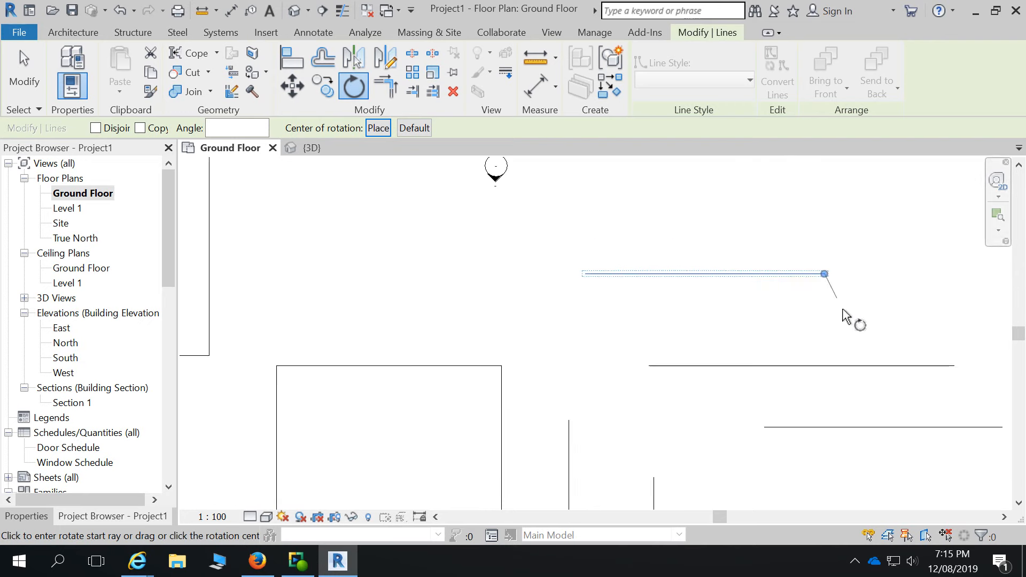
pyautogui.scroll(2, 839, 310)
pyautogui.scroll(-2, 868, 322)
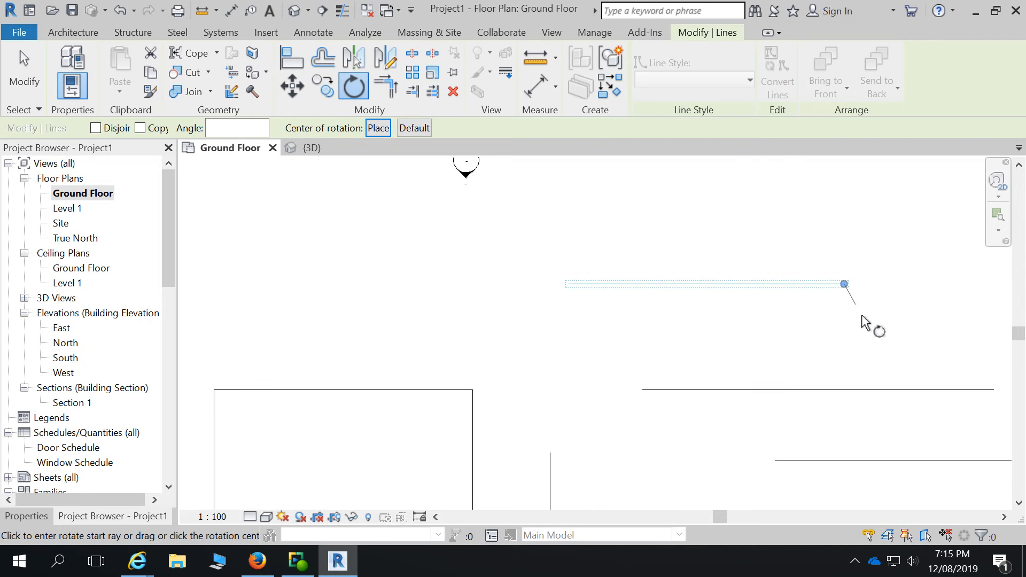
pyautogui.scroll(-2, 865, 323)
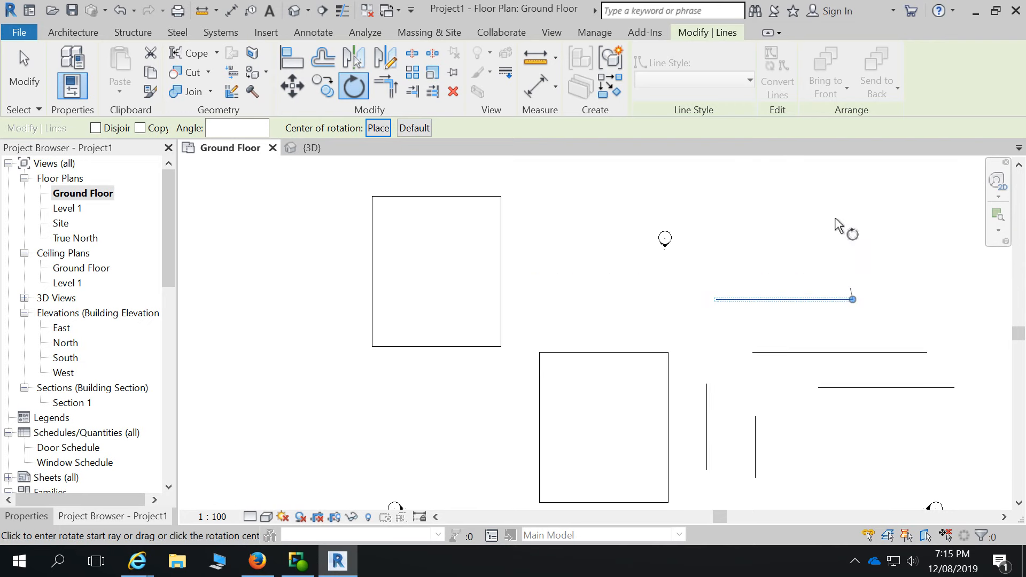
pyautogui.scroll(3, 882, 315)
pyautogui.scroll(2, 804, 305)
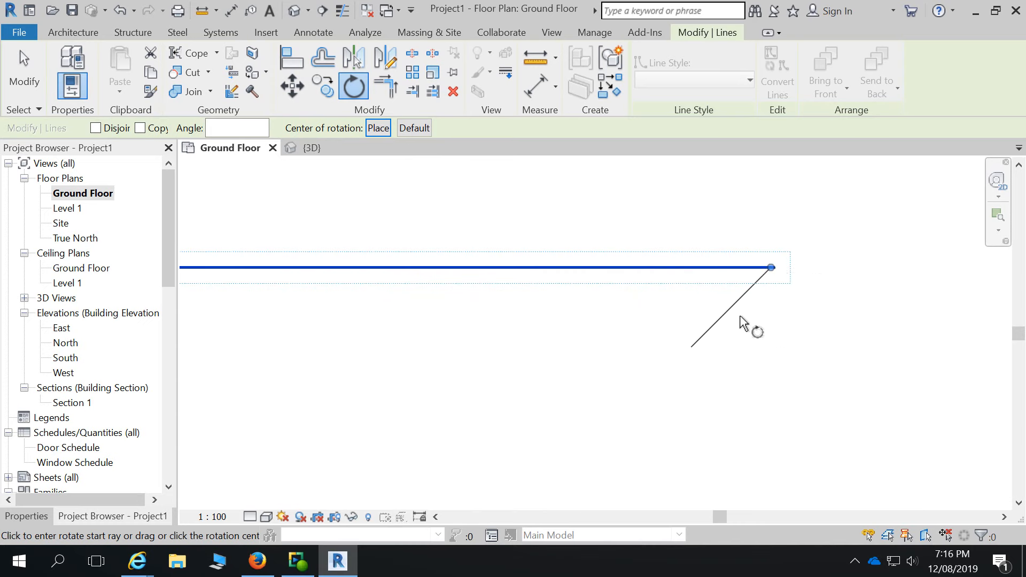
pyautogui.scroll(-2, 868, 323)
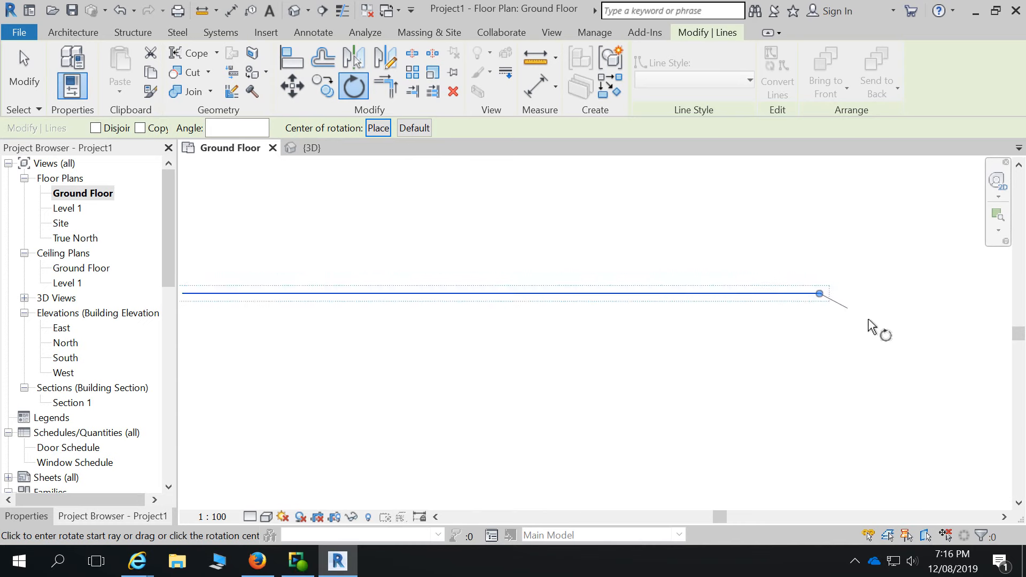
pyautogui.scroll(1, 834, 307)
pyautogui.scroll(2, 845, 299)
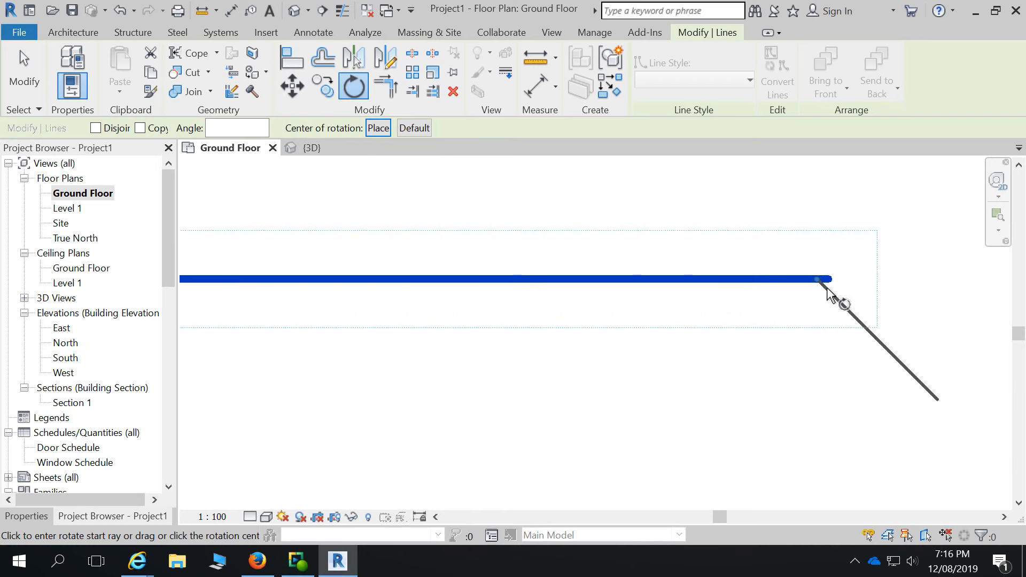
pyautogui.moveTo(844, 304)
pyautogui.mouseDown()
pyautogui.moveTo(827, 289)
pyautogui.moveTo(832, 279)
pyautogui.mouseUp()
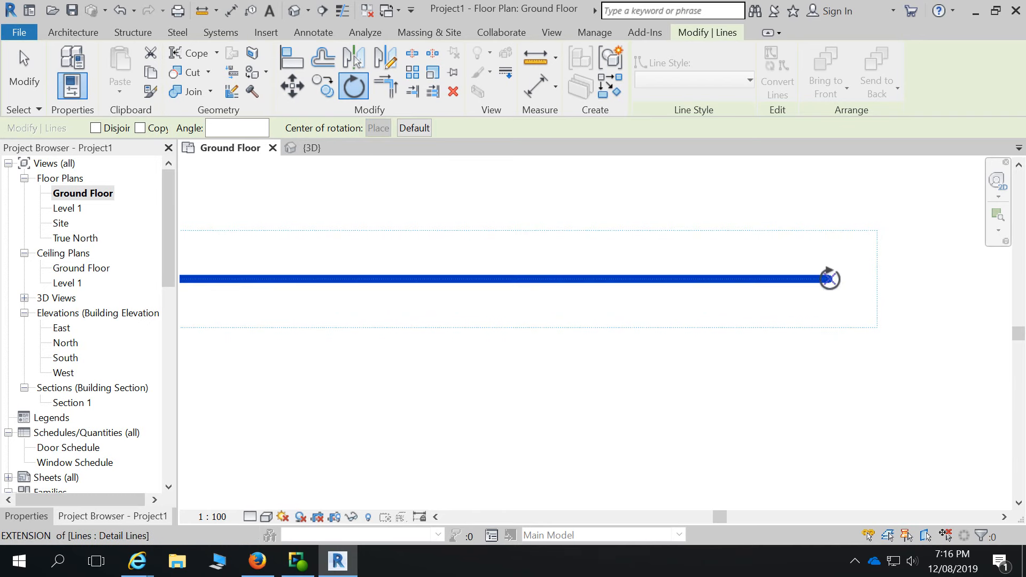
pyautogui.click(378, 128)
pyautogui.click(828, 279)
pyautogui.click(828, 279)
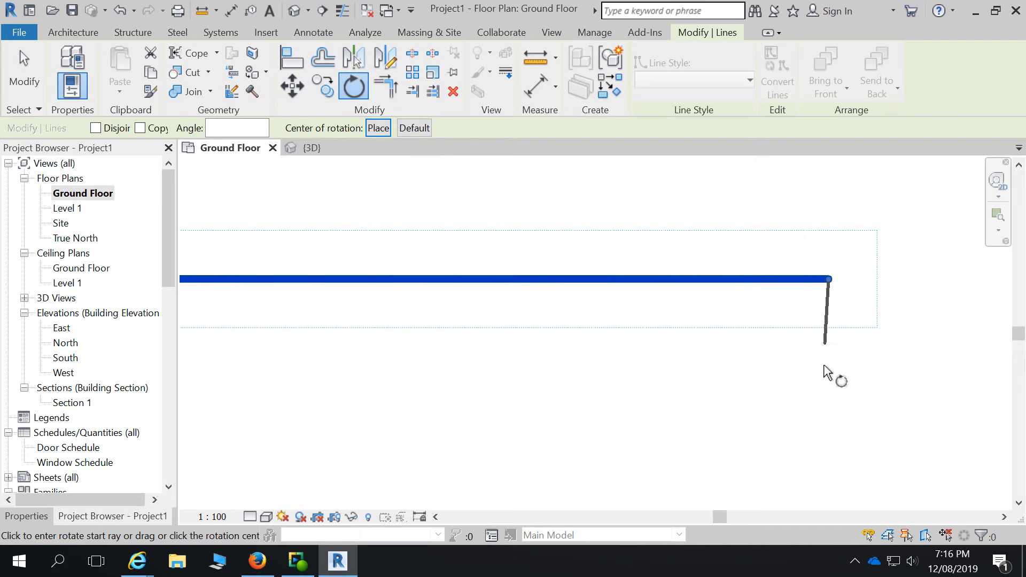
# - Rotate the detail line by -90° about its right end, using a horizontal start ray that extends to the right
pyautogui.scroll(-2, 797, 241)
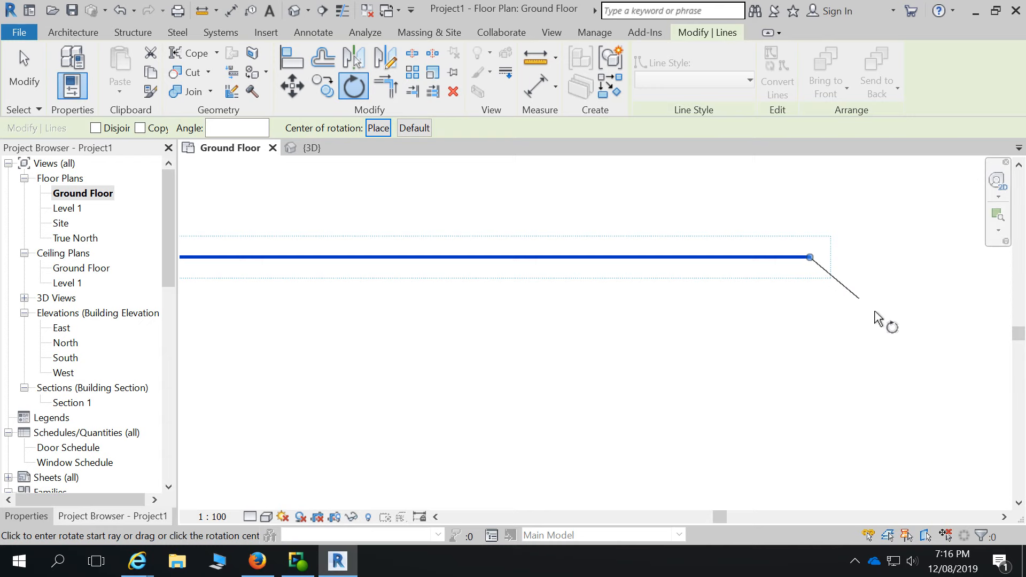
pyautogui.scroll(3, 839, 259)
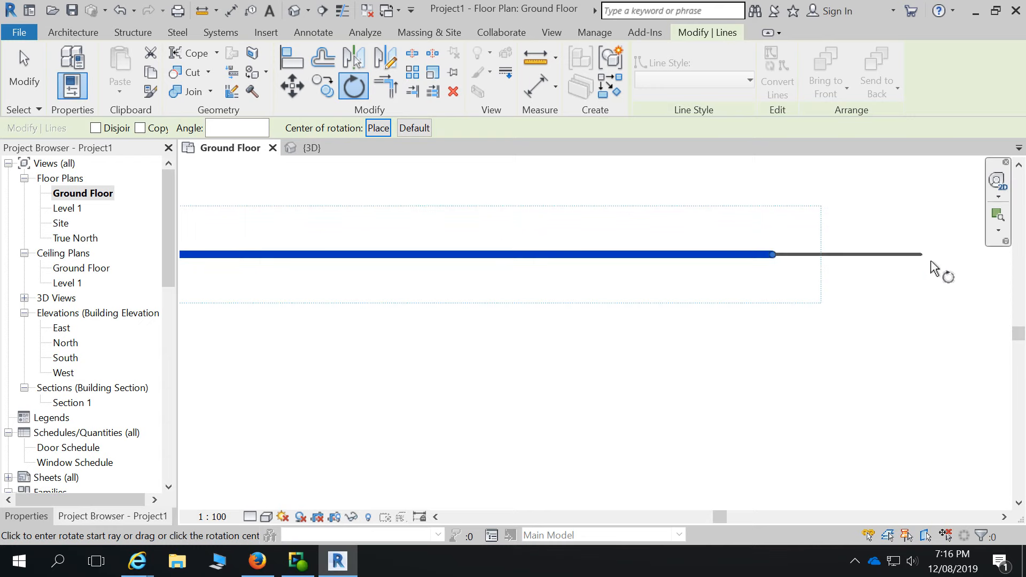
pyautogui.click(932, 263)
pyautogui.scroll(-2, 930, 263)
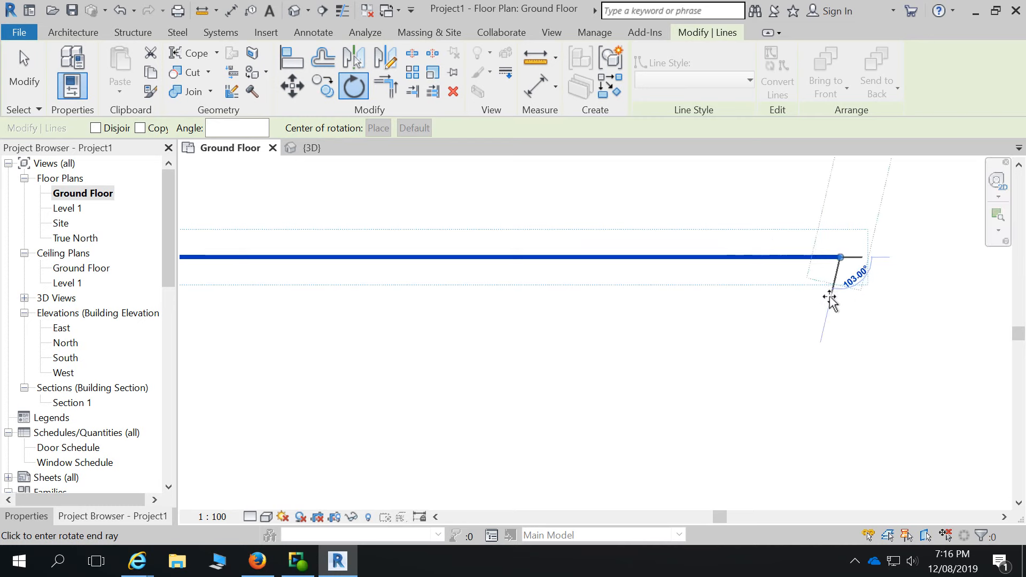
pyautogui.scroll(-3, 813, 355)
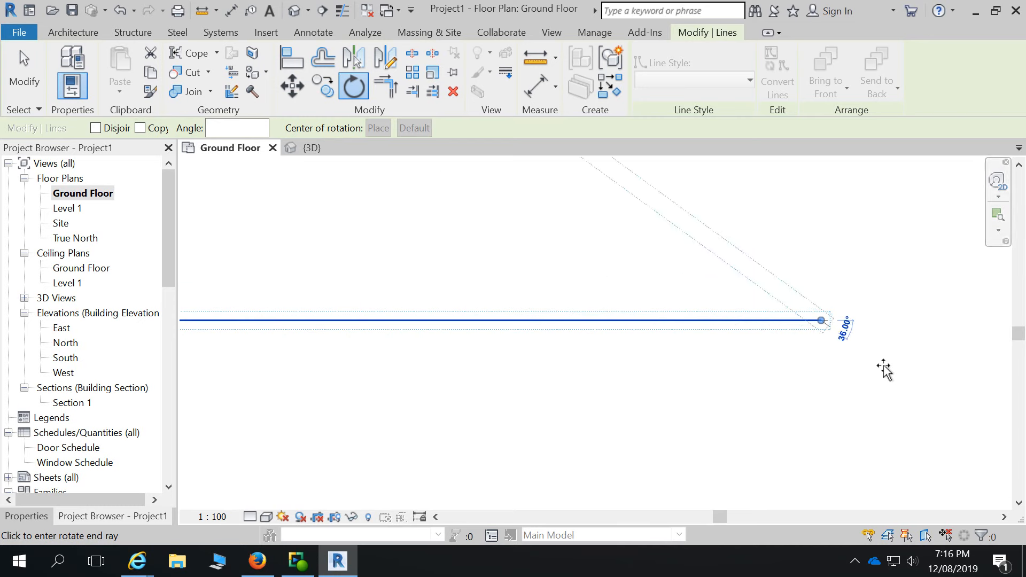
pyautogui.scroll(-2, 892, 342)
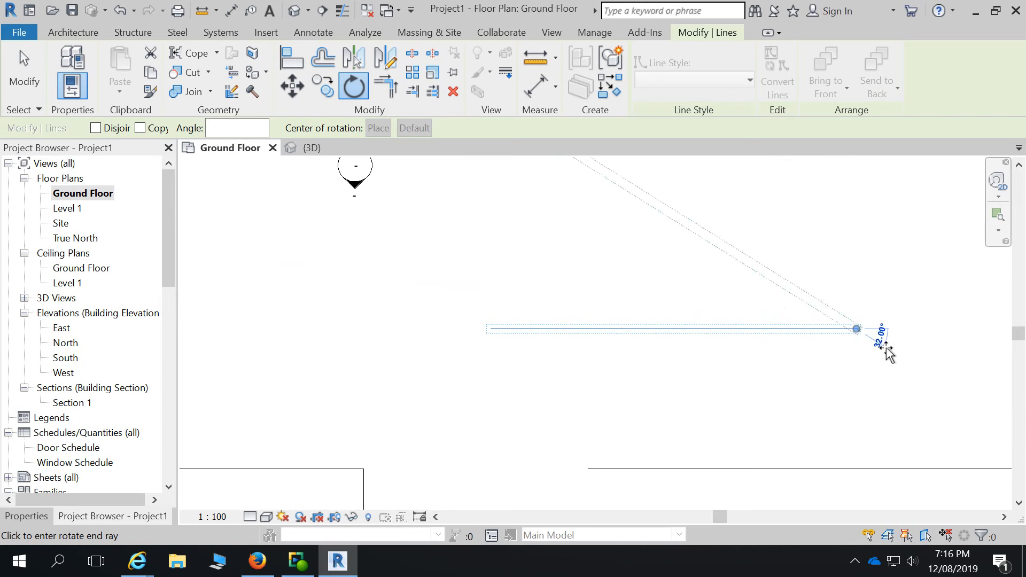
pyautogui.scroll(3, 882, 346)
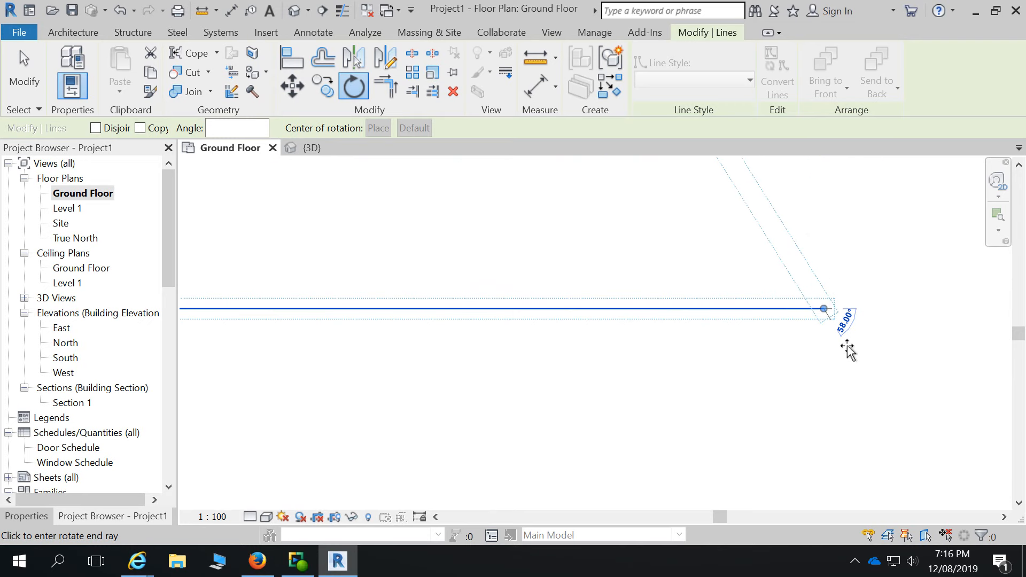
pyautogui.write('-90')
pyautogui.press('Return')
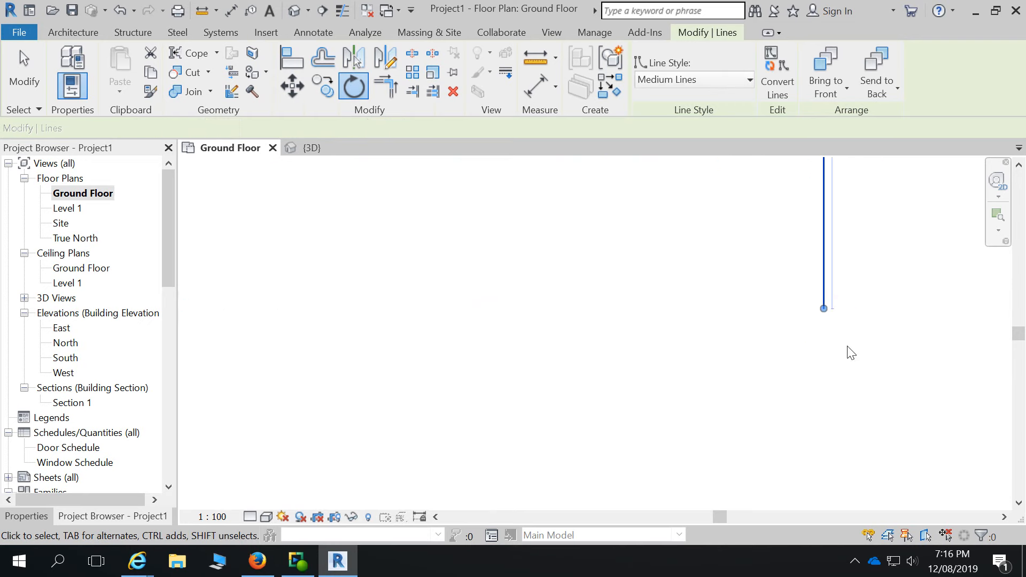
pyautogui.scroll(-3, 784, 389)
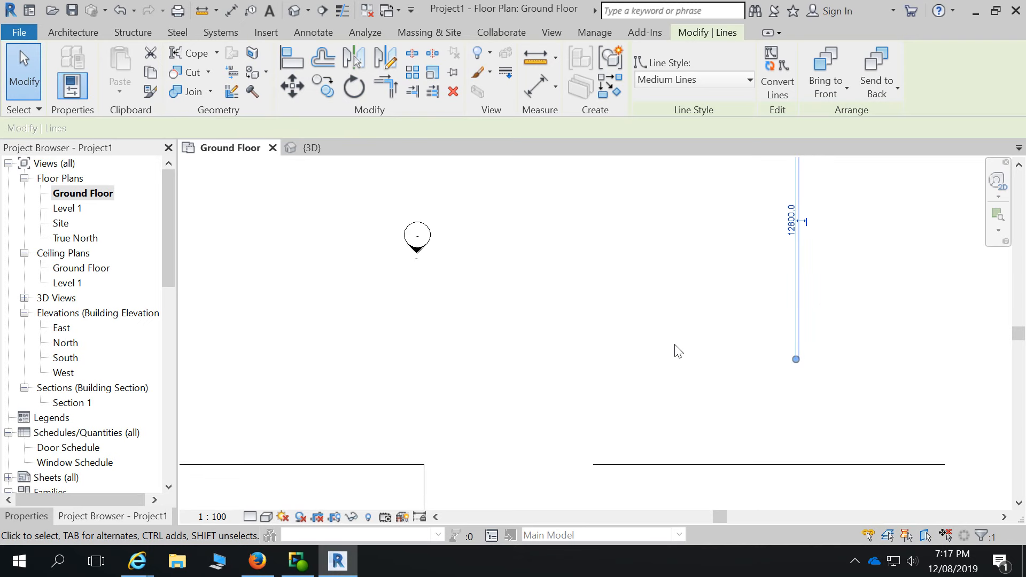
pyautogui.click(366, 94)
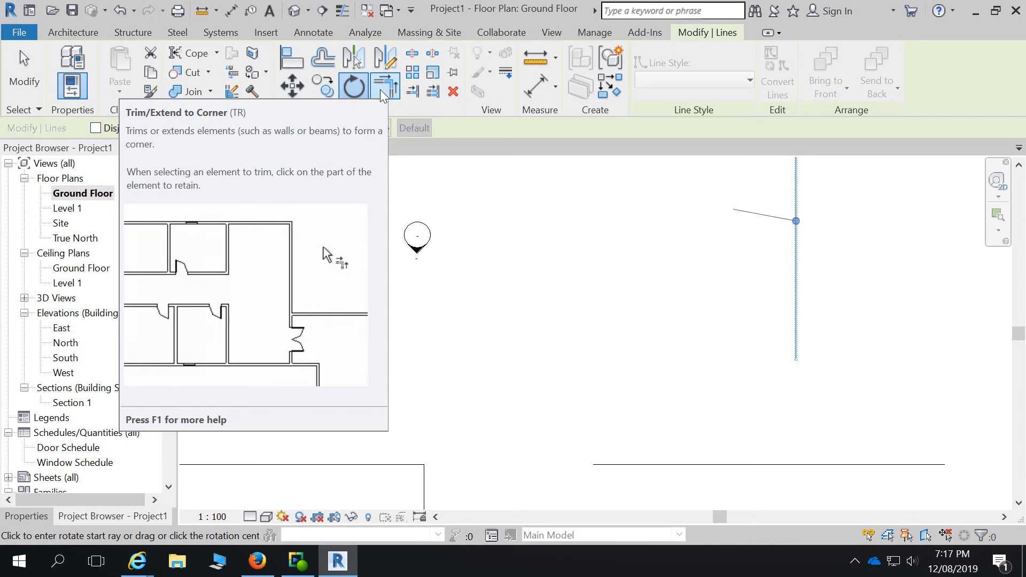
pyautogui.scroll(-3, 756, 343)
pyautogui.press('Escape')
pyautogui.press('Escape')
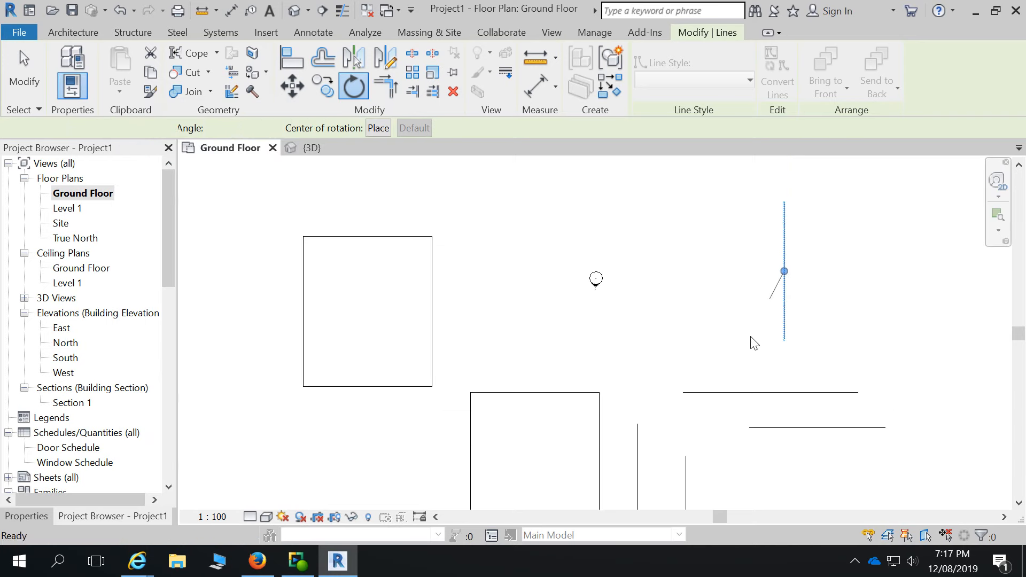
# - Shorten the lower rectangle's right side to about 9700 by pulling its upper end down, and clear the selection
pyautogui.scroll(-3, 656, 286)
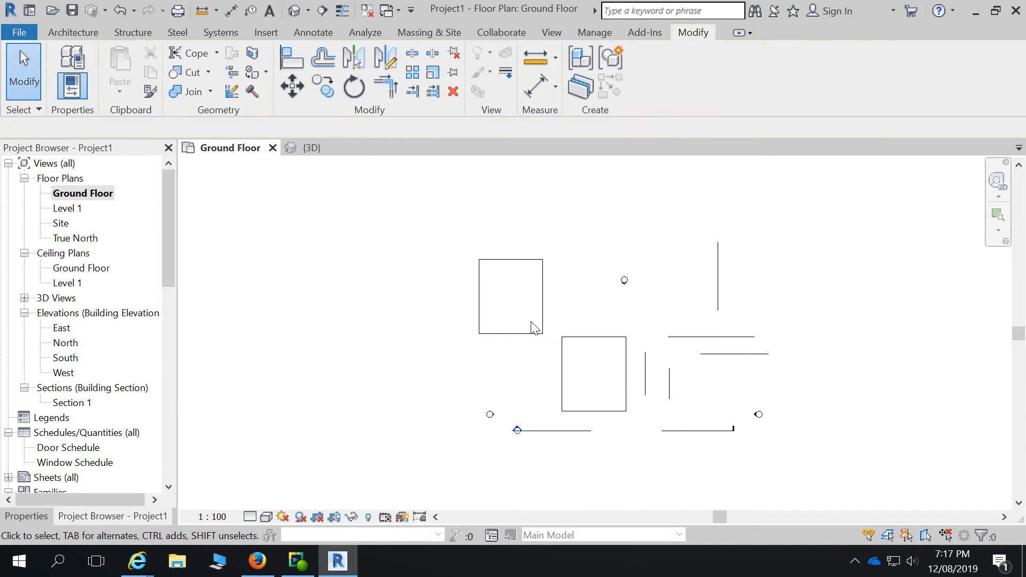
pyautogui.scroll(3, 533, 291)
pyautogui.scroll(-3, 535, 294)
pyautogui.scroll(3, 664, 419)
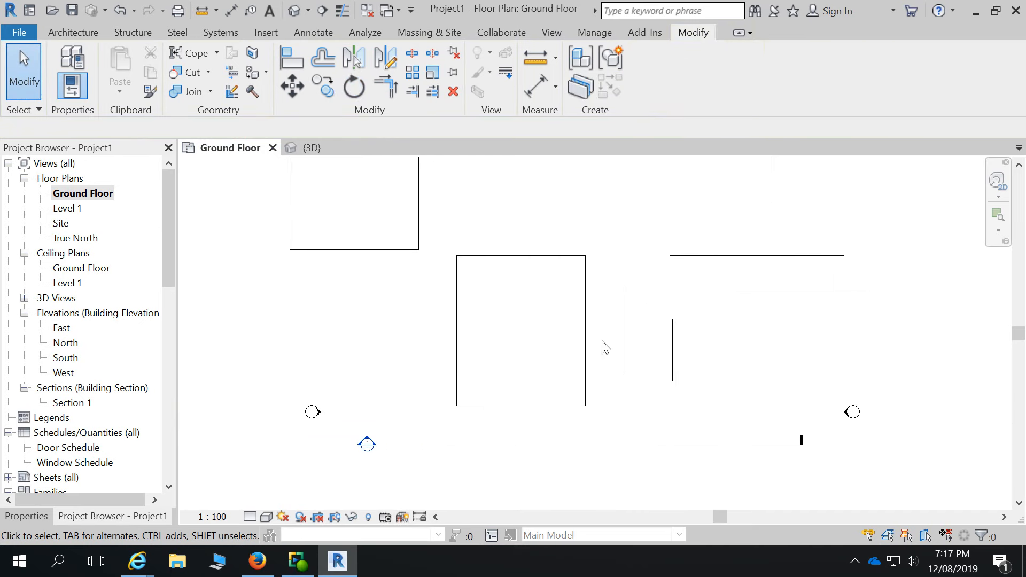
pyautogui.click(586, 280)
pyautogui.moveTo(585, 257); pyautogui.dragTo(584, 299)
pyautogui.scroll(-3, 580, 290)
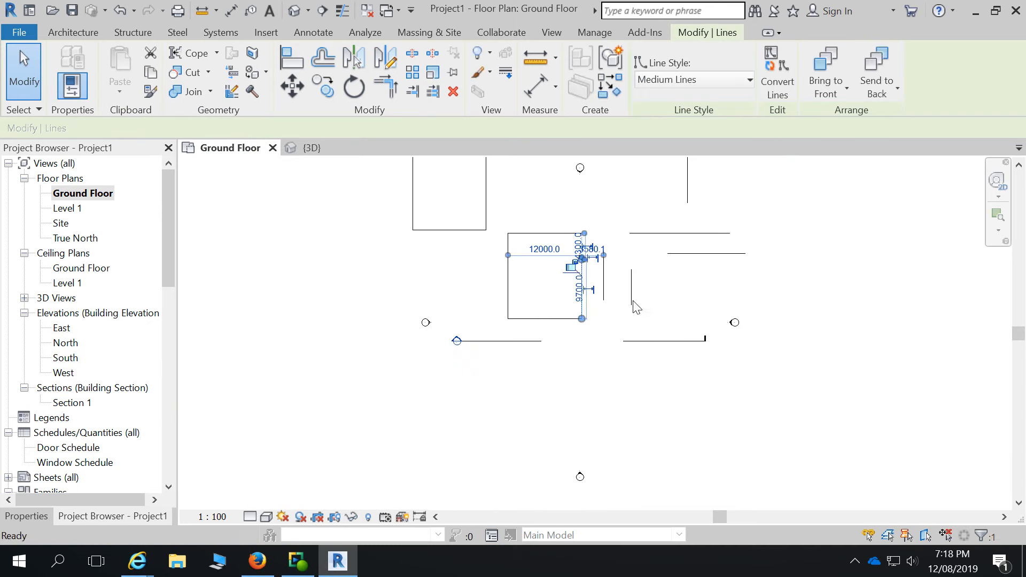
pyautogui.click(615, 282)
# - Close the open upper-right corner of the lower rectangle with Trim/Extend to Corner, joining its top and right sides
pyautogui.scroll(4, 609, 267)
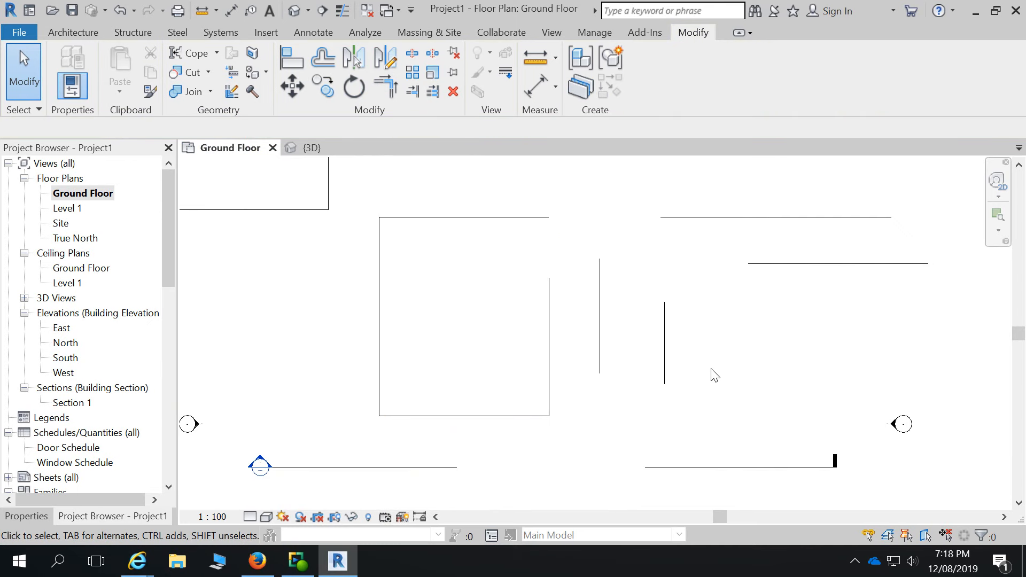
pyautogui.scroll(-2, 576, 311)
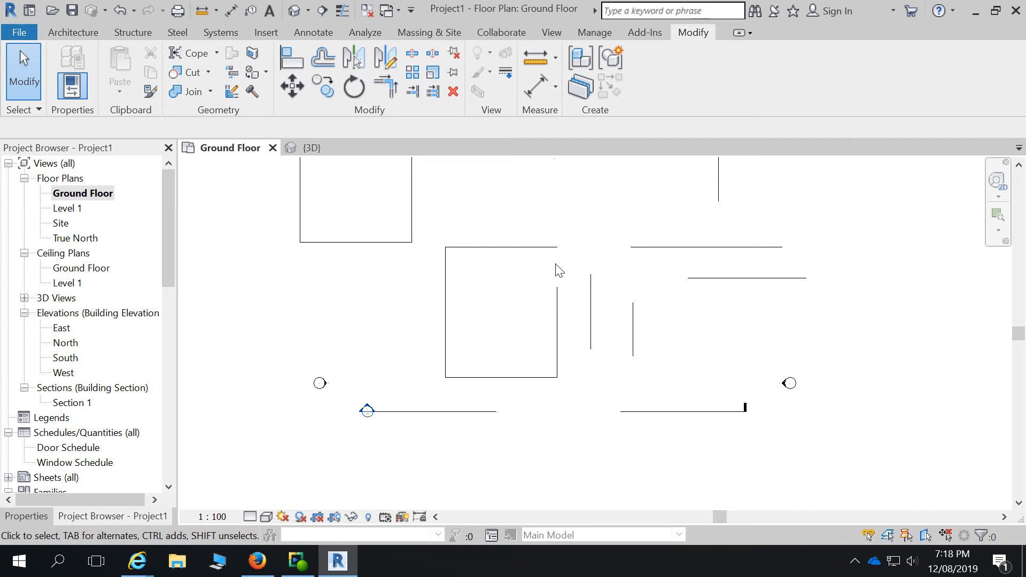
pyautogui.click(382, 85)
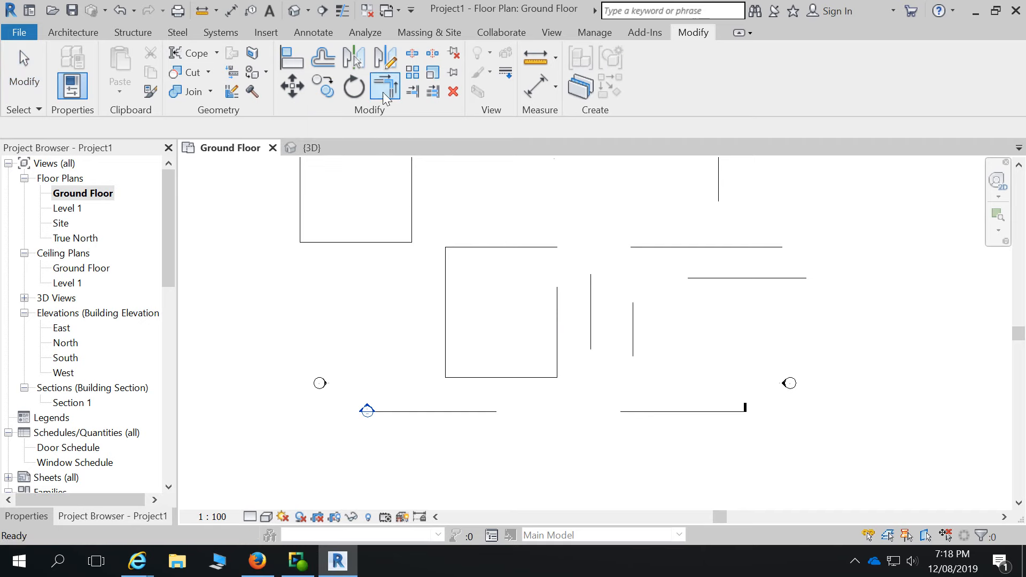
pyautogui.click(540, 248)
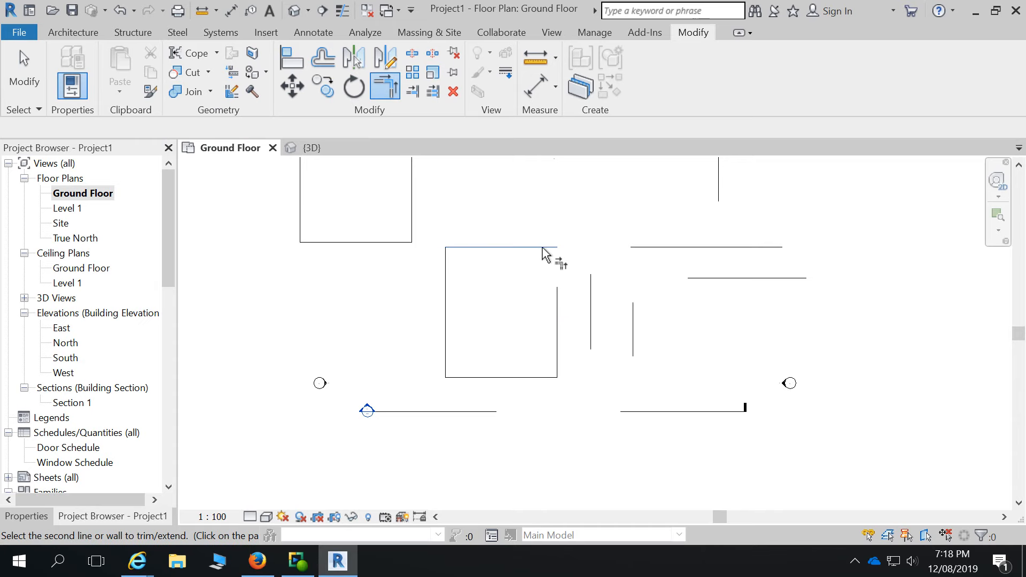
pyautogui.click(556, 299)
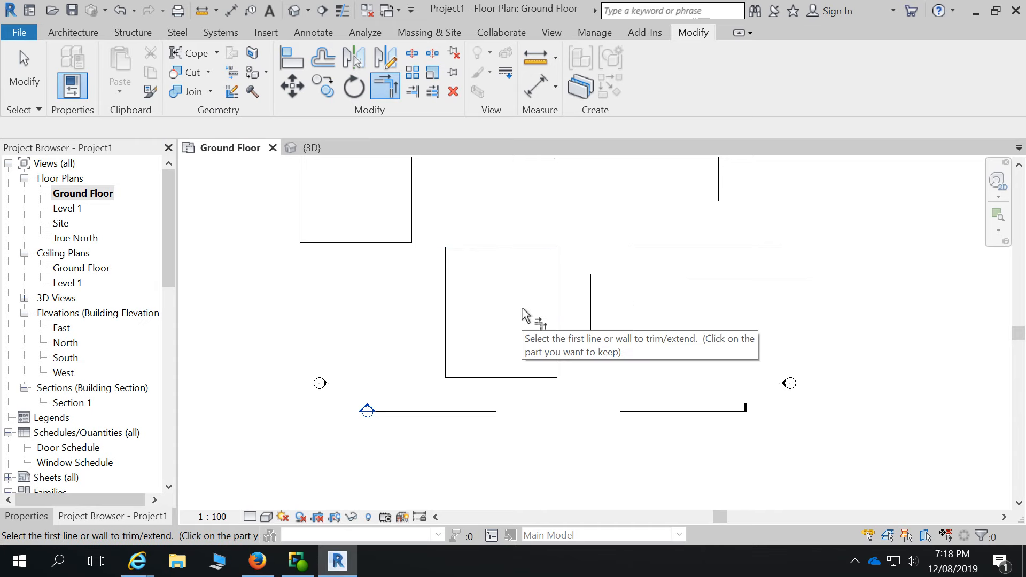
pyautogui.scroll(-2, 504, 344)
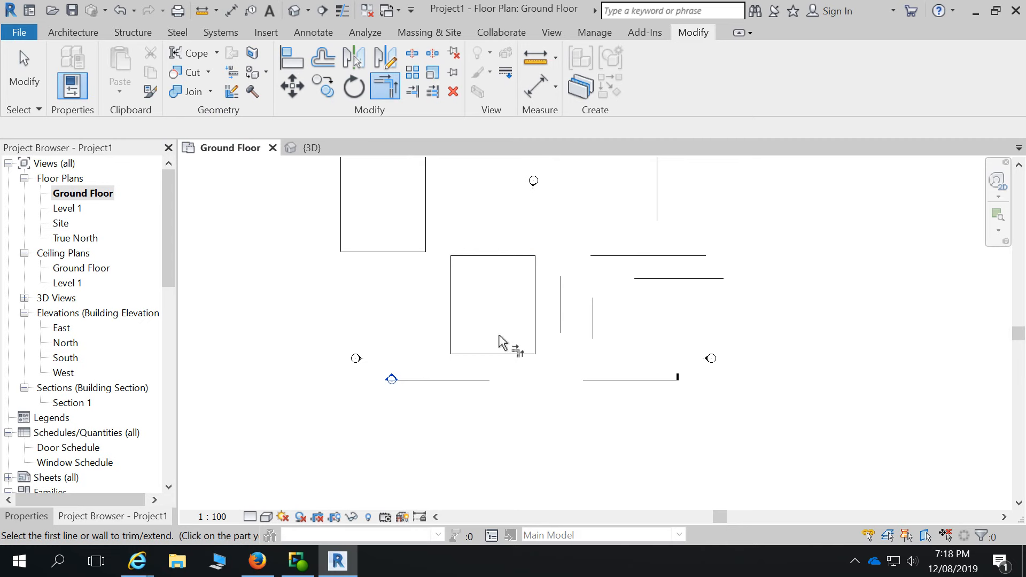
# - Join the outer loose vertical line beside the lower rectangle and the upper loose horizontal line into a corner
pyautogui.scroll(4, 630, 323)
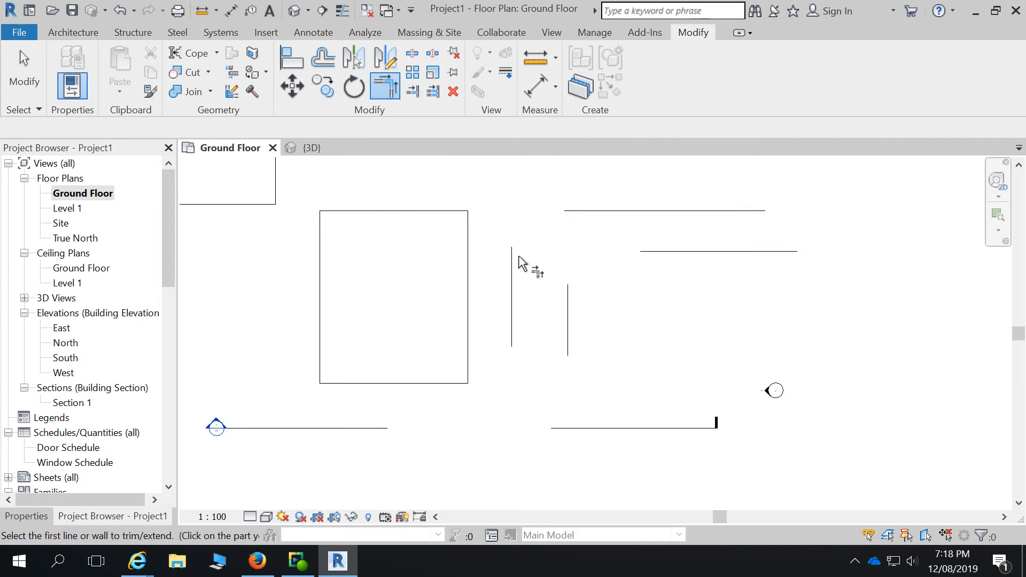
pyautogui.click(511, 264)
pyautogui.click(578, 212)
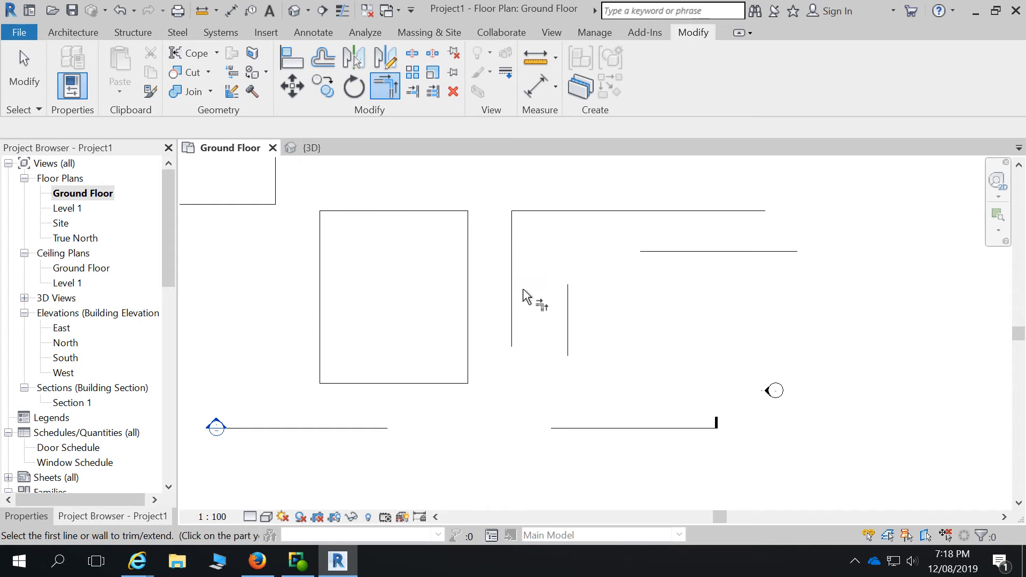
# - Join the inner loose vertical line and the lower loose horizontal line into a corner, and leave Trim/Extend to Corner
pyautogui.click(568, 299)
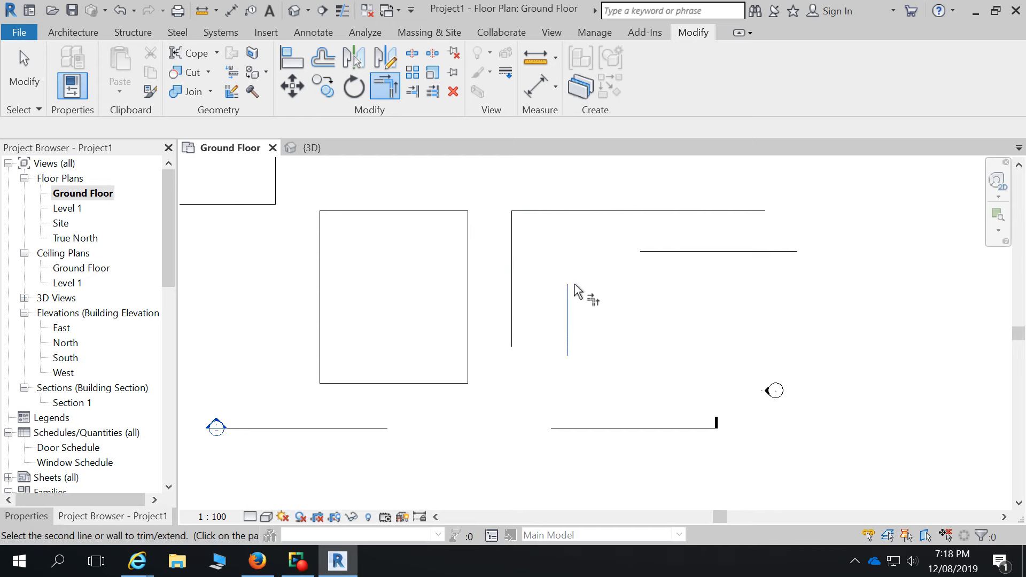
pyautogui.click(644, 253)
pyautogui.scroll(-4, 615, 303)
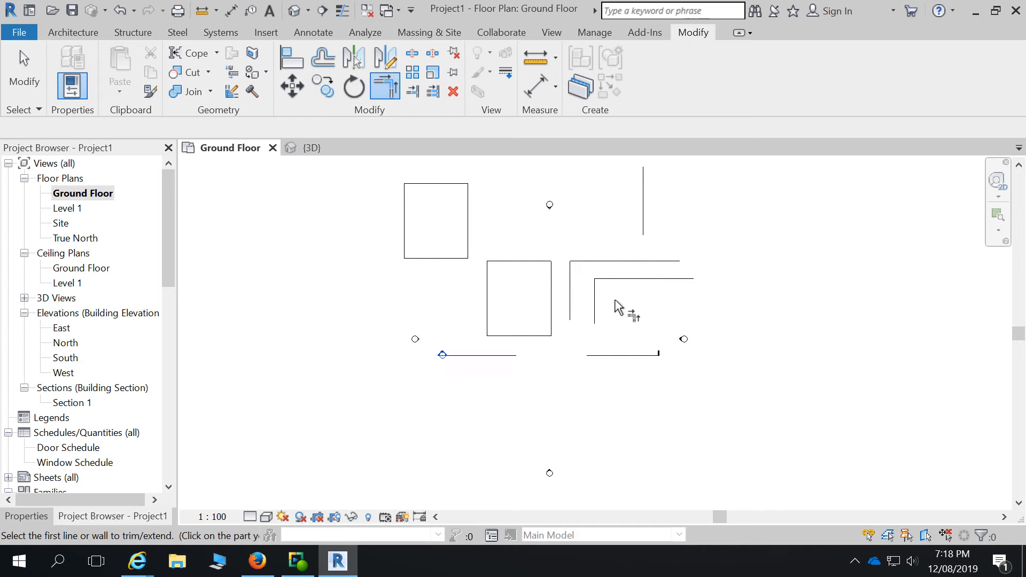
pyautogui.scroll(-1, 616, 324)
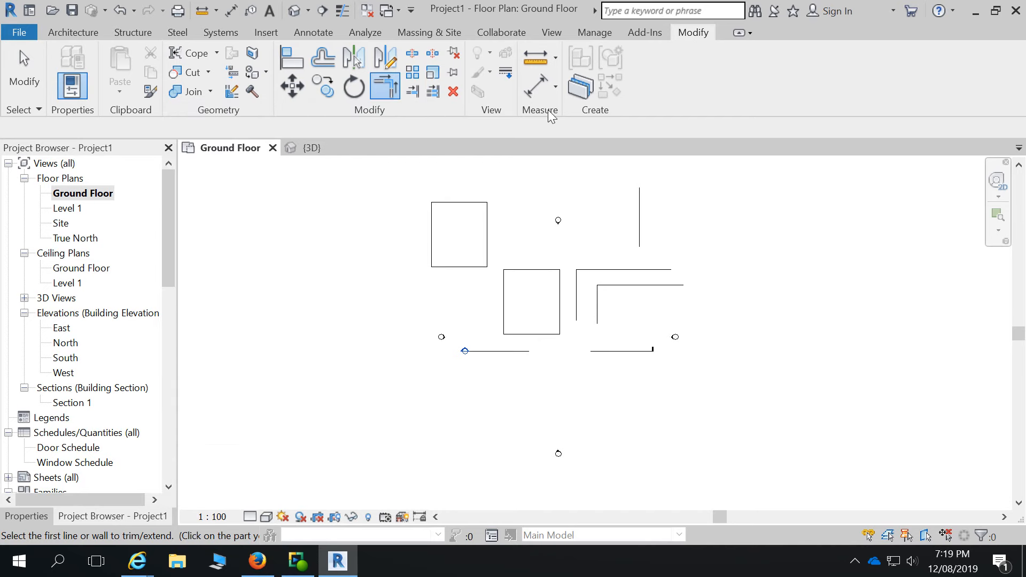
pyautogui.scroll(3, 591, 310)
pyautogui.scroll(2, 568, 339)
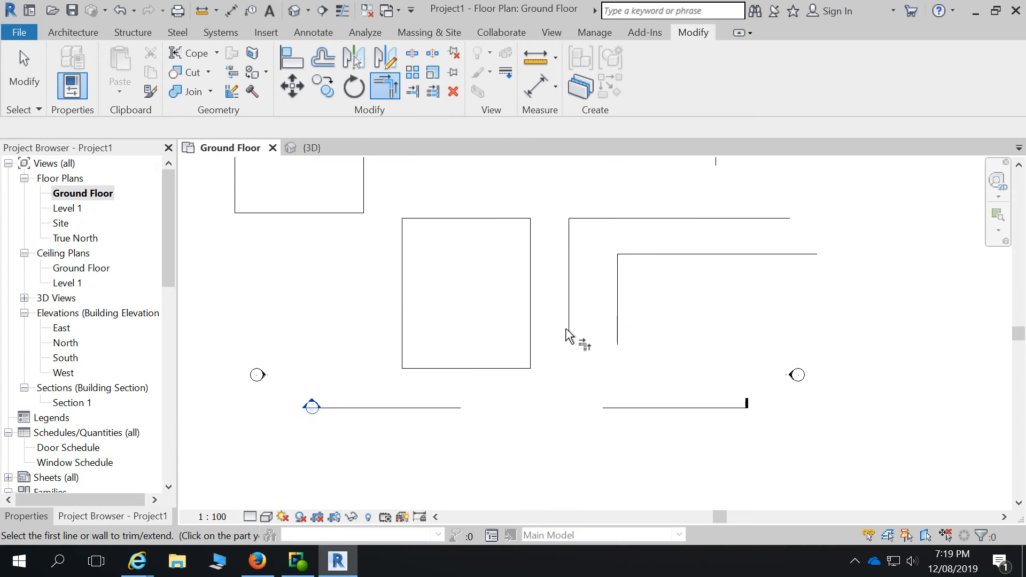
pyautogui.press('Escape')
pyautogui.scroll(-5, 556, 336)
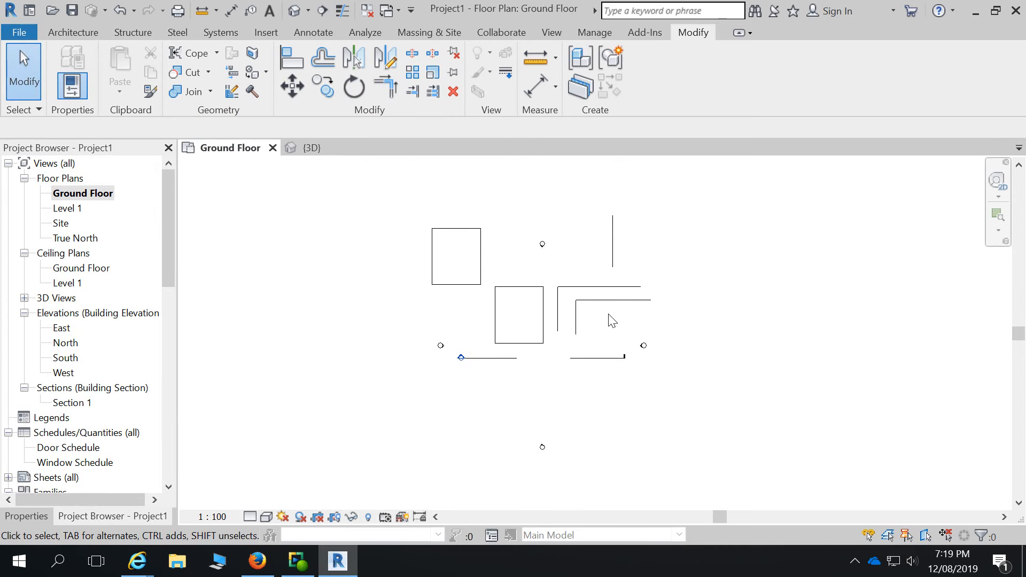
# - Extend the inner vertical line up to the upper horizontal line with Trim/Extend Single Element
pyautogui.scroll(3, 607, 317)
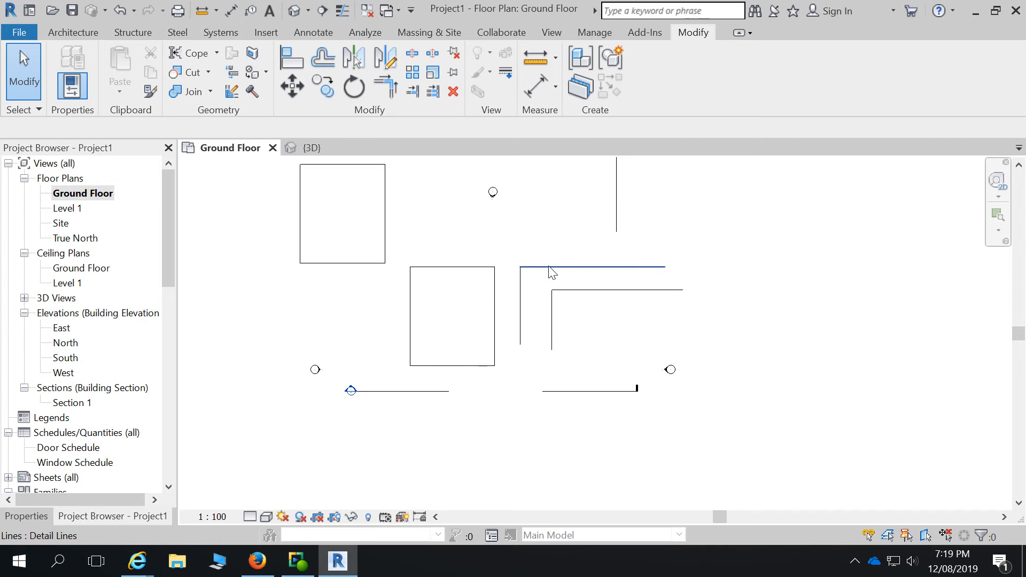
pyautogui.click(552, 305)
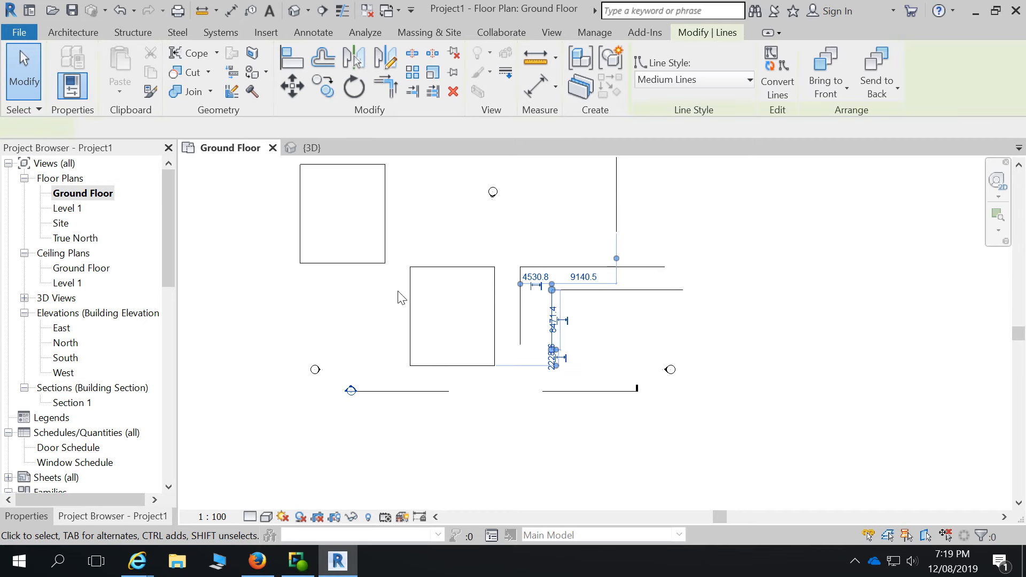
pyautogui.click(412, 91)
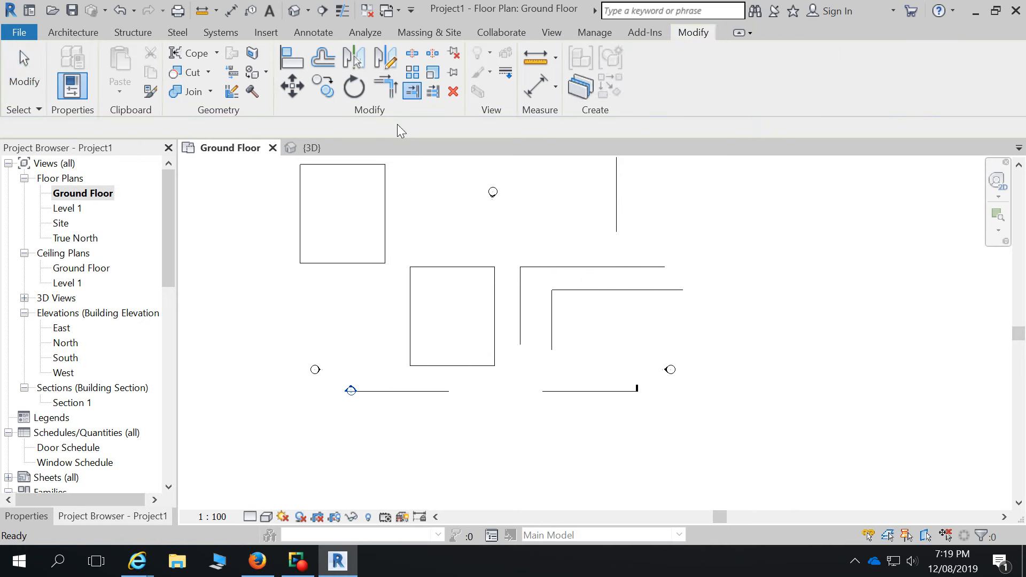
pyautogui.click(582, 267)
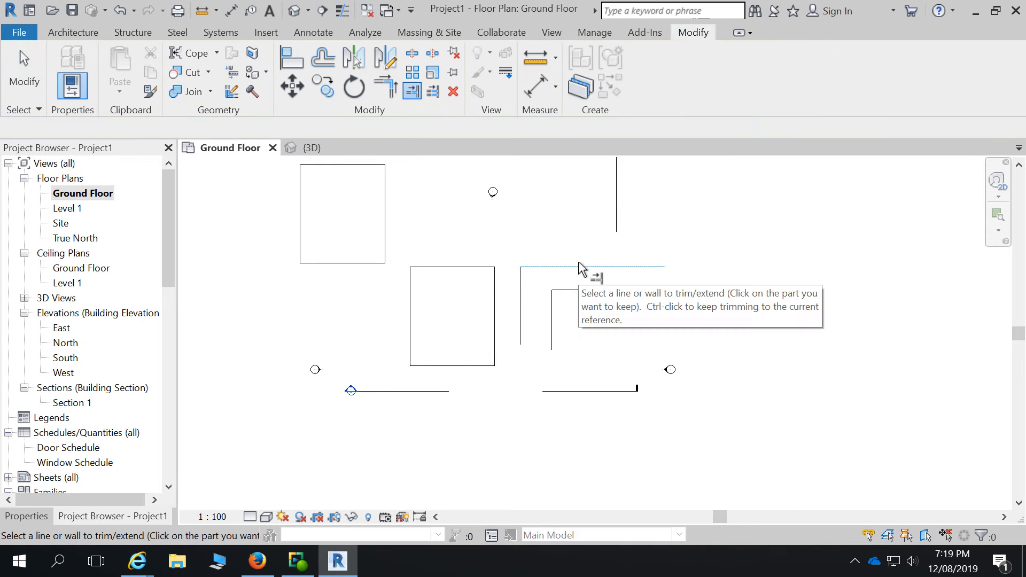
pyautogui.click(553, 305)
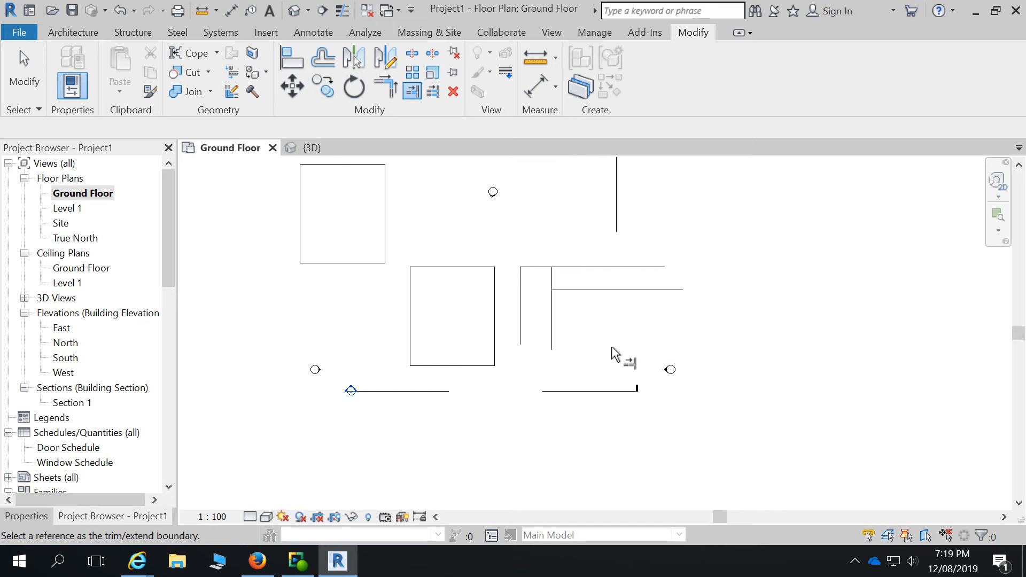
pyautogui.scroll(-1, 584, 357)
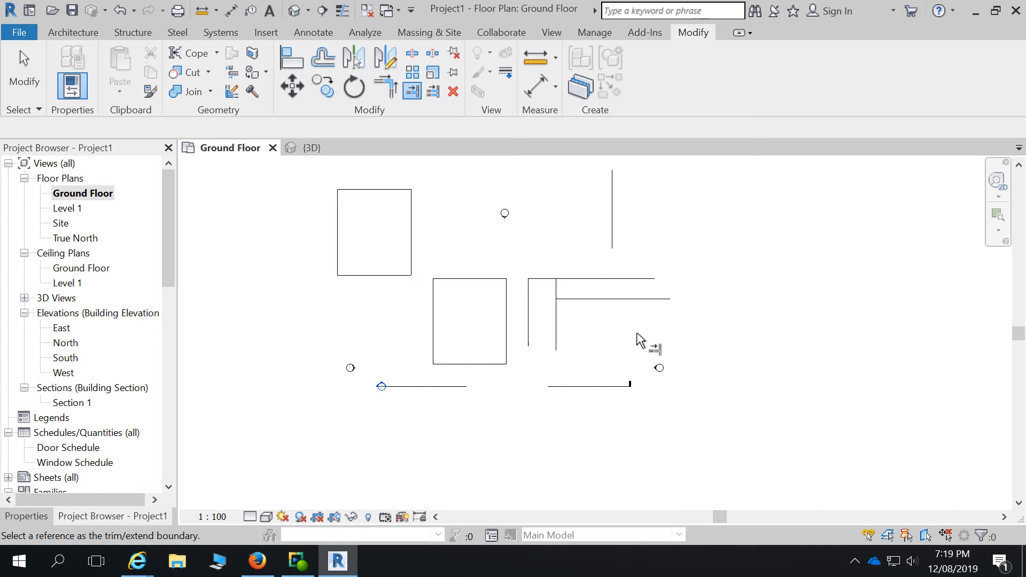
# - Extend the tall vertical line above the corner shapes down to the upper horizontal line
pyautogui.scroll(1, 649, 231)
pyautogui.scroll(-1, 578, 295)
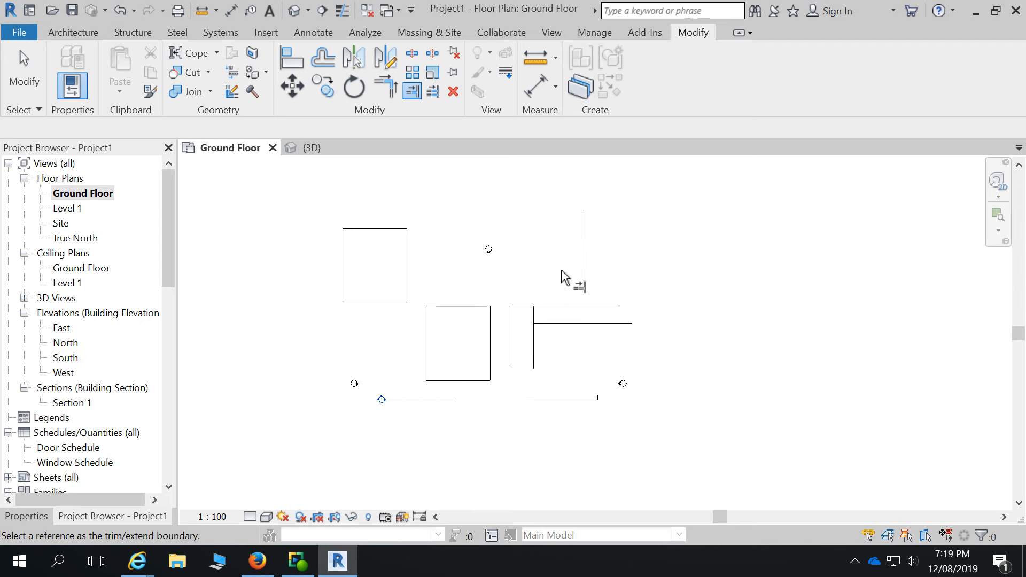
pyautogui.click(598, 306)
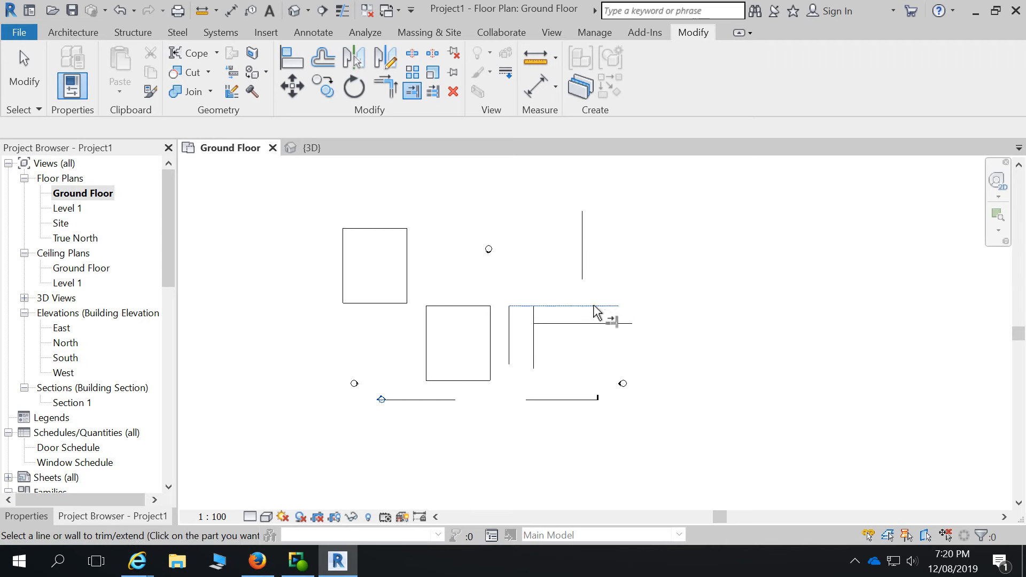
pyautogui.click(582, 268)
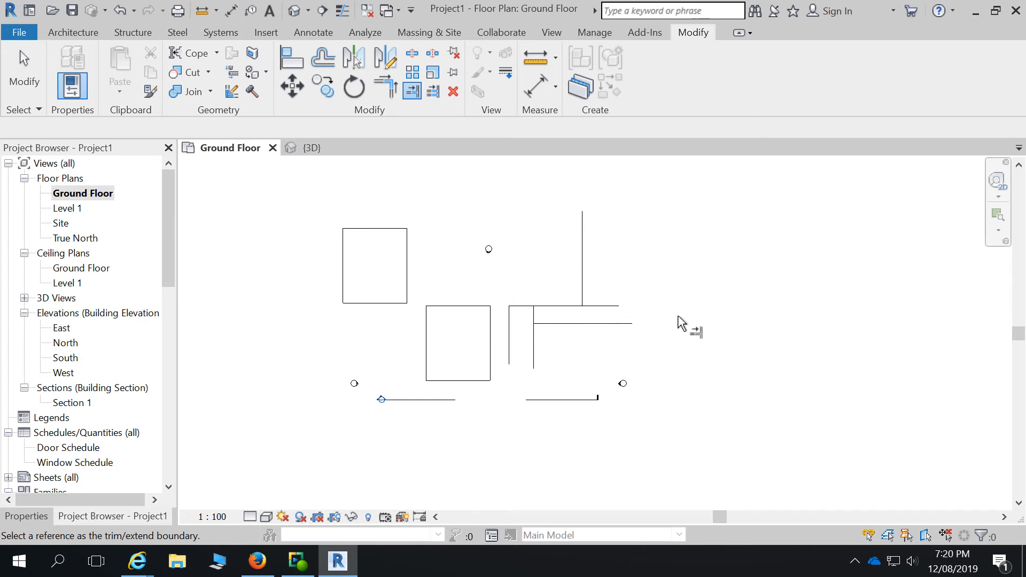
# - Extend the same tall vertical line further down to the lower horizontal line, and leave the trim command
pyautogui.click(590, 324)
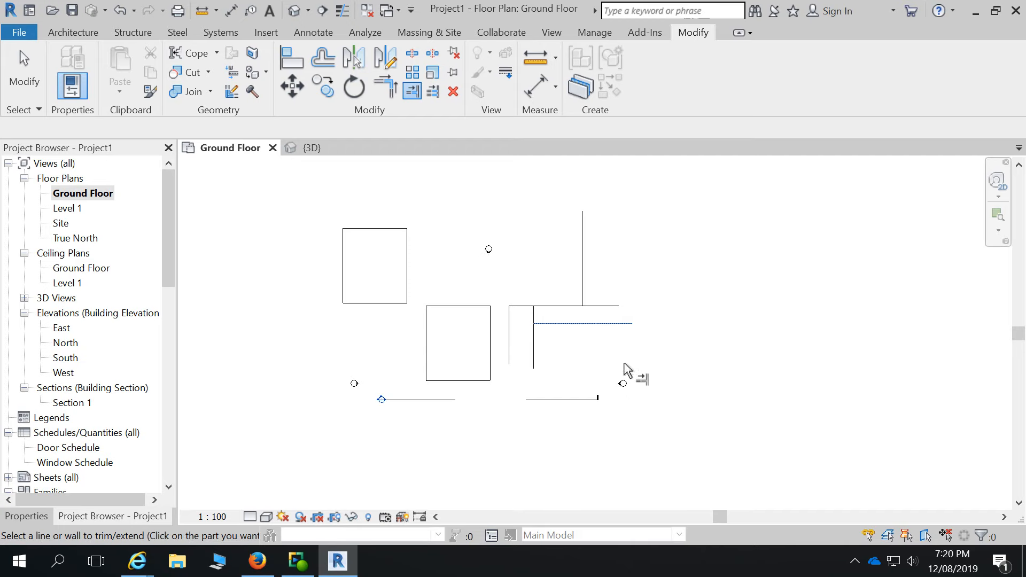
pyautogui.click(587, 298)
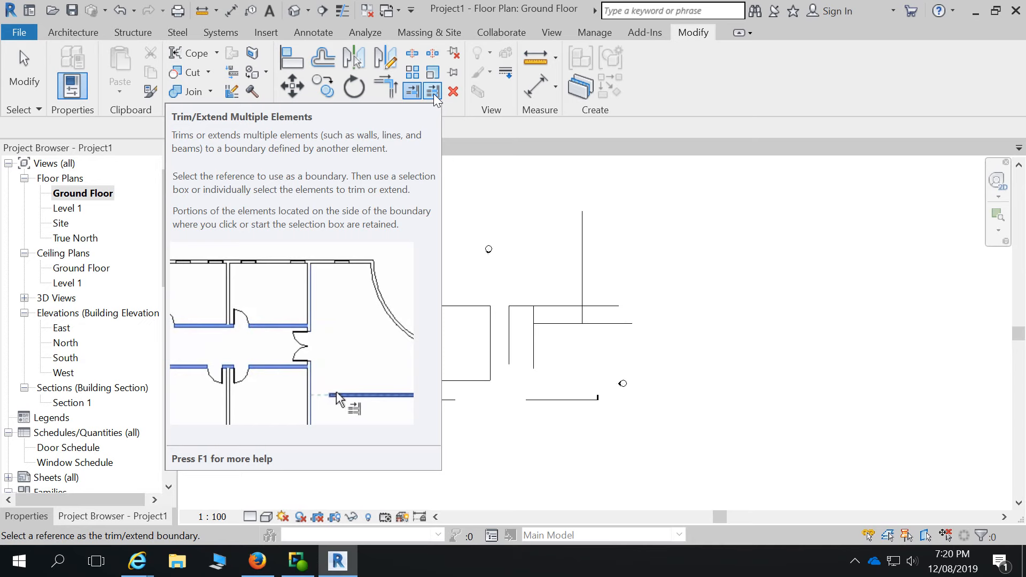
pyautogui.press('Escape')
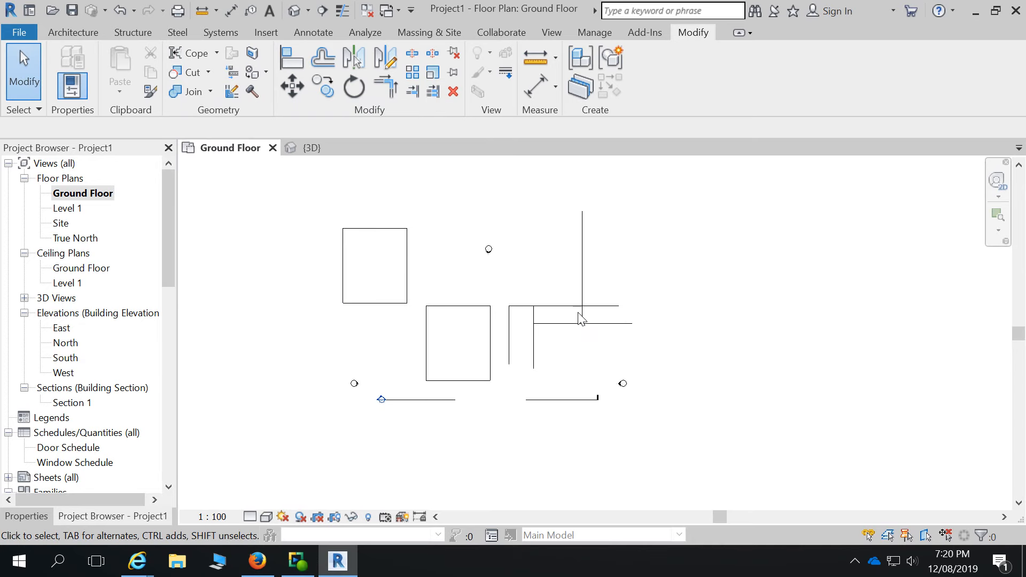
pyautogui.scroll(-2, 611, 363)
pyautogui.scroll(2, 611, 364)
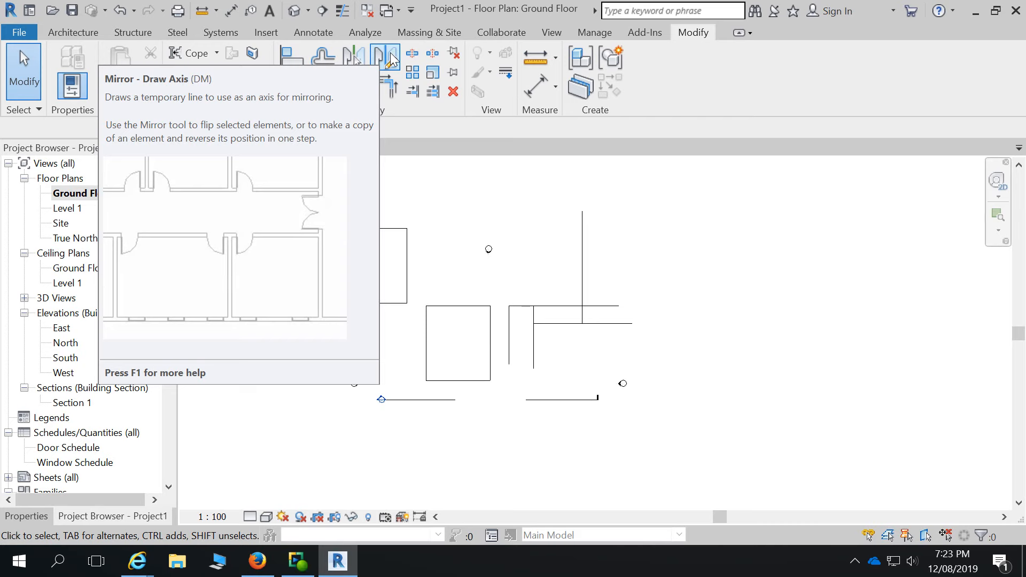
pyautogui.scroll(-2, 590, 332)
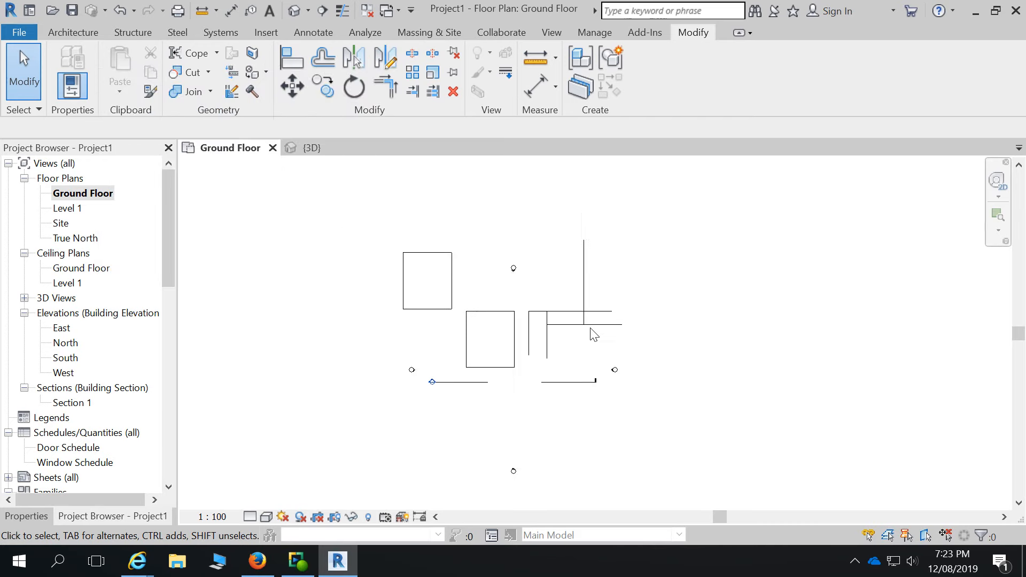
pyautogui.scroll(4, 572, 362)
pyautogui.scroll(-1, 575, 364)
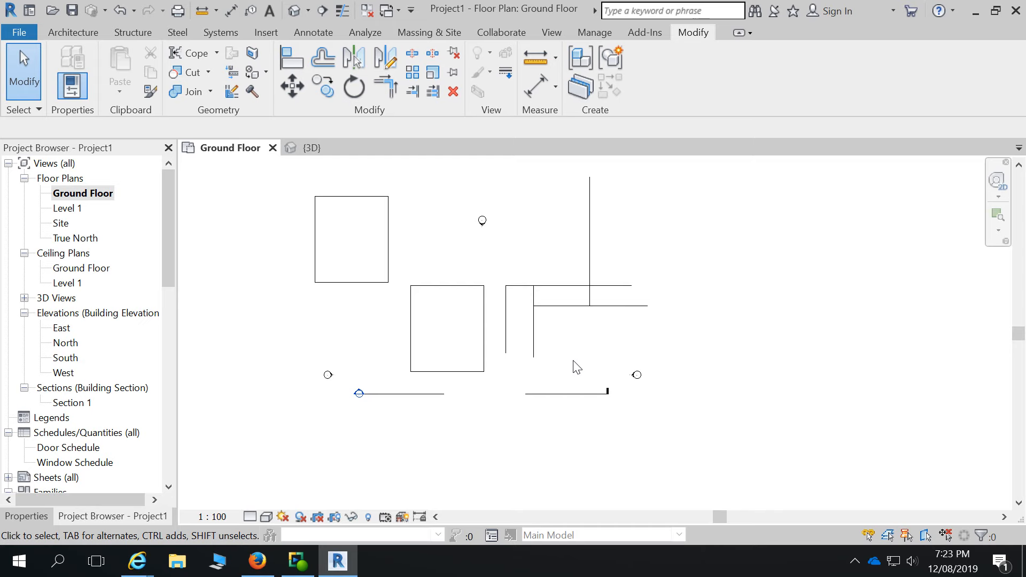
pyautogui.scroll(-3, 475, 331)
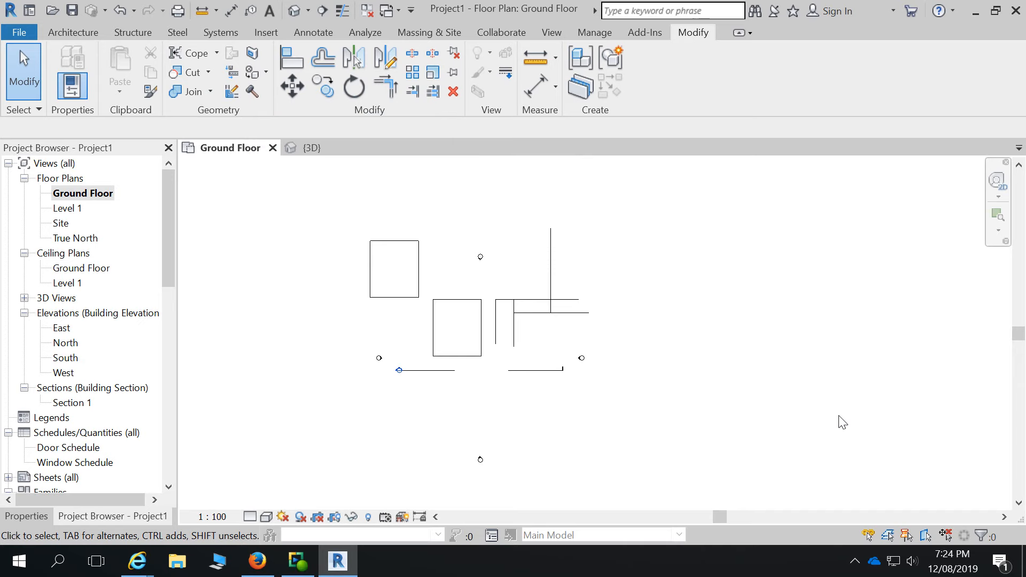
pyautogui.scroll(-2, 674, 395)
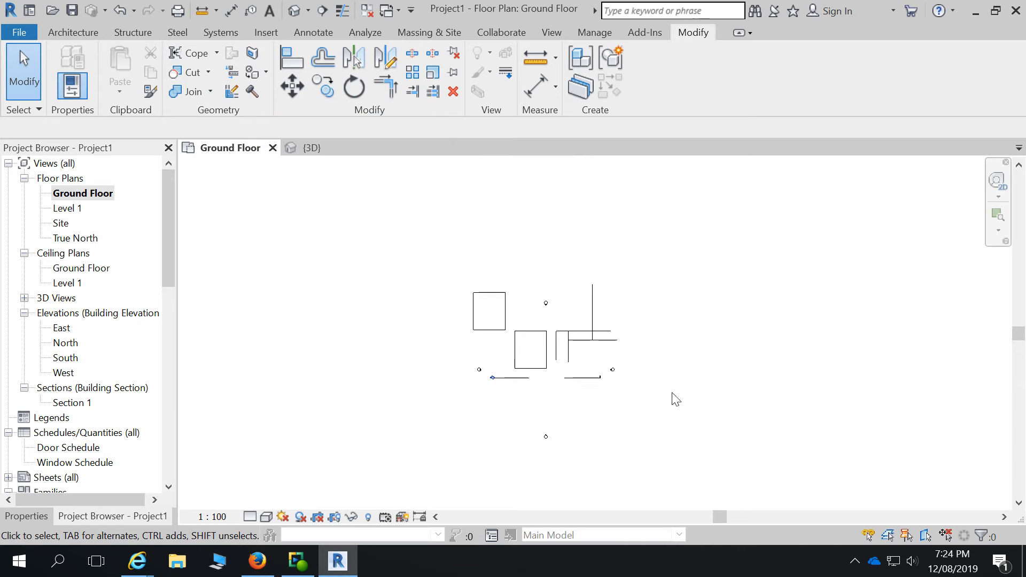
pyautogui.scroll(3, 537, 368)
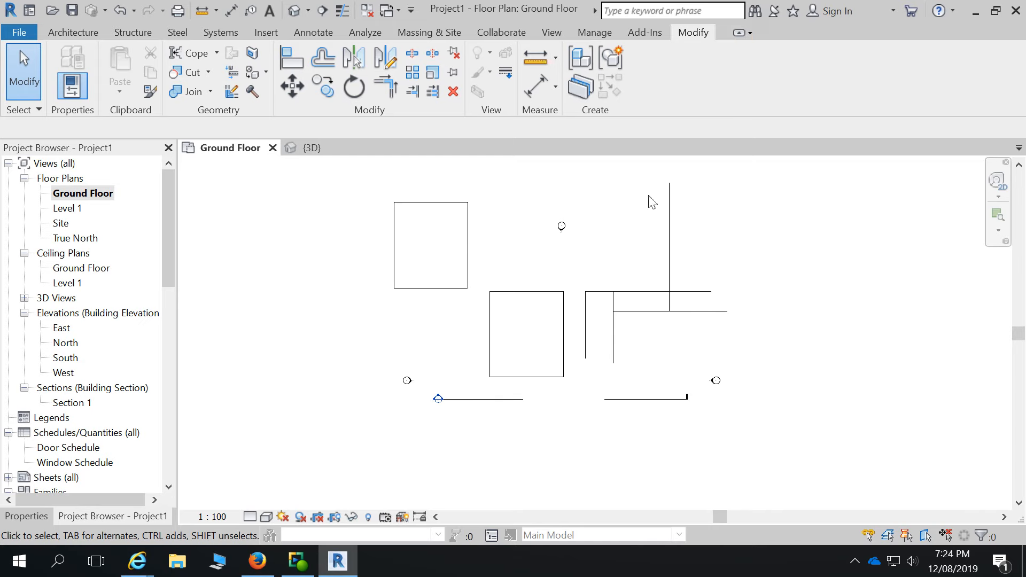
# - Select everything around the drawn shapes, filter the selection down to Lines (Medium Lines) only, and delete those lines
pyautogui.scroll(-2, 540, 315)
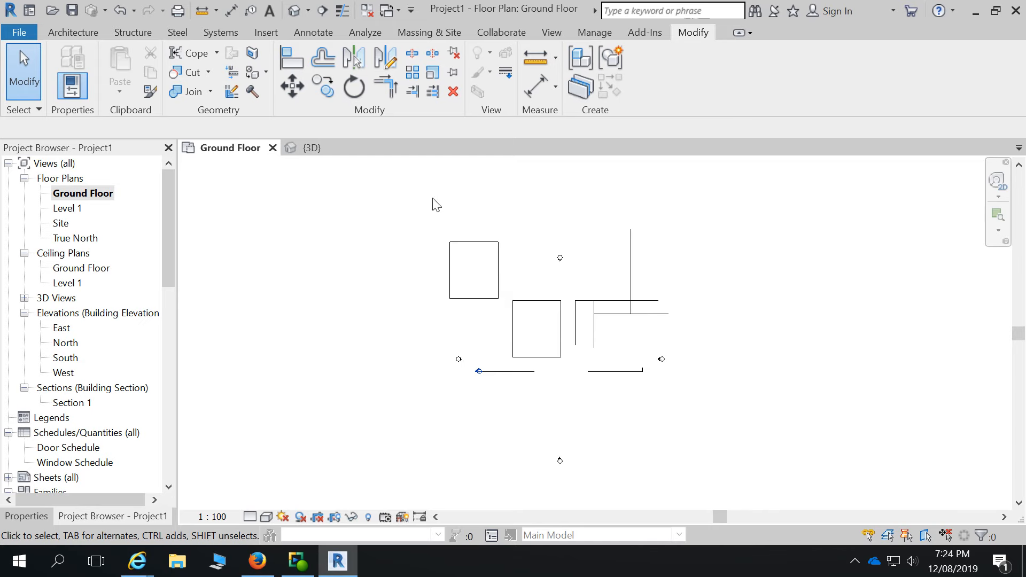
pyautogui.moveTo(433, 198); pyautogui.dragTo(716, 406)
pyautogui.click(648, 73)
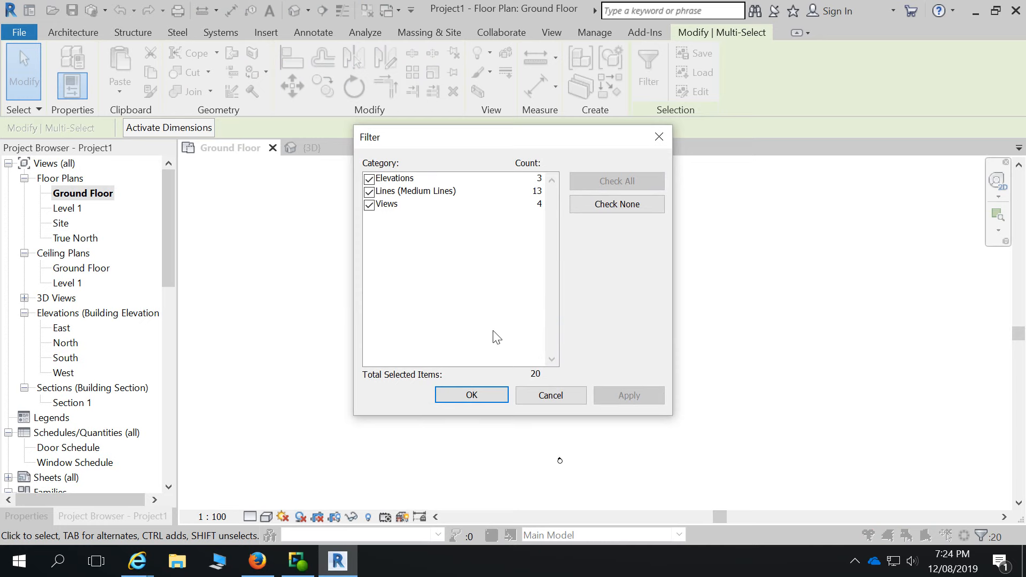
pyautogui.click(593, 205)
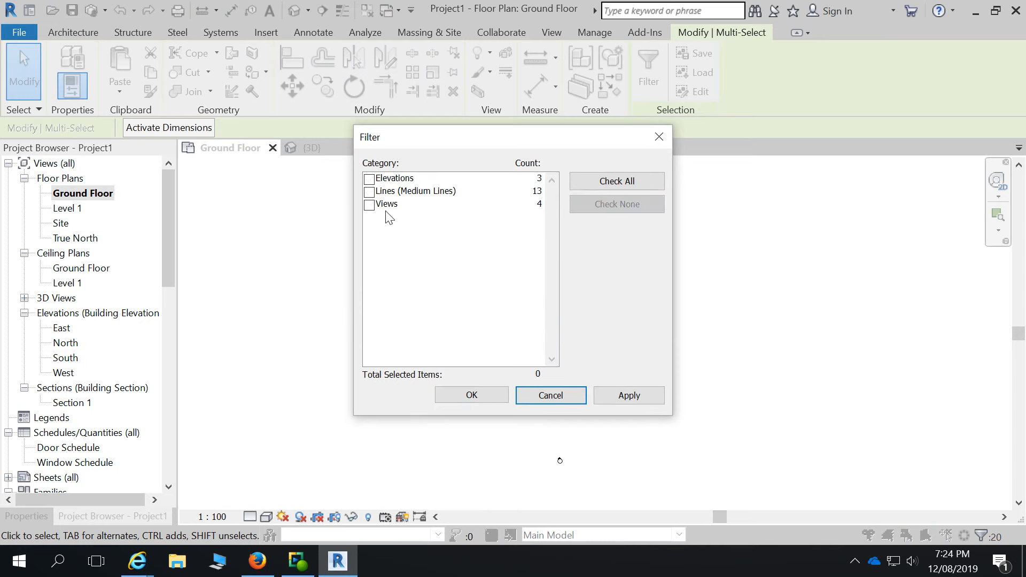
pyautogui.click(370, 192)
pyautogui.click(609, 395)
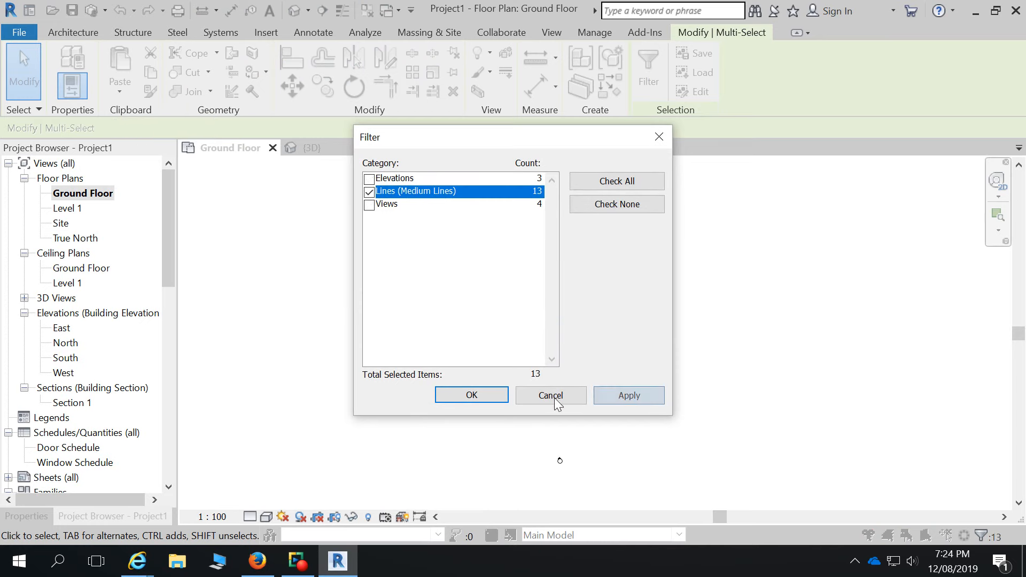
pyautogui.click(490, 394)
pyautogui.press('Delete')
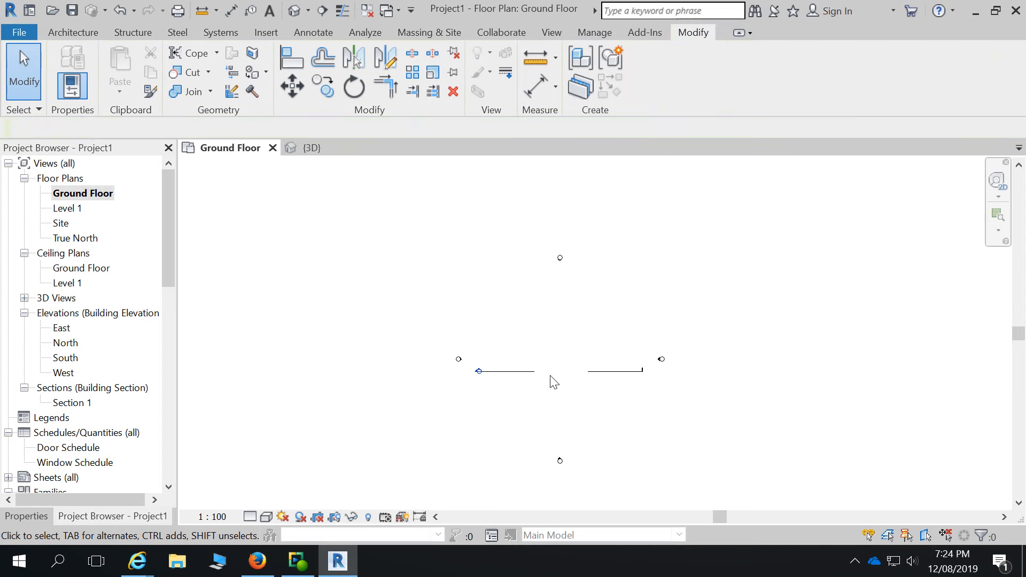
pyautogui.scroll(2, 553, 380)
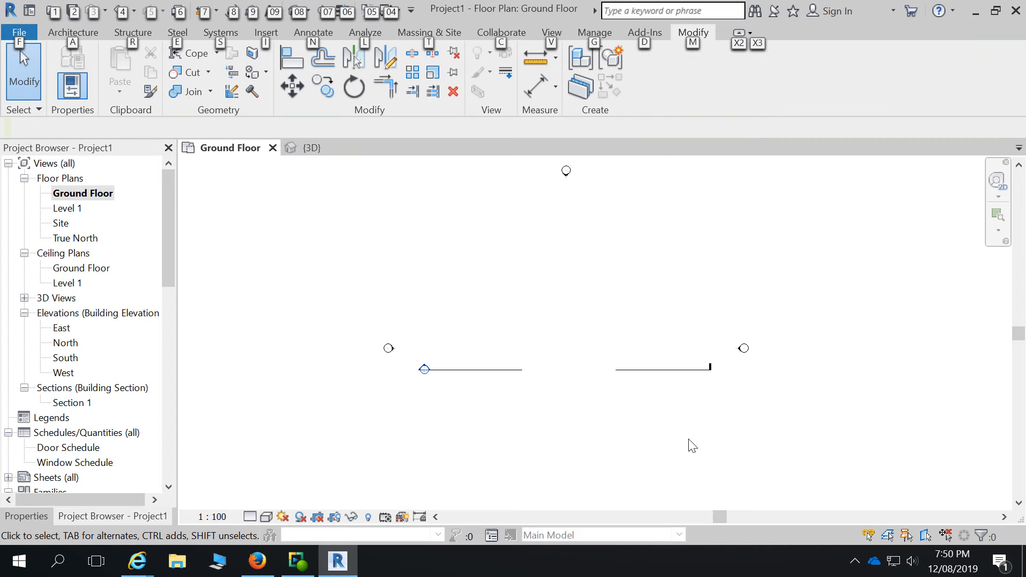
pyautogui.press('Escape')
pyautogui.scroll(-2, 622, 393)
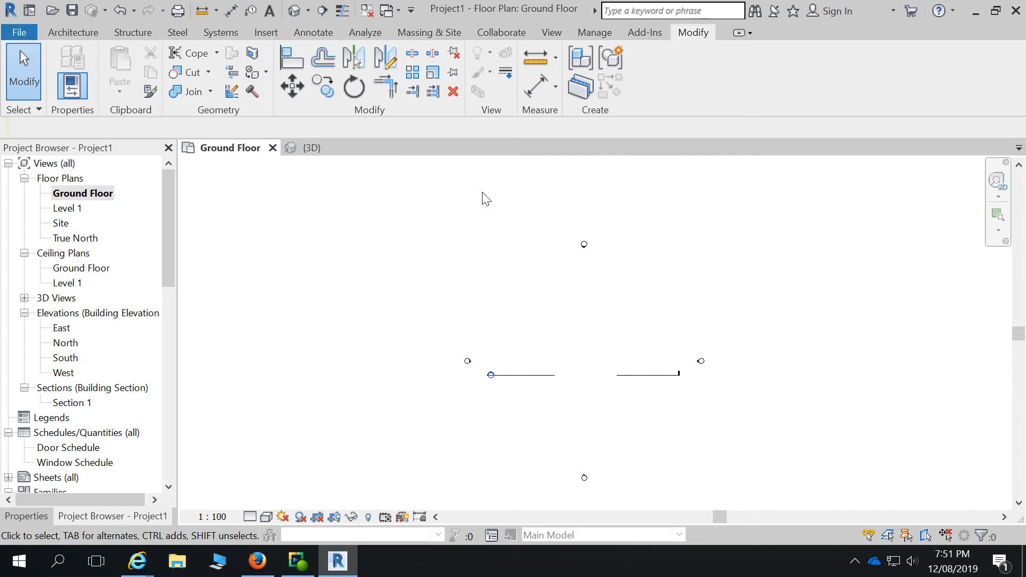
pyautogui.scroll(-1, 691, 305)
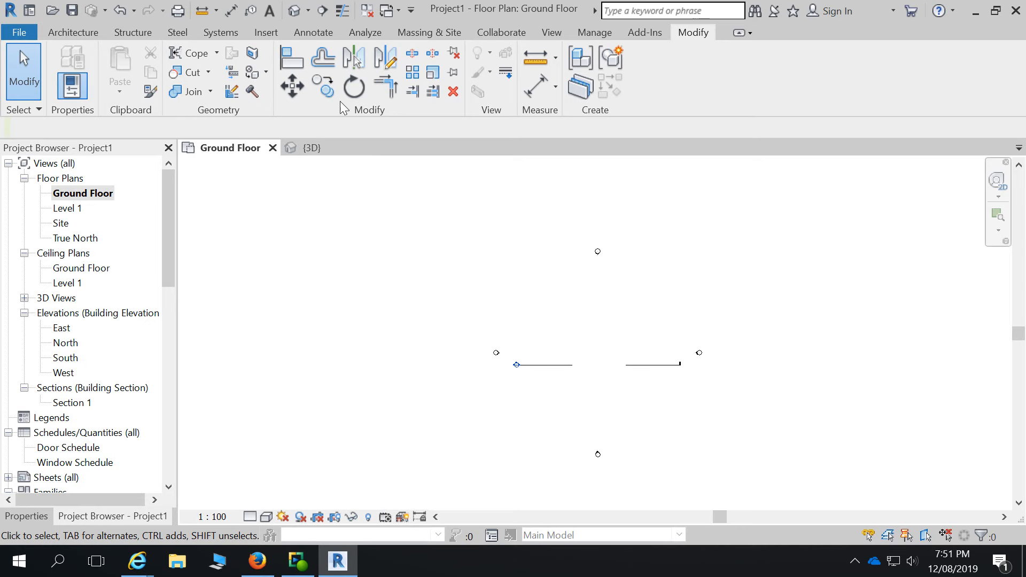
# - Start placing an architectural wall in the Ground Floor plan, dismissing the save reminder without saving
pyautogui.click(73, 33)
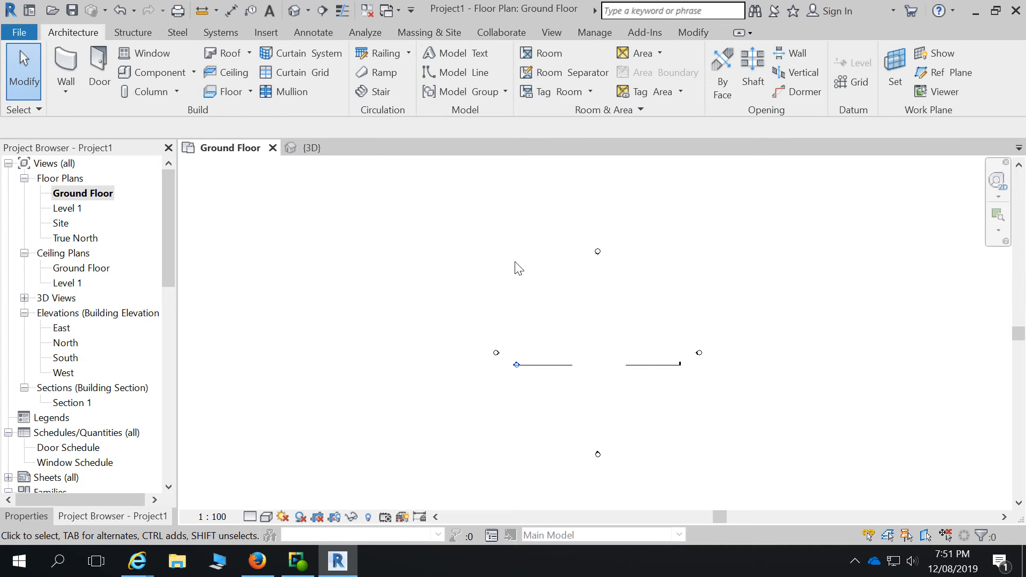
pyautogui.scroll(2, 761, 415)
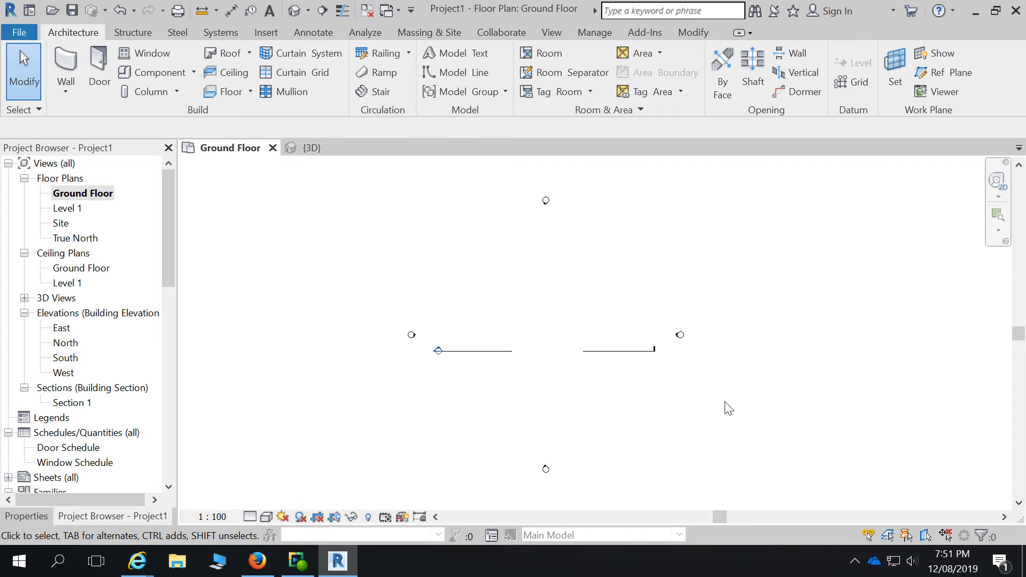
pyautogui.scroll(1, 725, 402)
pyautogui.scroll(-2, 705, 380)
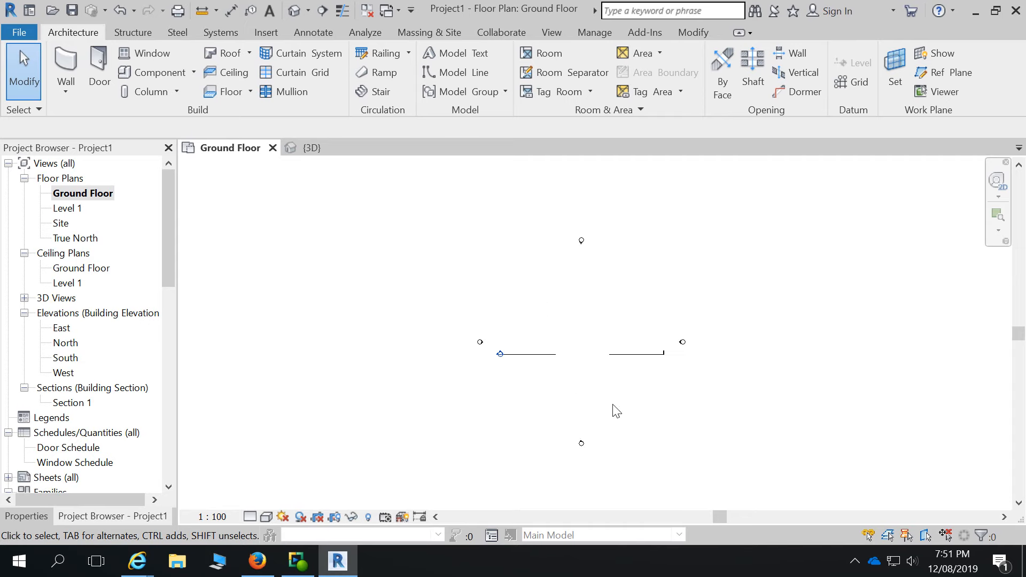
pyautogui.scroll(1, 615, 408)
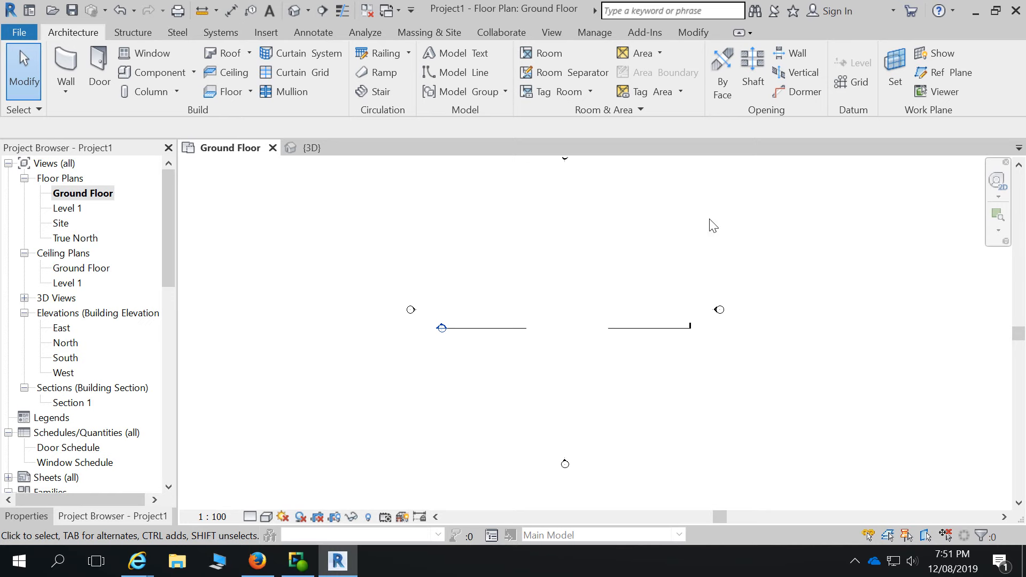
pyautogui.scroll(-2, 576, 331)
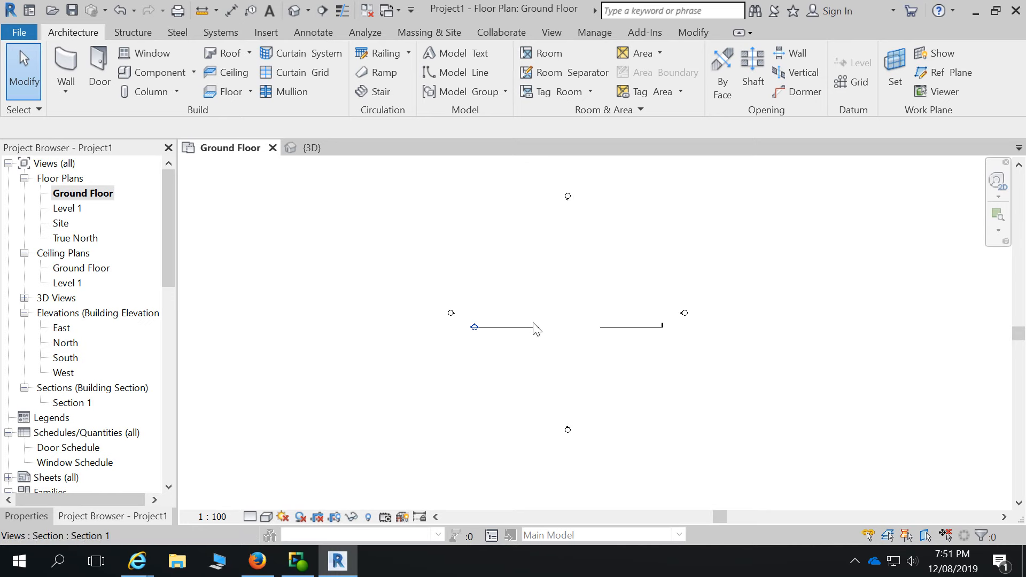
pyautogui.scroll(1, 574, 347)
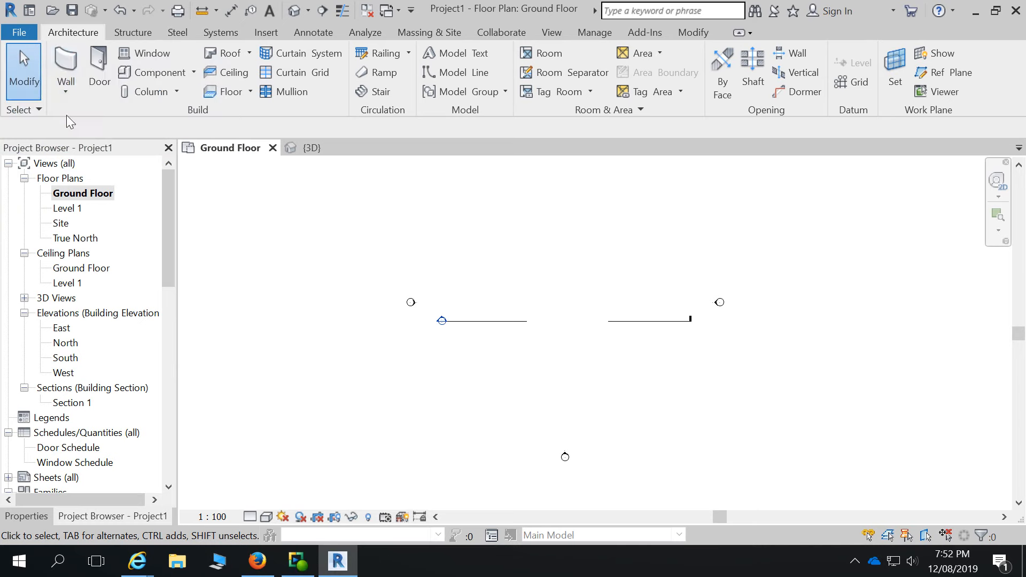
pyautogui.click(69, 90)
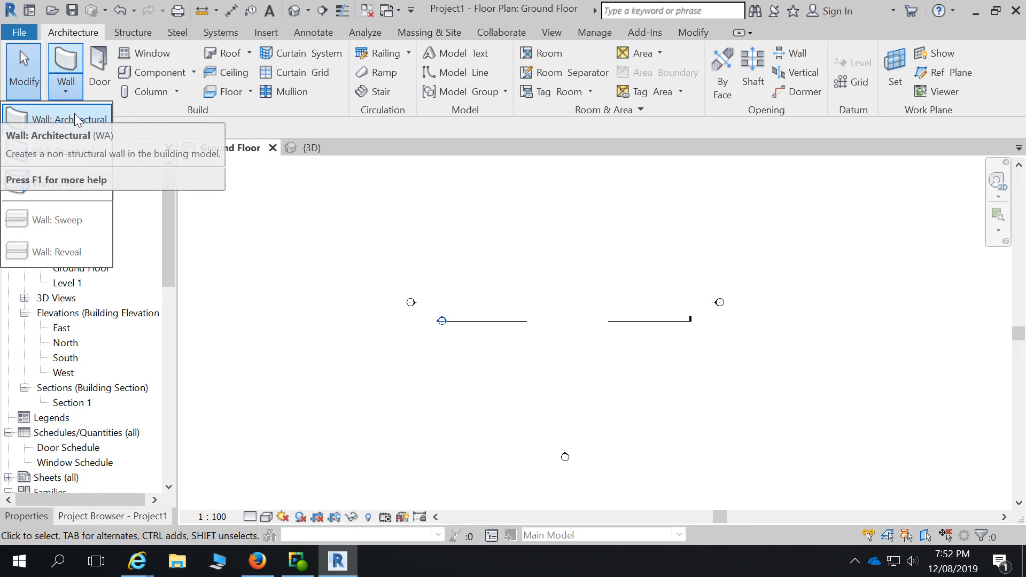
pyautogui.click(75, 114)
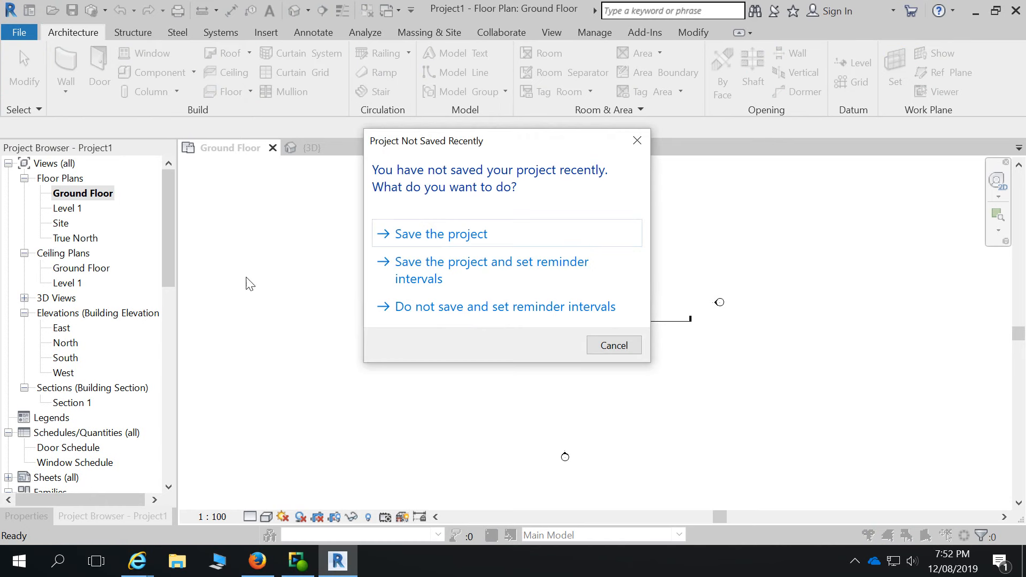
pyautogui.click(613, 347)
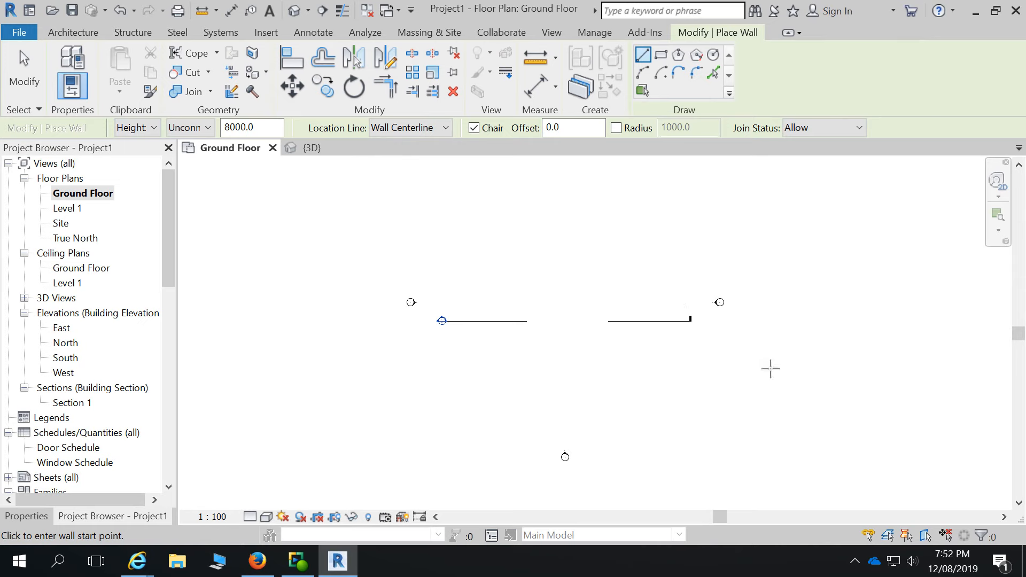
# - Choose the Basic Wall type Brick veneer - 250 timber for the new wall and check the available base constraint levels
pyautogui.scroll(2, 578, 336)
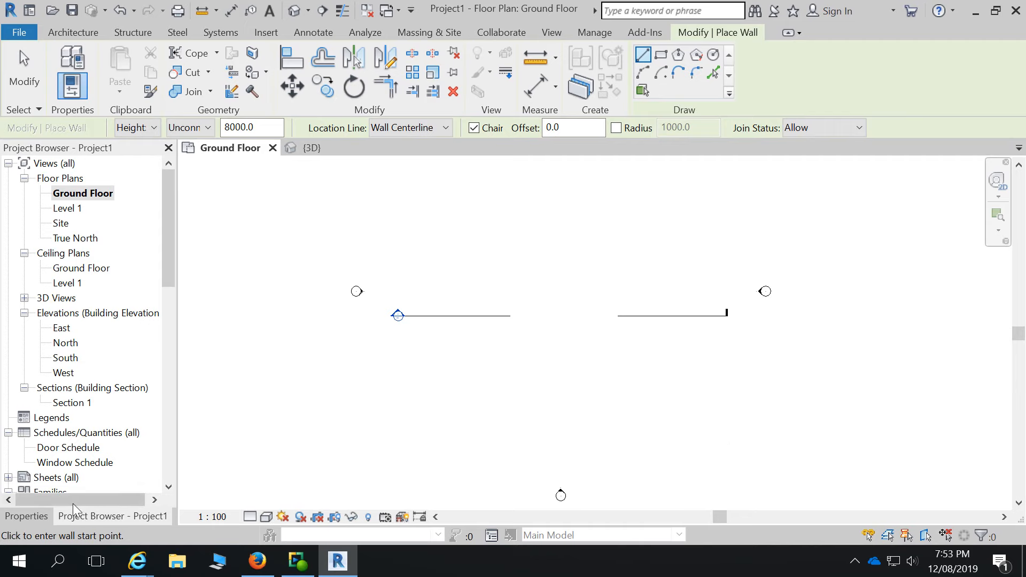
pyautogui.click(37, 518)
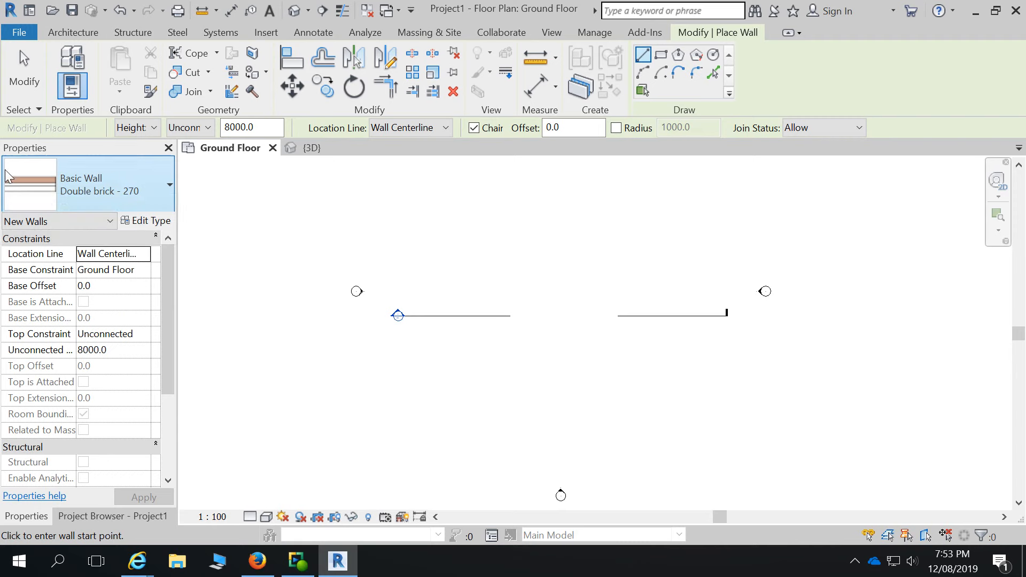
pyautogui.click(169, 185)
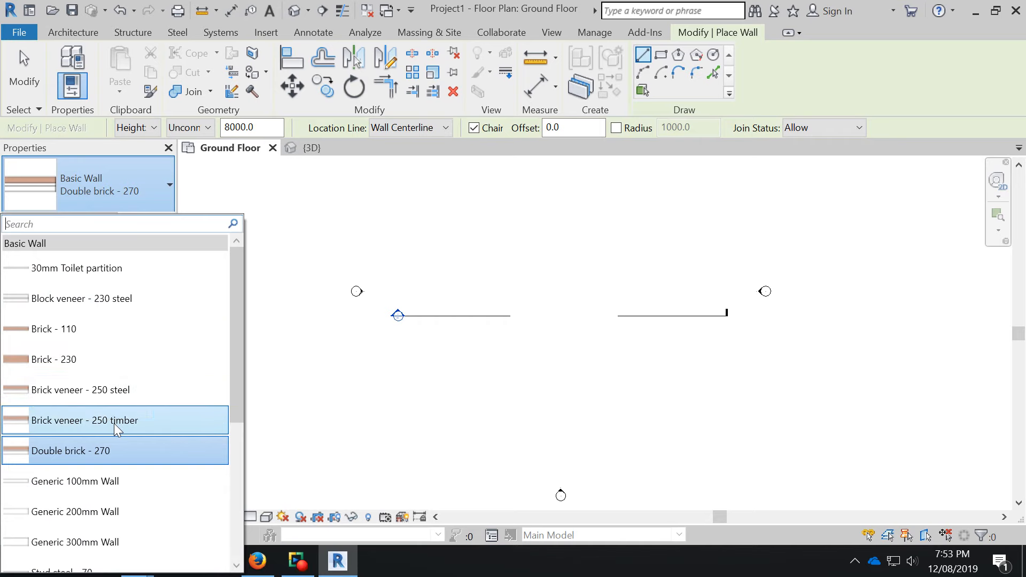
pyautogui.moveTo(114, 424)
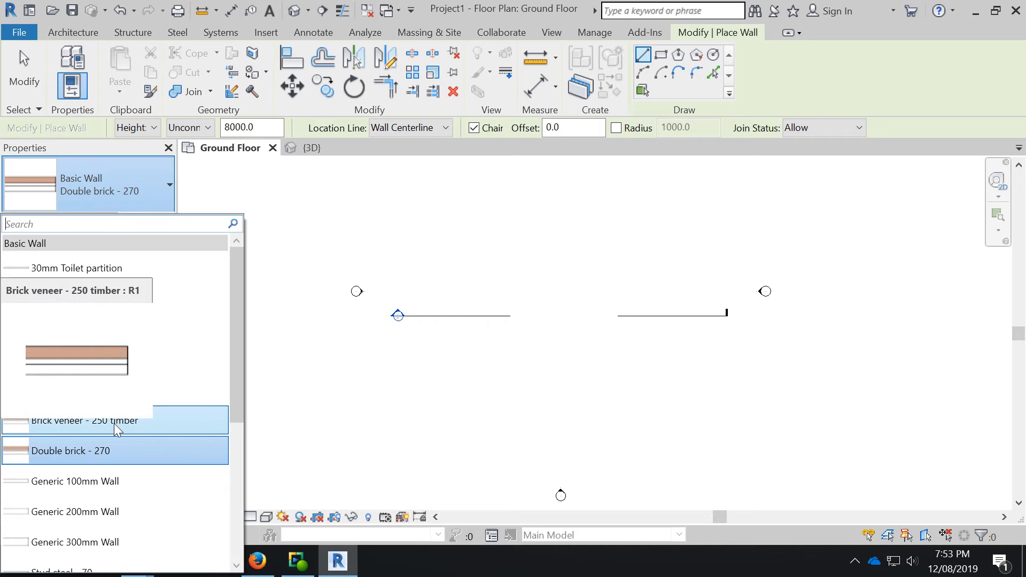
pyautogui.click(113, 423)
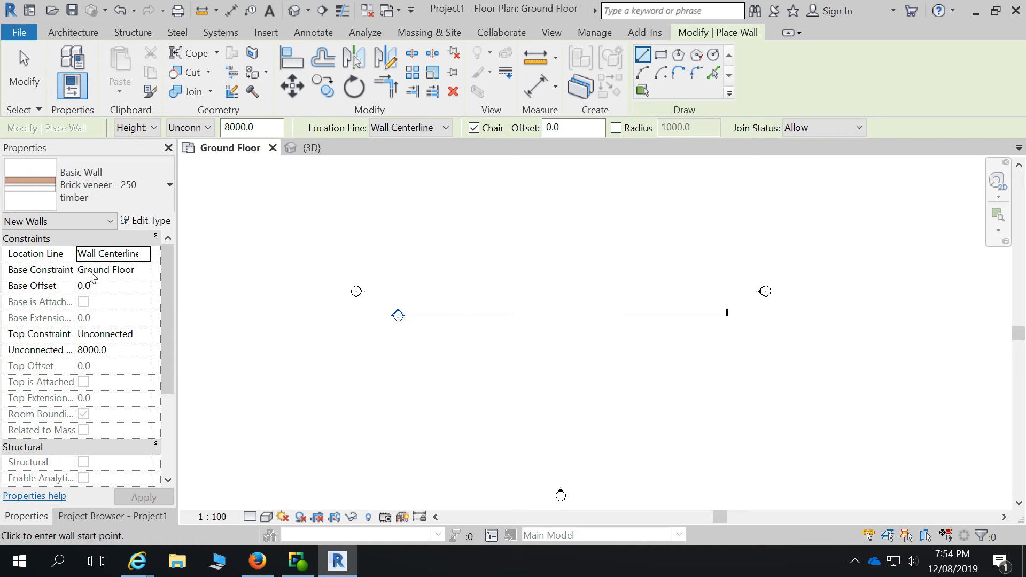
pyautogui.click(144, 270)
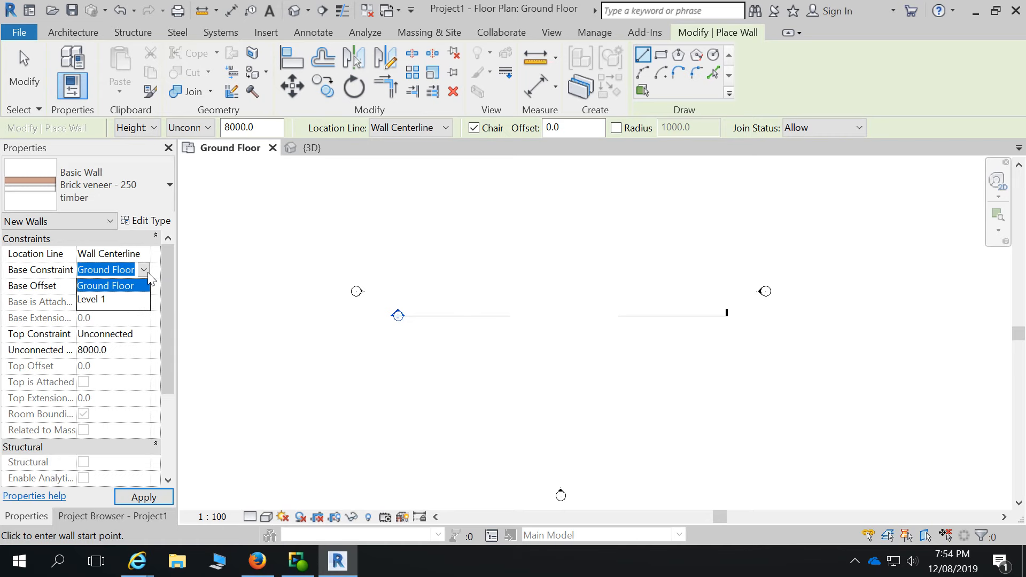
pyautogui.click(148, 273)
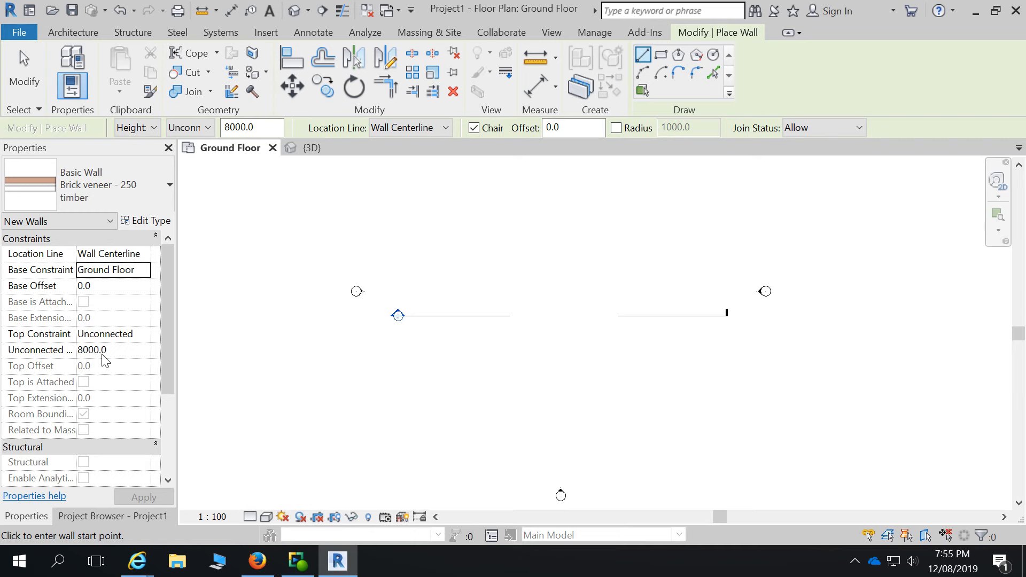
# - Open the East elevation view and set the elevation of Level 1 to 3000
pyautogui.click(68, 516)
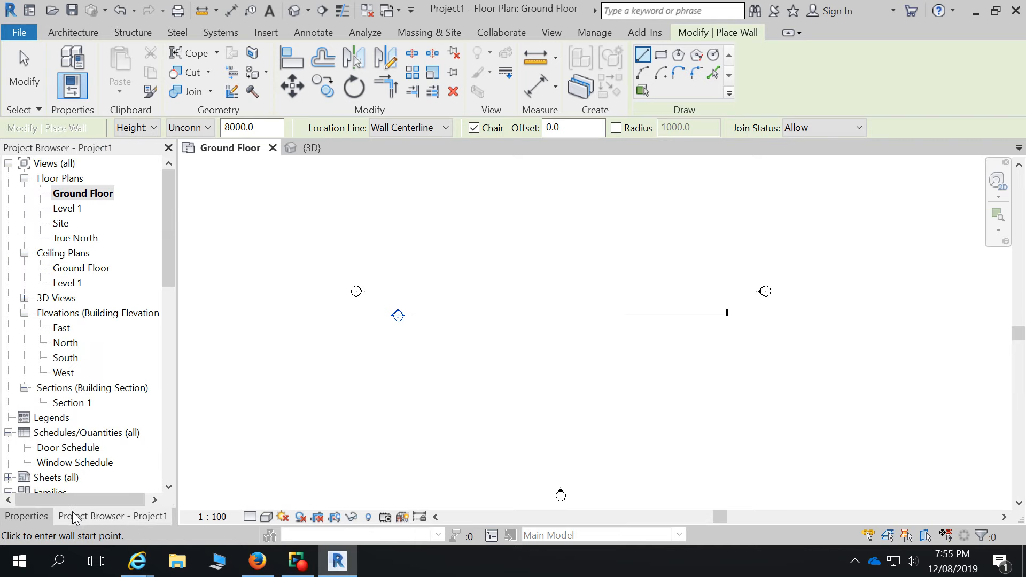
pyautogui.doubleClick(61, 328)
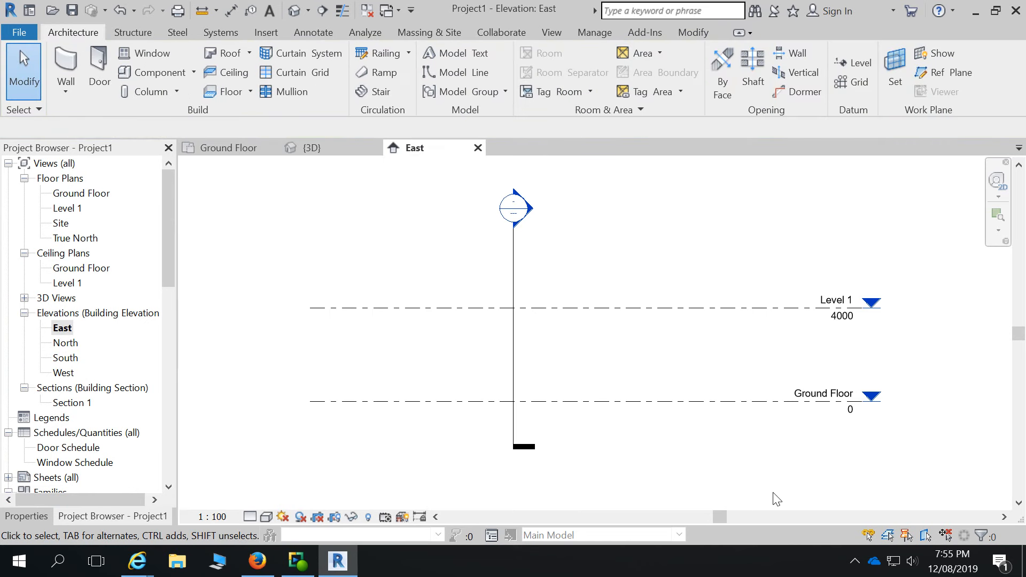
pyautogui.scroll(1, 925, 475)
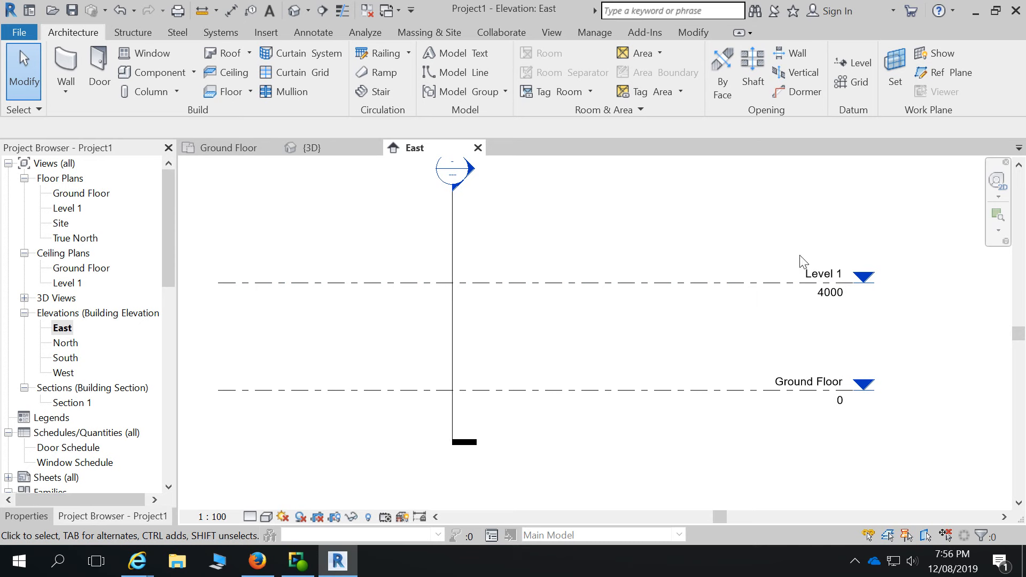
pyautogui.click(831, 293)
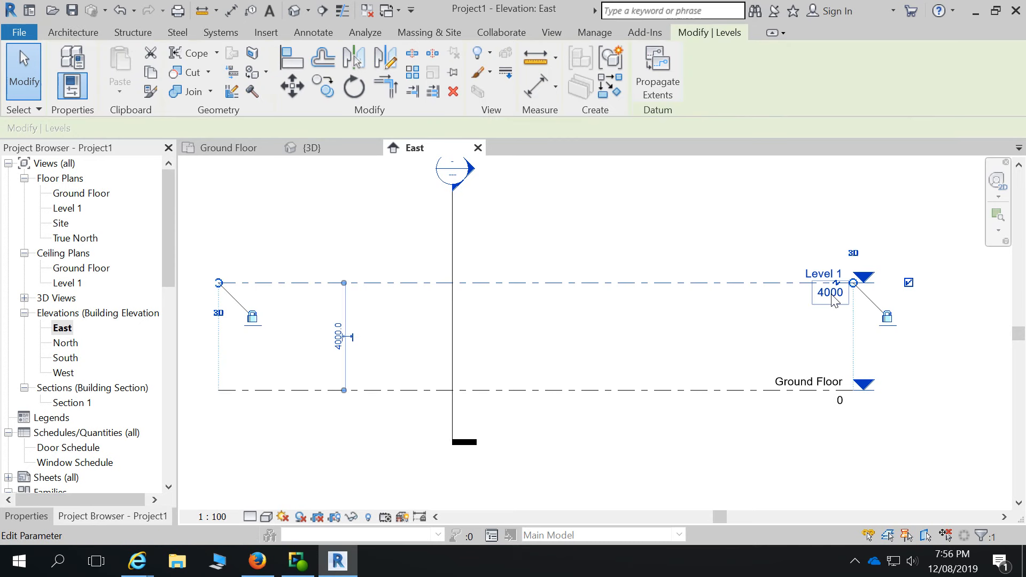
pyautogui.click(832, 294)
pyautogui.write('3000')
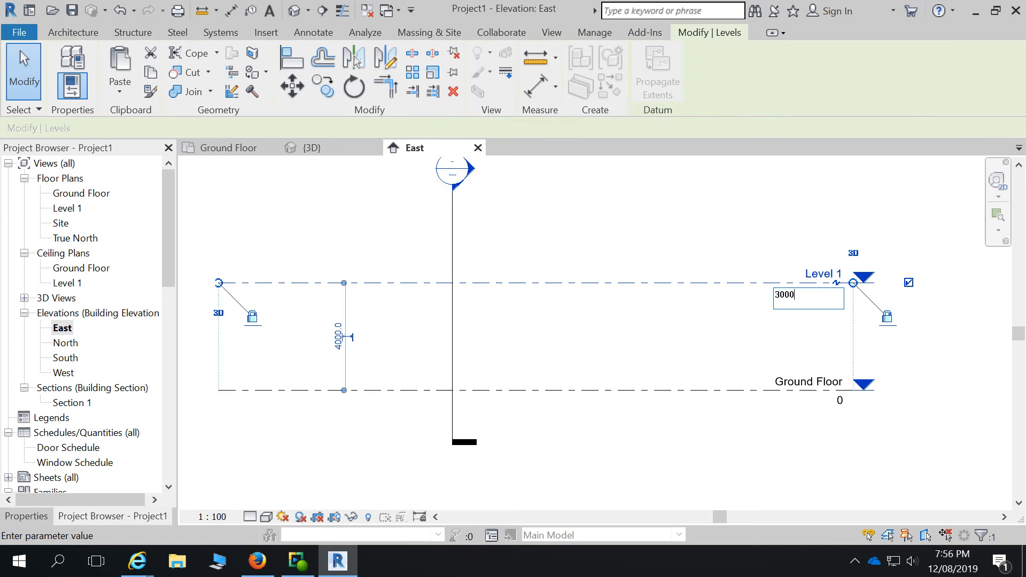
pyautogui.press('Return')
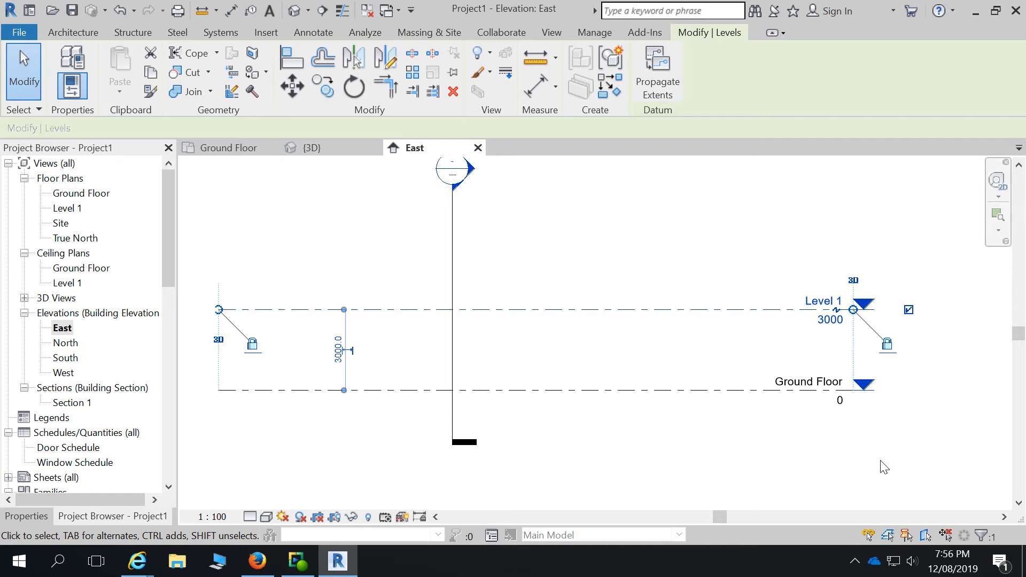
# - Rename the Ground Floor level to FFL, and rename its corresponding views as well
pyautogui.scroll(3, 855, 422)
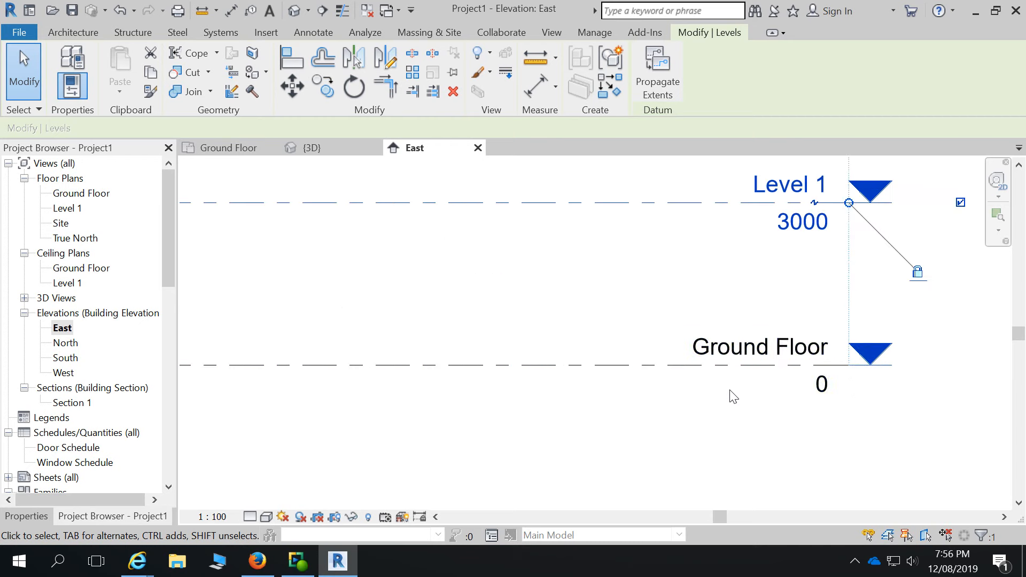
pyautogui.click(781, 359)
pyautogui.click(783, 357)
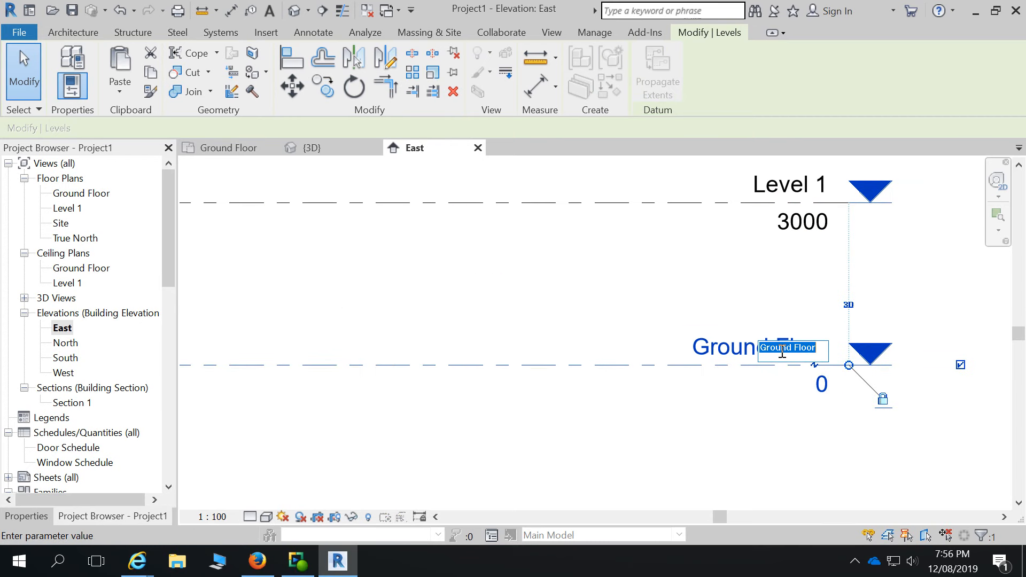
pyautogui.write('F')
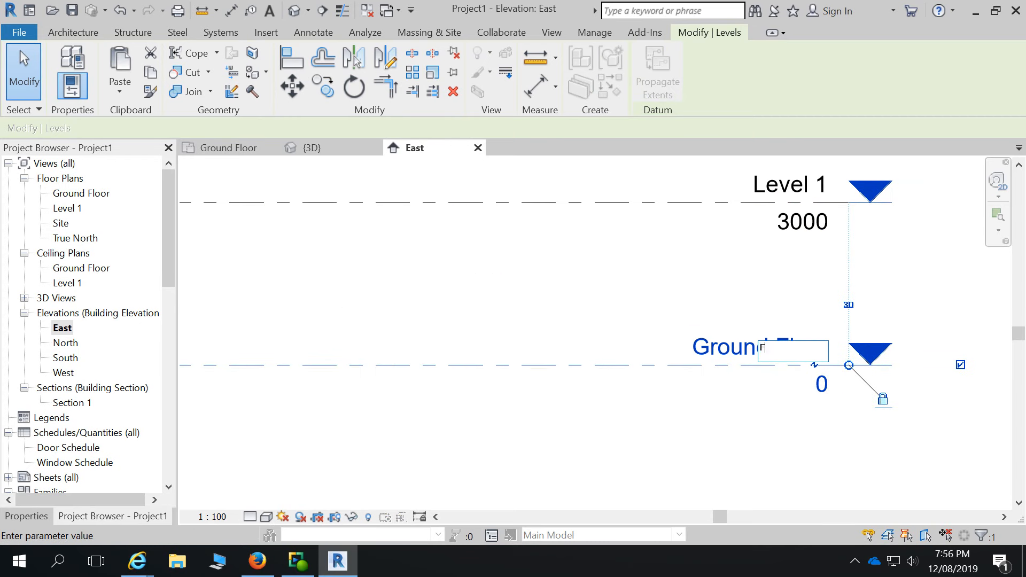
pyautogui.write('FL')
pyautogui.press('Return')
pyautogui.click(573, 282)
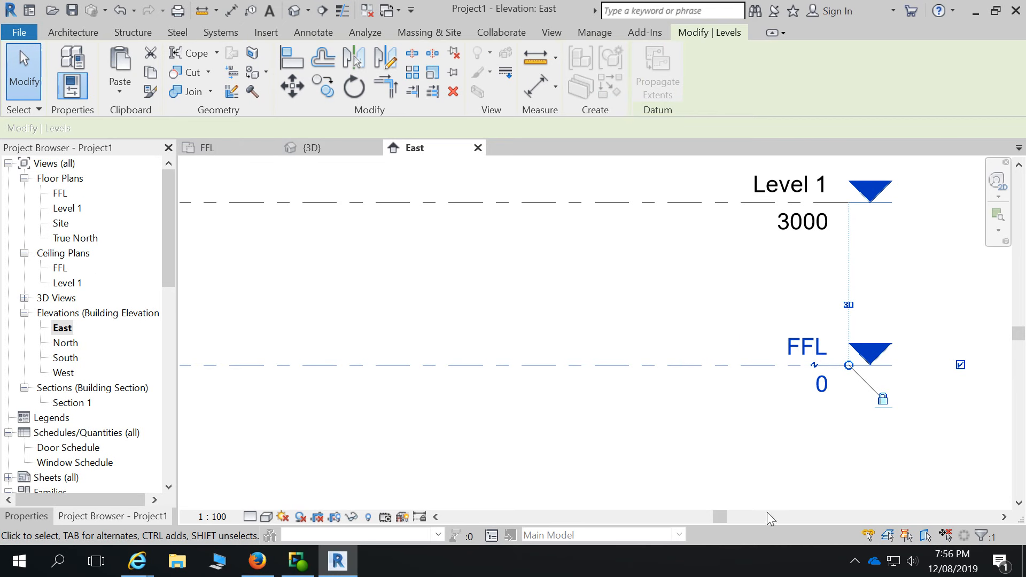
# - Rename Level 1 to FCL in the East elevation, and rename its corresponding views as well
pyautogui.click(795, 184)
pyautogui.click(795, 182)
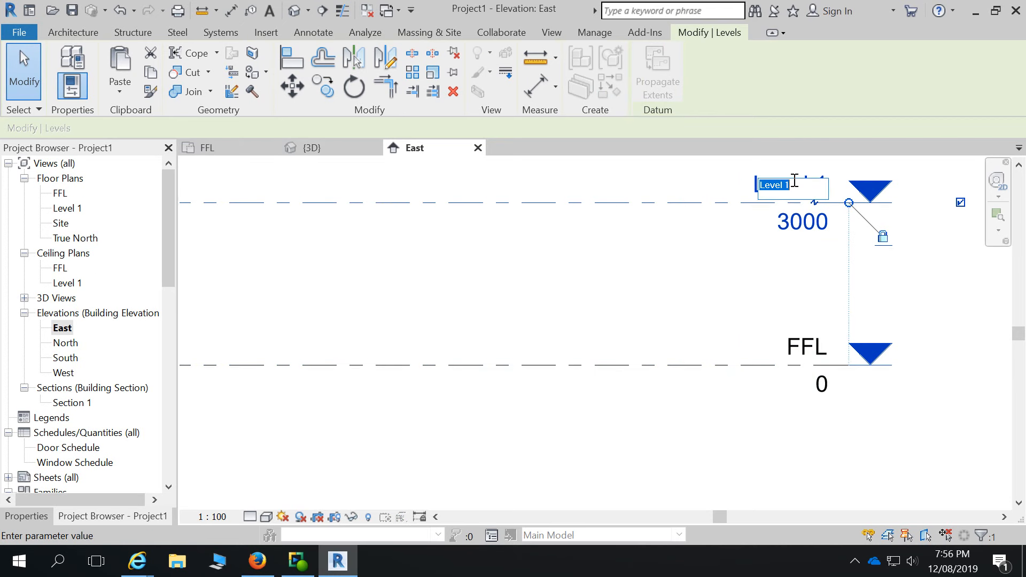
pyautogui.write('FCL')
pyautogui.press('Return')
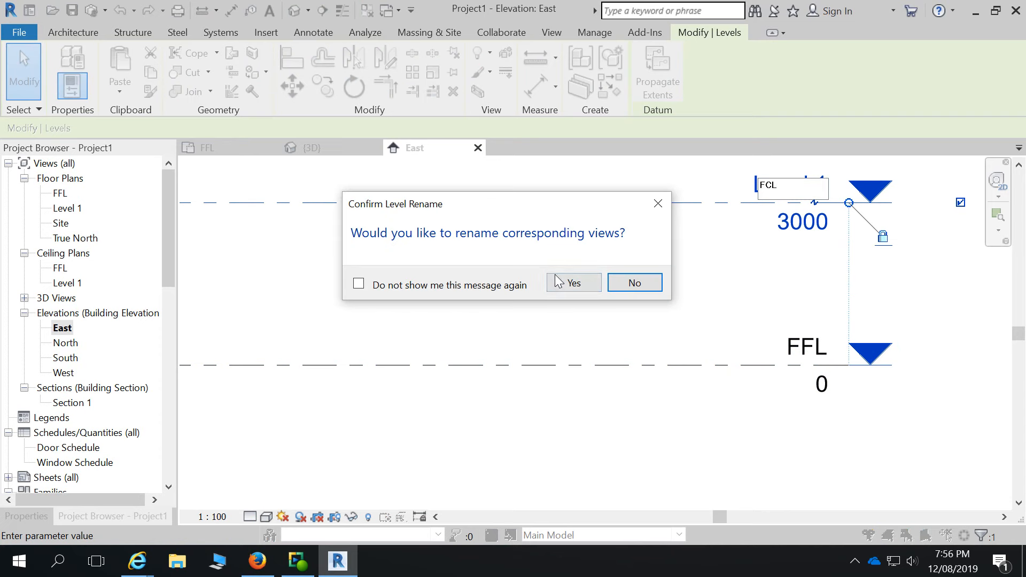
pyautogui.click(633, 281)
pyautogui.scroll(-4, 898, 338)
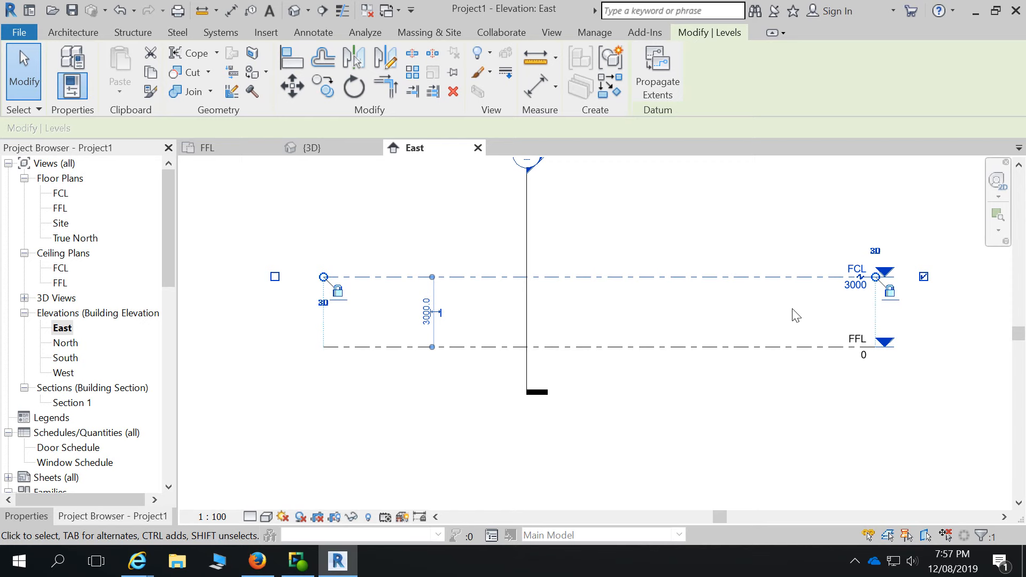
pyautogui.click(886, 312)
pyautogui.scroll(4, 886, 312)
pyautogui.scroll(-3, 750, 235)
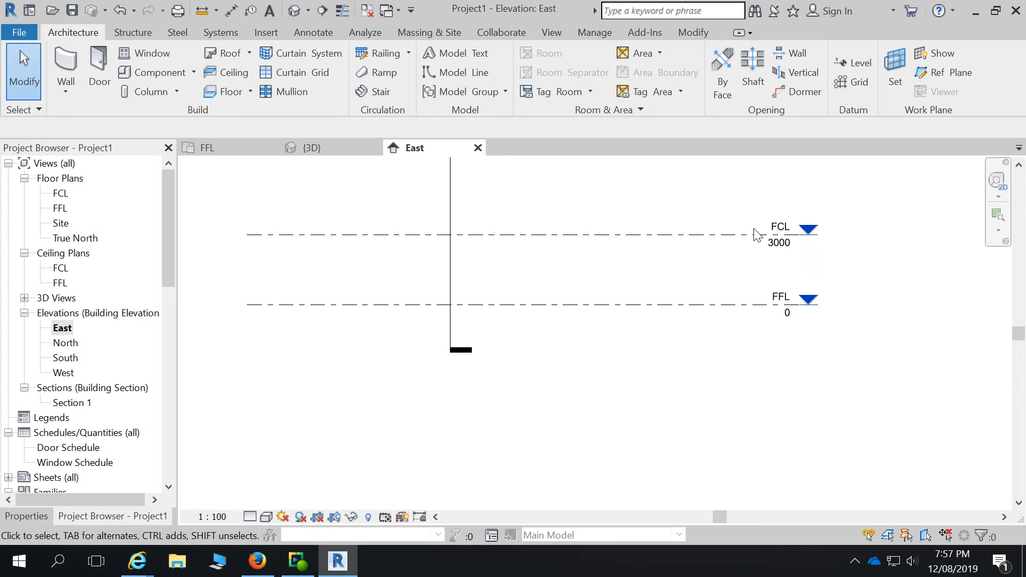
pyautogui.scroll(-2, 687, 352)
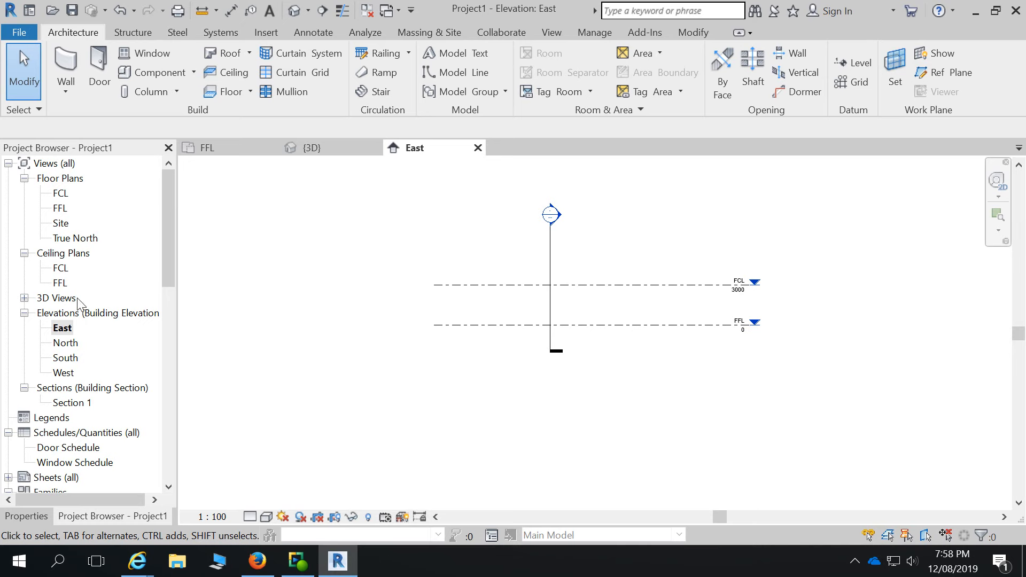
# - Collapse the Ceiling Plans group in the project browser
pyautogui.click(24, 254)
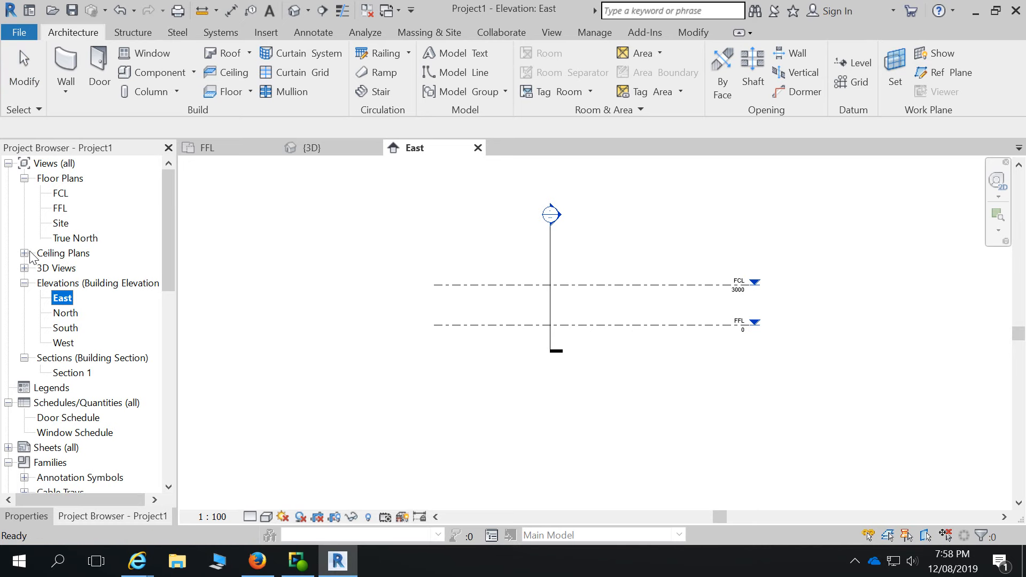
pyautogui.click(661, 399)
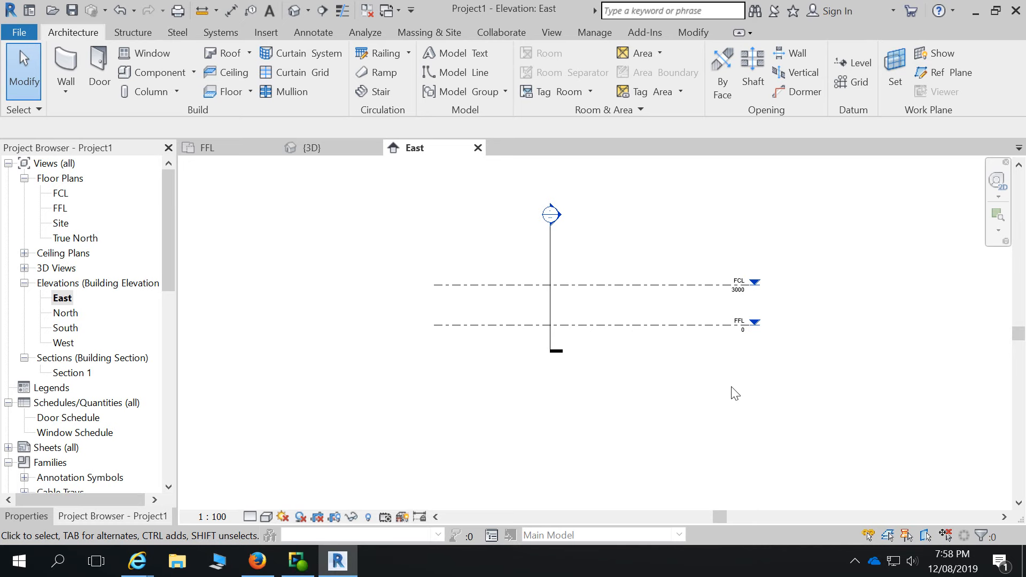
pyautogui.scroll(3, 699, 257)
pyautogui.scroll(-3, 650, 290)
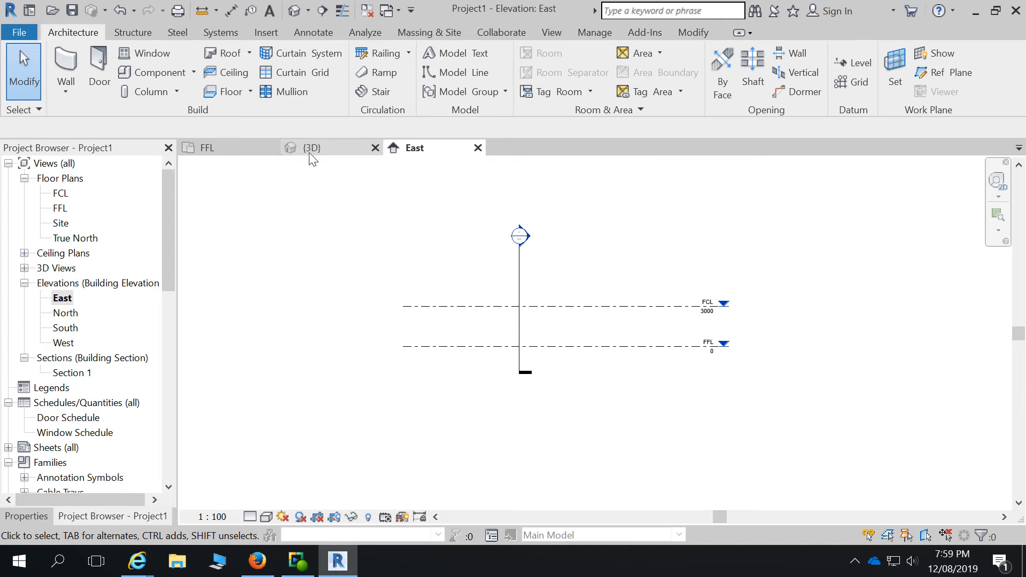
# - Start an architectural wall in the FFL floor plan and set its top constraint to Up to level: FCL
pyautogui.click(215, 147)
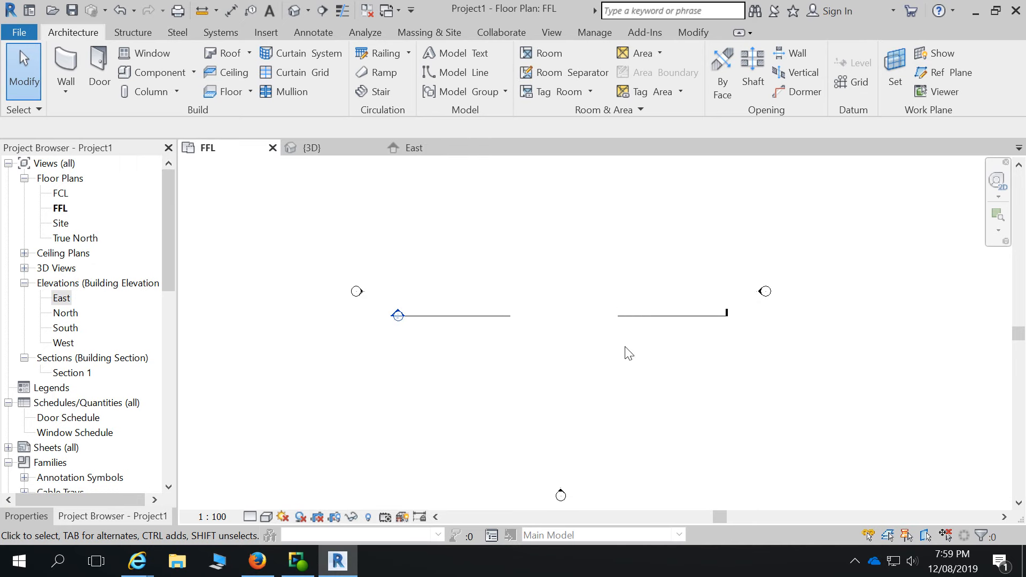
pyautogui.click(68, 56)
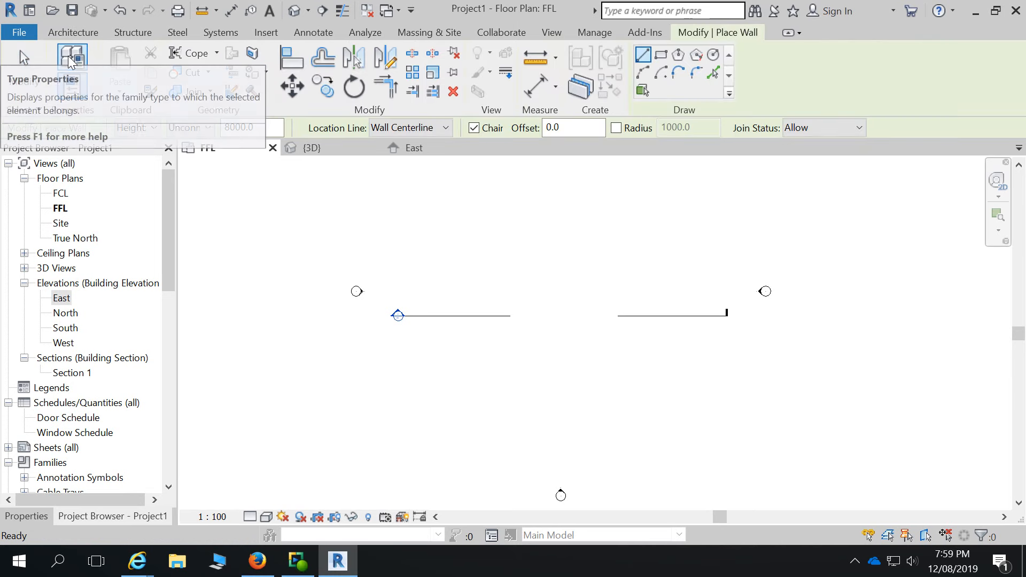
pyautogui.click(27, 516)
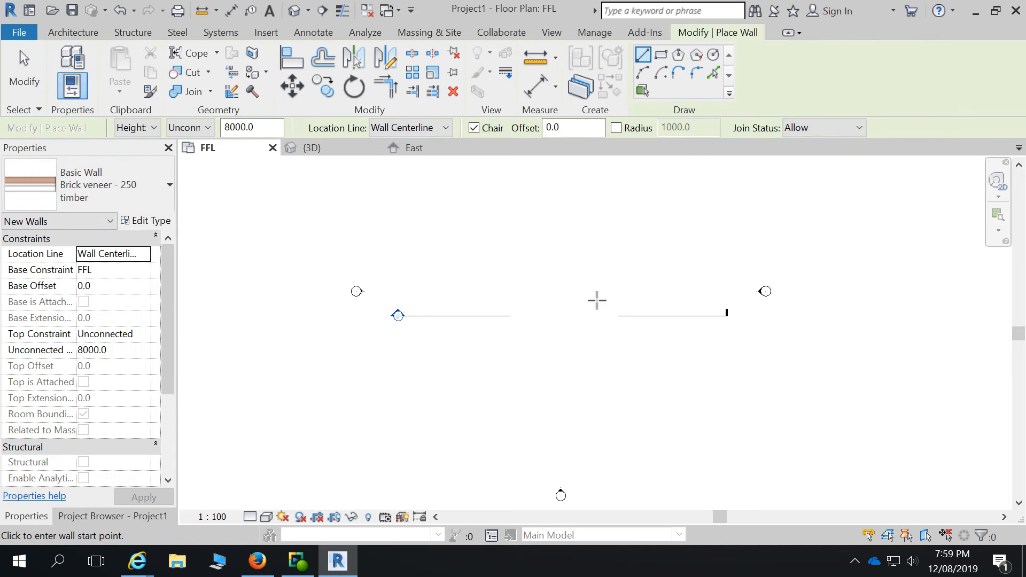
pyautogui.scroll(1, 517, 350)
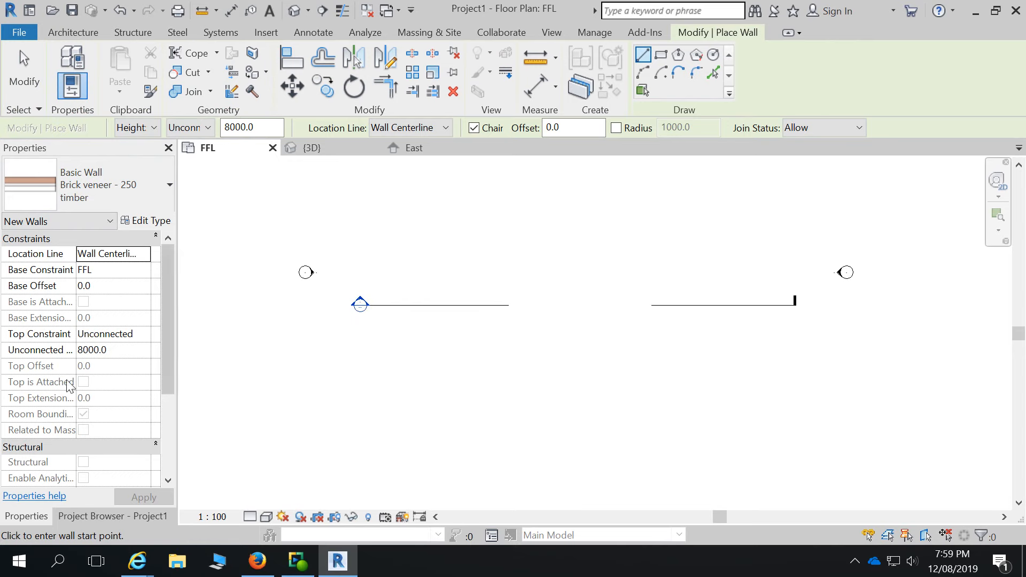
pyautogui.click(148, 335)
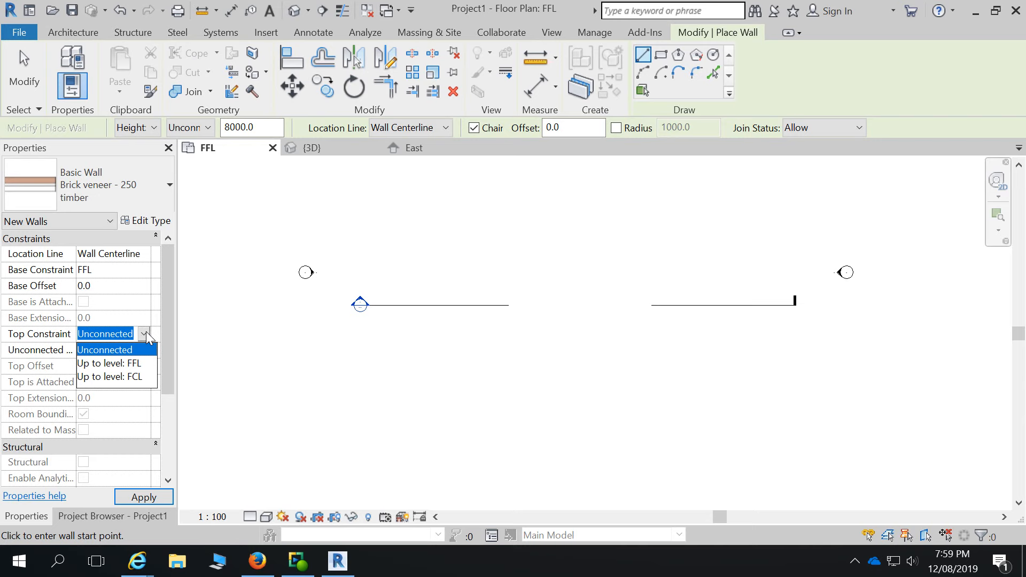
pyautogui.click(136, 376)
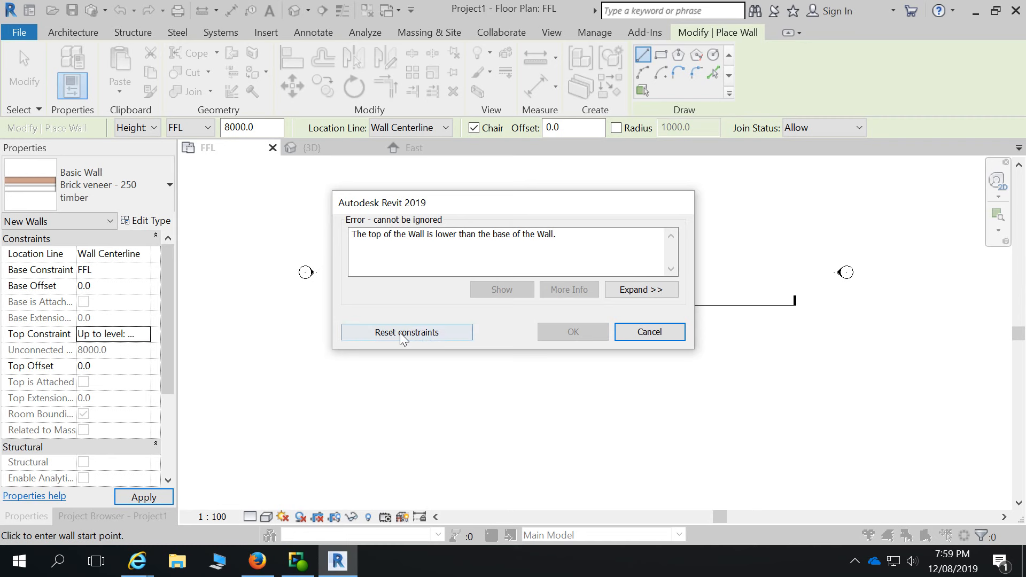
pyautogui.click(633, 332)
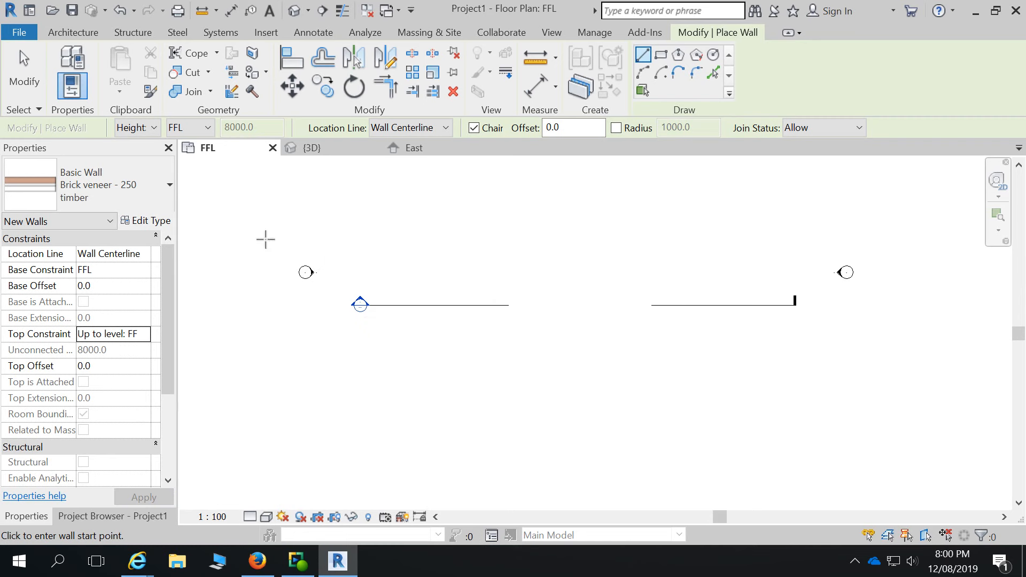
pyautogui.click(133, 335)
pyautogui.click(144, 334)
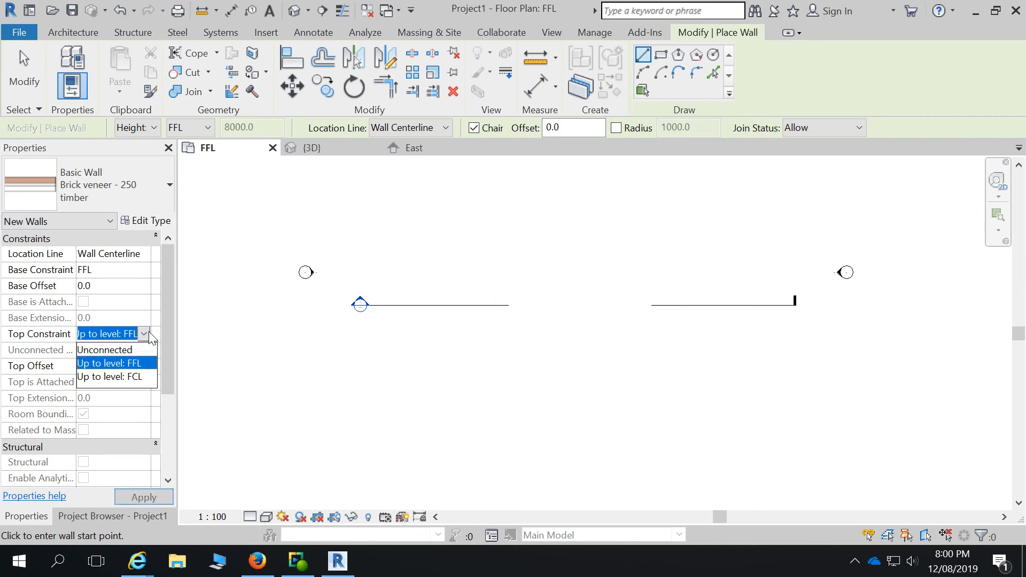
pyautogui.click(141, 376)
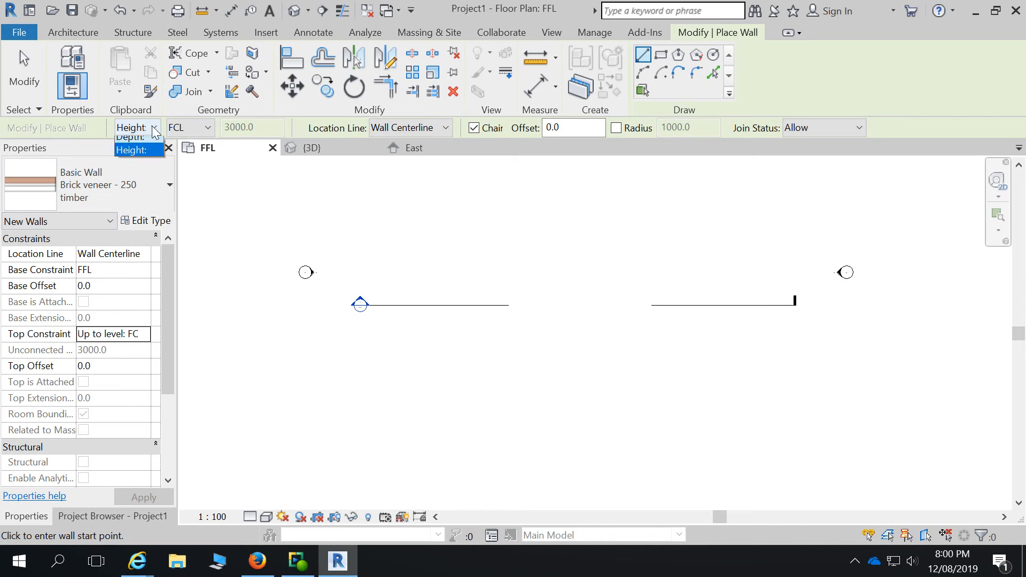
# - Try the Unconnected height option for the new wall and return the height to FCL
pyautogui.click(206, 128)
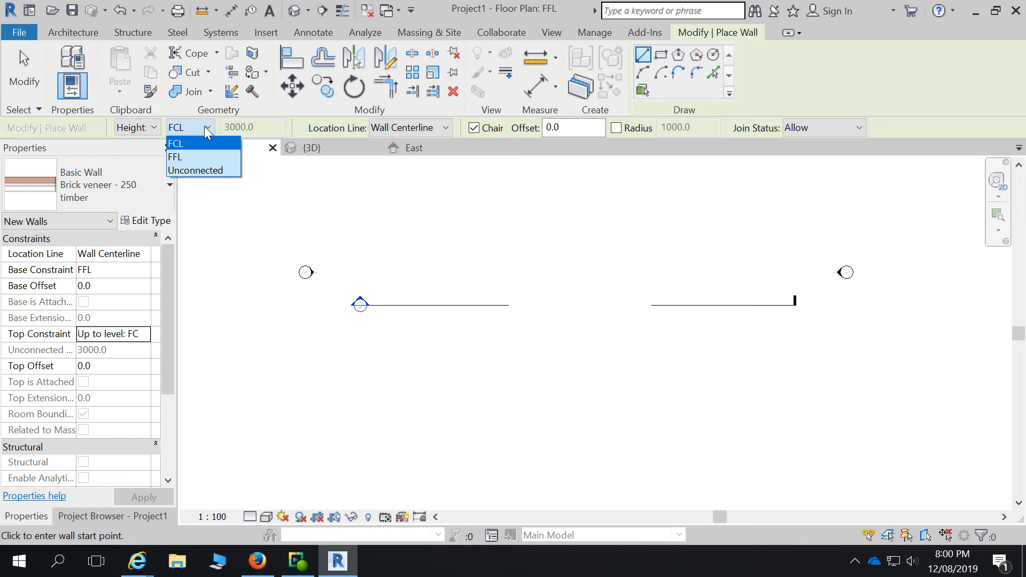
pyautogui.click(190, 126)
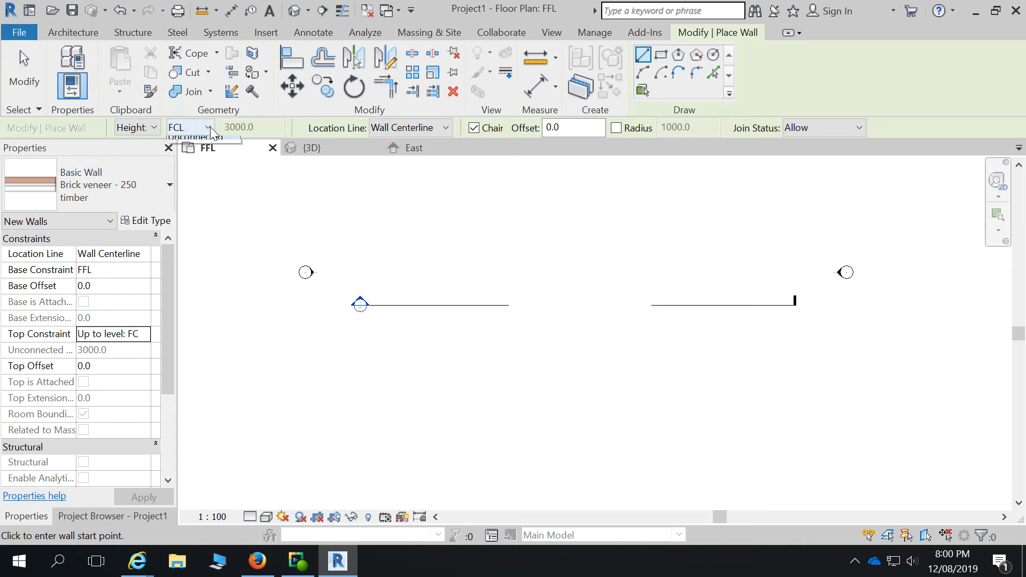
pyautogui.click(210, 128)
pyautogui.click(212, 178)
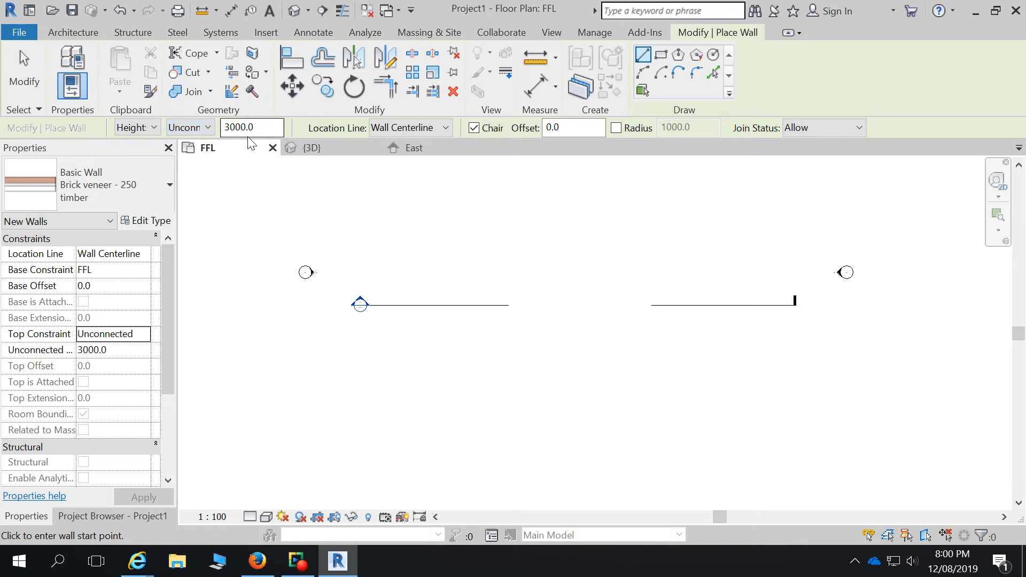
pyautogui.click(208, 128)
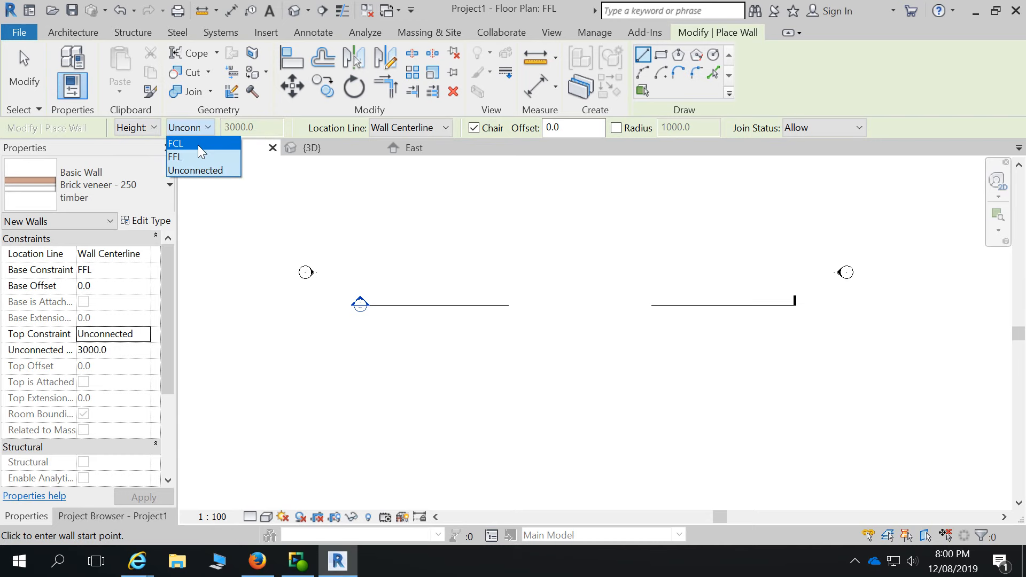
pyautogui.click(198, 145)
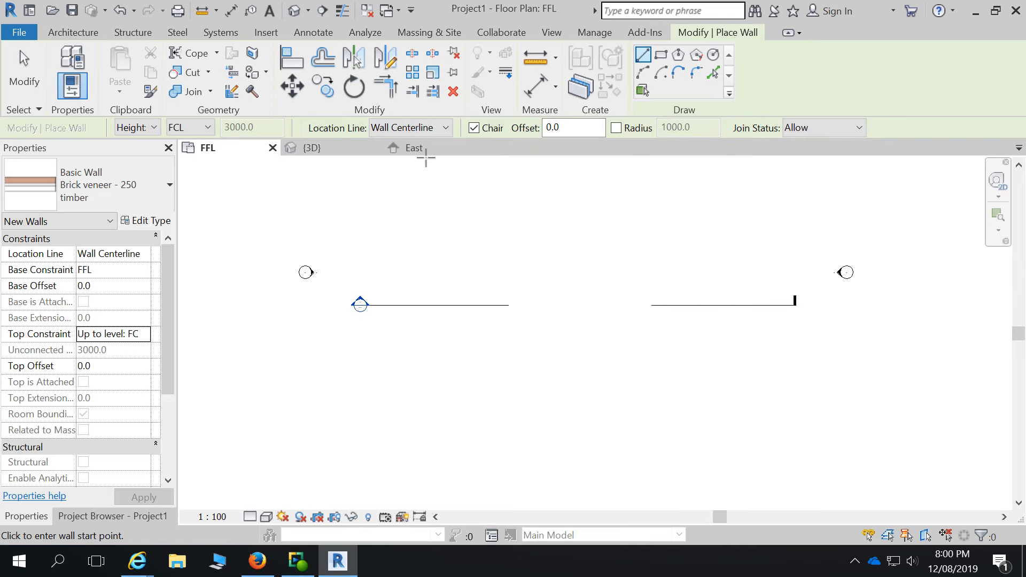
pyautogui.click(444, 126)
pyautogui.click(444, 127)
pyautogui.scroll(2, 563, 319)
pyautogui.scroll(-1, 562, 319)
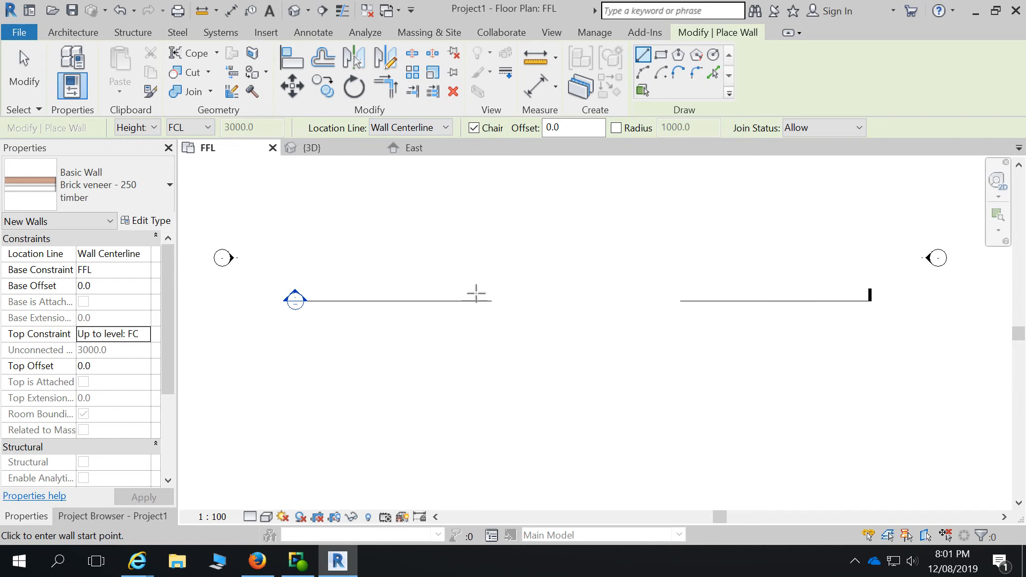
pyautogui.click(475, 254)
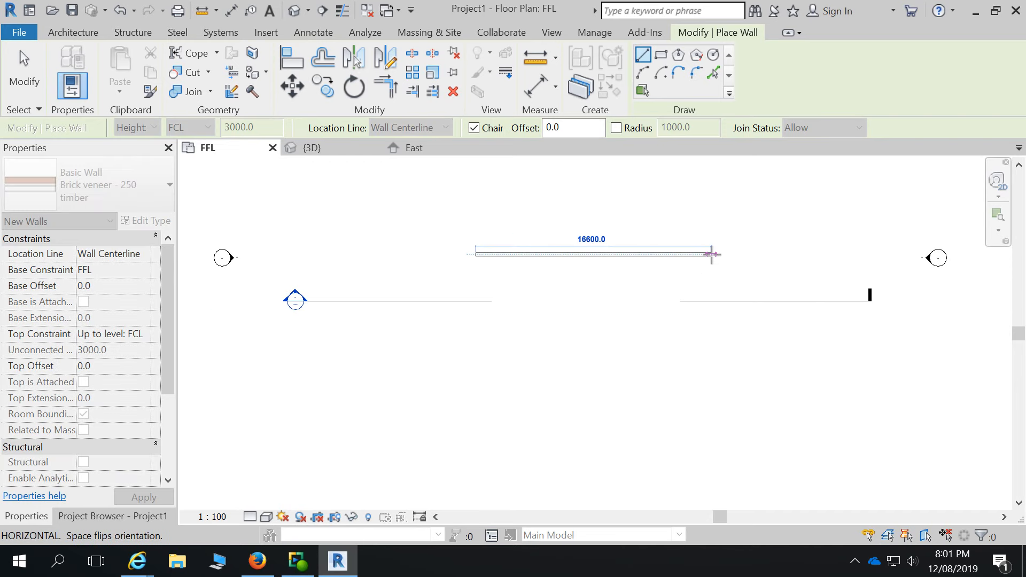
pyautogui.scroll(1, 711, 254)
pyautogui.scroll(3, 711, 254)
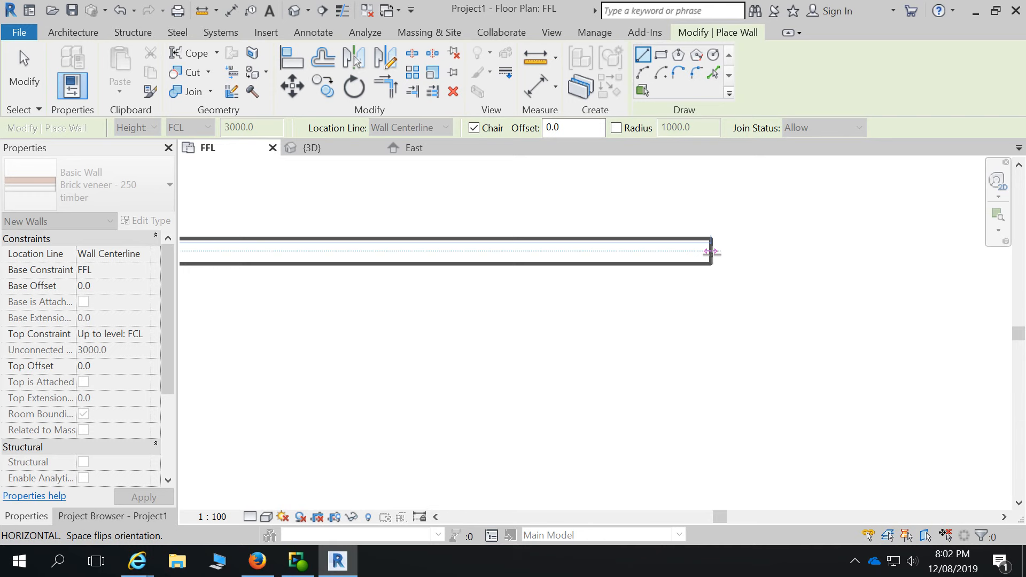
pyautogui.press('Escape')
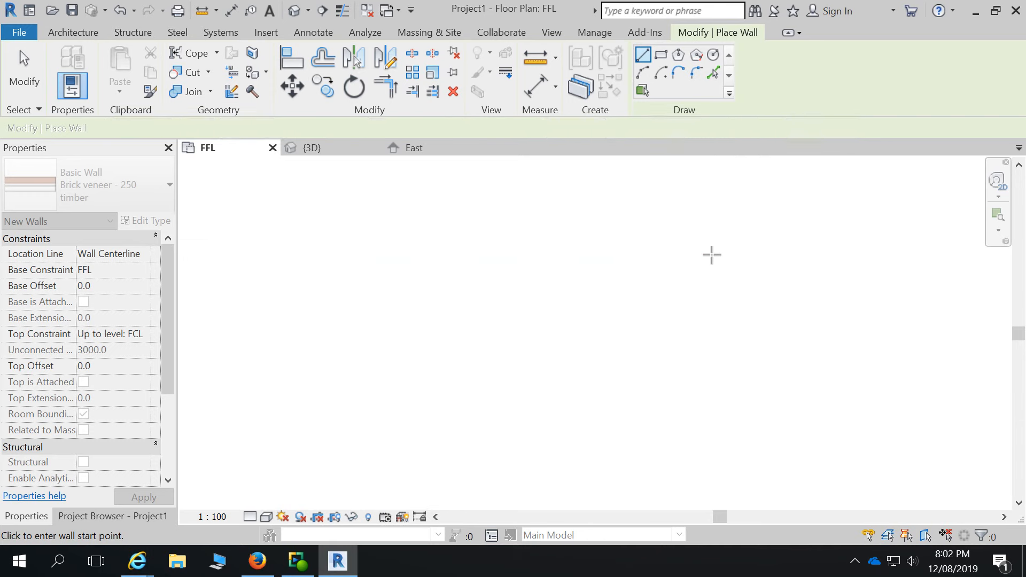
# - Set the new wall's location line to Finish Face: Exterior
pyautogui.click(447, 127)
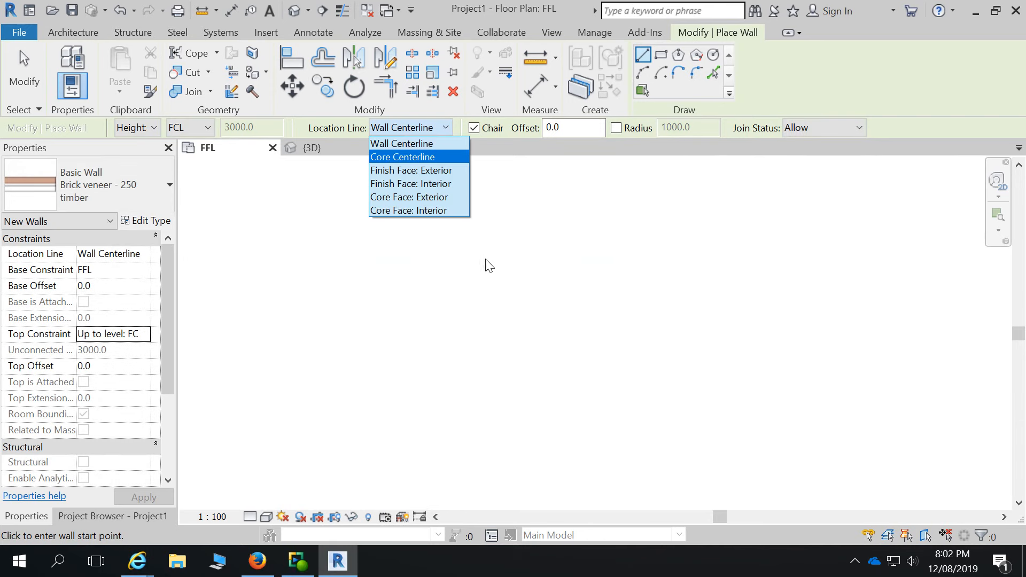
pyautogui.click(430, 173)
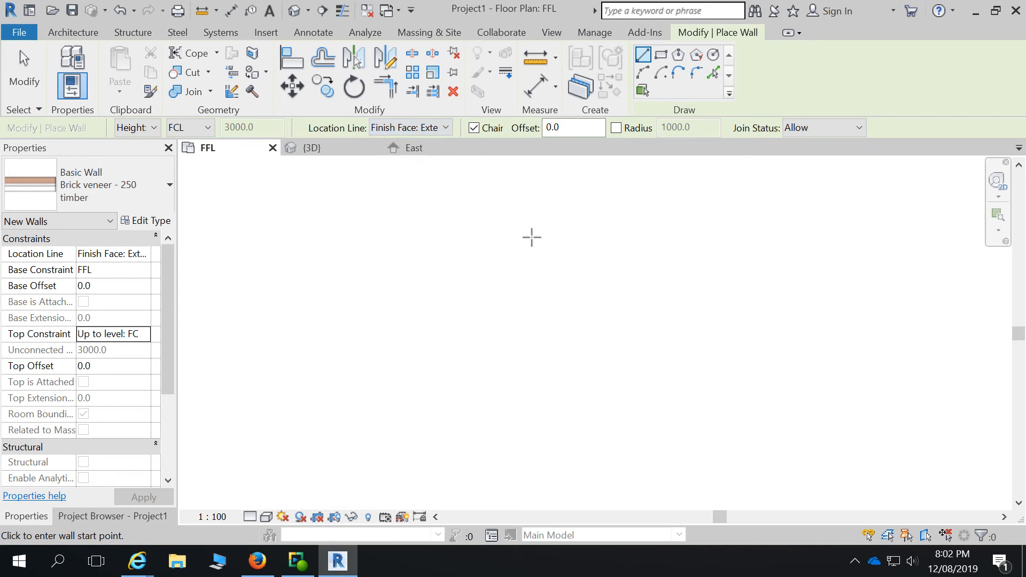
pyautogui.click(482, 289)
pyautogui.scroll(3, 647, 289)
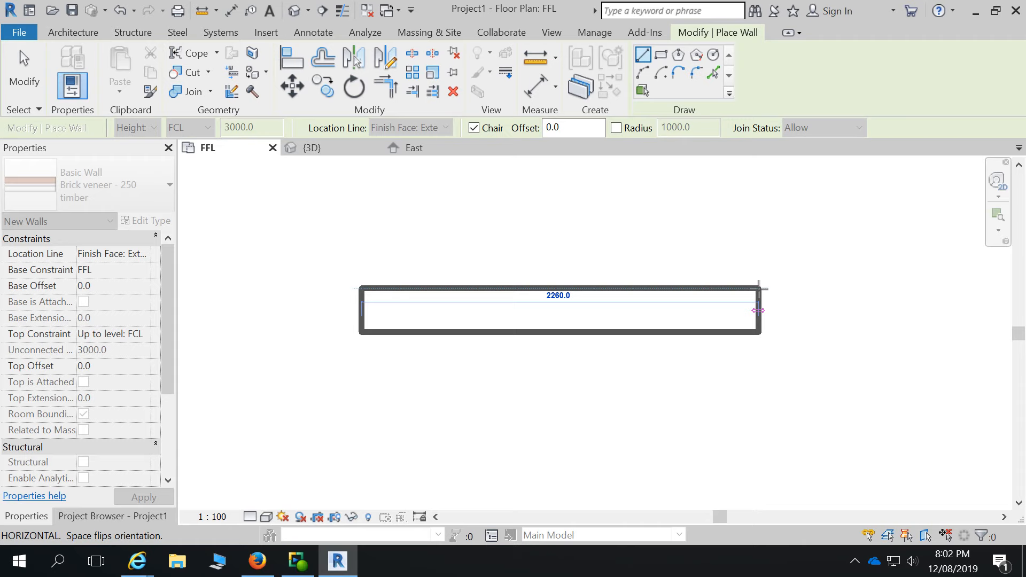
pyautogui.scroll(-2, 588, 264)
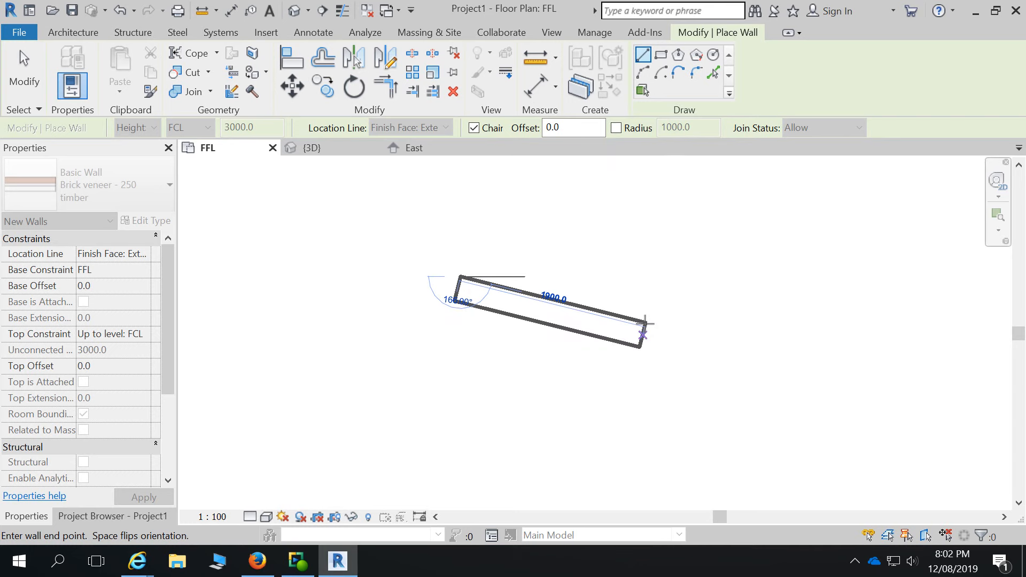
pyautogui.scroll(-5, 614, 321)
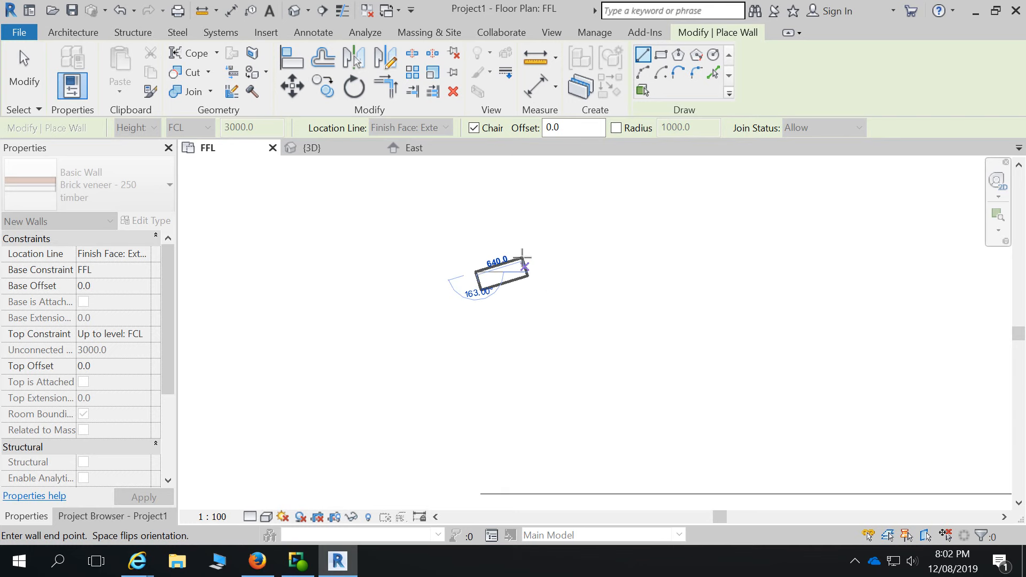
pyautogui.scroll(-3, 590, 320)
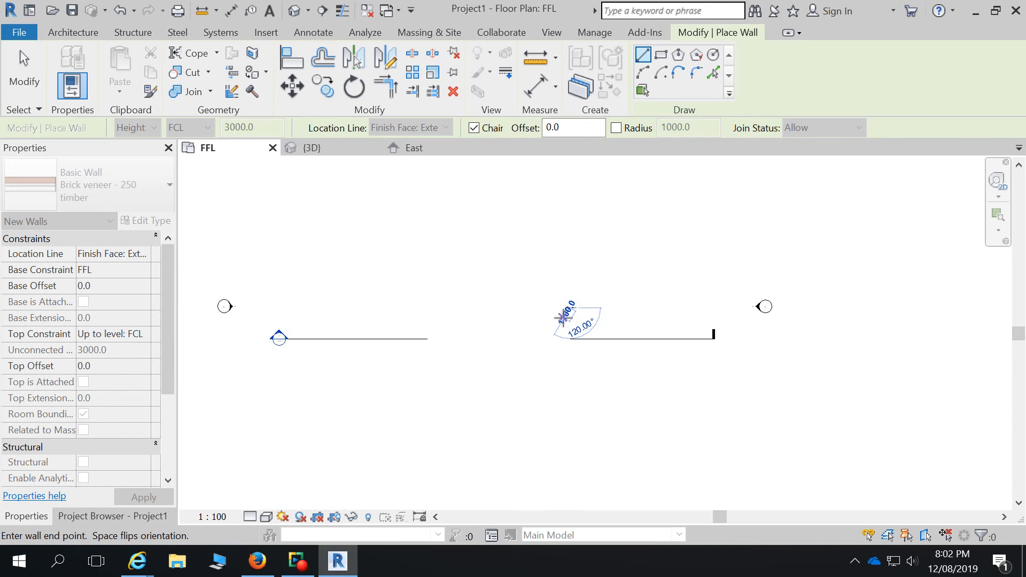
pyautogui.scroll(5, 562, 318)
pyautogui.press('Escape')
pyautogui.scroll(-4, 632, 318)
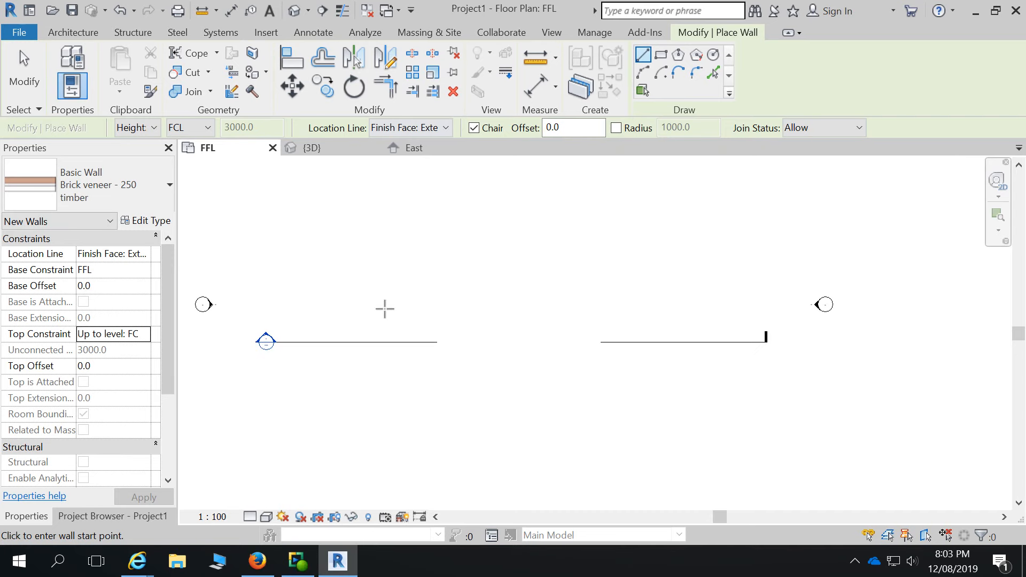
# - Draw the building's upper external wall 12000 long from left to right, and continue down with a right-hand wall 19000 long
pyautogui.click(392, 250)
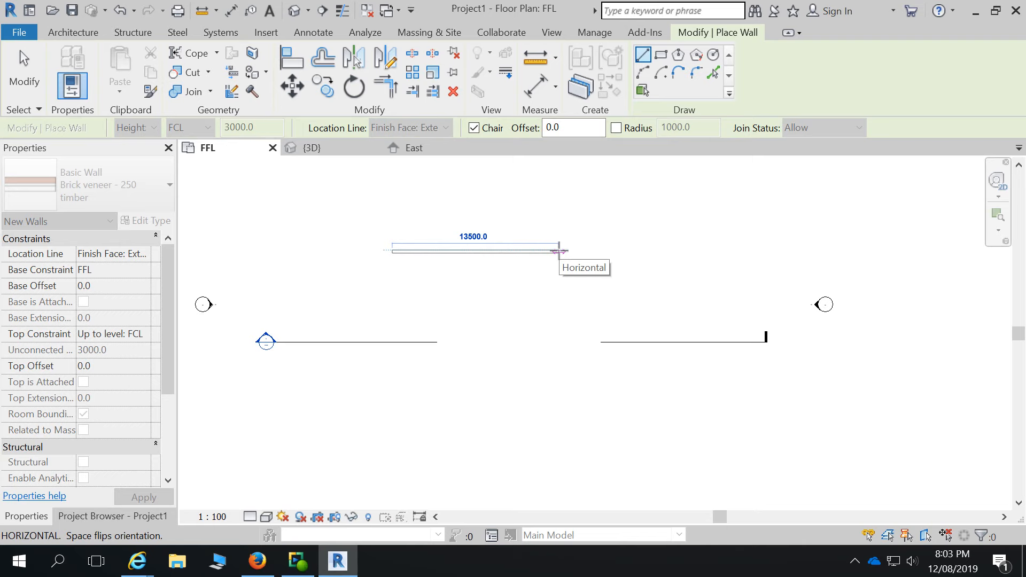
pyautogui.write('12000')
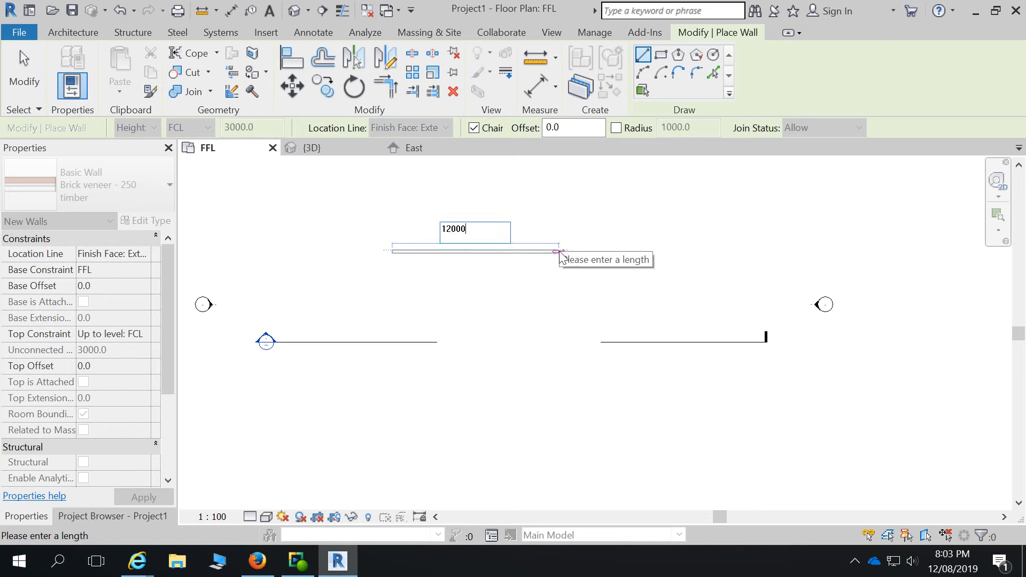
pyautogui.press('Return')
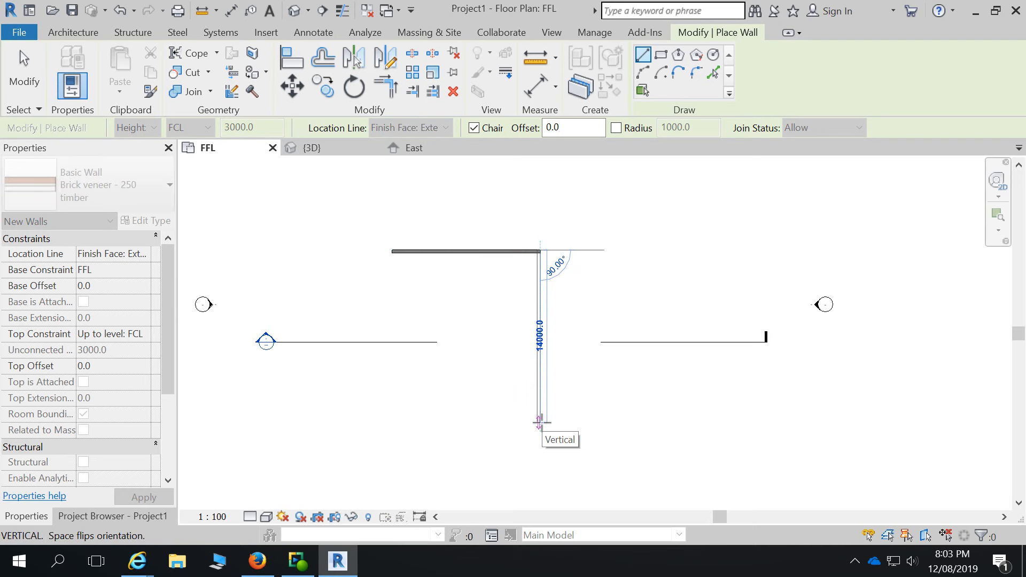
pyautogui.write('19000')
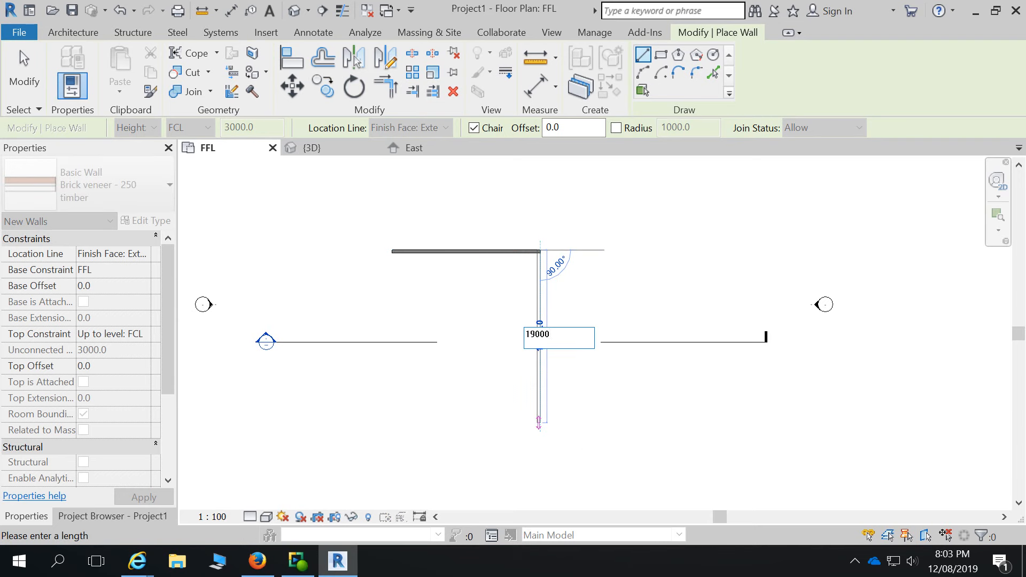
pyautogui.press('Return')
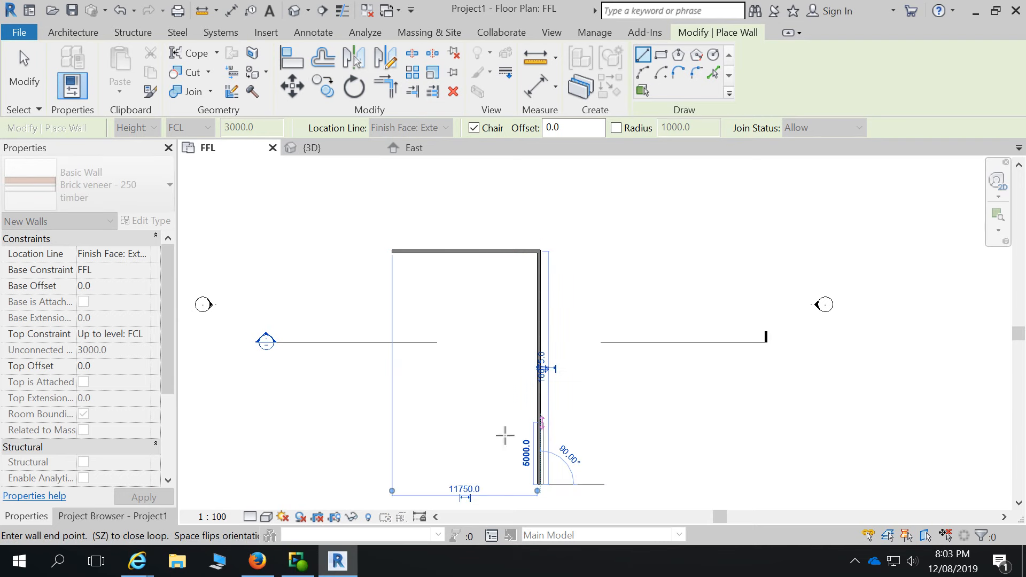
# - Close the rectangular outline with the lower and left-hand external walls, ending at the first wall's start point, and finish wall placement
pyautogui.click(393, 484)
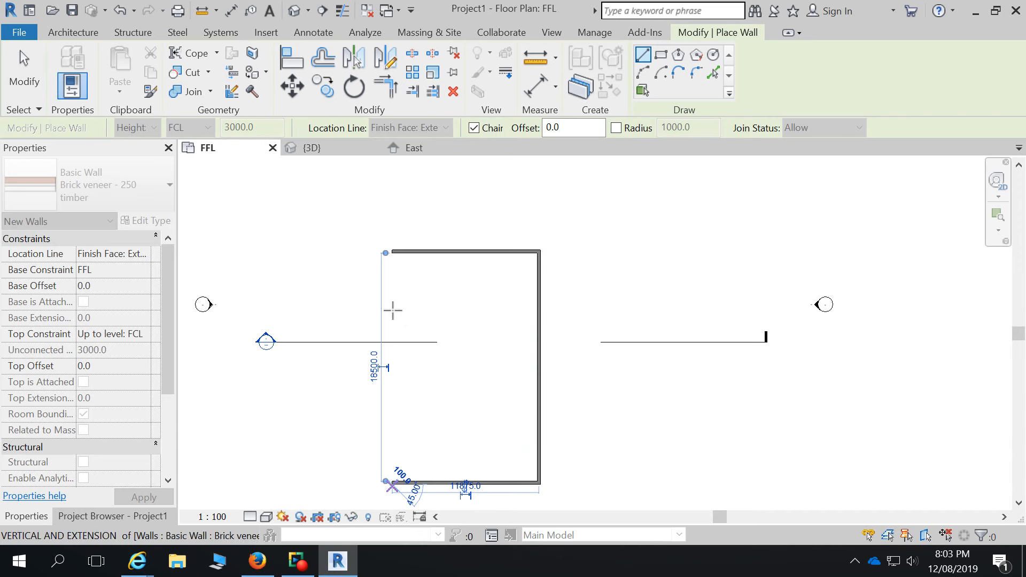
pyautogui.click(394, 253)
pyautogui.press('Escape')
pyautogui.press('Escape')
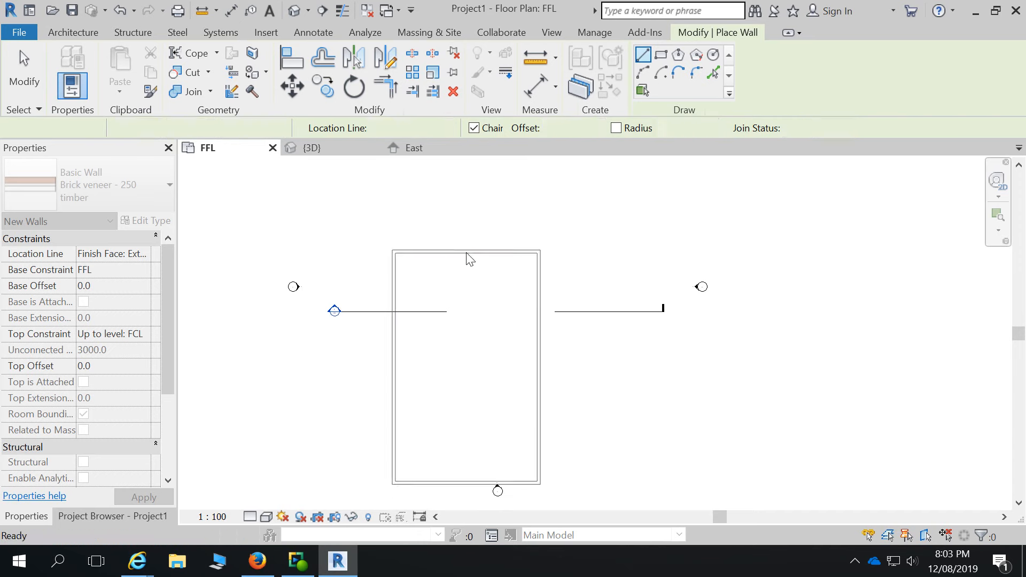
pyautogui.scroll(-2, 560, 327)
pyautogui.scroll(2, 409, 343)
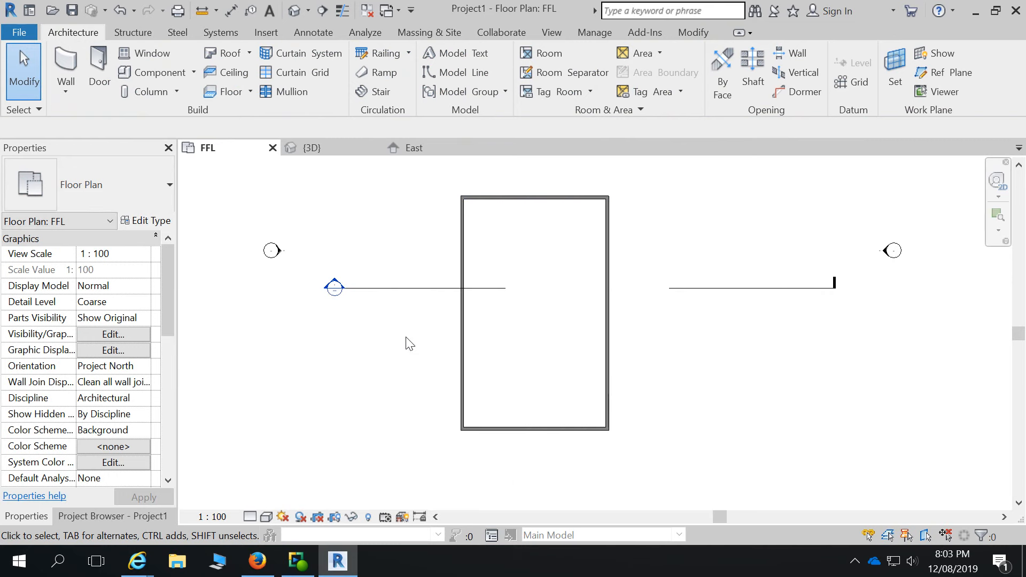
pyautogui.scroll(-4, 506, 318)
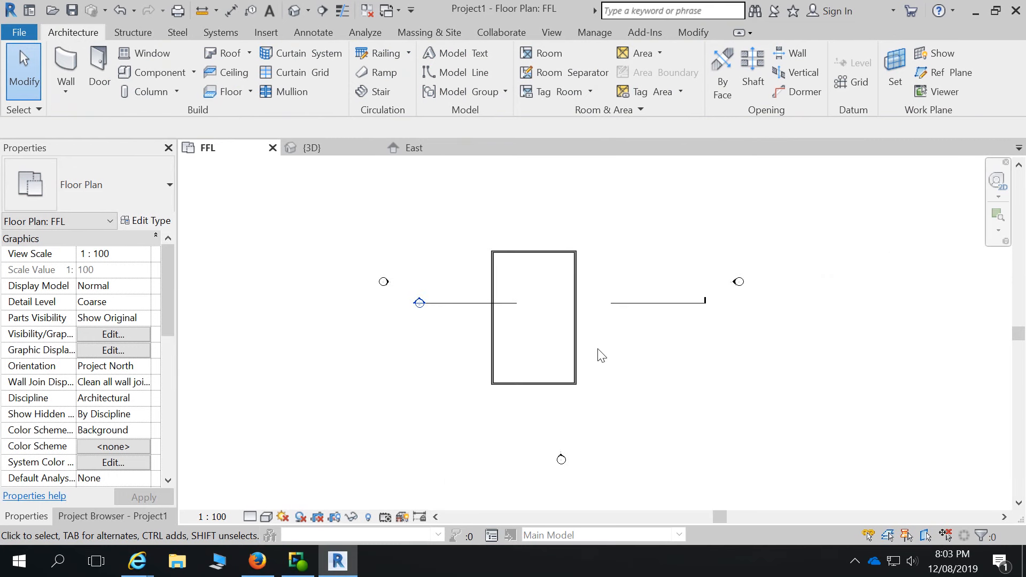
pyautogui.scroll(2, 560, 258)
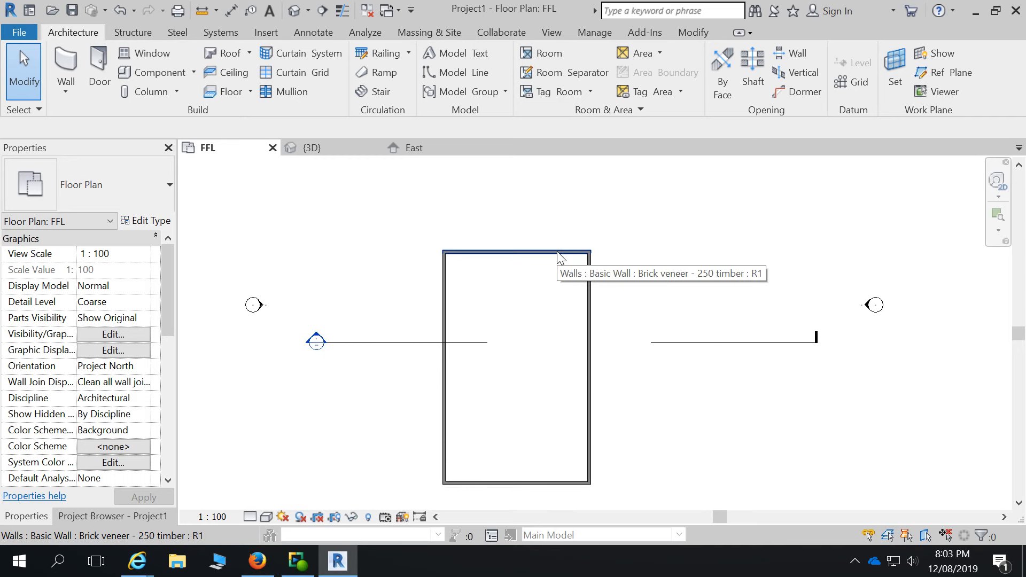
# - Inspect the four walls against the FFL and FCL levels from several angles in the 3D view
pyautogui.scroll(-2, 607, 323)
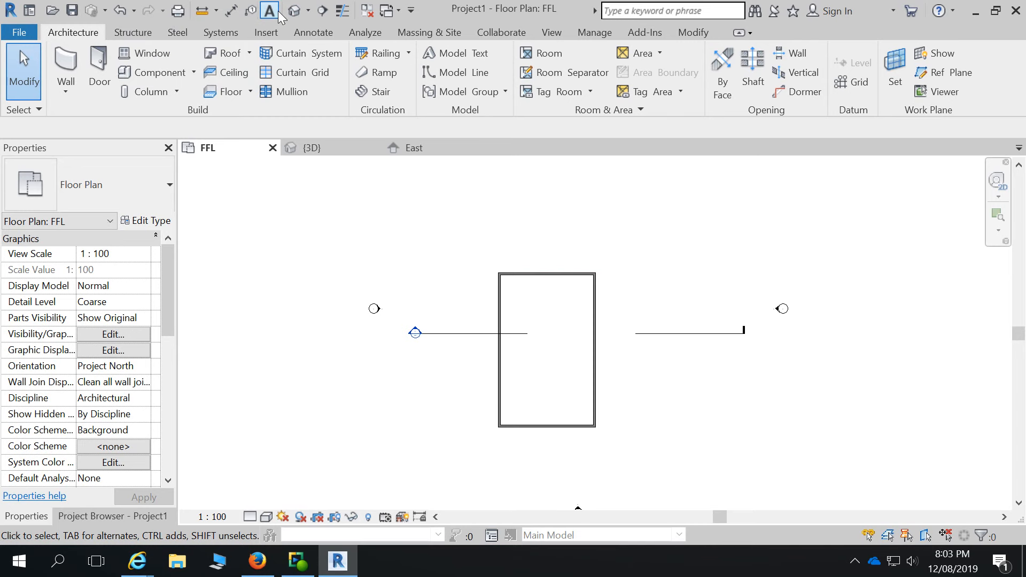
pyautogui.click(294, 10)
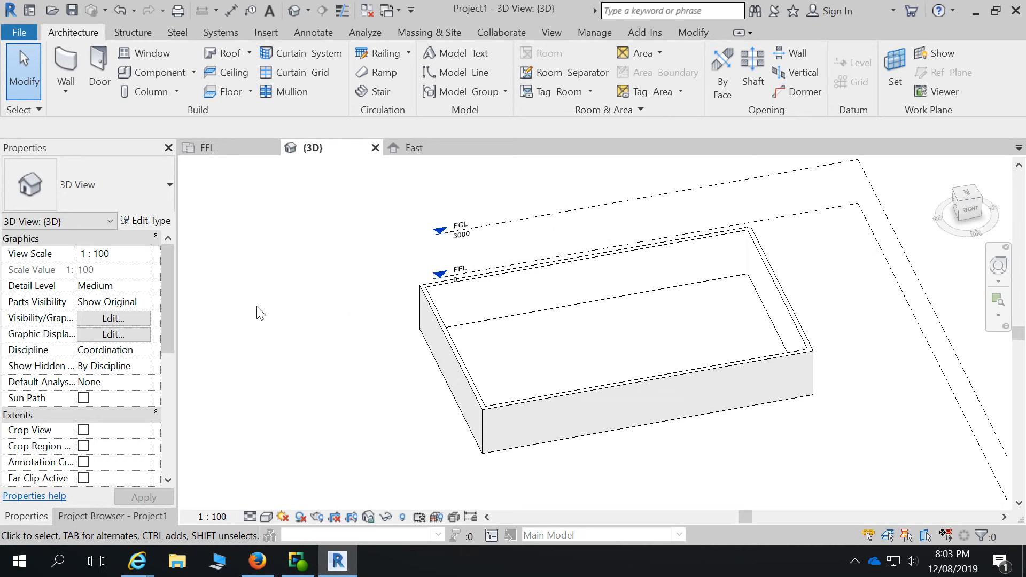
pyautogui.scroll(-2, 377, 249)
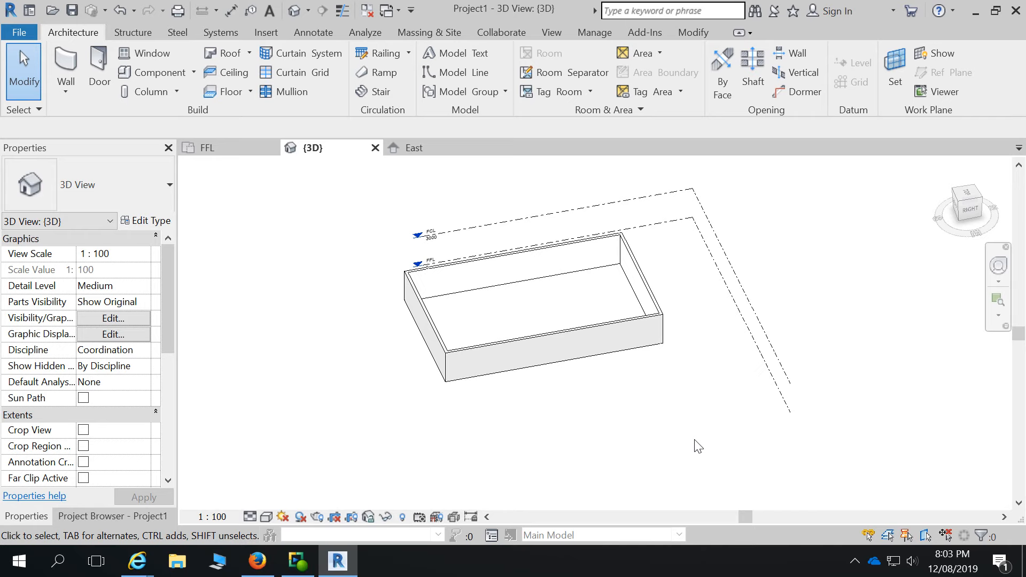
pyautogui.keyDown('shift'); pyautogui.moveTo(698, 446); pyautogui.dragTo(777, 328, button='middle'); pyautogui.keyUp('shift')
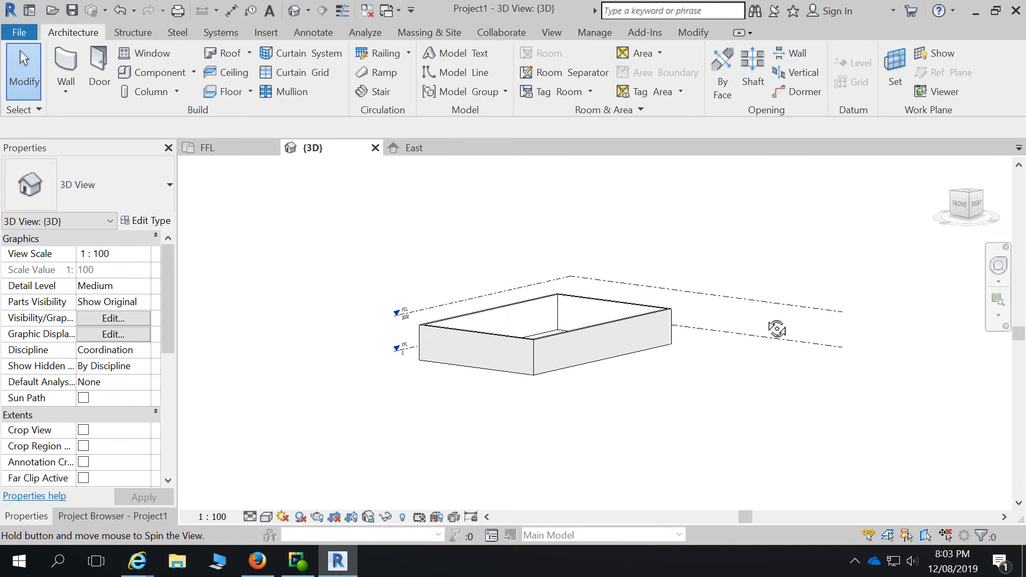
pyautogui.keyDown('shift'); pyautogui.moveTo(682, 405); pyautogui.dragTo(557, 443, button='middle'); pyautogui.keyUp('shift')
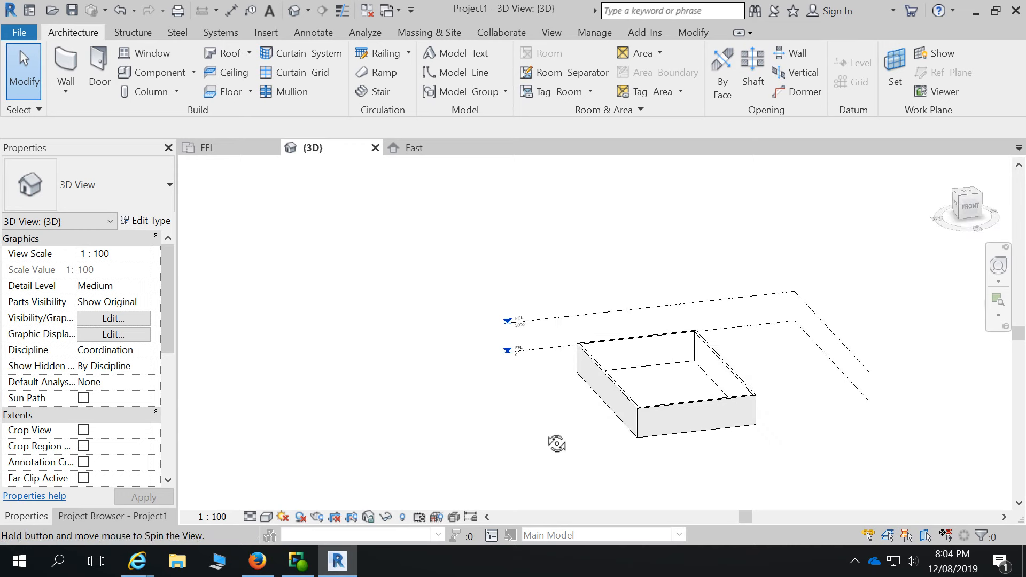
pyautogui.scroll(1, 816, 473)
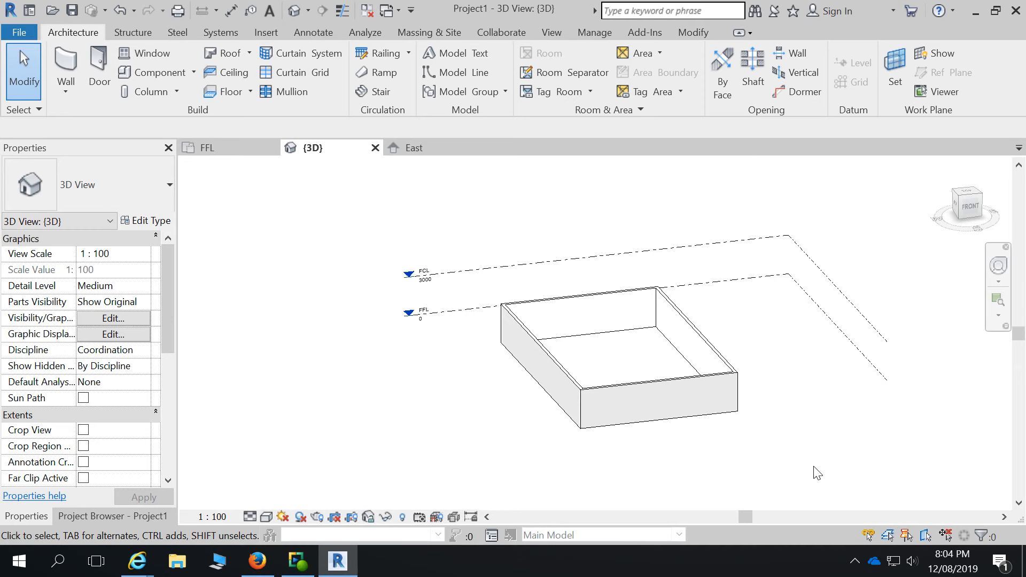
pyautogui.keyDown('shift'); pyautogui.moveTo(502, 343); pyautogui.dragTo(497, 492, button='middle'); pyautogui.keyUp('shift')
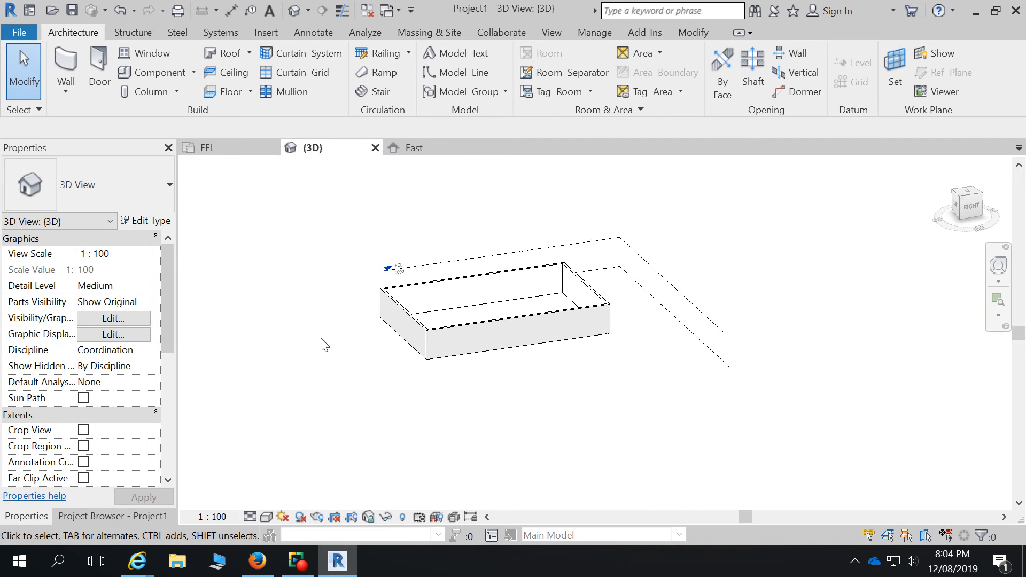
# - Set the elevation of the FCL level to 2700 in the 3D view
pyautogui.scroll(3, 337, 277)
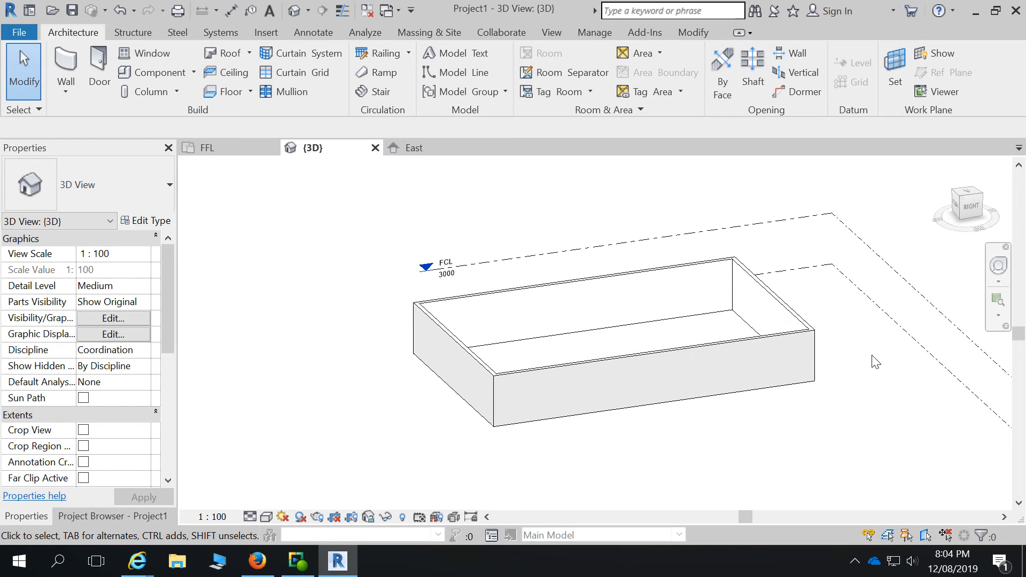
pyautogui.scroll(3, 380, 256)
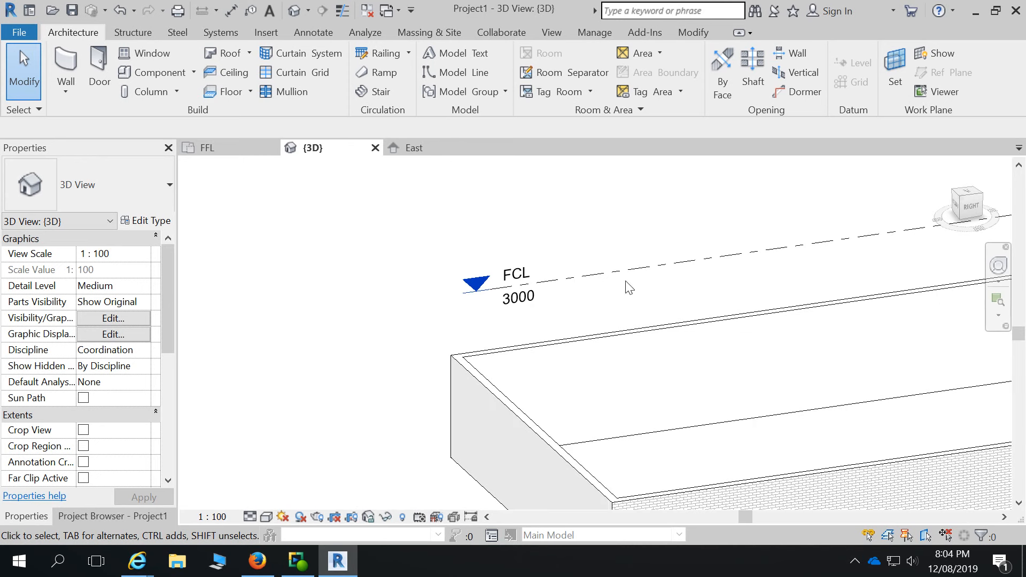
pyautogui.scroll(-1, 470, 267)
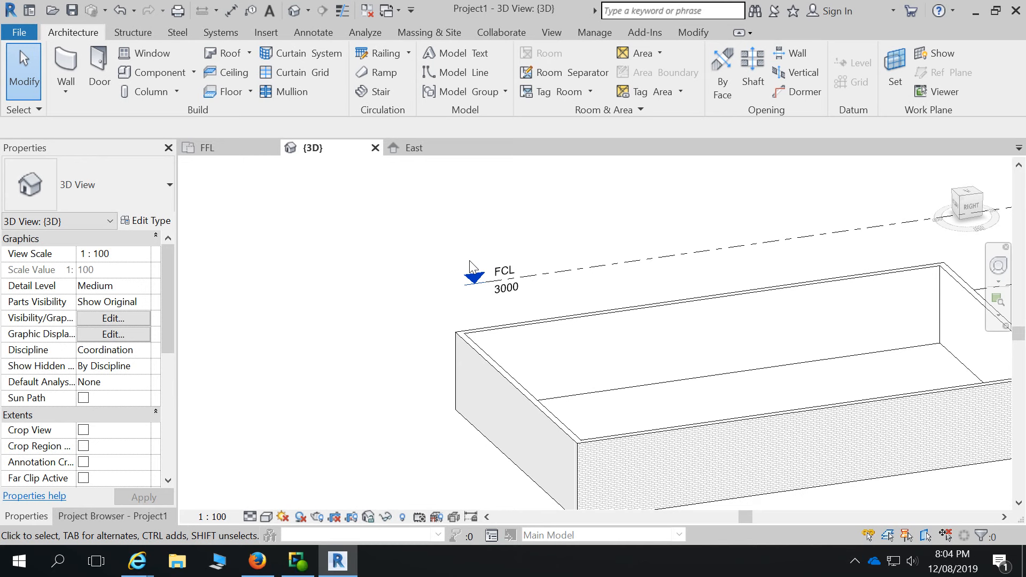
pyautogui.click(506, 295)
pyautogui.click(506, 292)
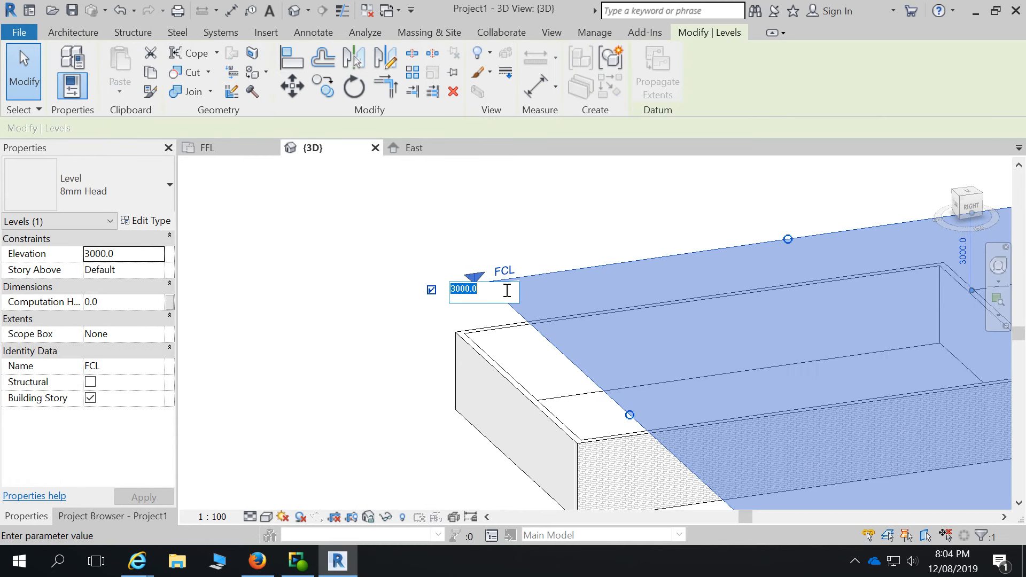
pyautogui.write('2700')
pyautogui.press('Return')
pyautogui.scroll(-3, 486, 234)
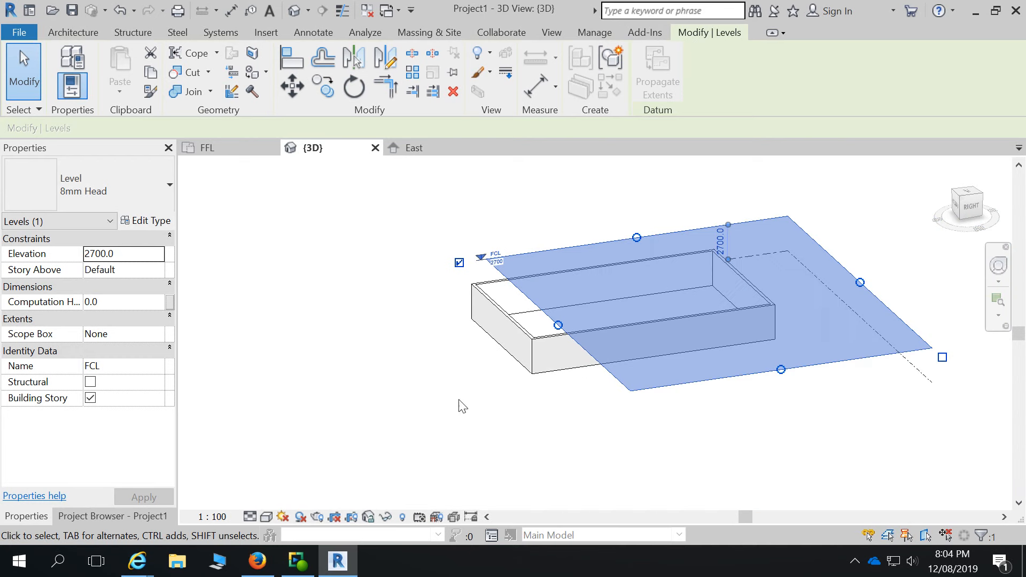
pyautogui.click(622, 376)
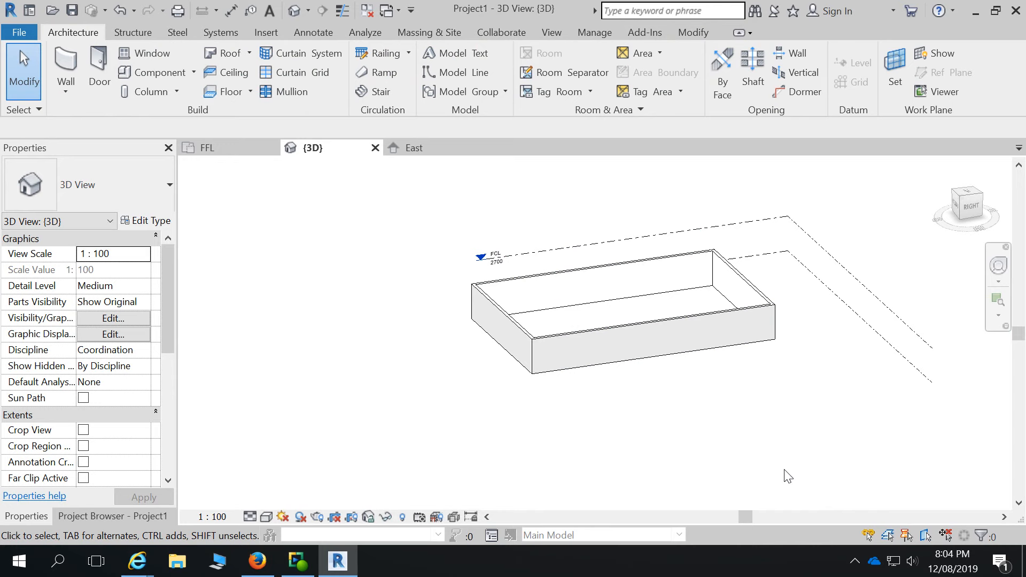
# - Select the whole model and filter the selection down to the Walls category only
pyautogui.moveTo(436, 262); pyautogui.dragTo(779, 402)
pyautogui.moveTo(750, 194); pyautogui.dragTo(398, 446)
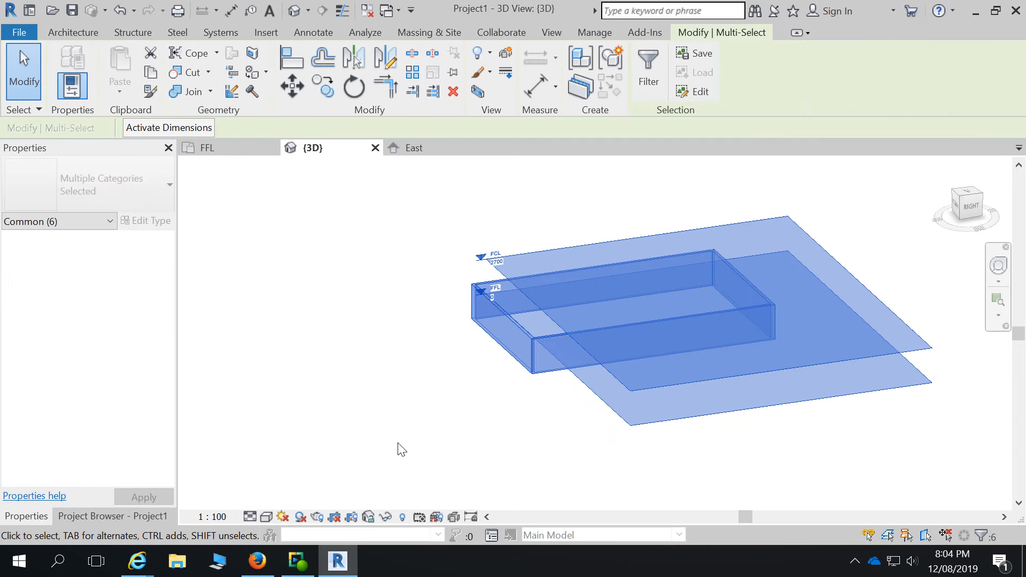
pyautogui.click(648, 70)
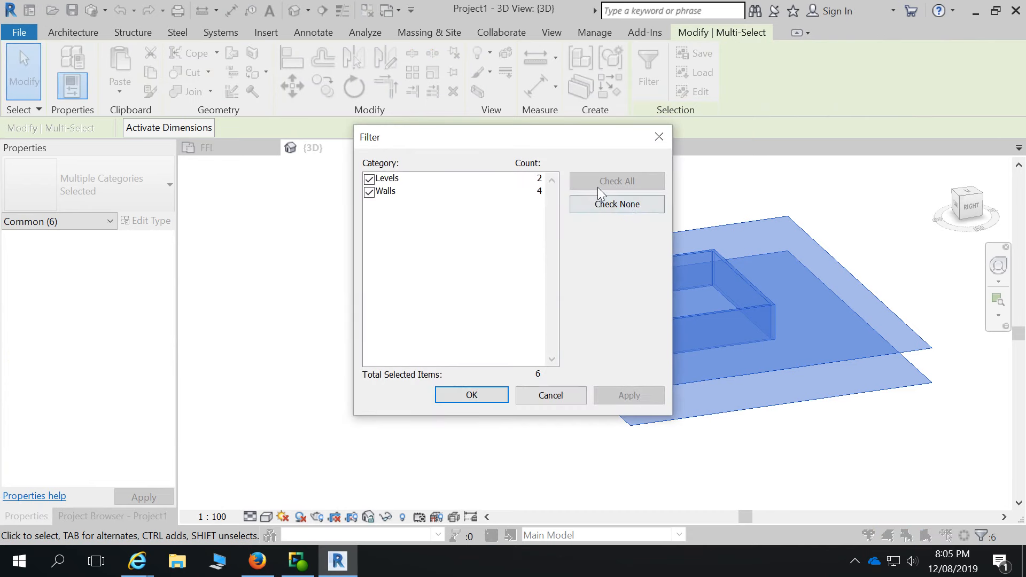
pyautogui.click(603, 203)
pyautogui.click(369, 192)
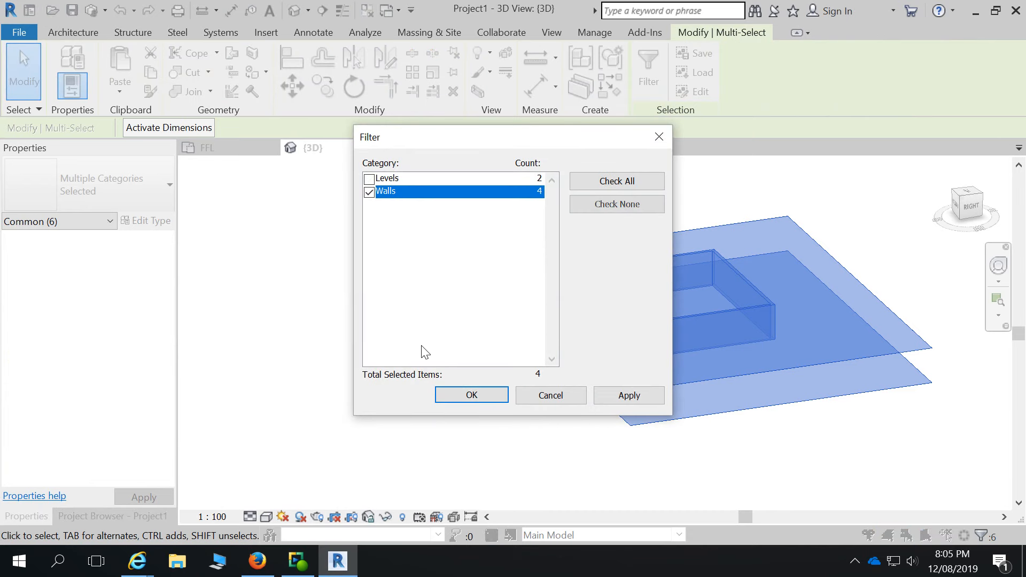
pyautogui.click(621, 393)
pyautogui.click(471, 395)
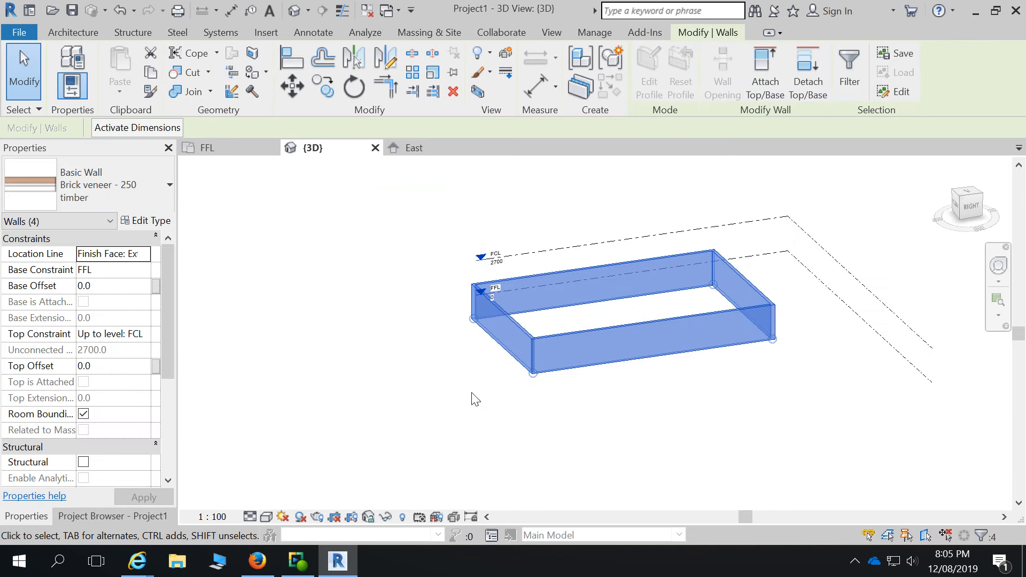
# - Set the selected walls' top constraint to Unconnected and their unconnected height to 3000
pyautogui.click(140, 333)
pyautogui.click(144, 334)
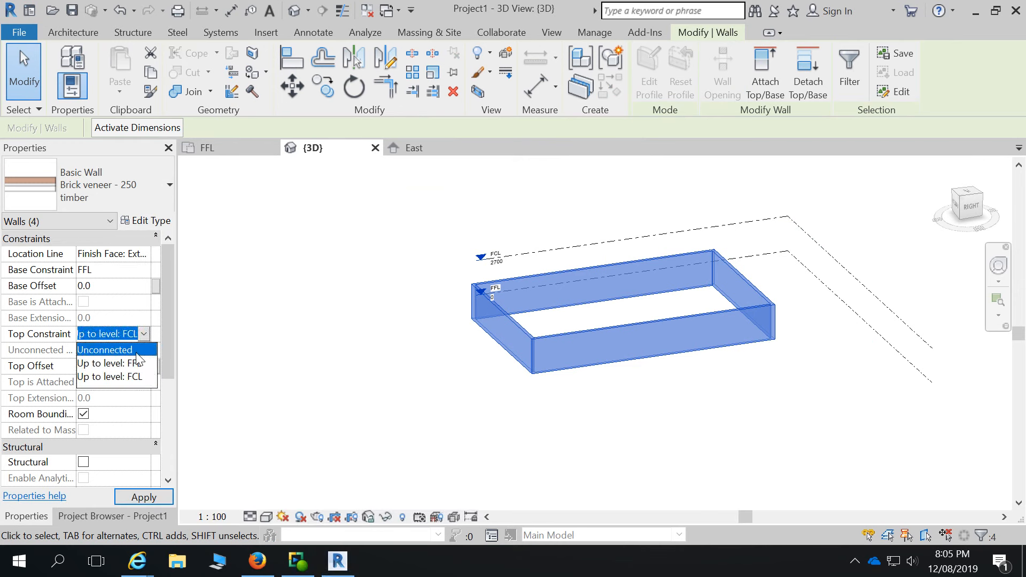
pyautogui.click(137, 354)
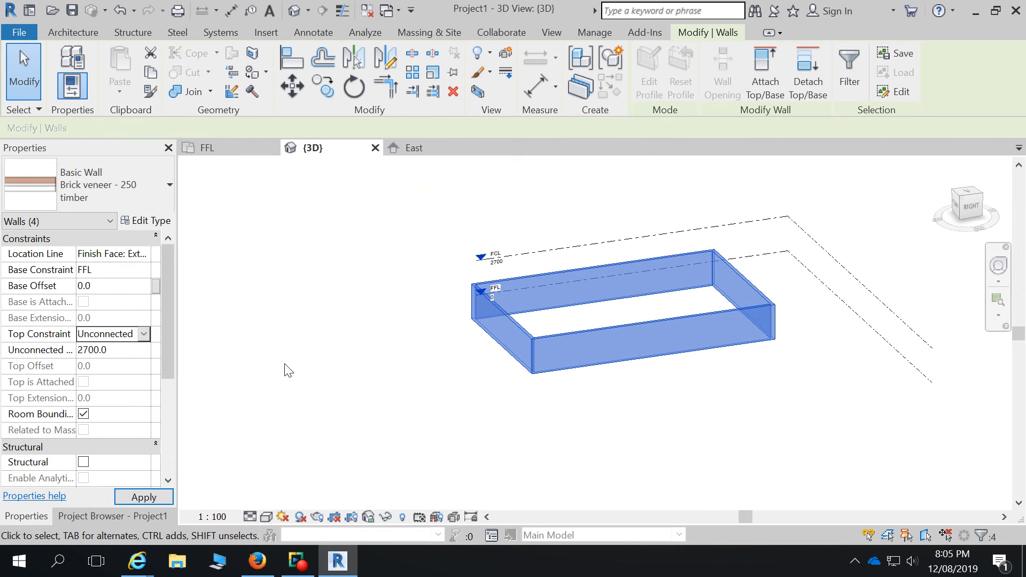
pyautogui.click(145, 348)
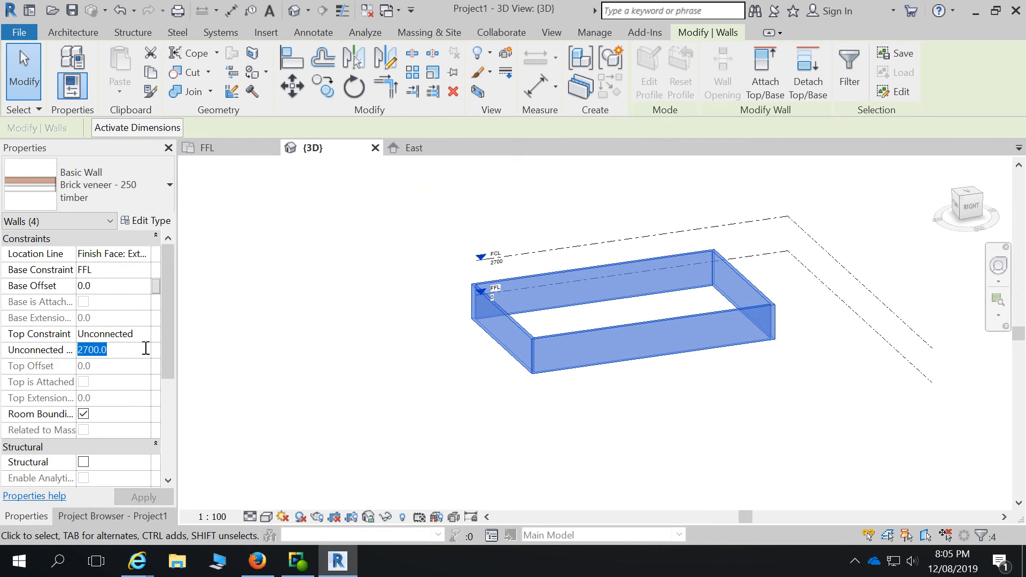
pyautogui.write('3000')
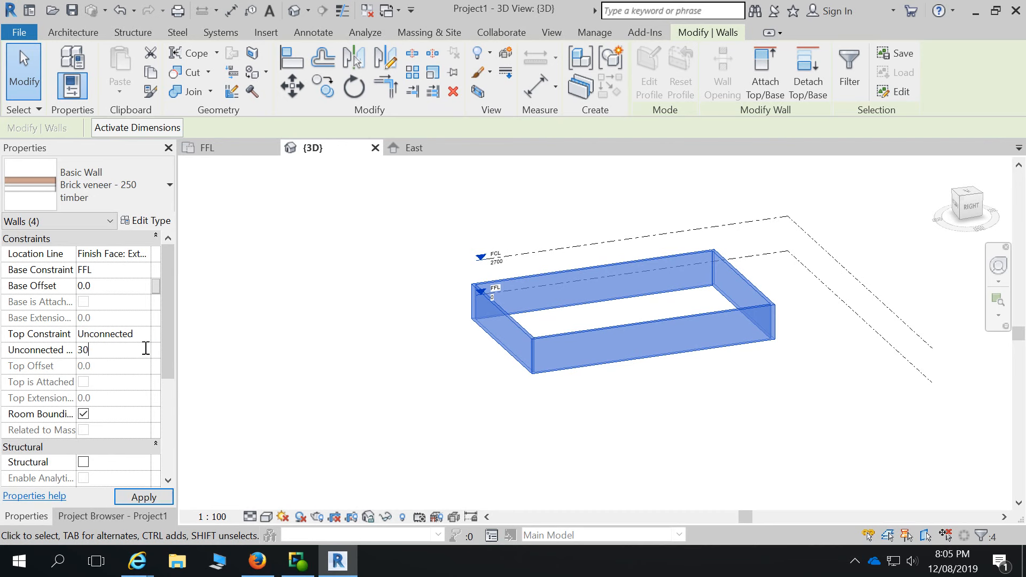
pyautogui.click(328, 376)
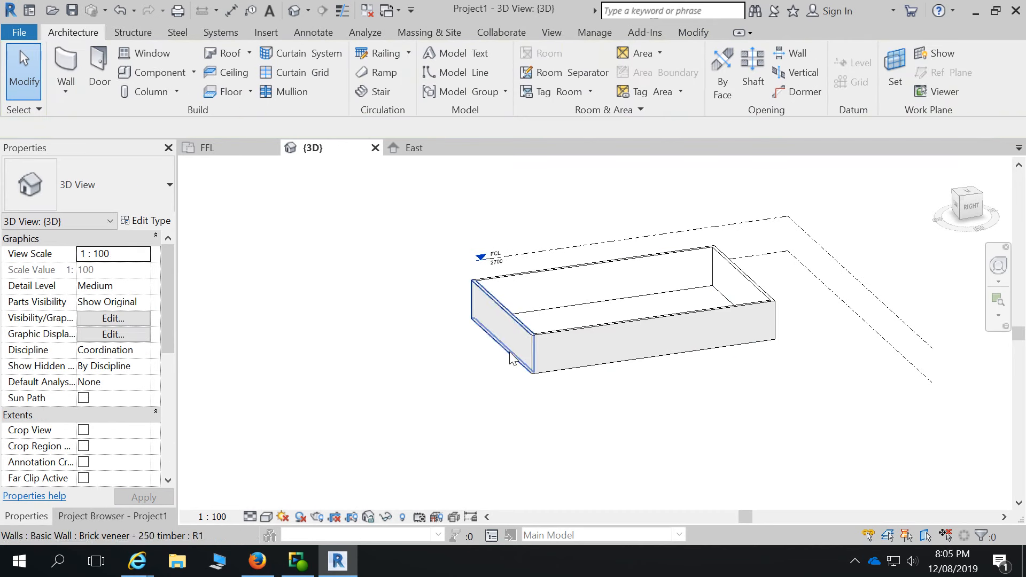
# - Compare the wall tops with the FCL level in the 3D view
pyautogui.keyDown('shift'); pyautogui.moveTo(832, 373); pyautogui.dragTo(595, 298, button='middle'); pyautogui.keyUp('shift')
pyautogui.scroll(3, 454, 300)
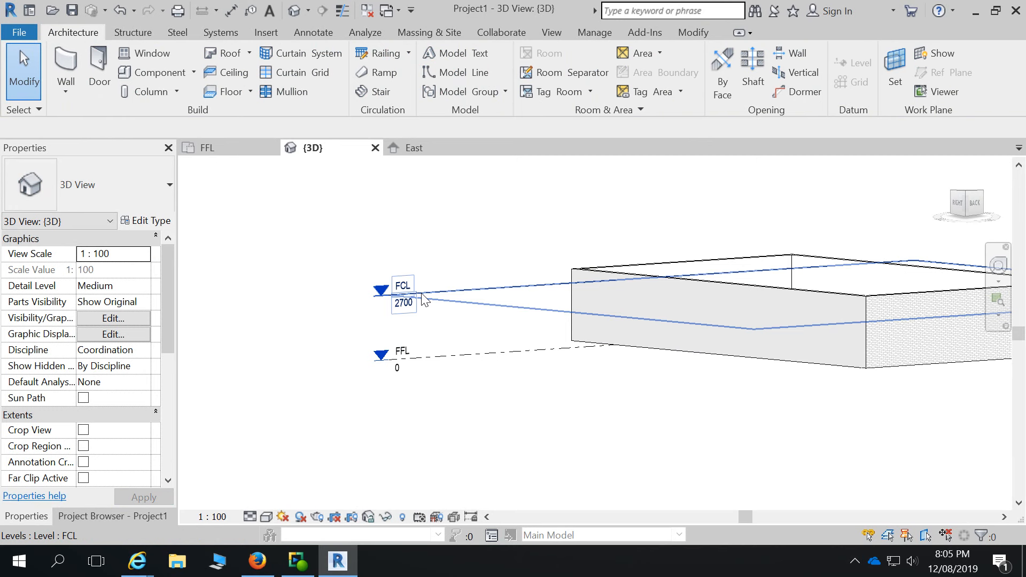
pyautogui.click(452, 295)
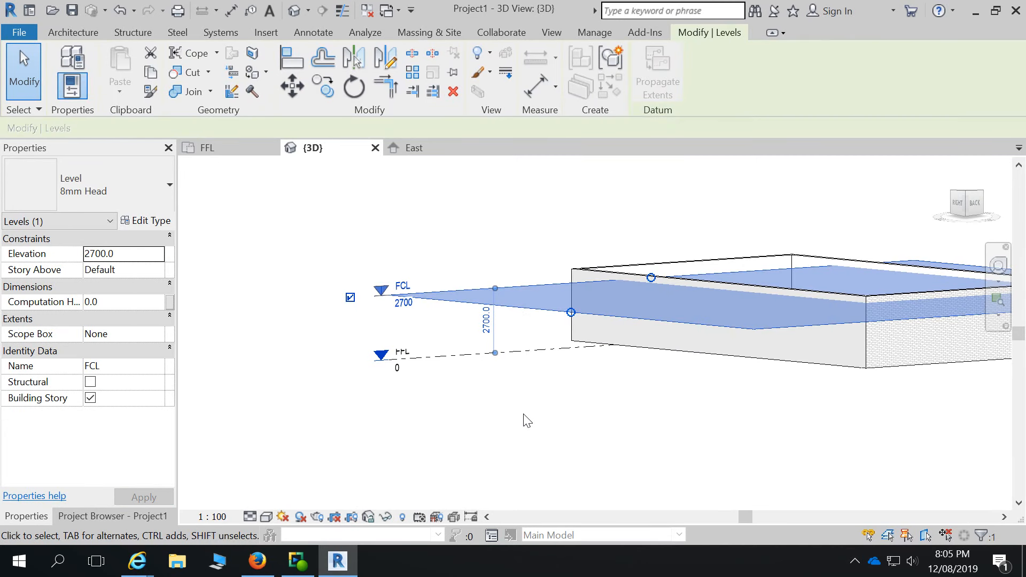
pyautogui.click(417, 396)
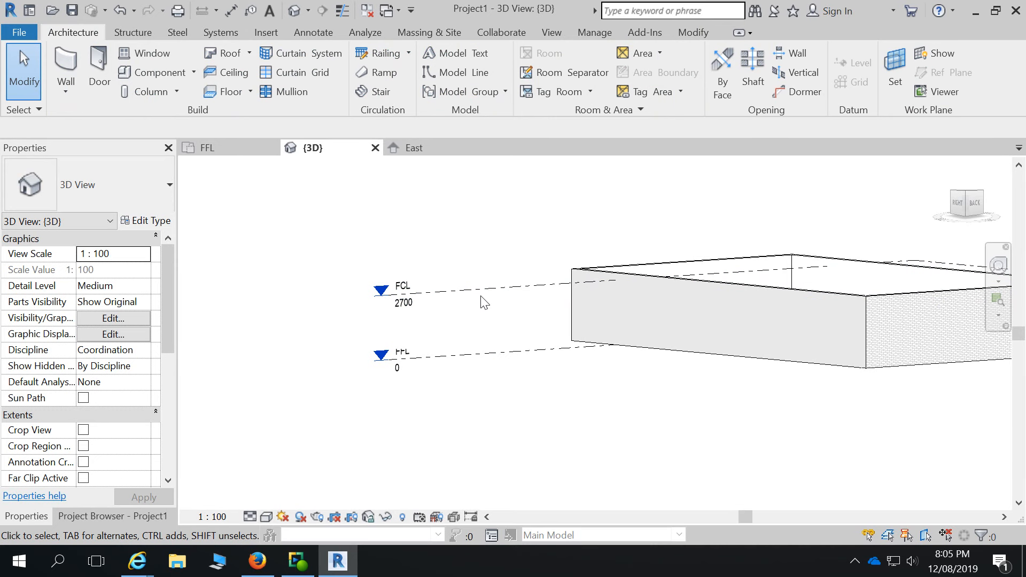
pyautogui.scroll(3, 412, 365)
pyautogui.scroll(-5, 483, 350)
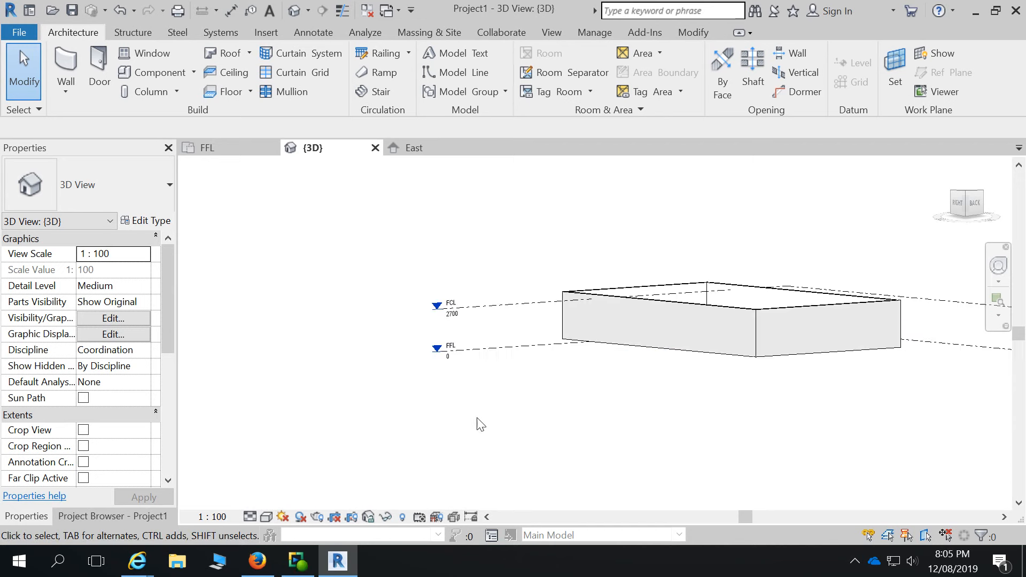
pyautogui.keyDown('shift'); pyautogui.moveTo(550, 386); pyautogui.dragTo(609, 426, button='middle'); pyautogui.keyUp('shift')
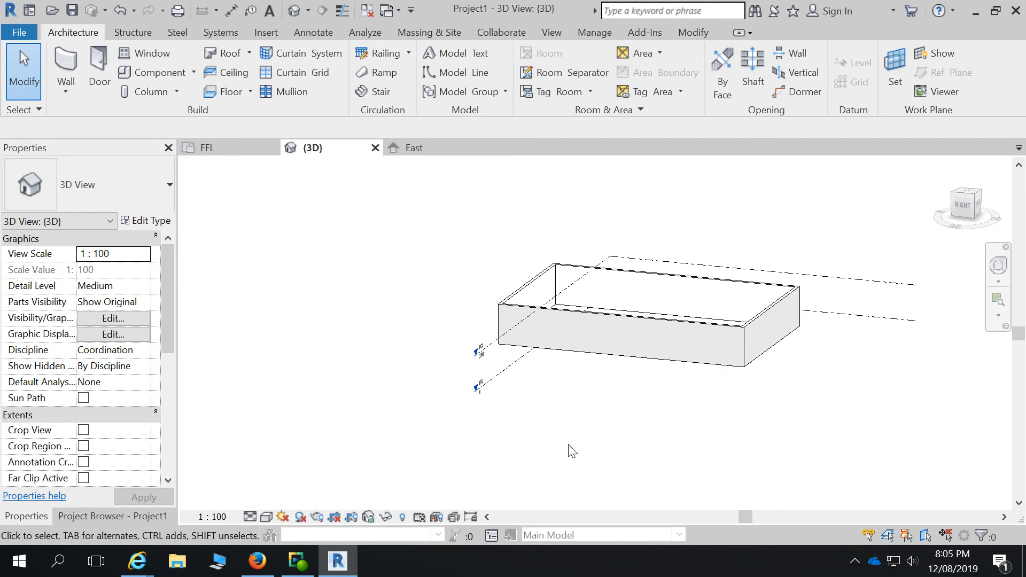
# - On the FFL floor plan, start a new wall using the Stud timber - 90 wall type
pyautogui.click(245, 149)
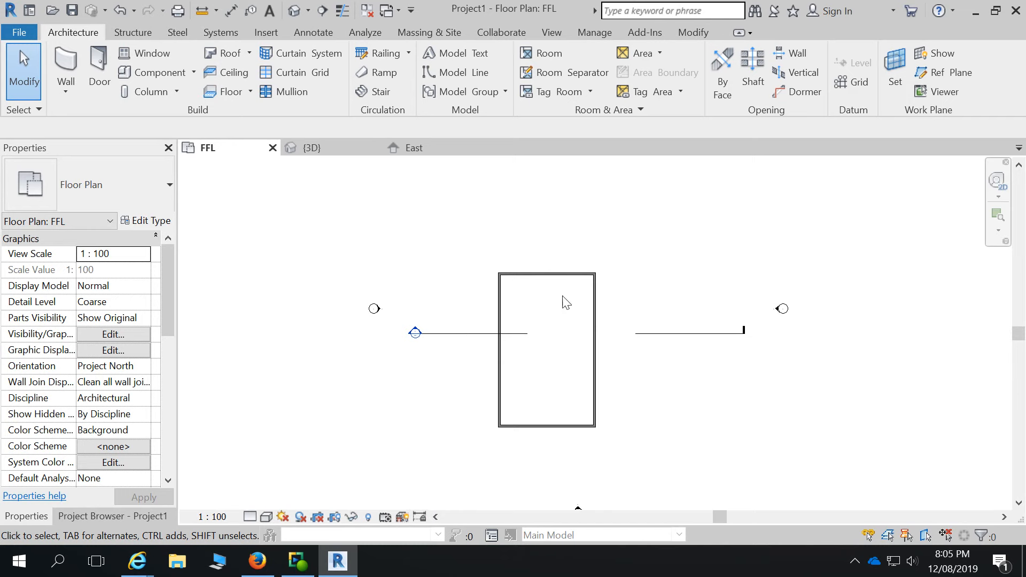
pyautogui.scroll(-1, 540, 341)
pyautogui.scroll(5, 542, 342)
pyautogui.scroll(-3, 543, 342)
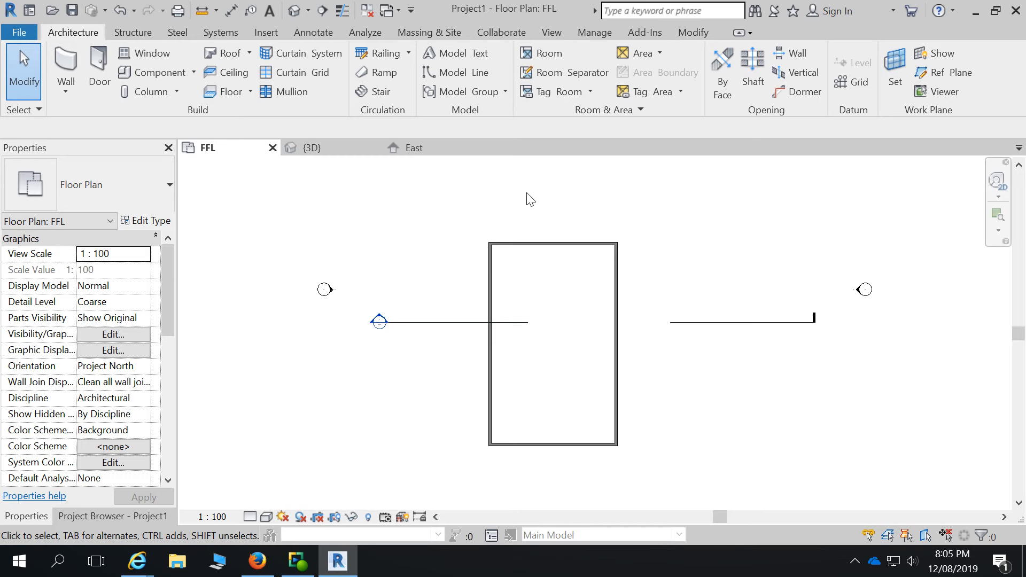
pyautogui.scroll(1, 561, 414)
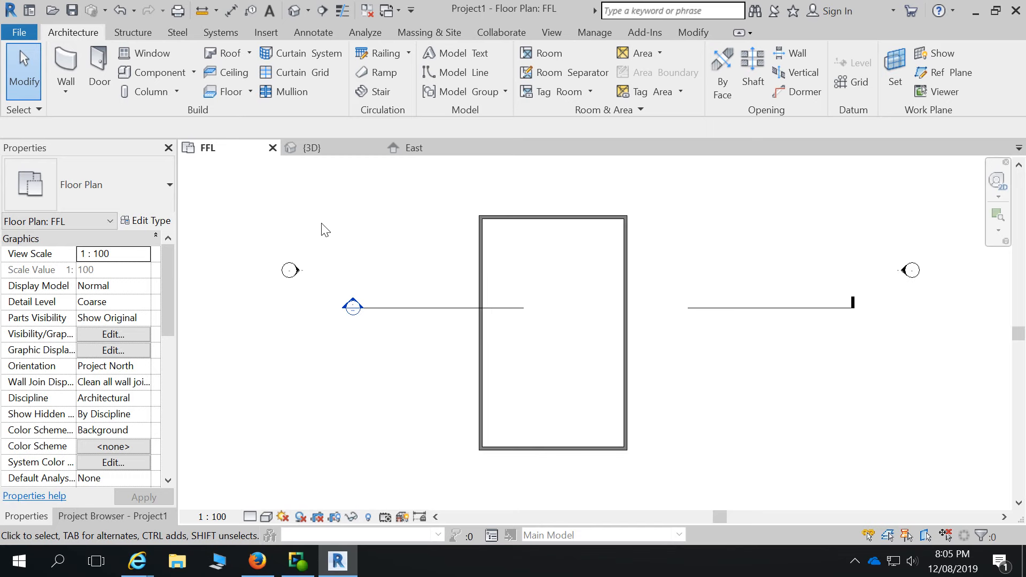
pyautogui.click(72, 60)
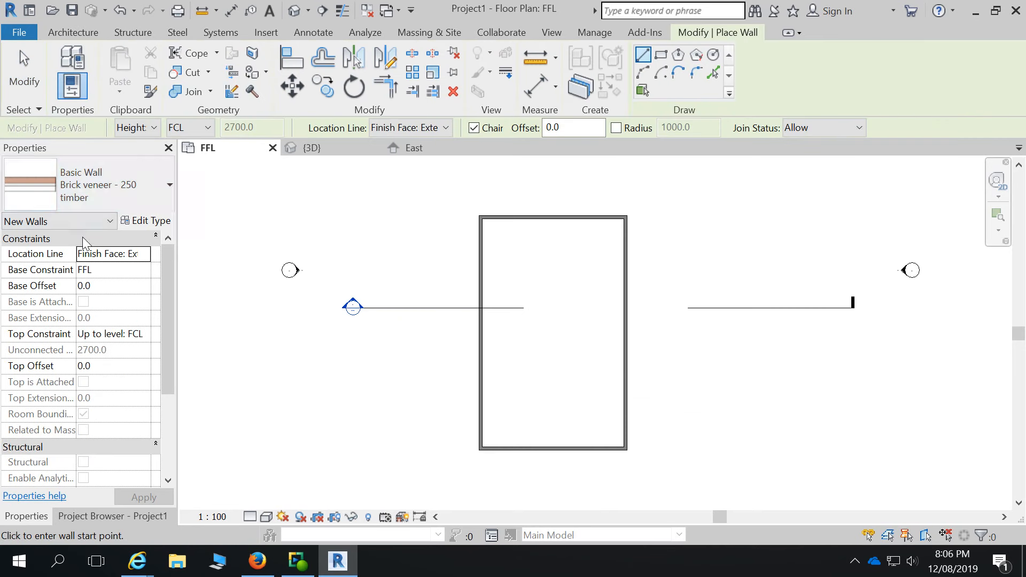
pyautogui.click(149, 171)
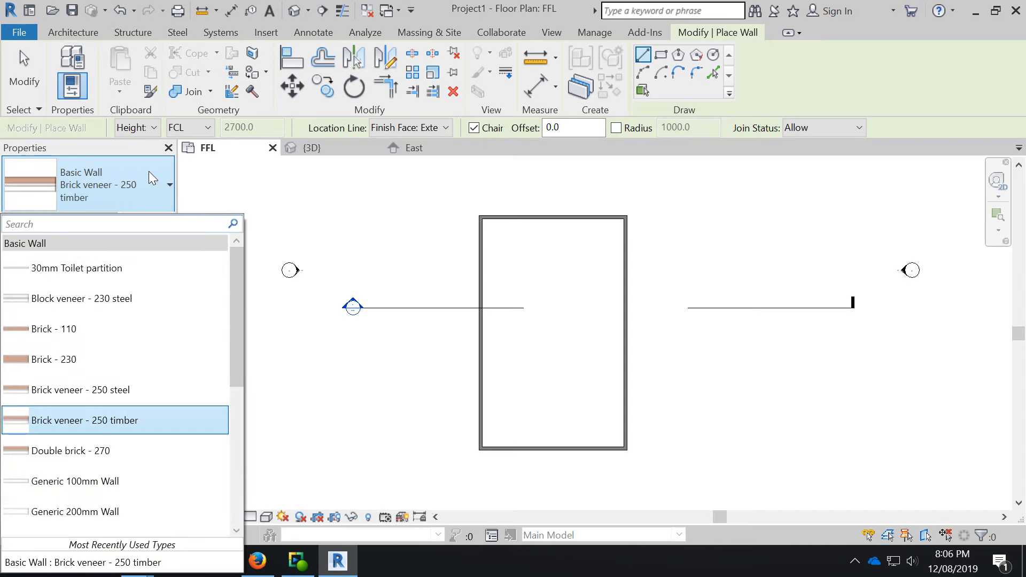
pyautogui.moveTo(236, 283); pyautogui.dragTo(233, 387)
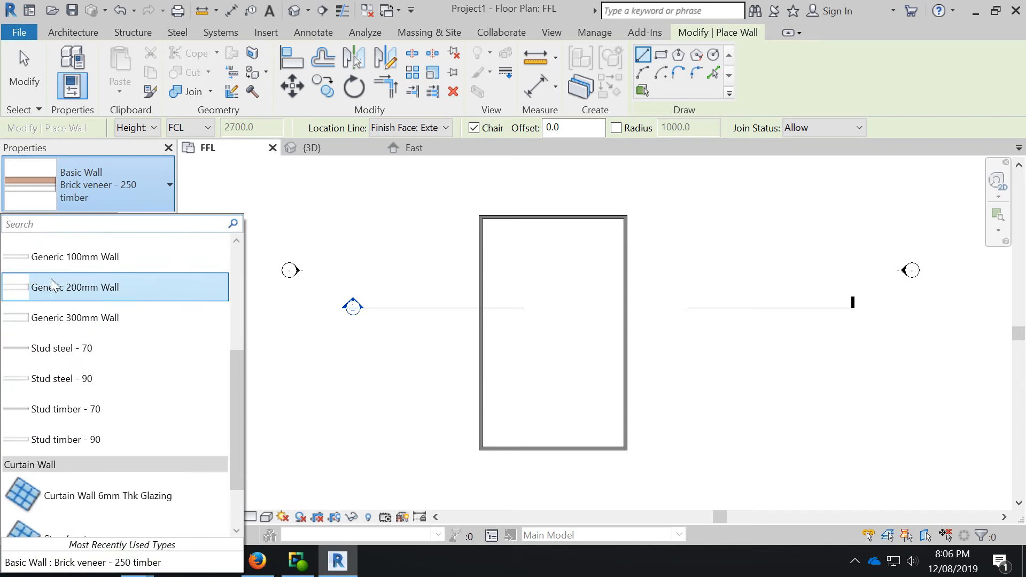
pyautogui.click(98, 441)
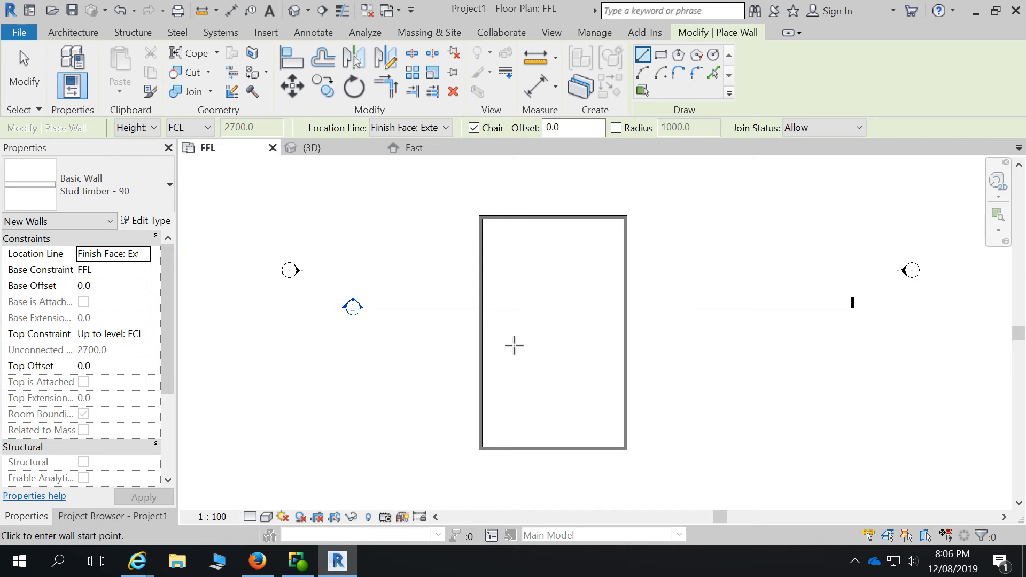
# - Draw an L-shaped internal wall from the middle of the upper external wall downward, then about 6025 mm across to the right external wall
pyautogui.scroll(2, 567, 296)
pyautogui.scroll(1, 561, 283)
pyautogui.scroll(-2, 556, 278)
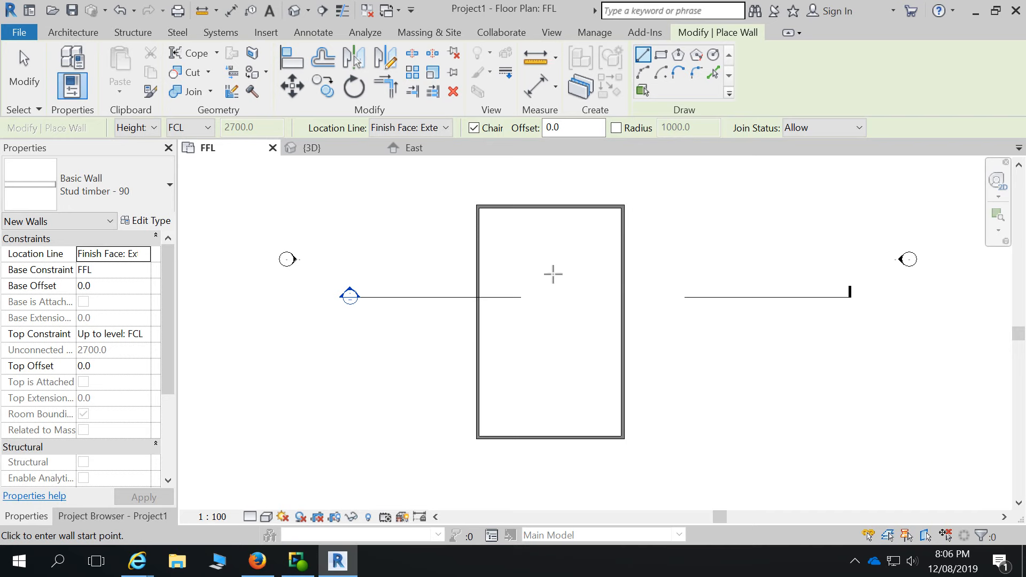
pyautogui.click(548, 208)
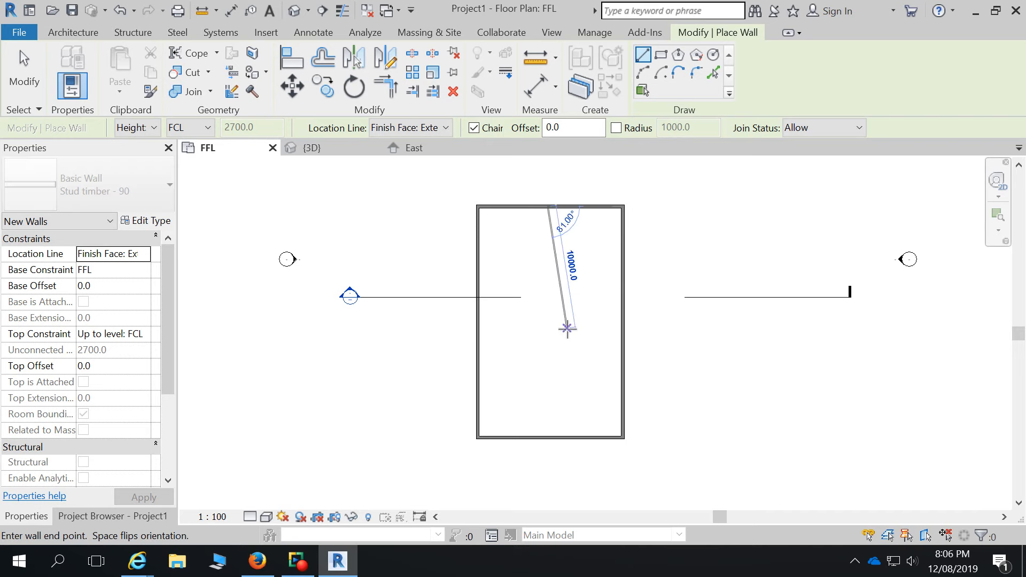
pyautogui.click(547, 368)
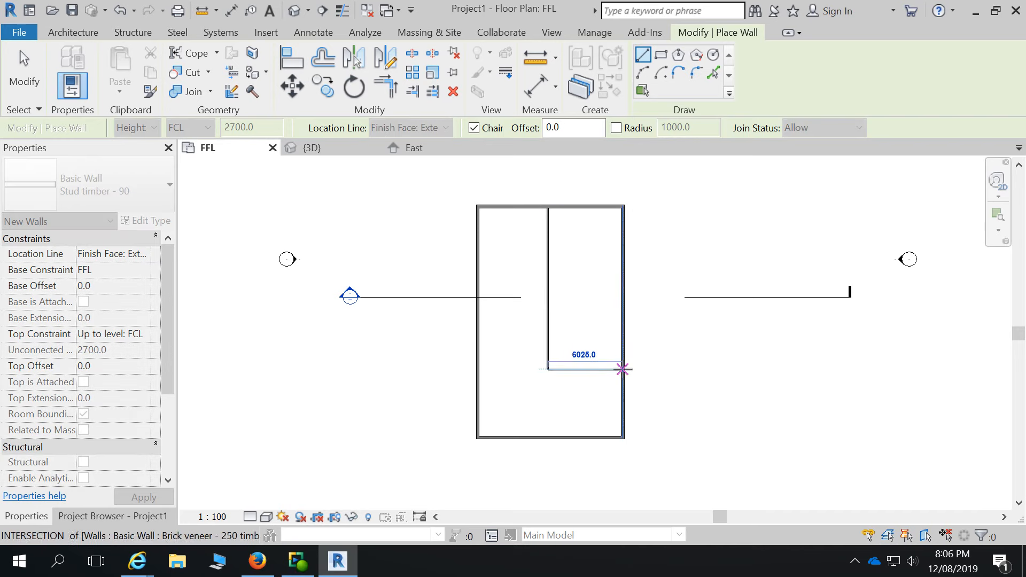
pyautogui.click(622, 369)
pyautogui.press('Escape')
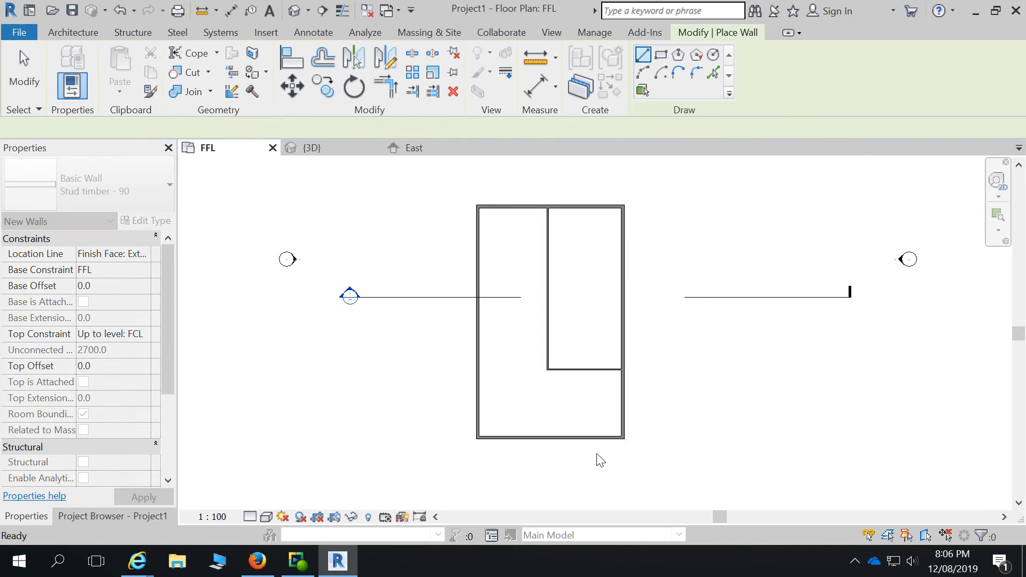
# - Divide the area right of the long internal wall into three rooms with two horizontal walls running to the right external wall
pyautogui.click(547, 283)
pyautogui.click(623, 283)
pyautogui.press('Escape')
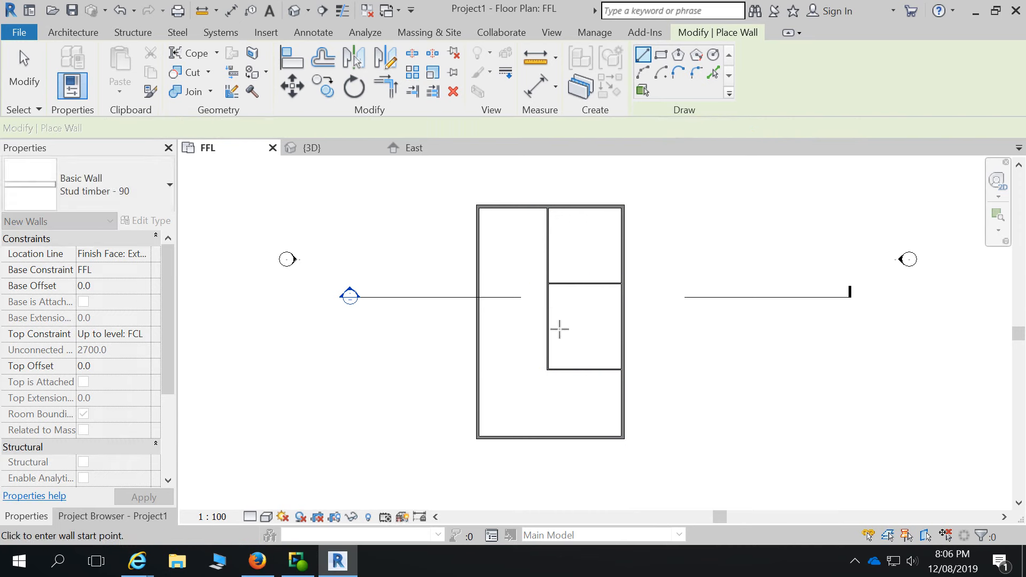
pyautogui.click(548, 327)
pyautogui.click(621, 327)
pyautogui.press('Escape')
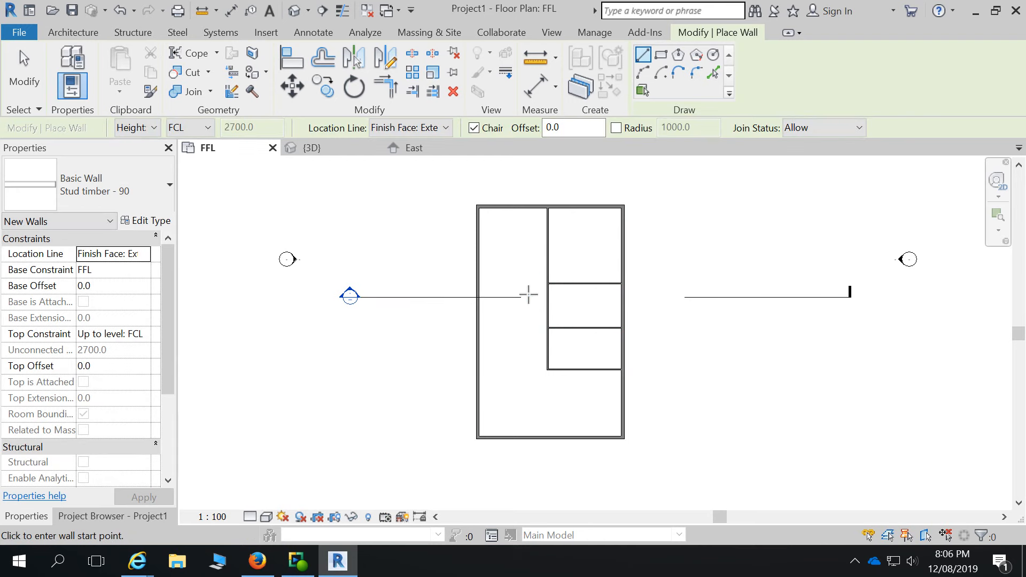
# - Enclose a room about 4200 mm wide in the upper-left corner of the house with an L-shaped internal wall, leaving a hallway beside it
pyautogui.click(478, 290)
pyautogui.click(532, 290)
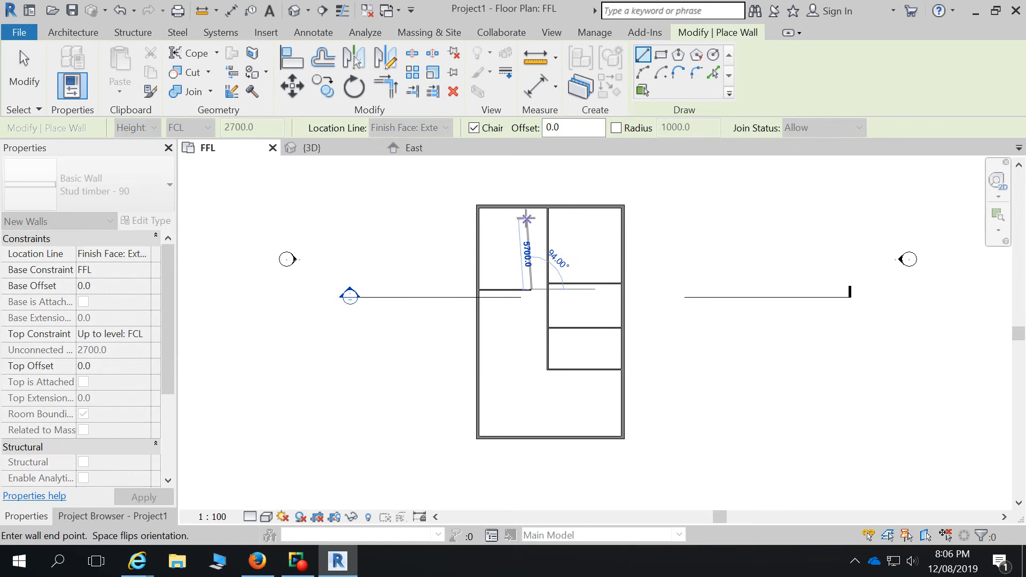
pyautogui.click(530, 206)
pyautogui.press('Escape')
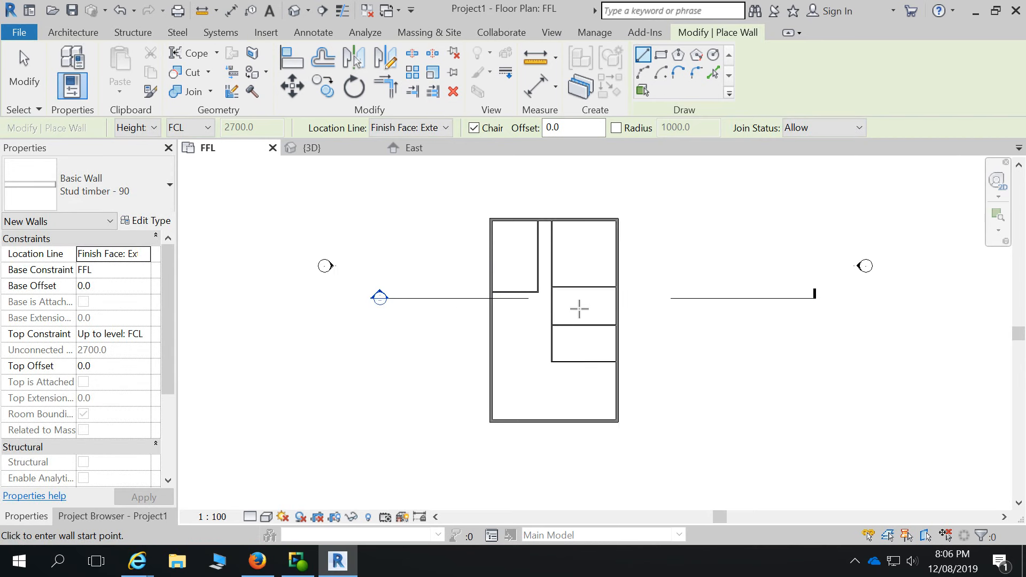
# - Enclose a room about 4200 mm wide and 3245 mm deep in the lower-left corner of the house, then end the Wall command
pyautogui.scroll(4, 574, 299)
pyautogui.scroll(-3, 572, 293)
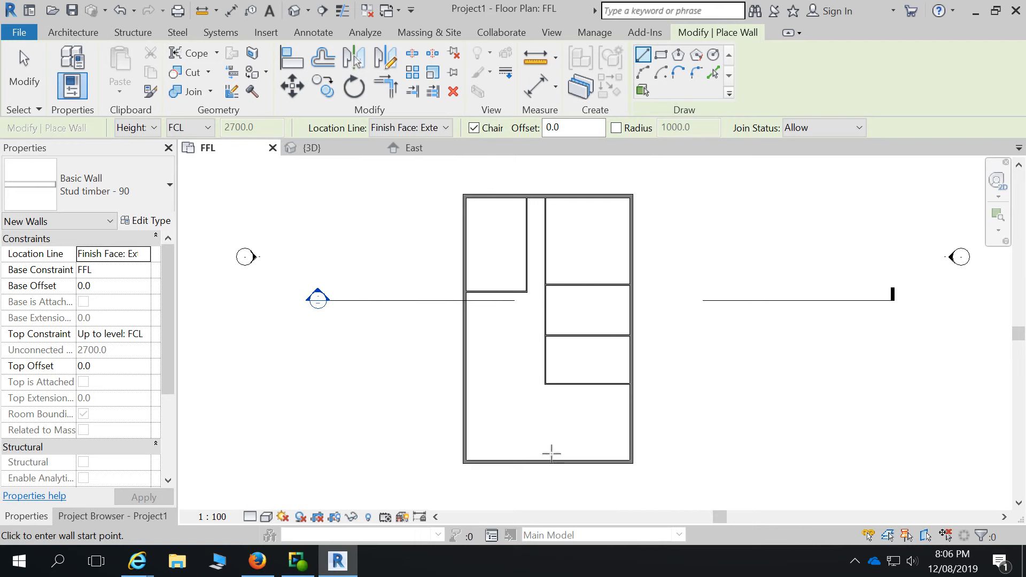
pyautogui.click(465, 413)
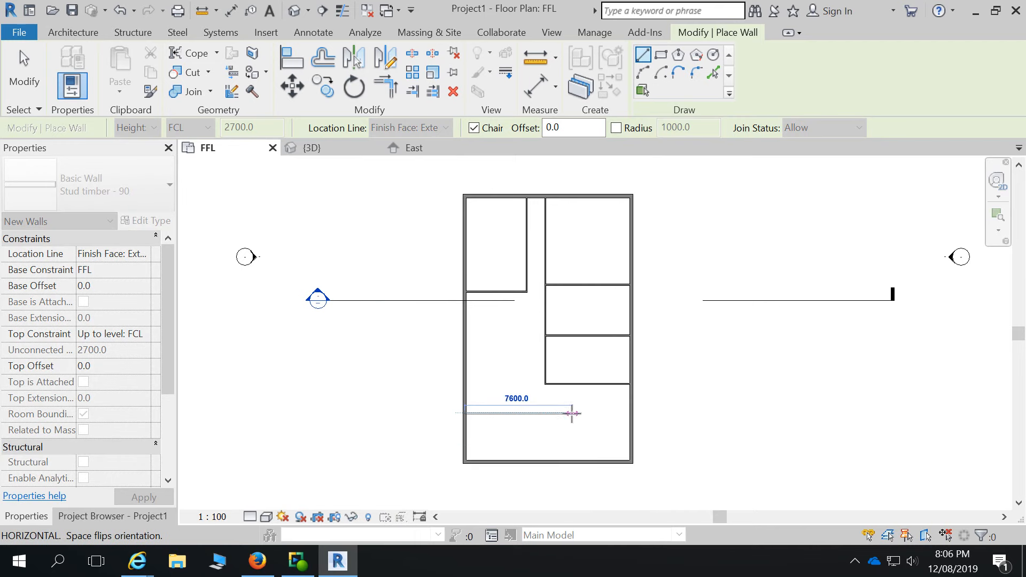
pyautogui.click(523, 412)
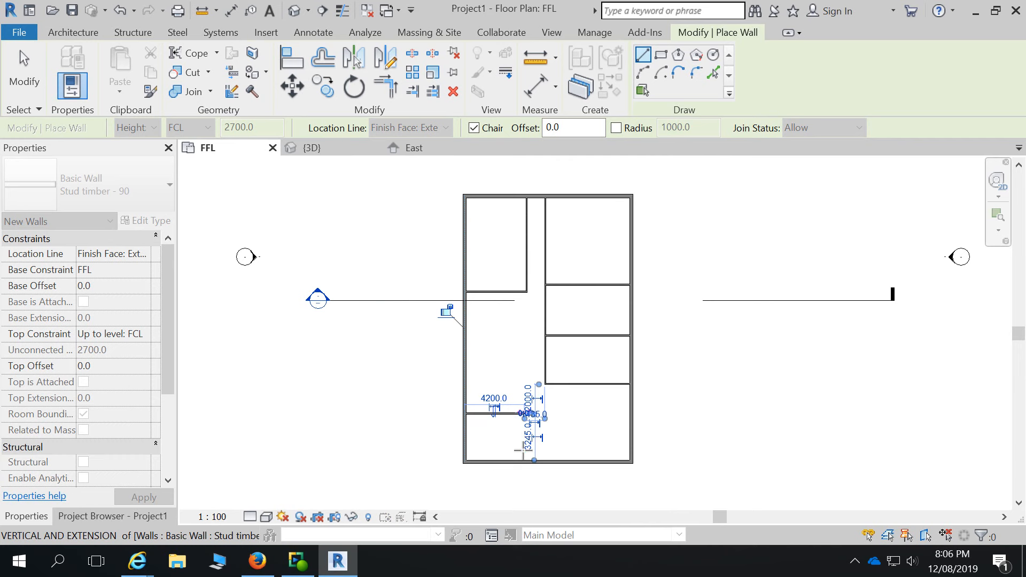
pyautogui.click(523, 463)
pyautogui.scroll(2, 527, 444)
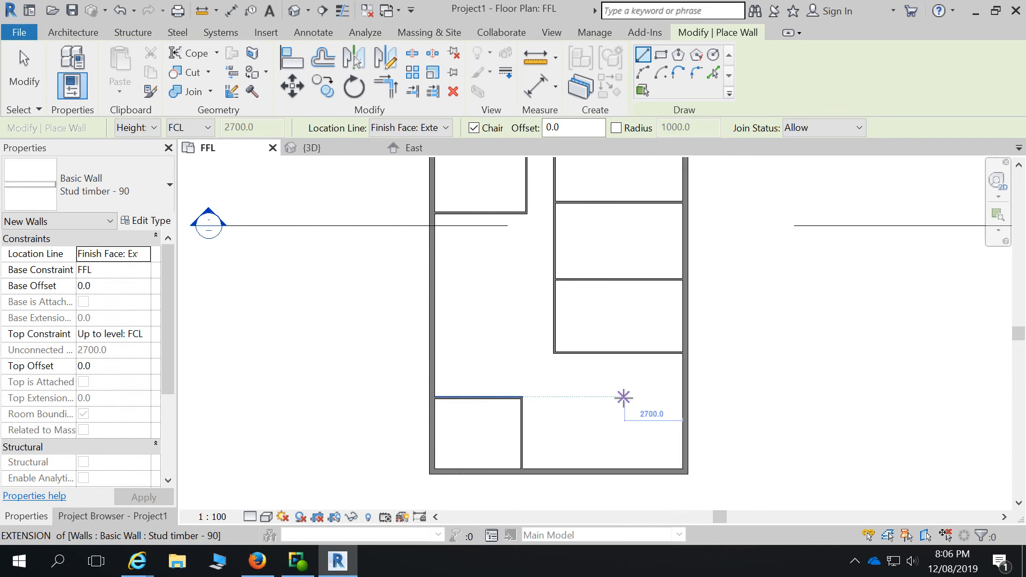
pyautogui.press('Escape')
pyautogui.scroll(-2, 626, 335)
pyautogui.scroll(1, 626, 332)
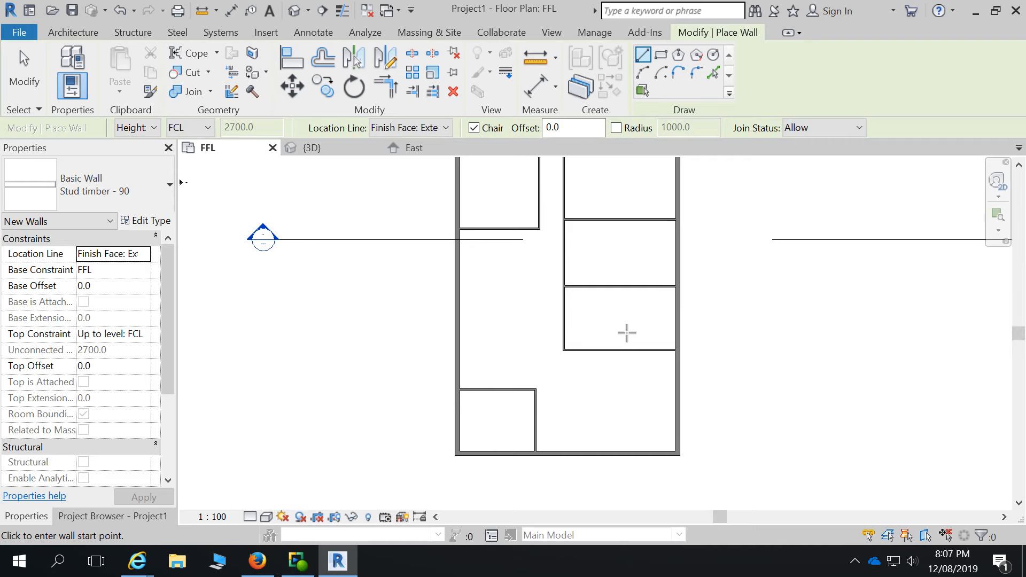
pyautogui.scroll(-1, 534, 359)
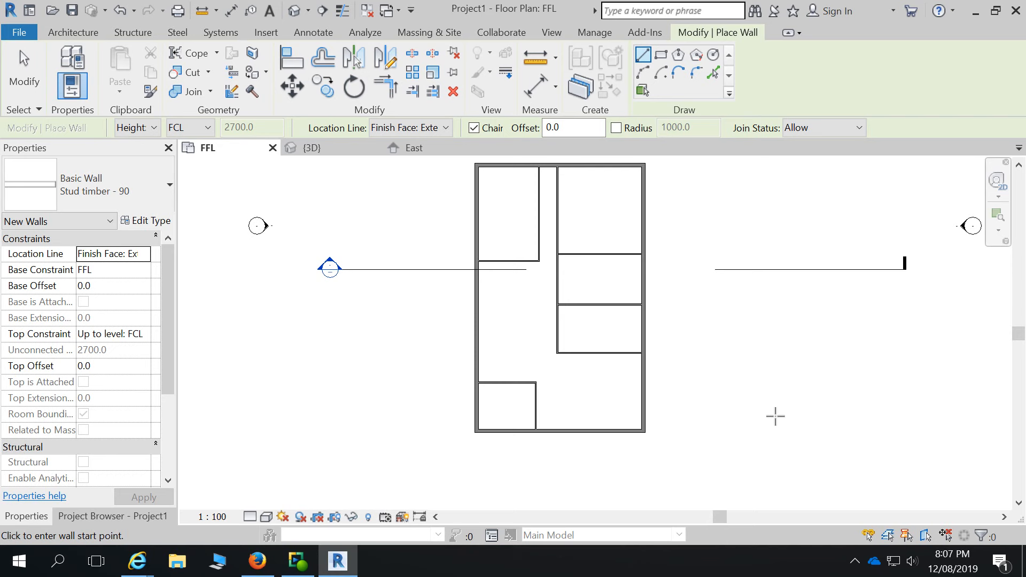
pyautogui.press('Escape')
# - Move the upper-left room's vertical wall to set the clear hallway width to the parallel internal wall to 1500 mm
pyautogui.scroll(1, 523, 198)
pyautogui.scroll(-2, 538, 369)
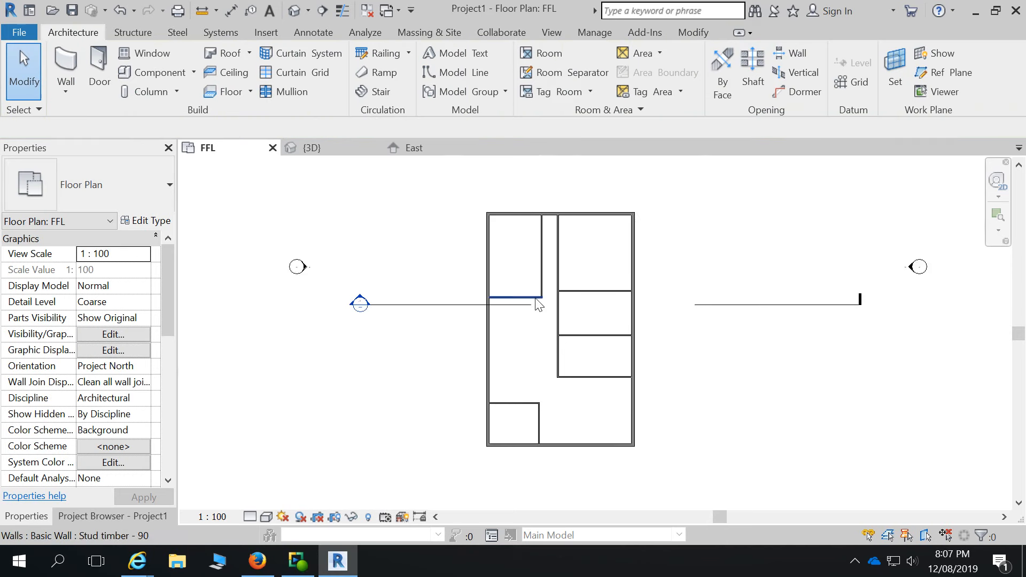
pyautogui.scroll(2, 550, 229)
pyautogui.scroll(-1, 553, 233)
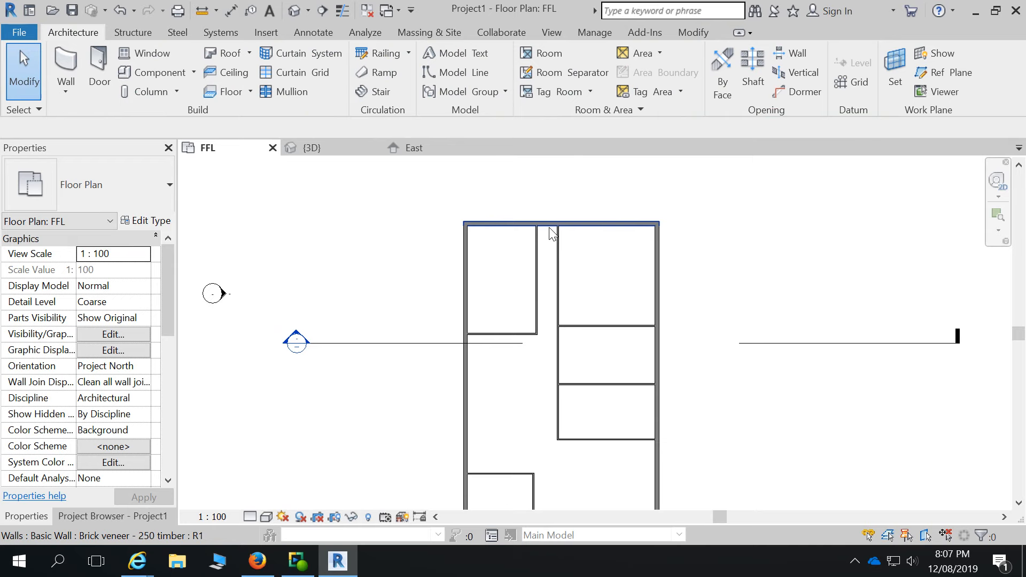
pyautogui.scroll(-3, 515, 231)
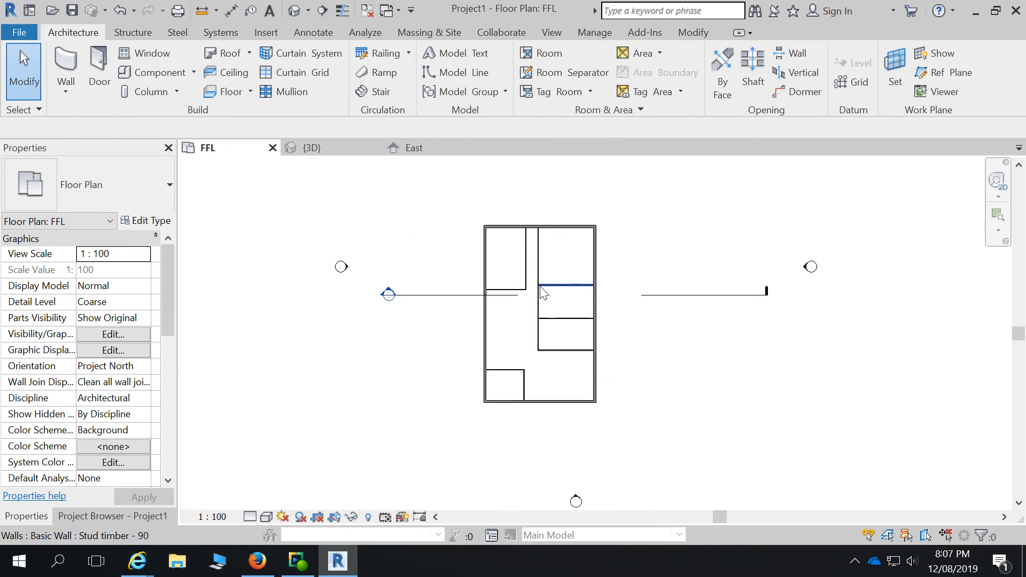
pyautogui.scroll(5, 542, 286)
pyautogui.click(507, 188)
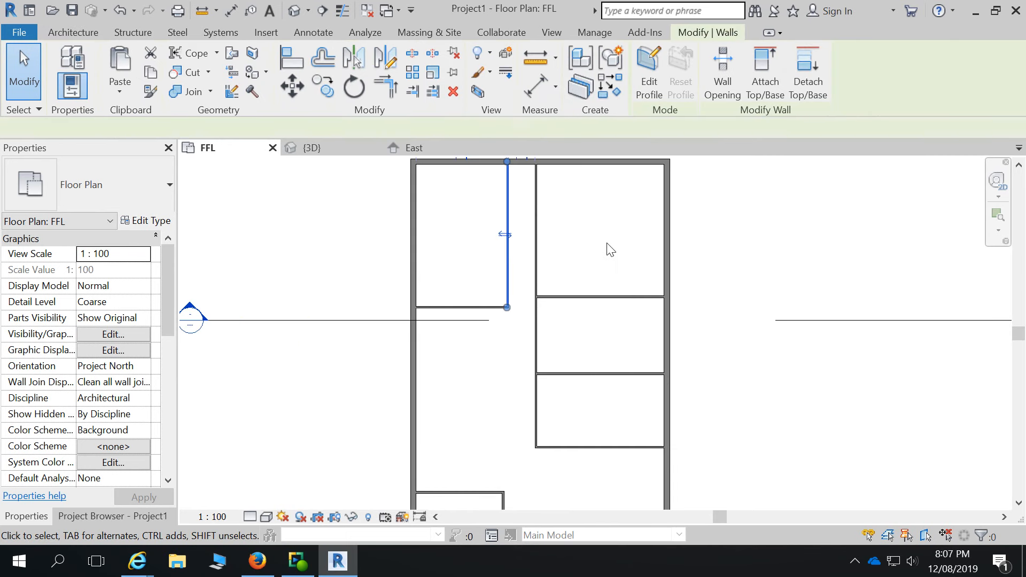
pyautogui.scroll(-1, 525, 395)
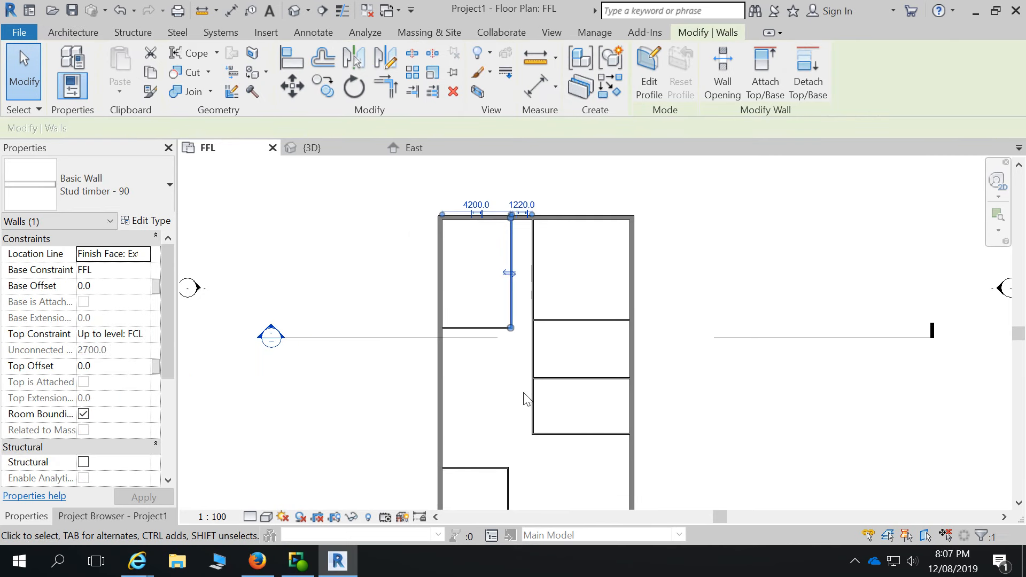
pyautogui.scroll(5, 504, 187)
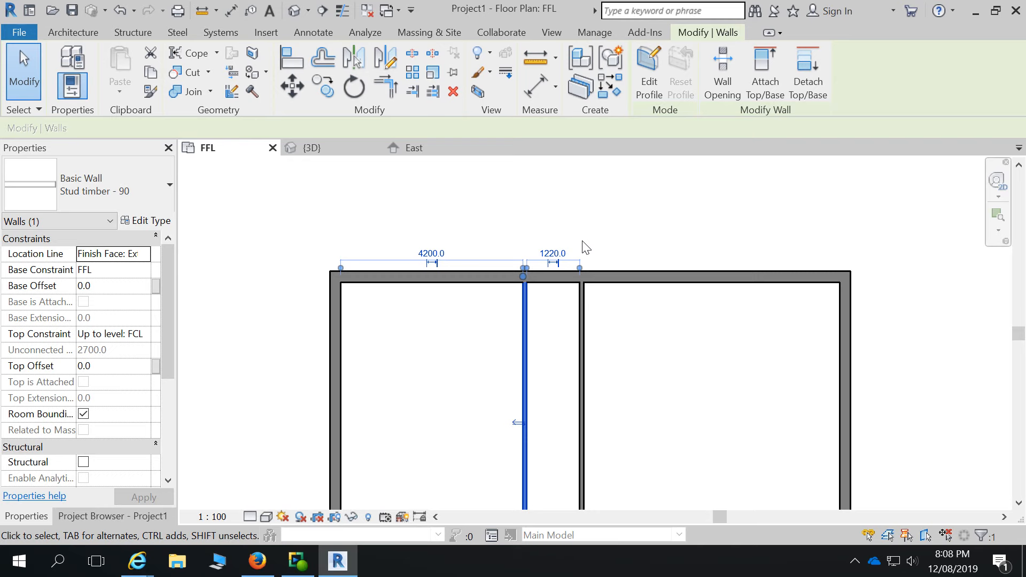
pyautogui.scroll(-1, 581, 243)
pyautogui.scroll(1, 511, 303)
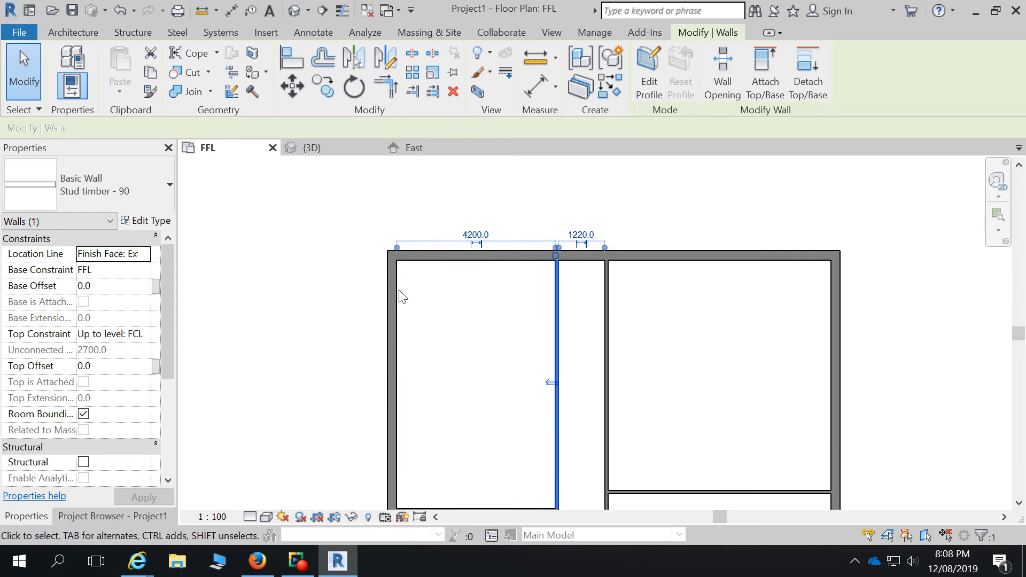
pyautogui.scroll(2, 627, 315)
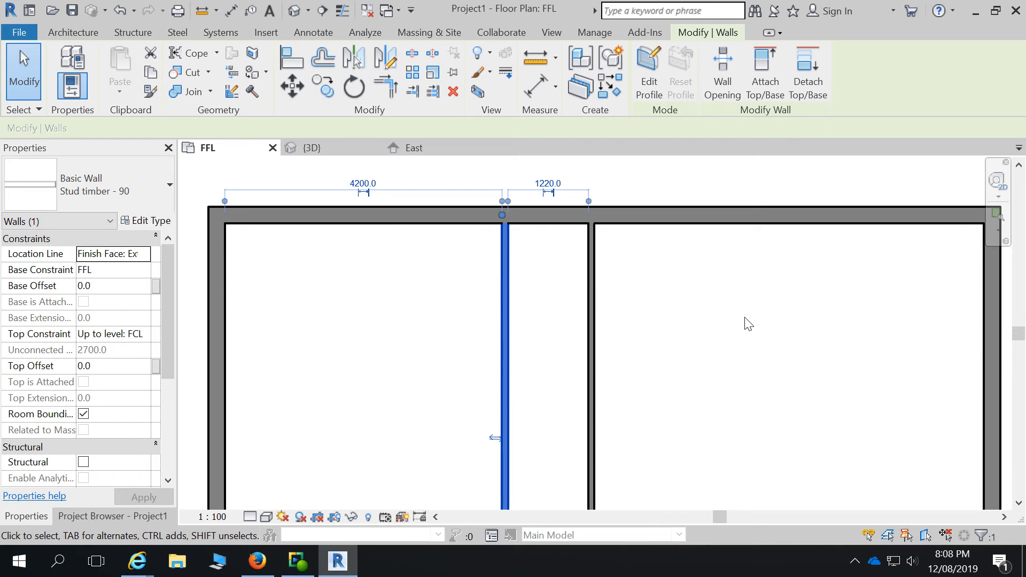
pyautogui.scroll(-3, 597, 342)
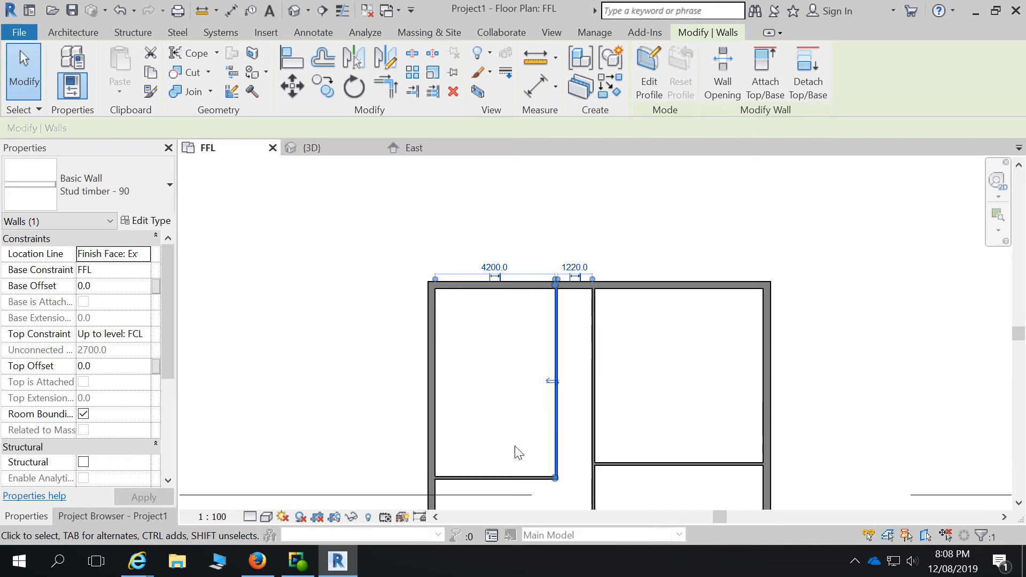
pyautogui.scroll(4, 508, 298)
pyautogui.scroll(-2, 511, 310)
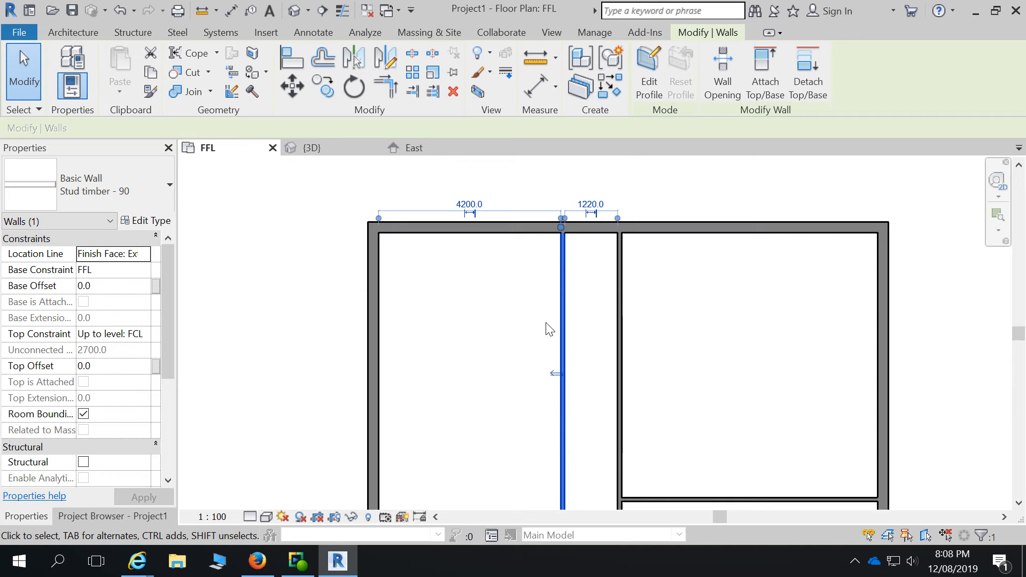
pyautogui.click(591, 205)
pyautogui.write('1')
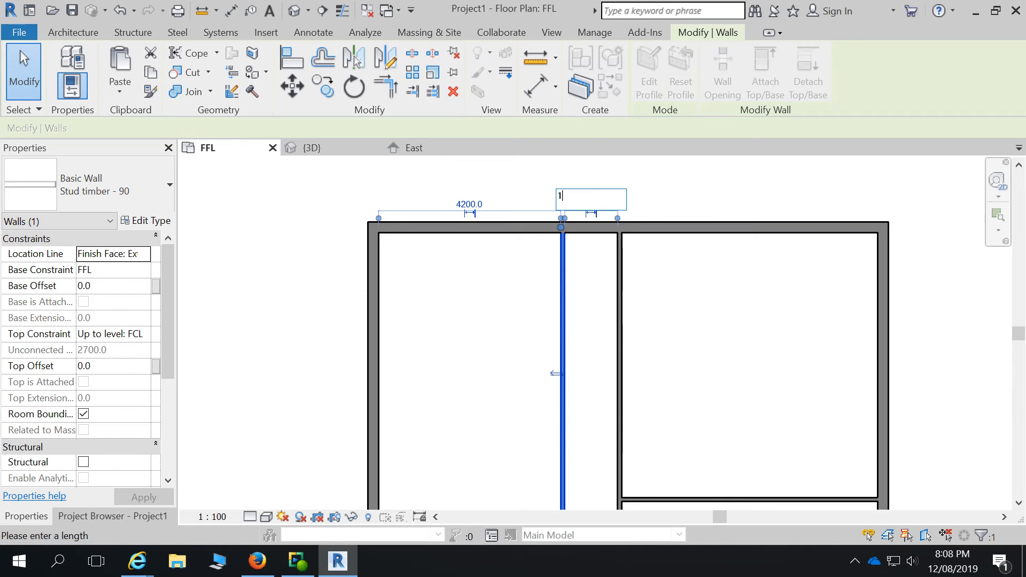
pyautogui.write('500')
pyautogui.press('Return')
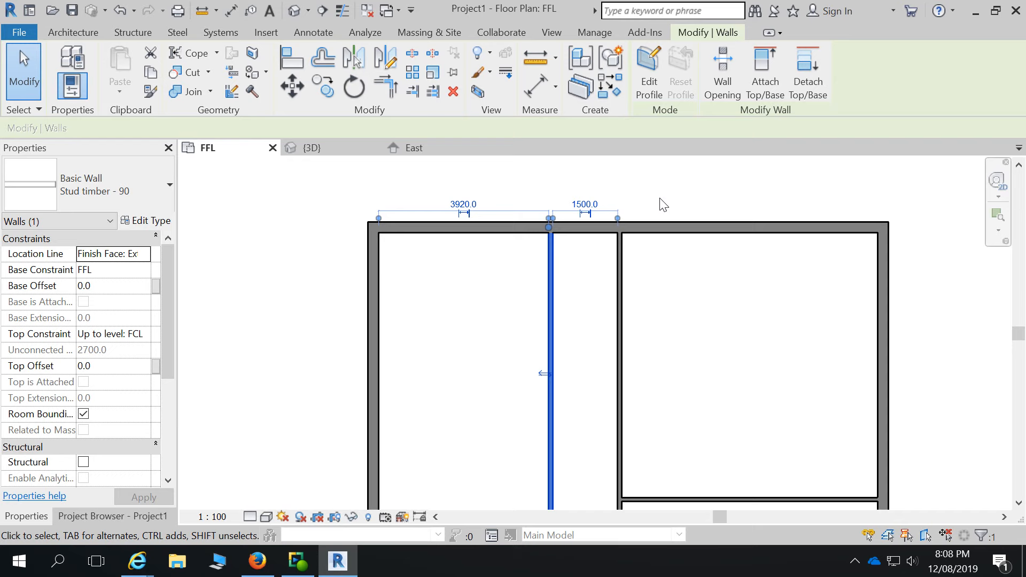
pyautogui.scroll(-2, 659, 198)
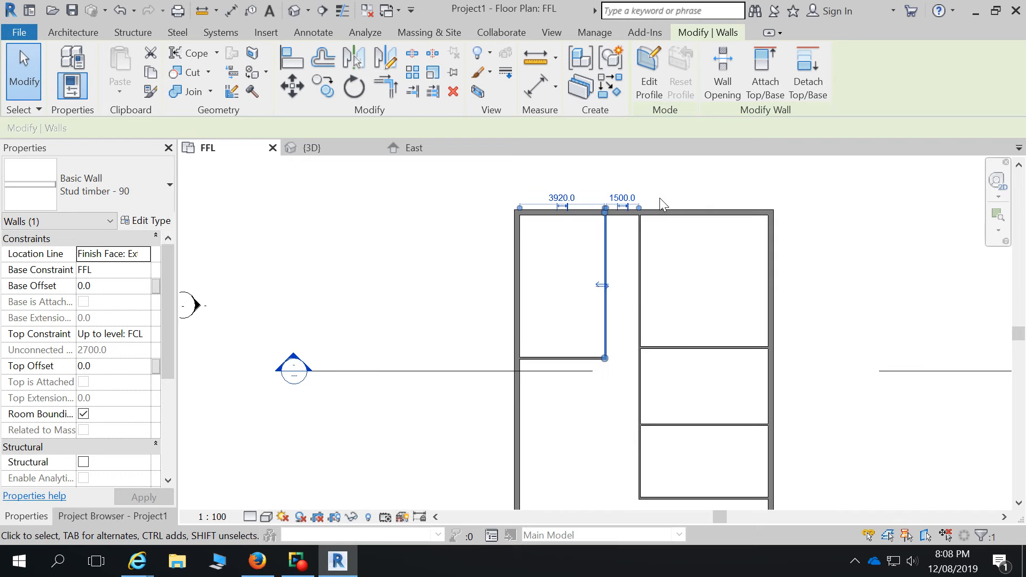
pyautogui.scroll(1, 624, 220)
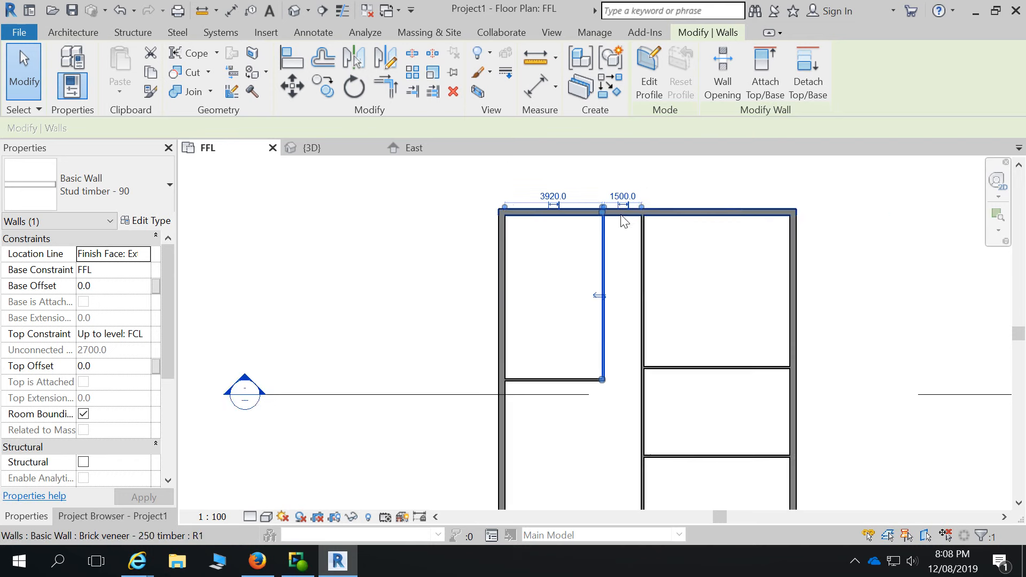
# - Examine the temporary dimensions on both sides of the upper-left room's selected vertical wall
pyautogui.scroll(1, 623, 217)
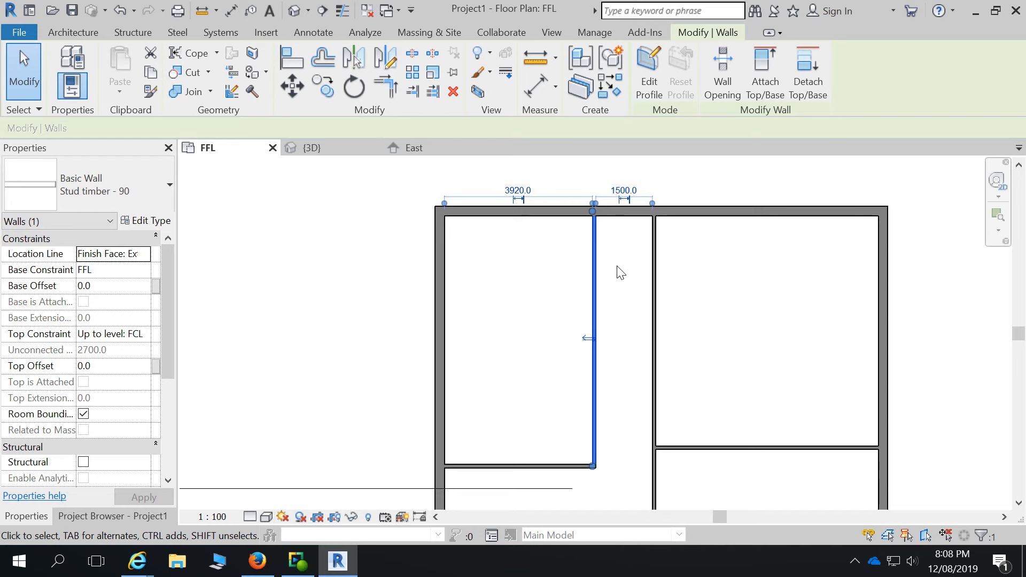
pyautogui.scroll(-2, 592, 235)
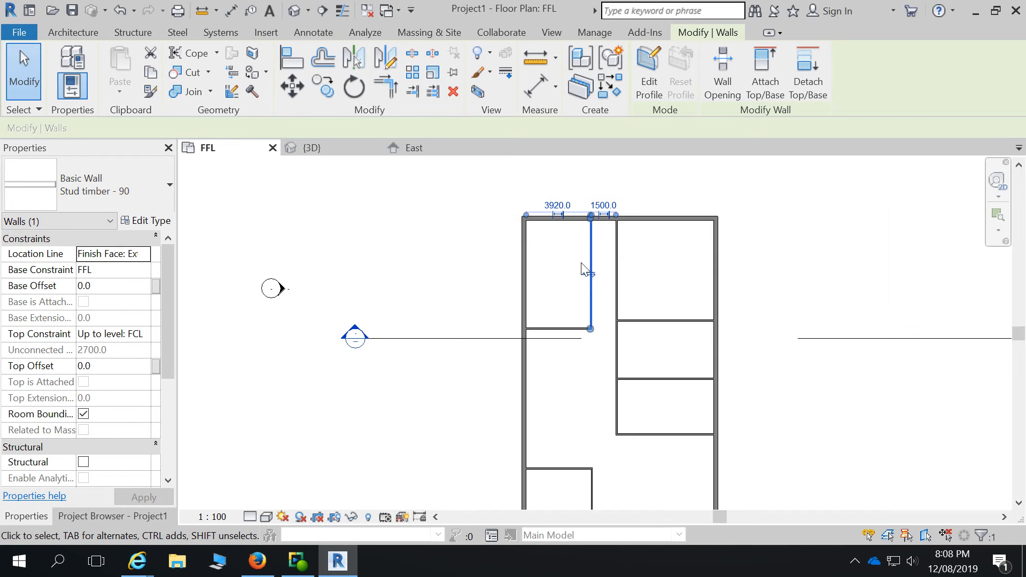
pyautogui.scroll(-1, 641, 239)
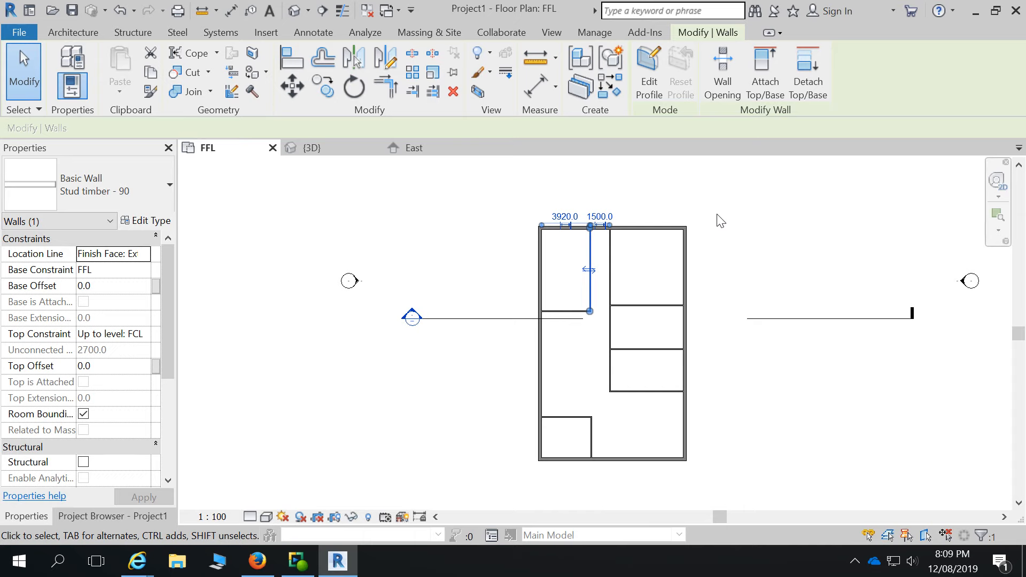
pyautogui.scroll(3, 558, 226)
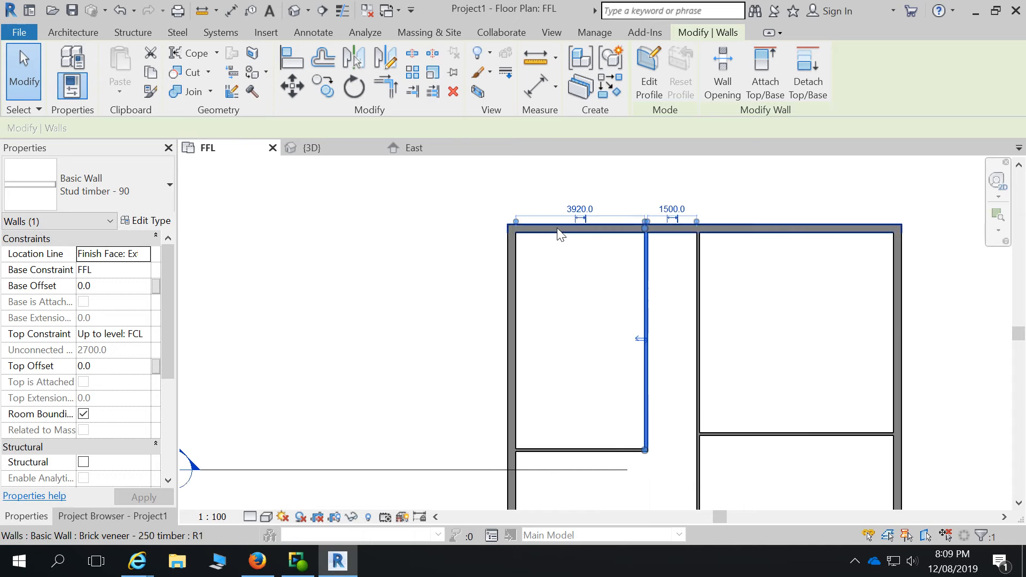
pyautogui.scroll(3, 581, 222)
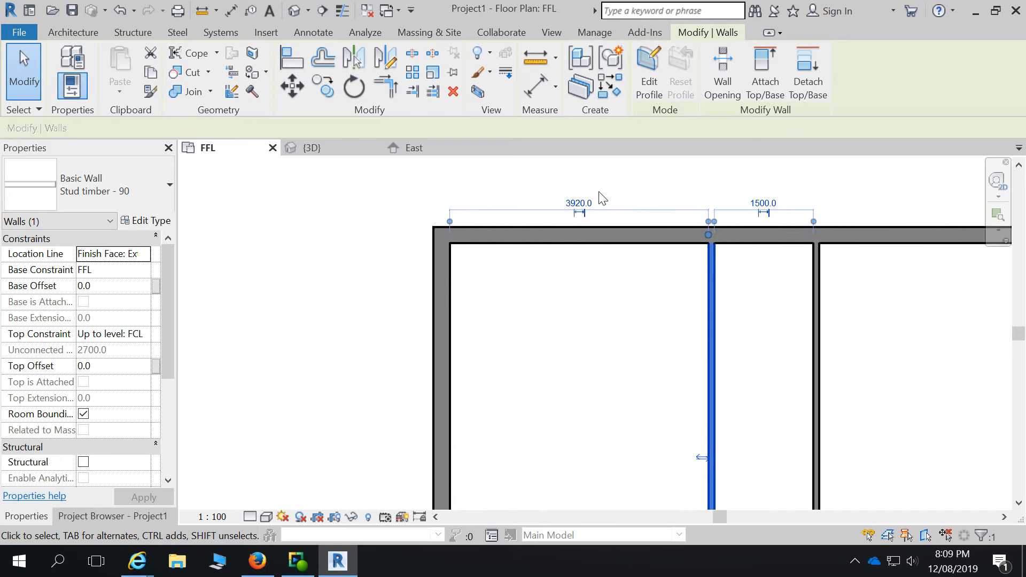
pyautogui.scroll(-2, 513, 267)
pyautogui.scroll(-2, 588, 251)
pyautogui.scroll(2, 680, 252)
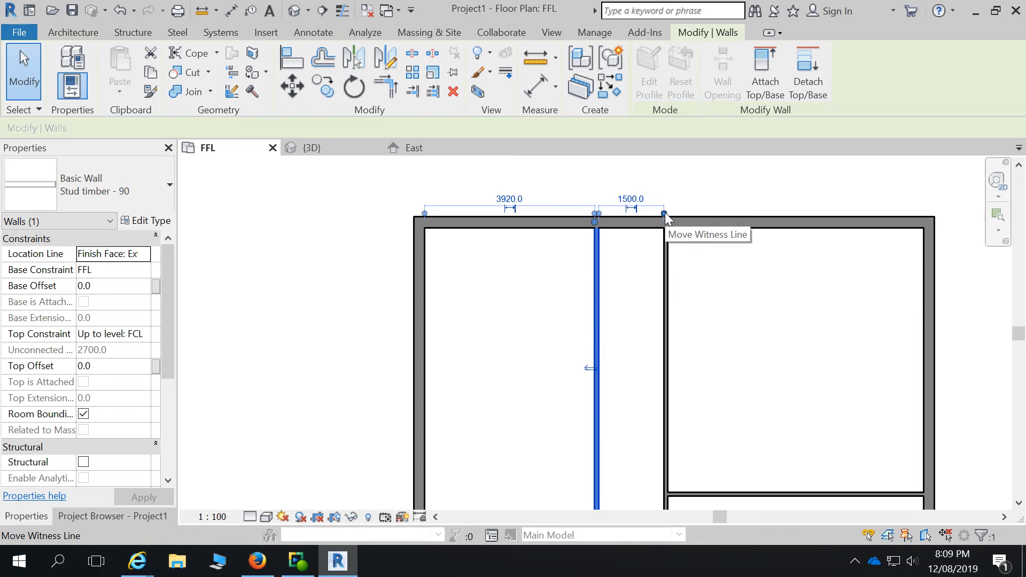
# - Move the hallway temporary dimension's far witness line to the right external wall's inner face, and from there to that wall's centreline
pyautogui.moveTo(665, 213); pyautogui.dragTo(923, 259)
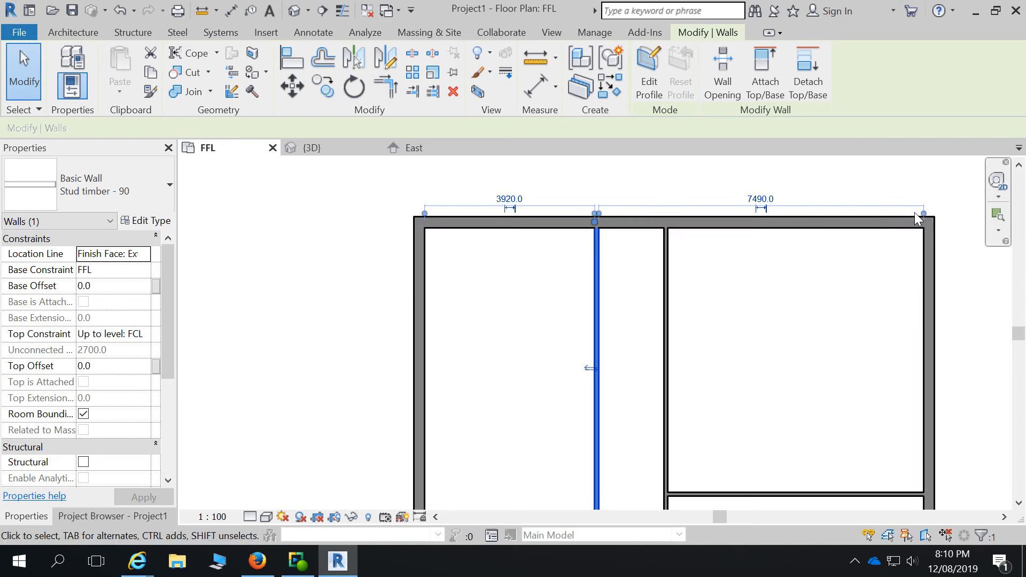
pyautogui.moveTo(923, 215); pyautogui.dragTo(891, 272)
pyautogui.scroll(2, 922, 248)
pyautogui.scroll(-1, 802, 212)
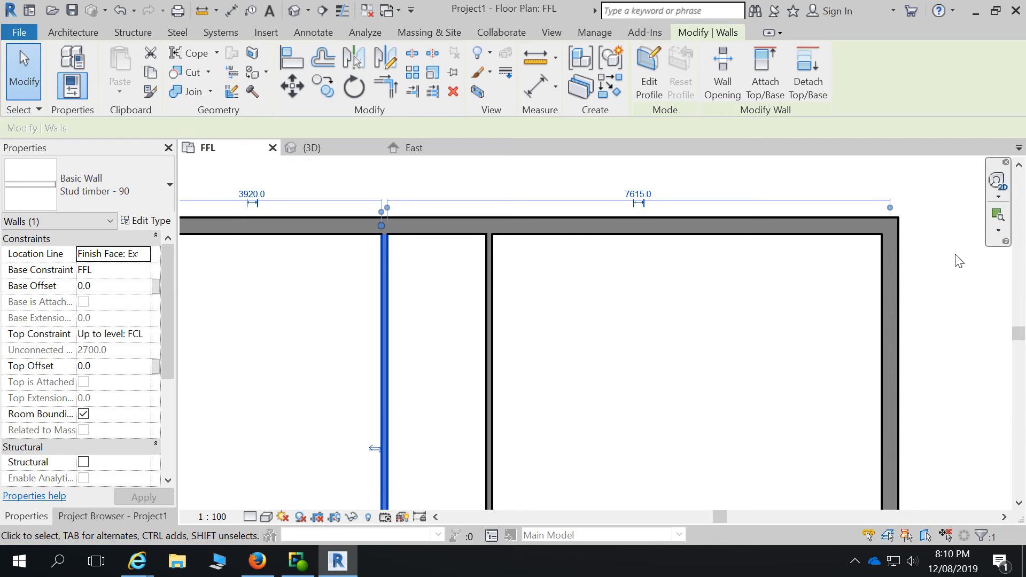
pyautogui.scroll(-2, 959, 261)
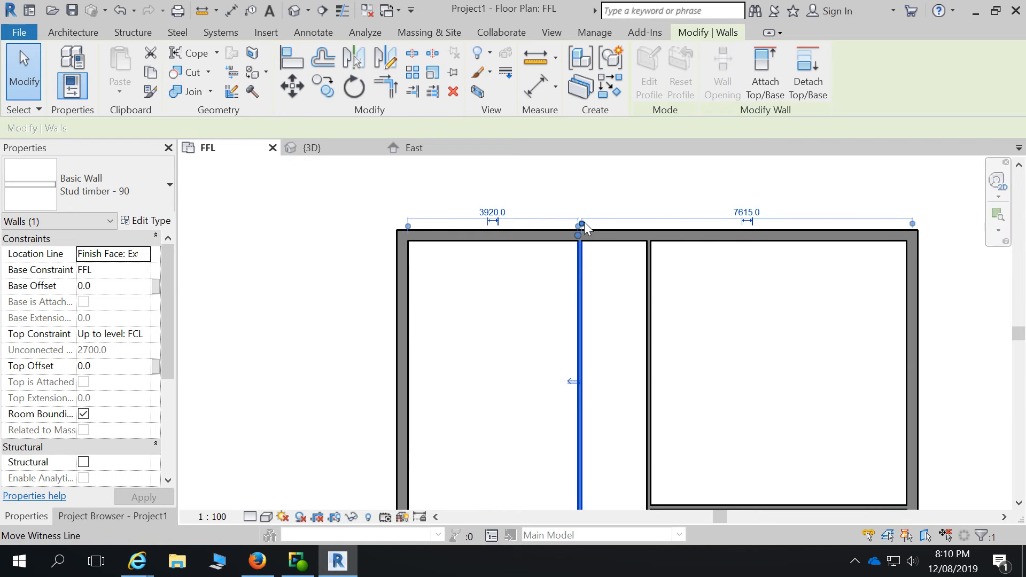
# - Move the same temporary dimension's near witness line to the selected wall's centreline, and deselect the wall
pyautogui.moveTo(581, 224)
pyautogui.mouseDown()
pyautogui.moveTo(588, 269)
pyautogui.moveTo(587, 222)
pyautogui.mouseUp()
pyautogui.scroll(3, 583, 223)
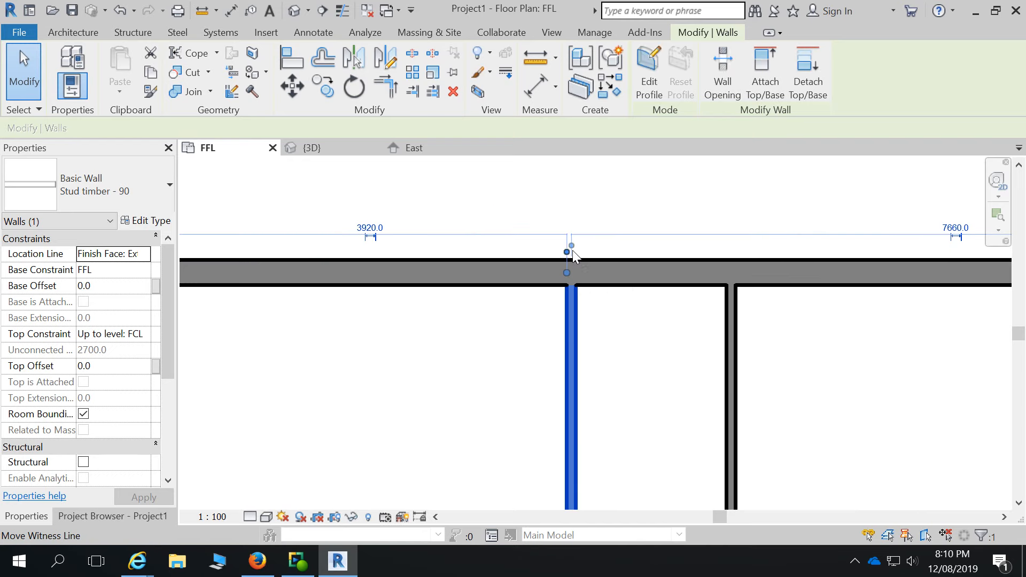
pyautogui.scroll(-3, 572, 250)
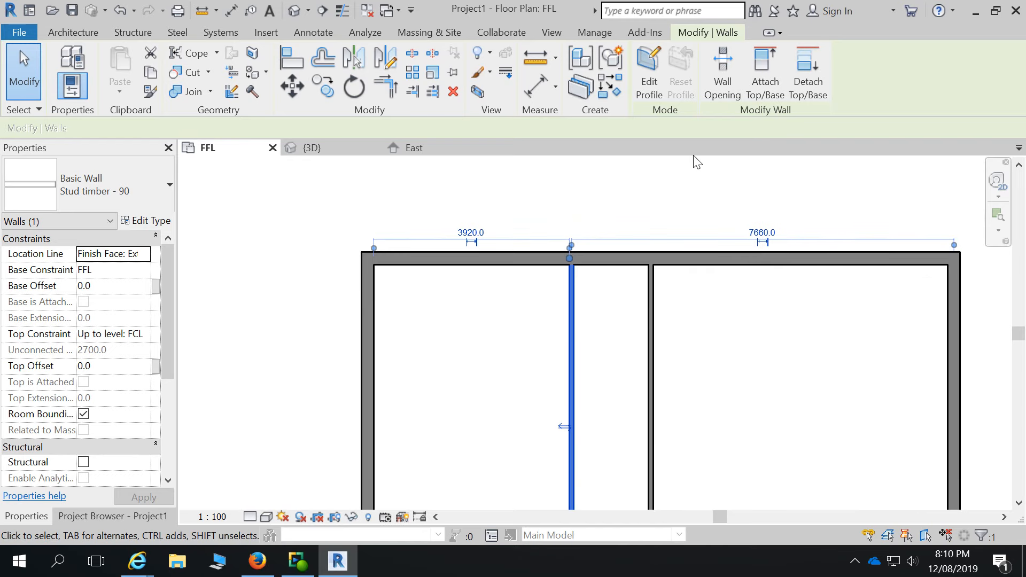
pyautogui.scroll(-2, 649, 211)
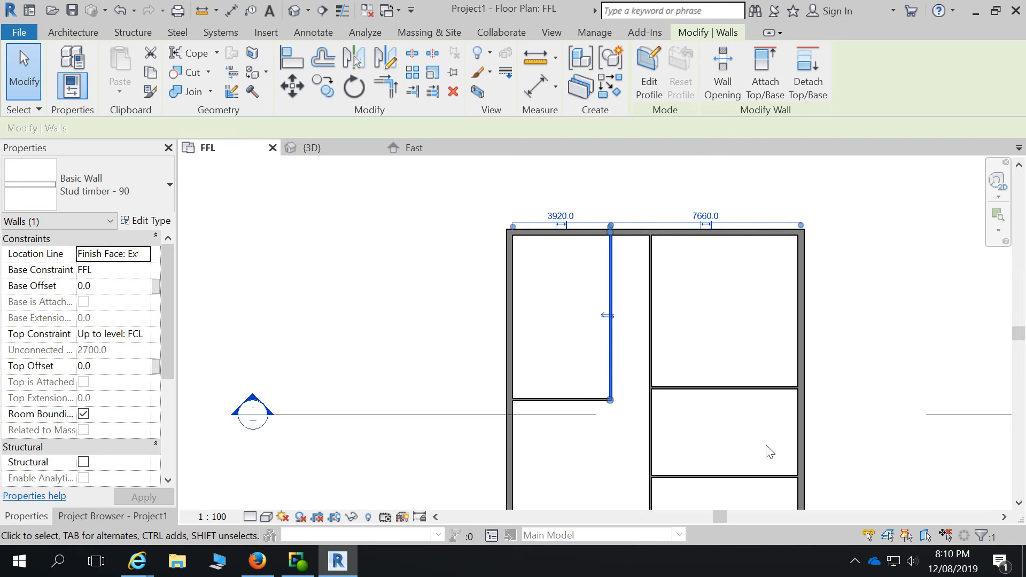
pyautogui.click(730, 318)
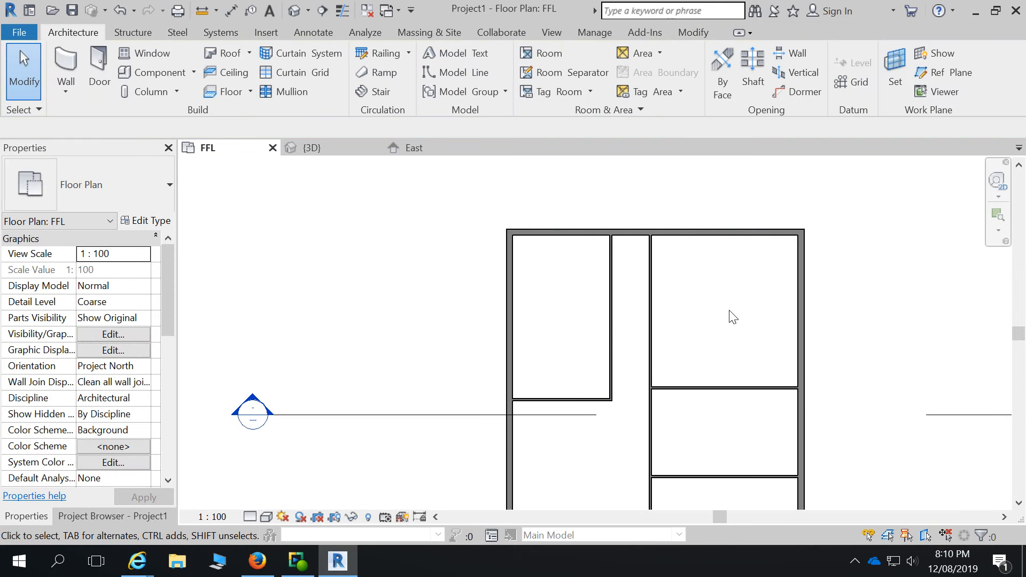
# - Examine the wall layout and the line thickness of the walls at the house's upper-left corner
pyautogui.scroll(-2, 732, 251)
pyautogui.scroll(-2, 729, 248)
pyautogui.scroll(3, 774, 328)
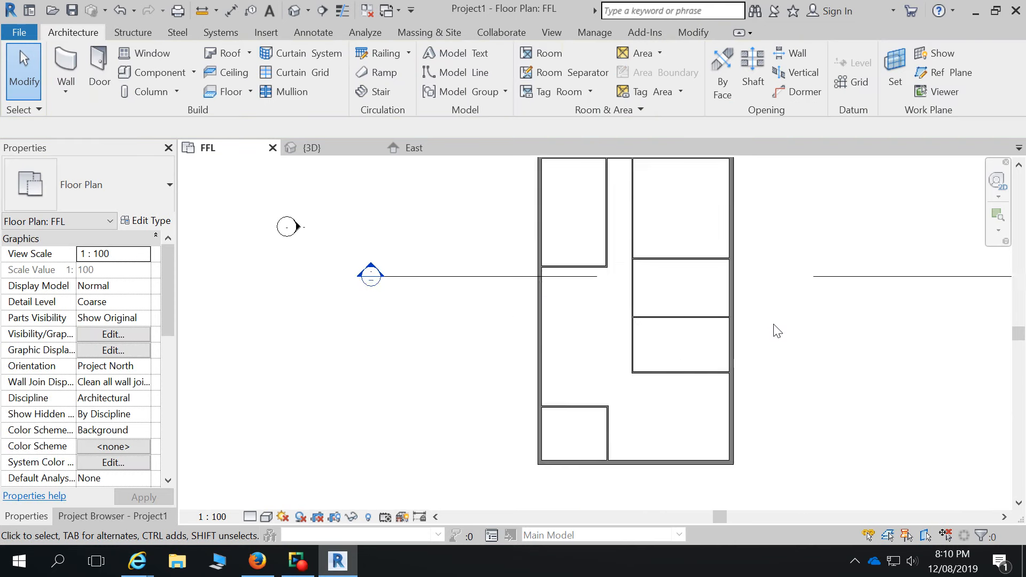
pyautogui.scroll(-2, 661, 261)
pyautogui.scroll(3, 658, 257)
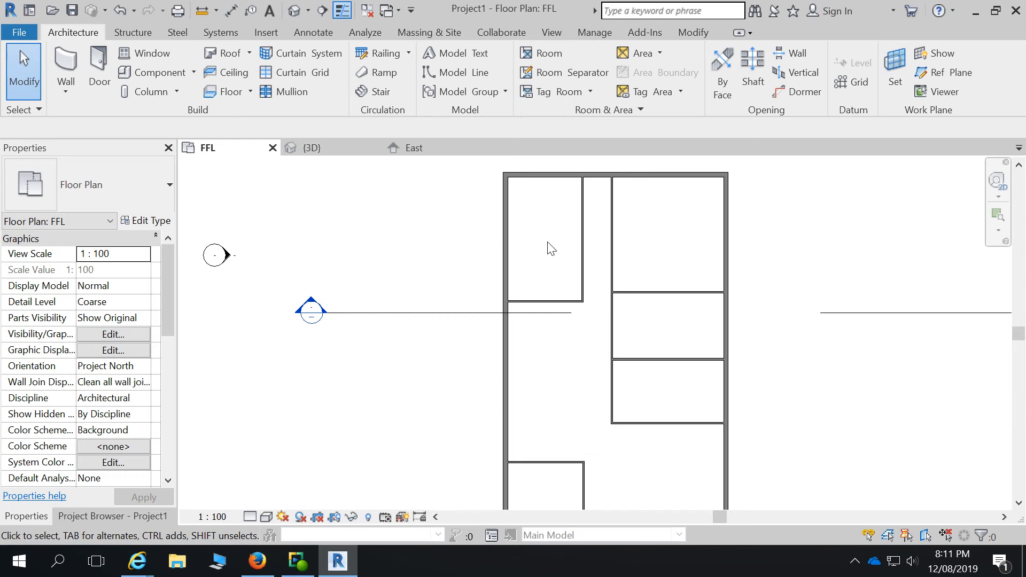
pyautogui.scroll(4, 556, 231)
pyautogui.scroll(-3, 556, 230)
pyautogui.scroll(3, 556, 235)
pyautogui.scroll(-2, 466, 171)
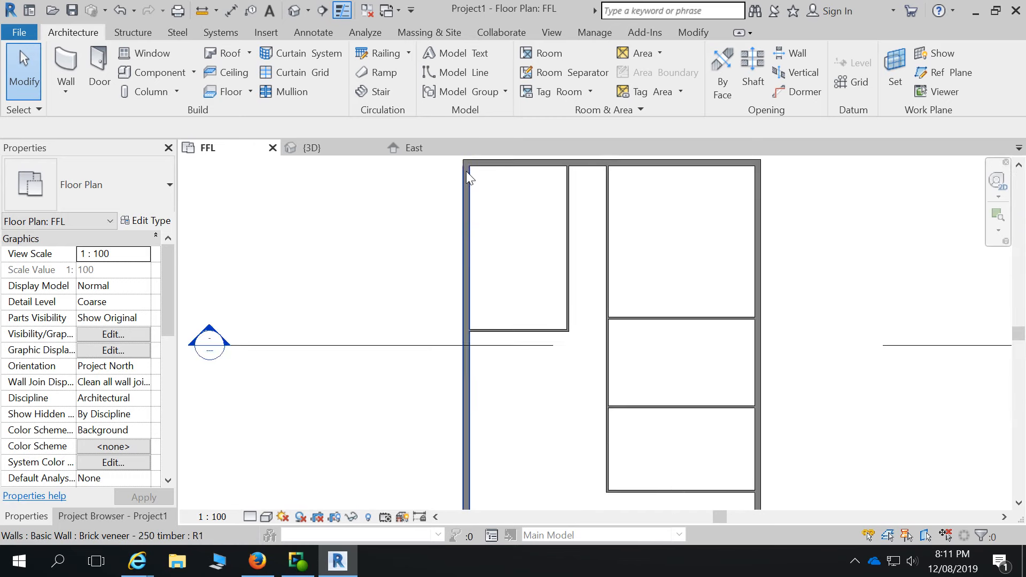
pyautogui.scroll(4, 466, 163)
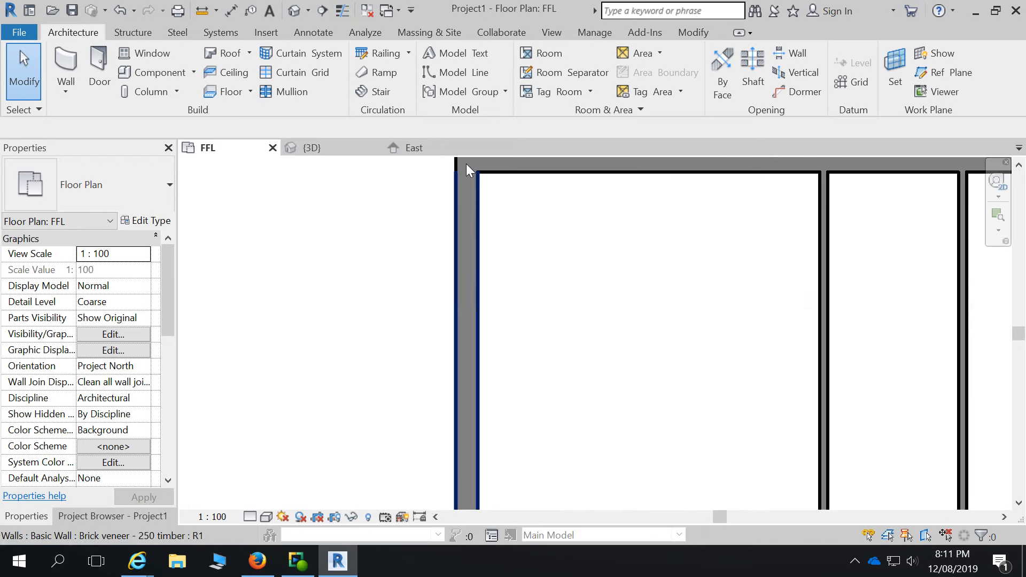
pyautogui.scroll(-3, 511, 218)
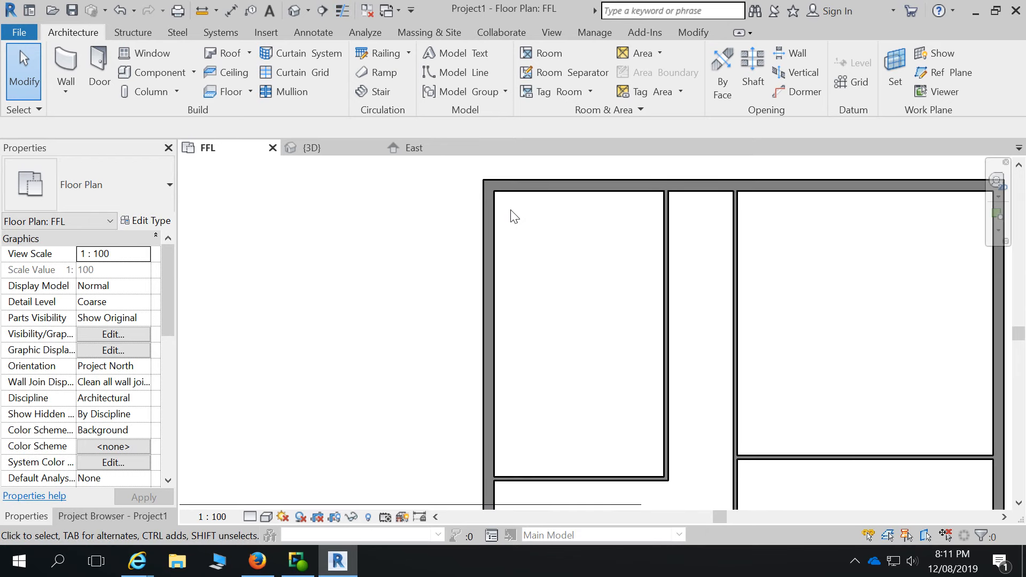
# - Turn on thin lines and set the floor plan's detail level to Medium
pyautogui.press('t')
pyautogui.press('l')
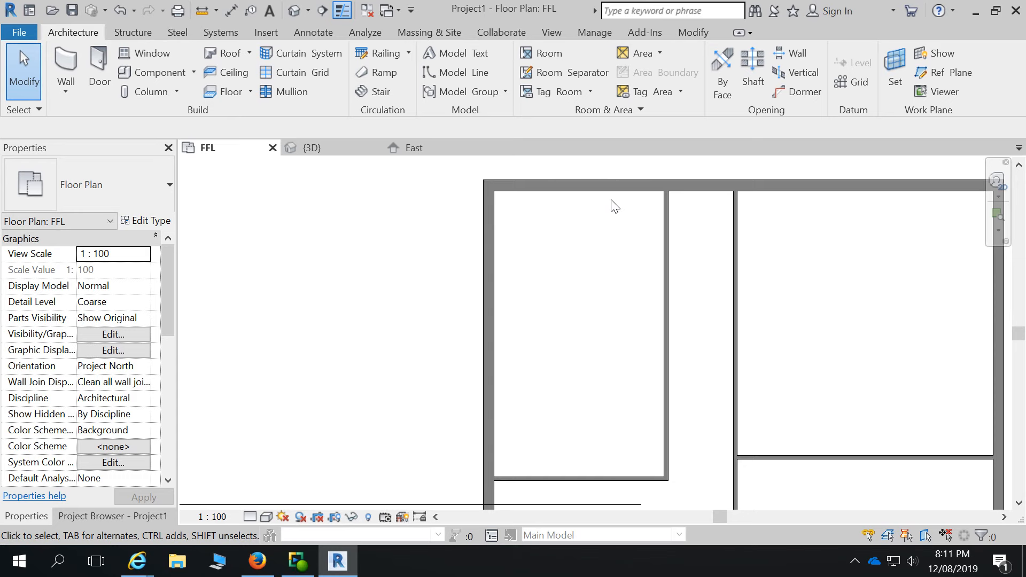
pyautogui.click(248, 516)
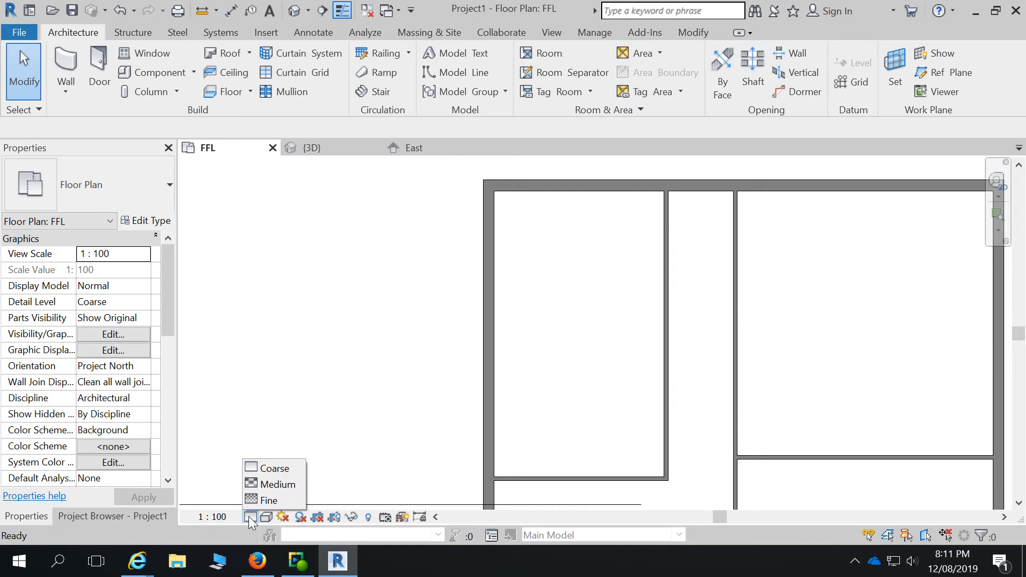
pyautogui.click(274, 484)
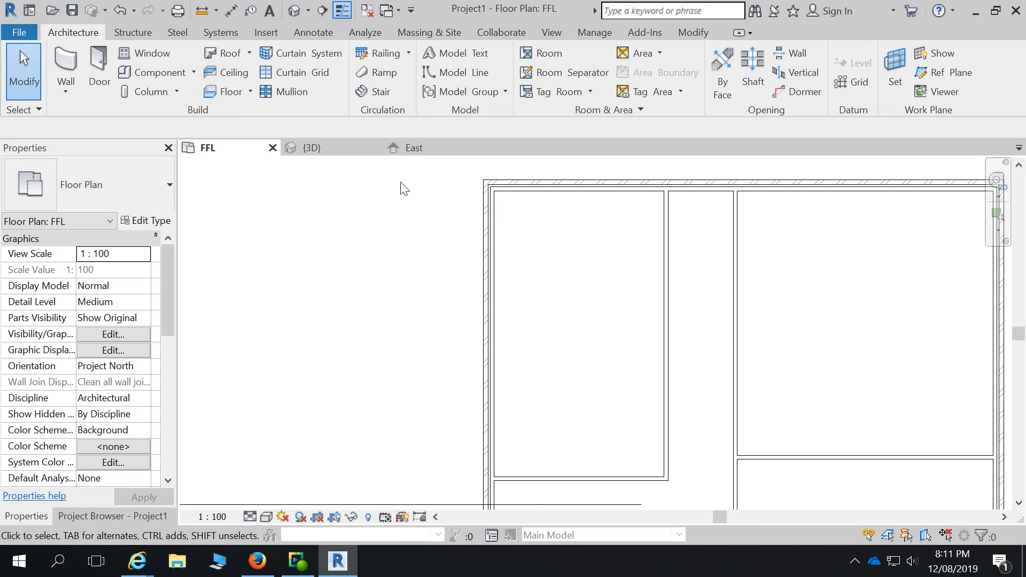
# - Examine the layers of the external brick veneer walls and the internal stud walls across the floor plan
pyautogui.scroll(-3, 401, 188)
pyautogui.scroll(4, 513, 208)
pyautogui.scroll(1, 523, 202)
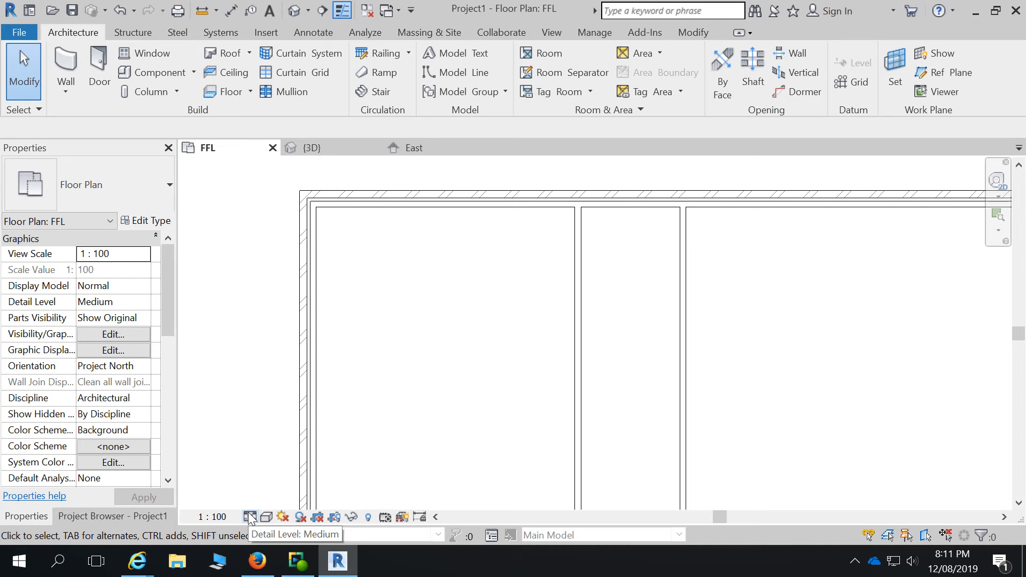
pyautogui.scroll(-5, 454, 266)
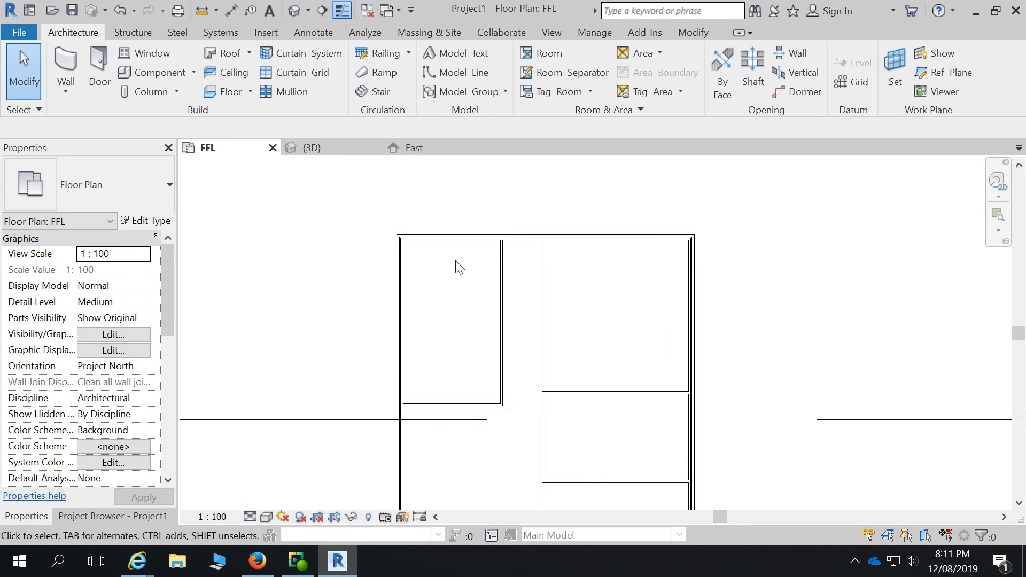
pyautogui.scroll(4, 461, 330)
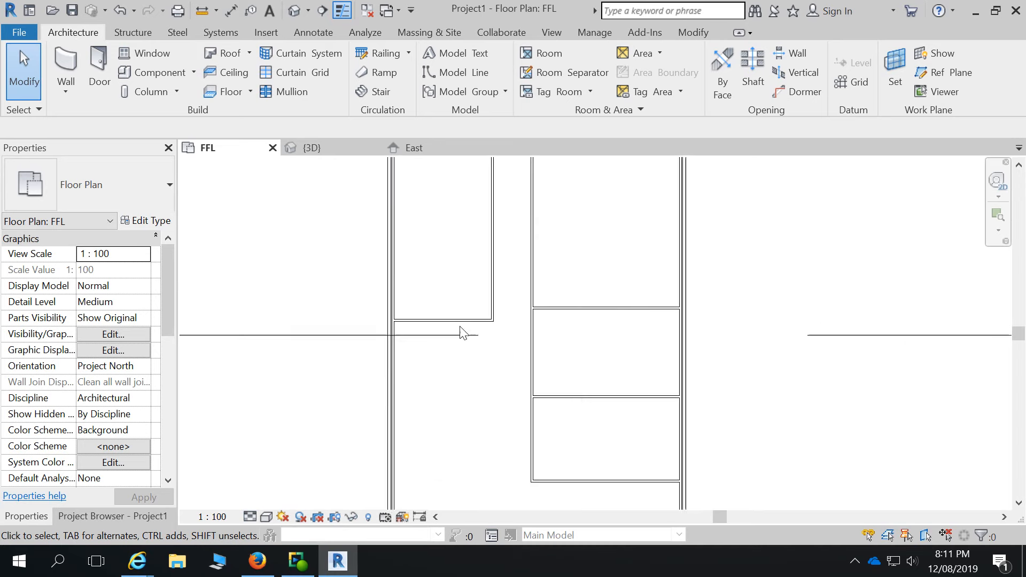
pyautogui.scroll(-3, 461, 330)
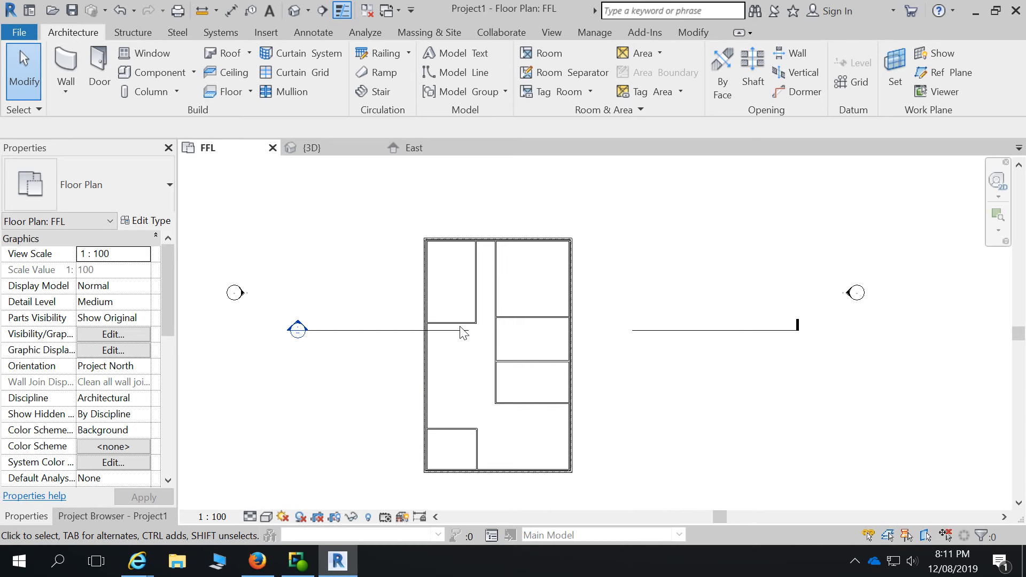
pyautogui.scroll(3, 554, 248)
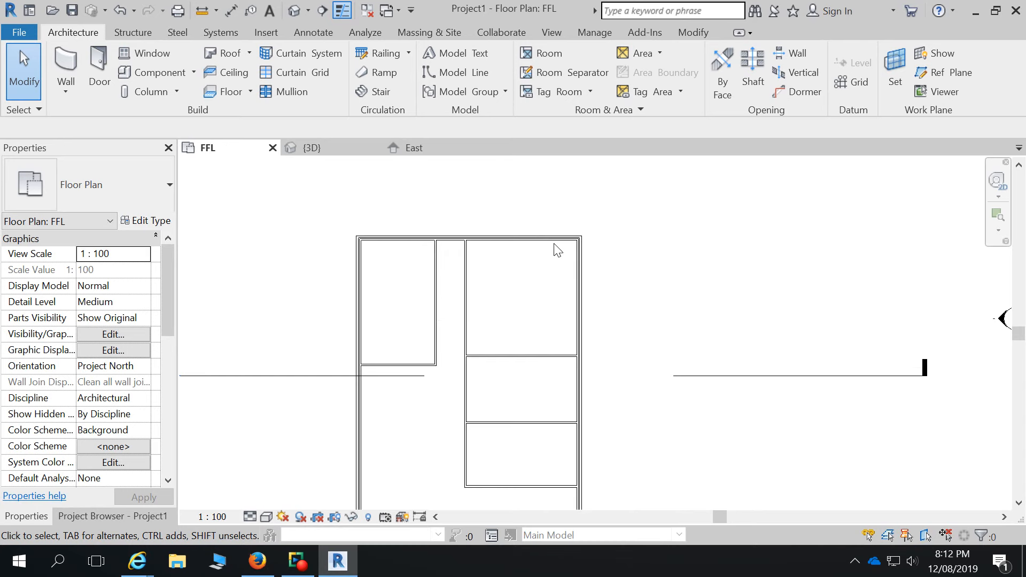
pyautogui.scroll(-4, 556, 248)
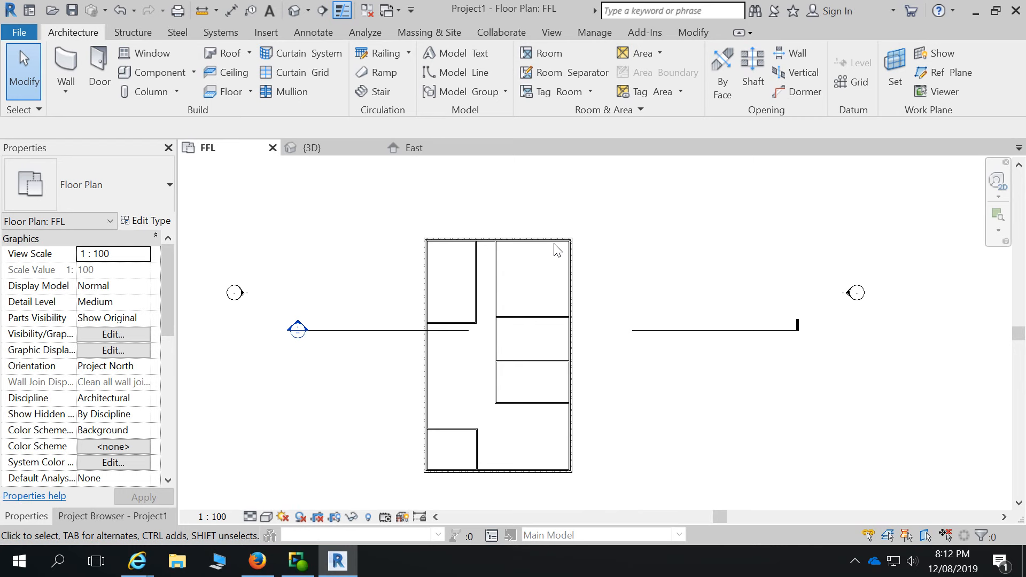
pyautogui.scroll(-2, 556, 249)
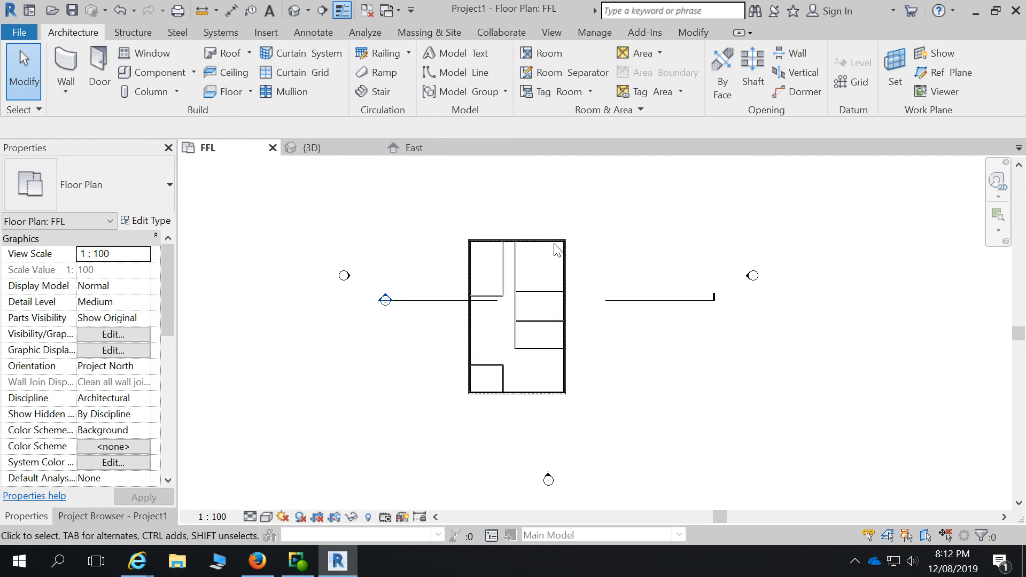
pyautogui.scroll(4, 494, 299)
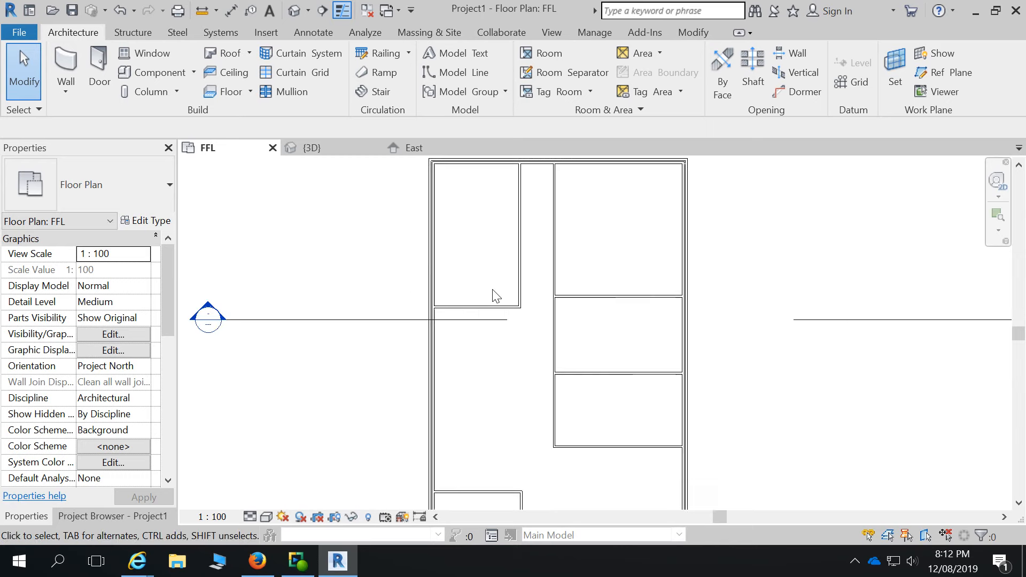
pyautogui.scroll(-4, 495, 295)
pyautogui.scroll(4, 490, 243)
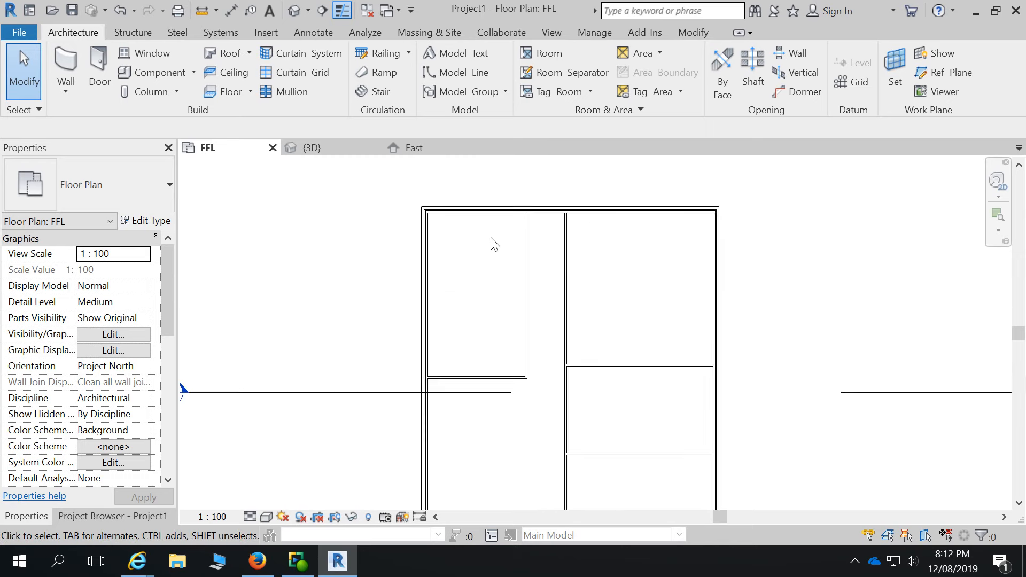
pyautogui.scroll(-2, 495, 245)
pyautogui.scroll(4, 517, 245)
pyautogui.scroll(-3, 497, 246)
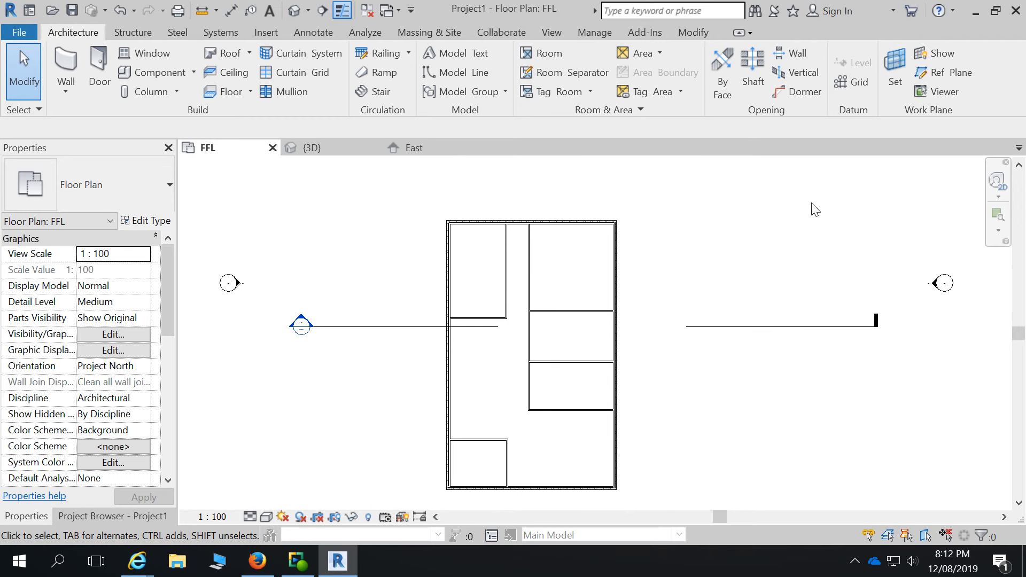
# - Start an aligned dimension string referencing wall faces, with both faces of the house's left-hand brick veneer wall near its upper end
pyautogui.click(315, 33)
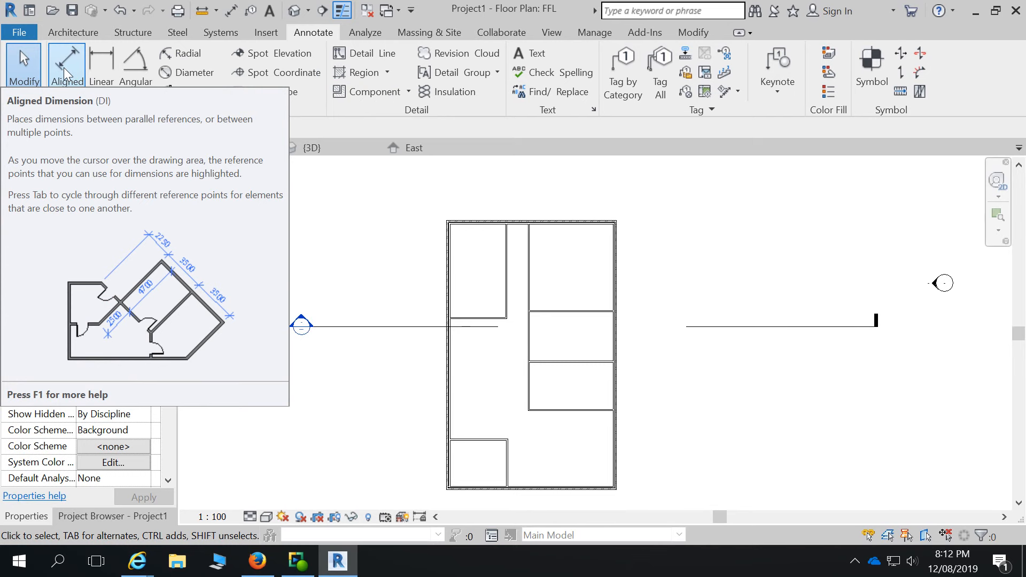
pyautogui.click(63, 67)
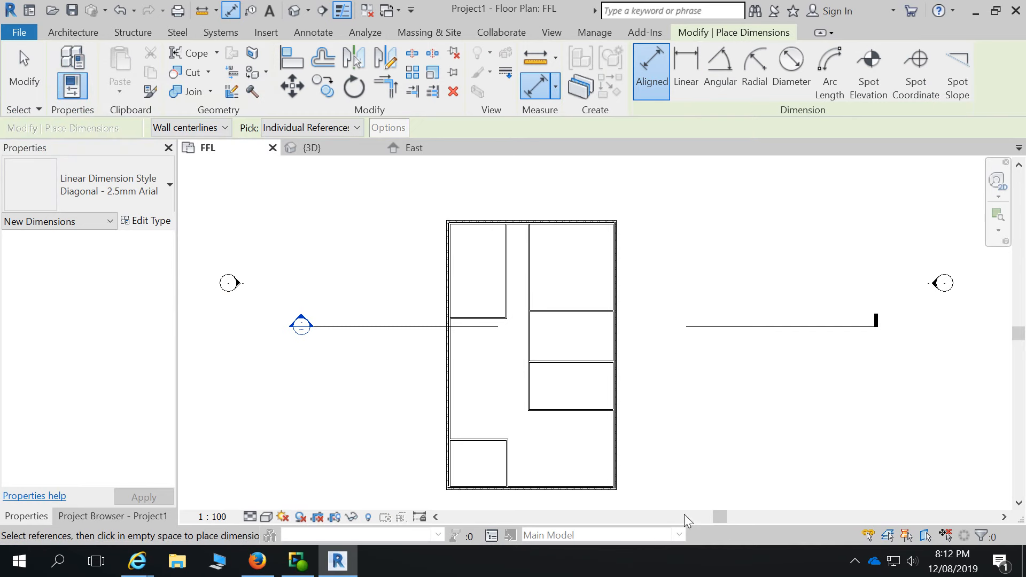
pyautogui.scroll(3, 501, 217)
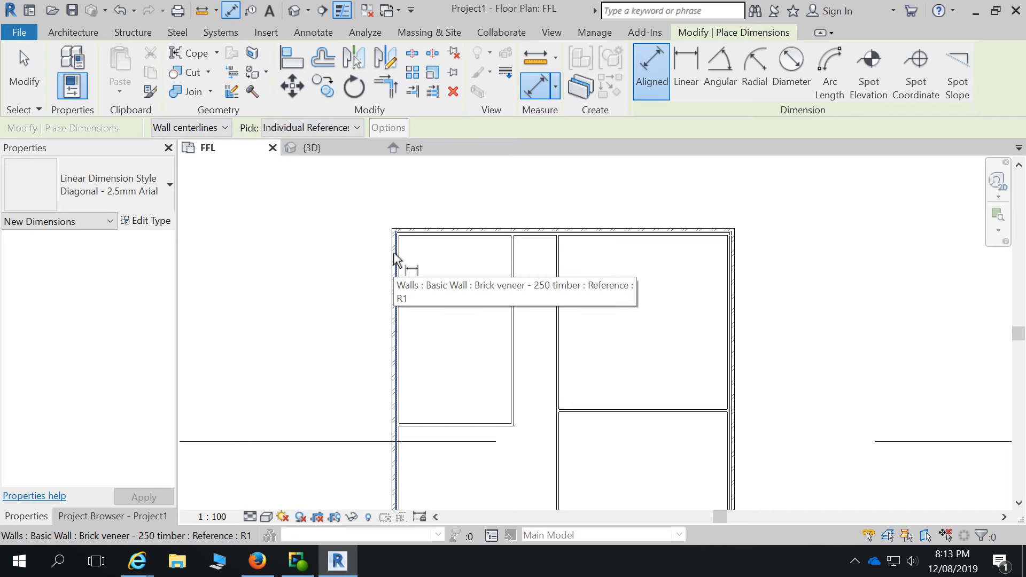
pyautogui.click(223, 127)
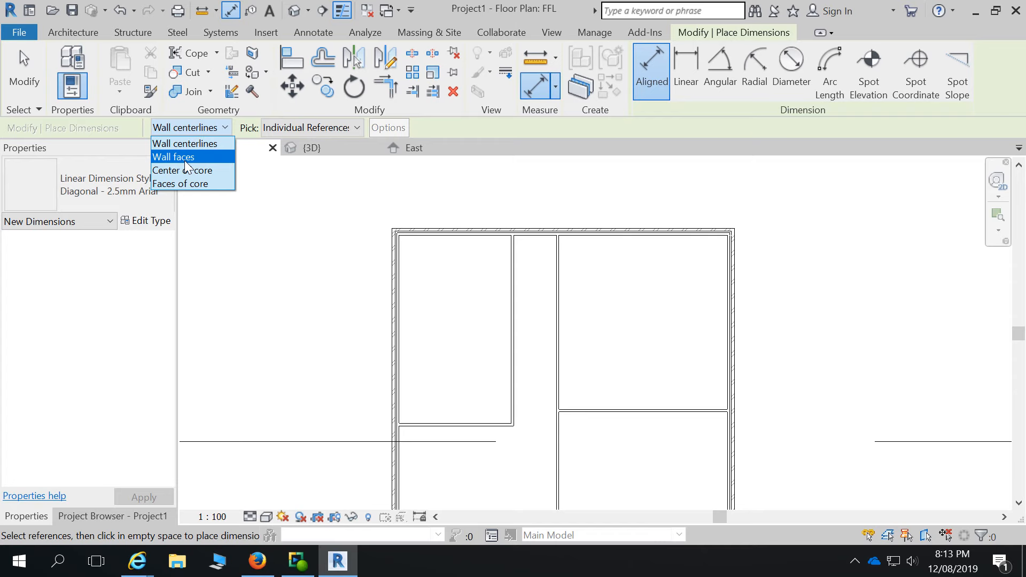
pyautogui.click(184, 160)
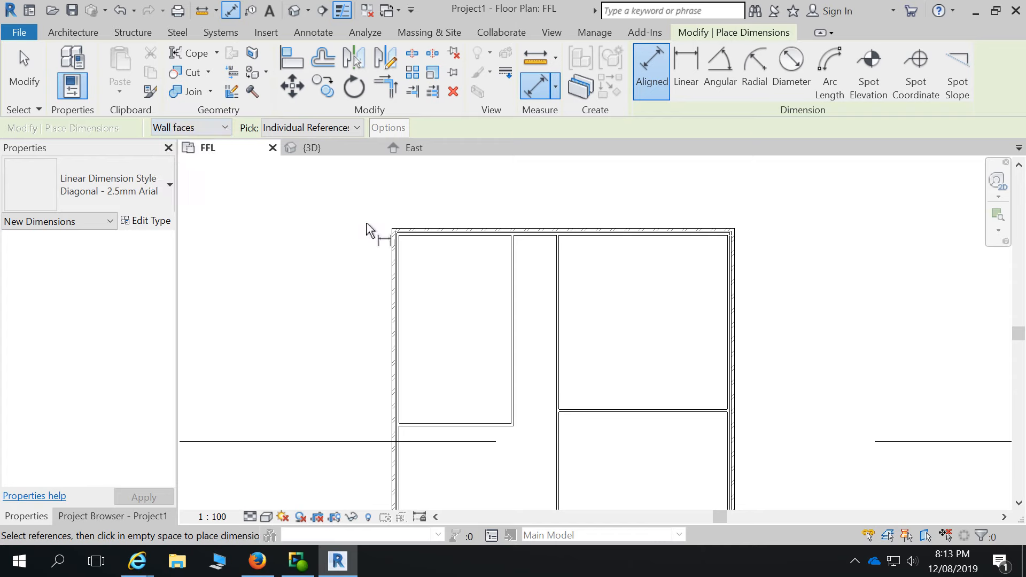
pyautogui.click(397, 266)
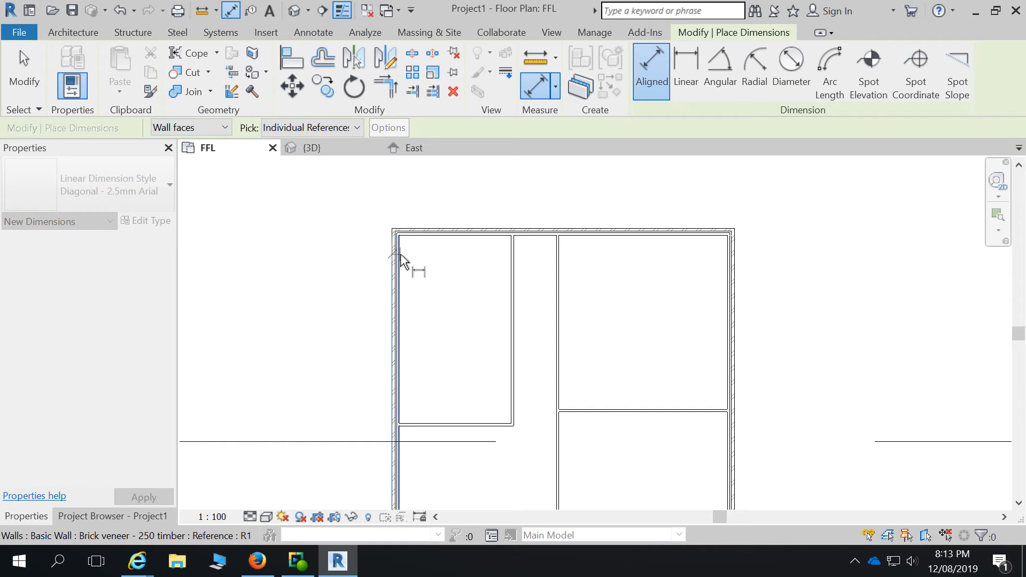
pyautogui.scroll(4, 400, 258)
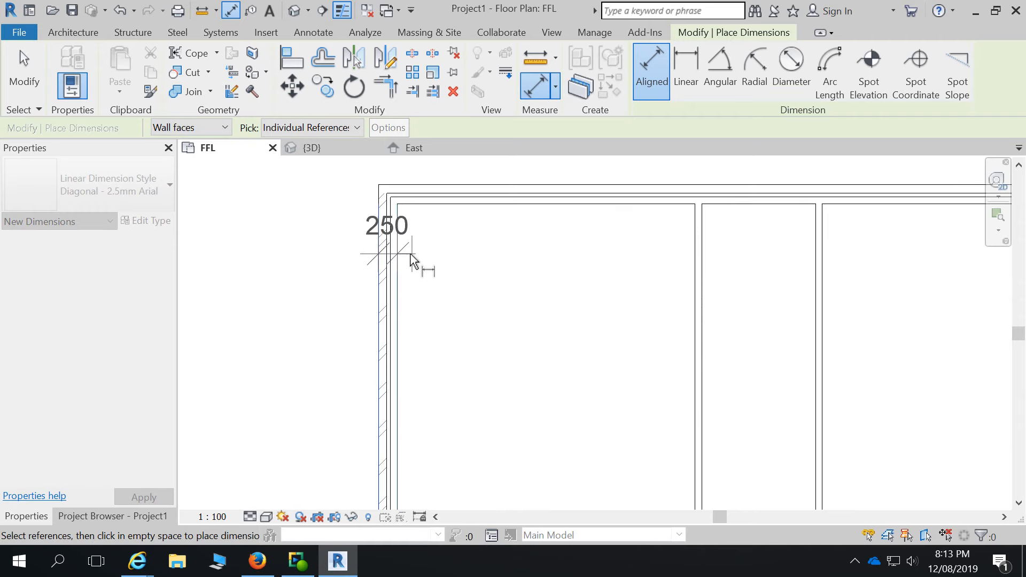
pyautogui.click(386, 275)
pyautogui.scroll(-4, 389, 300)
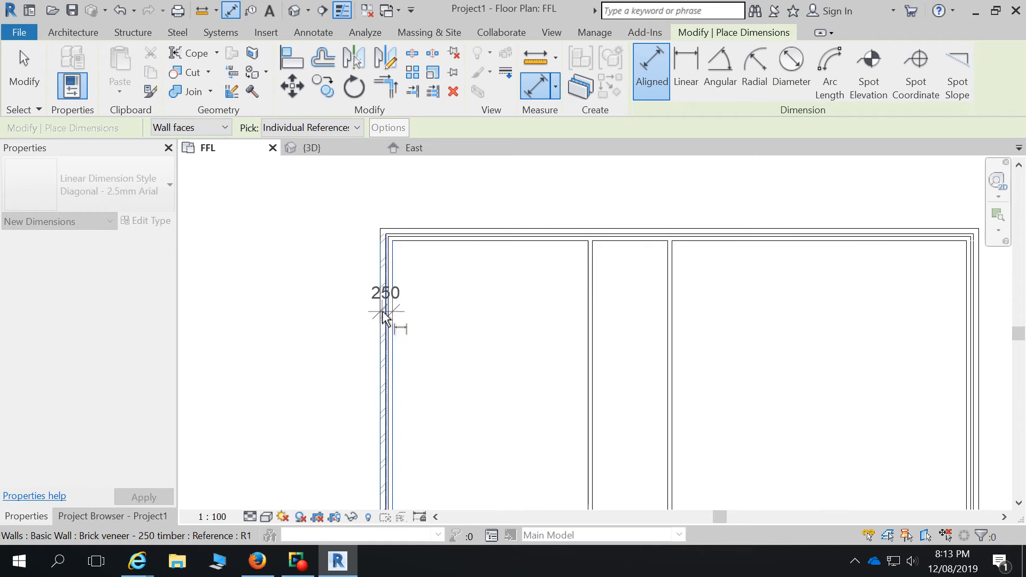
# - Add both faces of each of the two vertical stud walls bordering the upper corridor to the dimension string
pyautogui.scroll(4, 590, 319)
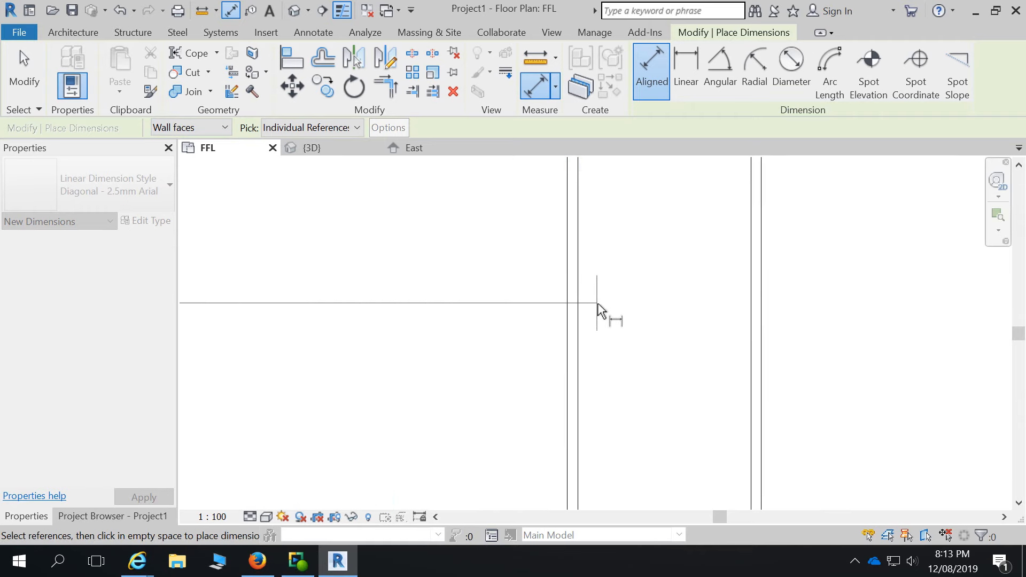
pyautogui.click(571, 286)
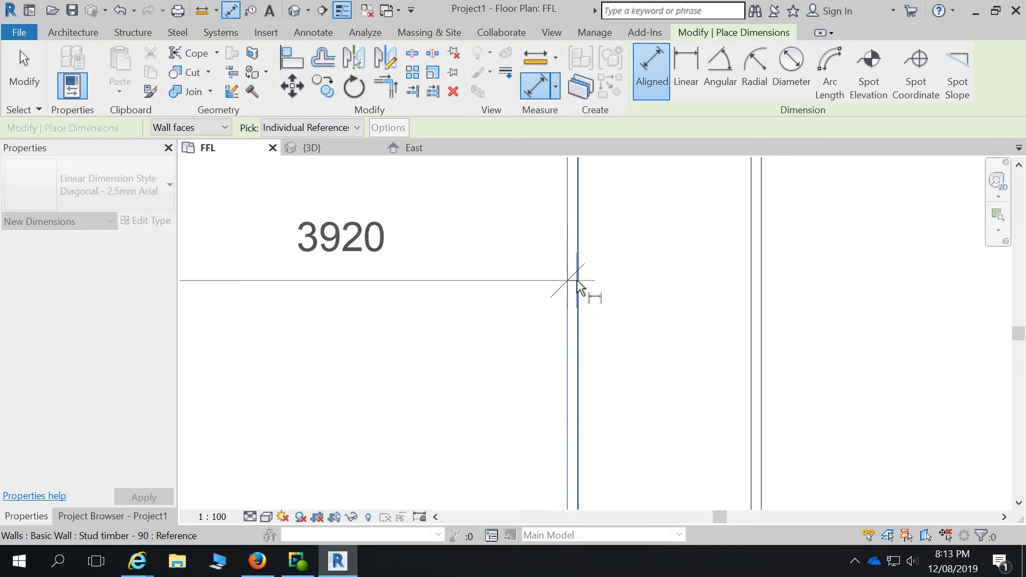
pyautogui.click(578, 287)
pyautogui.click(753, 286)
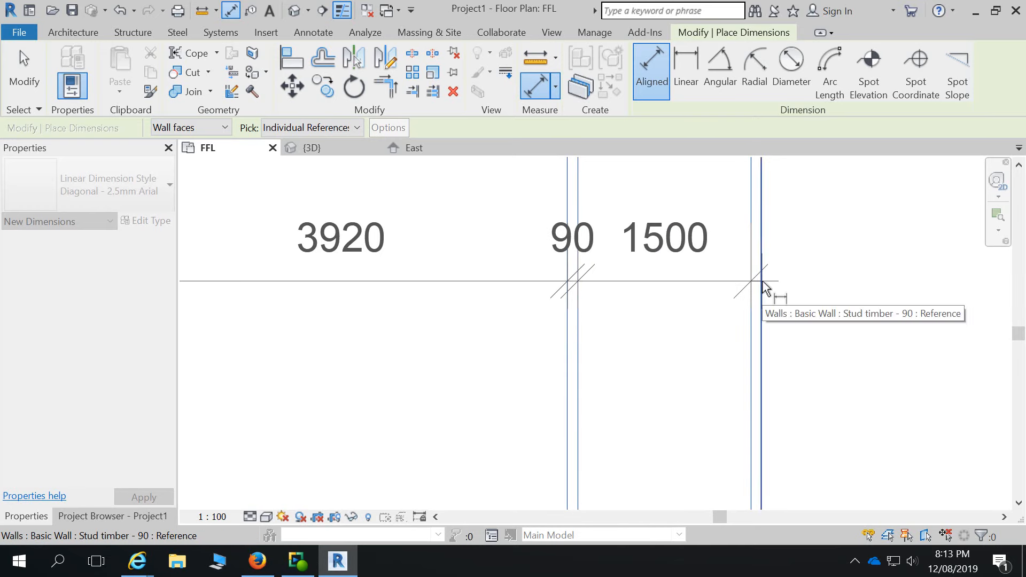
pyautogui.click(761, 287)
pyautogui.scroll(-3, 573, 288)
# - Add the inner and outer faces of the right-hand brick veneer wall and place the dimension string above the house
pyautogui.scroll(3, 893, 264)
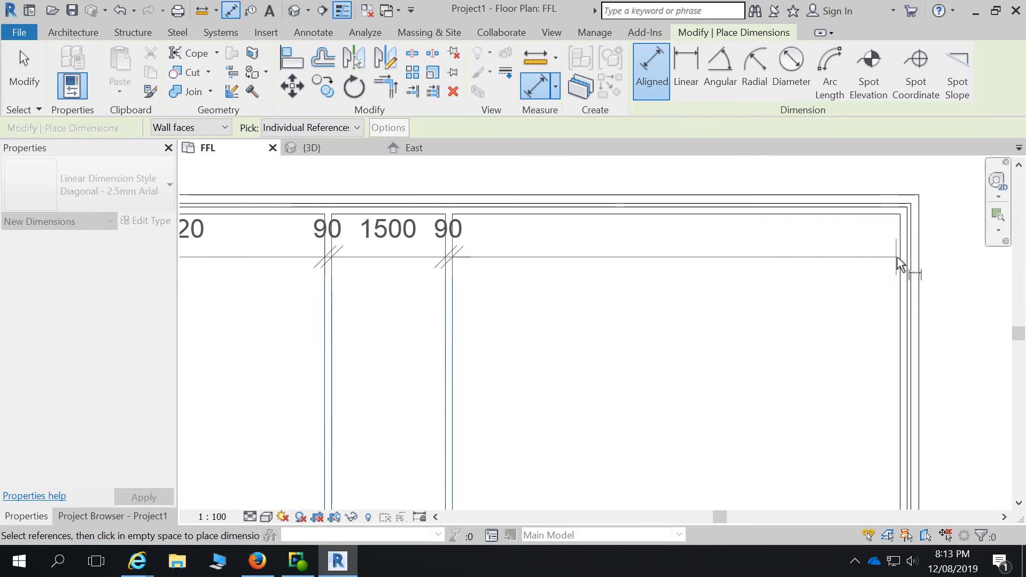
pyautogui.click(902, 264)
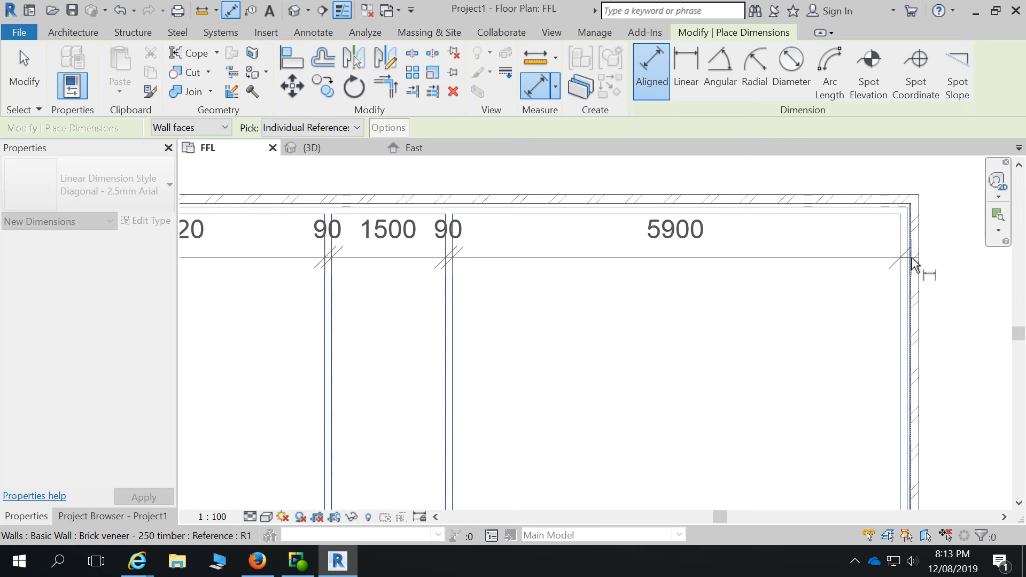
pyautogui.click(920, 265)
pyautogui.scroll(-4, 908, 283)
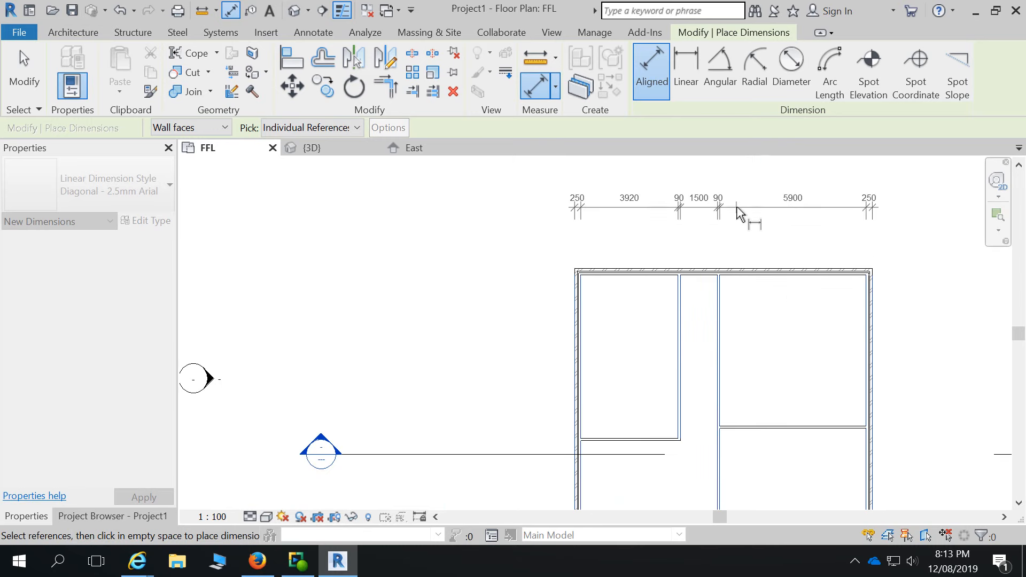
pyautogui.click(739, 203)
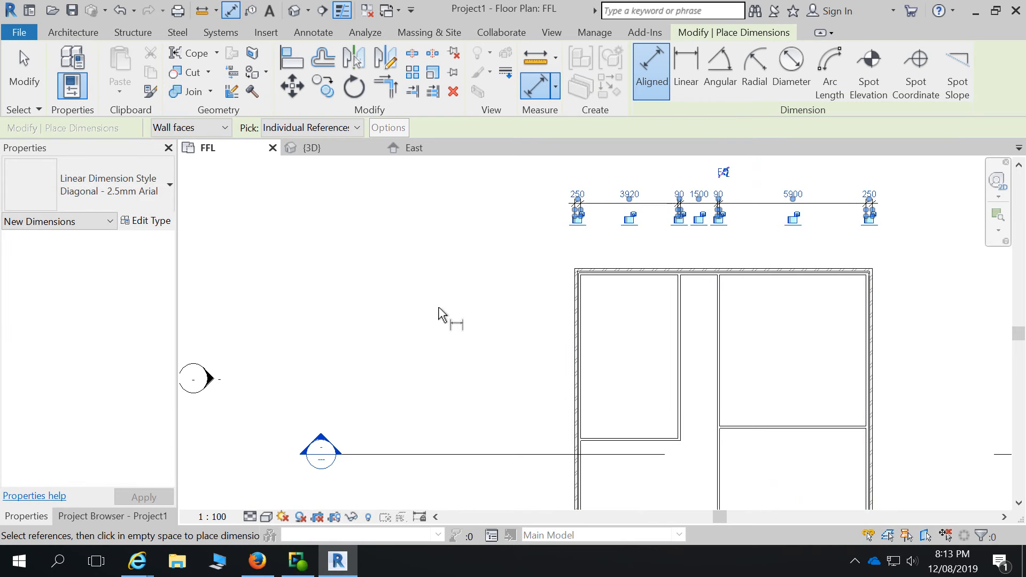
pyautogui.scroll(-1, 438, 315)
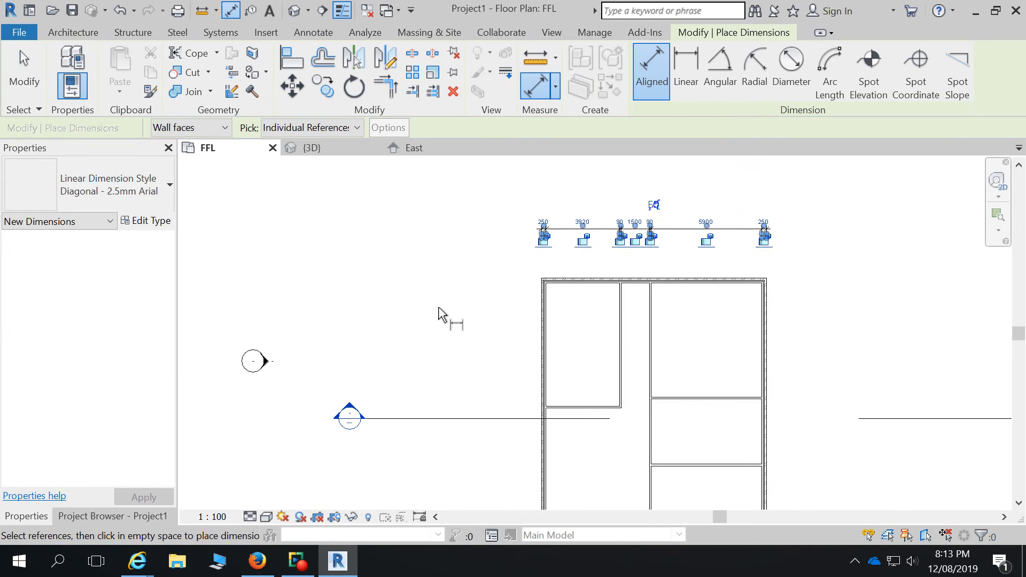
pyautogui.press('Escape')
pyautogui.press('Escape')
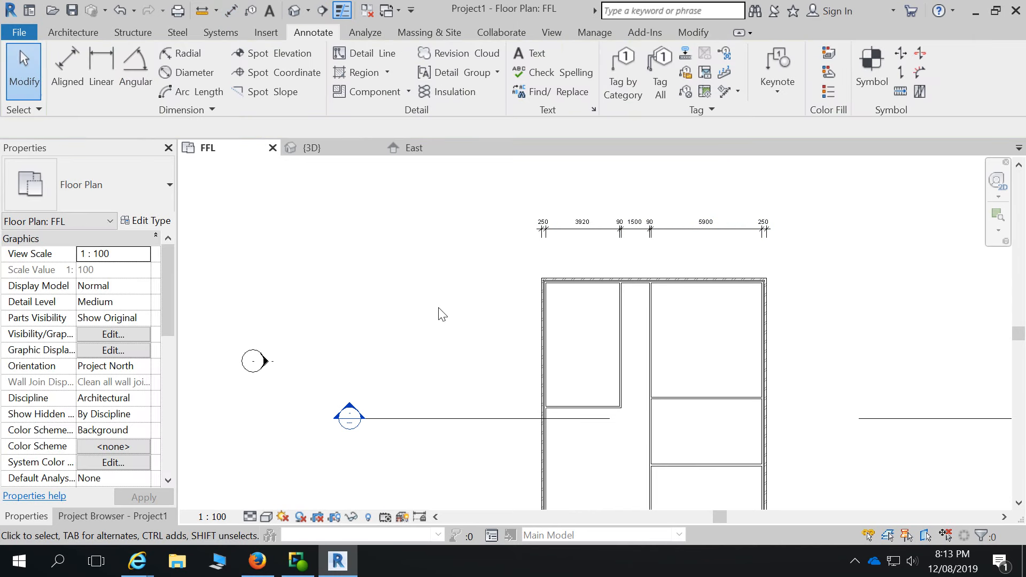
# - Move the corridor's left-hand stud wall by setting the corridor's clear width in the dimension string to 1000 mm
pyautogui.scroll(2, 745, 239)
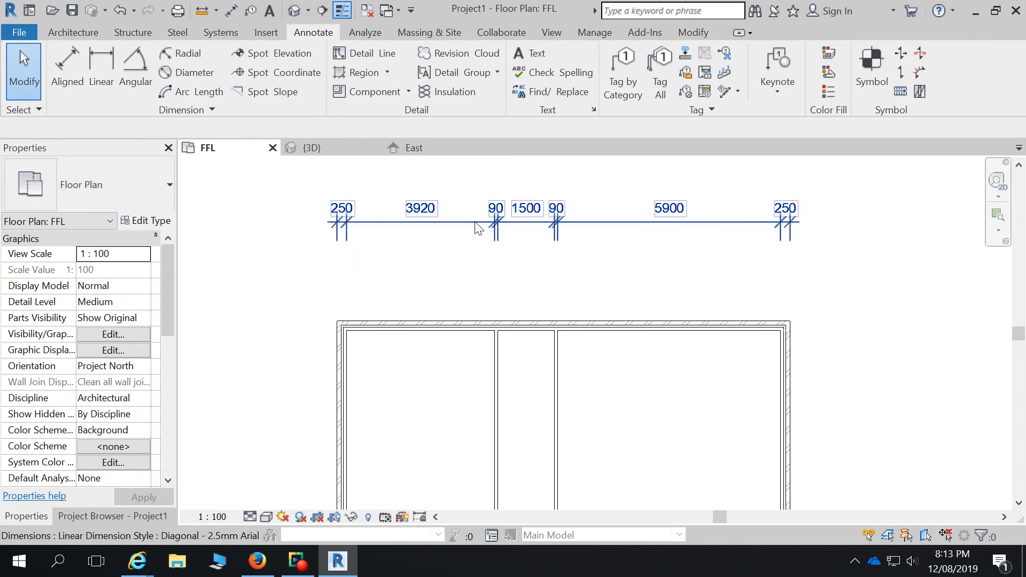
pyautogui.scroll(-2, 716, 211)
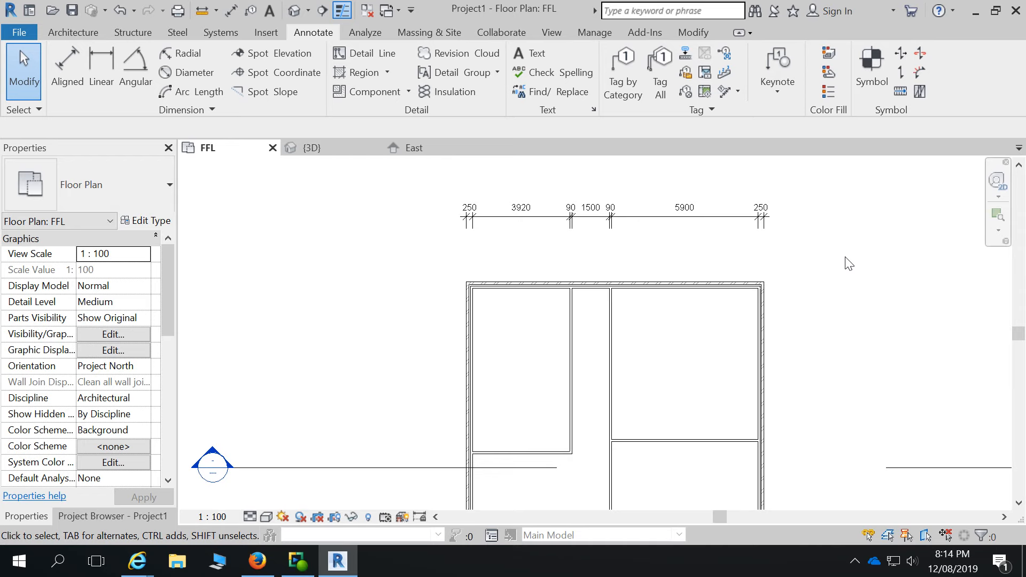
pyautogui.click(569, 307)
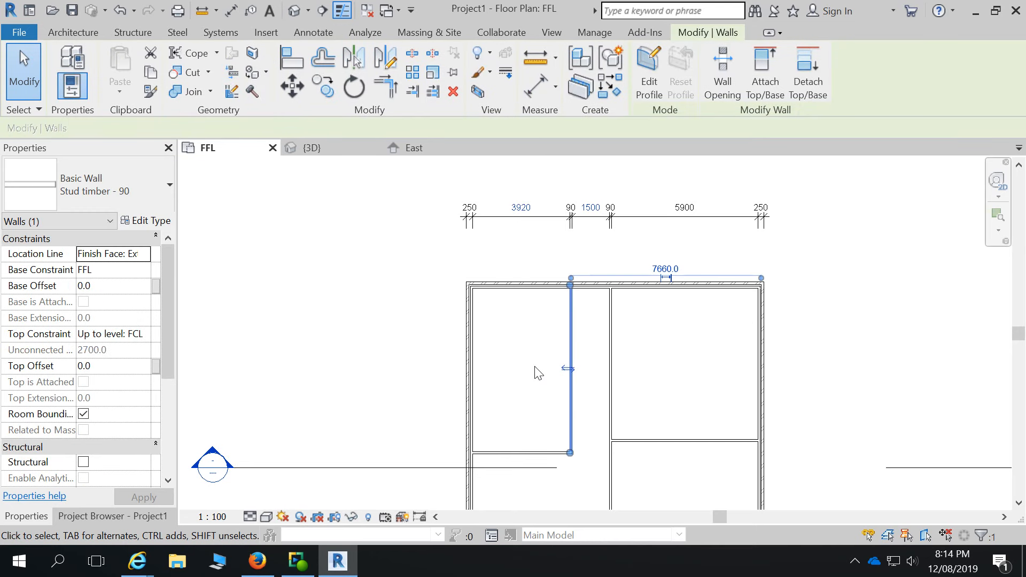
pyautogui.scroll(2, 712, 332)
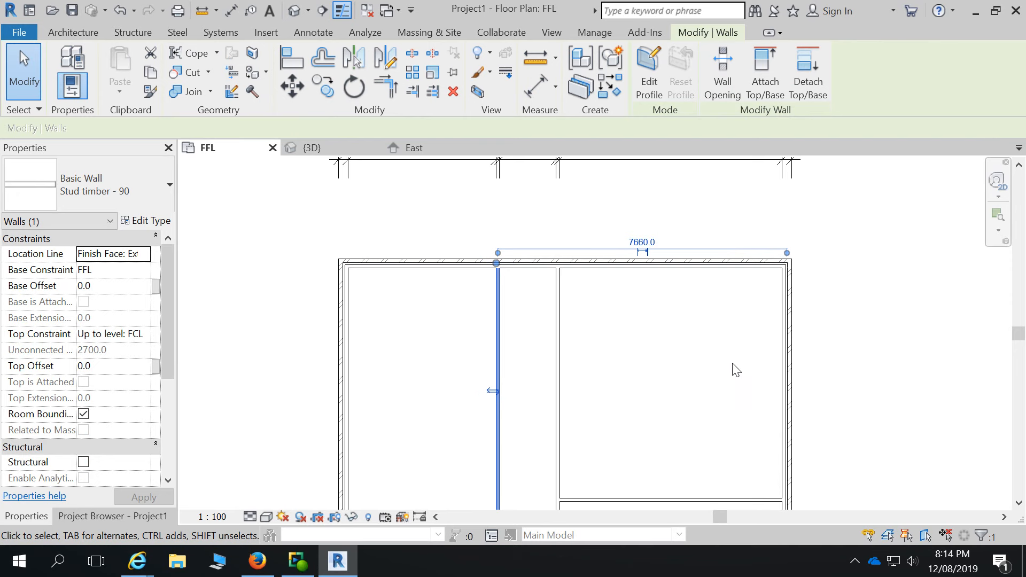
pyautogui.scroll(-2, 733, 369)
pyautogui.scroll(2, 604, 222)
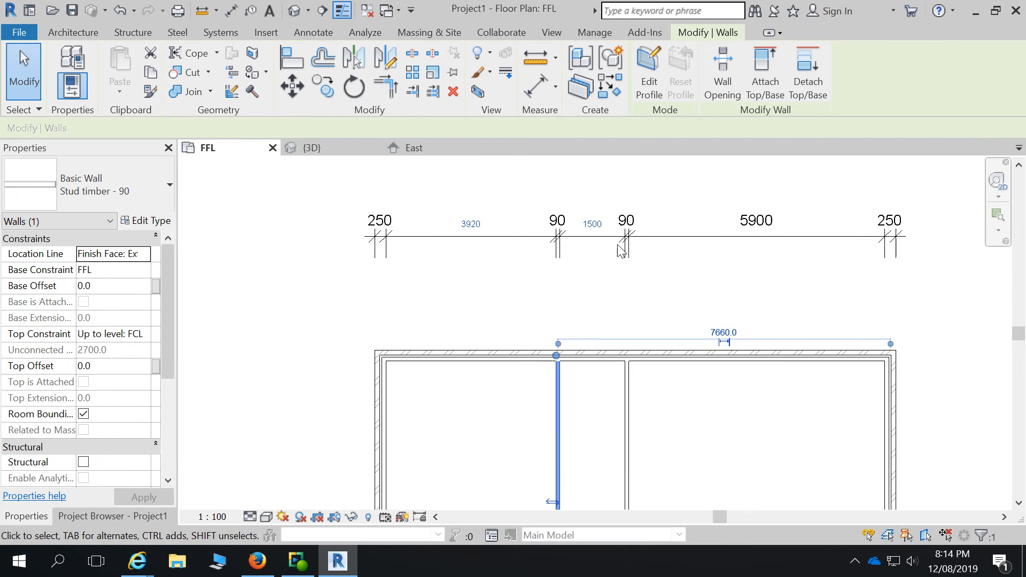
pyautogui.click(593, 224)
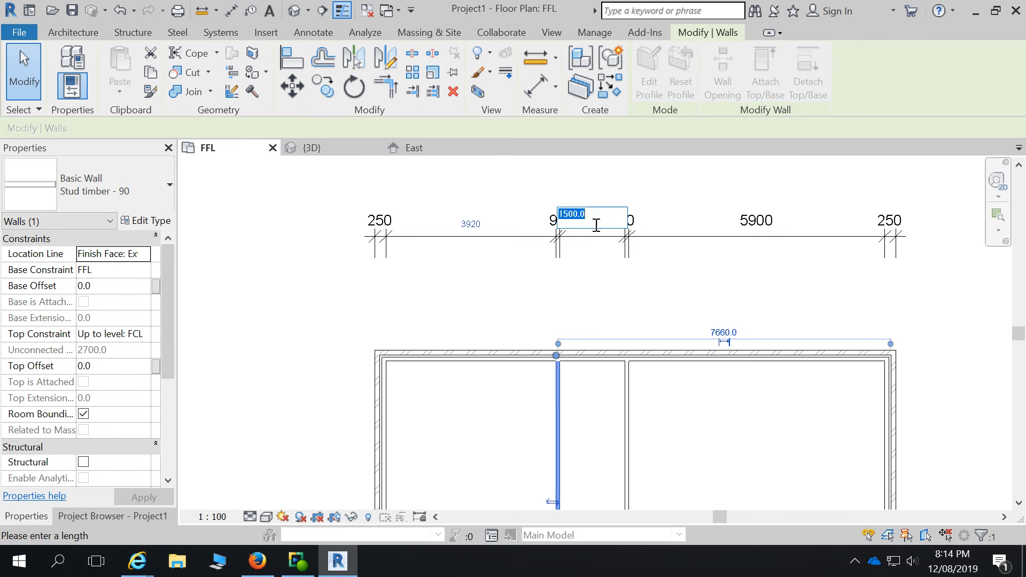
pyautogui.write('1')
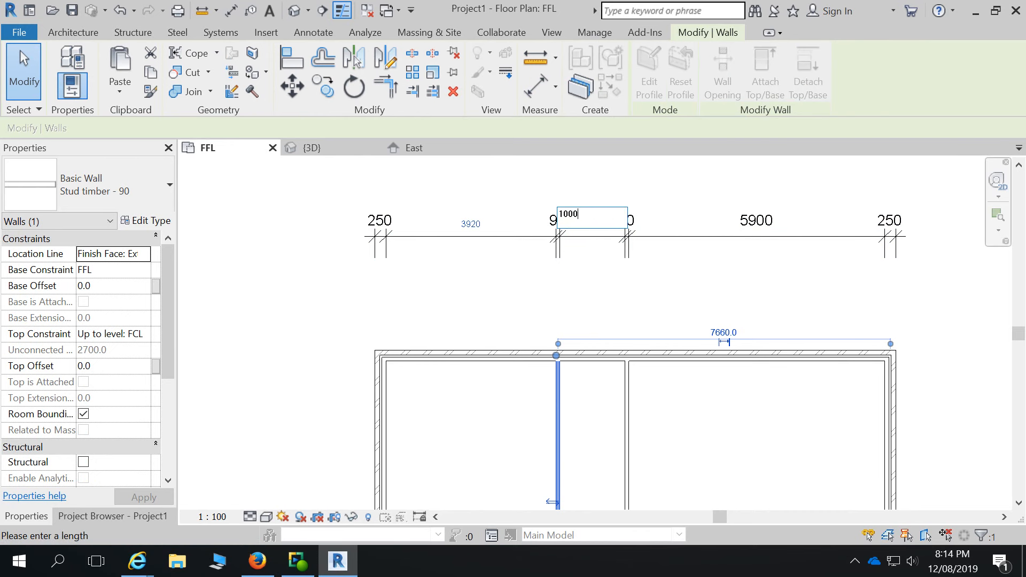
pyautogui.write('000')
pyautogui.press('Return')
pyautogui.scroll(-4, 597, 272)
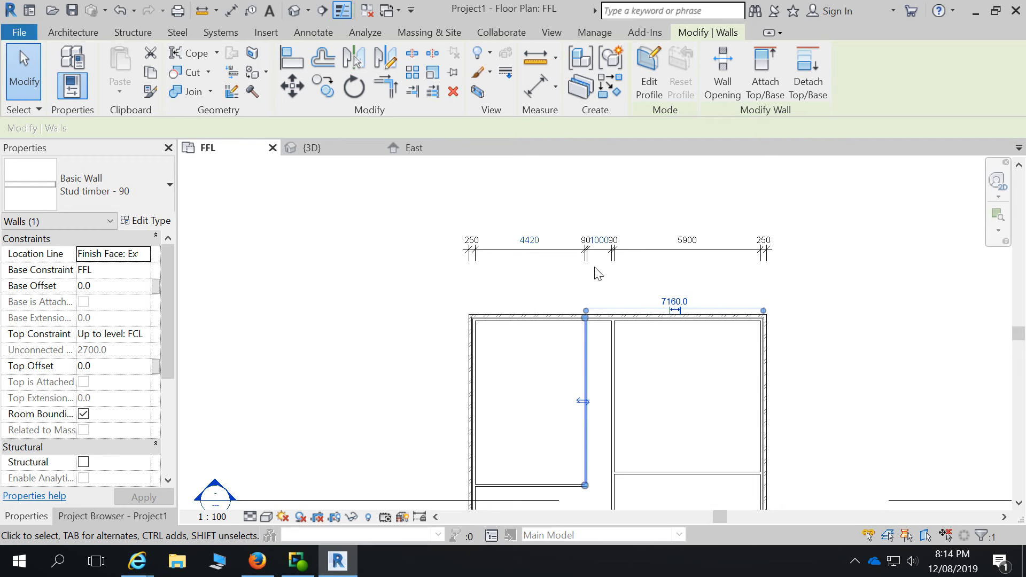
pyautogui.scroll(-2, 567, 283)
pyautogui.click(668, 287)
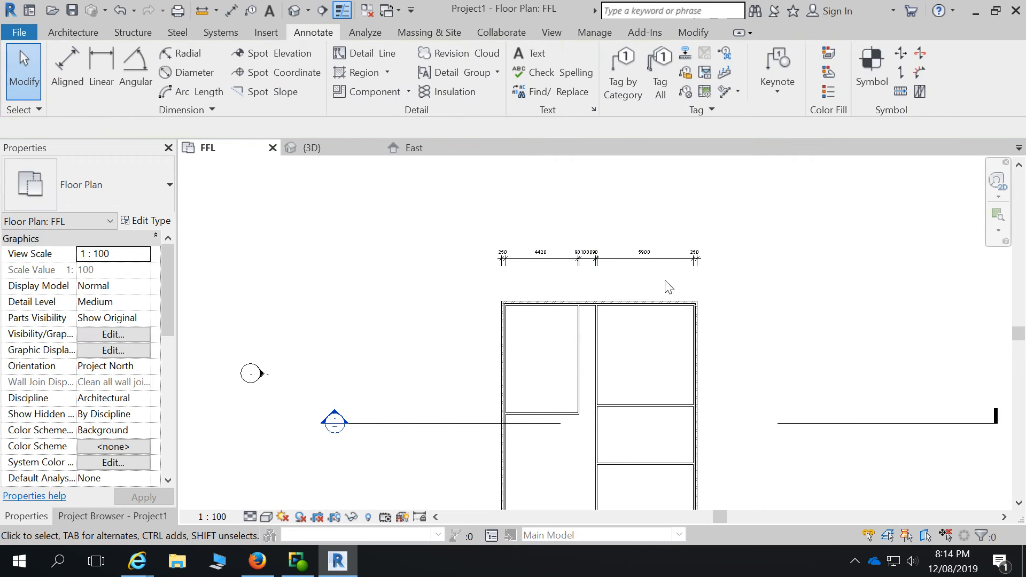
# - Dimension the full length of the right-hand exterior wall with an aligned dimension picking Entire Walls, placed outside the house beside that wall
pyautogui.scroll(-2, 524, 230)
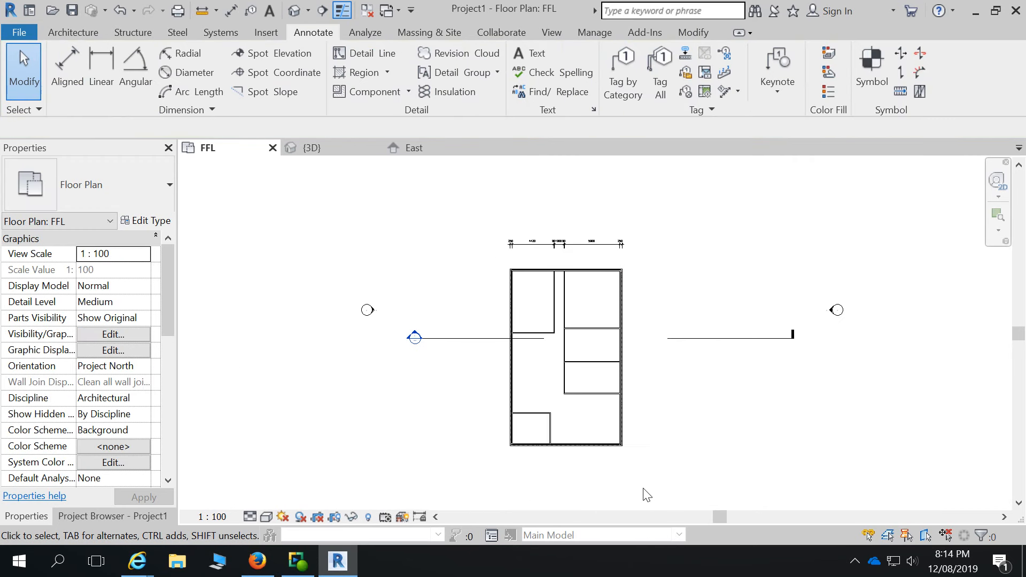
pyautogui.scroll(2, 643, 489)
pyautogui.scroll(-2, 621, 457)
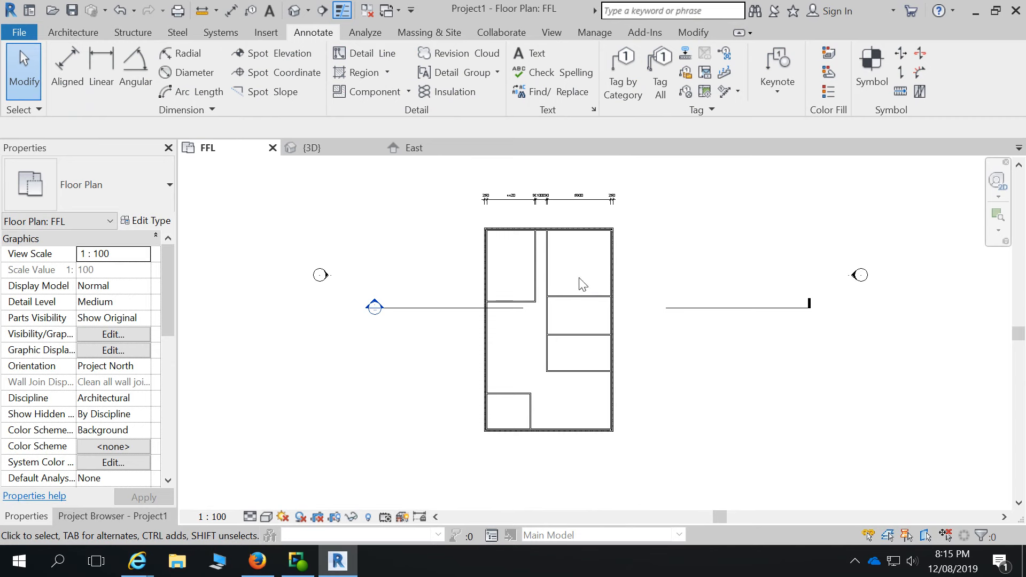
pyautogui.scroll(2, 594, 255)
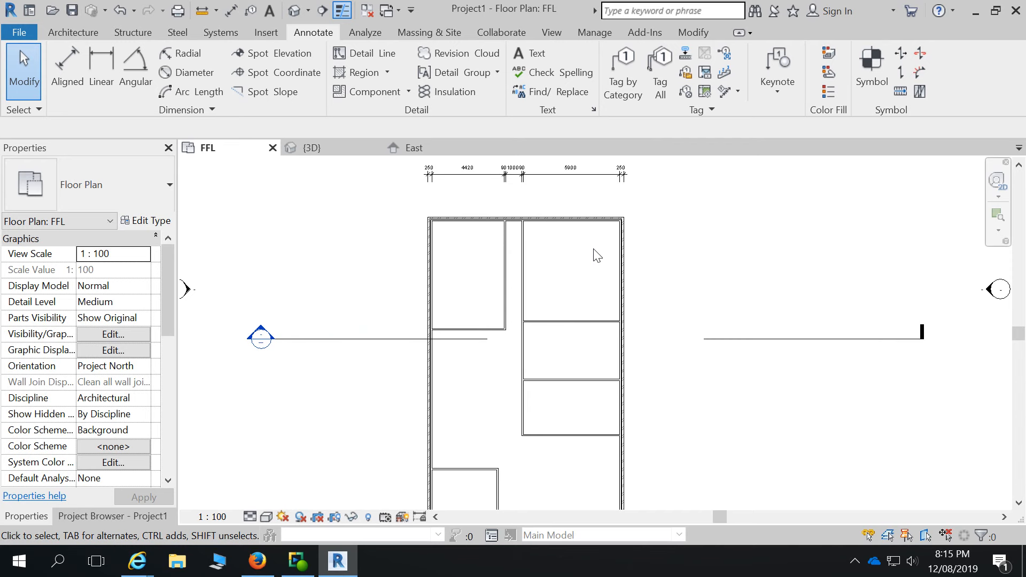
pyautogui.click(68, 69)
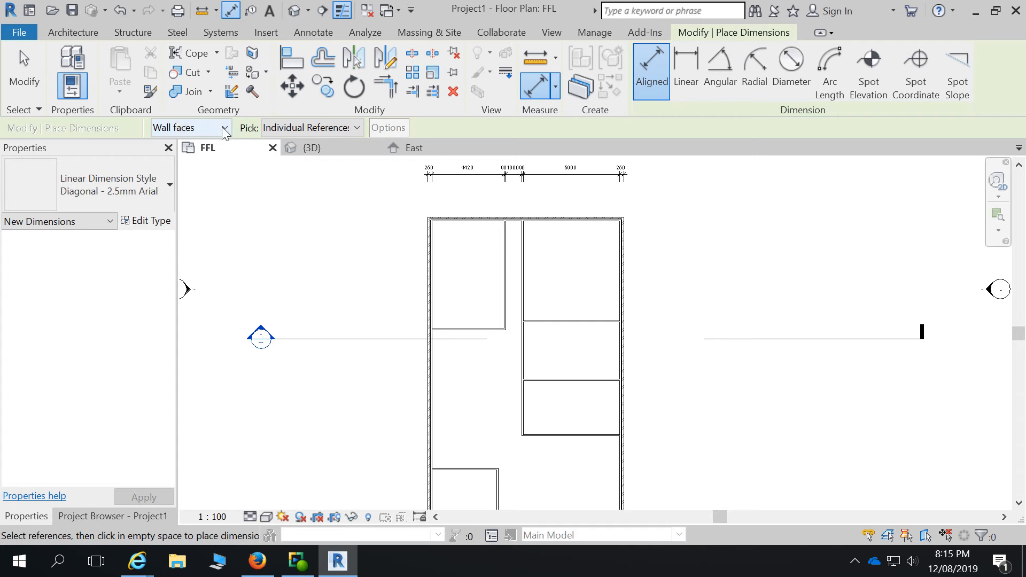
pyautogui.click(357, 127)
pyautogui.click(316, 155)
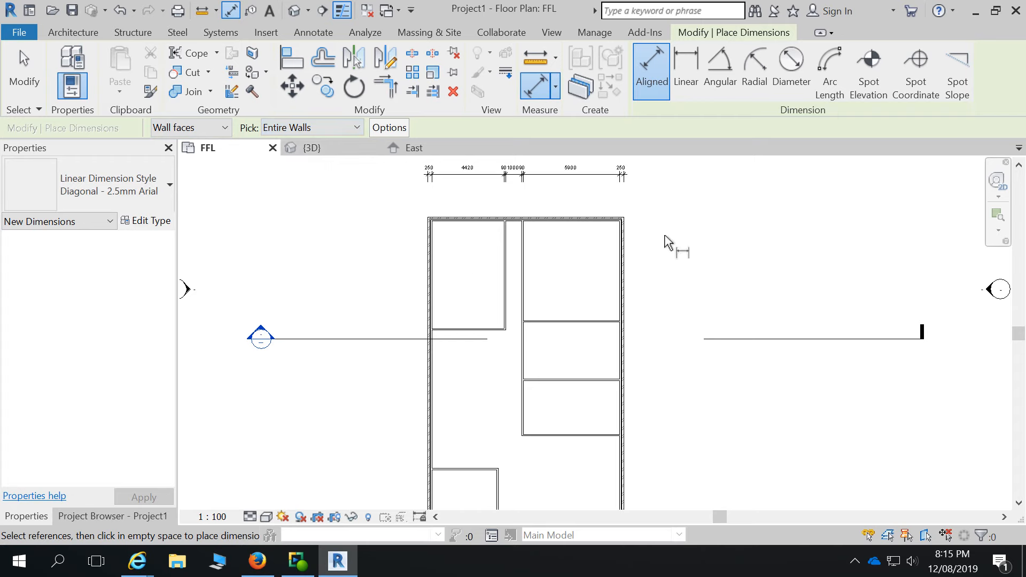
pyautogui.scroll(-2, 650, 257)
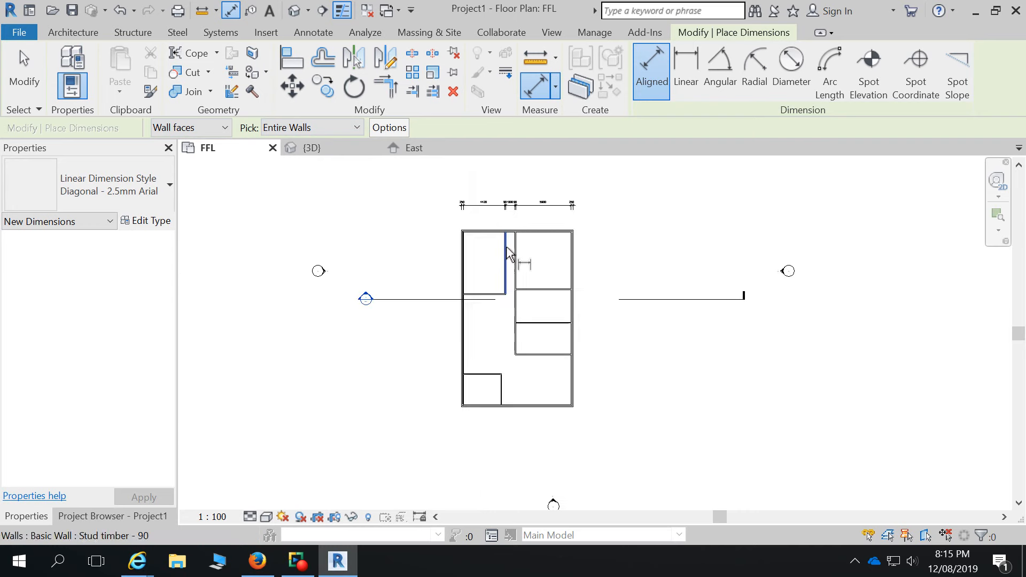
pyautogui.click(572, 263)
pyautogui.scroll(2, 590, 257)
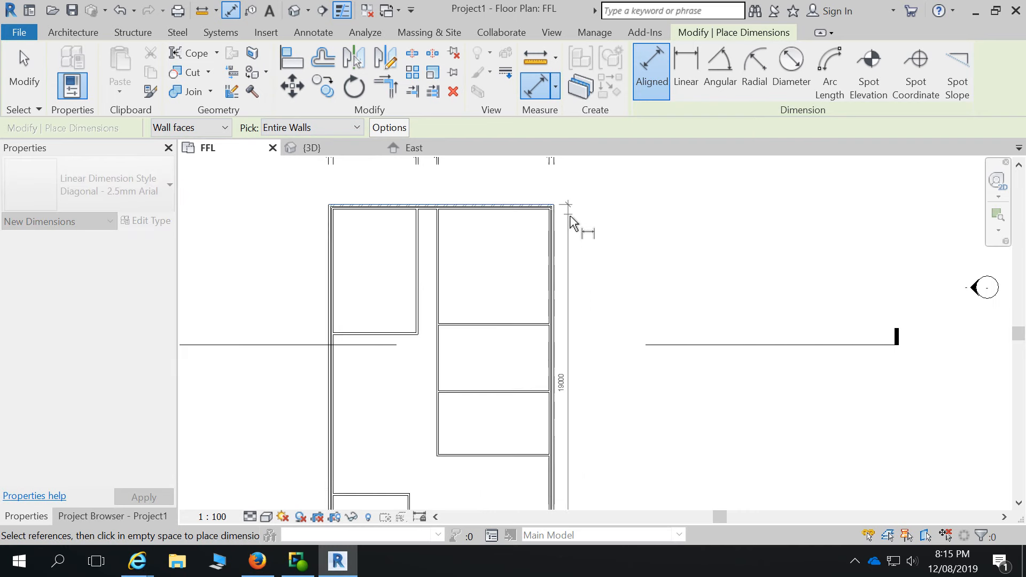
pyautogui.scroll(-2, 606, 251)
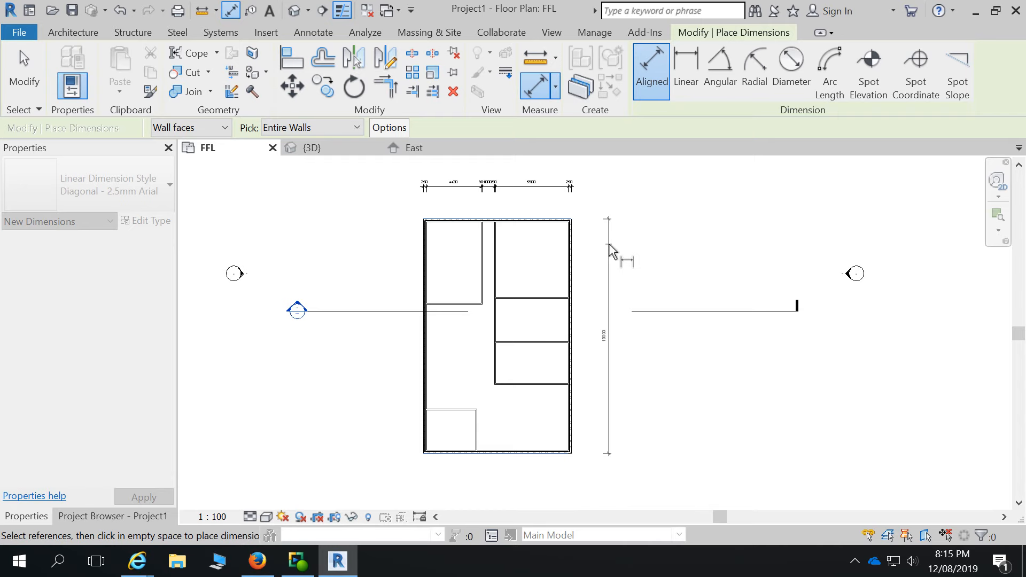
pyautogui.click(612, 252)
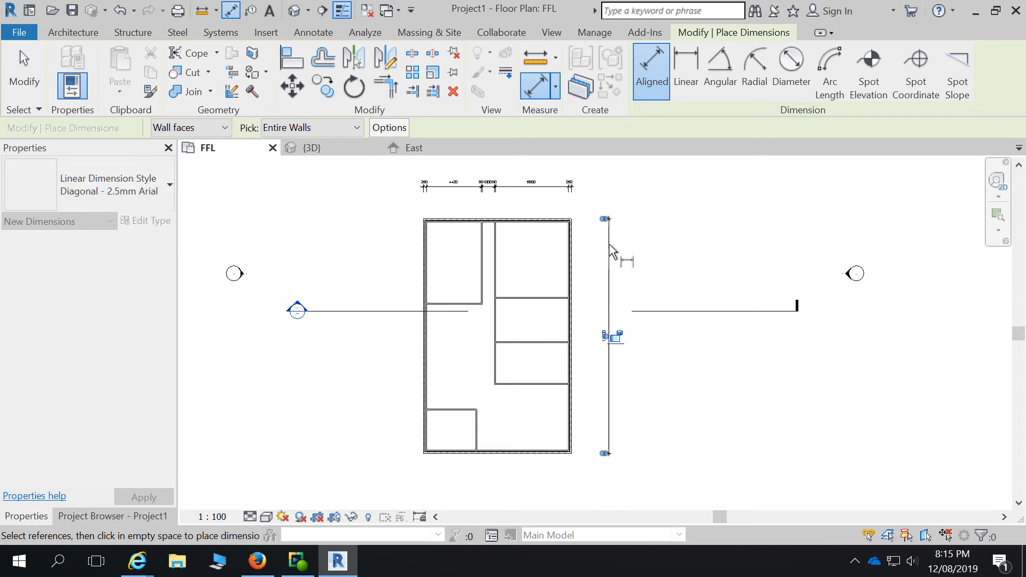
# - Enable Intersecting Walls as references in the auto dimension options for entire-wall picking
pyautogui.scroll(3, 590, 361)
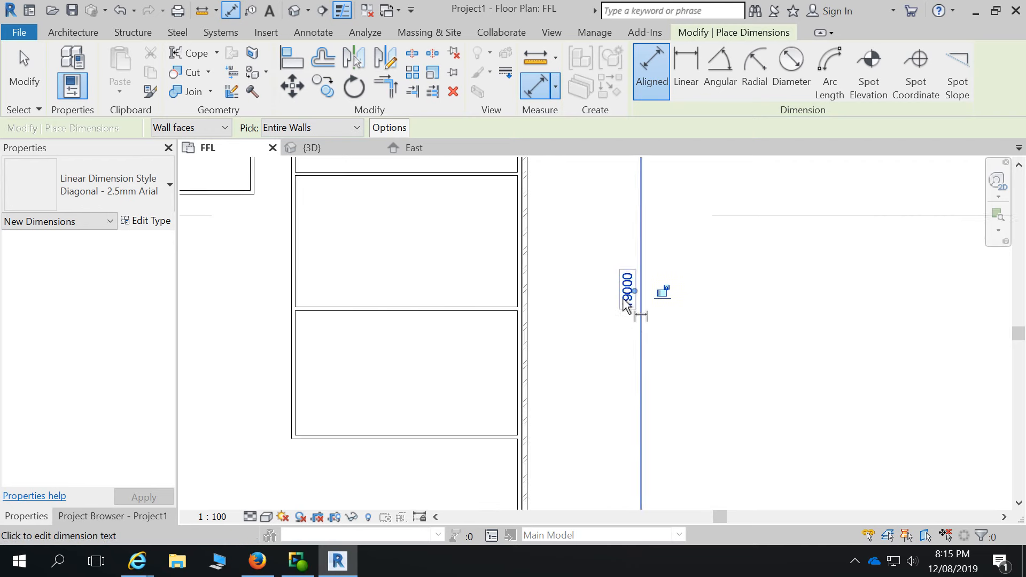
pyautogui.scroll(-5, 634, 304)
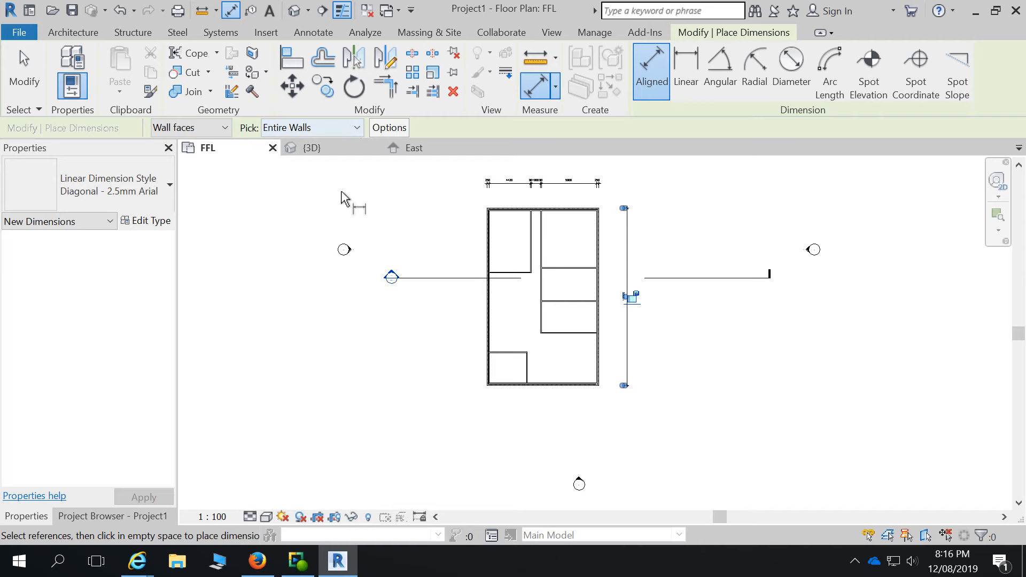
pyautogui.click(391, 129)
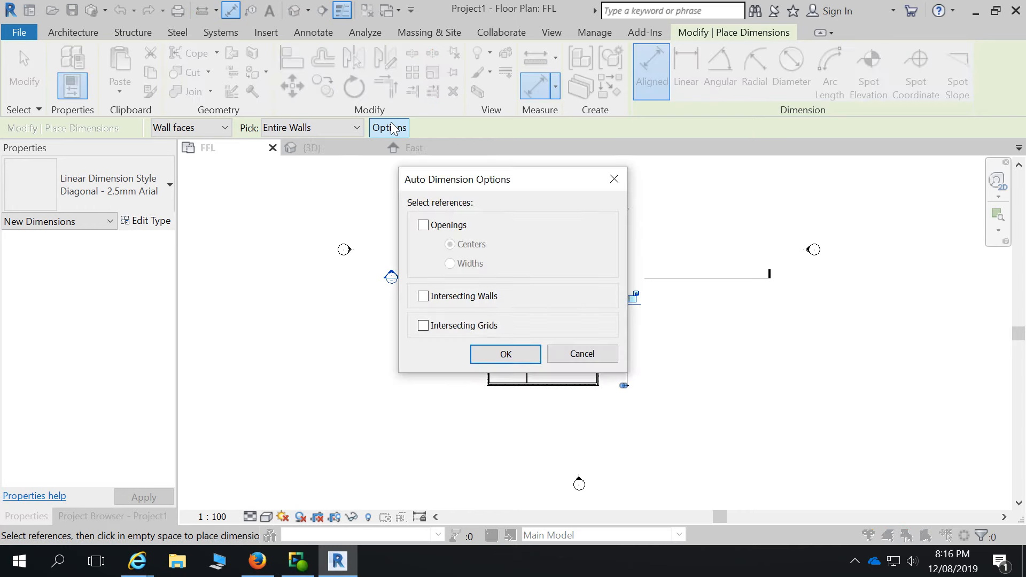
pyautogui.moveTo(538, 181); pyautogui.dragTo(605, 130)
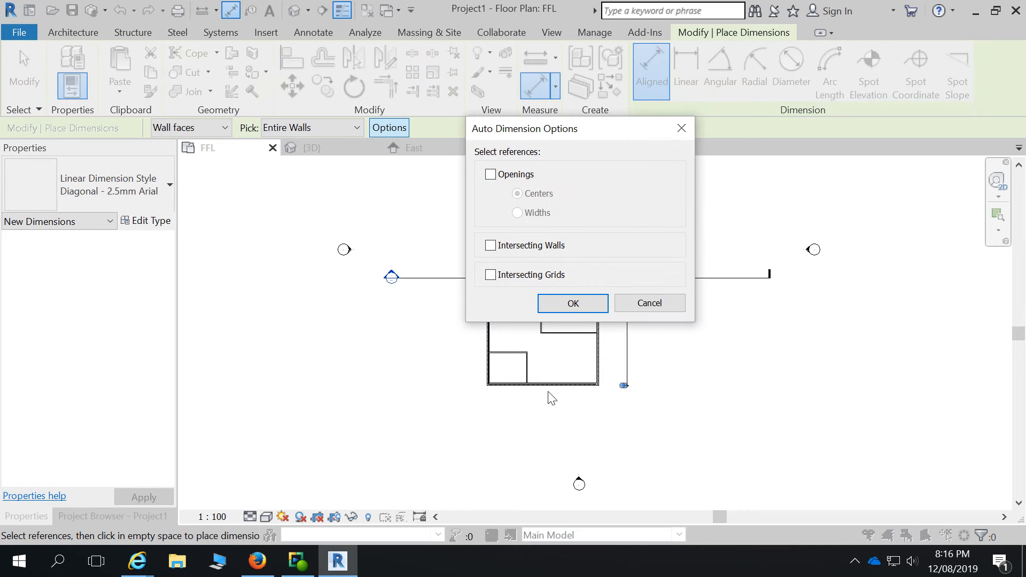
pyautogui.click(491, 246)
pyautogui.click(572, 303)
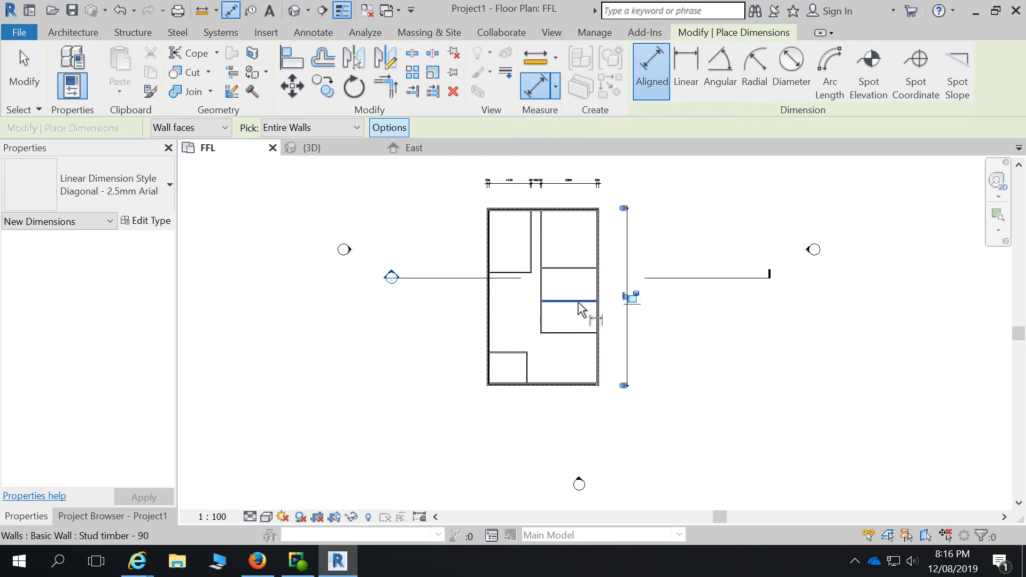
# - Dimension the right-hand exterior wall with its intersecting walls, placing the string between the house and the overall dimension, and end the command
pyautogui.click(601, 238)
pyautogui.scroll(1, 606, 259)
pyautogui.scroll(3, 607, 262)
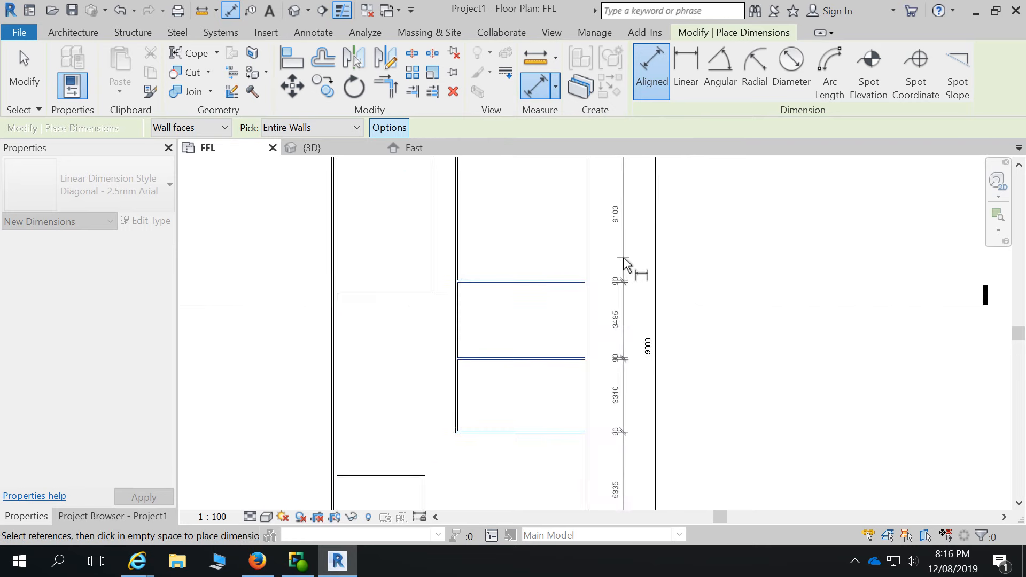
pyautogui.scroll(-2, 630, 263)
pyautogui.click(632, 263)
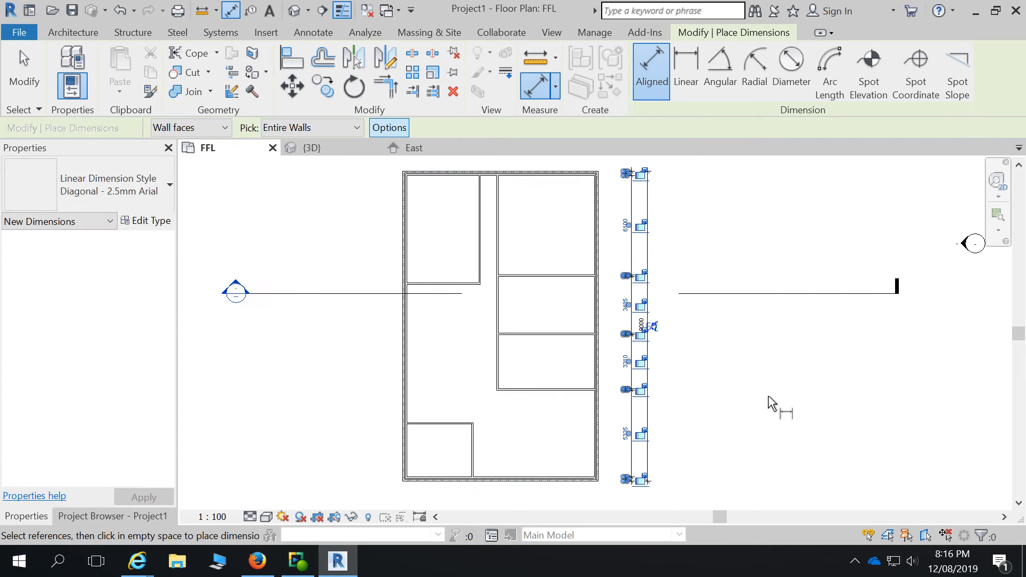
pyautogui.press('Escape')
pyautogui.press('Escape')
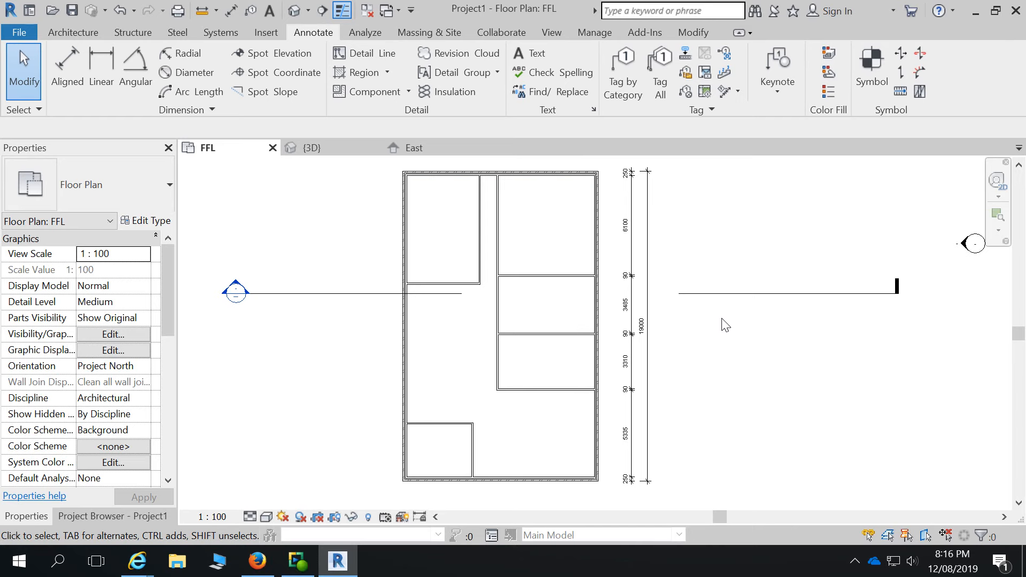
# - Move the uppermost horizontal stud wall on the house's right side by setting its clear distance from the top exterior wall to 5000 mm
pyautogui.scroll(-1, 667, 387)
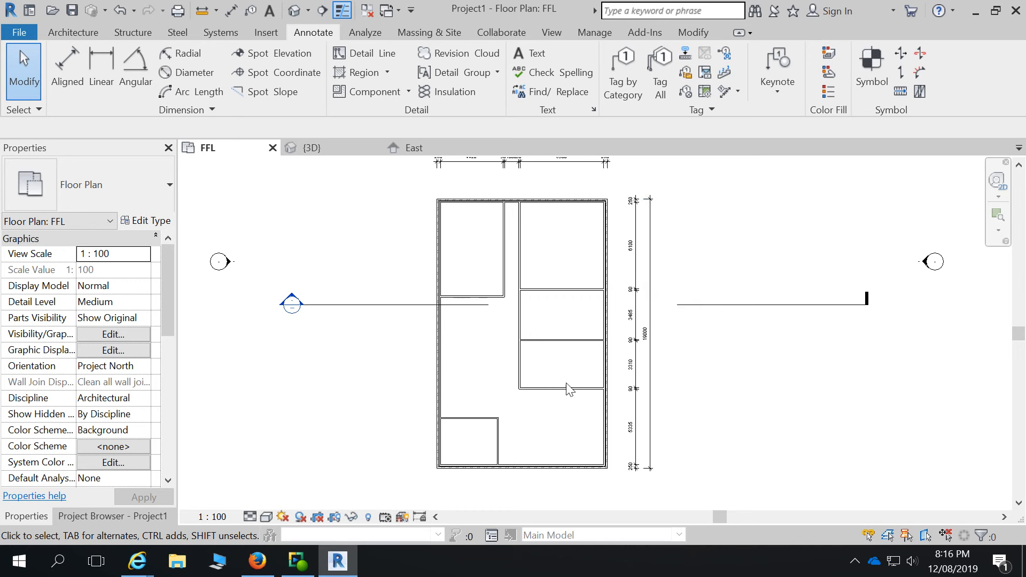
pyautogui.scroll(3, 601, 342)
pyautogui.scroll(-5, 577, 320)
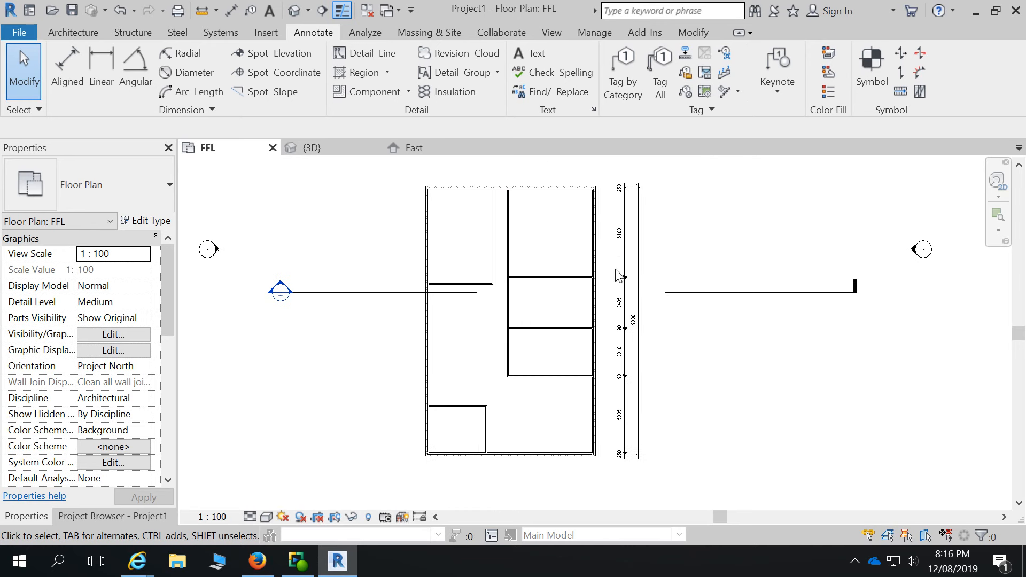
pyautogui.scroll(5, 561, 224)
pyautogui.scroll(-2, 548, 245)
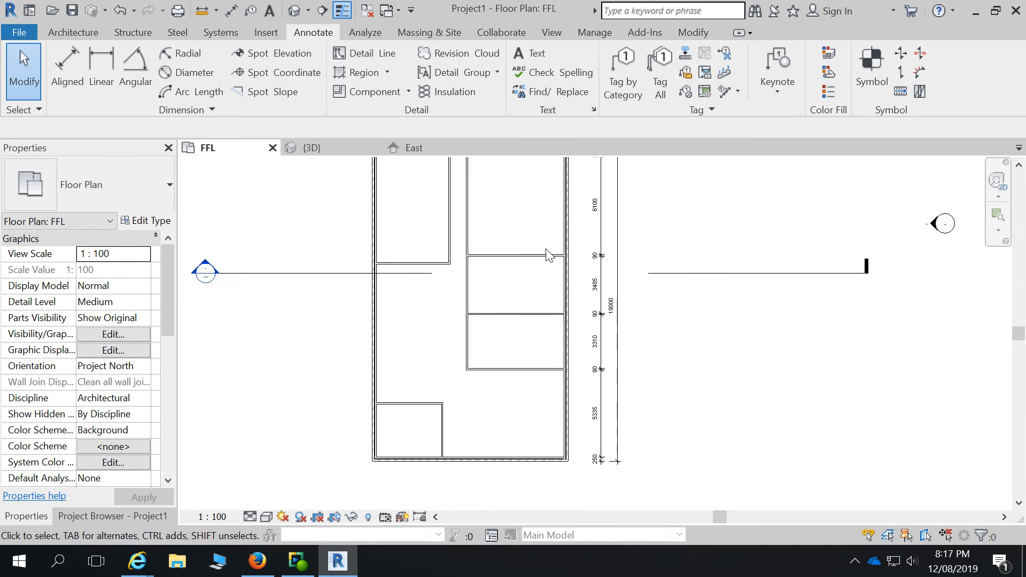
pyautogui.scroll(-2, 527, 233)
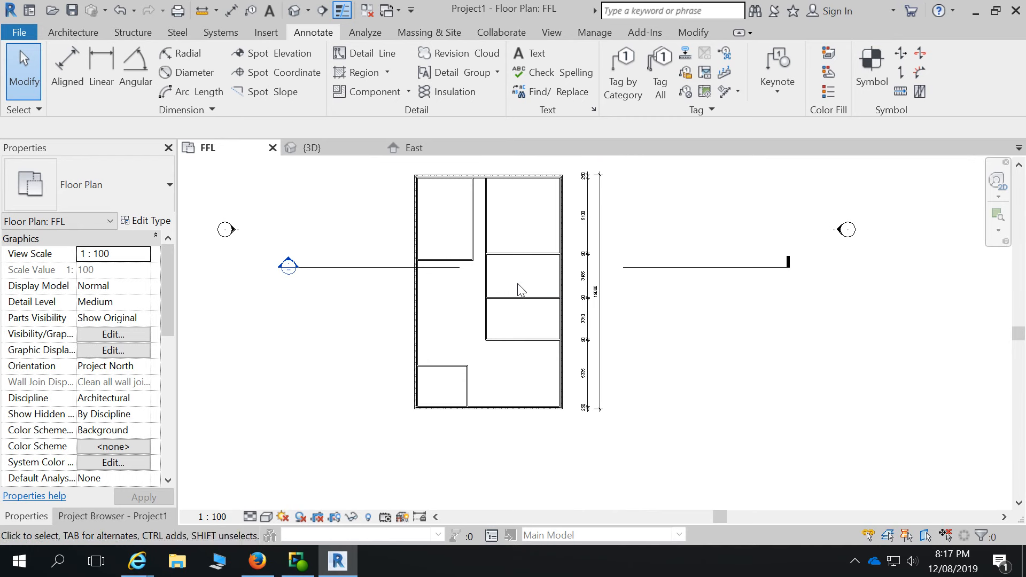
pyautogui.click(536, 254)
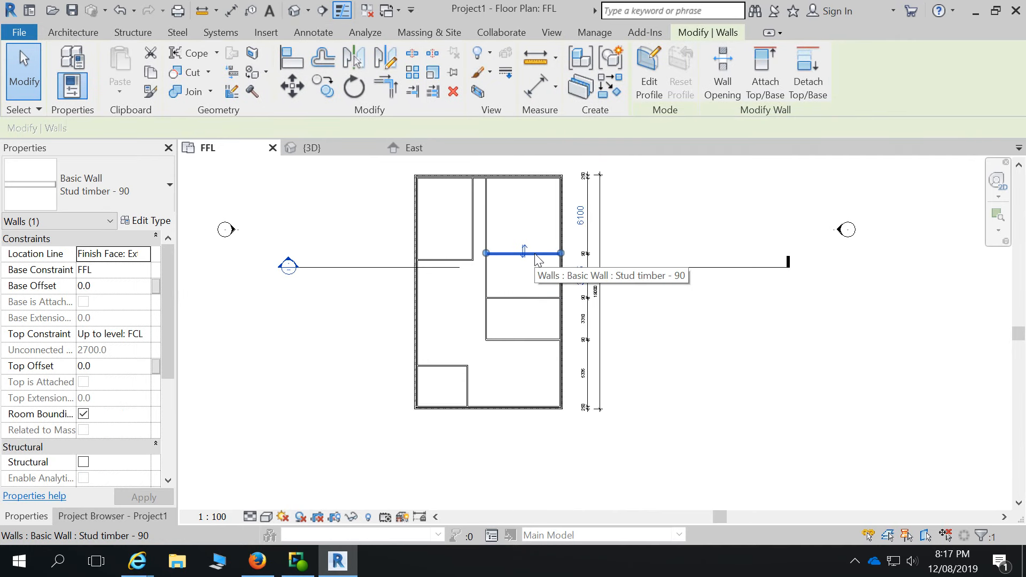
pyautogui.click(580, 215)
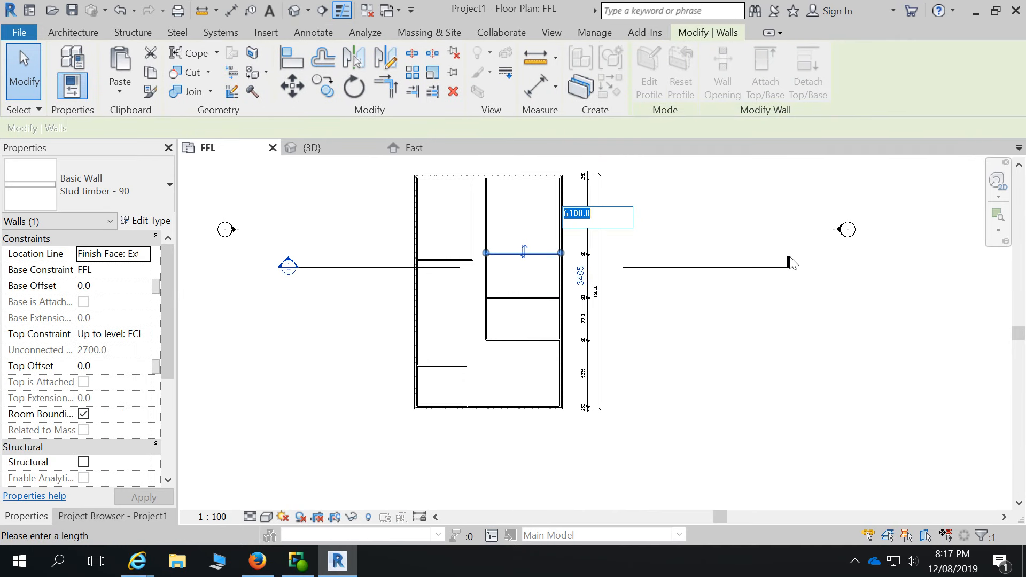
pyautogui.write('5000')
pyautogui.press('Return')
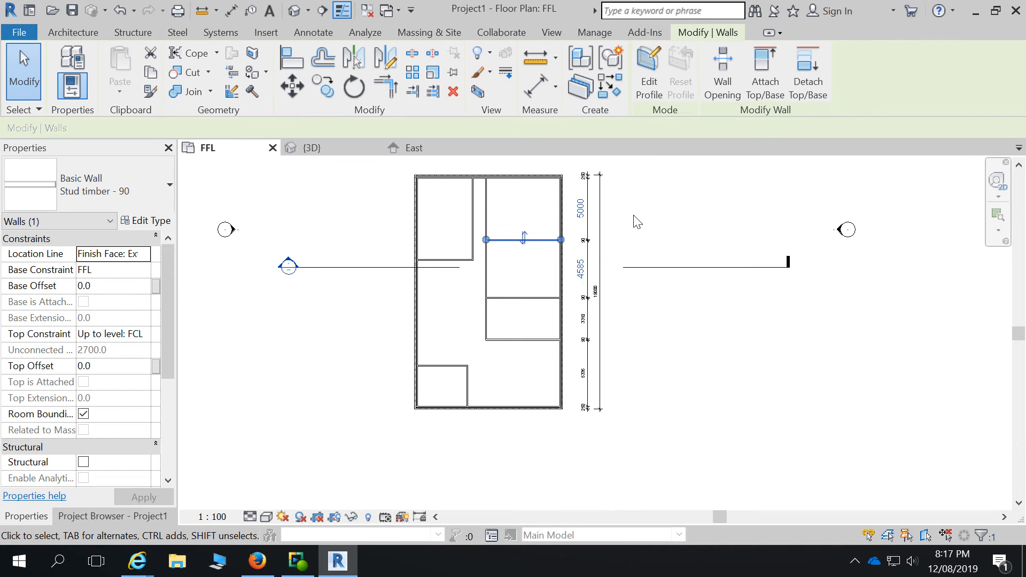
# - Move the middle horizontal stud wall on the right side by setting its clear distance from the stud wall above to 4000 mm
pyautogui.click(526, 297)
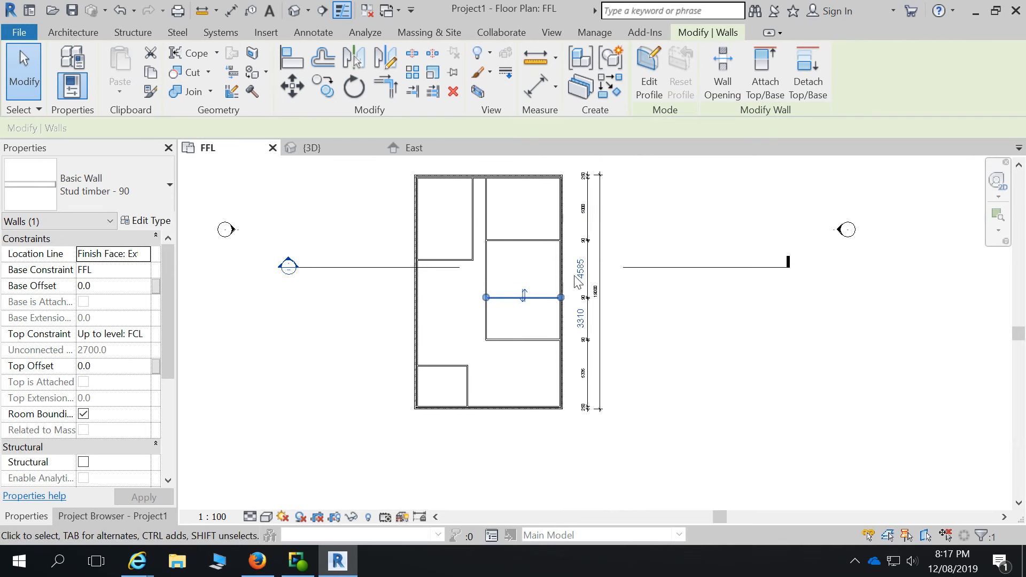
pyautogui.click(580, 269)
pyautogui.write('4000')
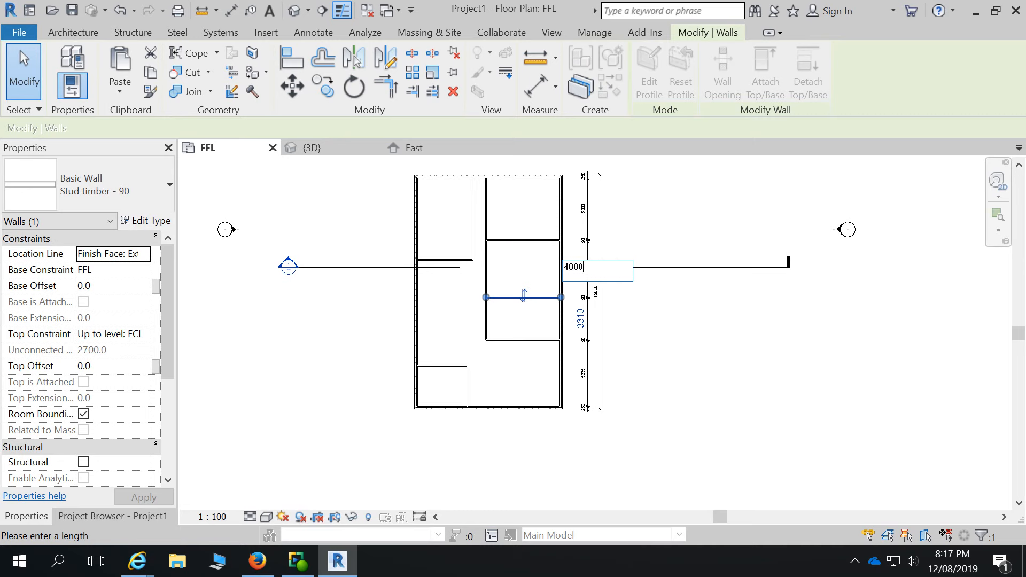
pyautogui.press('Return')
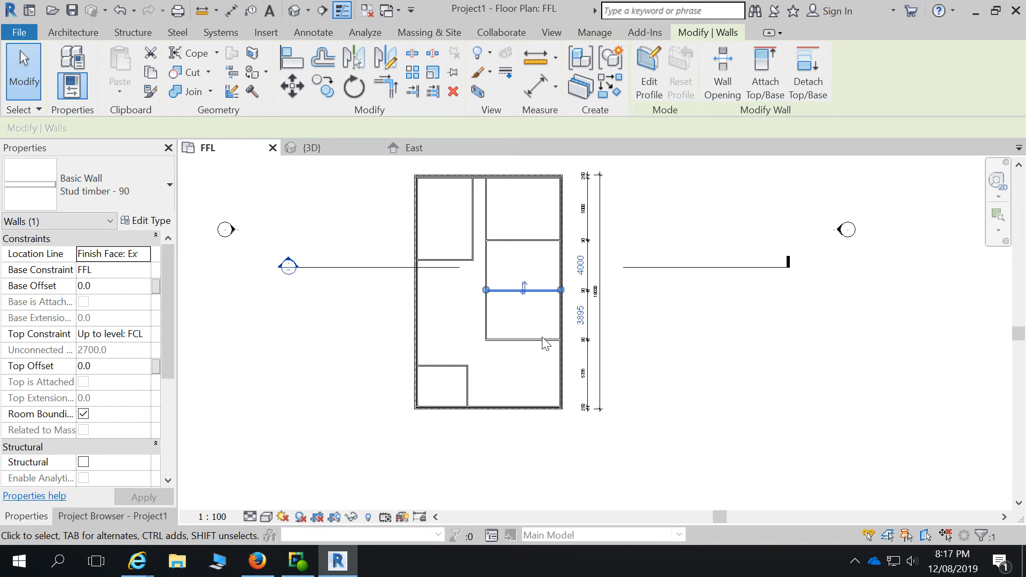
# - Move the lowest horizontal stud wall on the right side to 4000 mm clear of the middle stud wall, and deselect it
pyautogui.click(543, 339)
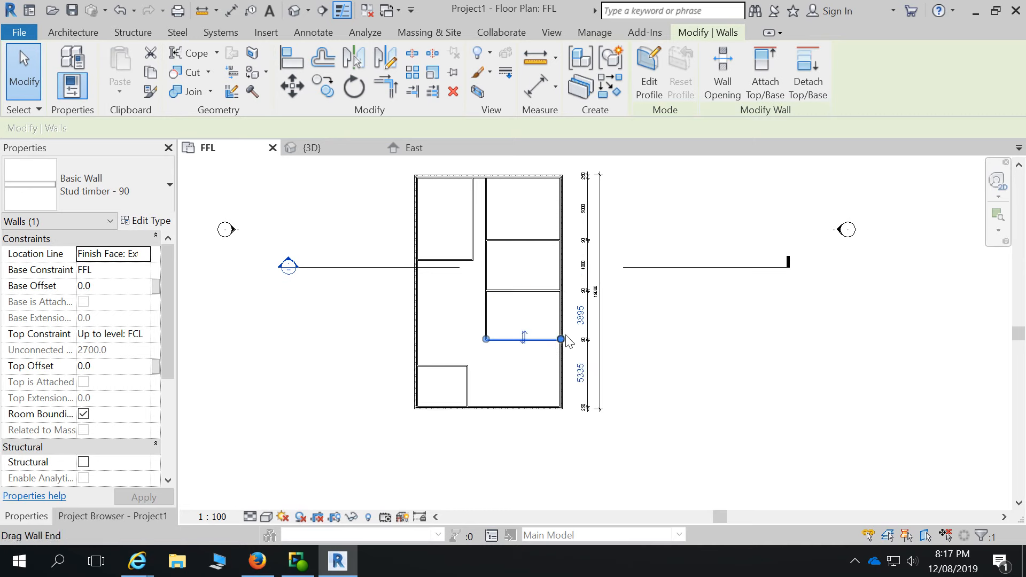
pyautogui.click(580, 316)
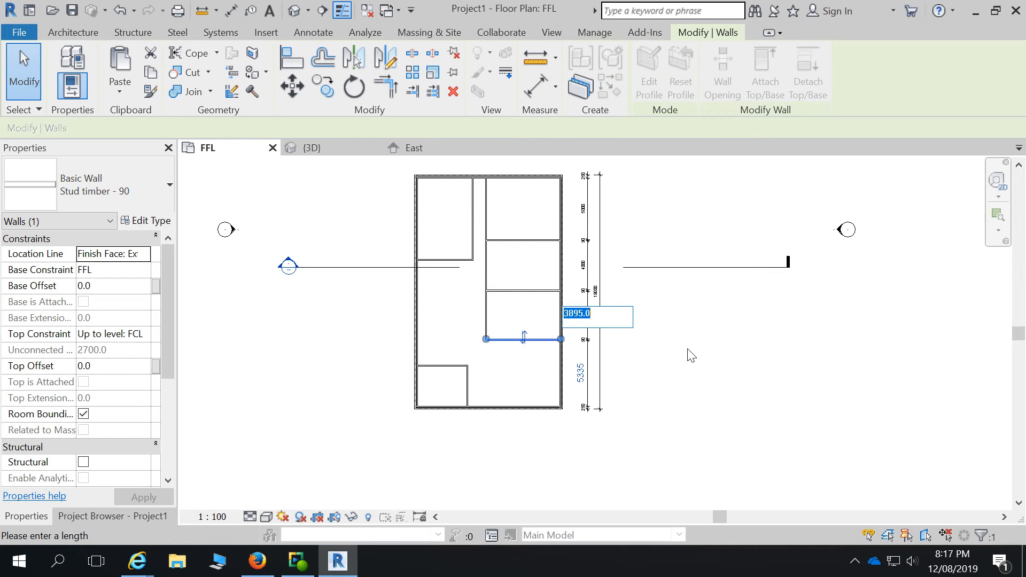
pyautogui.write('4000')
pyautogui.press('Return')
pyautogui.click(733, 359)
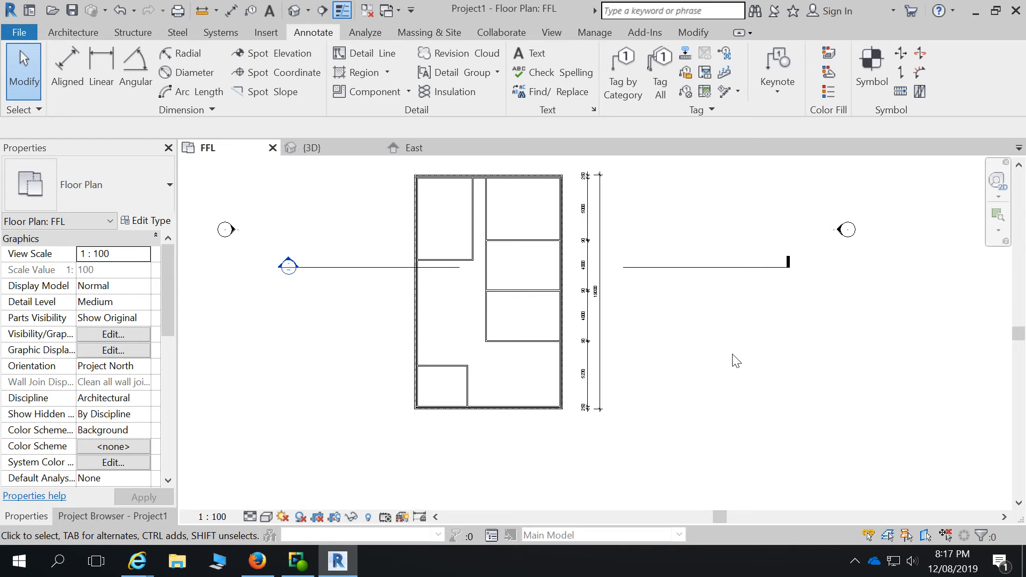
# - Start placing a door and review the sizes available for the M_Single-Flush family
pyautogui.press('alt')
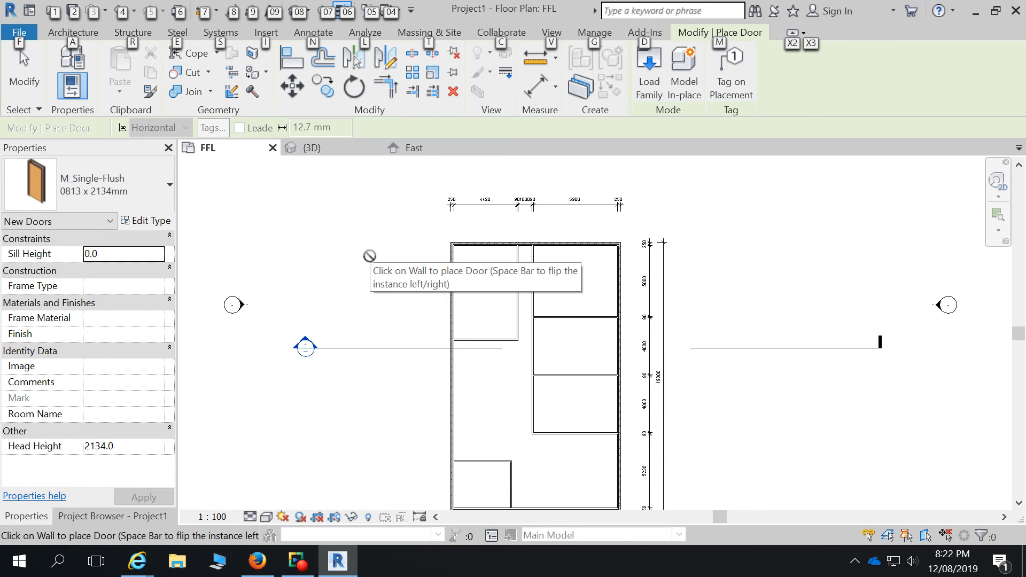
pyautogui.press('Escape')
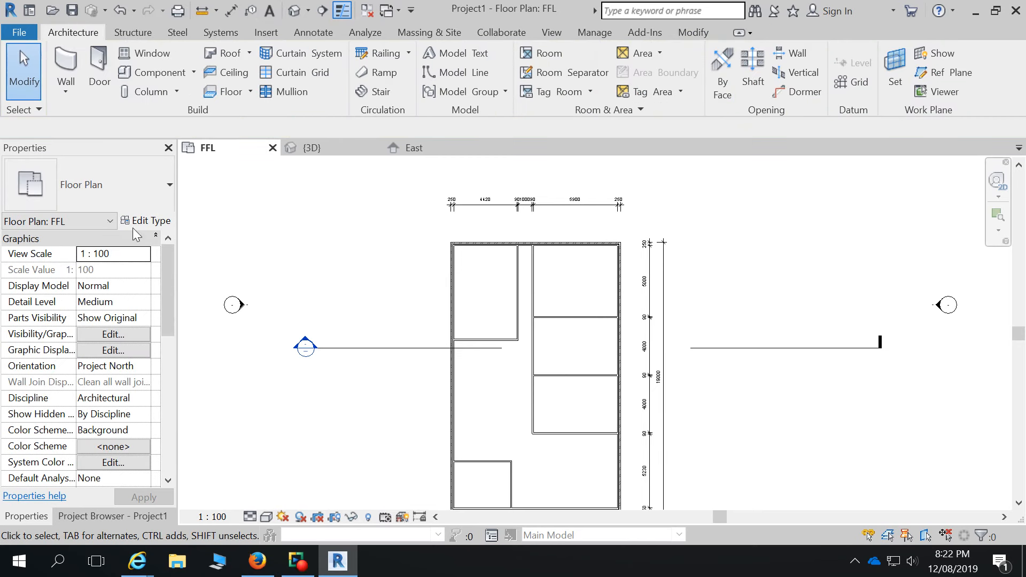
pyautogui.click(90, 71)
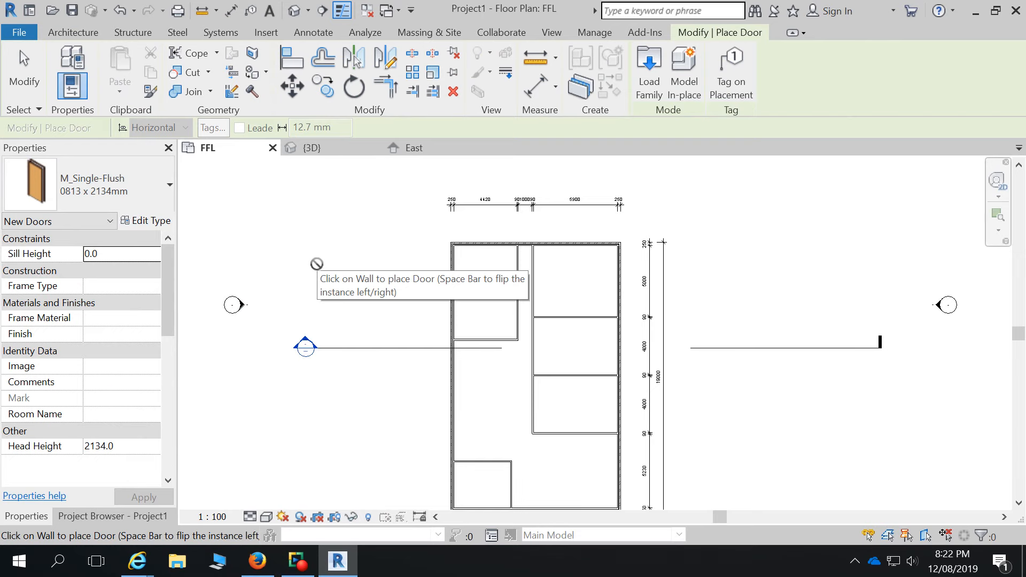
pyautogui.click(169, 186)
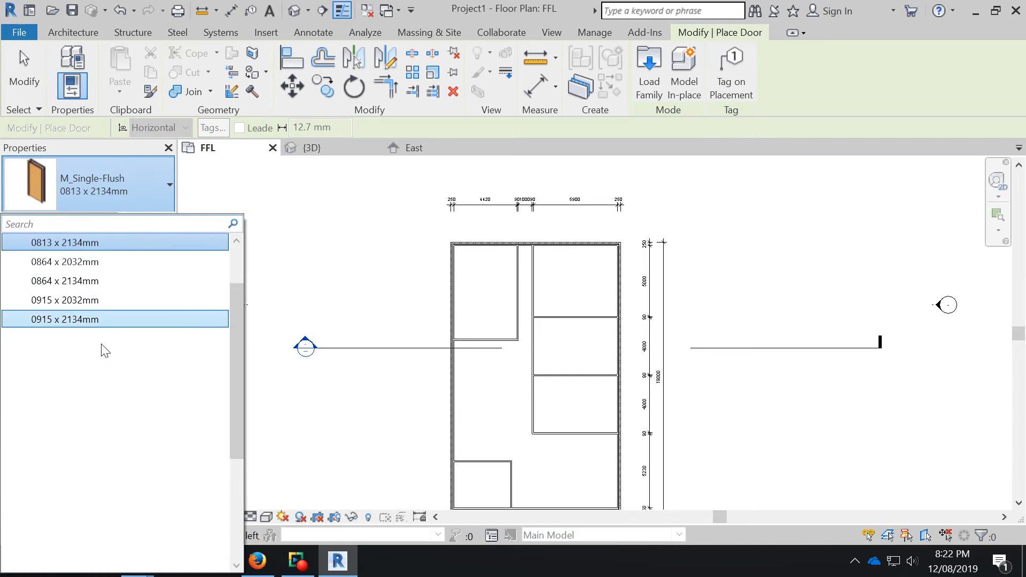
pyautogui.moveTo(233, 289); pyautogui.dragTo(233, 245)
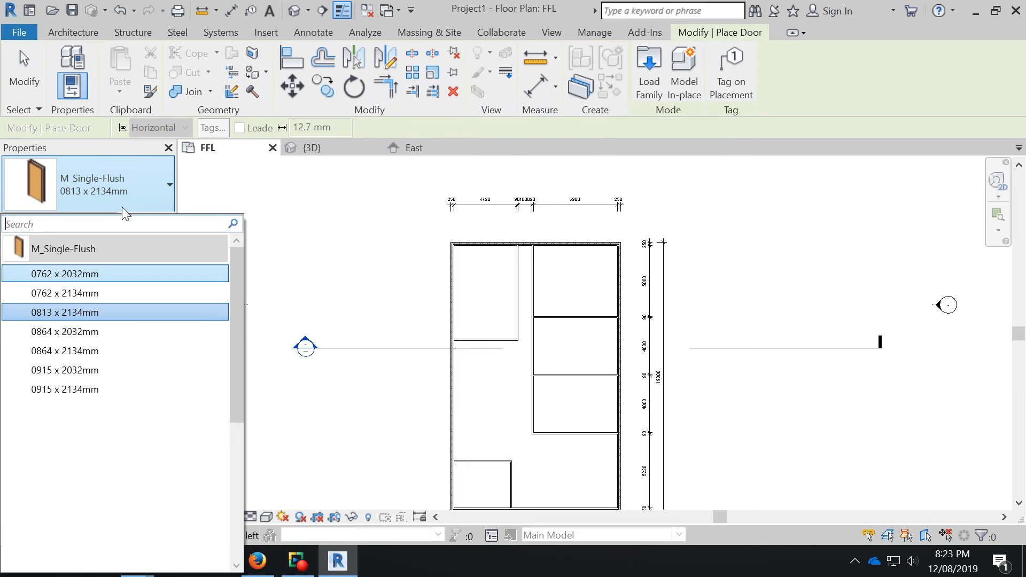
# - Load the Bifold - 4 Panel (AUS) door family from the Doors folder of the Australia library
pyautogui.click(648, 67)
pyautogui.click(648, 67)
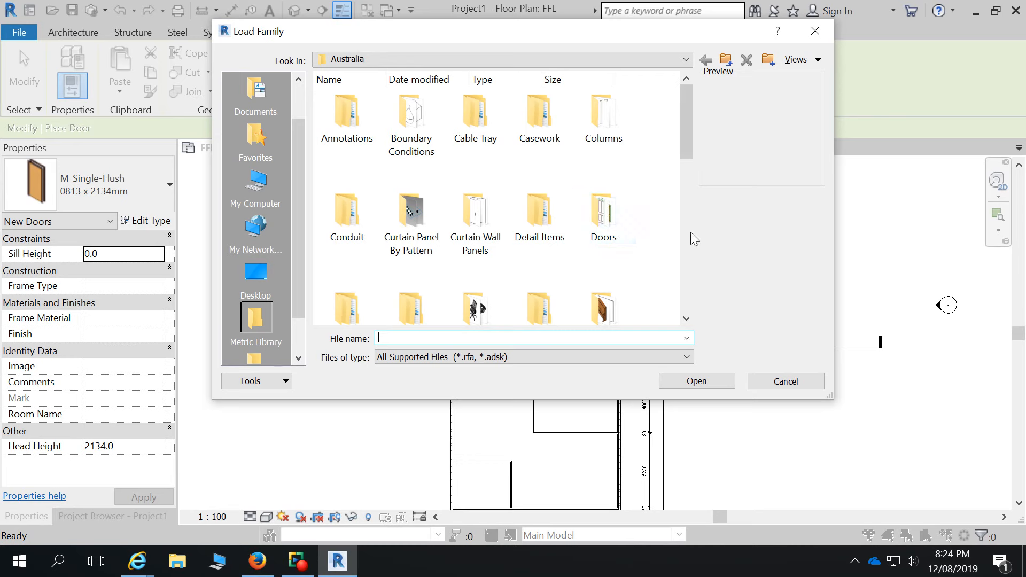
pyautogui.click(821, 62)
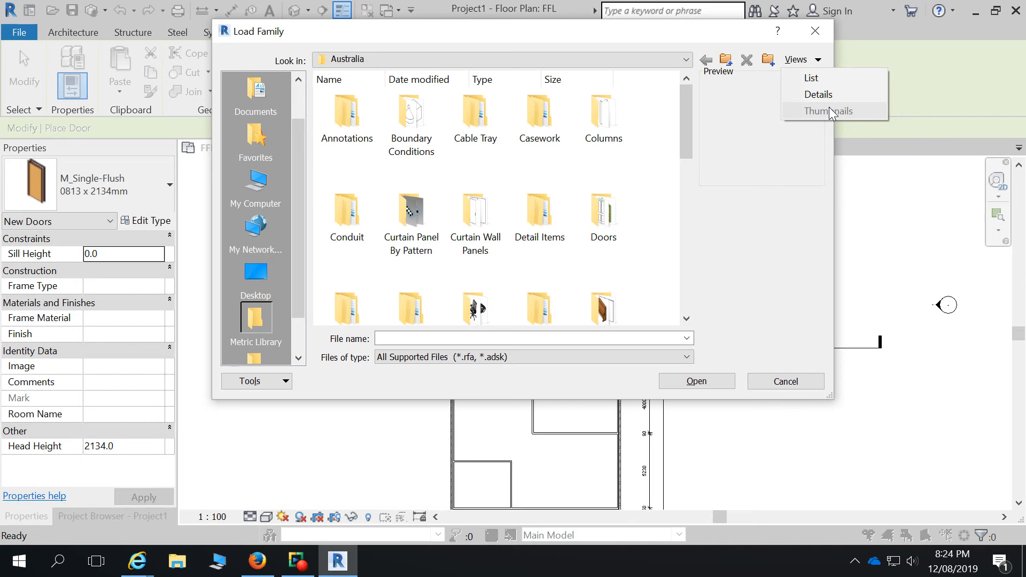
pyautogui.doubleClick(610, 217)
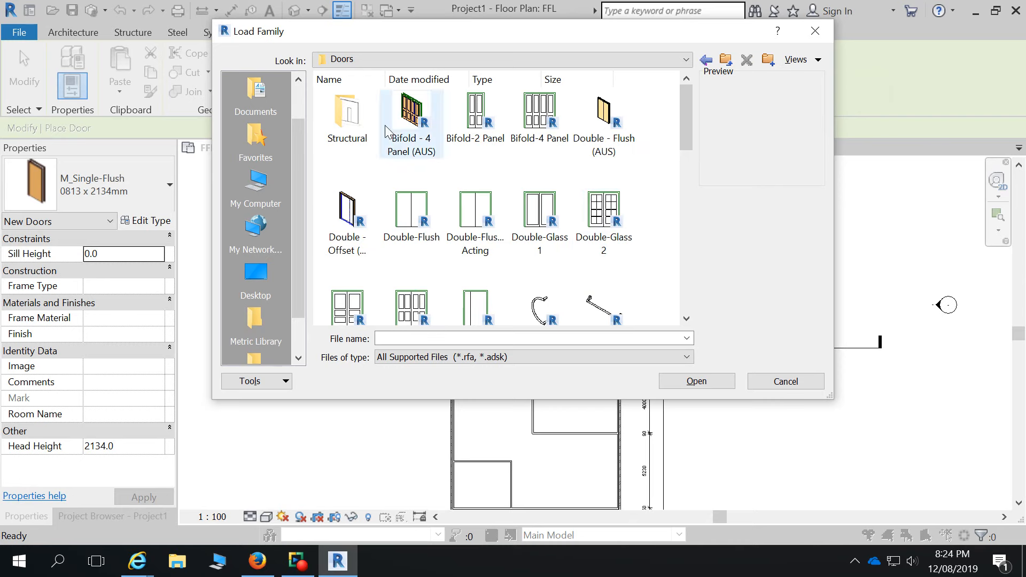
pyautogui.moveTo(686, 94); pyautogui.dragTo(683, 73)
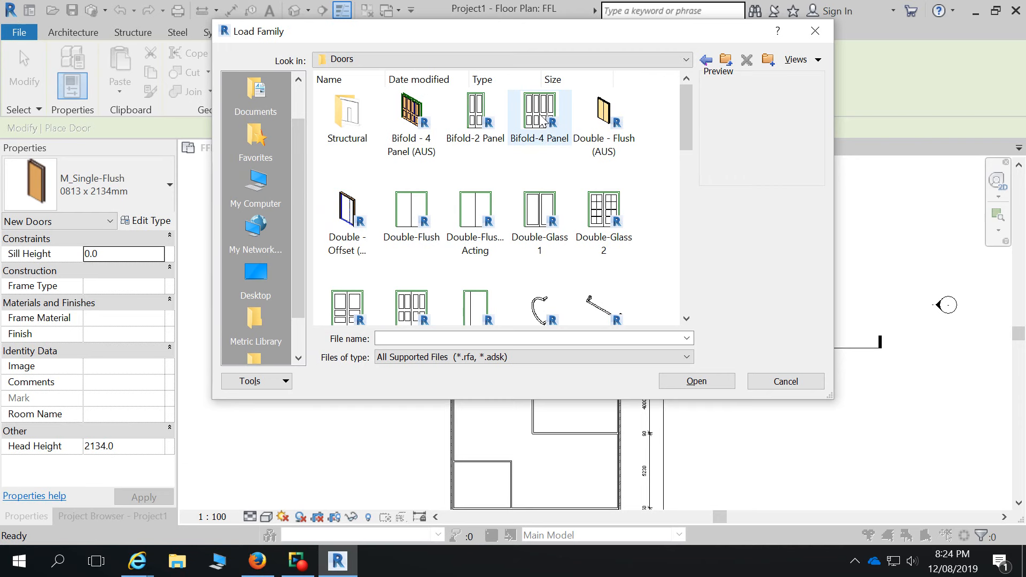
pyautogui.click(406, 136)
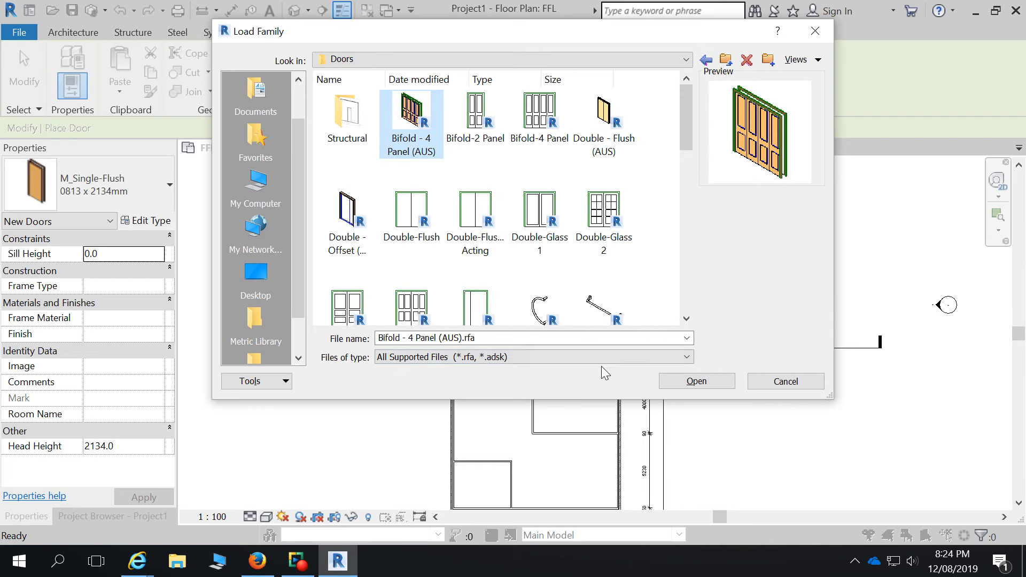
pyautogui.click(697, 381)
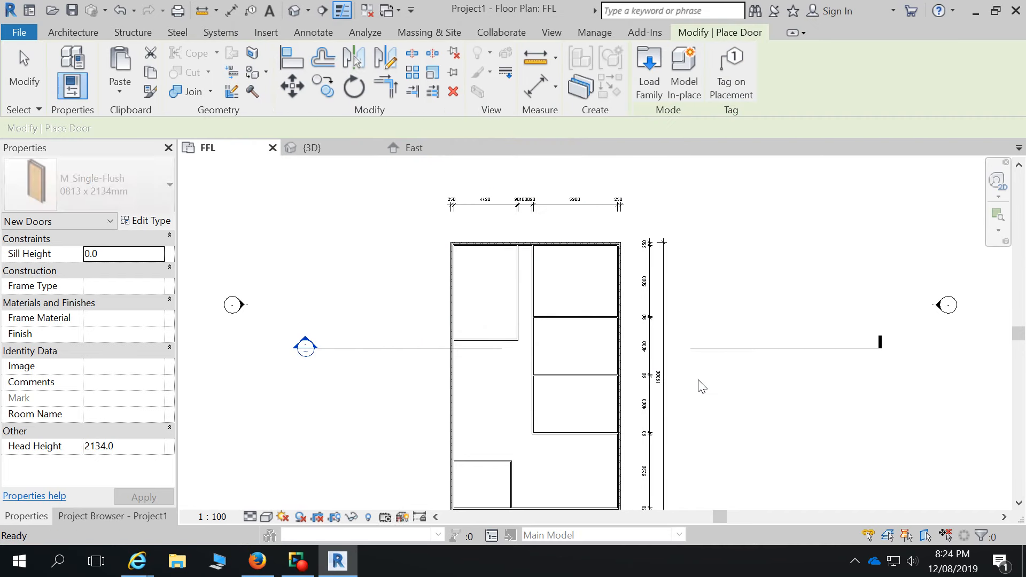
# - Choose the 1830 x 2134mm type of Bifold - 4 Panel (AUS) for the new door
pyautogui.click(80, 180)
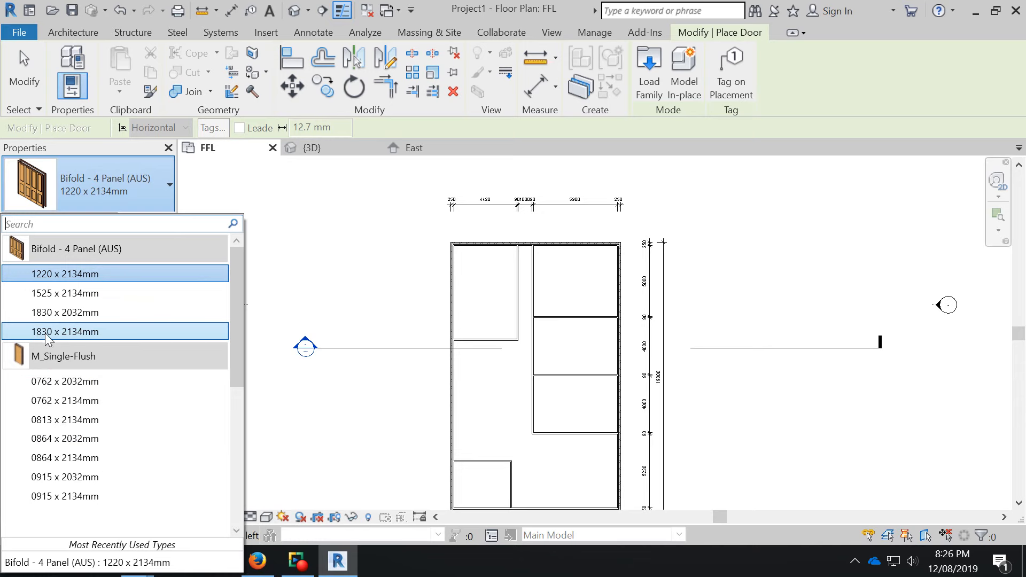
pyautogui.moveTo(59, 335)
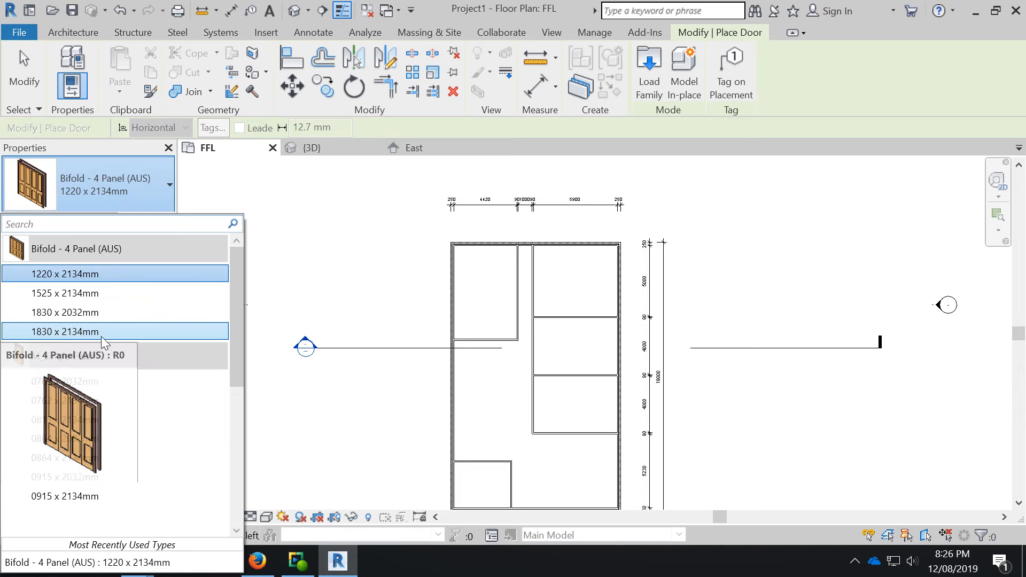
pyautogui.click(43, 332)
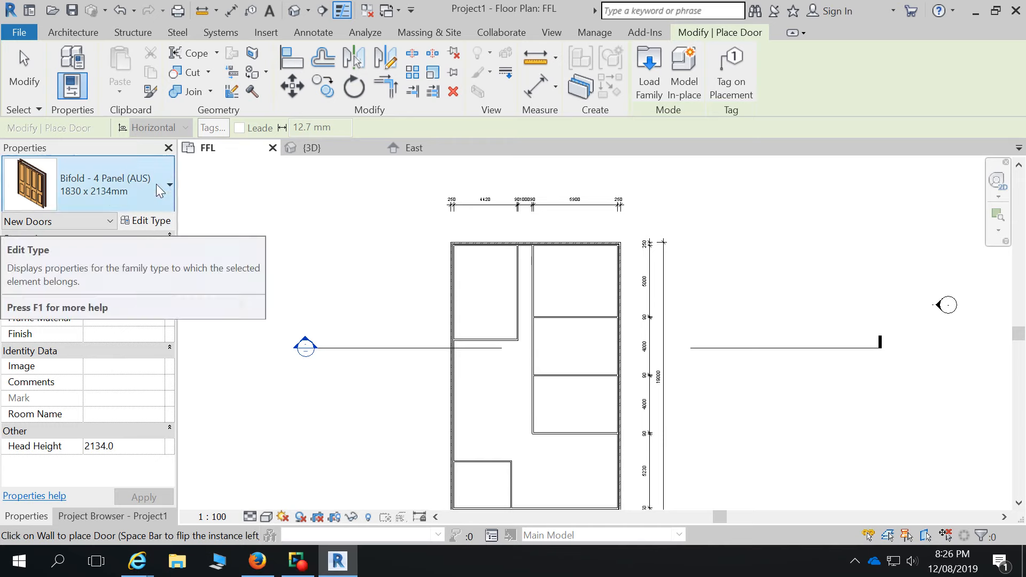
# - Duplicate the 1830 x 2134mm bifold door type under the name 2400 x 2134mm
pyautogui.click(148, 222)
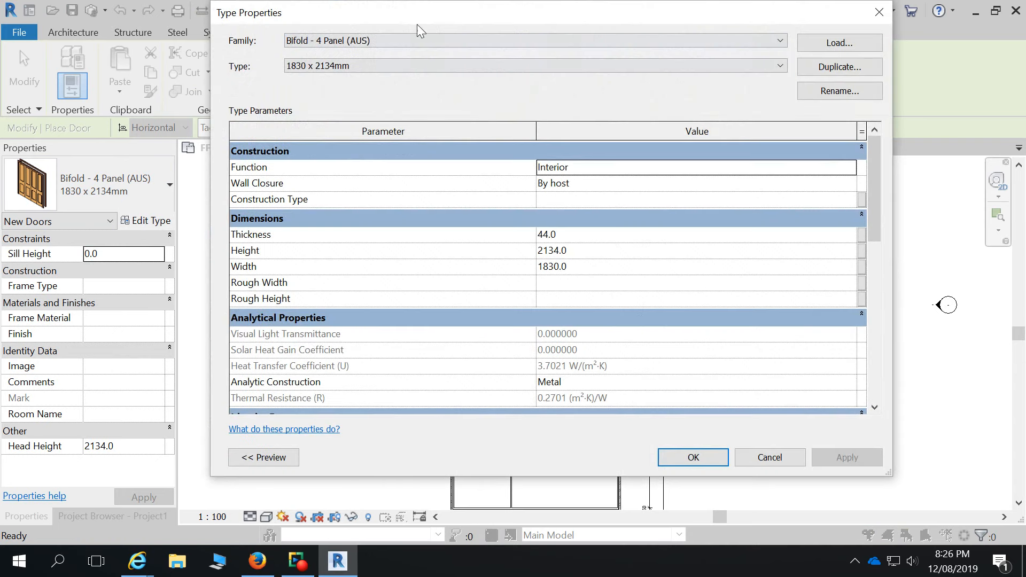
pyautogui.moveTo(466, 15); pyautogui.dragTo(449, 49)
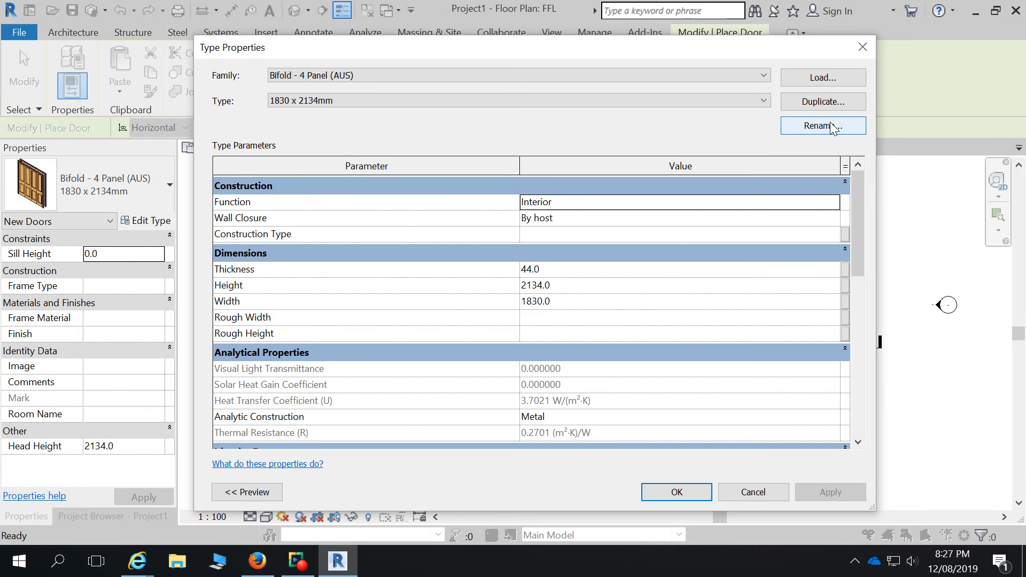
pyautogui.click(838, 104)
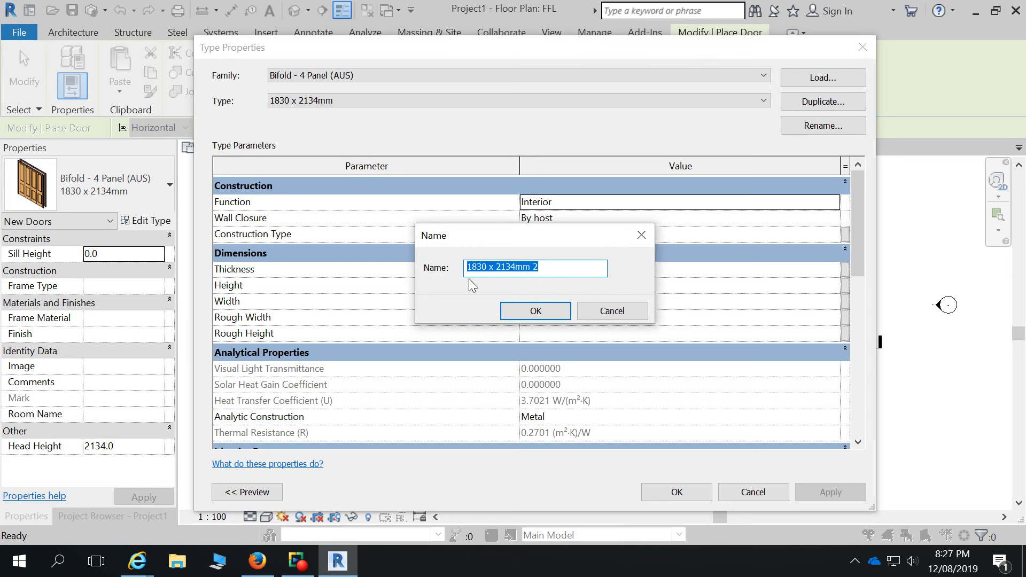
pyautogui.moveTo(488, 268); pyautogui.dragTo(482, 269)
pyautogui.doubleClick(481, 269)
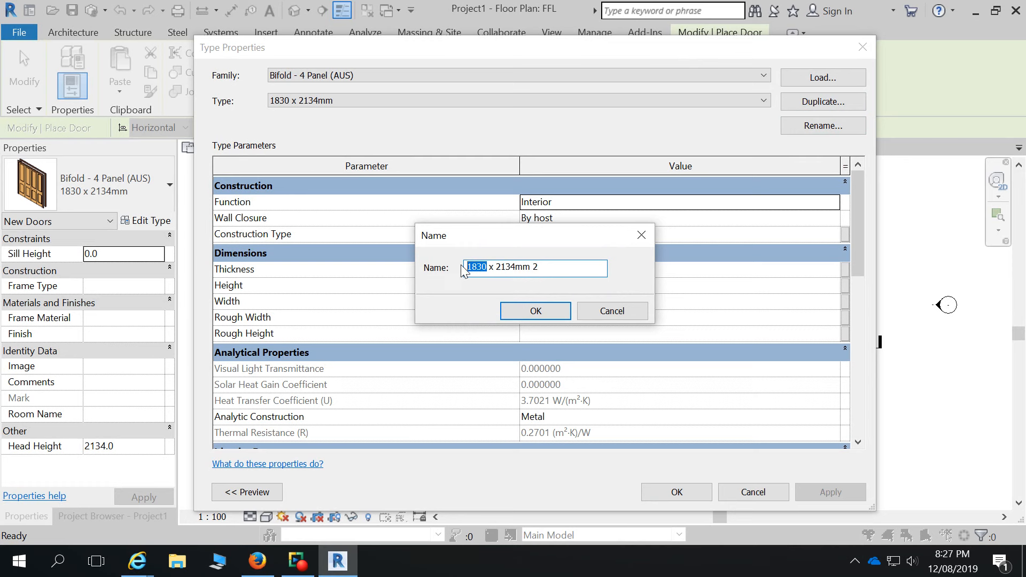
pyautogui.write('2400')
pyautogui.click(545, 267)
pyautogui.press('BackSpace')
pyautogui.press('BackSpace')
pyautogui.click(535, 311)
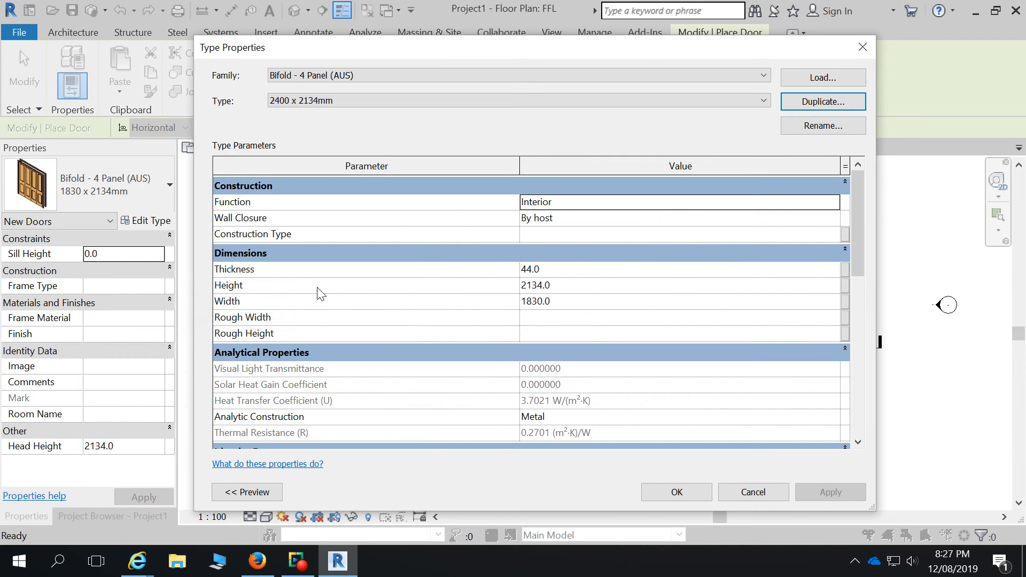
# - Set the new bifold door type's width to 2400 mm and accept the type properties
pyautogui.click(573, 287)
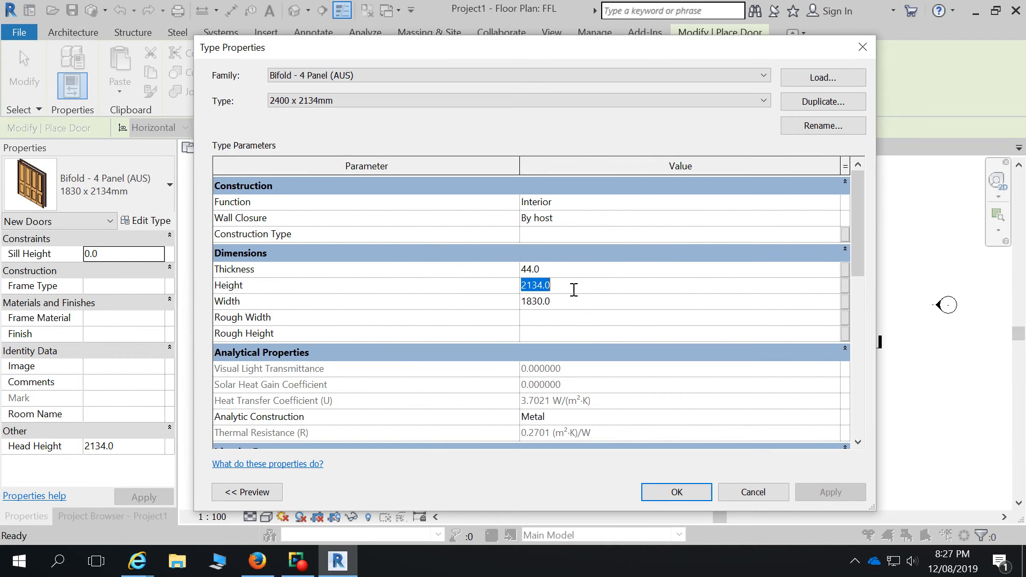
pyautogui.click(572, 309)
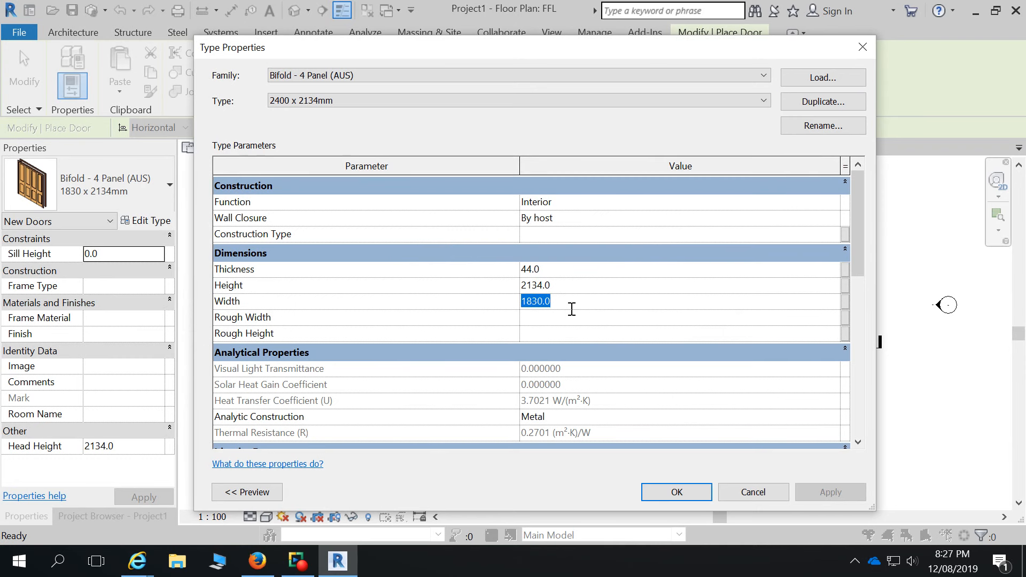
pyautogui.moveTo(571, 309); pyautogui.dragTo(509, 302)
pyautogui.write('2400')
pyautogui.click(668, 496)
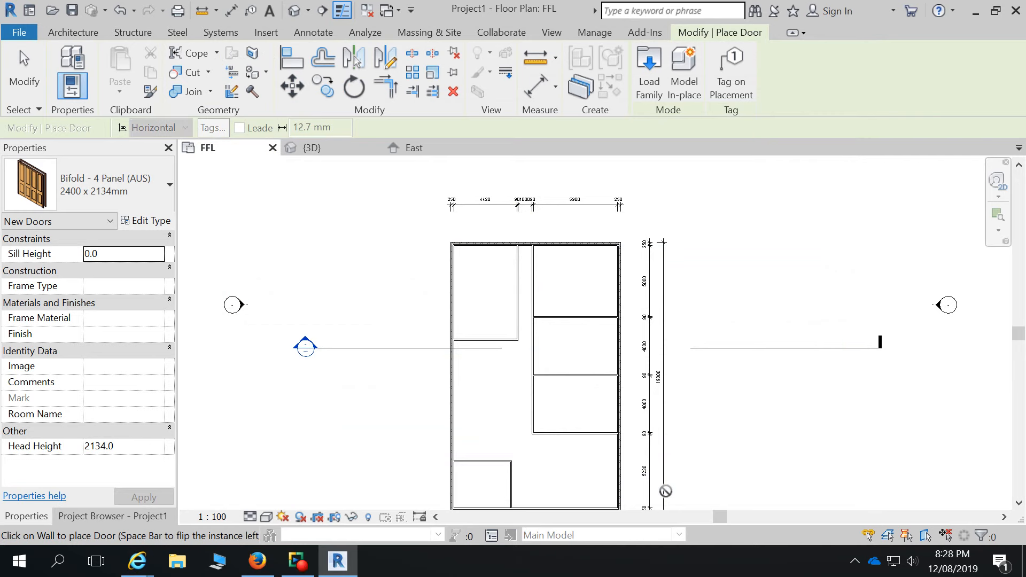
# - Place the 2400 x 2134mm bifold door in the upper exterior wall of the upper-left room, about 1240 mm from the left wall
pyautogui.scroll(-5, 769, 357)
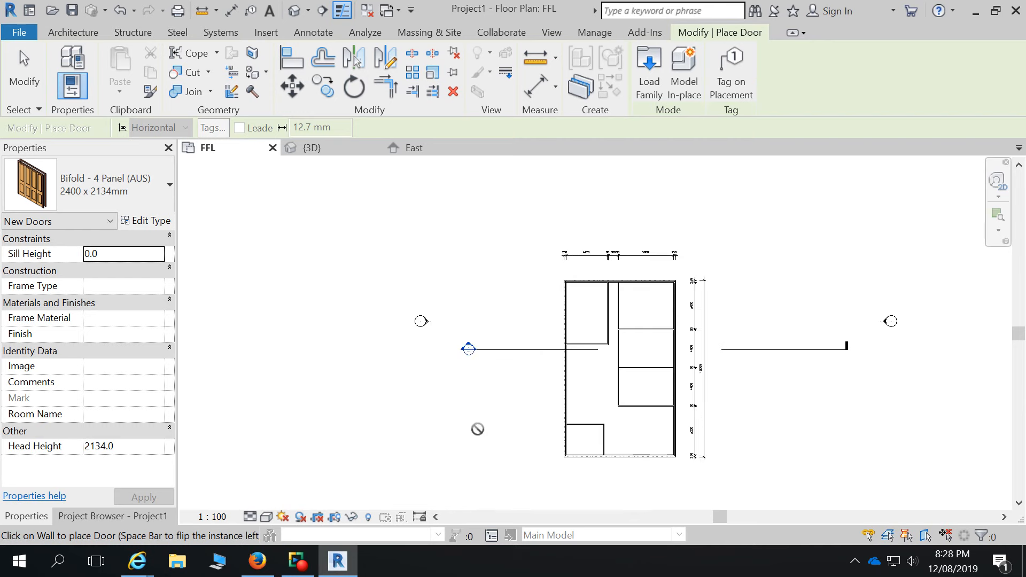
pyautogui.scroll(5, 529, 291)
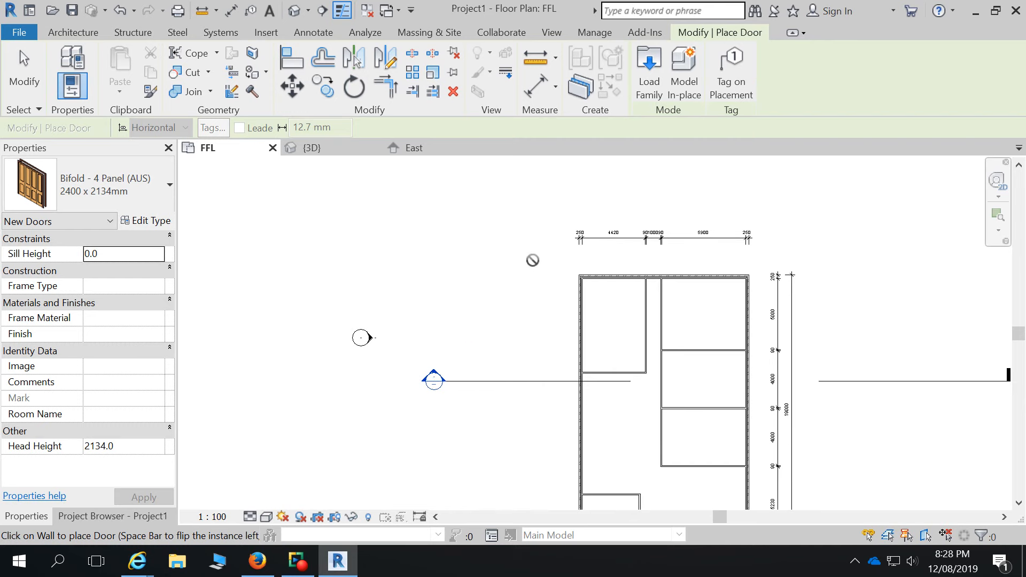
pyautogui.scroll(1, 555, 271)
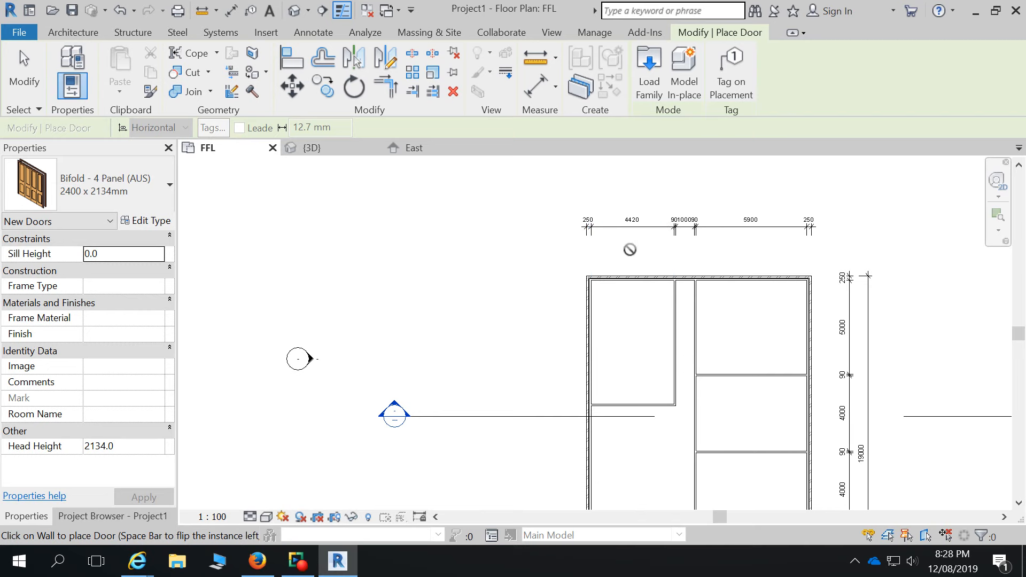
pyautogui.scroll(2, 627, 271)
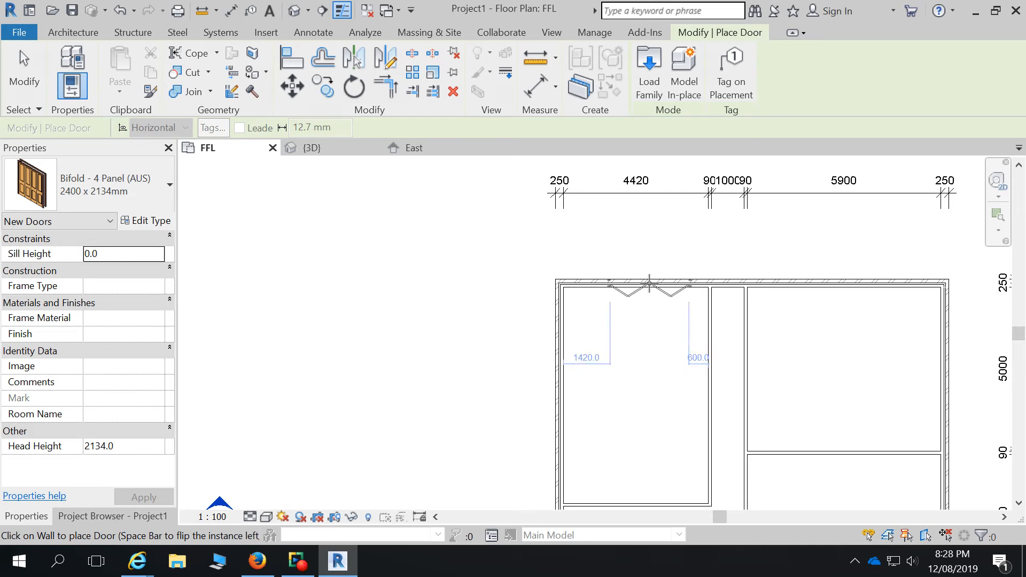
pyautogui.scroll(3, 648, 283)
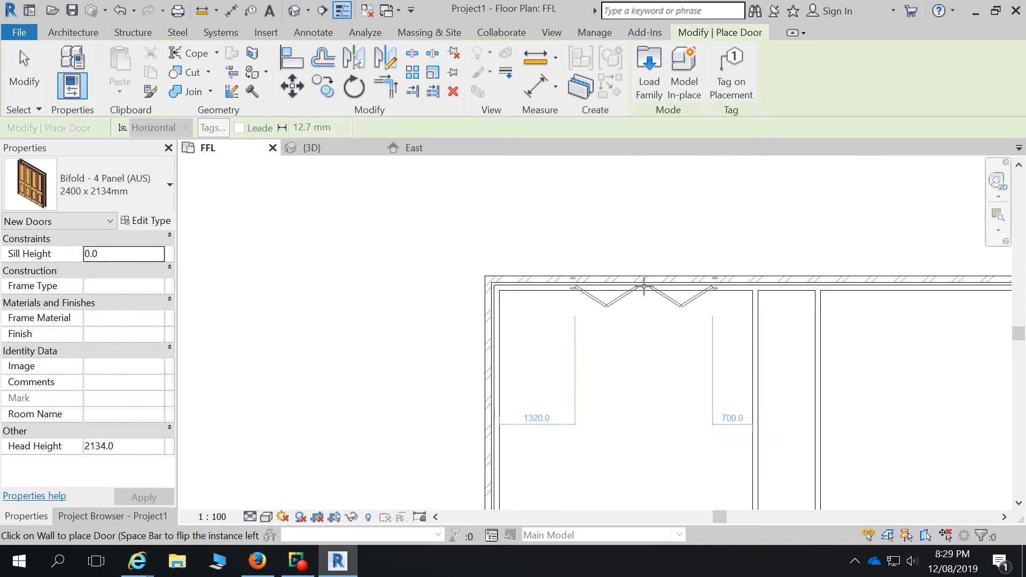
pyautogui.scroll(-2, 611, 309)
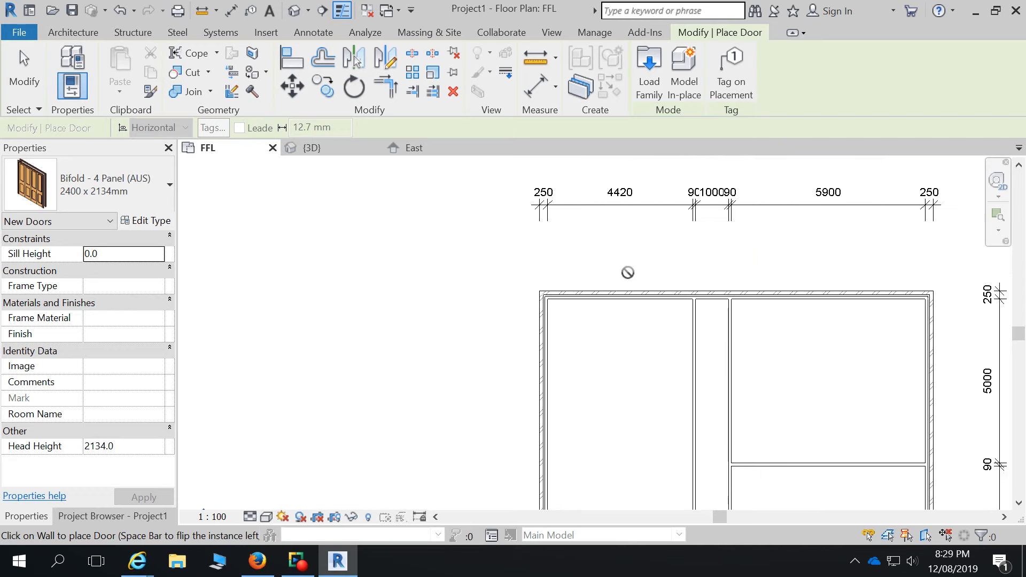
pyautogui.click(602, 353)
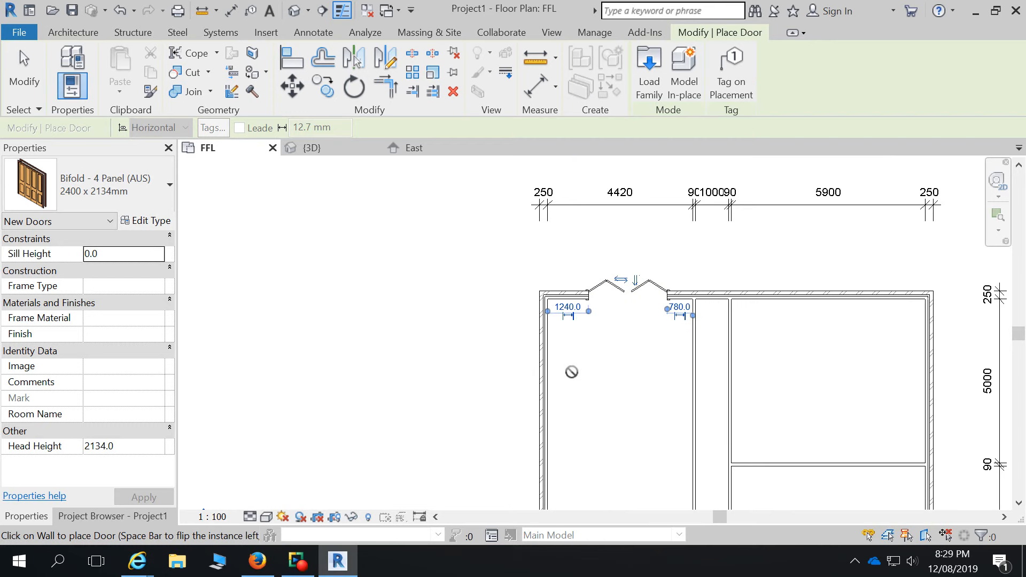
pyautogui.press('Escape')
pyautogui.press('Escape')
# - Flip the bifold door's facing so its panels fold into the room, and flip its hand
pyautogui.scroll(2, 679, 232)
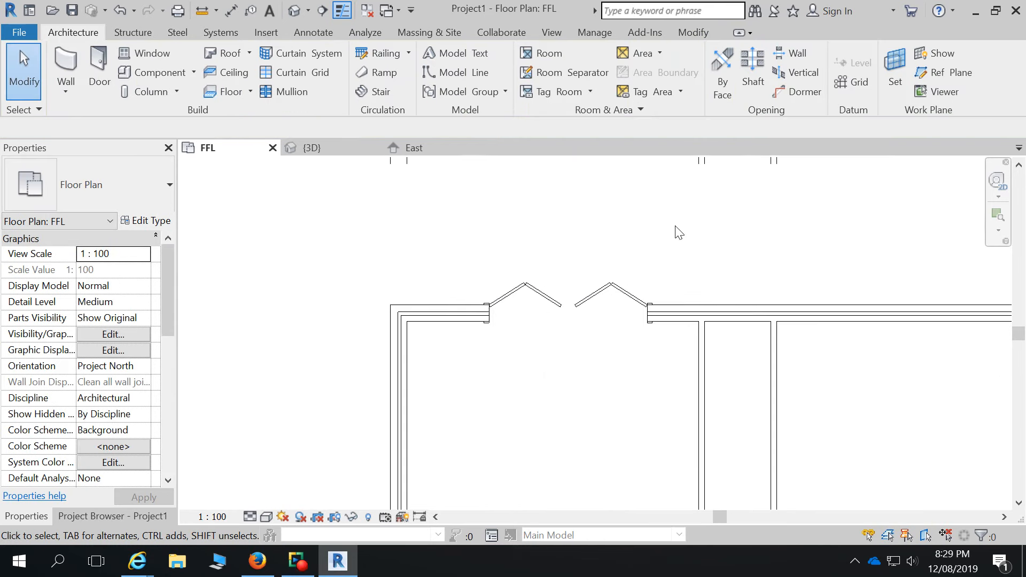
pyautogui.click(612, 290)
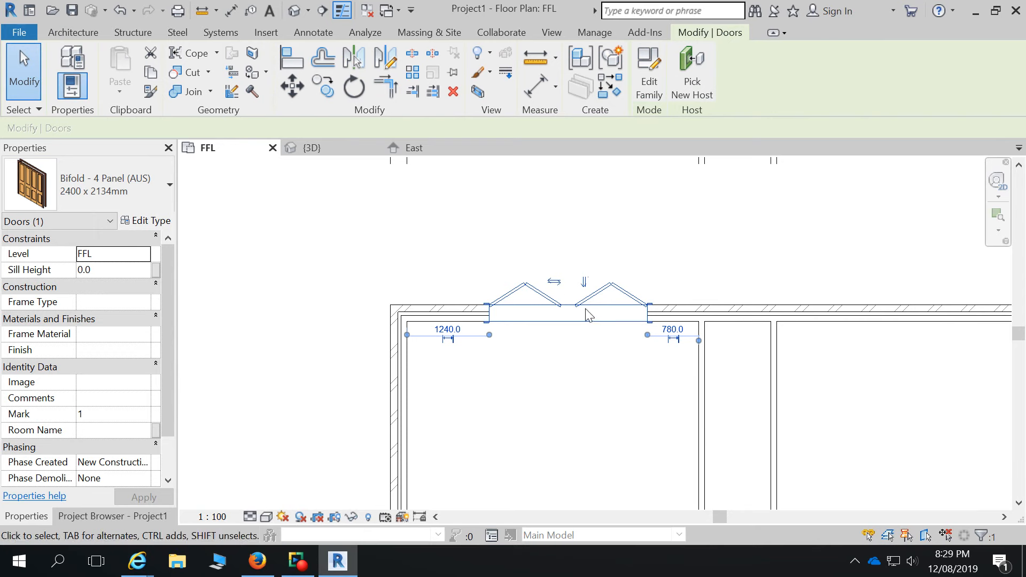
pyautogui.scroll(2, 588, 313)
pyautogui.click(585, 269)
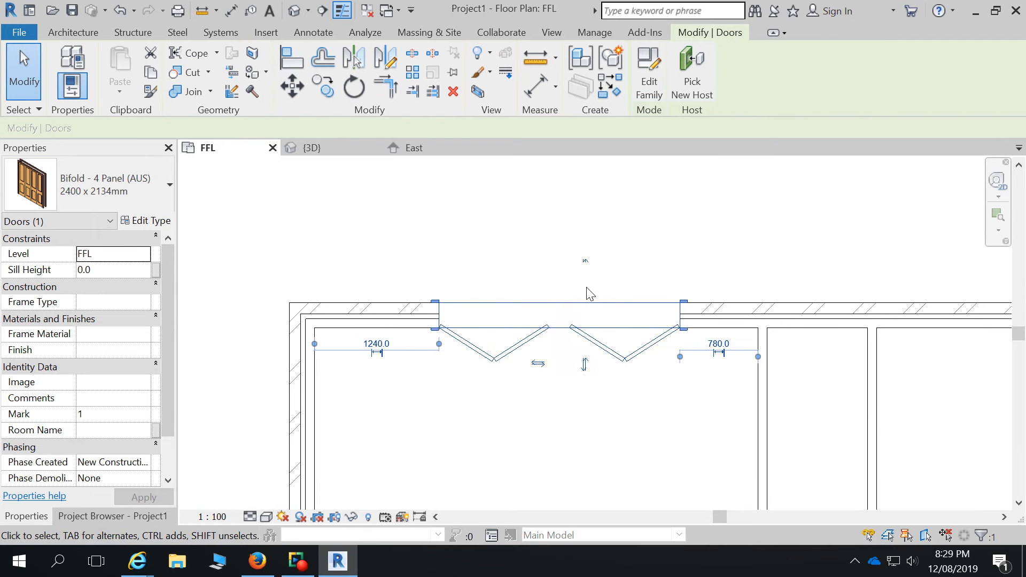
pyautogui.click(538, 365)
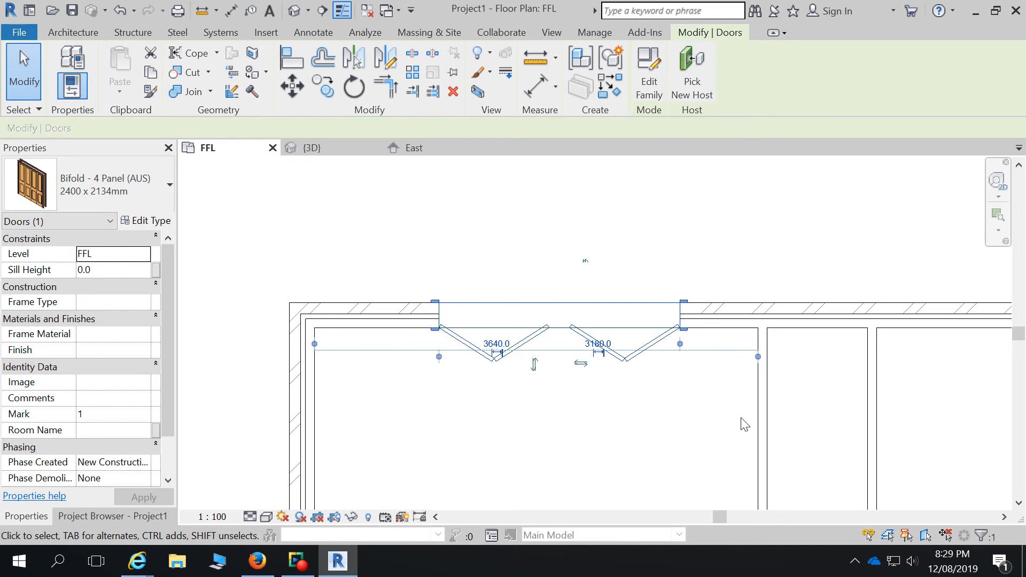
# - Try changing the bifold door to the M_Single-Flush 0762 x 2032mm type, and undo the change
pyautogui.click(140, 199)
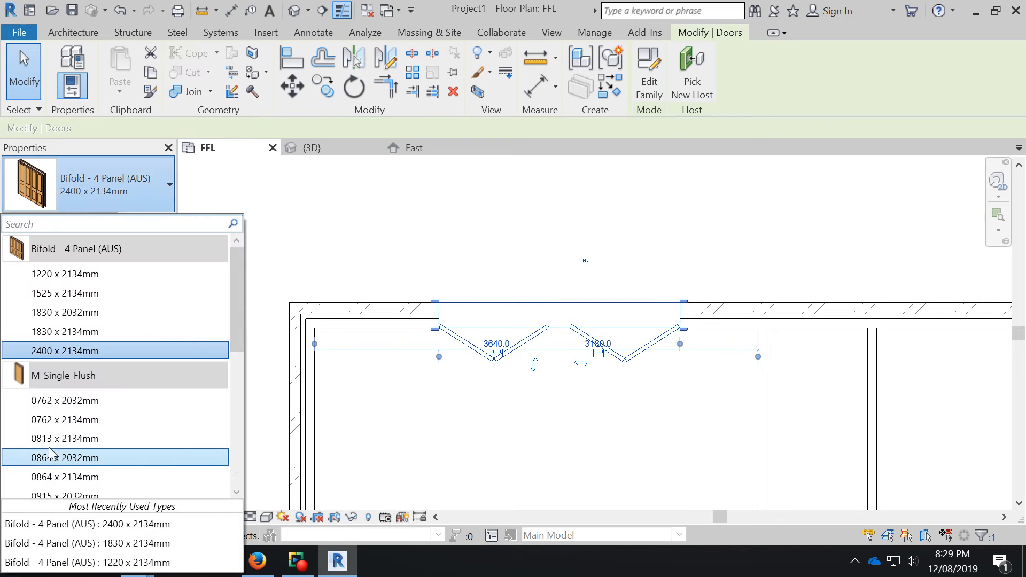
pyautogui.click(75, 401)
pyautogui.scroll(-2, 430, 251)
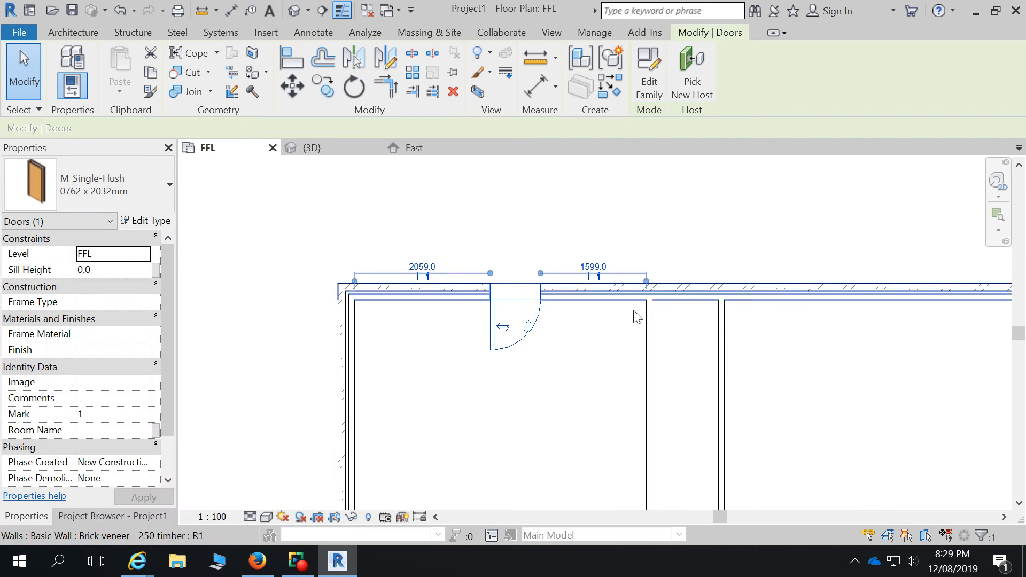
pyautogui.click(120, 8)
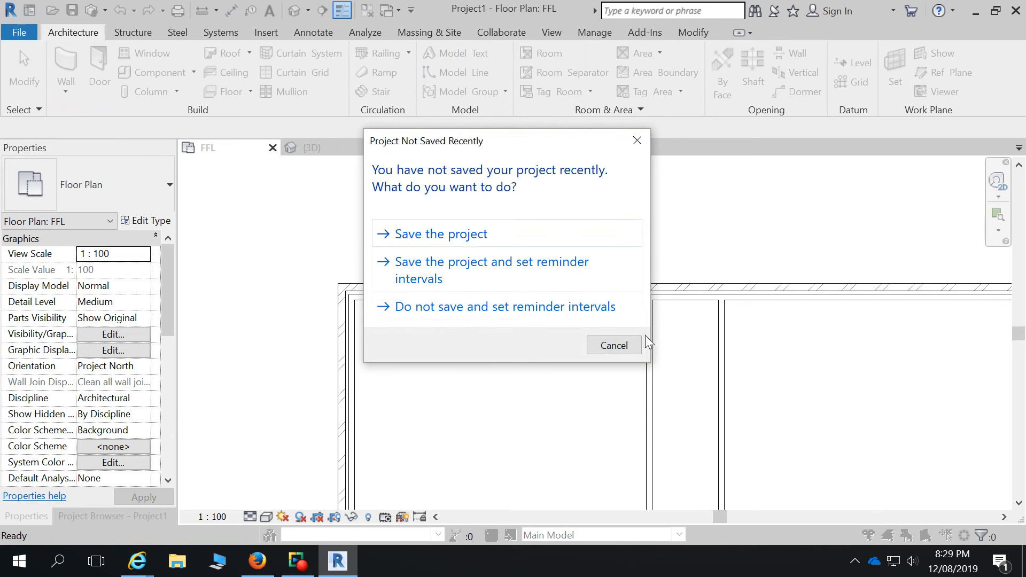
# - Place an M_Single-Flush 0762 x 2032mm door in the upper-right room's exterior wall, about 80 mm from the corridor wall, hinged beside it and swinging inward
pyautogui.click(636, 345)
pyautogui.click(148, 196)
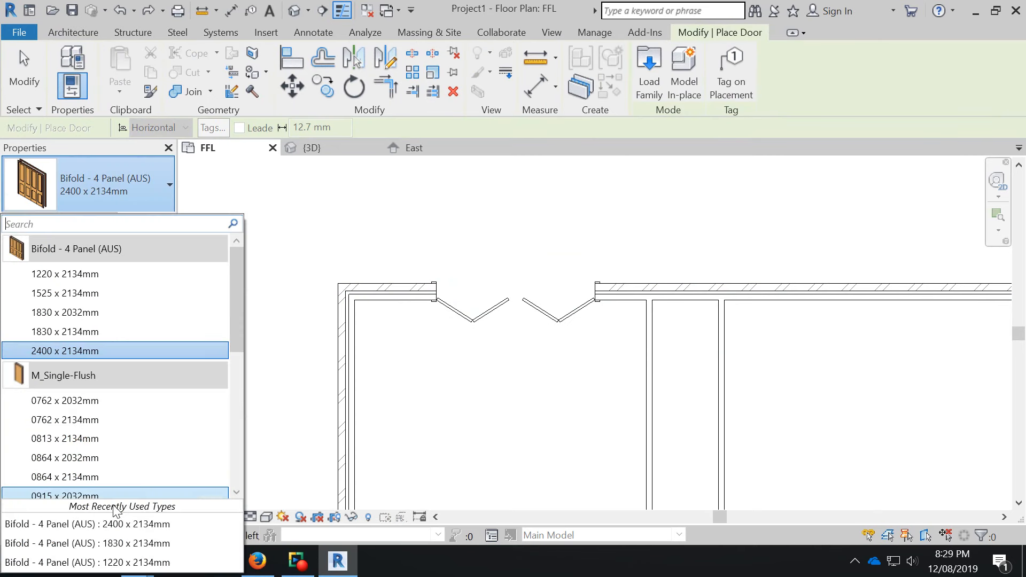
pyautogui.click(91, 401)
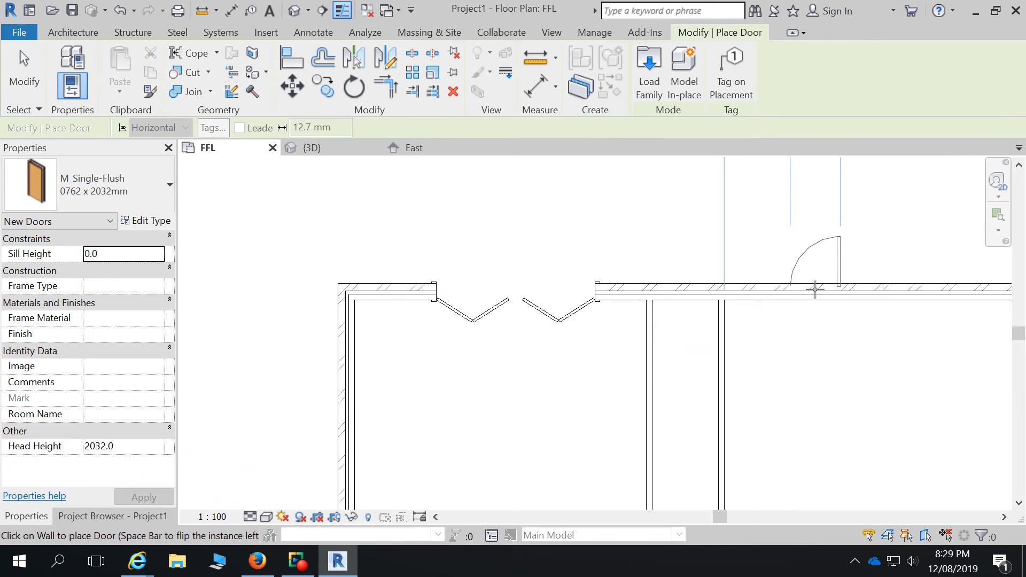
pyautogui.press('space')
pyautogui.press('space')
pyautogui.press('space')
pyautogui.press('space')
pyautogui.press('space')
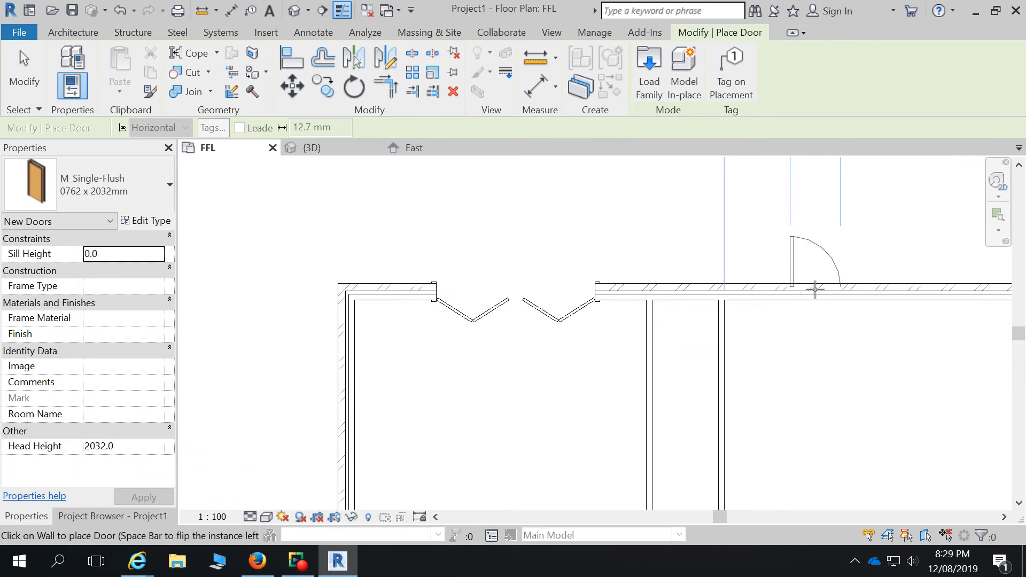
pyautogui.press('space')
pyautogui.press('space')
pyautogui.press('space')
pyautogui.press('space')
pyautogui.press('space')
pyautogui.press('space')
pyautogui.press('space')
pyautogui.press('space')
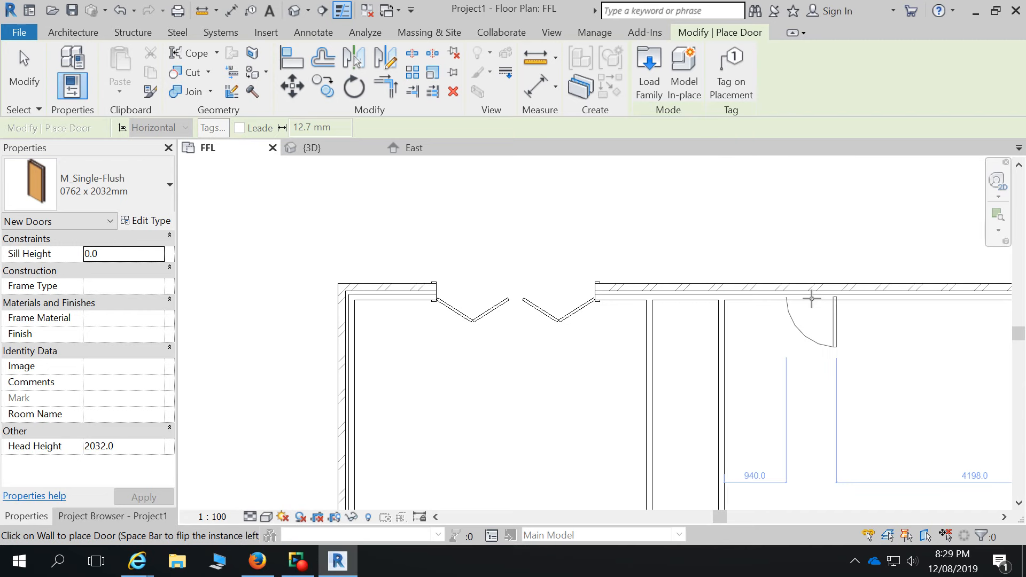
pyautogui.press('space')
pyautogui.press('space')
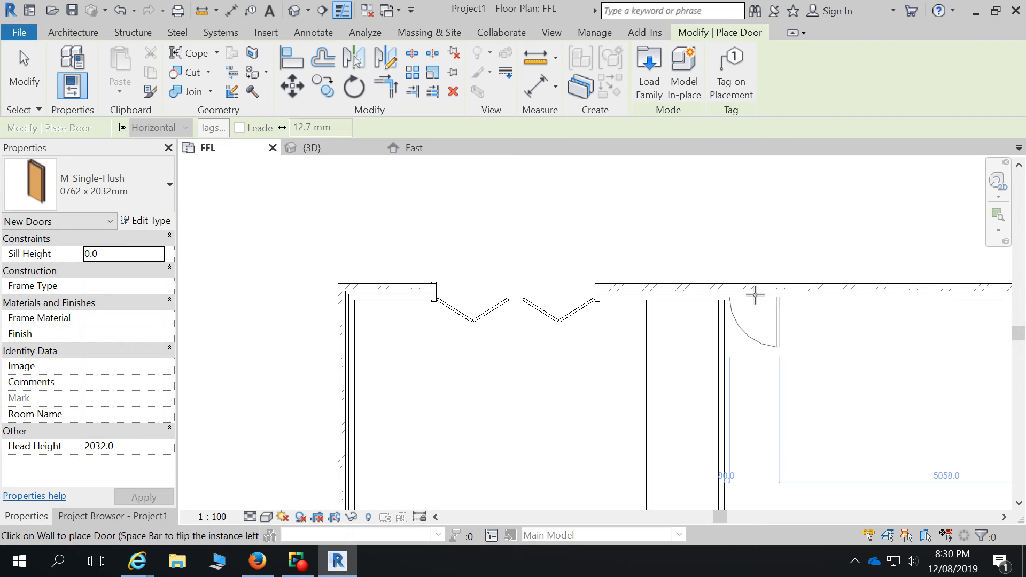
pyautogui.press('space')
pyautogui.press('space')
pyautogui.press('space')
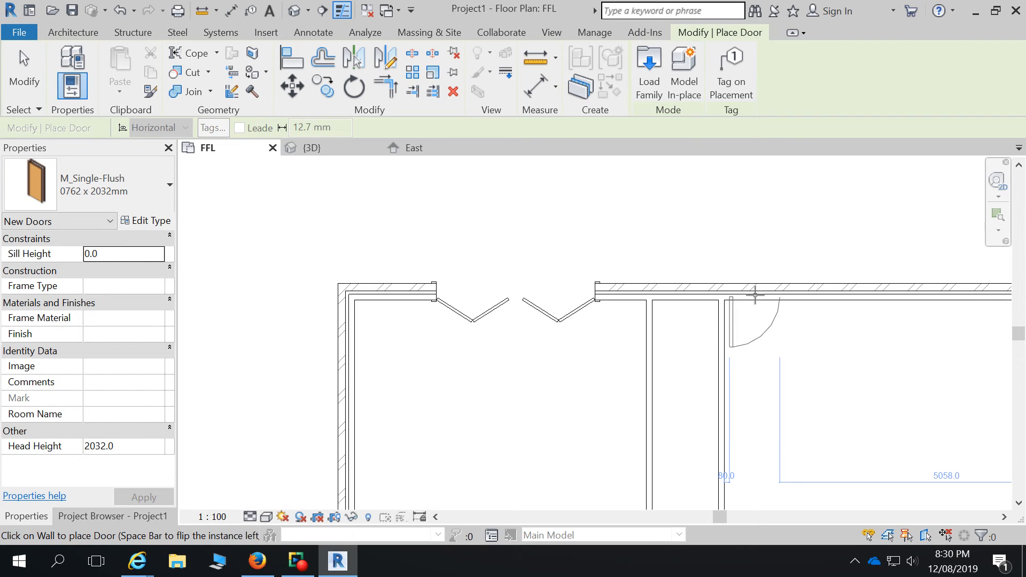
pyautogui.click(755, 294)
pyautogui.press('Escape')
pyautogui.press('Escape')
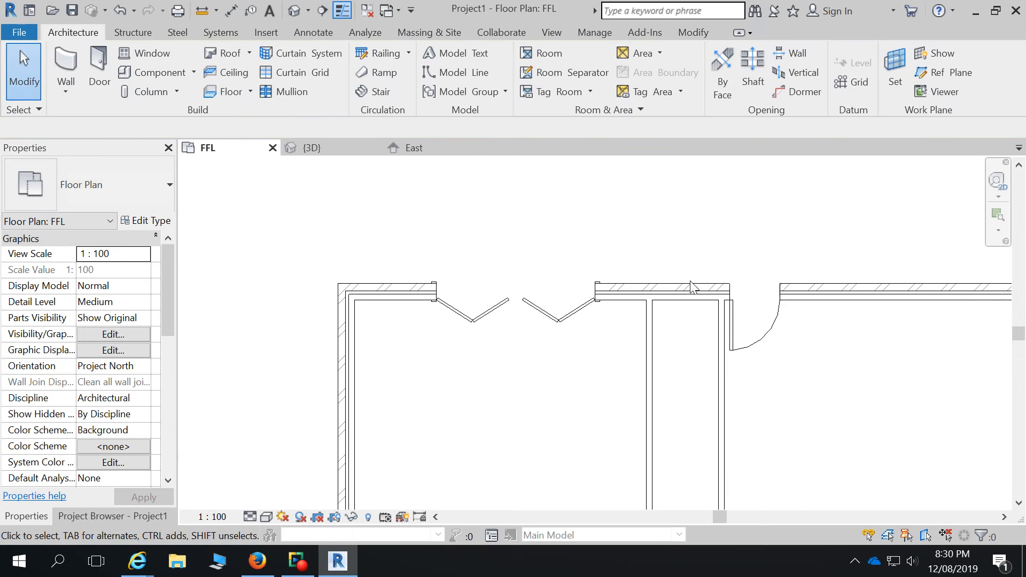
# - Change the single-flush door in the upper-right room's exterior wall to the 0762 x 2134mm type
pyautogui.scroll(-2, 691, 287)
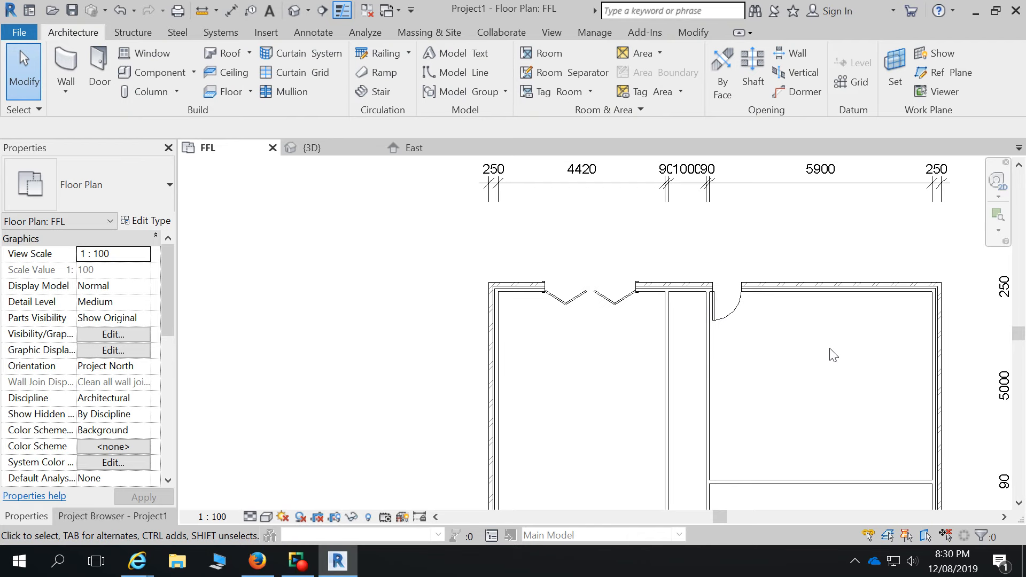
pyautogui.click(736, 310)
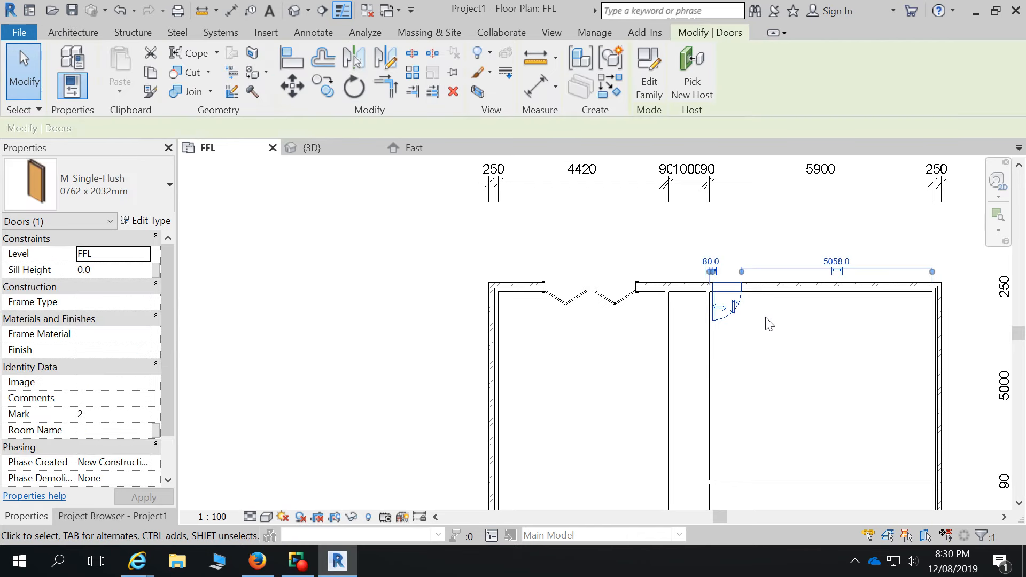
pyautogui.click(776, 339)
pyautogui.click(737, 310)
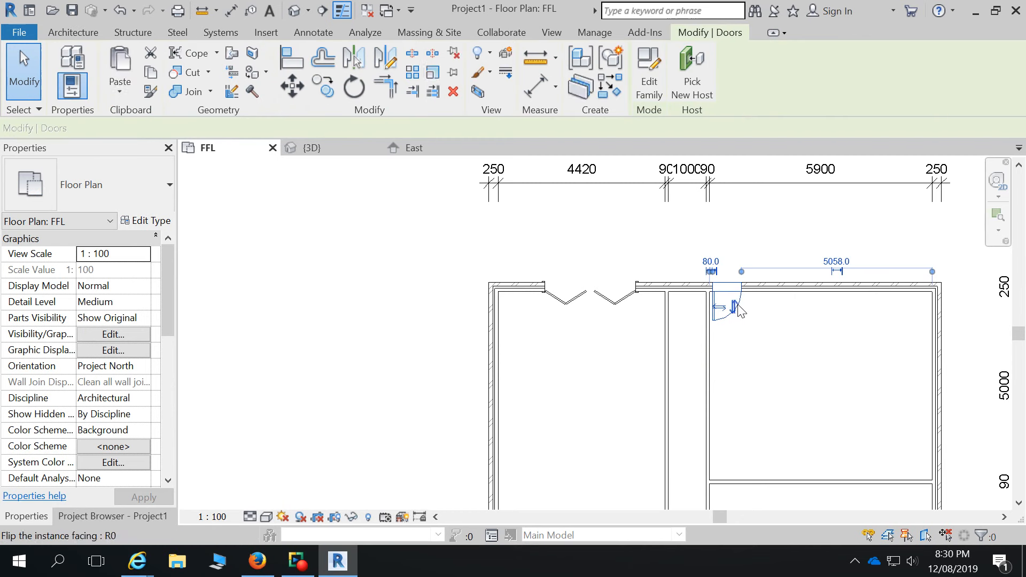
pyautogui.click(145, 199)
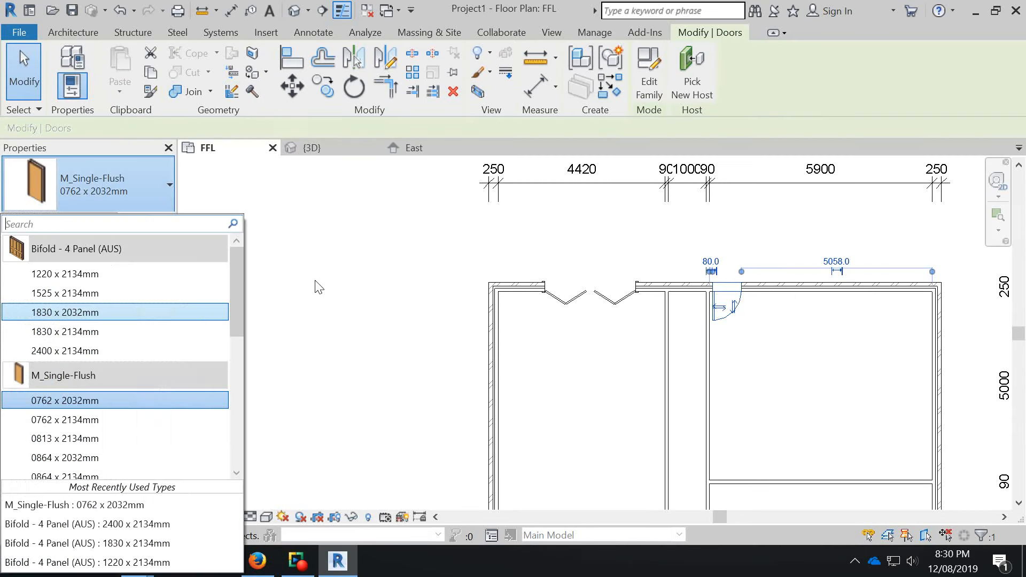
pyautogui.scroll(-1, 294, 220)
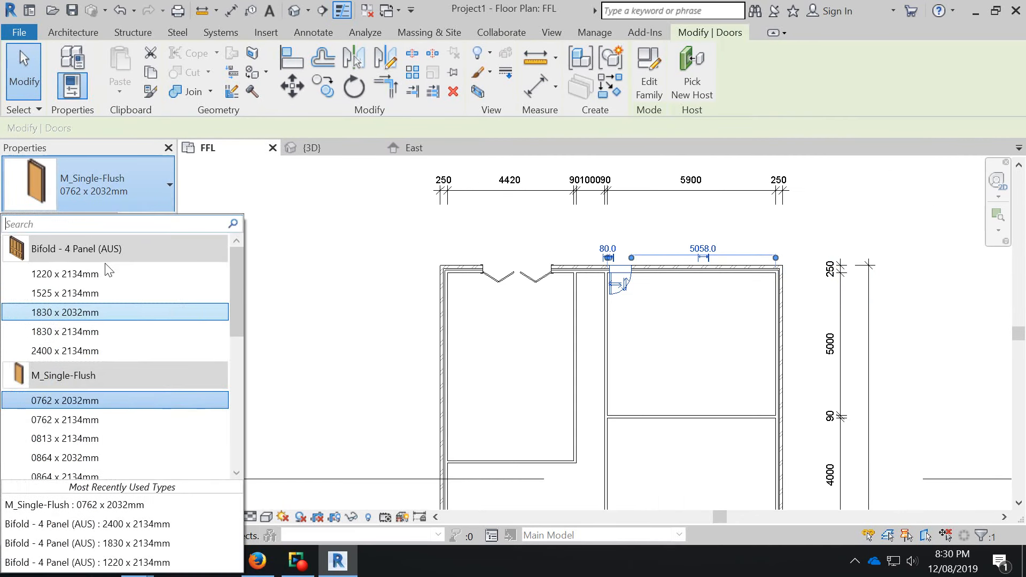
pyautogui.click(65, 419)
pyautogui.scroll(-1, 740, 280)
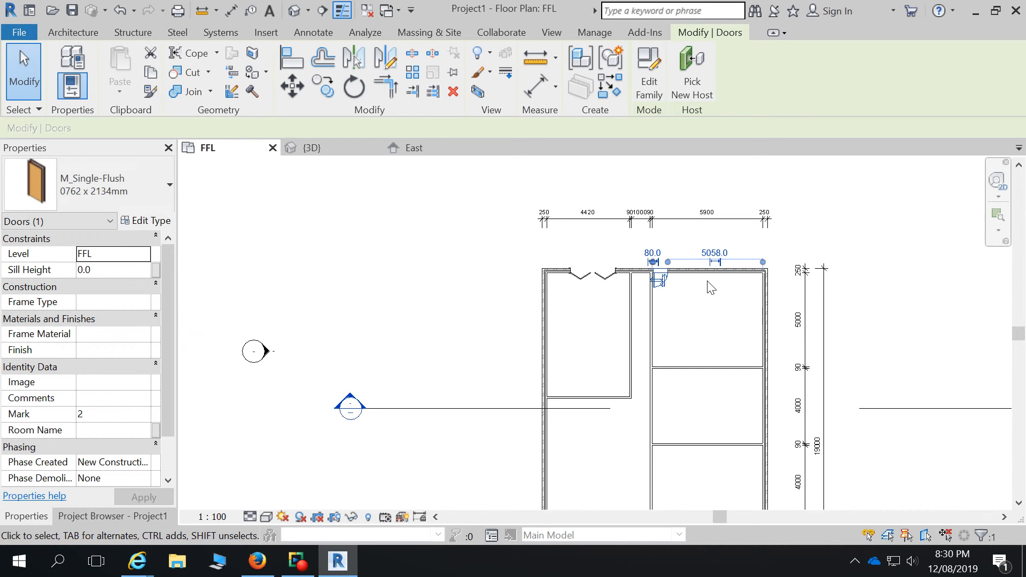
# - Place another M_Single-Flush 0762 x 2134mm door midway along the upper-right room's east exterior wall, swinging outward
pyautogui.click(601, 94)
pyautogui.scroll(2, 767, 301)
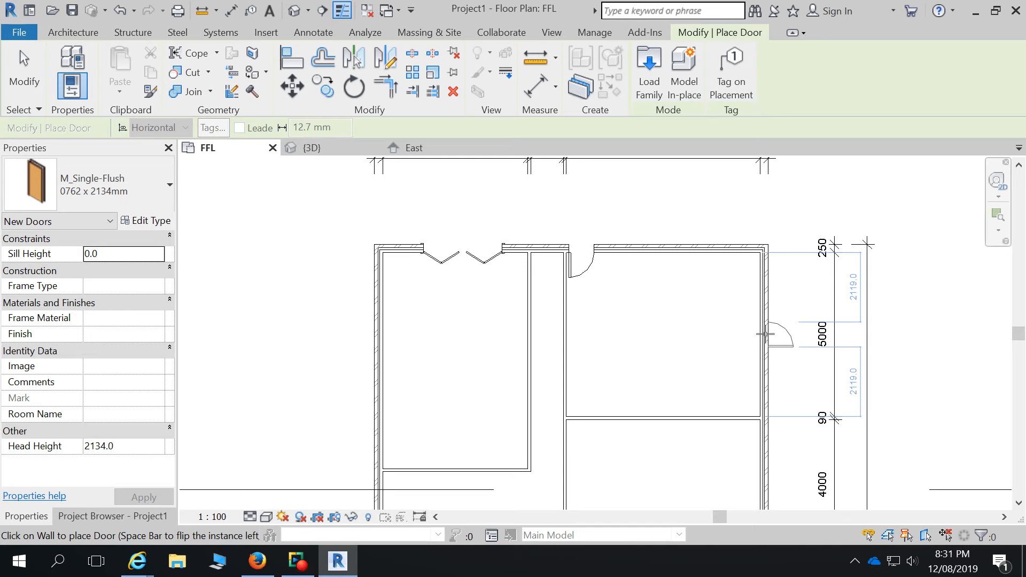
pyautogui.click(764, 334)
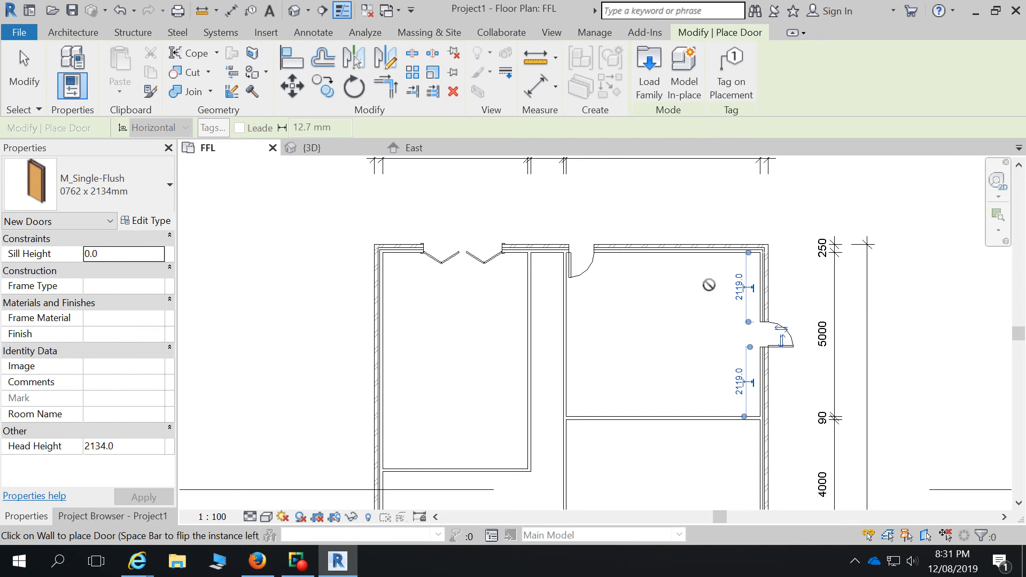
pyautogui.scroll(-2, 711, 301)
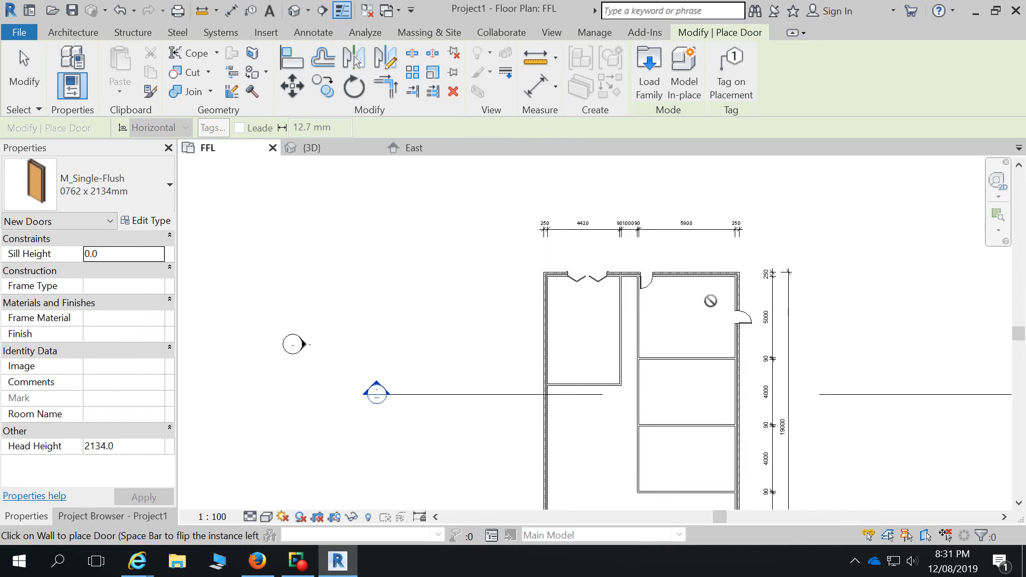
pyautogui.press('Escape')
pyautogui.press('Escape')
# - Examine the types and wall offsets of the single-flush and bifold doors in the plan's upper exterior wall
pyautogui.scroll(3, 656, 287)
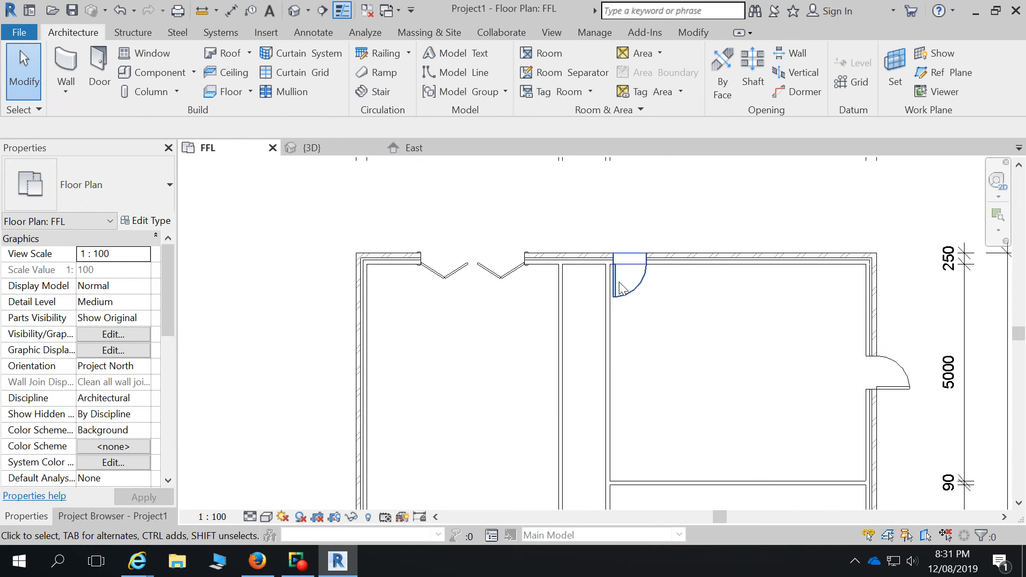
pyautogui.scroll(-2, 592, 248)
pyautogui.scroll(3, 633, 282)
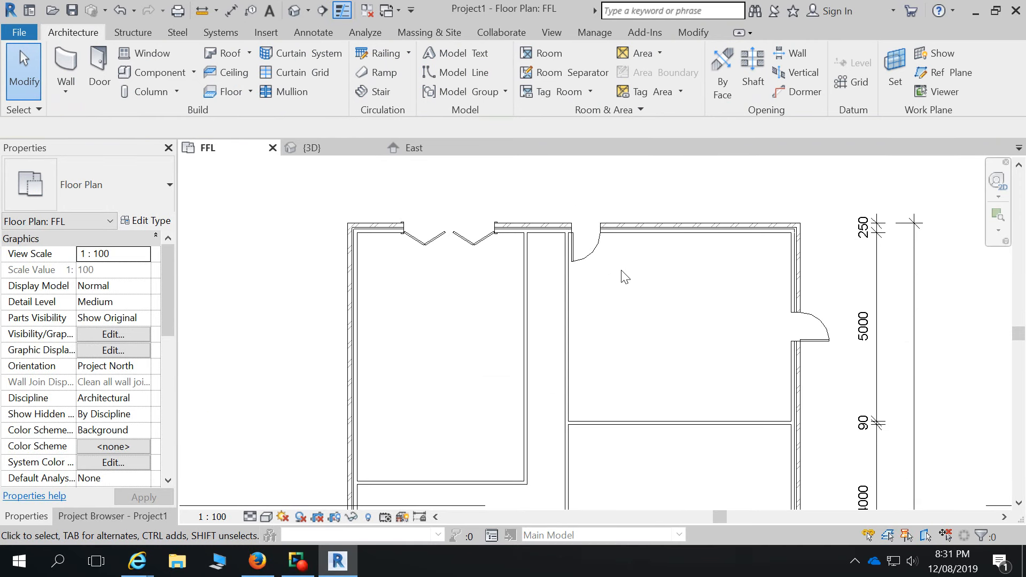
pyautogui.click(578, 244)
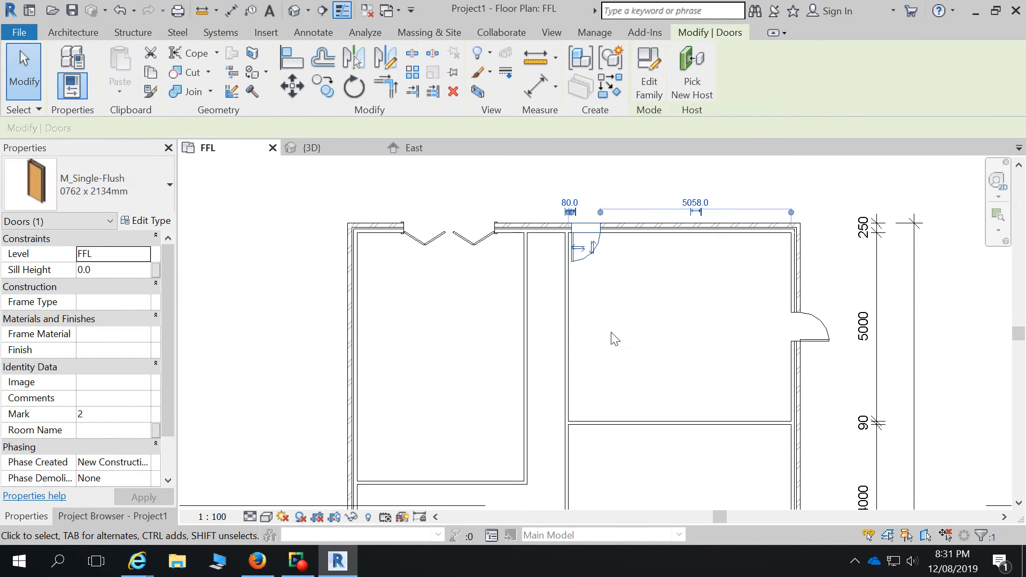
pyautogui.click(474, 246)
pyautogui.click(474, 241)
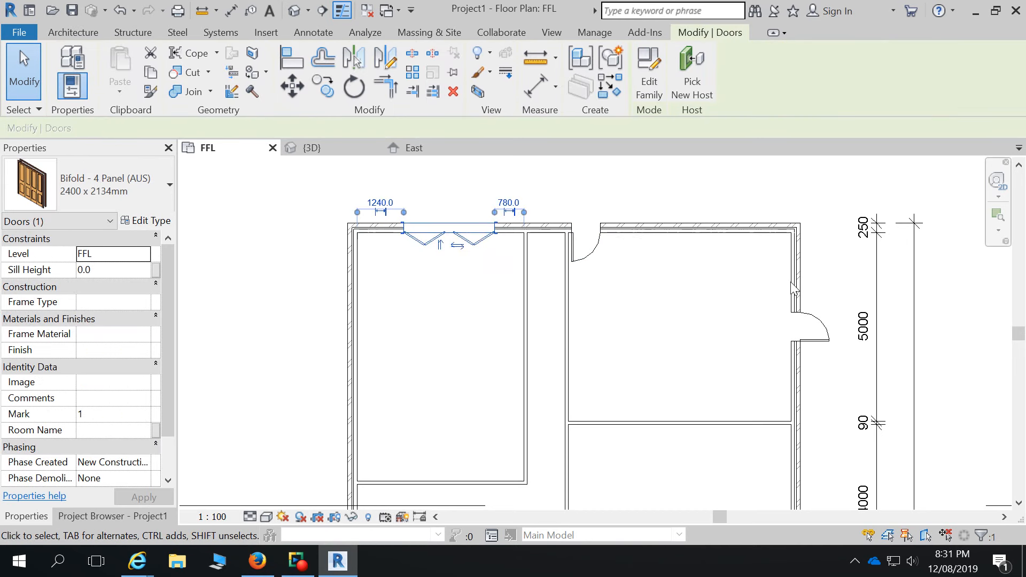
pyautogui.scroll(-2, 673, 265)
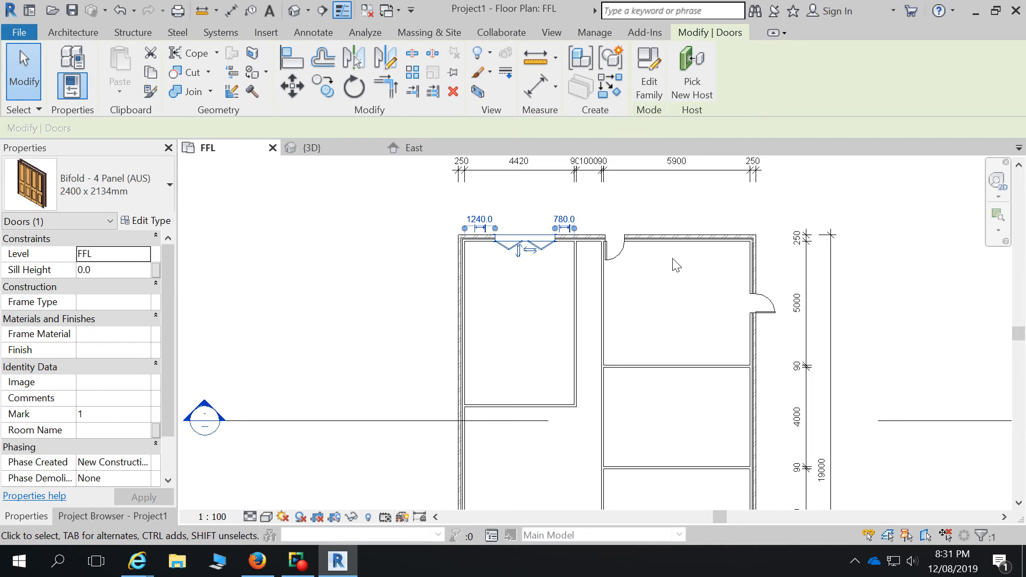
pyautogui.scroll(3, 668, 295)
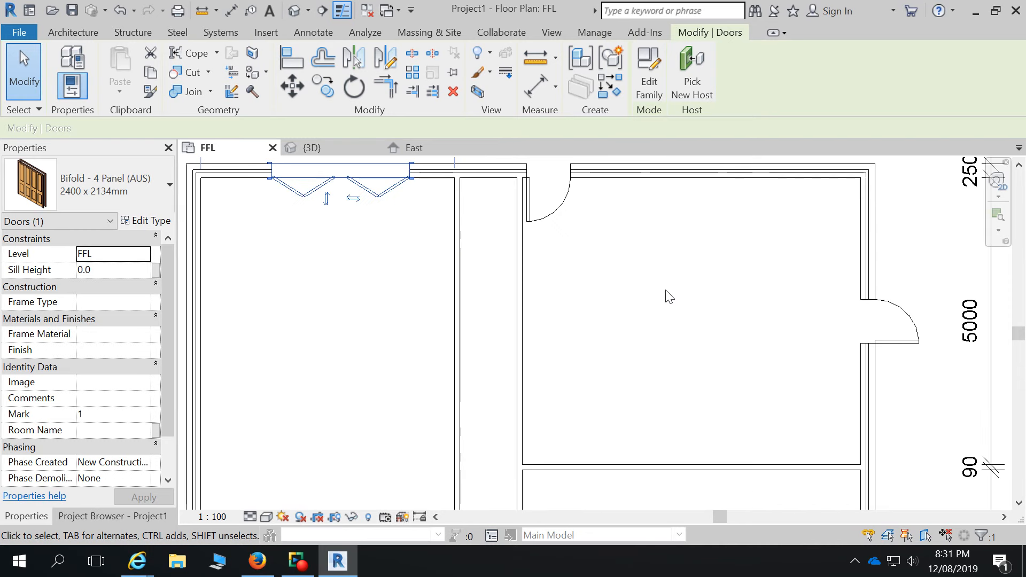
pyautogui.scroll(-5, 529, 269)
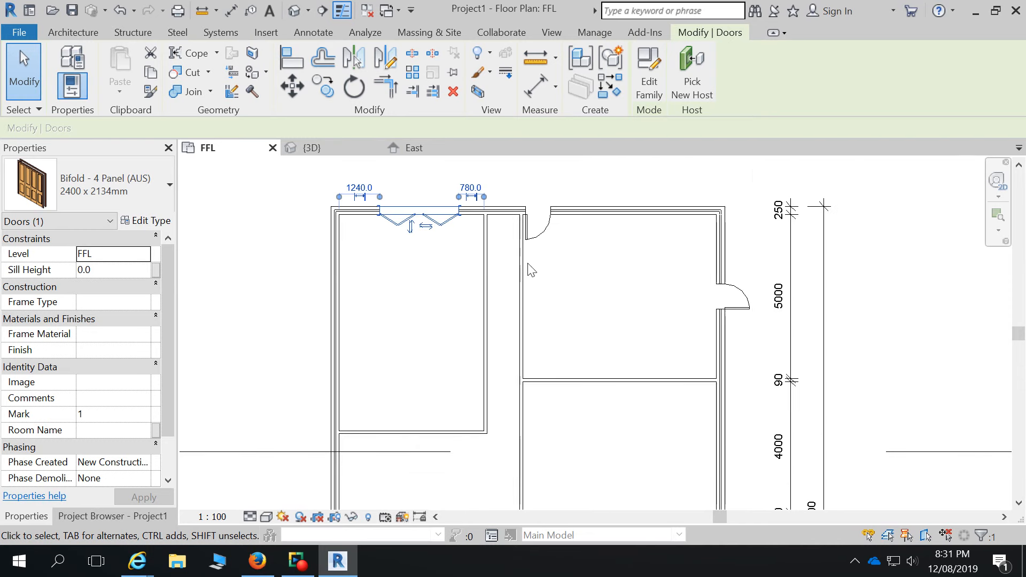
pyautogui.click(584, 255)
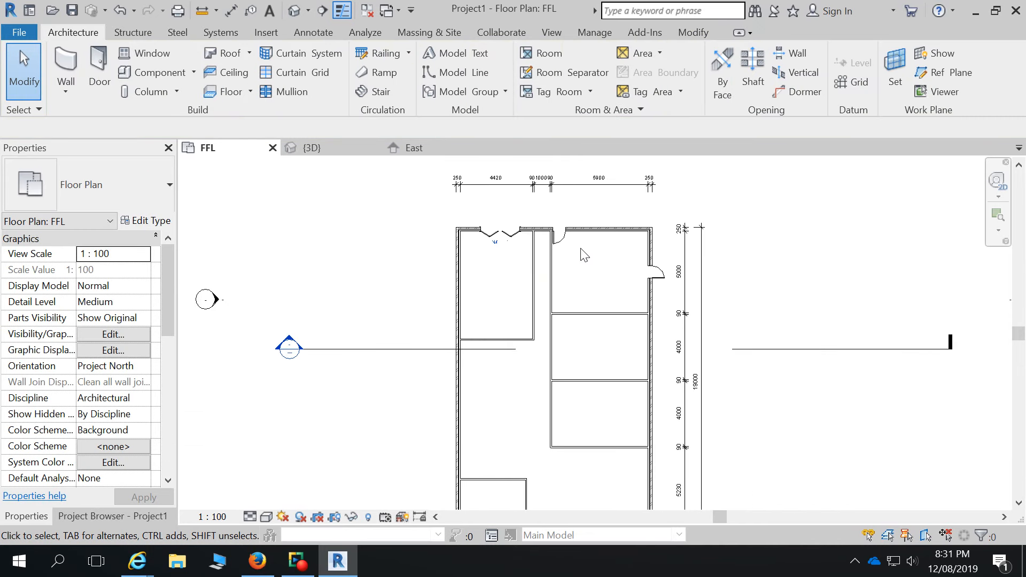
pyautogui.scroll(-3, 580, 252)
pyautogui.scroll(4, 609, 267)
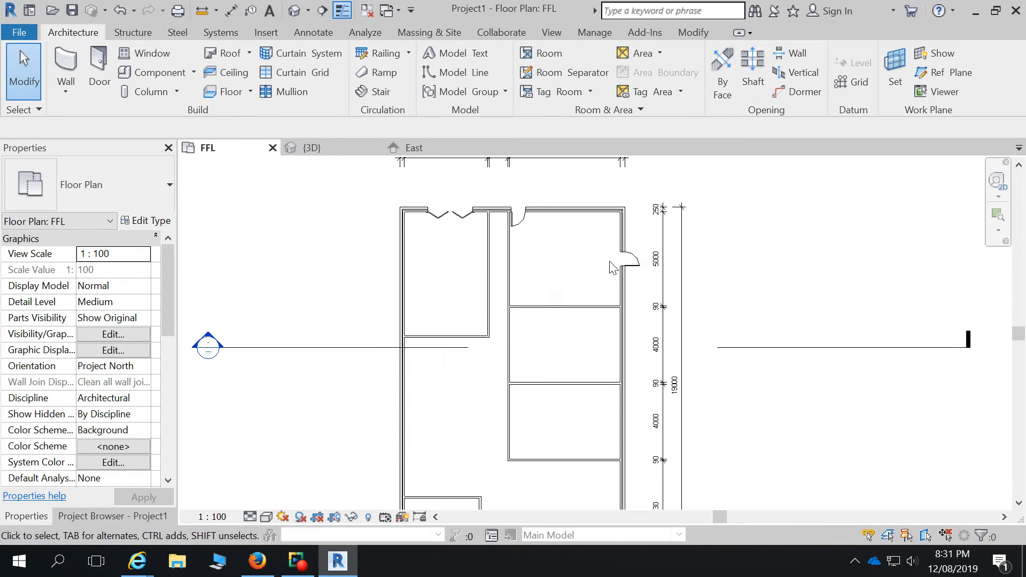
pyautogui.scroll(-1, 545, 270)
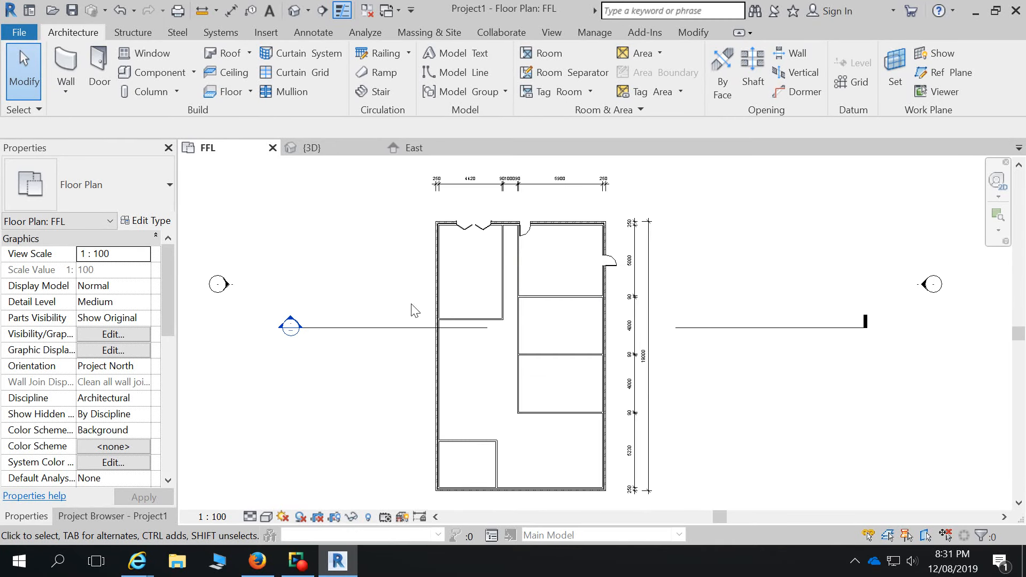
# - Start window placement with the M_Fixed 0915 x 1830mm type
pyautogui.click(165, 53)
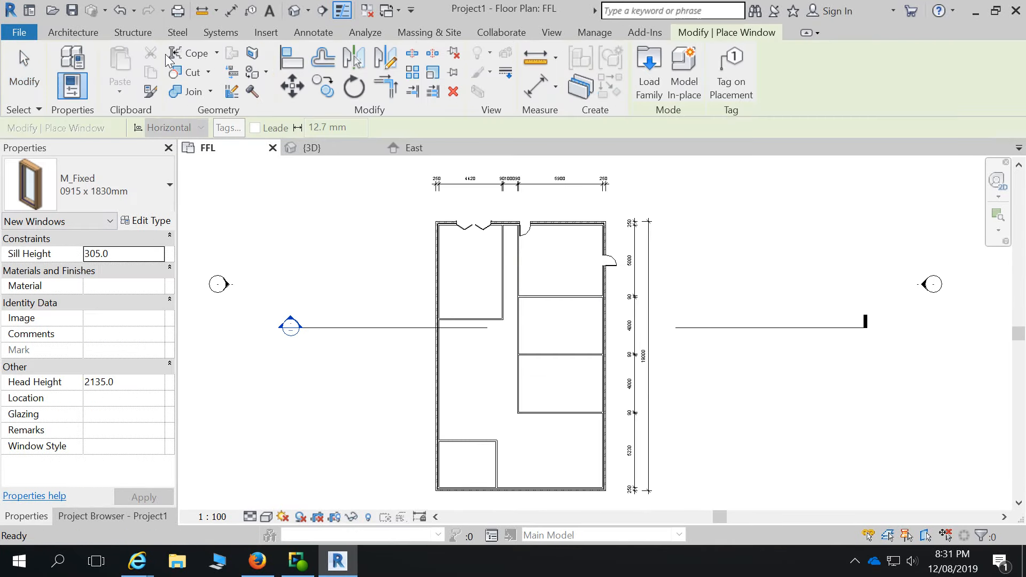
pyautogui.click(101, 189)
pyautogui.click(100, 188)
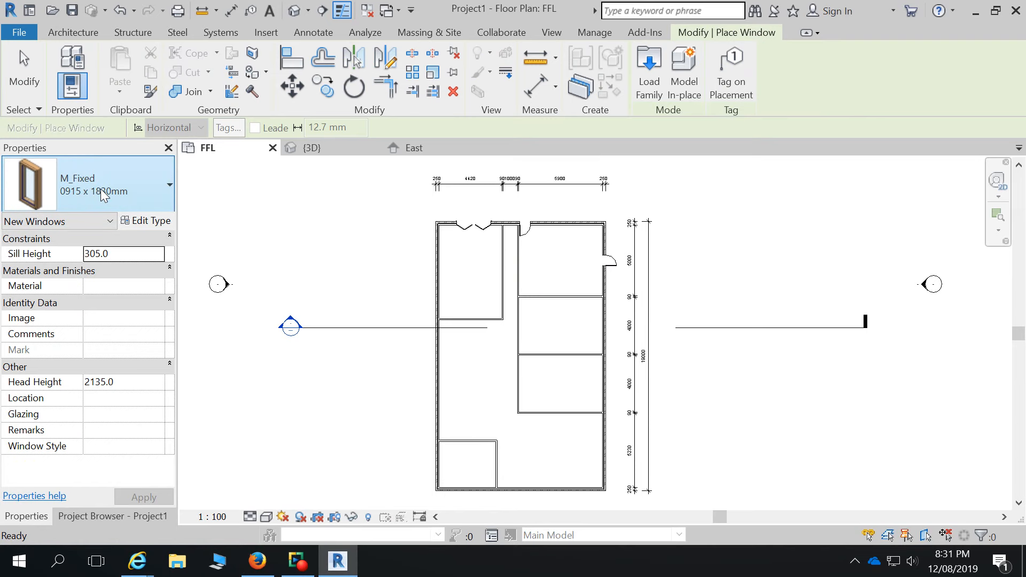
pyautogui.click(639, 60)
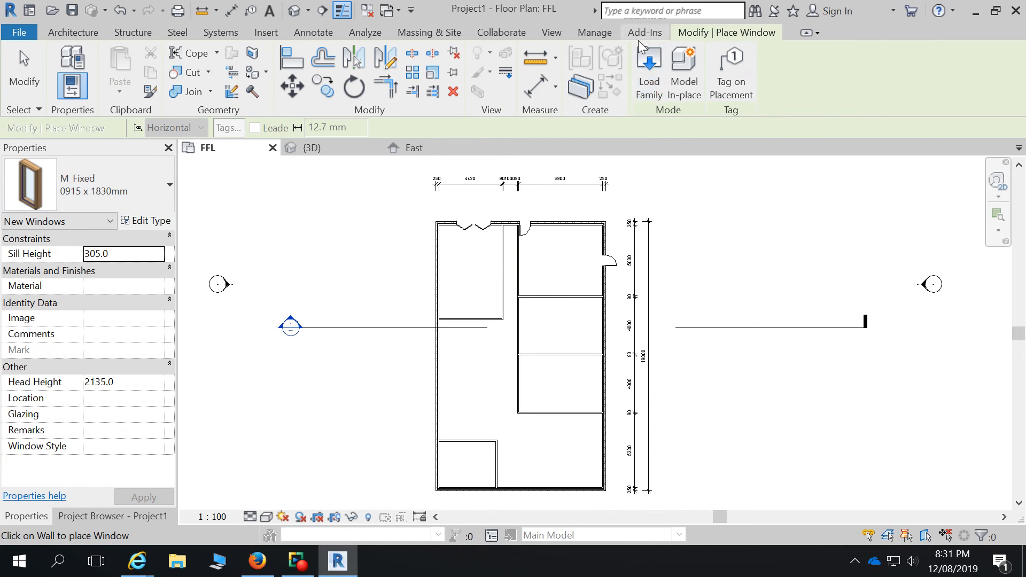
# - Try to load the Single - Timber Frame (AUS) family from the Australia library's Doors folder during window placement
pyautogui.click(642, 72)
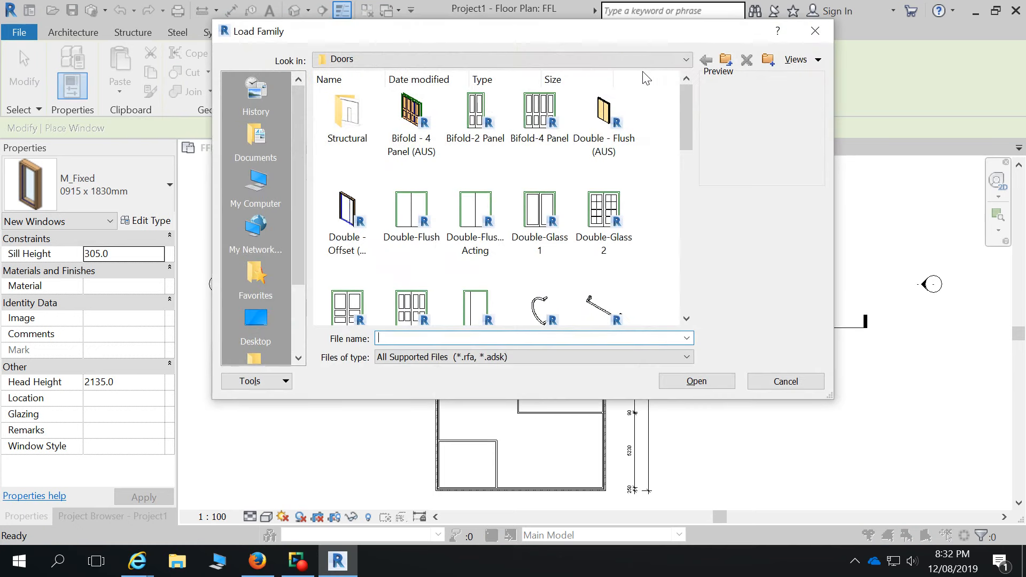
pyautogui.click(686, 59)
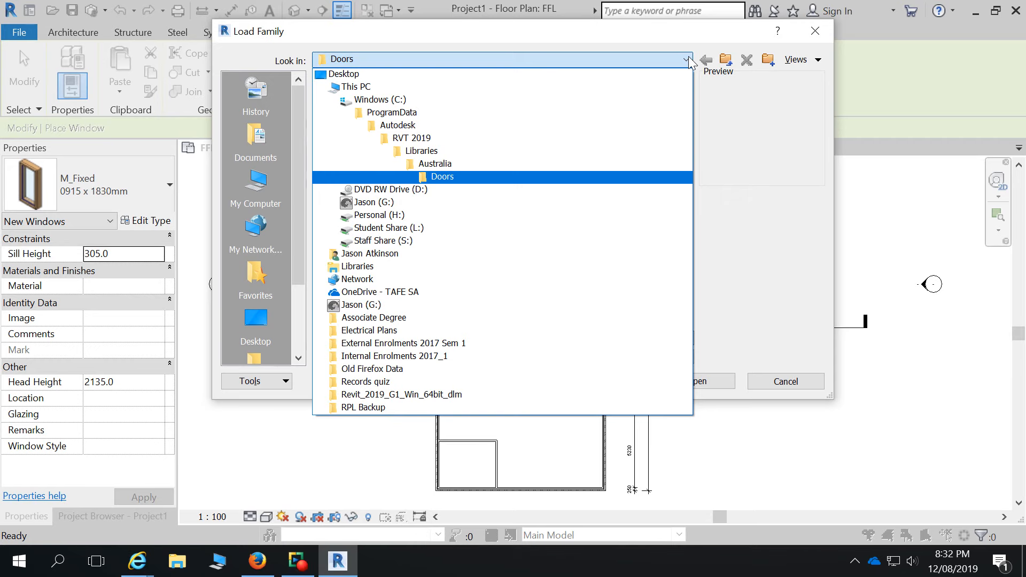
pyautogui.click(454, 166)
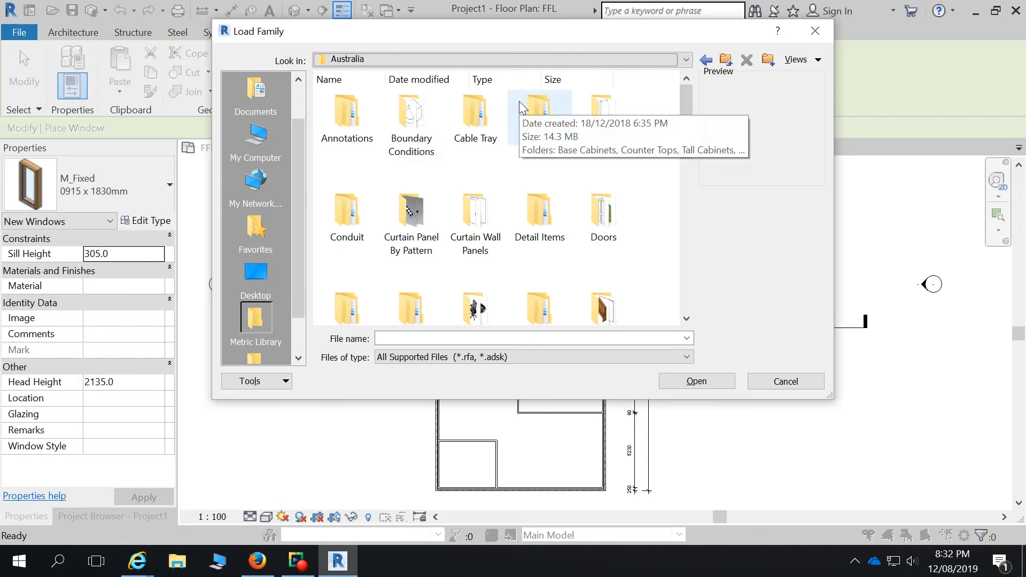
pyautogui.click(609, 230)
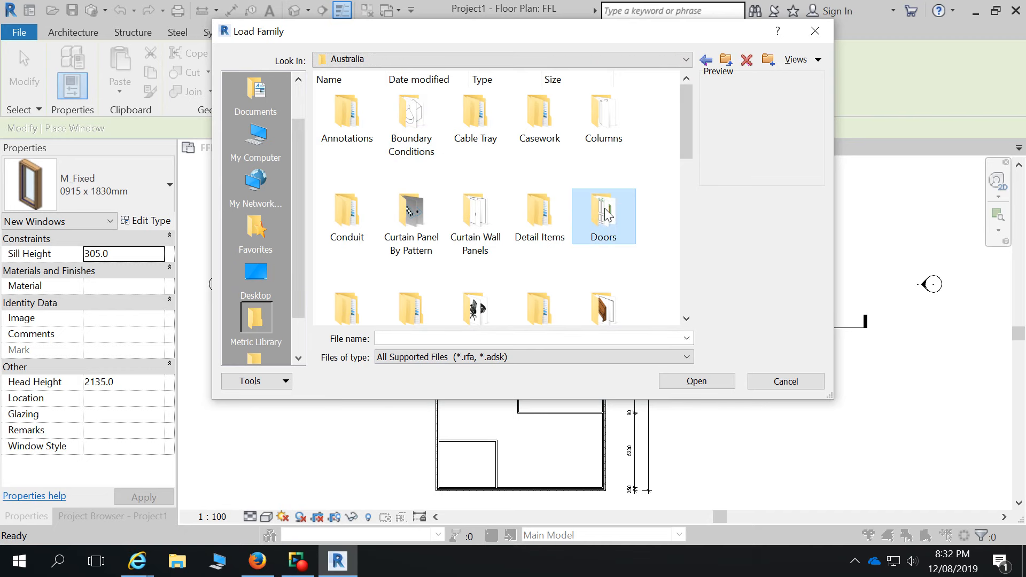
pyautogui.doubleClick(605, 216)
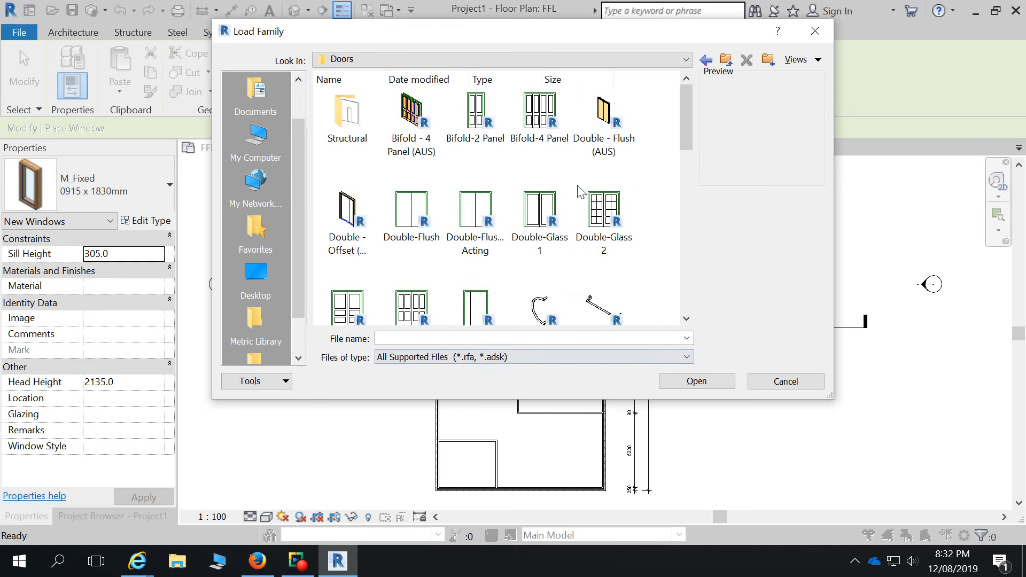
pyautogui.scroll(-5, 462, 288)
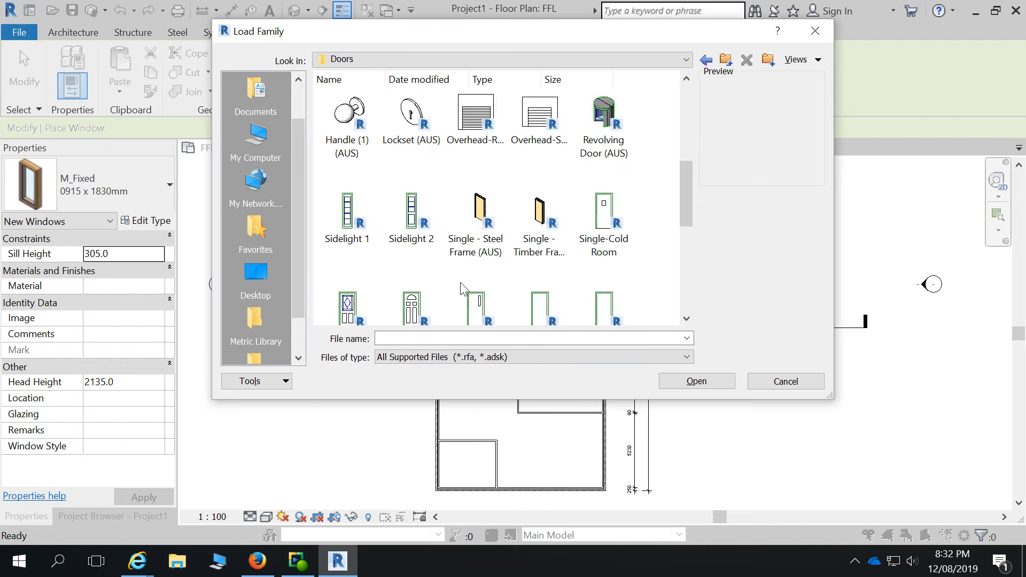
pyautogui.click(536, 235)
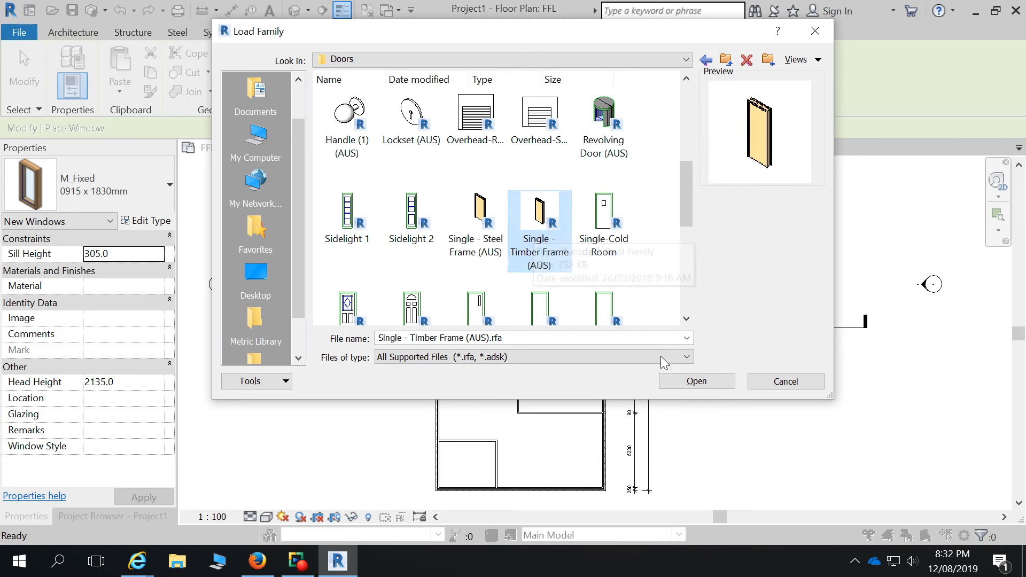
pyautogui.click(712, 383)
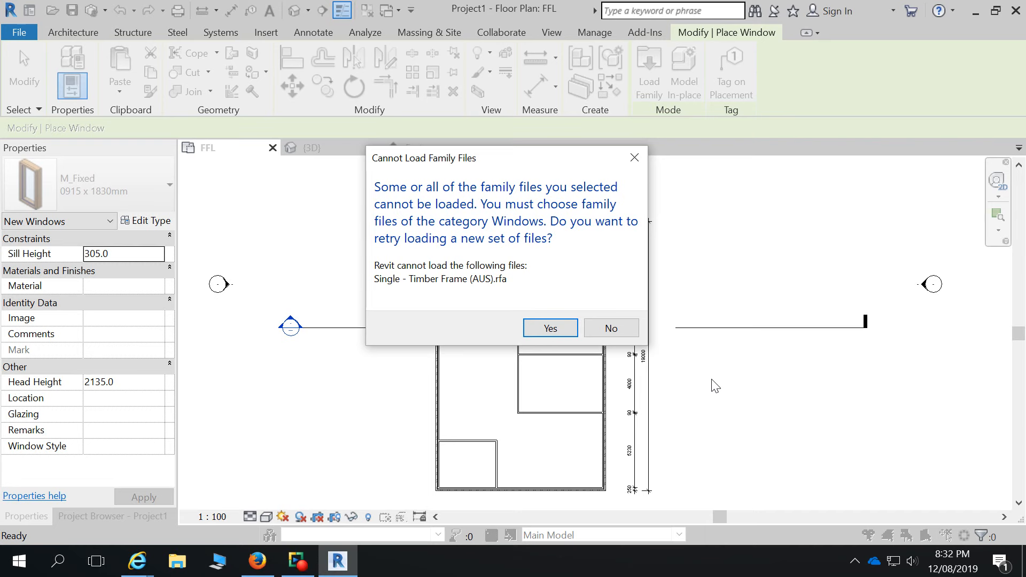
pyautogui.press('Escape')
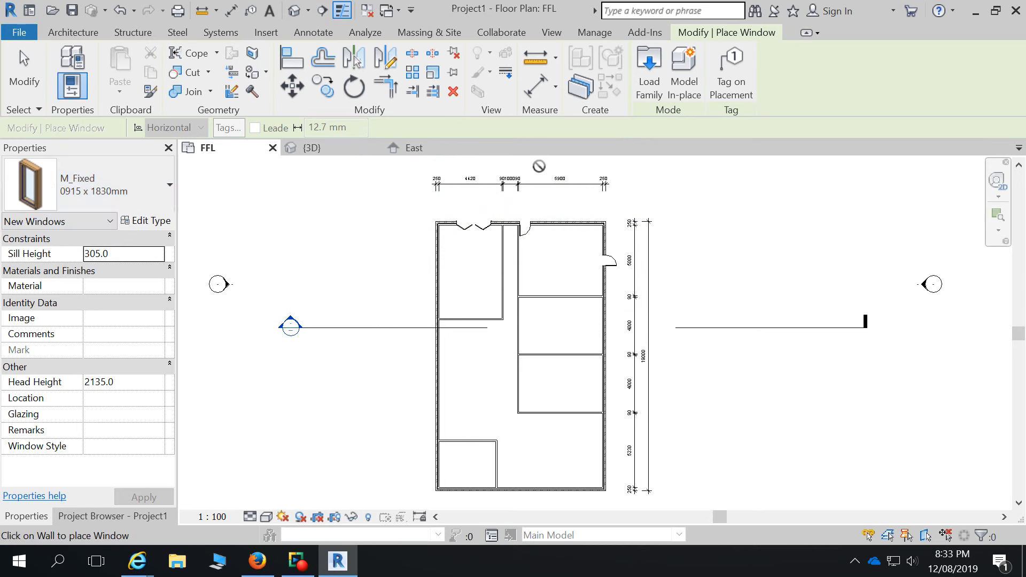
# - Open the Windows folder of the Australia library for loading a window family
pyautogui.click(649, 69)
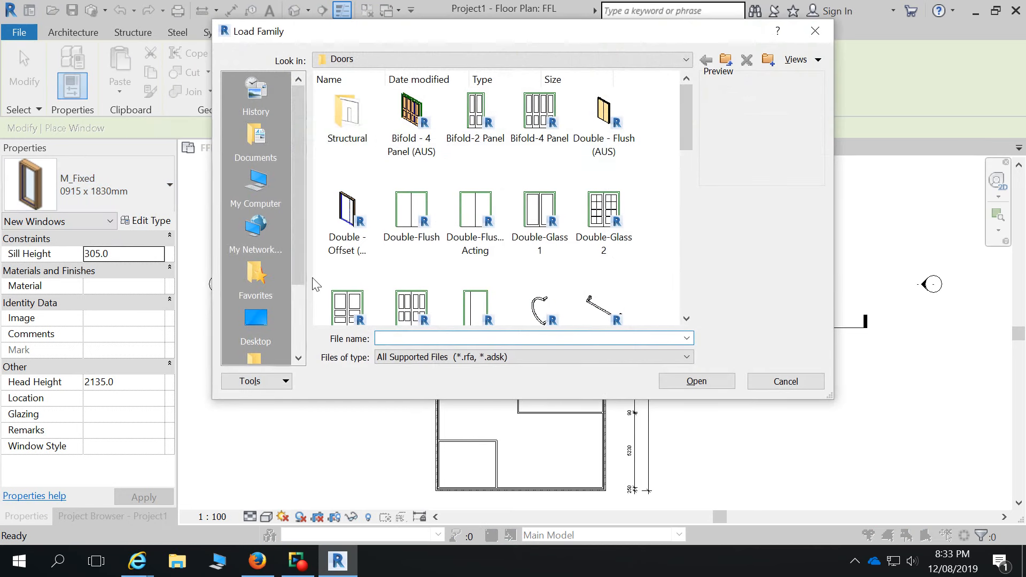
pyautogui.click(380, 57)
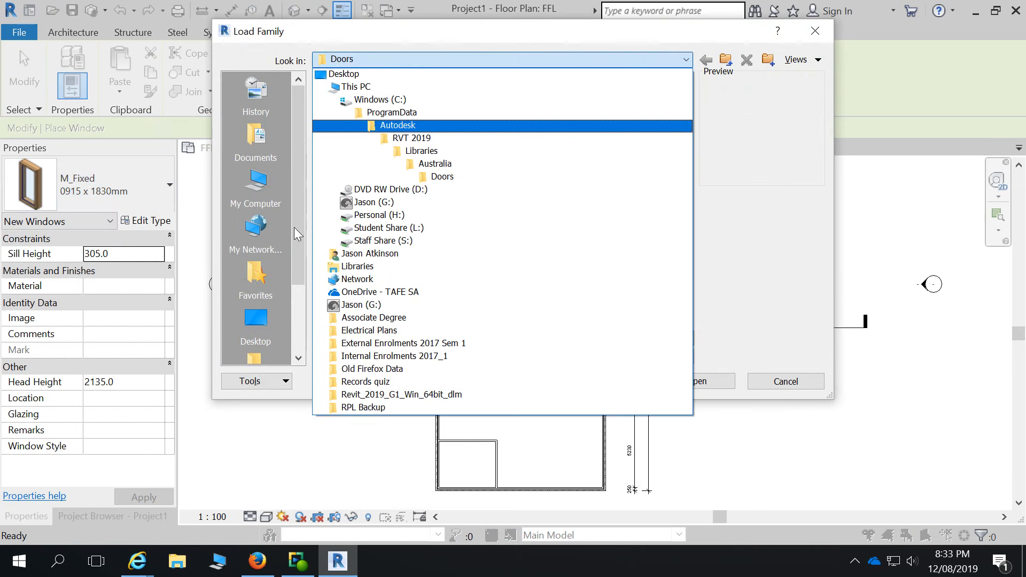
pyautogui.click(434, 164)
pyautogui.moveTo(688, 142); pyautogui.dragTo(678, 293)
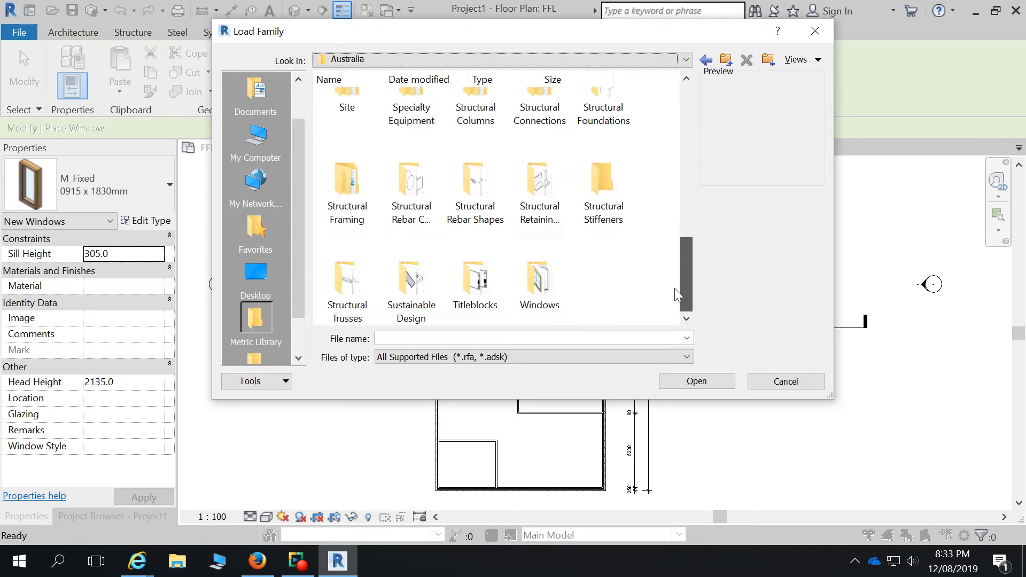
pyautogui.doubleClick(539, 294)
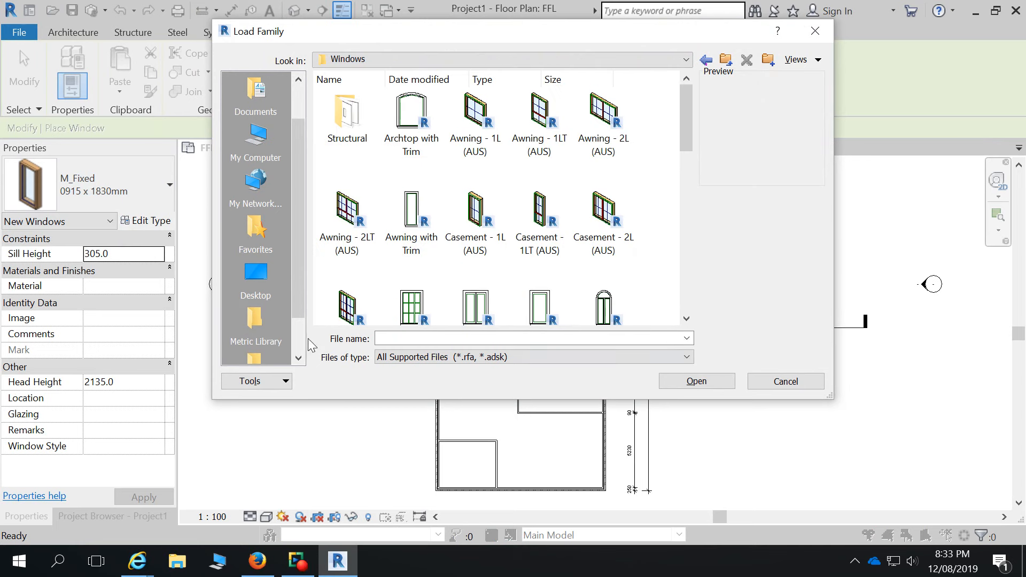
# - Load the Awning - 2L (AUS) window family with types 1212 and 1218
pyautogui.scroll(-3, 585, 254)
pyautogui.scroll(-2, 587, 256)
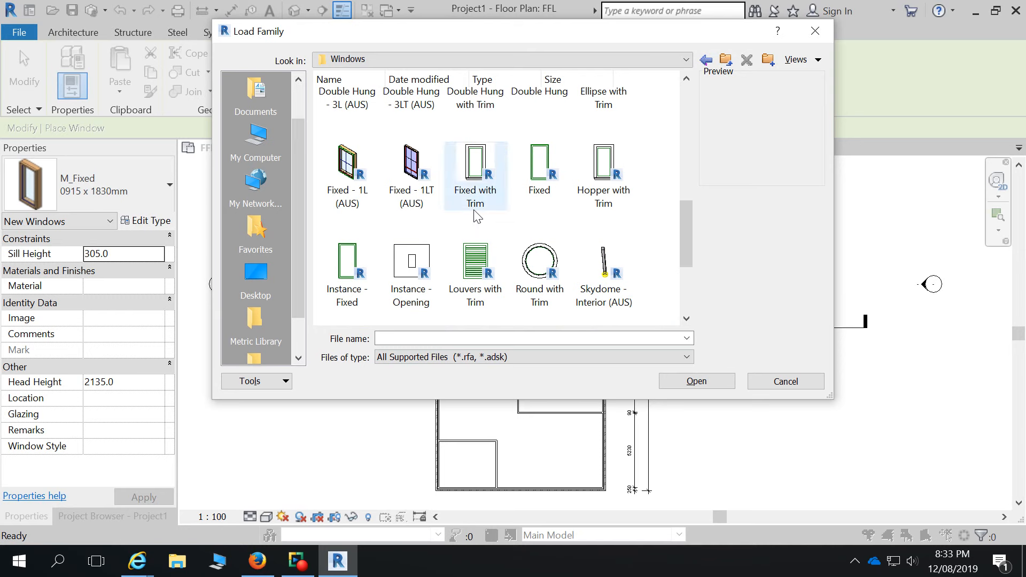
pyautogui.scroll(-2, 465, 315)
pyautogui.scroll(6, 467, 270)
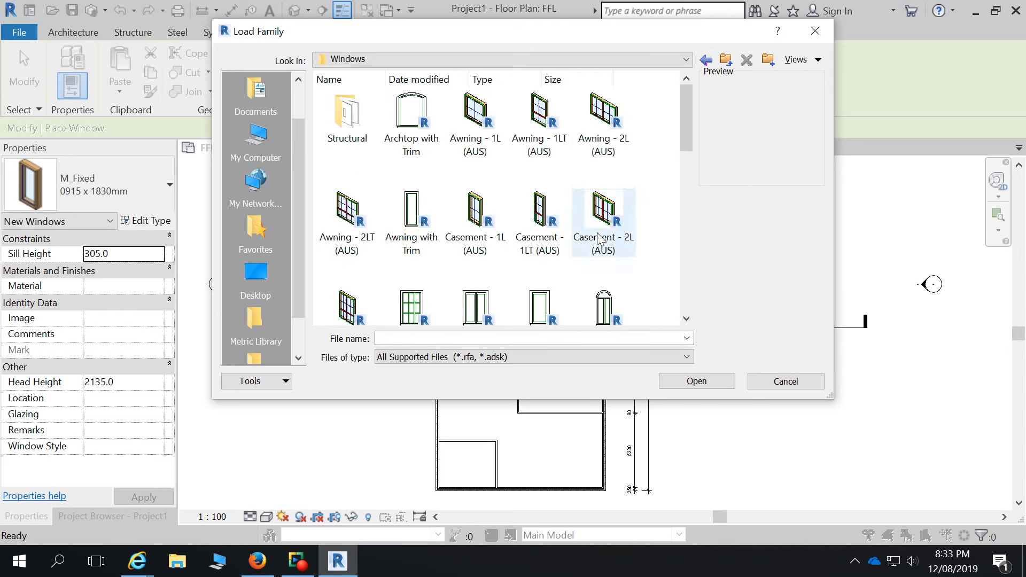
pyautogui.click(606, 162)
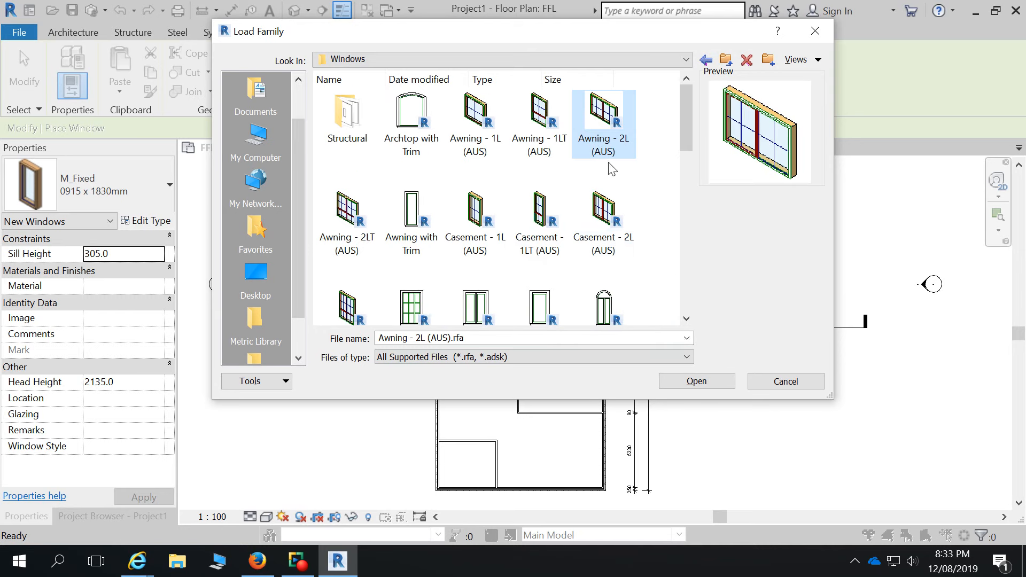
pyautogui.click(706, 379)
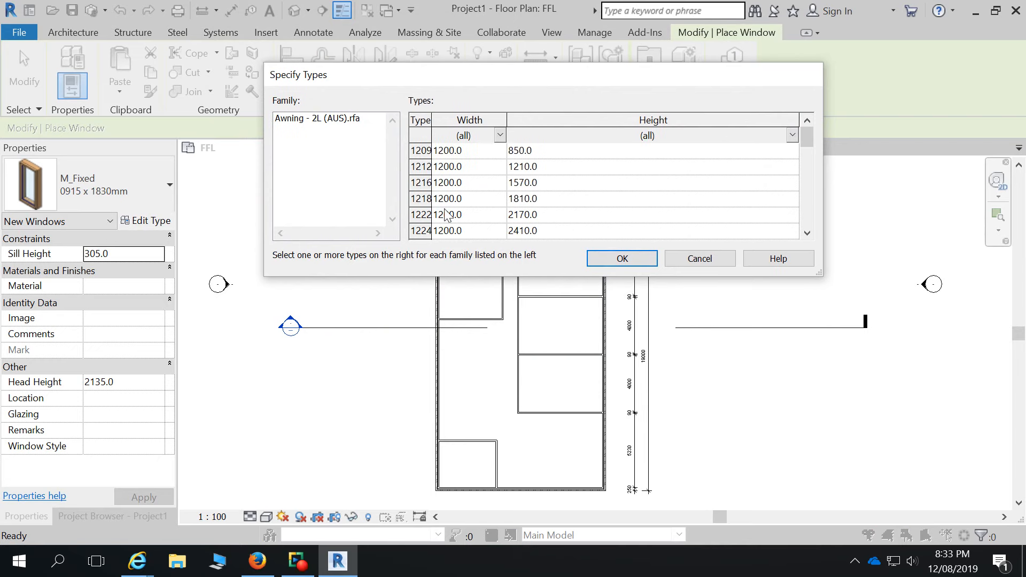
pyautogui.click(428, 160)
pyautogui.keyDown('ctrl'); pyautogui.click(422, 198); pyautogui.keyUp('ctrl')
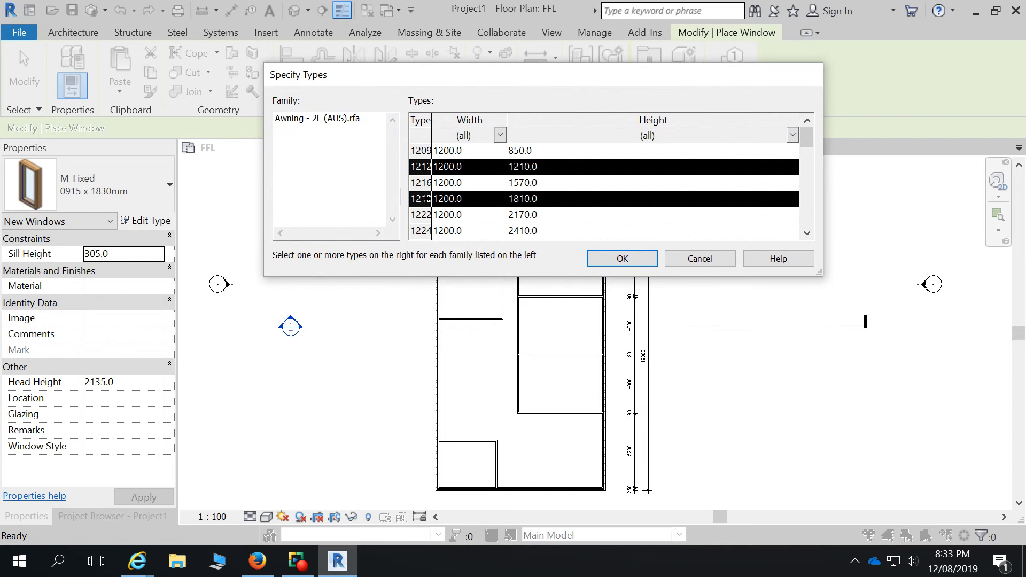
pyautogui.click(630, 259)
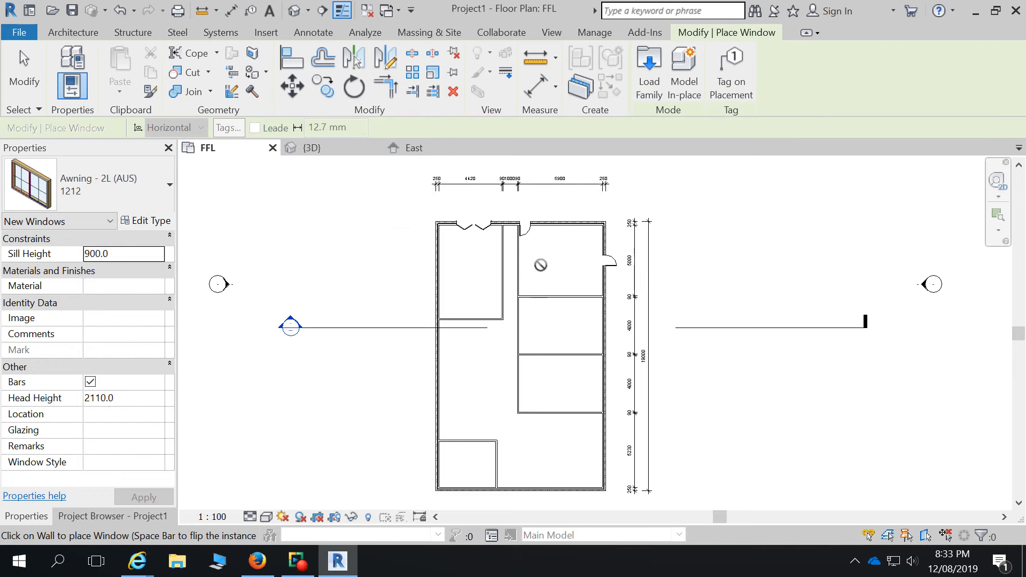
# - Place Awning - 2L (AUS) 1212 windows in the exterior walls: one in the upper wall, two in the right wall and one in the left wall
pyautogui.scroll(3, 540, 245)
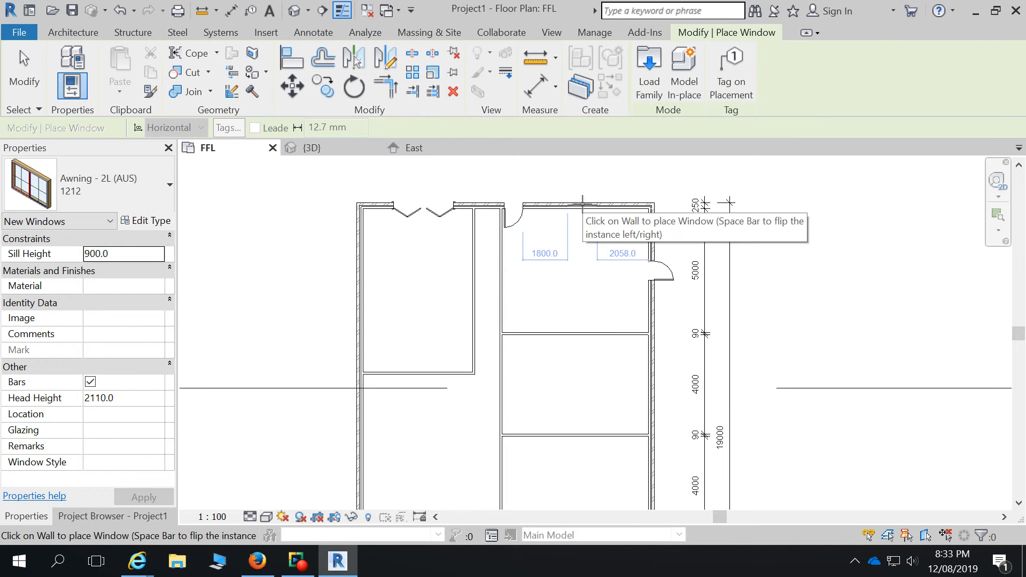
pyautogui.click(583, 203)
pyautogui.scroll(2, 593, 276)
pyautogui.scroll(-2, 594, 276)
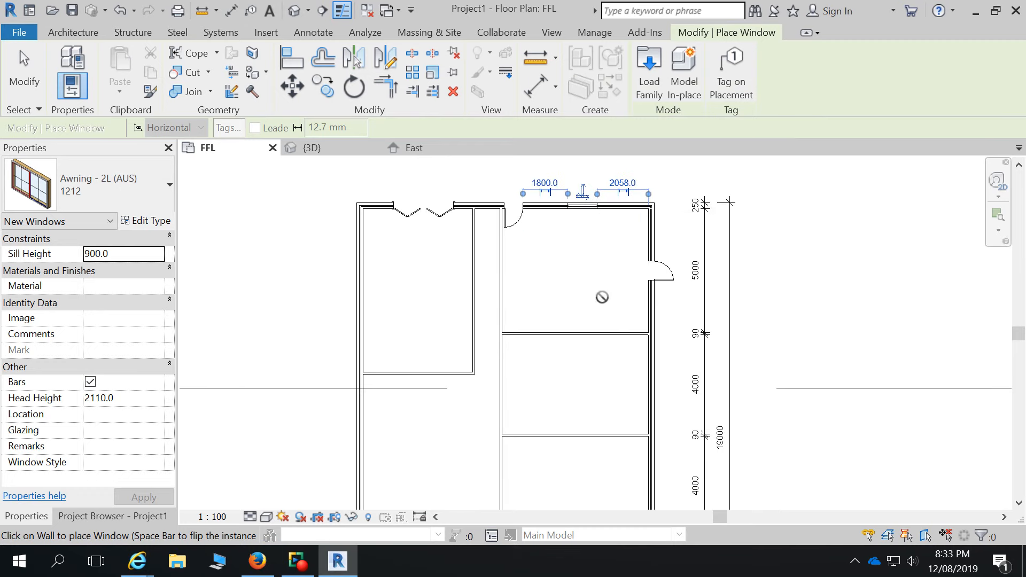
pyautogui.scroll(-1, 641, 332)
pyautogui.scroll(-2, 638, 325)
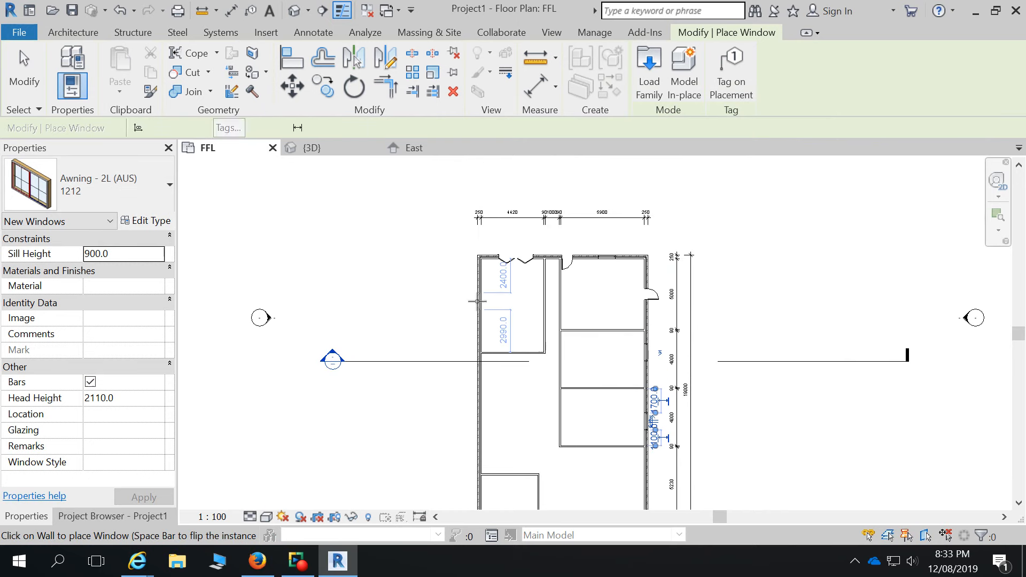
pyautogui.click(461, 275)
pyautogui.press('Escape')
pyautogui.press('Escape')
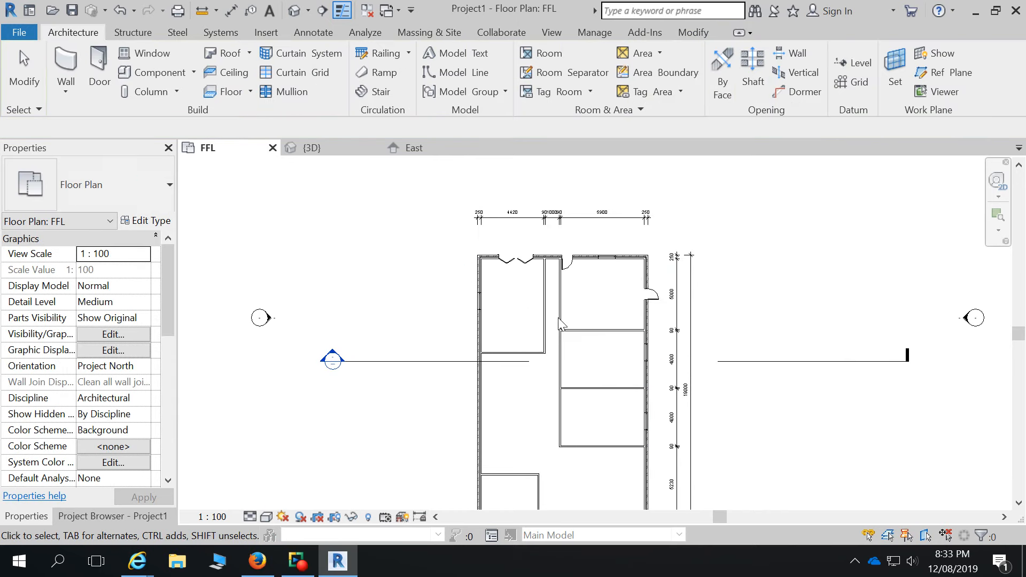
pyautogui.scroll(3, 533, 309)
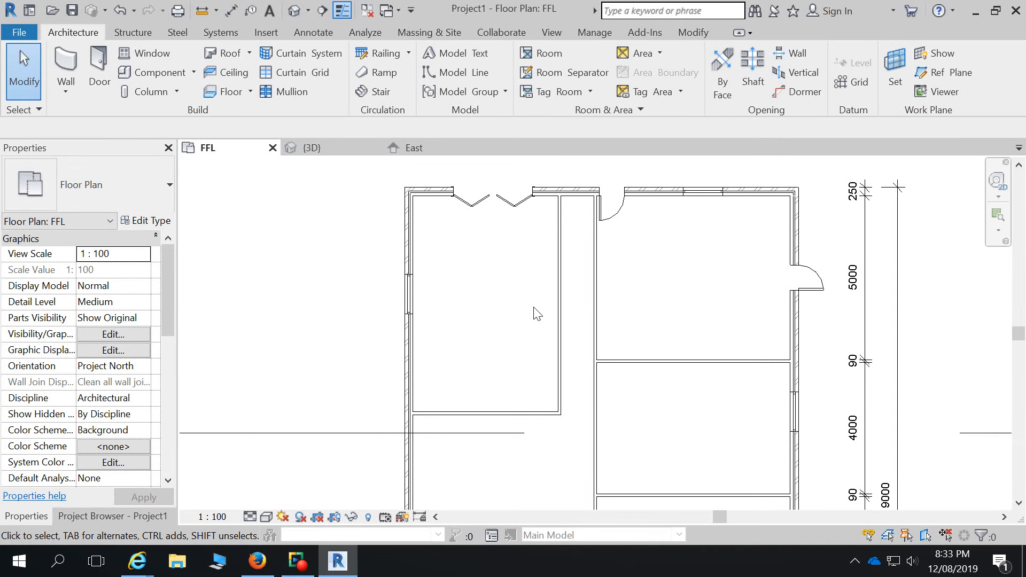
pyautogui.scroll(-2, 612, 284)
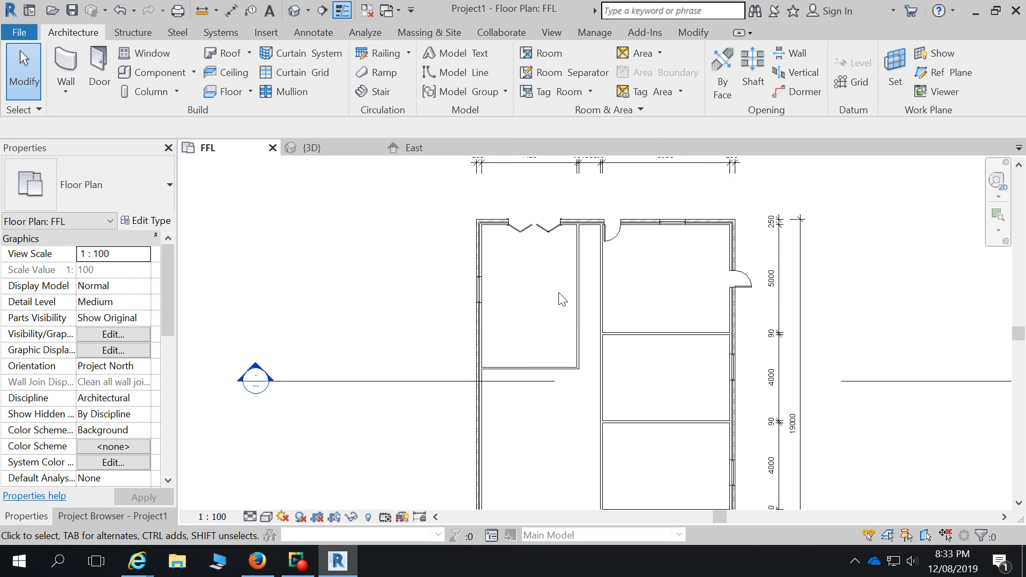
pyautogui.scroll(-1, 540, 286)
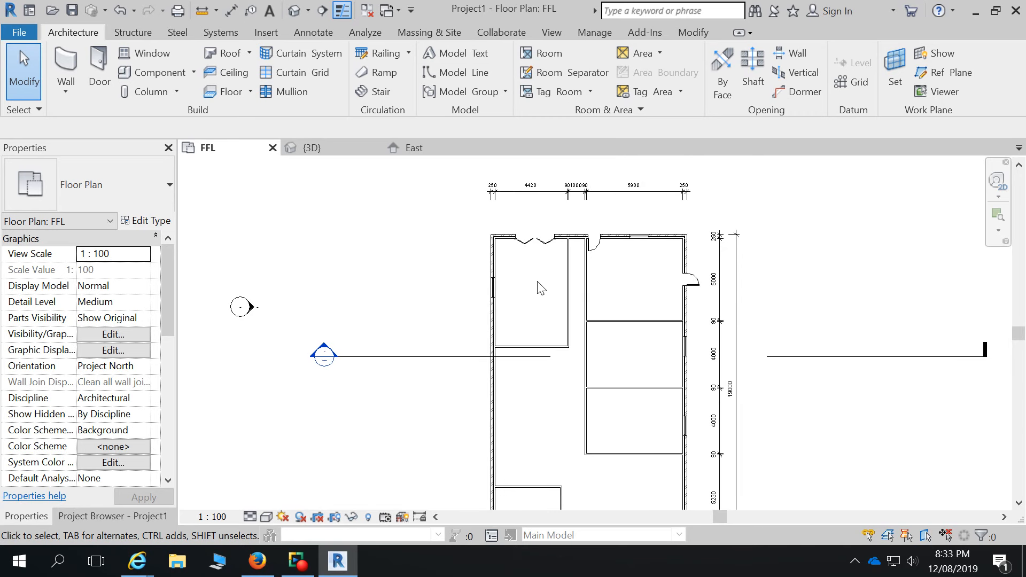
pyautogui.scroll(-1, 610, 290)
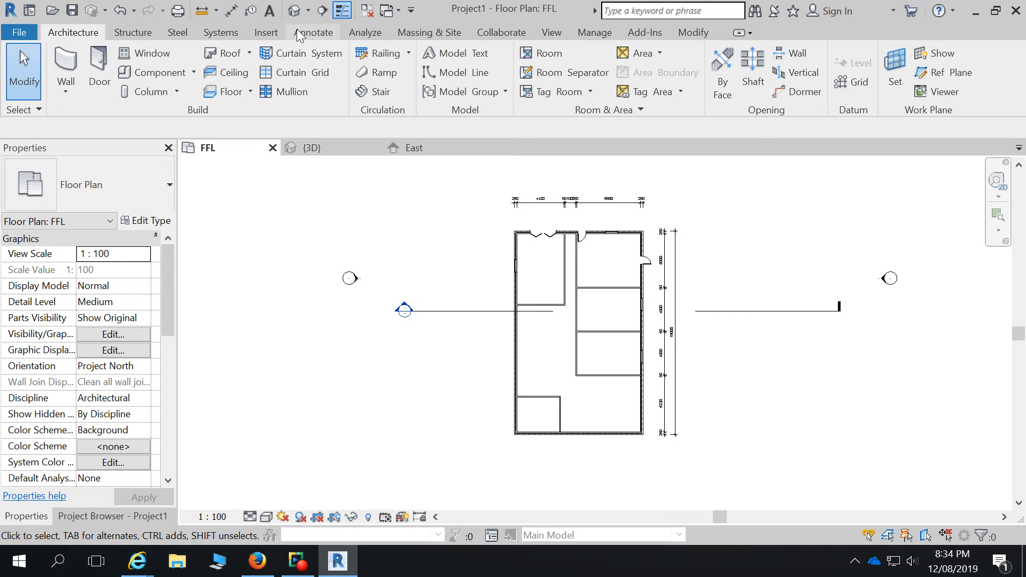
pyautogui.click(265, 33)
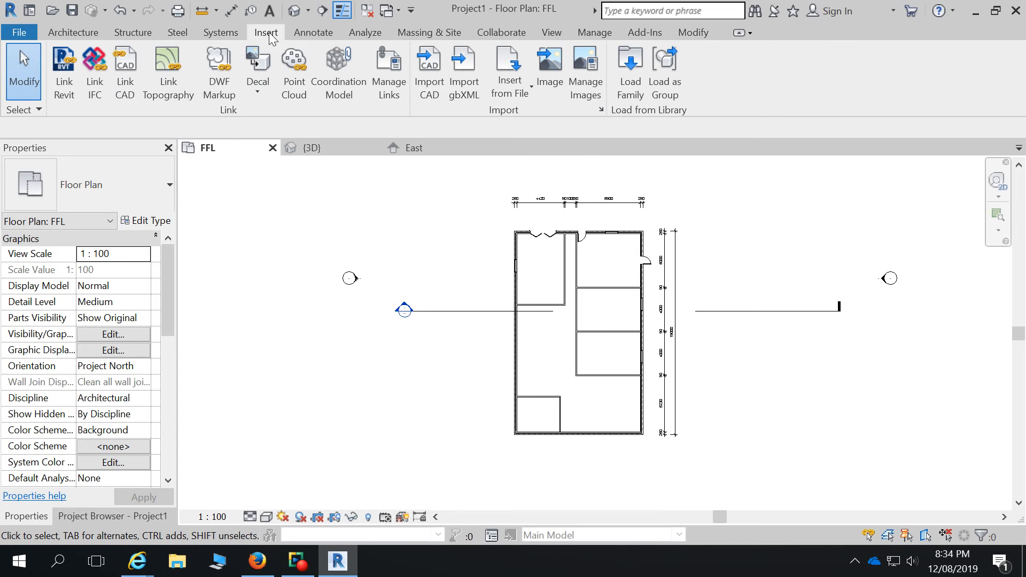
pyautogui.click(633, 80)
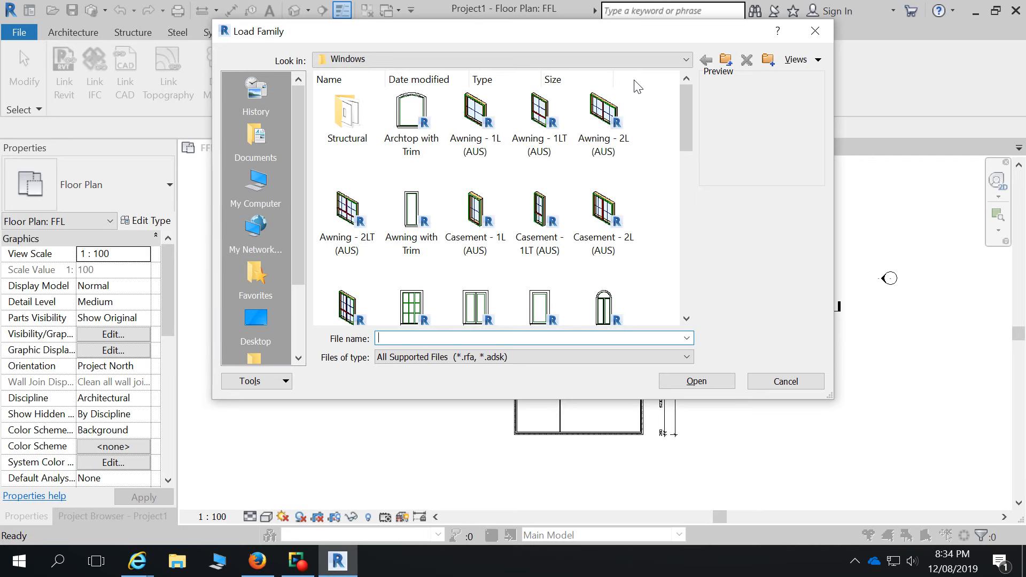
pyautogui.click(794, 382)
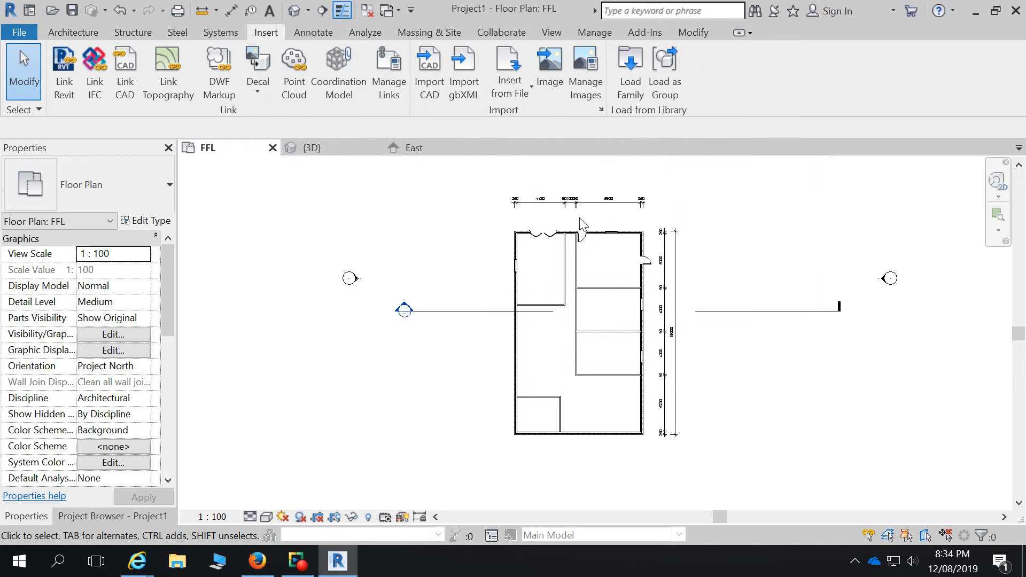
# - Open the 3D view and examine the placed doors and windows from several sides of the building
pyautogui.scroll(2, 596, 197)
pyautogui.click(294, 10)
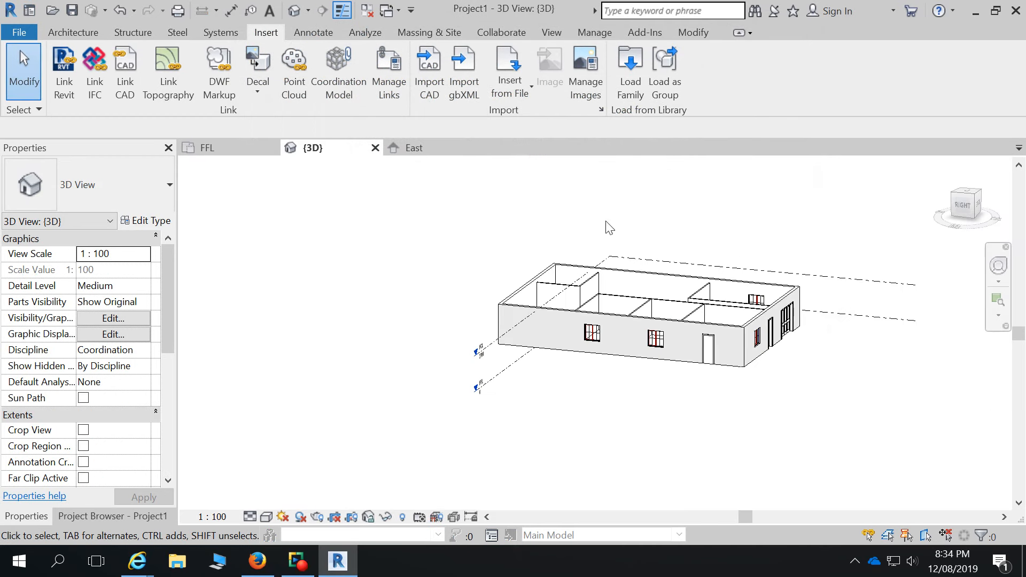
pyautogui.scroll(2, 861, 366)
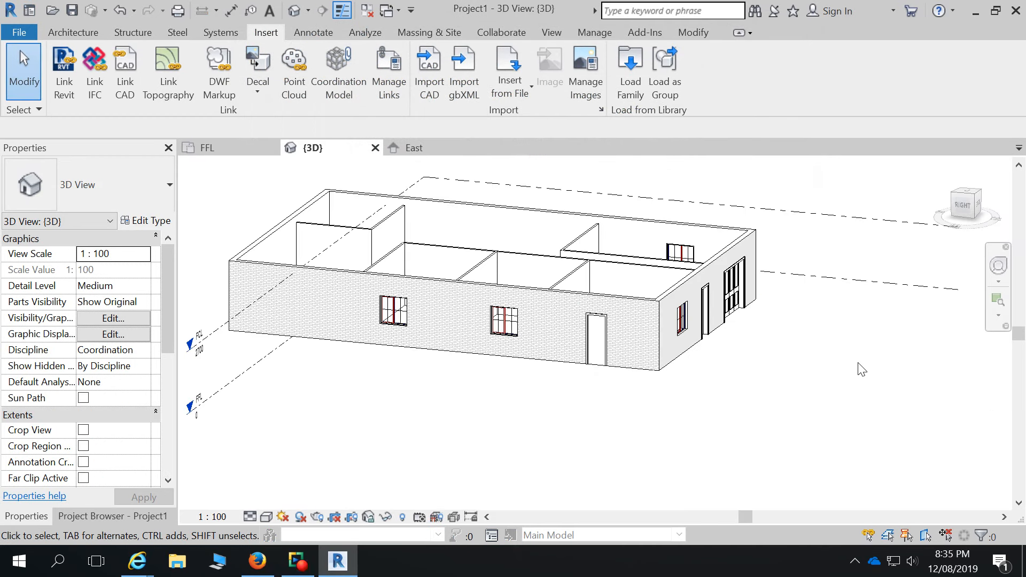
pyautogui.keyDown('shift'); pyautogui.moveTo(859, 367); pyautogui.dragTo(499, 355, button='middle'); pyautogui.keyUp('shift')
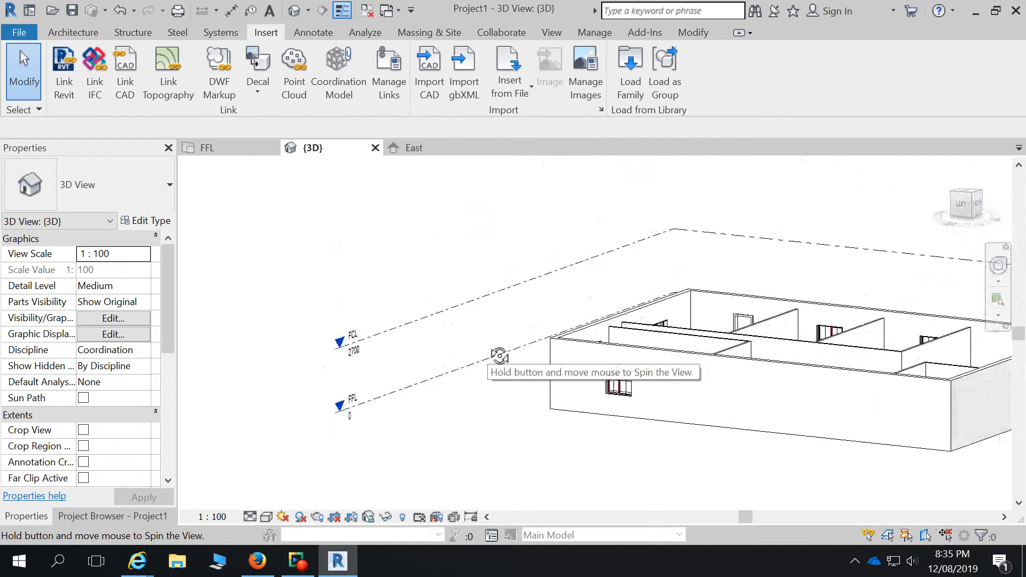
pyautogui.scroll(-3, 694, 393)
pyautogui.keyDown('shift'); pyautogui.moveTo(694, 393); pyautogui.dragTo(740, 443, button='middle'); pyautogui.keyUp('shift')
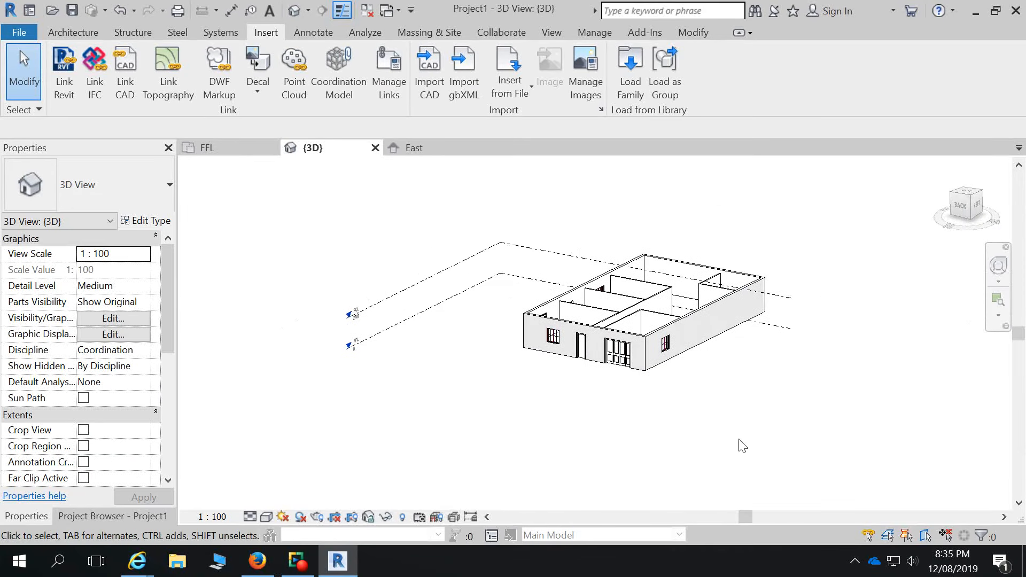
pyautogui.scroll(2, 598, 345)
pyautogui.scroll(-1, 609, 415)
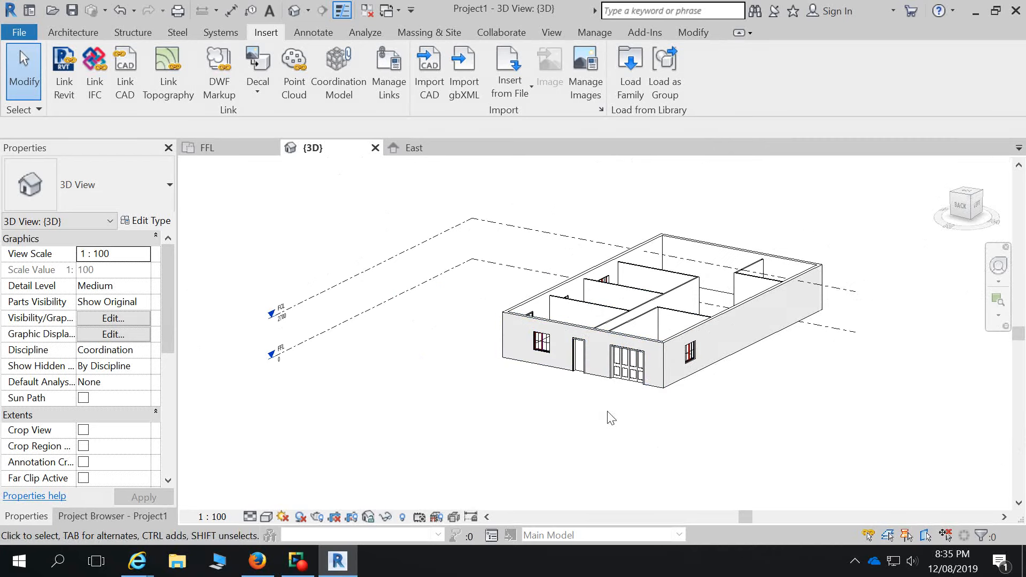
pyautogui.keyDown('shift'); pyautogui.moveTo(611, 417); pyautogui.dragTo(665, 275, button='middle'); pyautogui.keyUp('shift')
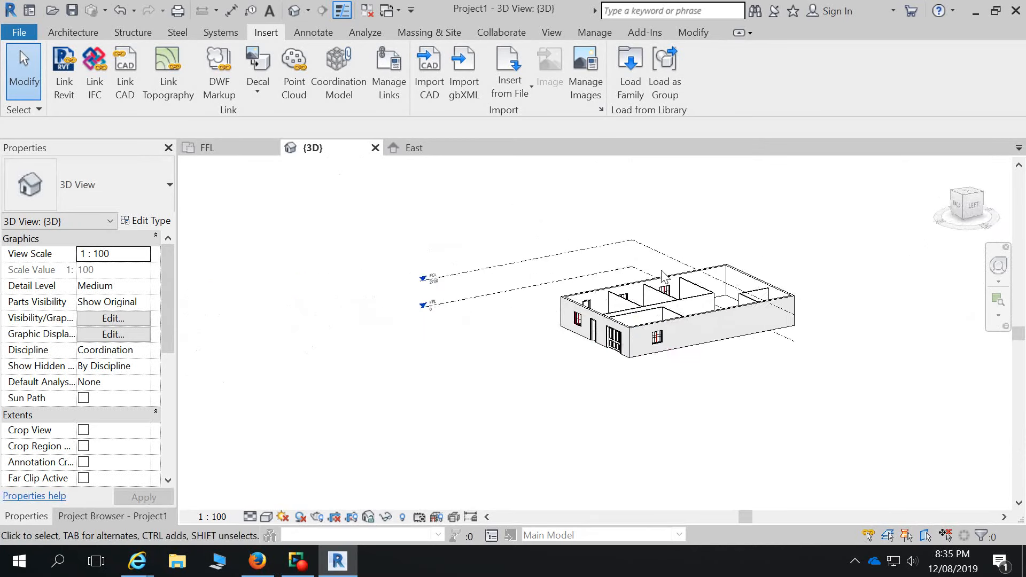
pyautogui.scroll(-1, 663, 272)
pyautogui.keyDown('shift'); pyautogui.moveTo(706, 397); pyautogui.dragTo(649, 442, button='middle'); pyautogui.keyUp('shift')
pyautogui.scroll(2, 766, 293)
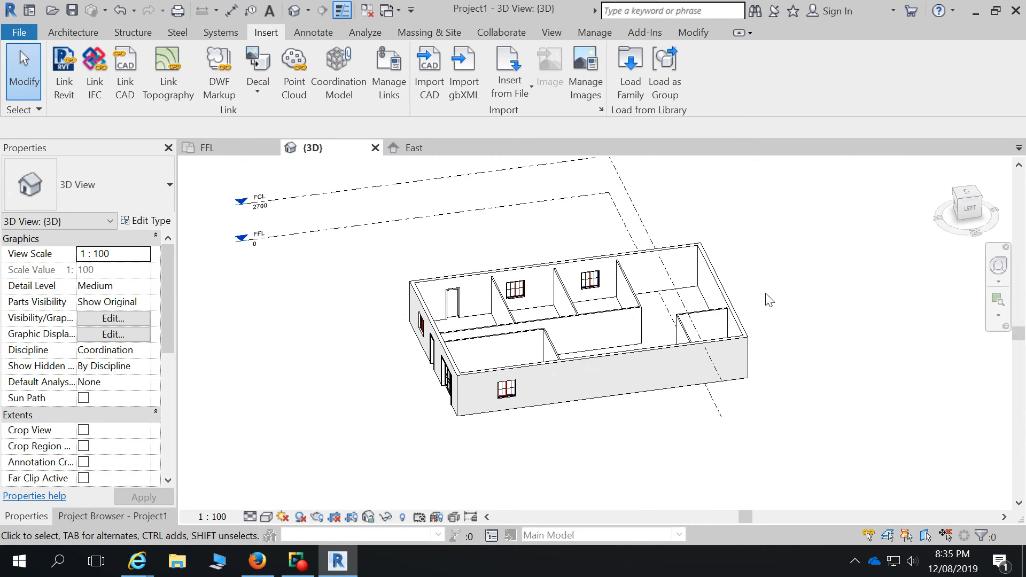
# - Inspect the properties of the awning window in the third room along the far exterior wall
pyautogui.click(590, 279)
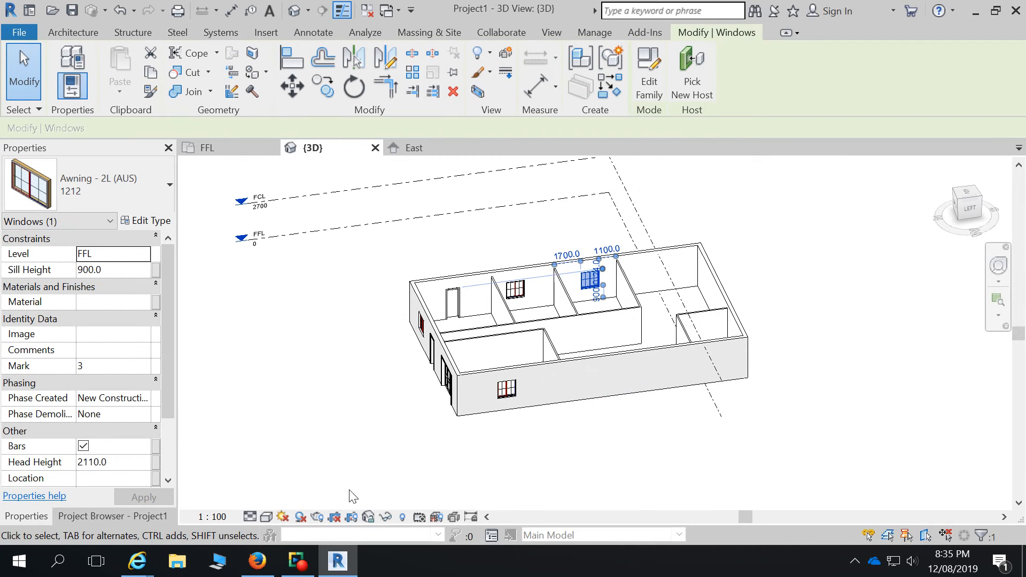
pyautogui.click(265, 368)
pyautogui.scroll(-2, 495, 276)
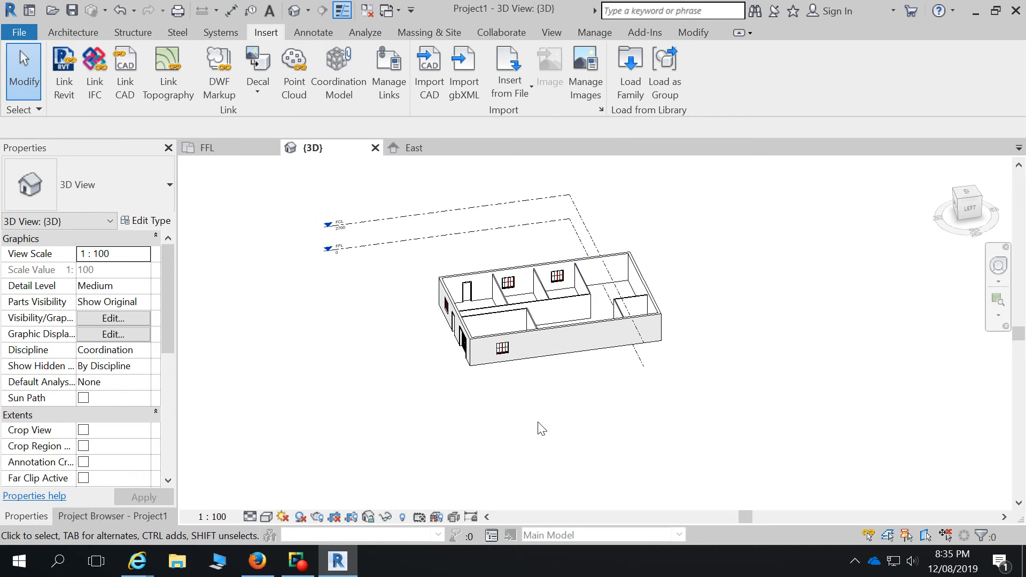
pyautogui.scroll(2, 528, 397)
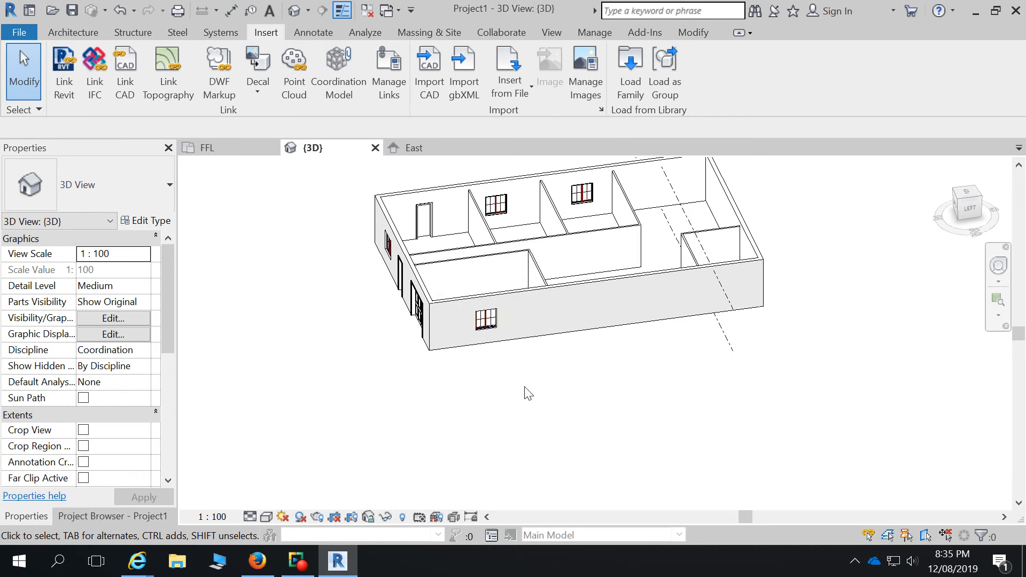
pyautogui.scroll(-2, 528, 393)
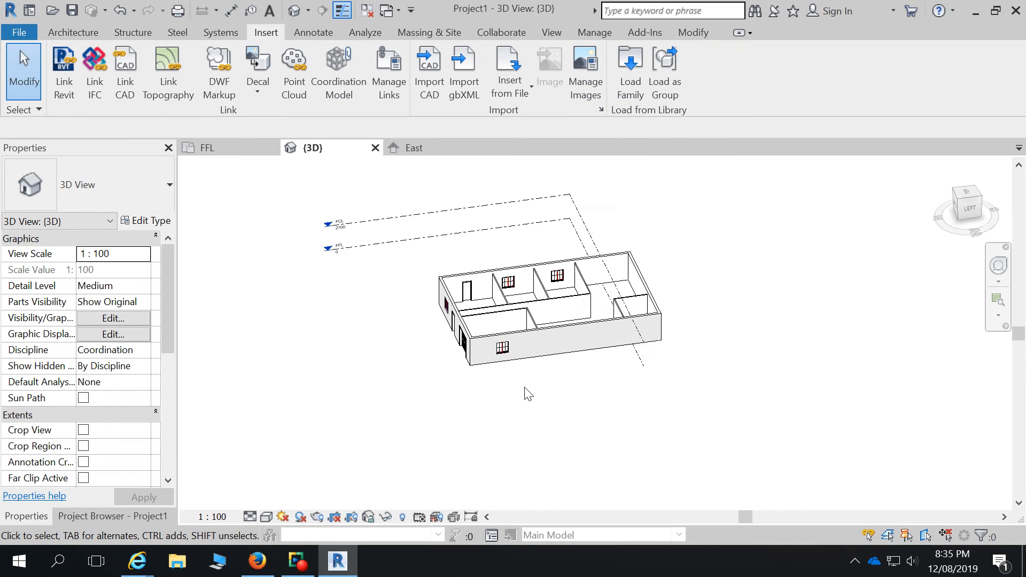
# - Select the whole building model and filter the selection down to the Windows category only
pyautogui.moveTo(395, 179); pyautogui.dragTo(740, 407)
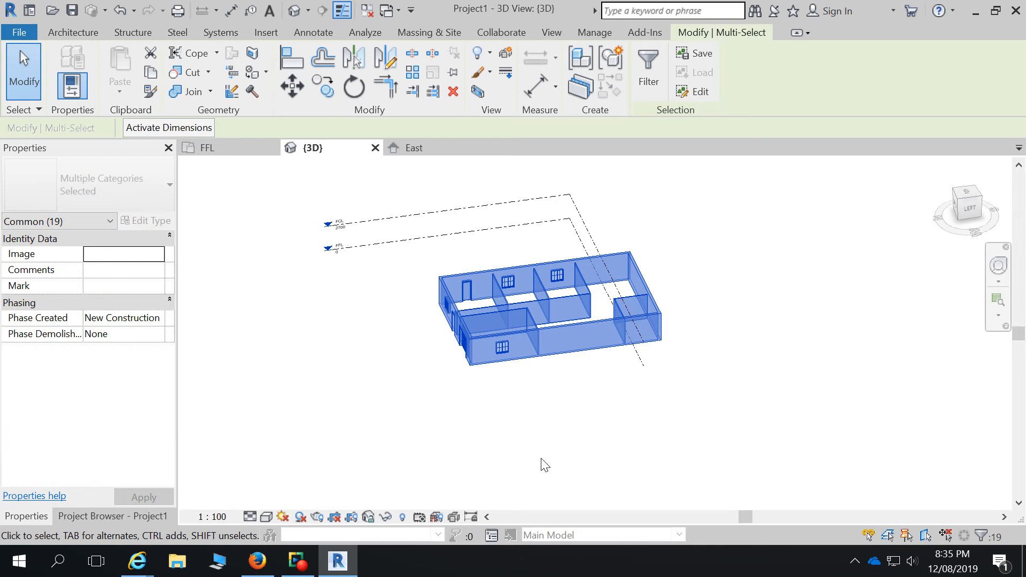
pyautogui.click(648, 75)
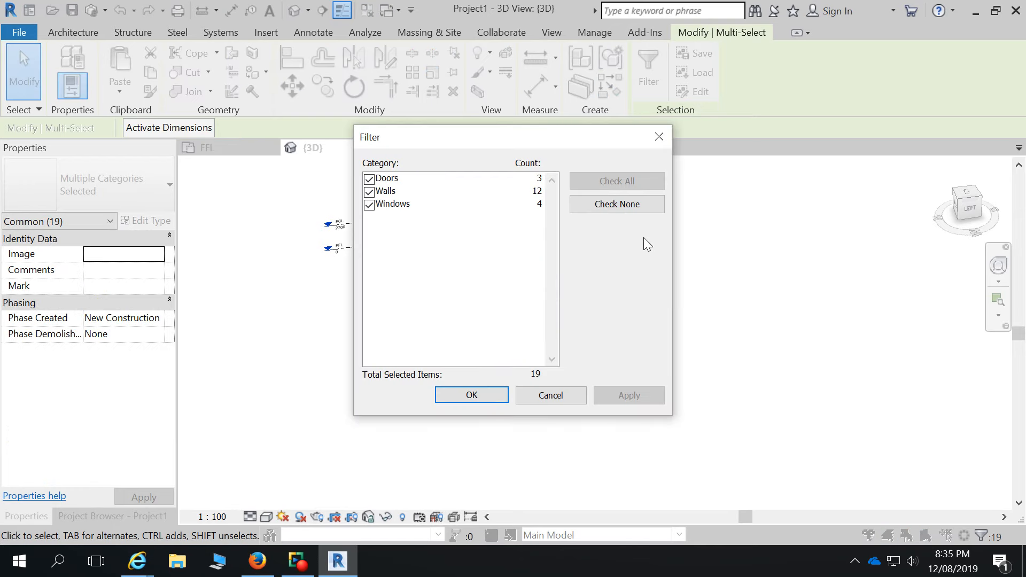
pyautogui.click(615, 206)
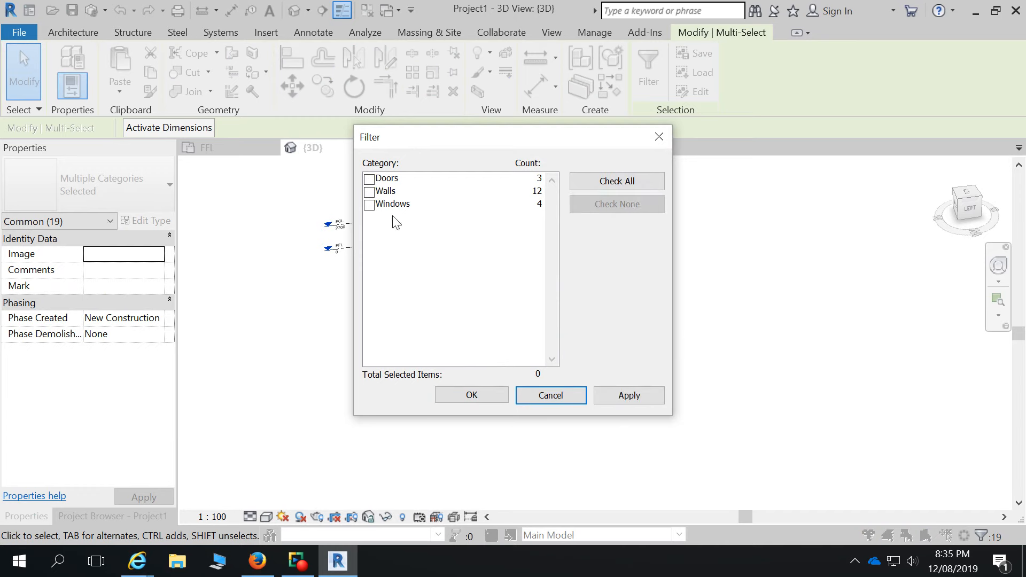
pyautogui.click(369, 206)
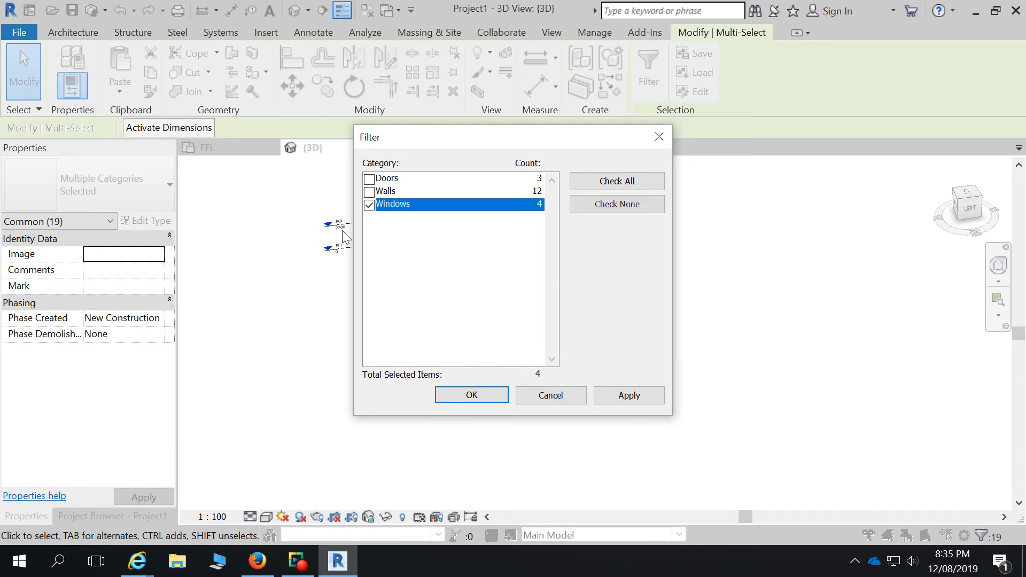
pyautogui.click(646, 398)
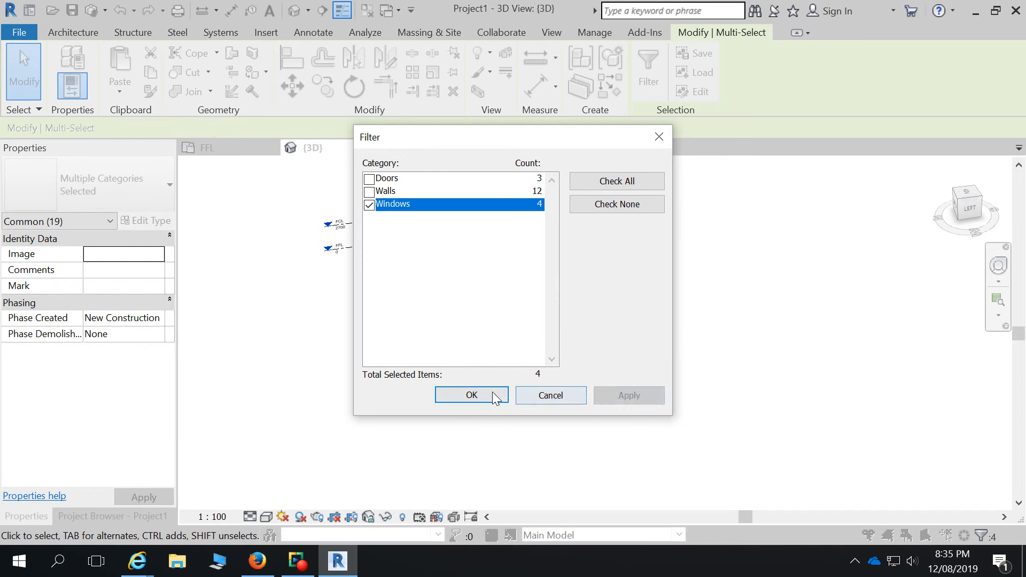
pyautogui.click(492, 394)
# - Set the Head Height of all the selected awning windows to 2400
pyautogui.scroll(3, 492, 394)
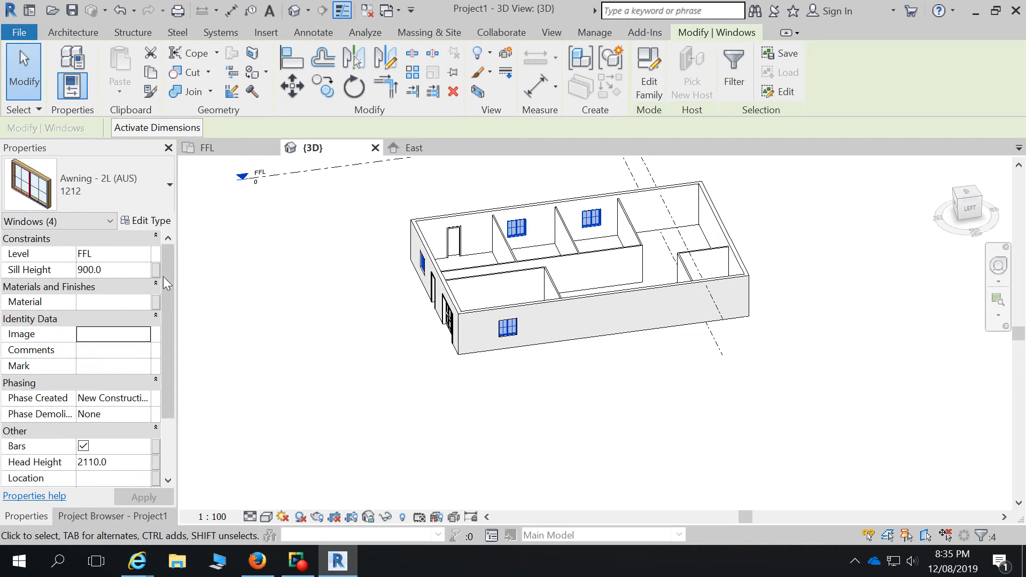
pyautogui.moveTo(168, 273); pyautogui.dragTo(169, 377)
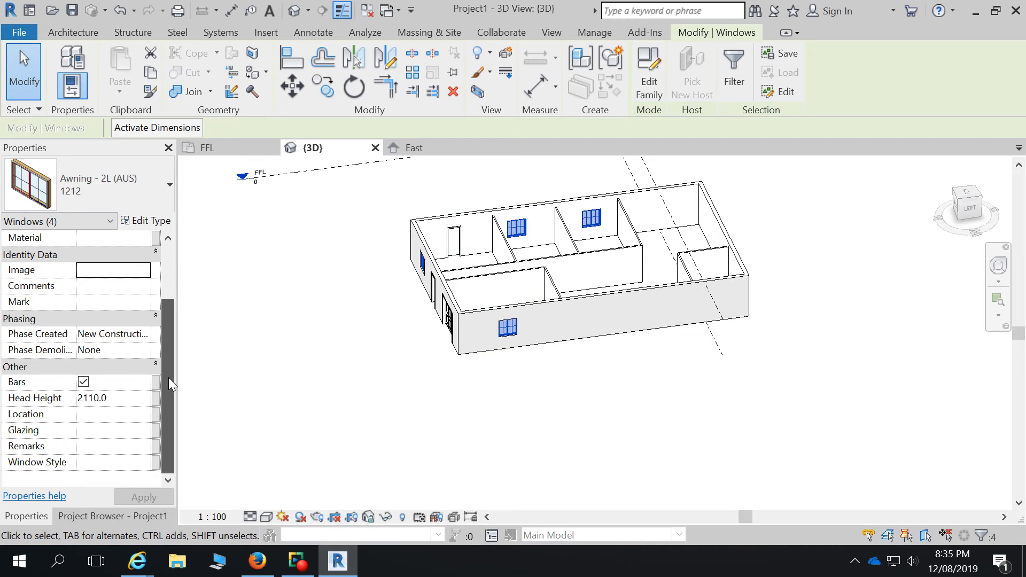
pyautogui.click(123, 399)
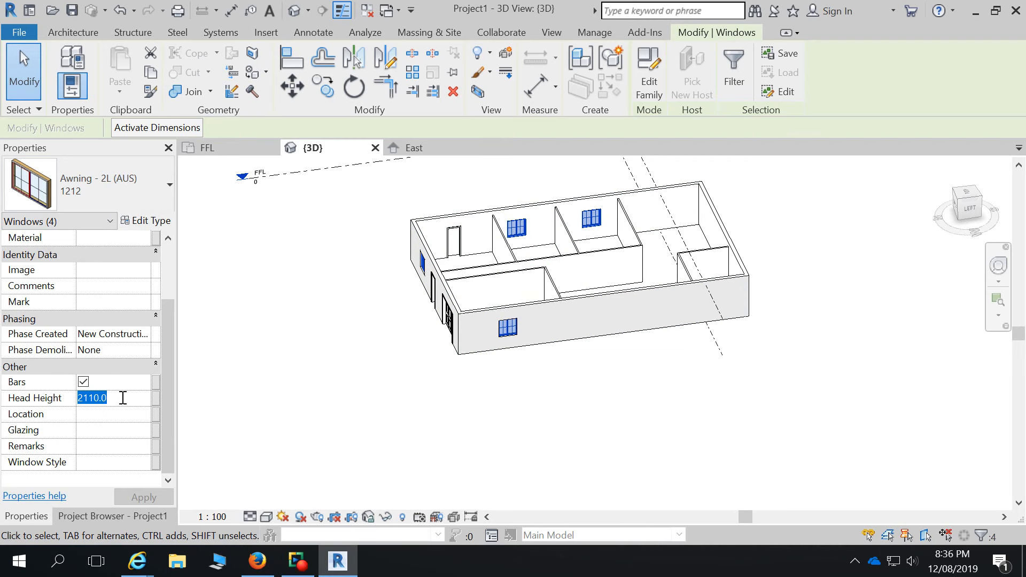
pyautogui.write('2400')
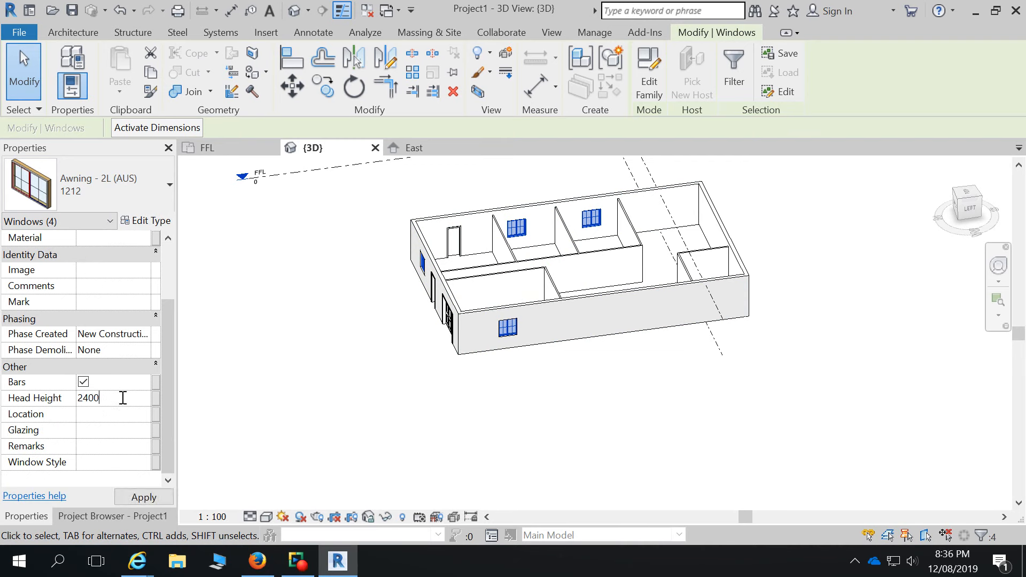
pyautogui.press('Return')
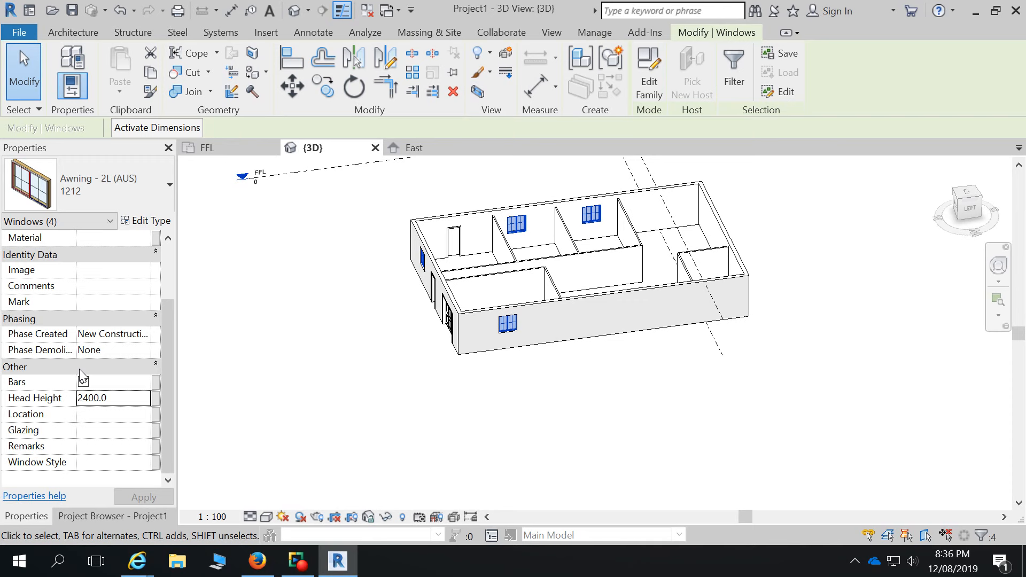
pyautogui.press('Escape')
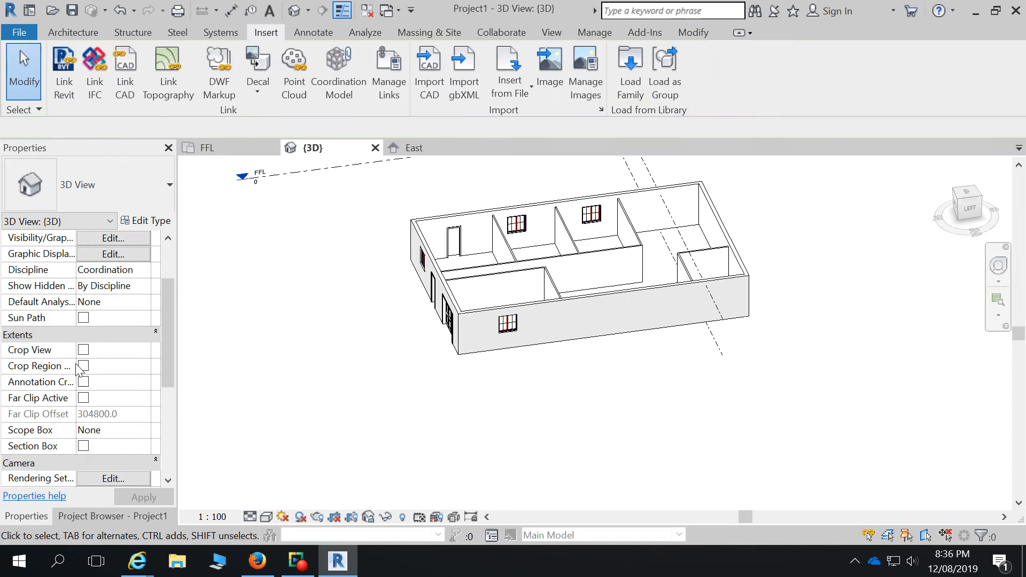
pyautogui.scroll(-3, 558, 410)
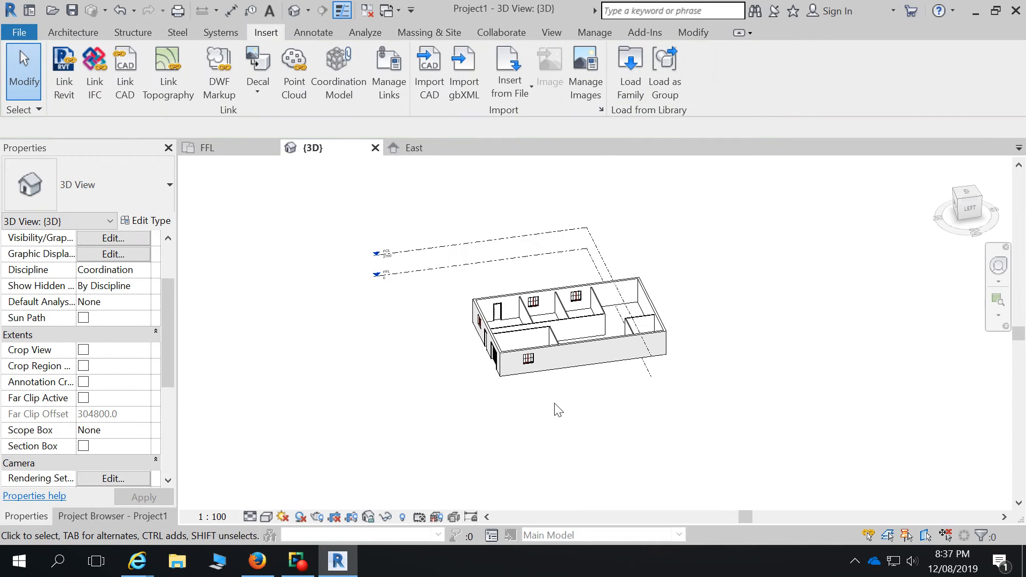
pyautogui.scroll(5, 556, 409)
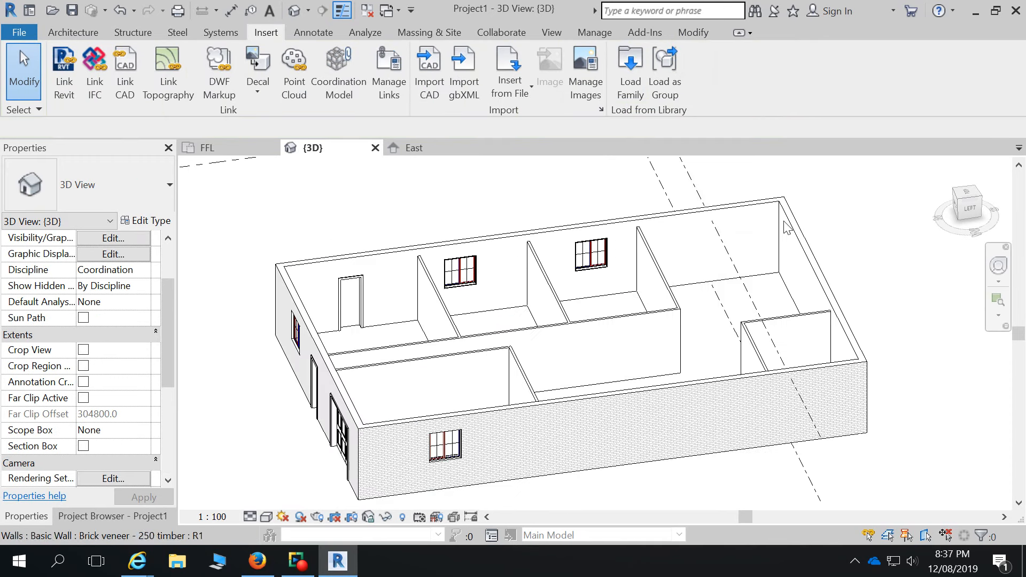
pyautogui.scroll(-3, 592, 243)
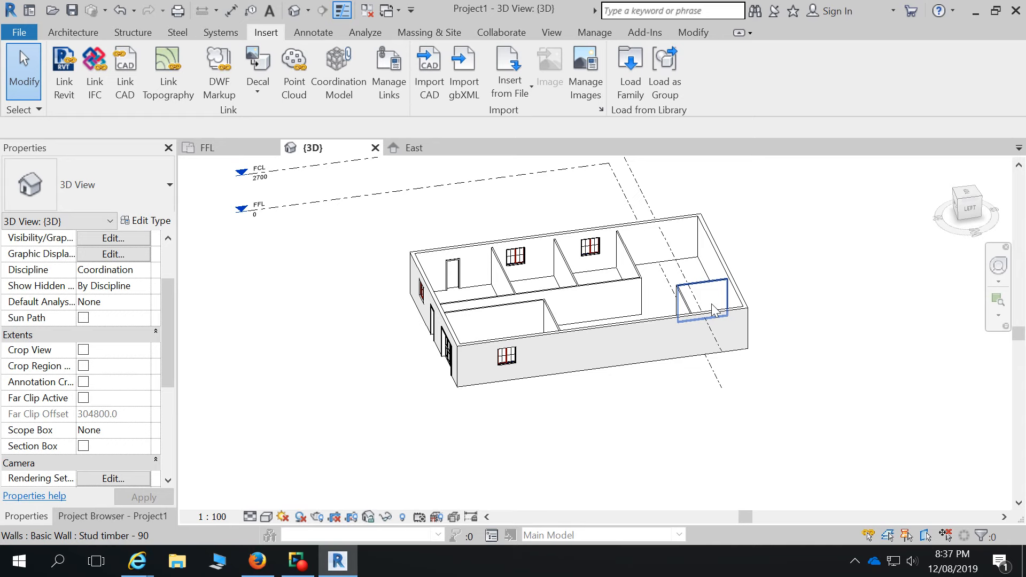
pyautogui.scroll(-1, 478, 427)
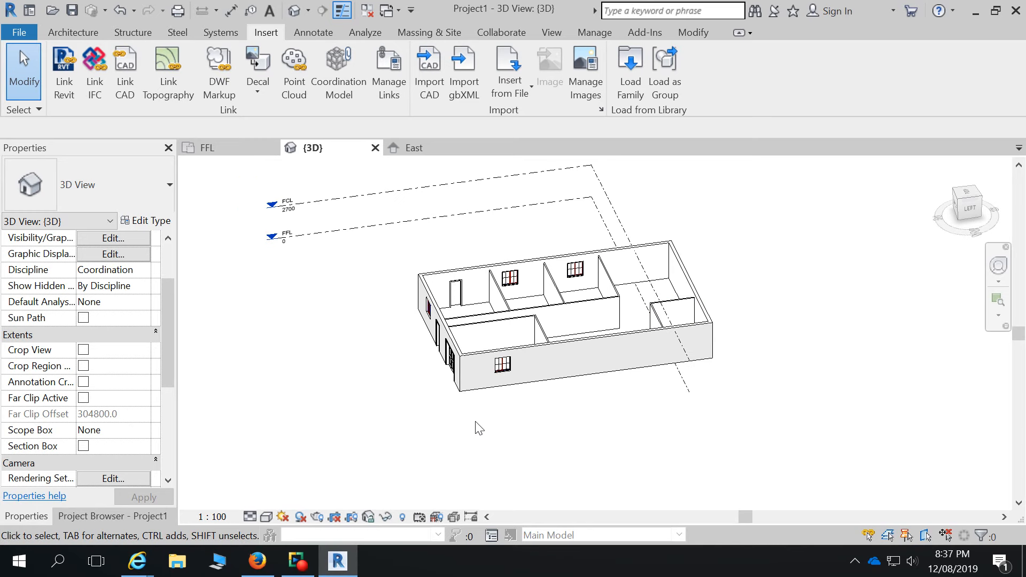